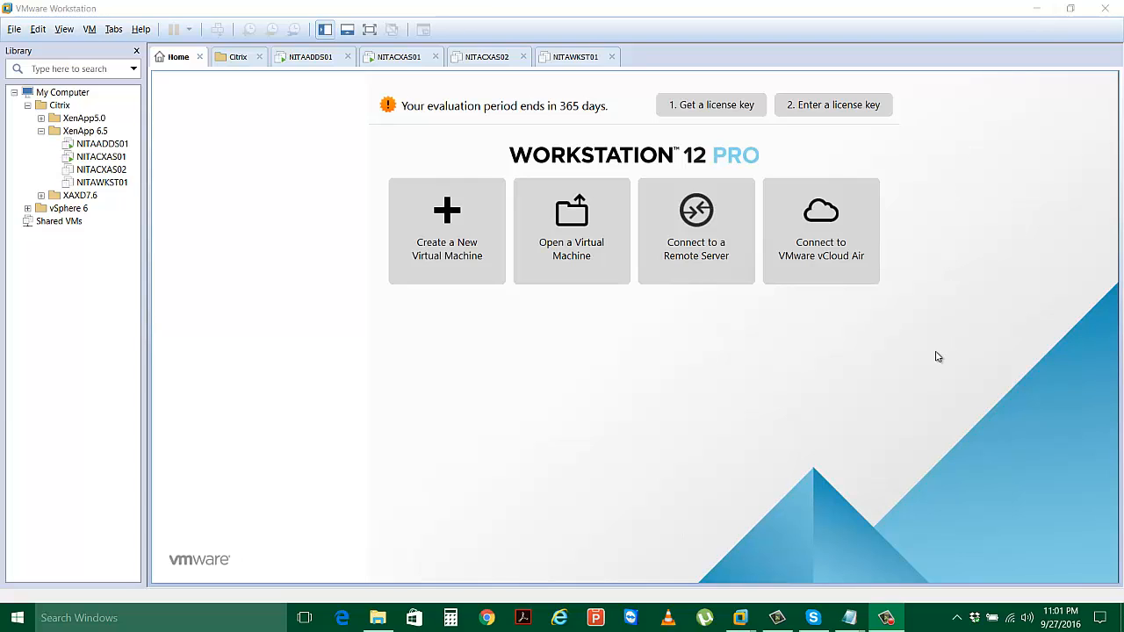
Minimize VMware Workstation to show the XenApp 6.5 lab plan in Notepad.
left_click(1036, 8)
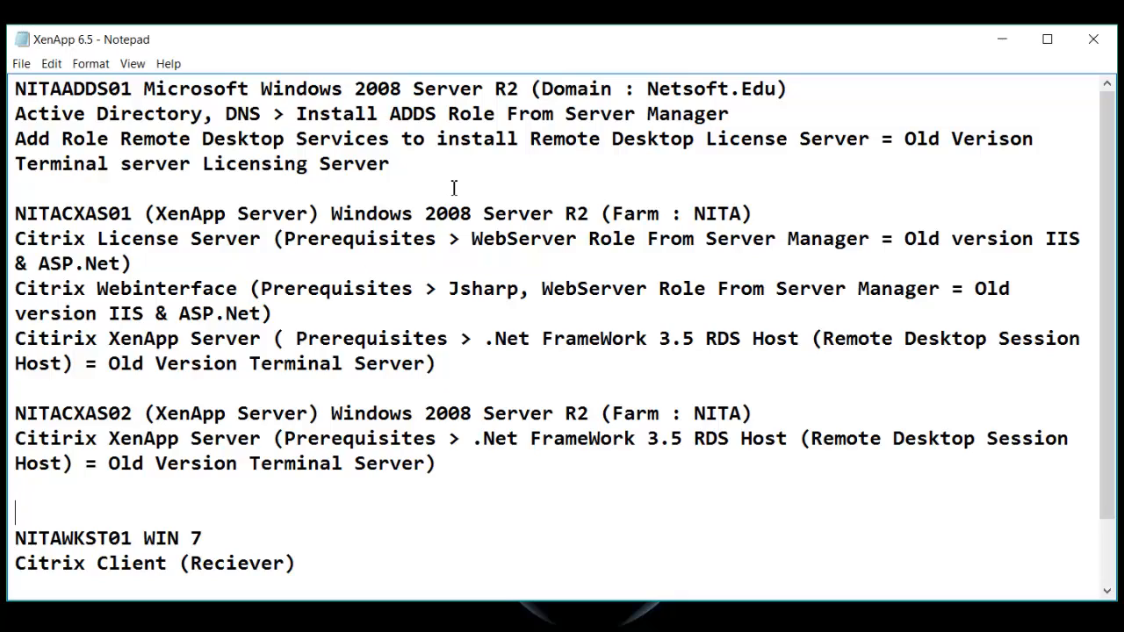
left_click_drag(391, 165, 7, 137)
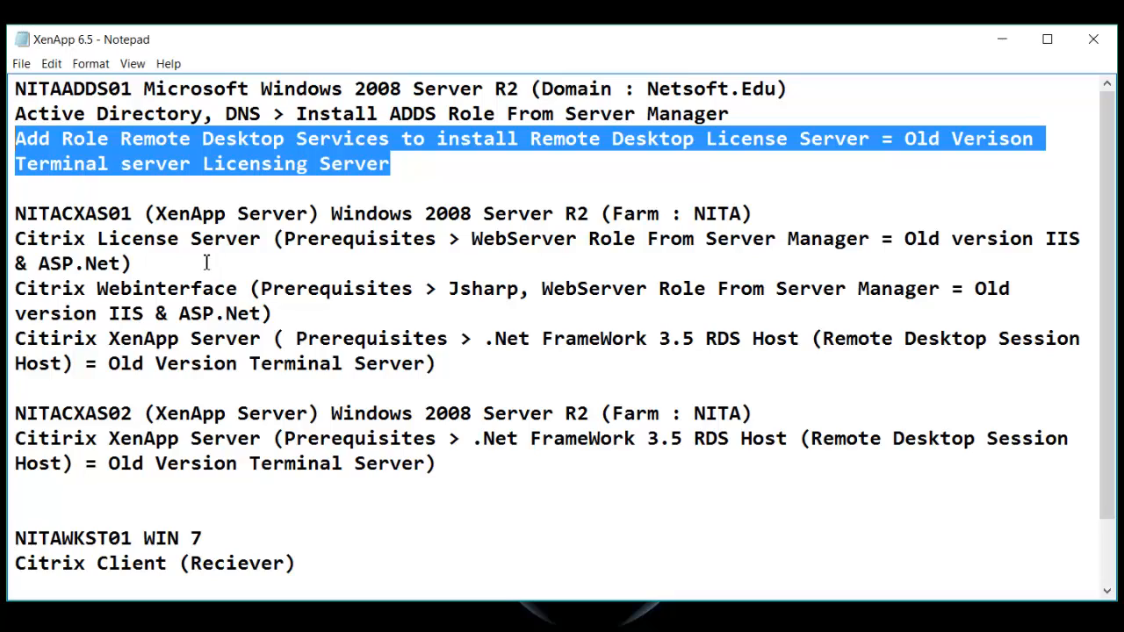
left_click(355, 213)
left_click_drag(355, 213, 589, 219)
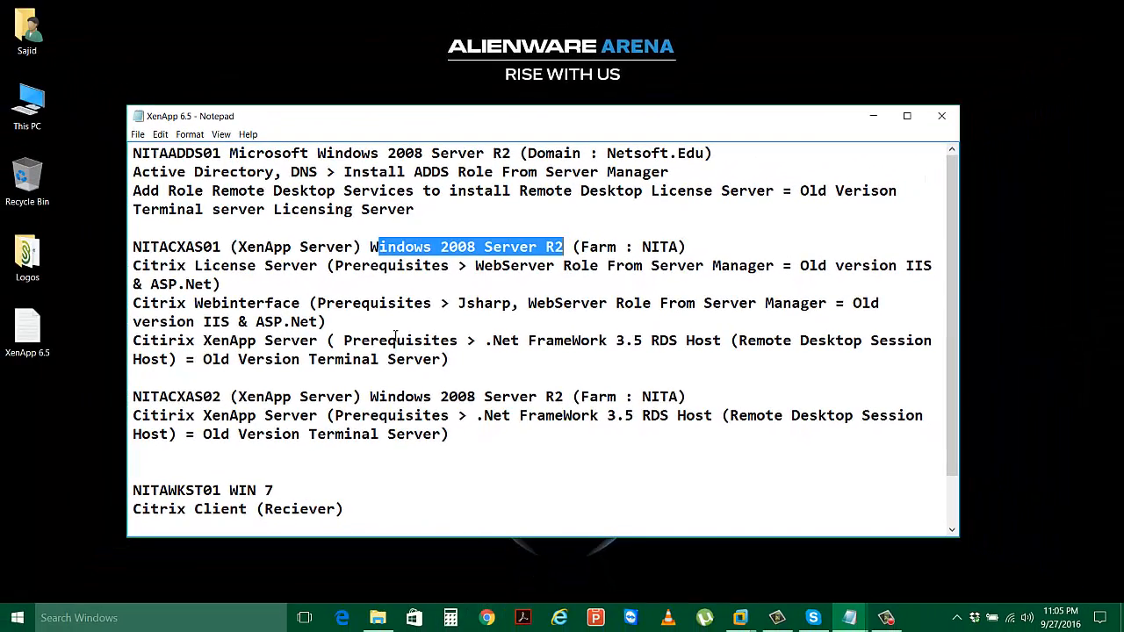
Switch to NITAADDS01, send Ctrl+Alt+Del, and sign in as Administrator with the account password.
mouse_move(740, 618)
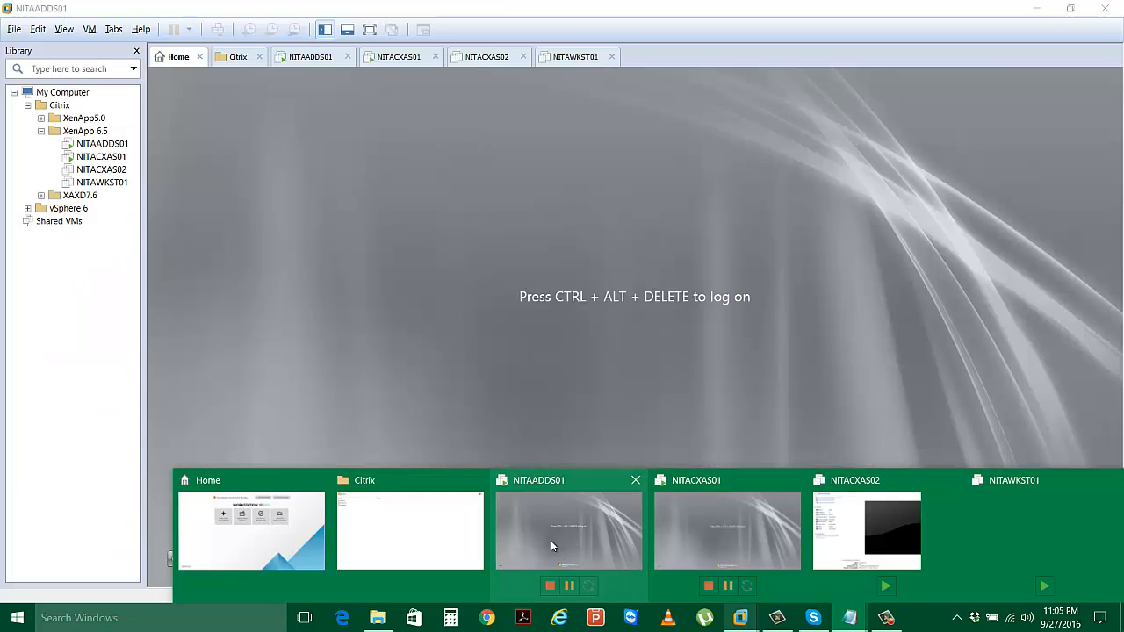
left_click(552, 540)
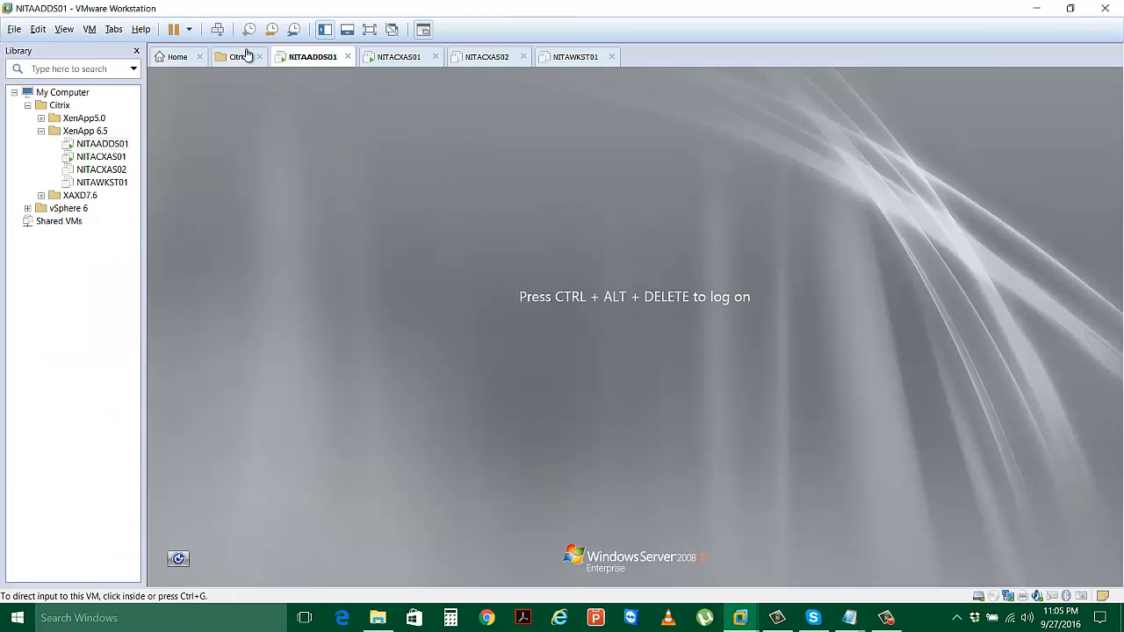
left_click(218, 30)
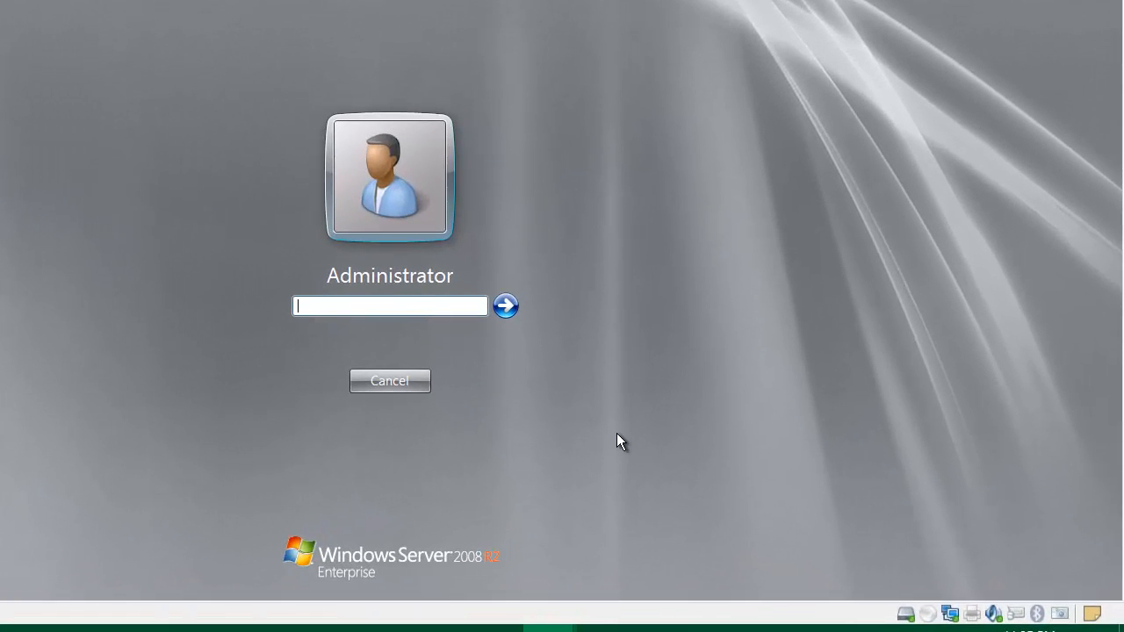
type("••••••••")
key("Return")
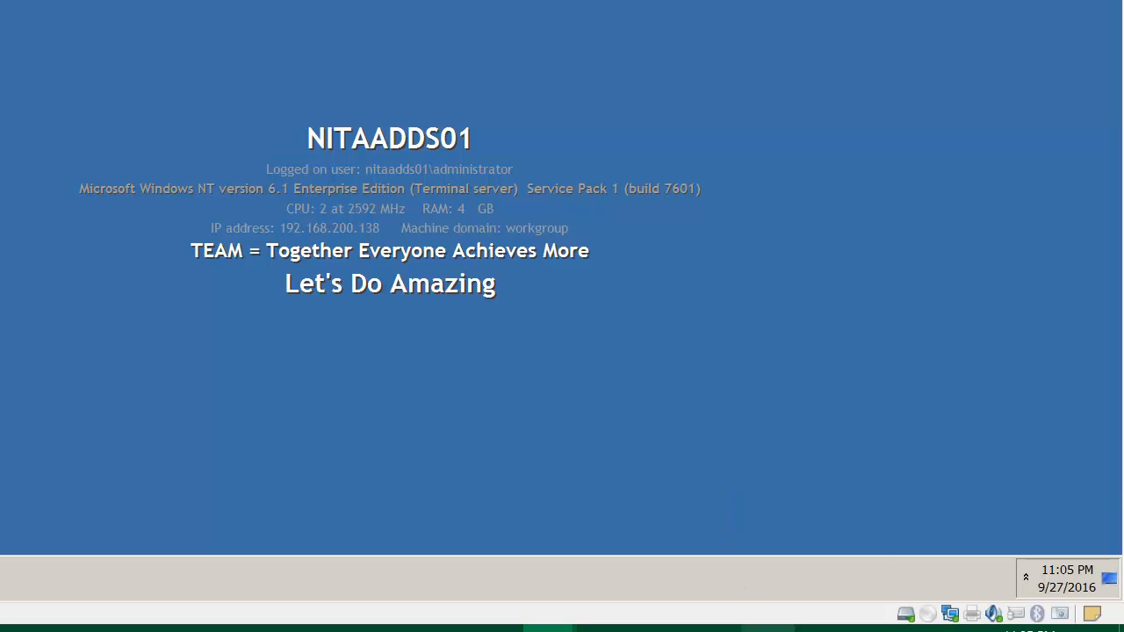
mouse_move(768, 629)
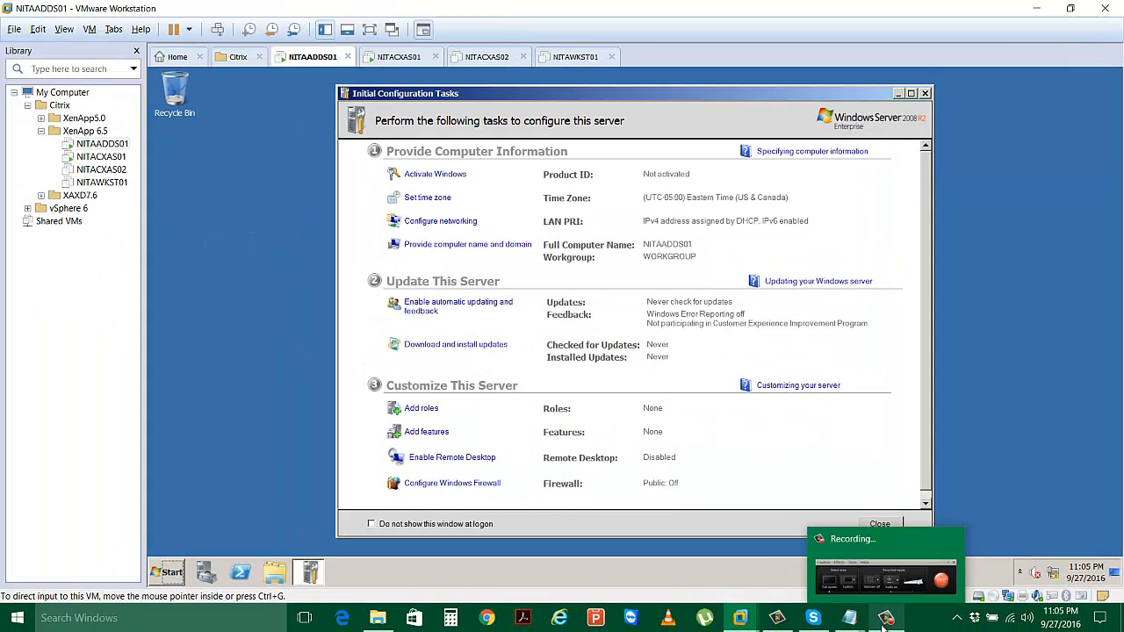
left_click(830, 629)
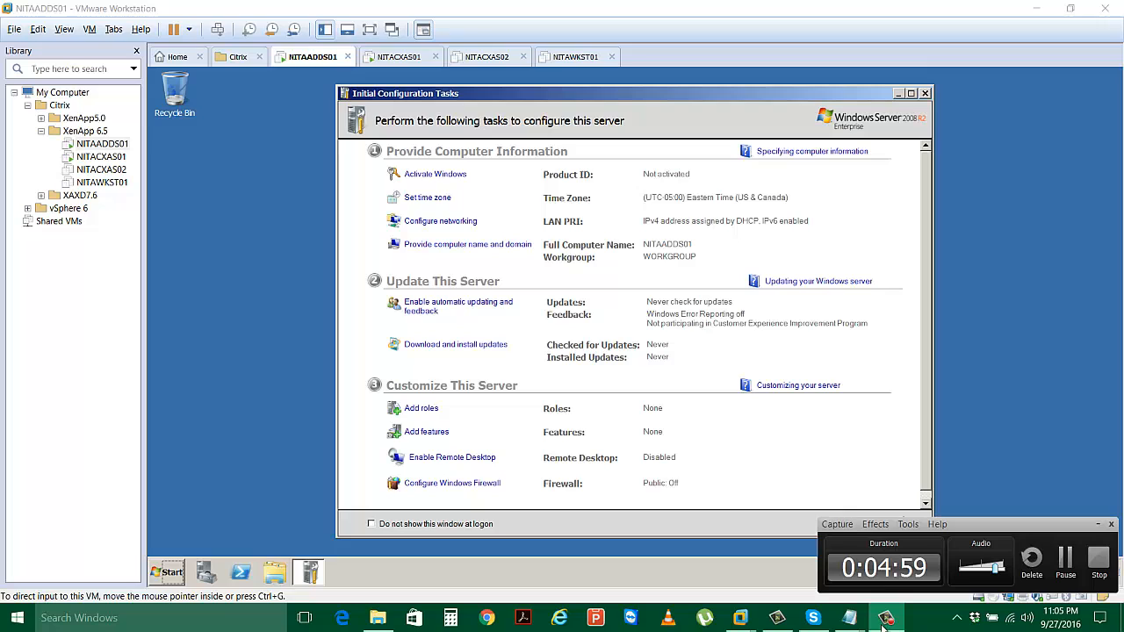
left_click(717, 532)
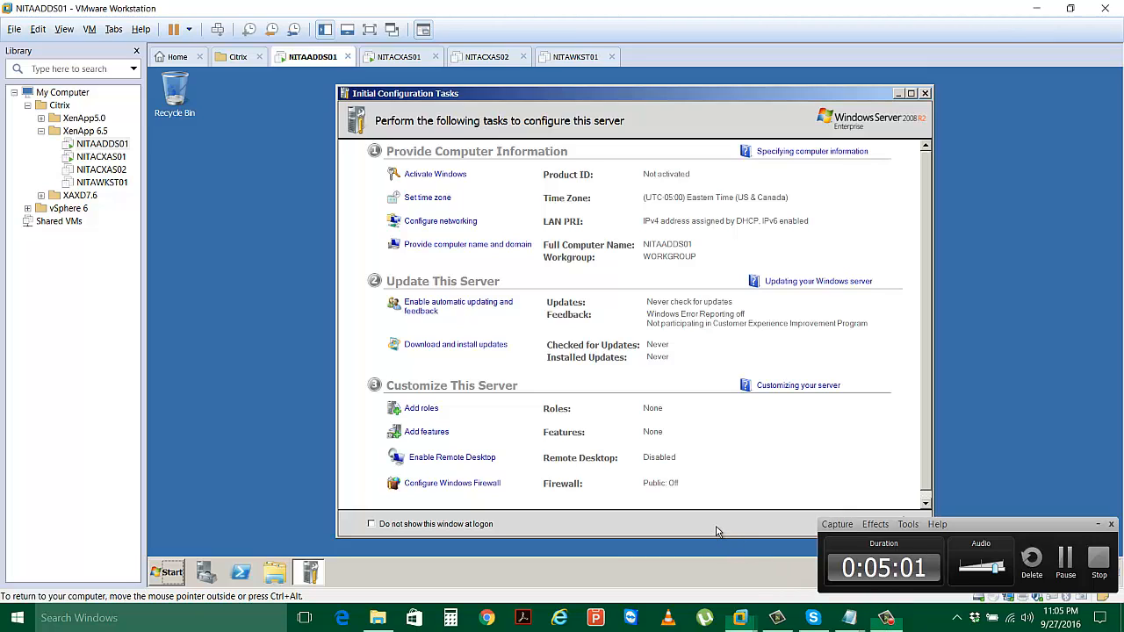
left_click(1097, 524)
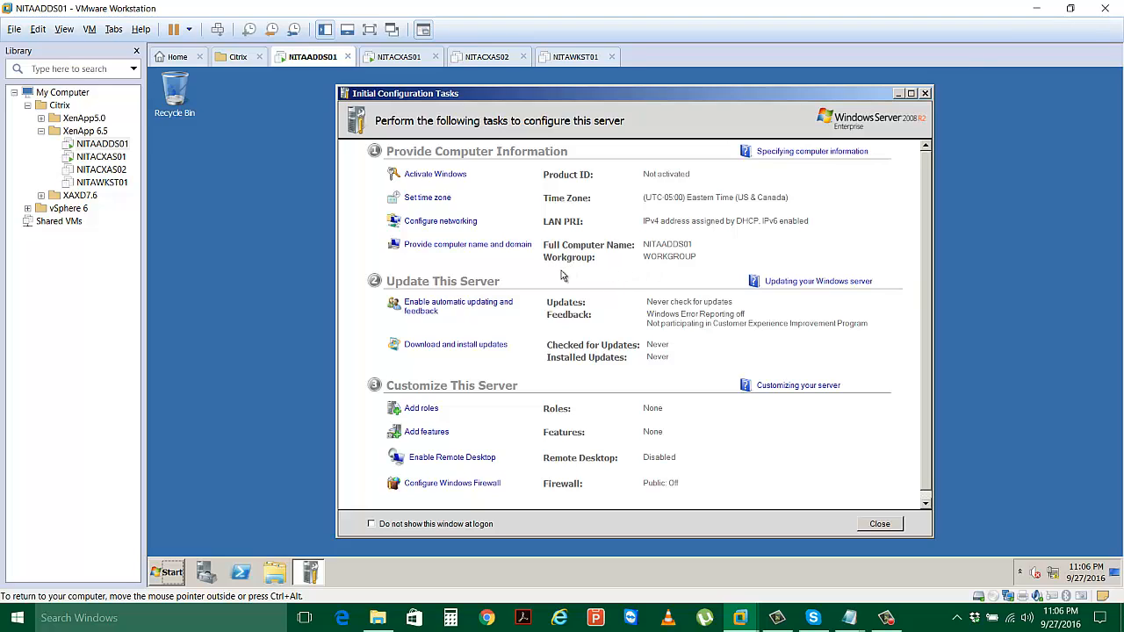
Open the LAN PRI connection's IPv4 properties and choose a manually set IP address.
left_click(452, 226)
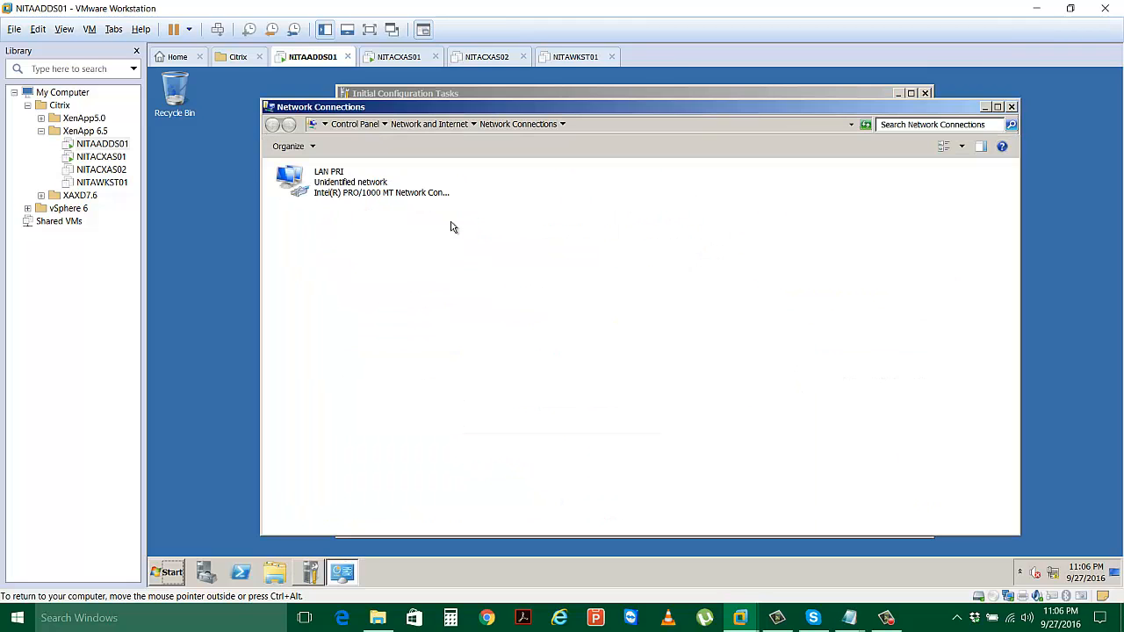
double_click(370, 195)
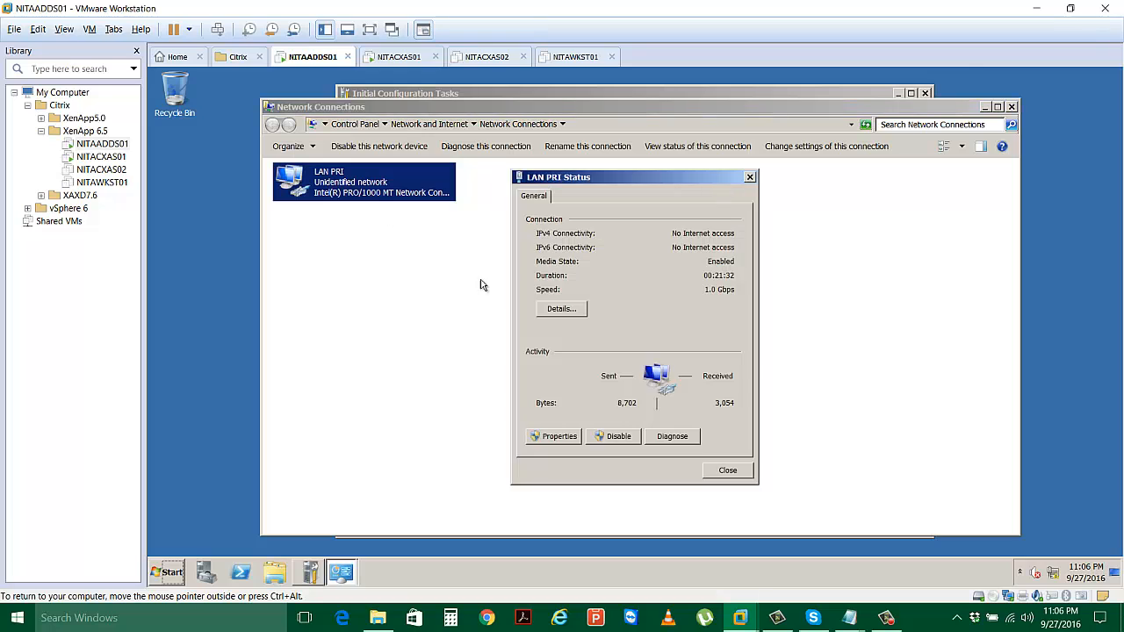
left_click(553, 436)
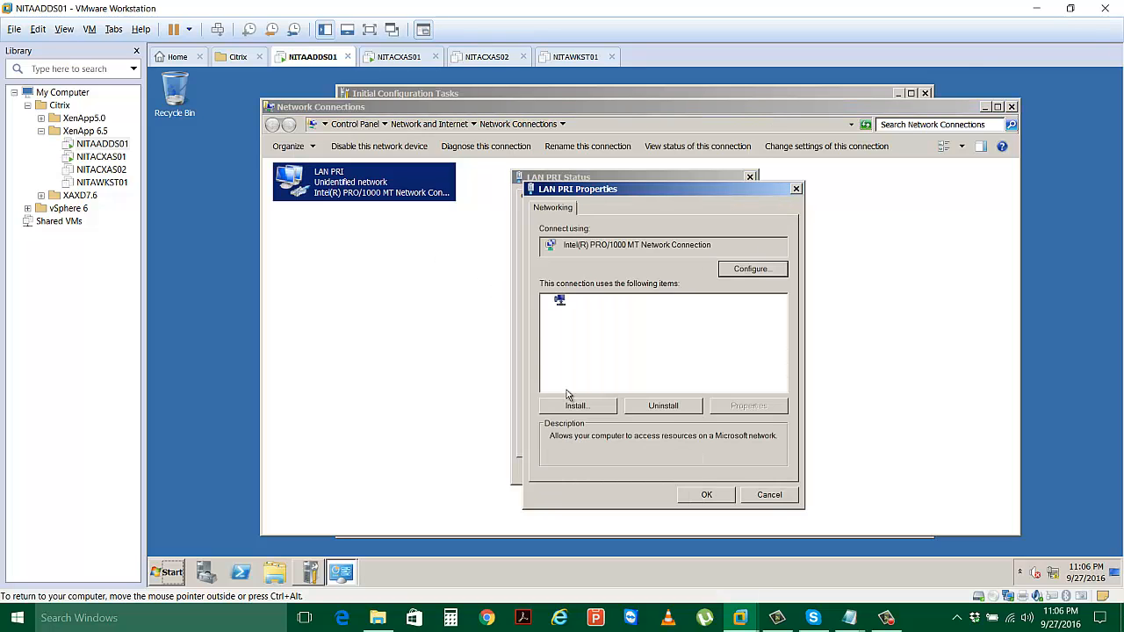
left_click(604, 350)
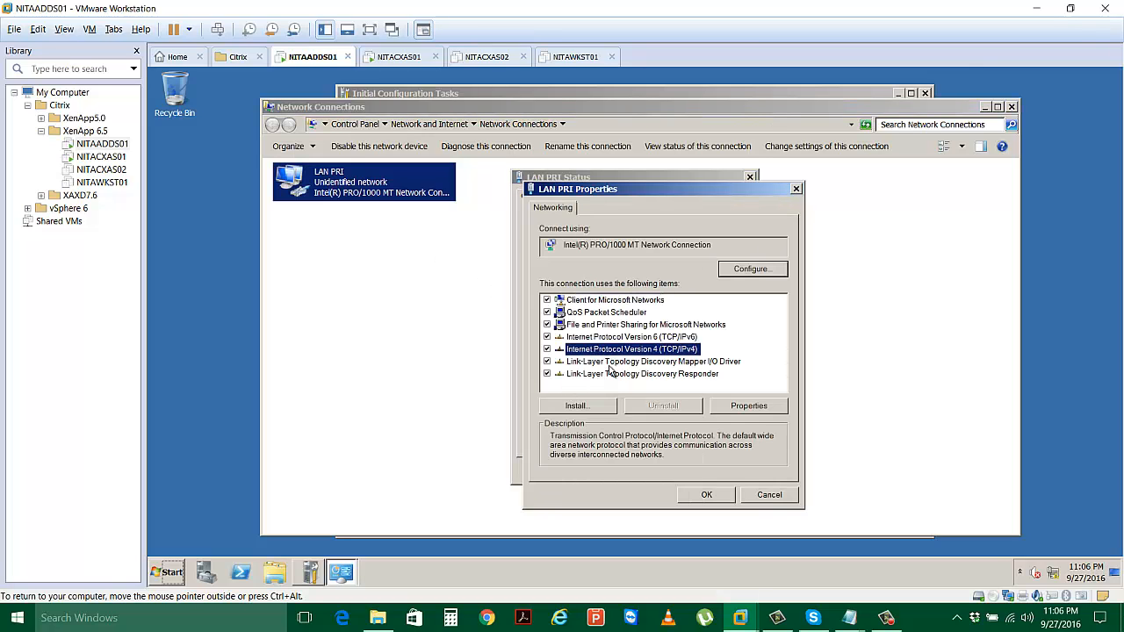
left_click(748, 409)
left_click(602, 336)
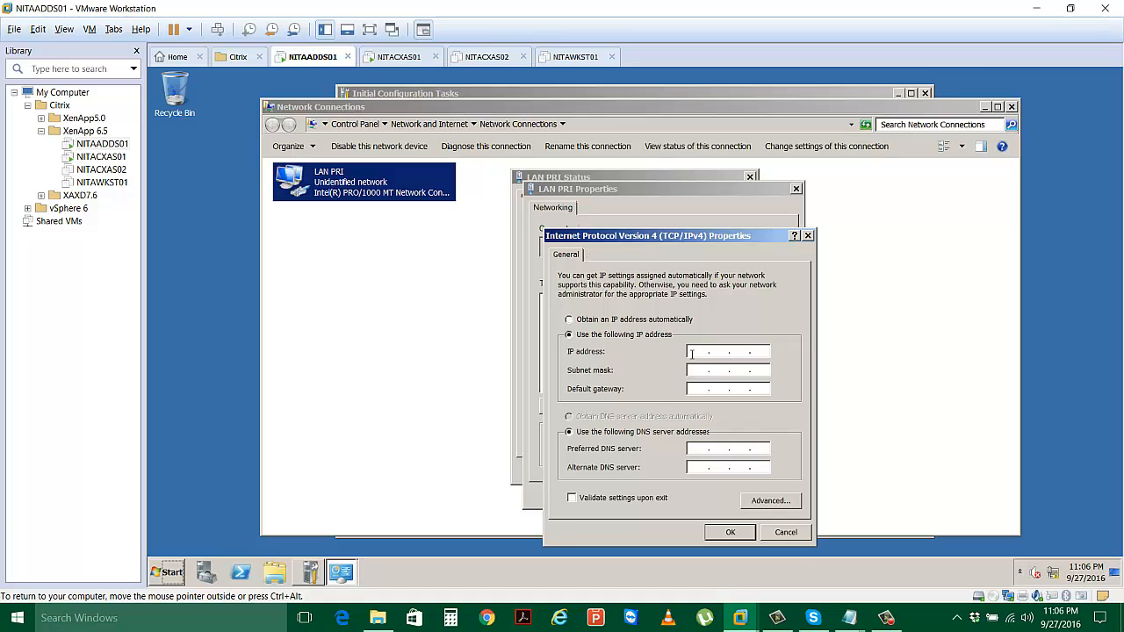
Enter IP 172.16.10.10, mask 255.255.0.0, and DNS server 172.16.10.10.
type("192")
key("Return")
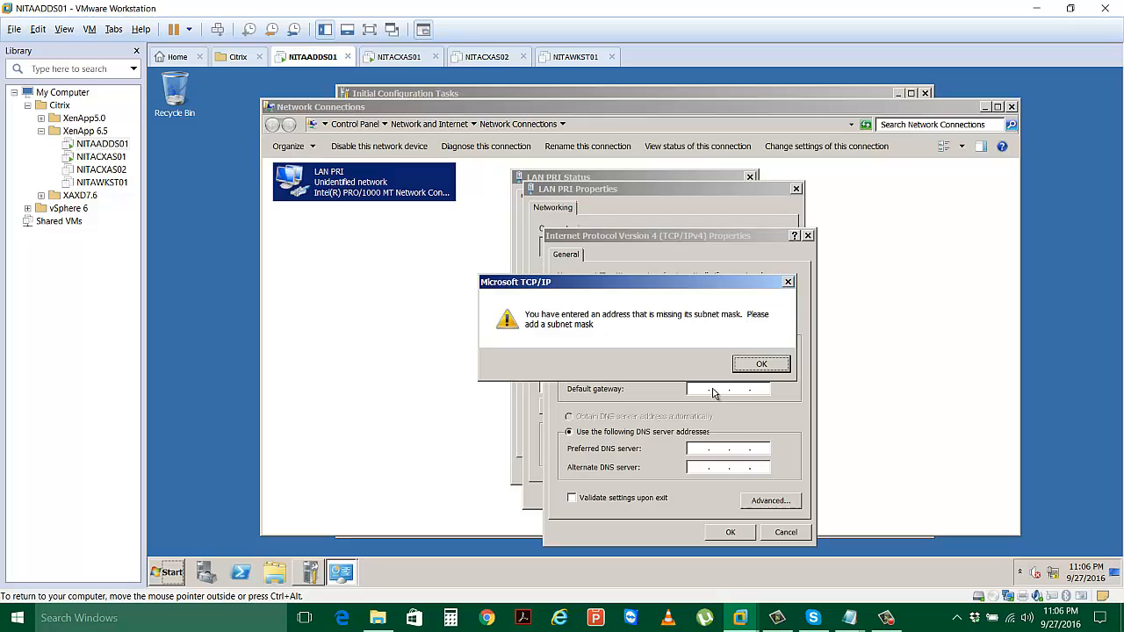
left_click(761, 363)
left_click(722, 350)
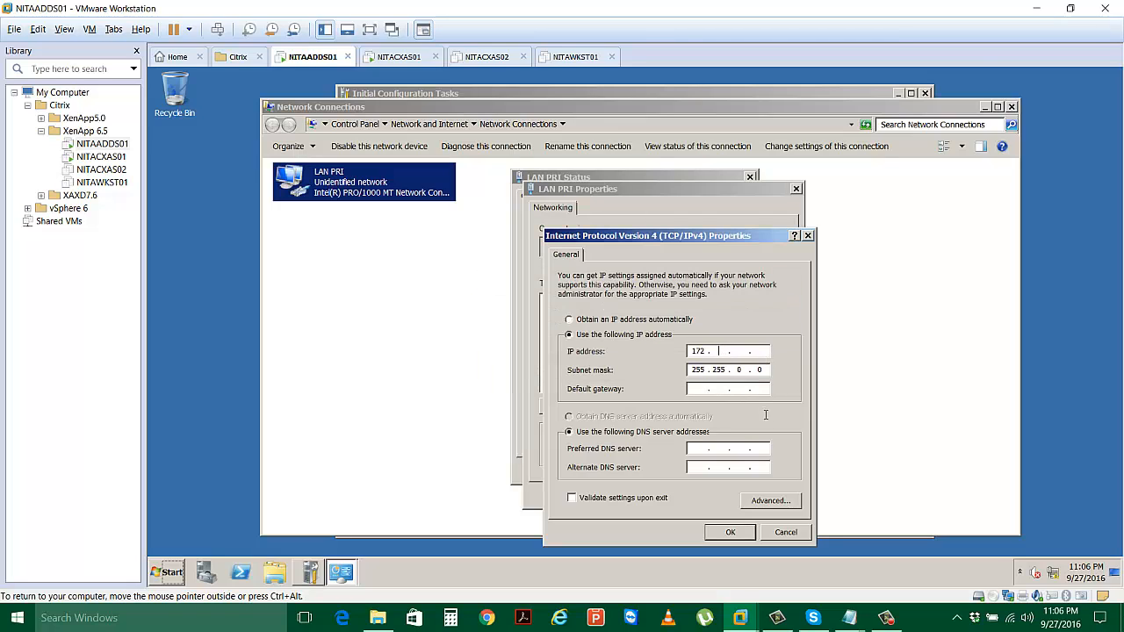
type("16 . 10 . 10")
key("Tab")
key("Tab")
key("Tab")
key("Tab")
type("172 . 16 . 10 . 10")
Apply the IPv4 settings and close the properties, status and Network Connections windows.
left_click(725, 533)
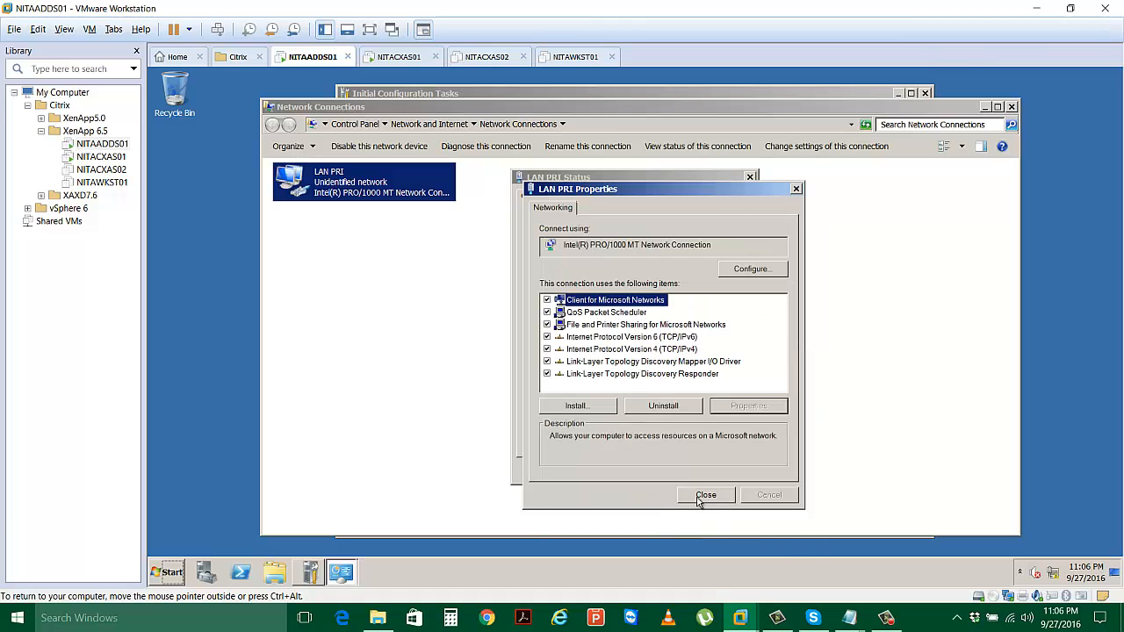
left_click(700, 497)
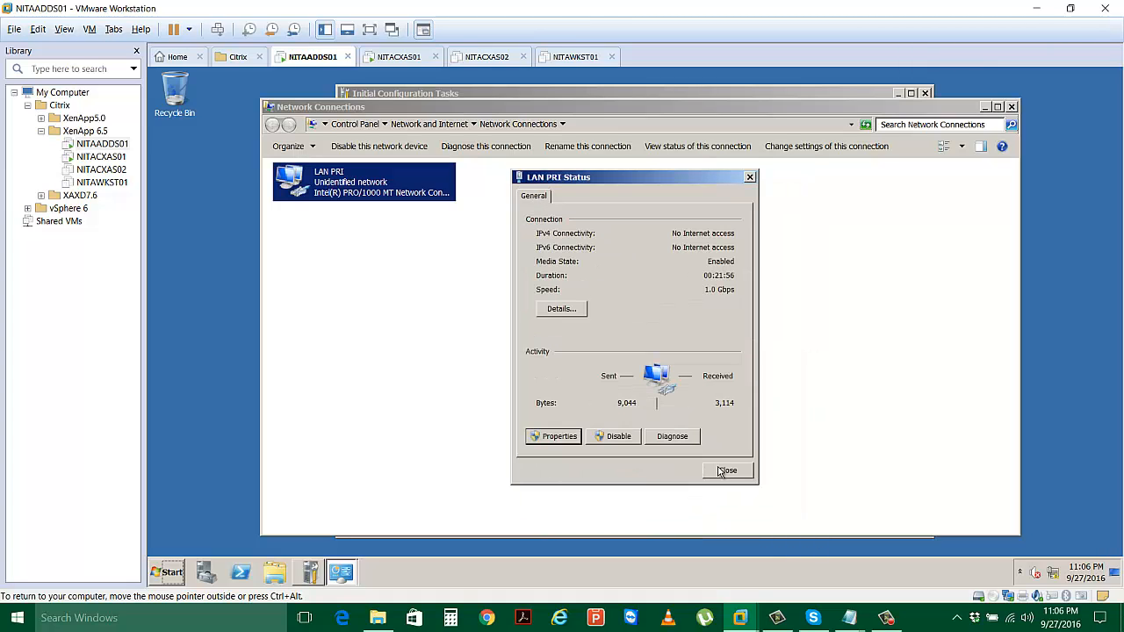
left_click(719, 471)
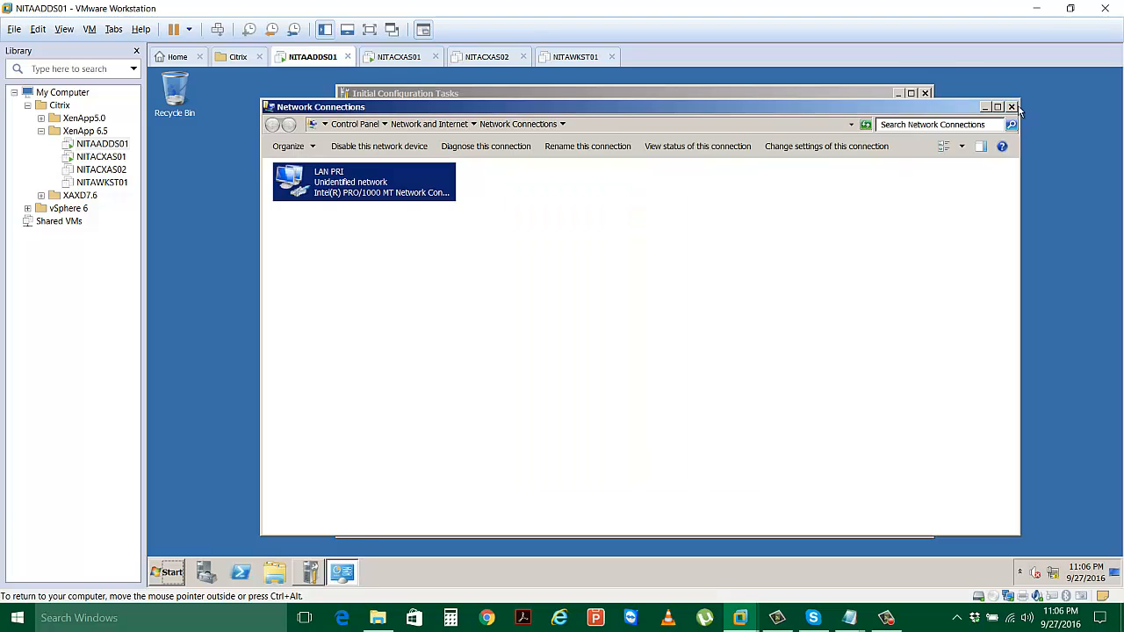
left_click(1012, 106)
In Add Roles, select Active Directory Domain Services with .NET Framework 3.5.1 and reach Confirmation.
scroll(576, 380, "down", 1)
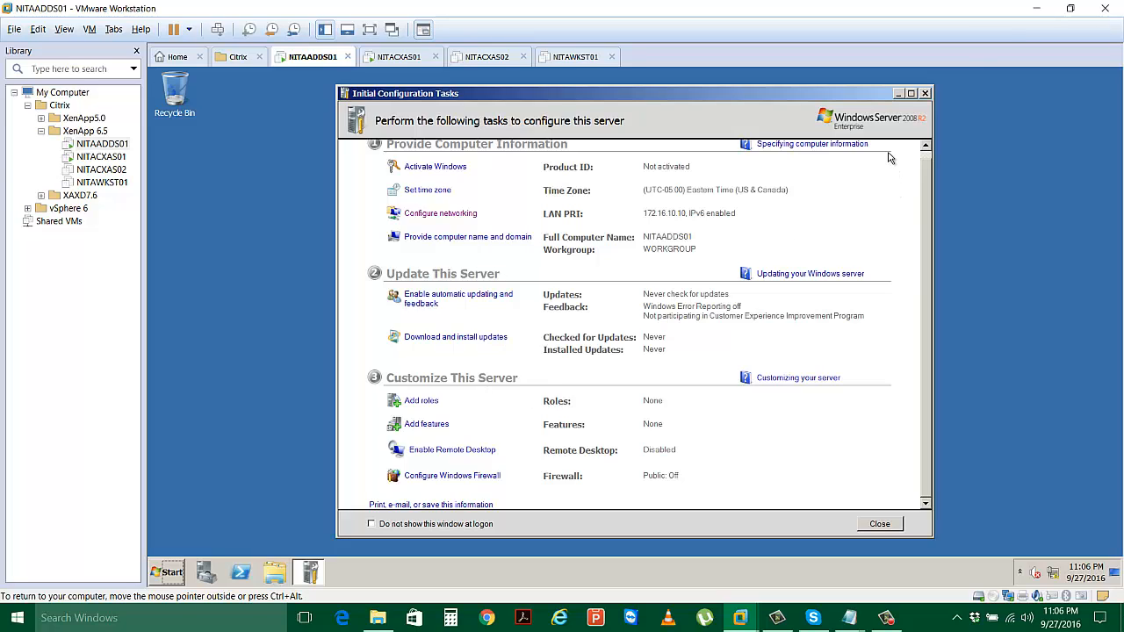
left_click(427, 406)
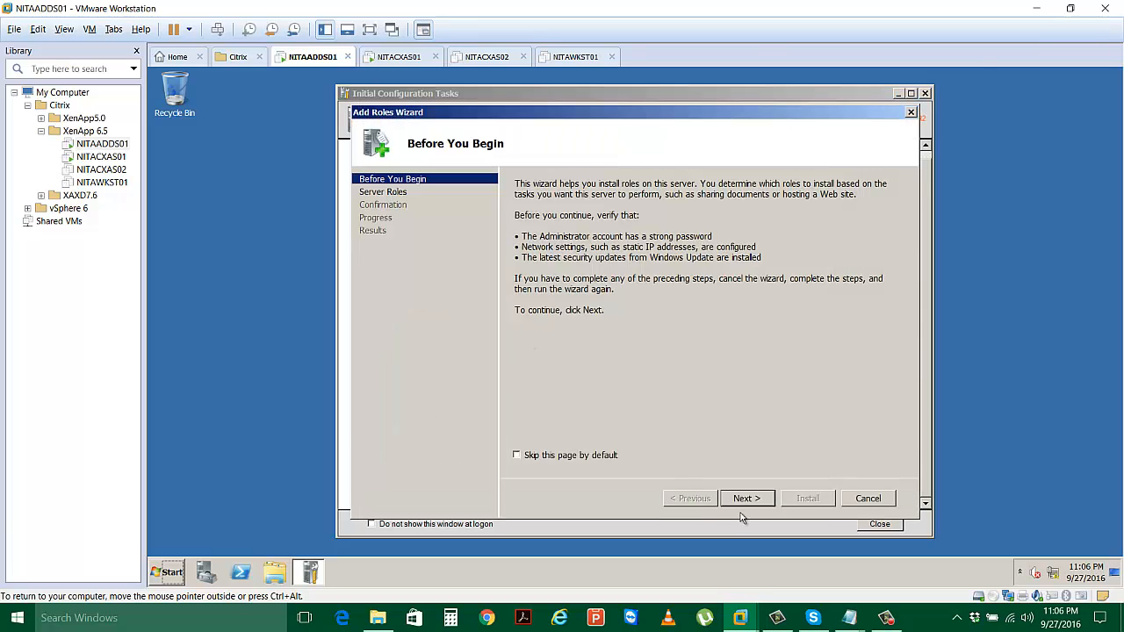
left_click(747, 499)
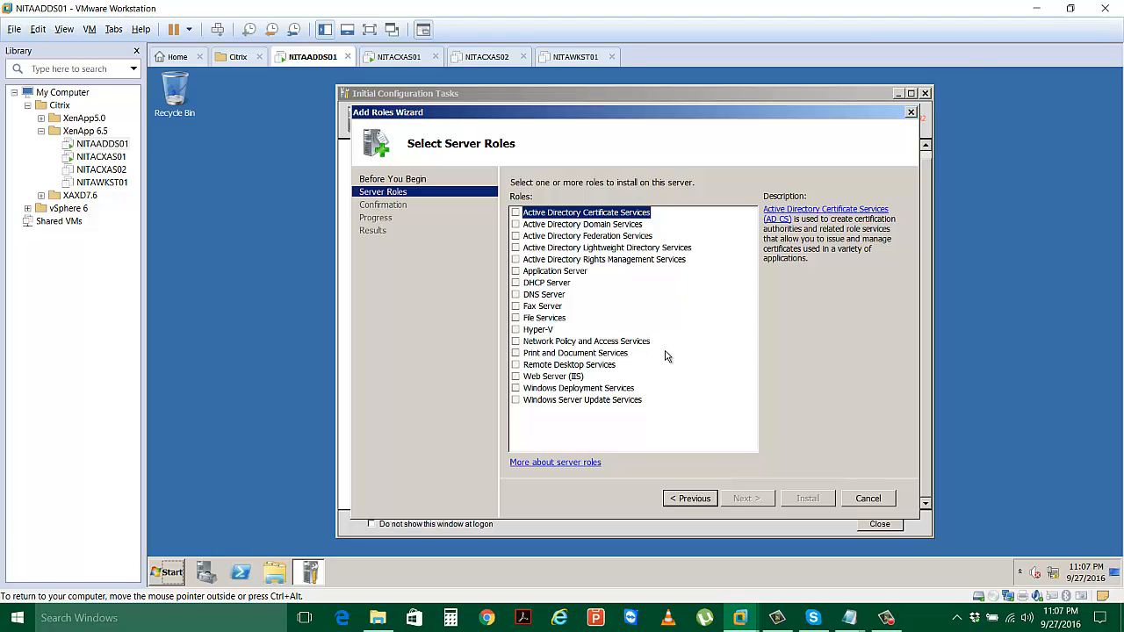
left_click(516, 225)
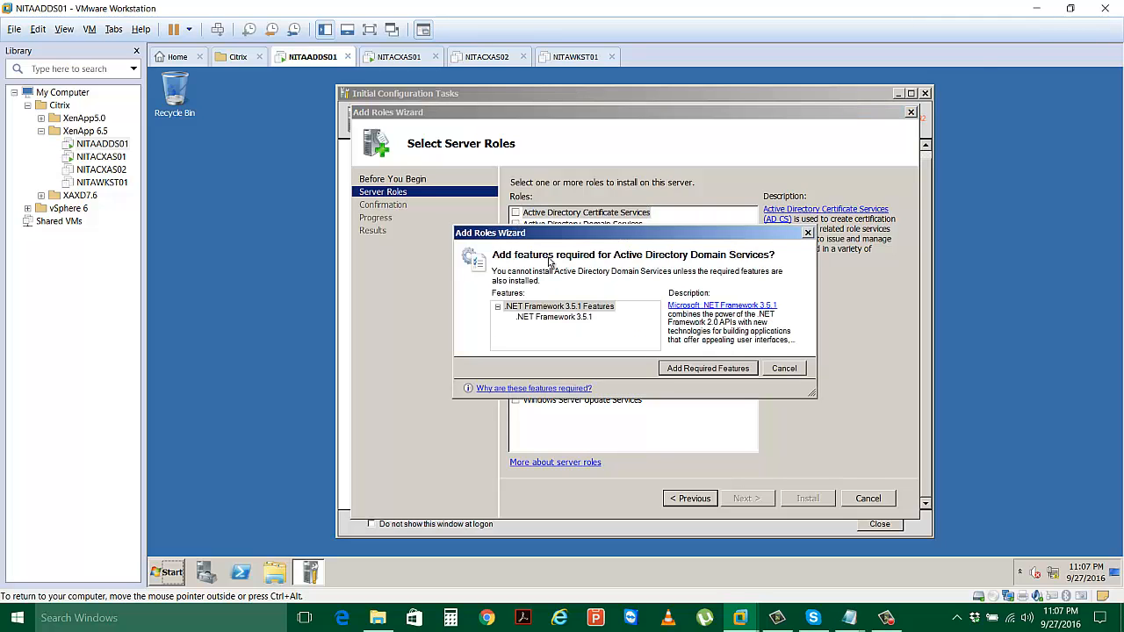
left_click_drag(582, 237, 594, 288)
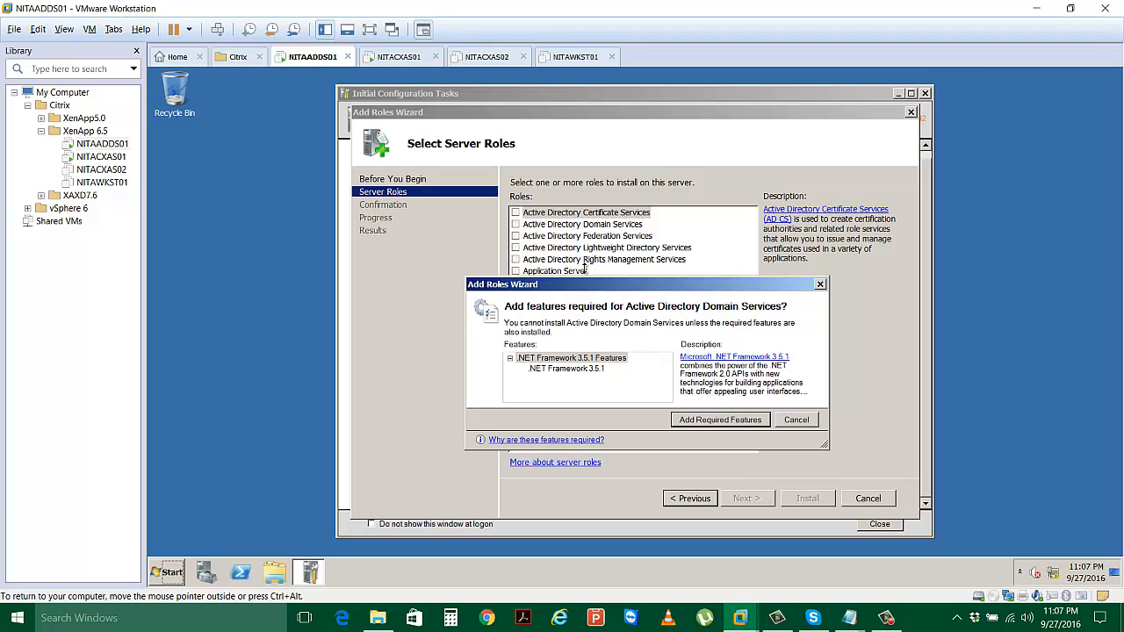
left_click(716, 420)
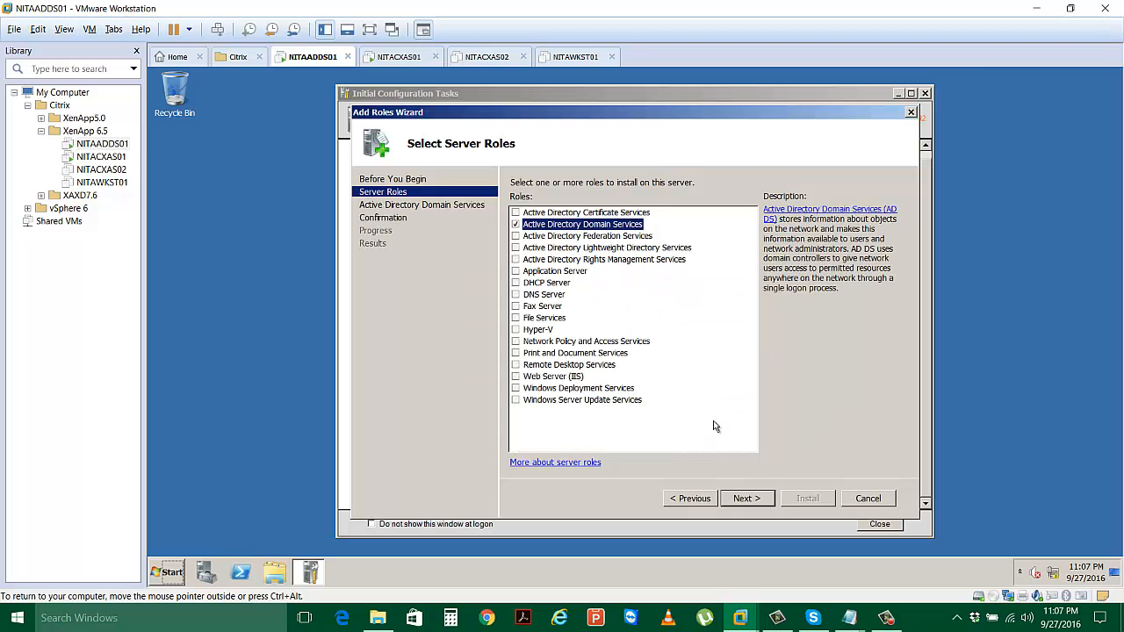
left_click(747, 499)
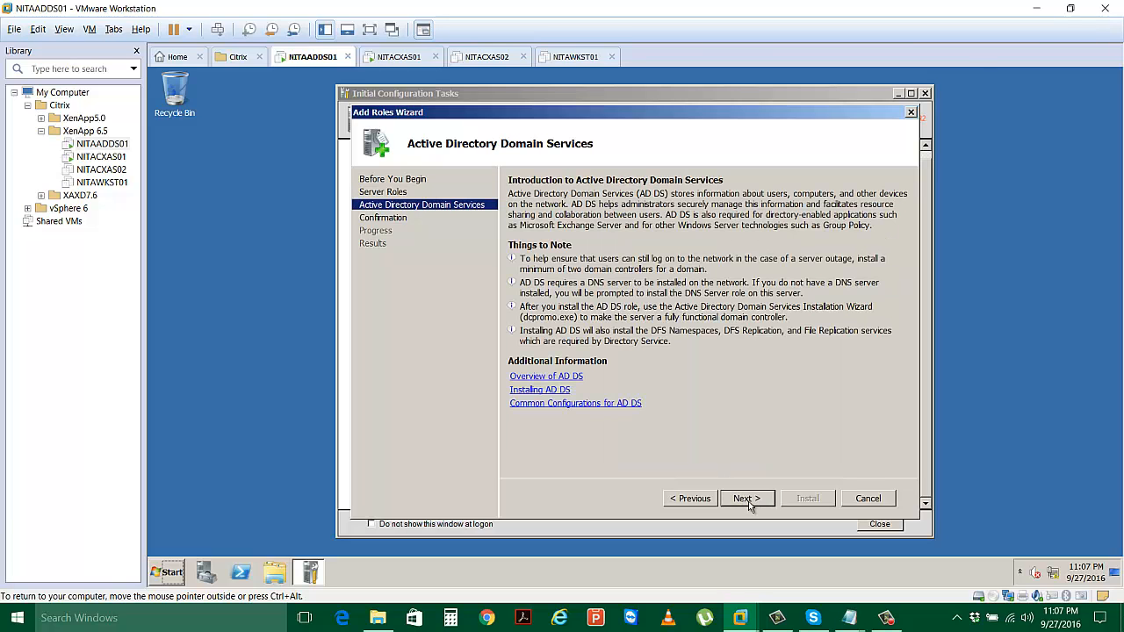
left_click(747, 499)
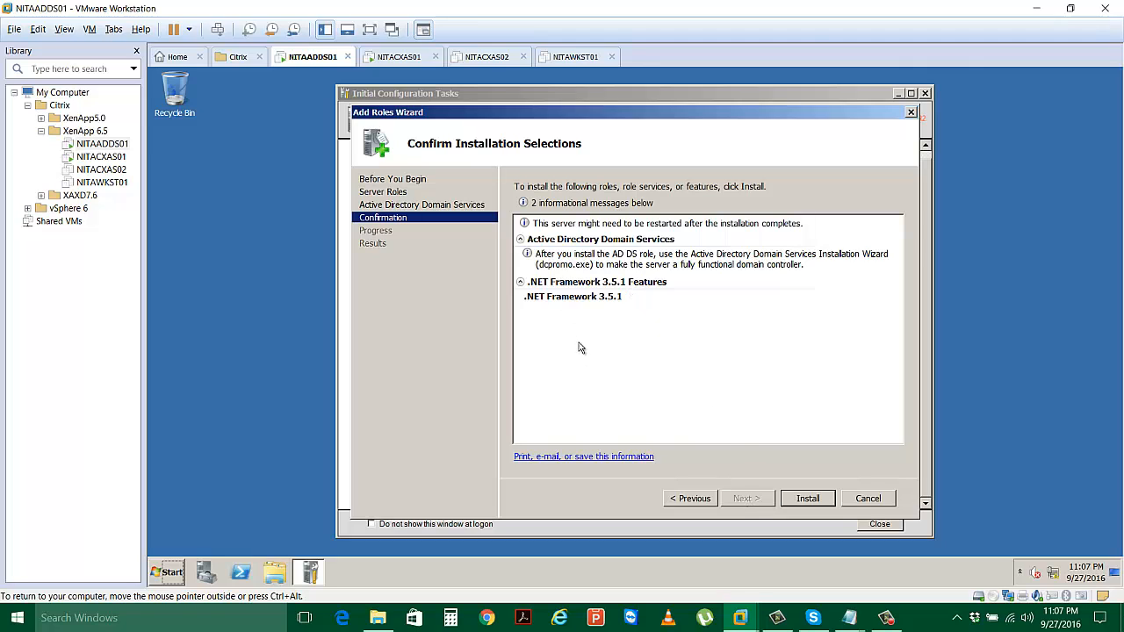
Start installing AD DS and .NET Framework 3.5.1 from the confirmation page.
left_click(790, 506)
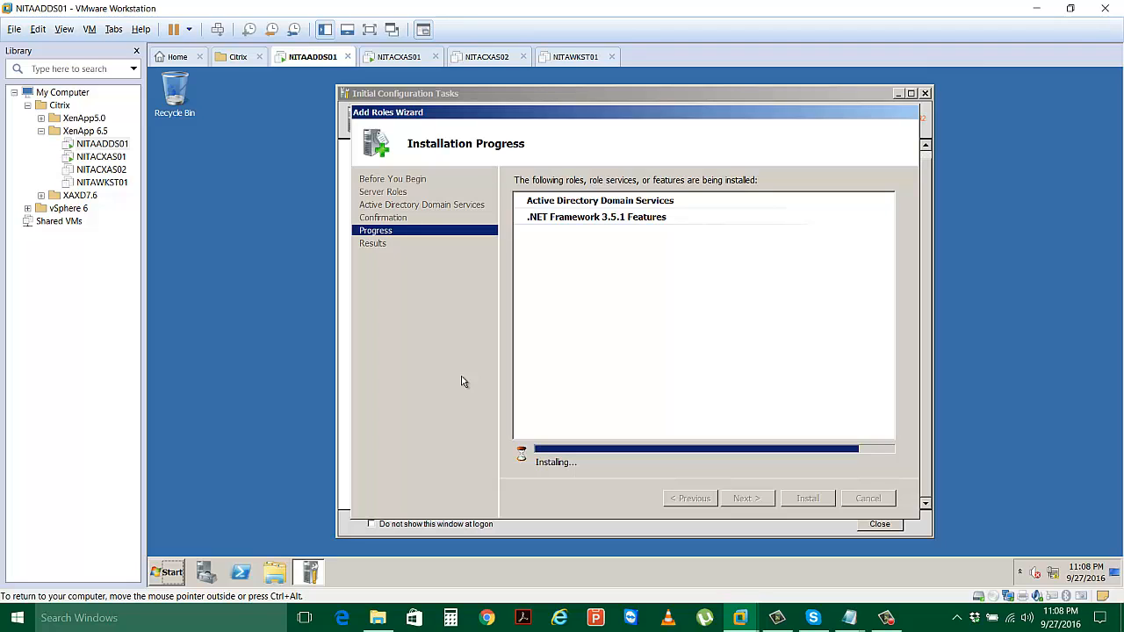
Open Start > Run, begin typing dcpromo, then cancel while the role installation finishes.
left_click(168, 572)
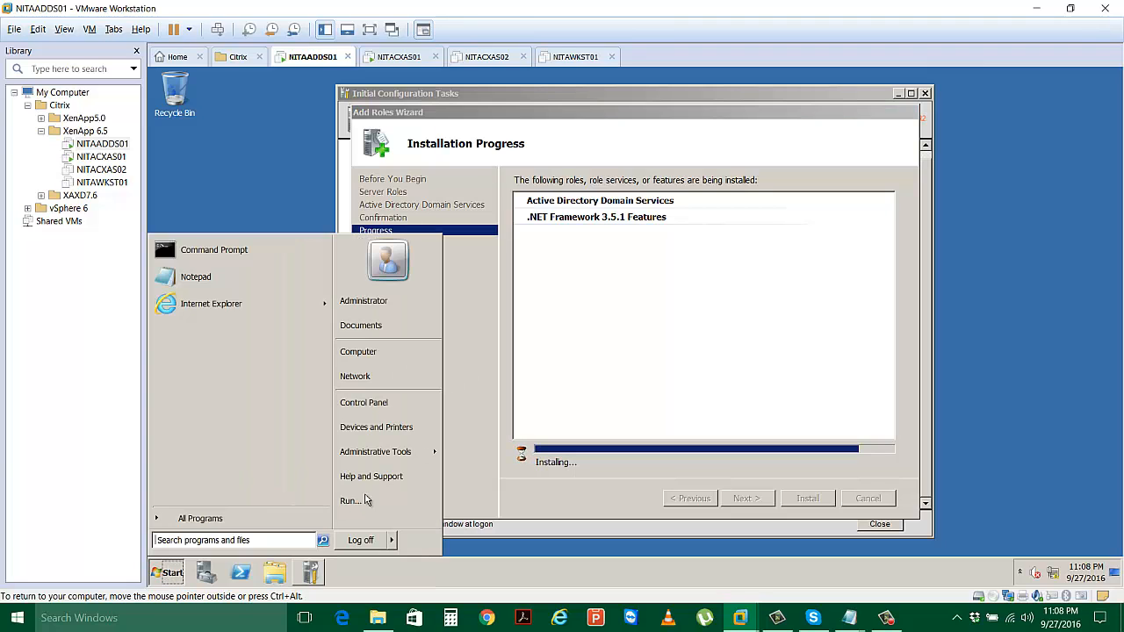
left_click(365, 498)
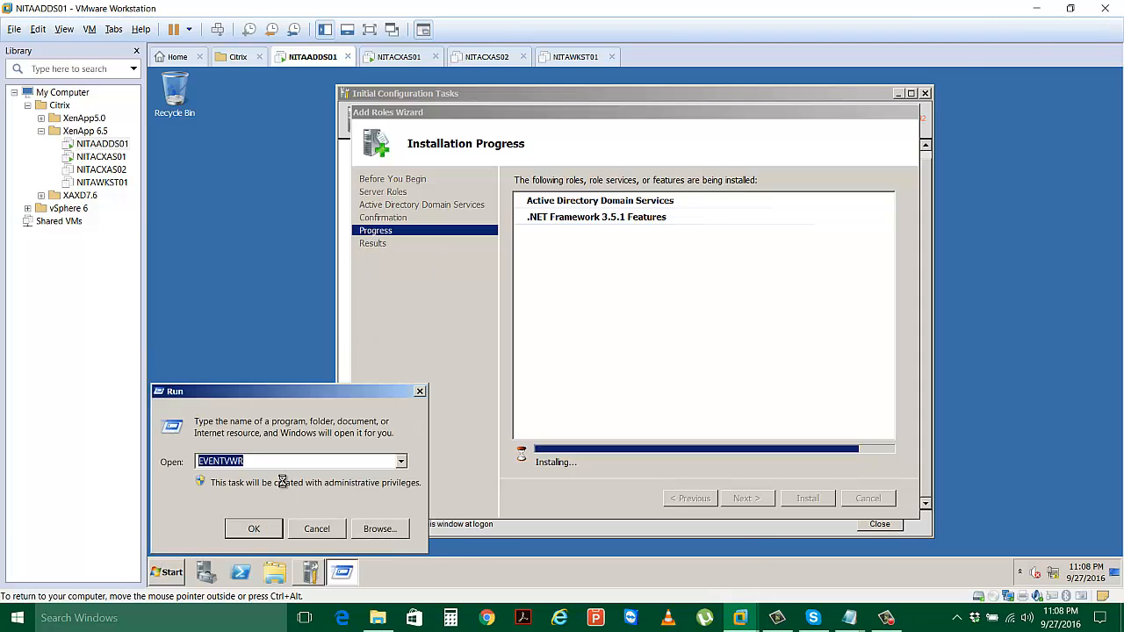
type("dcpromo")
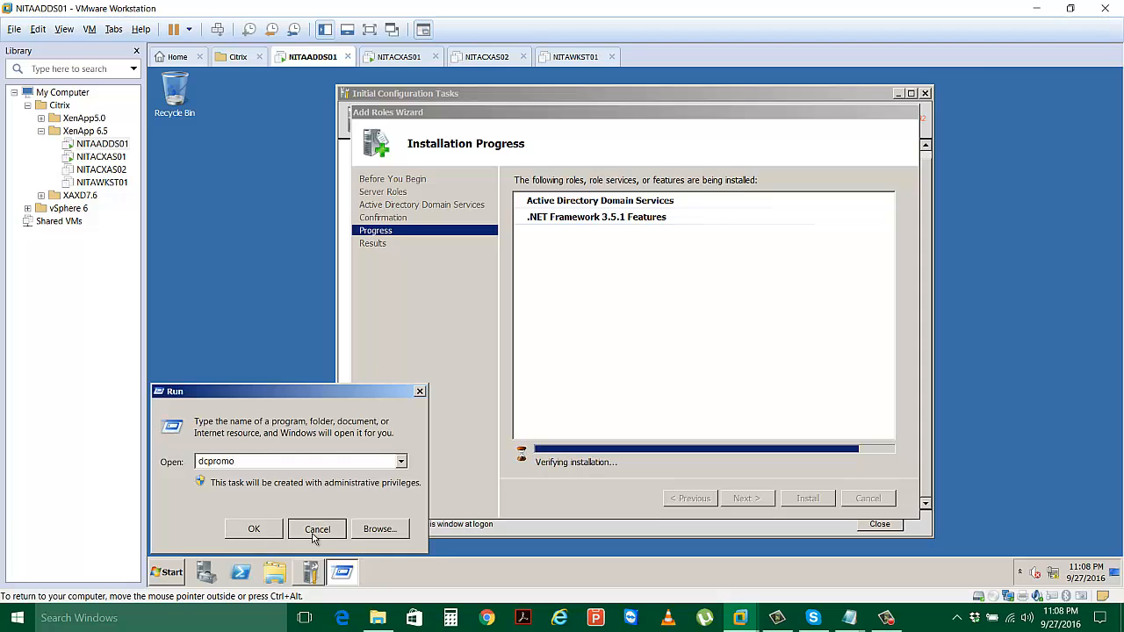
left_click(314, 532)
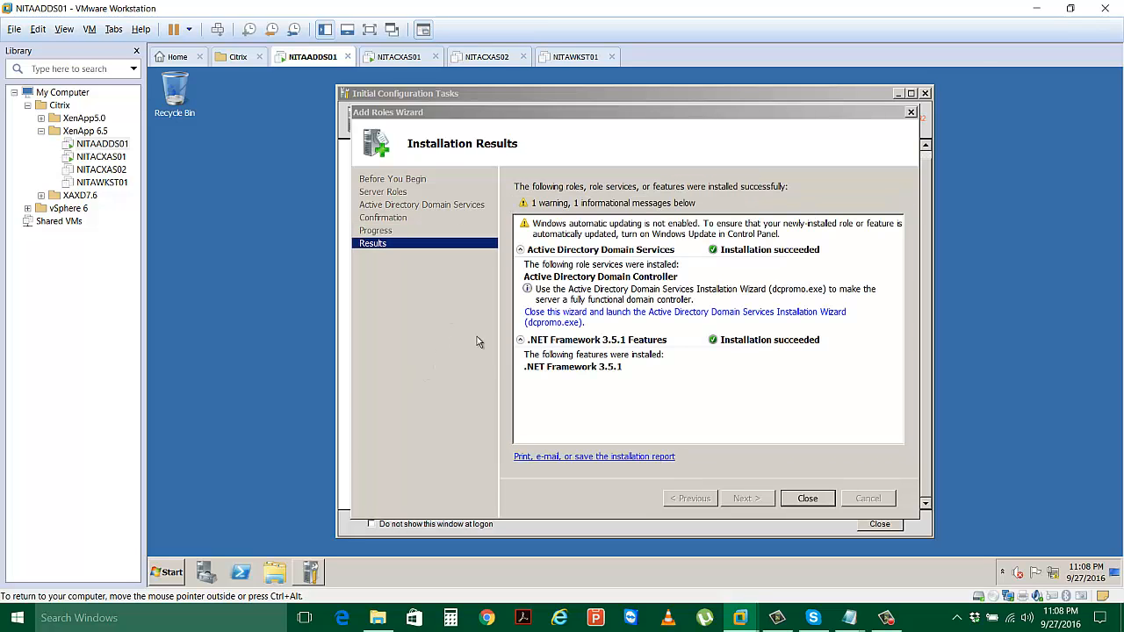
Close the Add Roles Wizard and Initial Configuration Tasks, then bring up Server Manager.
left_click(807, 497)
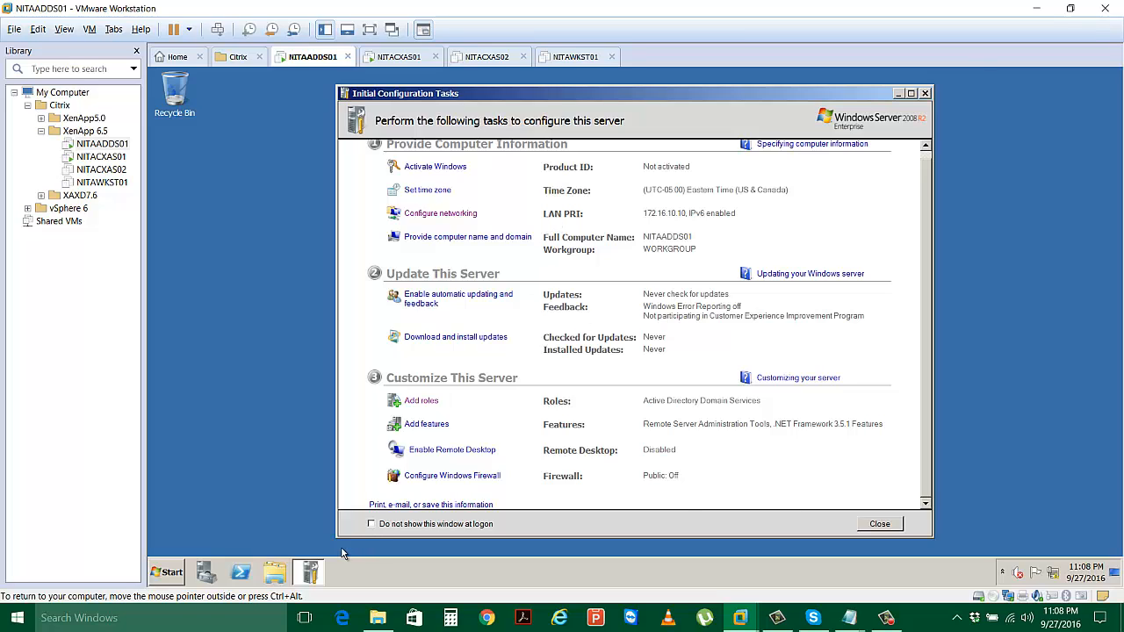
left_click(925, 94)
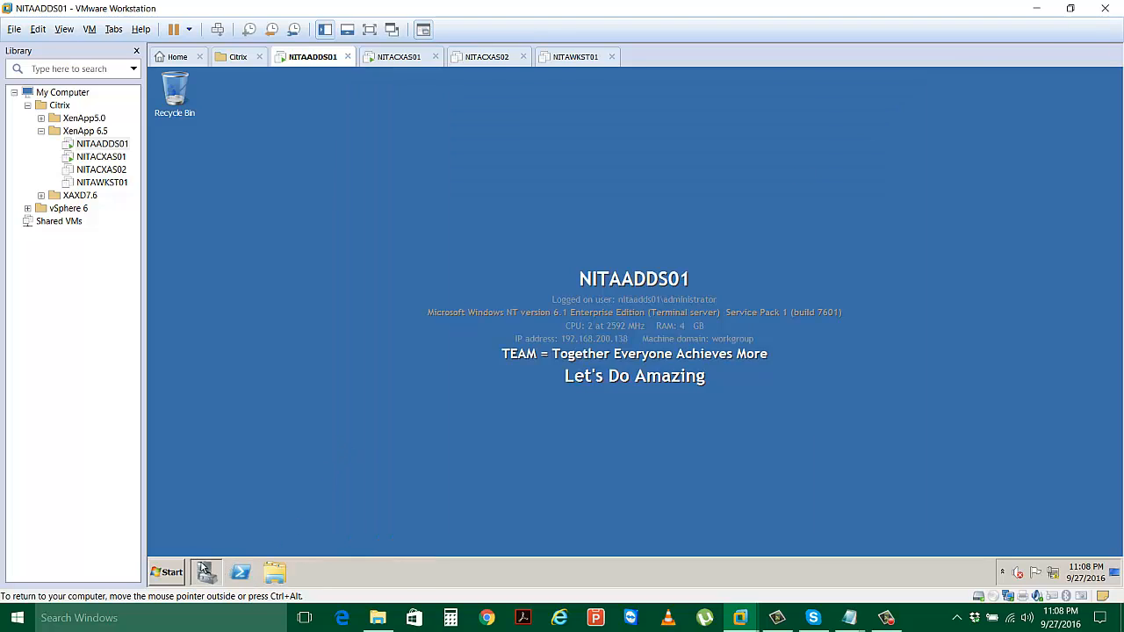
left_click(204, 571)
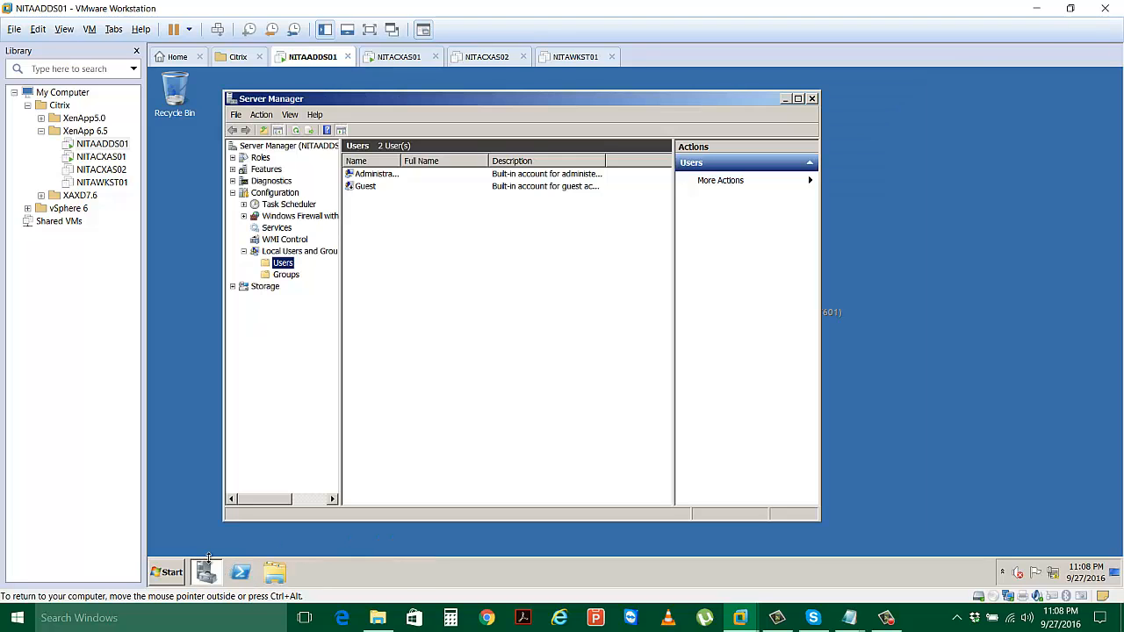
Launch the AD DS Installation Wizard from Server Manager's role page, quit it, and close Server Manager.
left_click(263, 158)
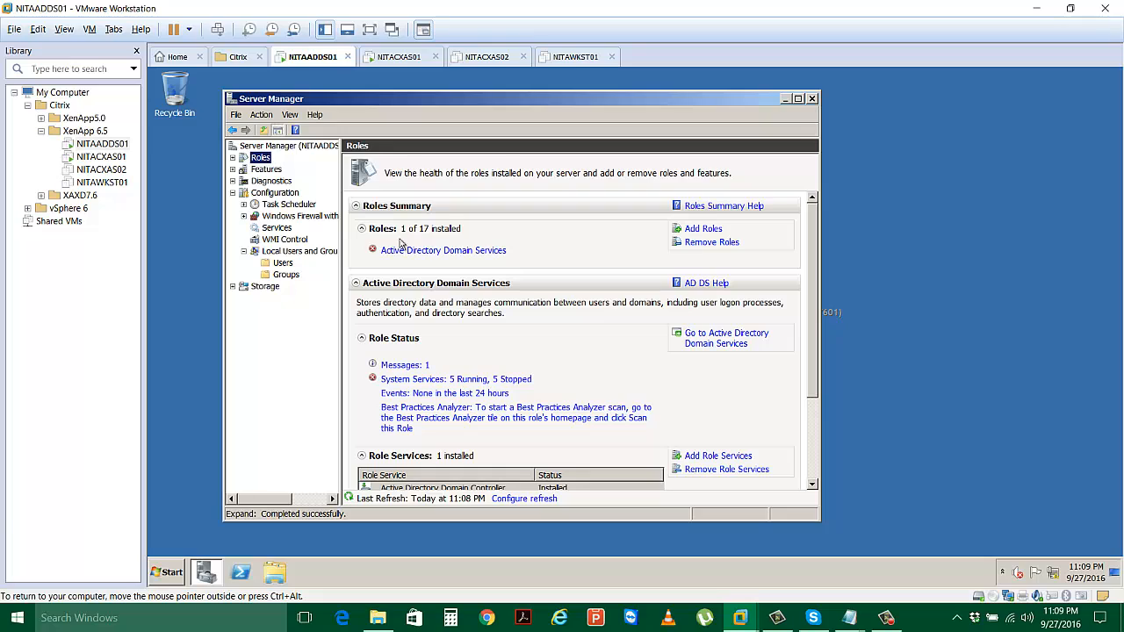
left_click(450, 252)
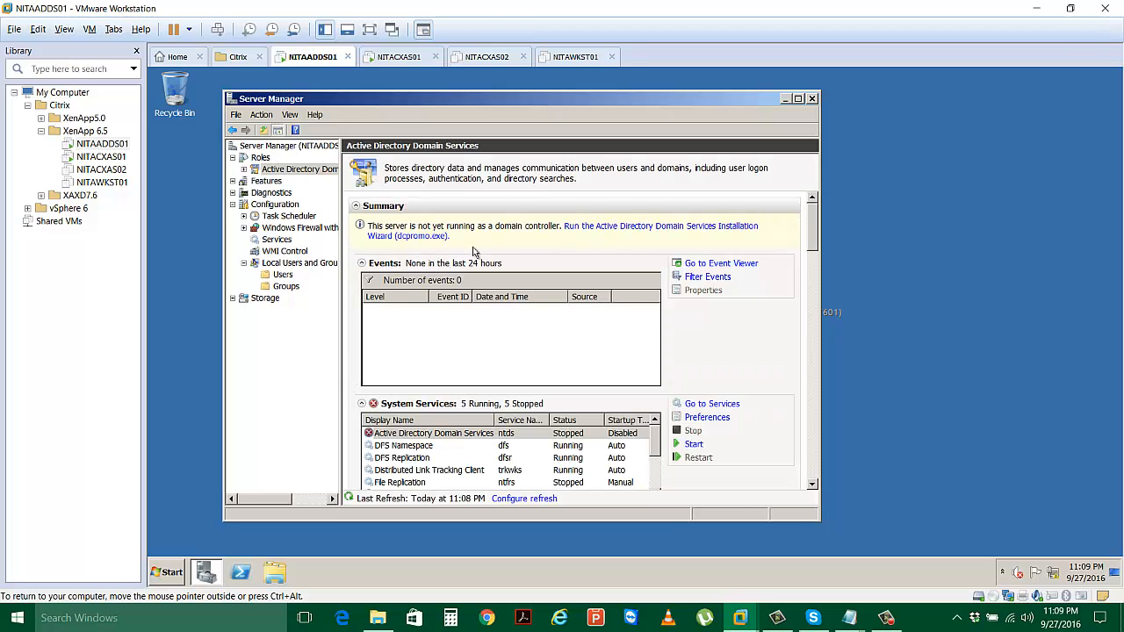
left_click(641, 230)
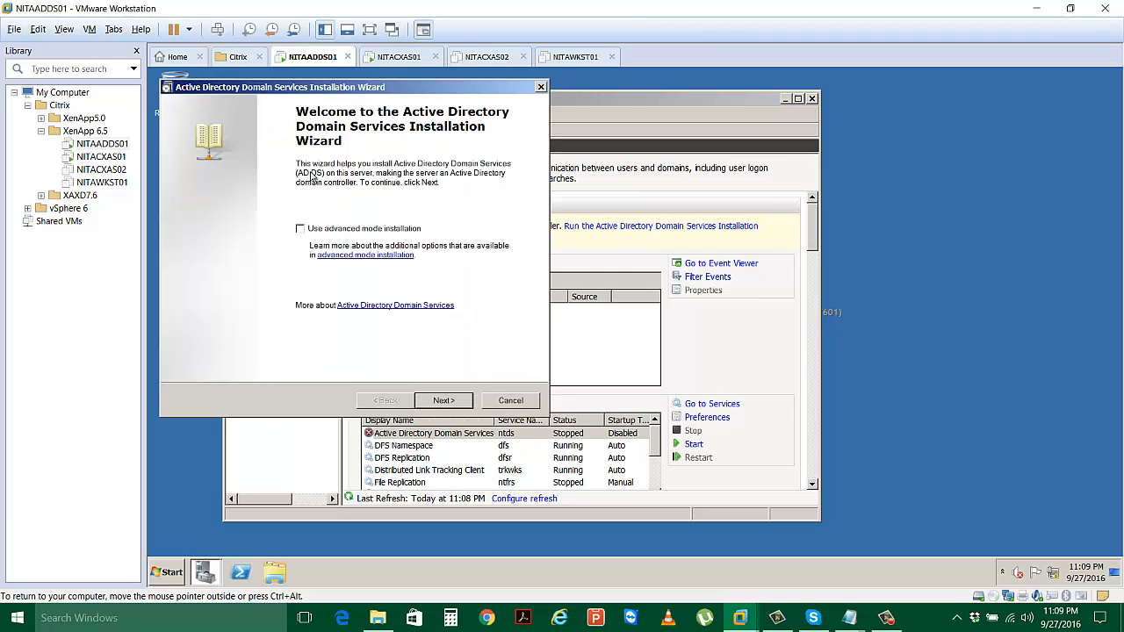
left_click(511, 400)
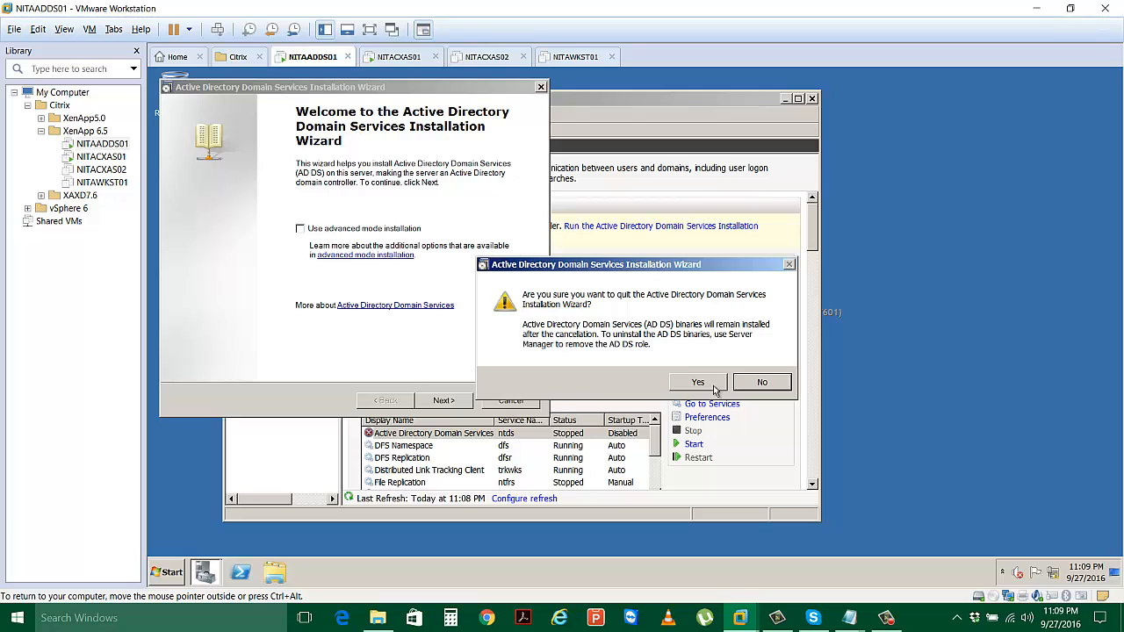
left_click(714, 389)
left_click(813, 98)
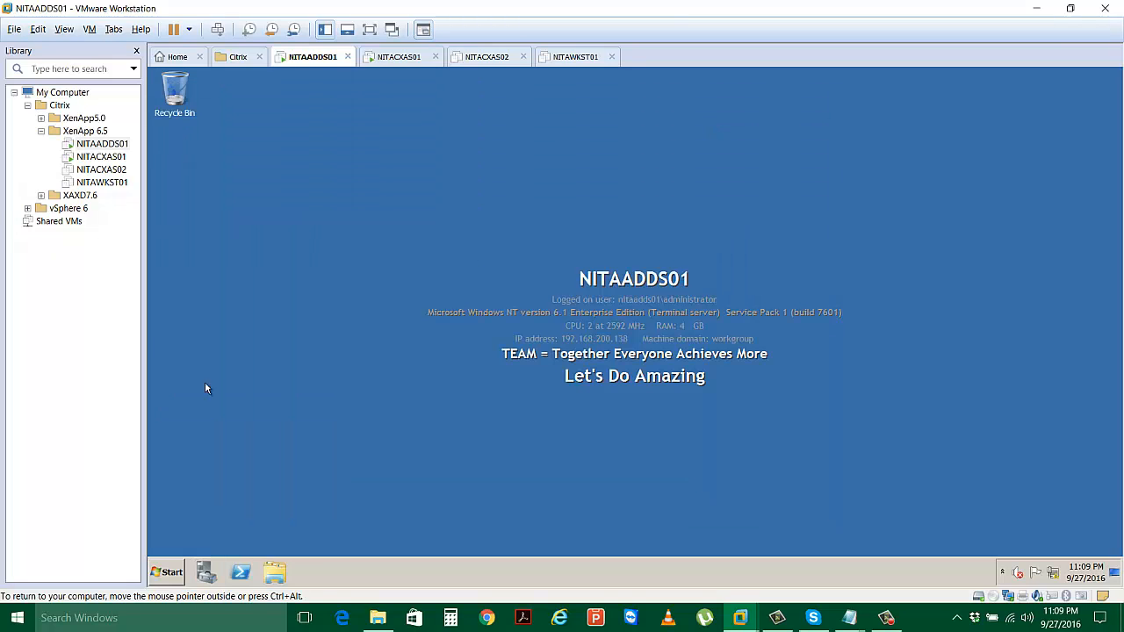
left_click(167, 572)
Run dcpromo from the Run prompt to launch the AD DS Installation Wizard.
left_click(351, 499)
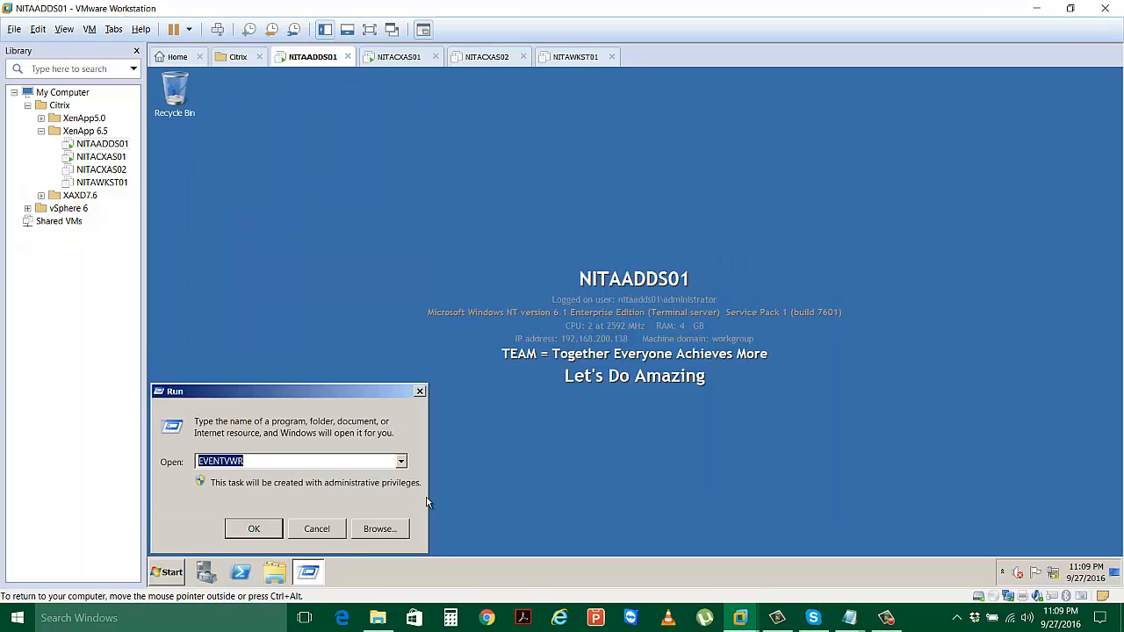
type("dcpromo")
key("Return")
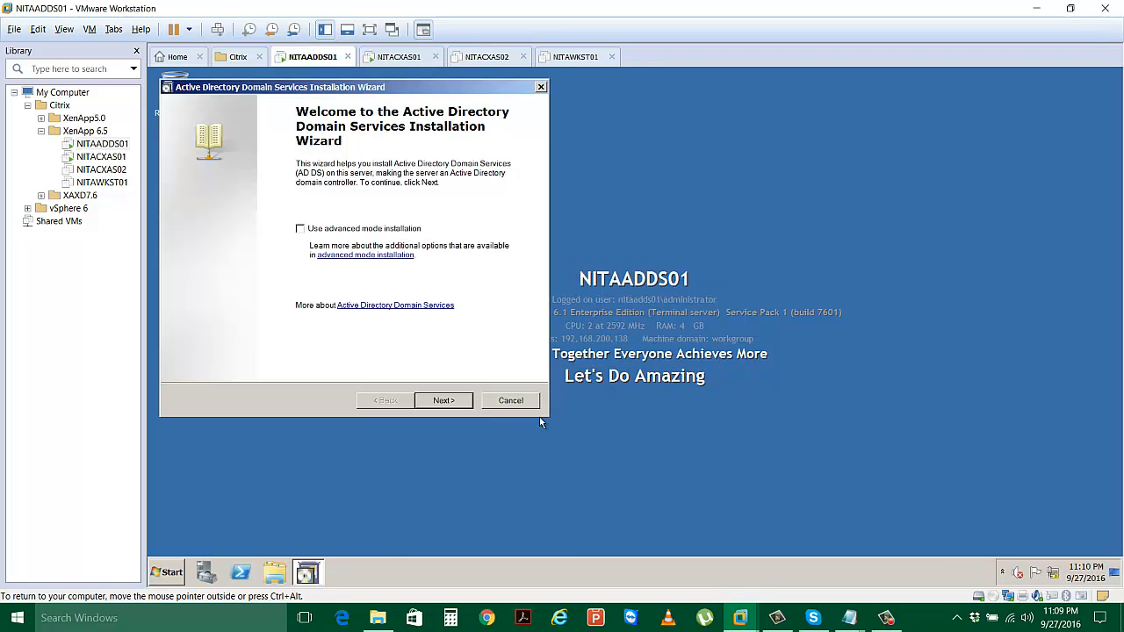
Create a new domain in a new forest with root domain Netsoft.Edu.
left_click(443, 401)
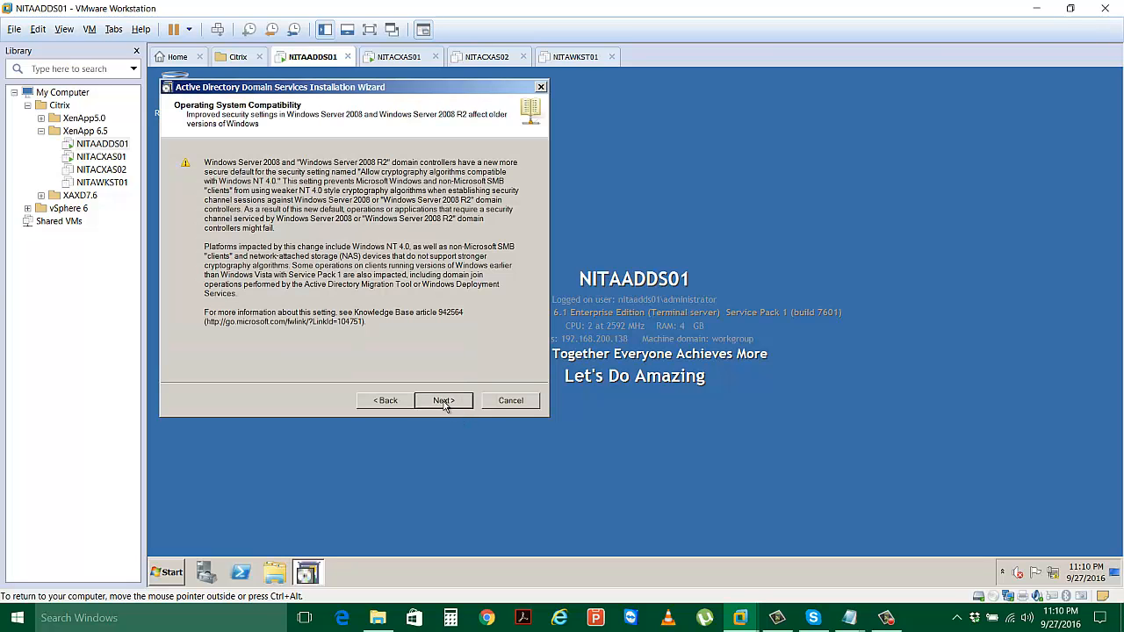
left_click(443, 402)
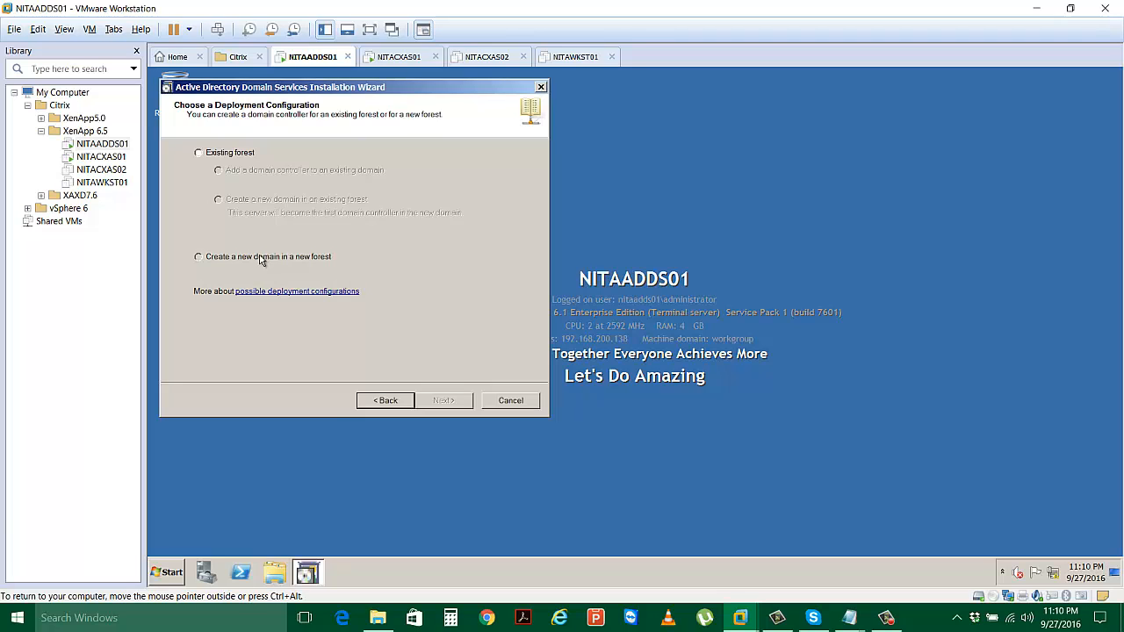
left_click(260, 257)
left_click(443, 401)
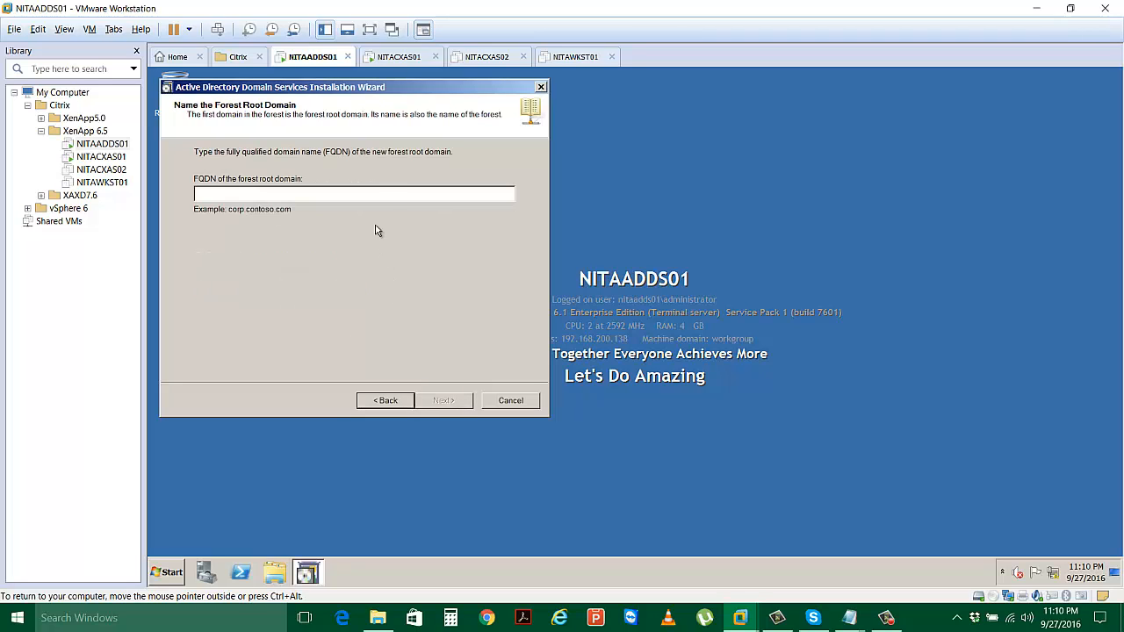
type("Netsoft.Edu")
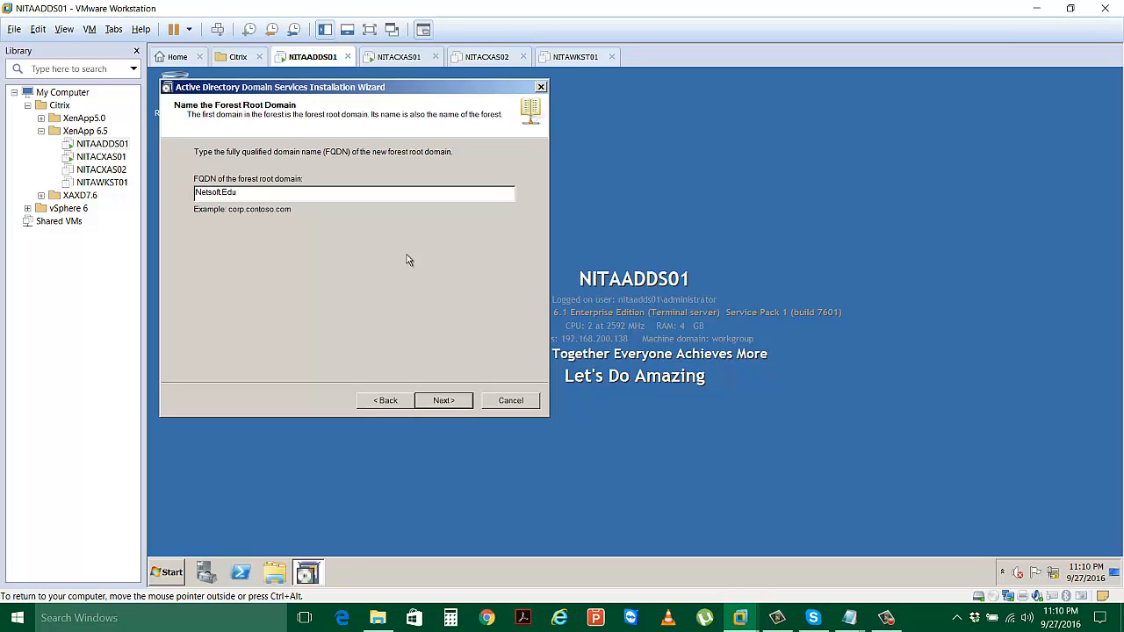
left_click(443, 401)
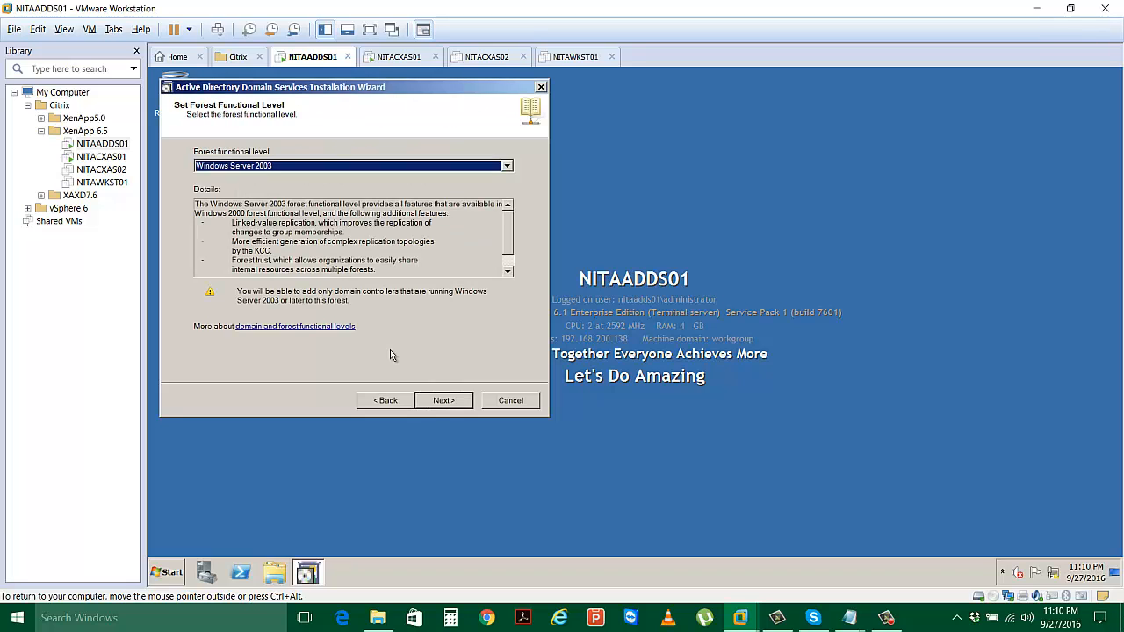
Set forest functional level to Windows Server 2008 R2, keep DNS server, and accept the delegation warning.
left_click(311, 165)
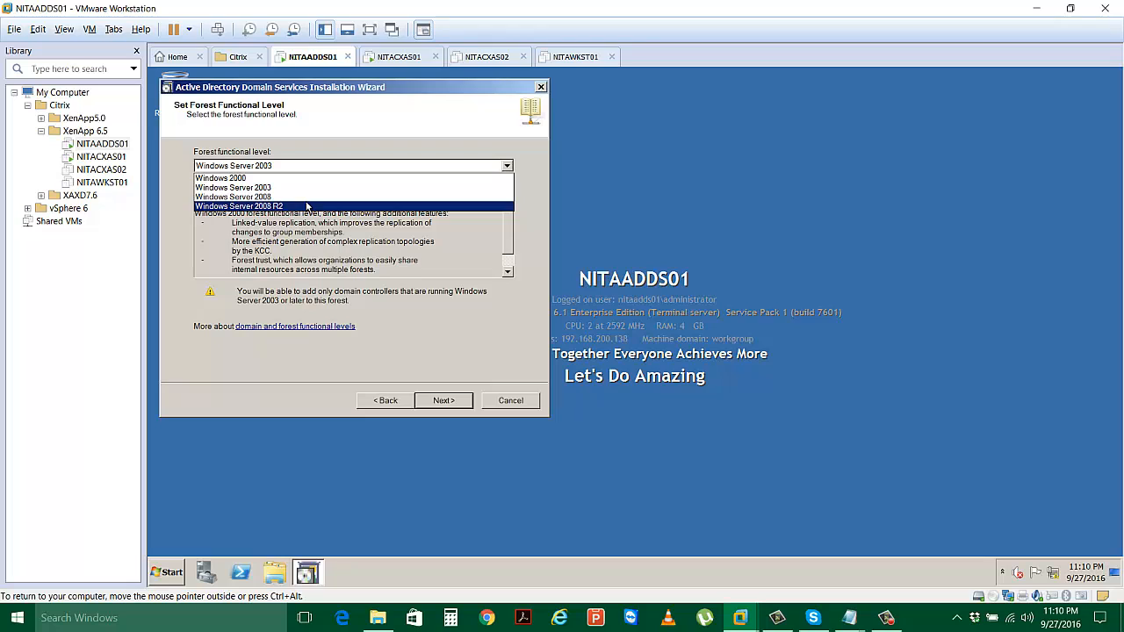
left_click(305, 206)
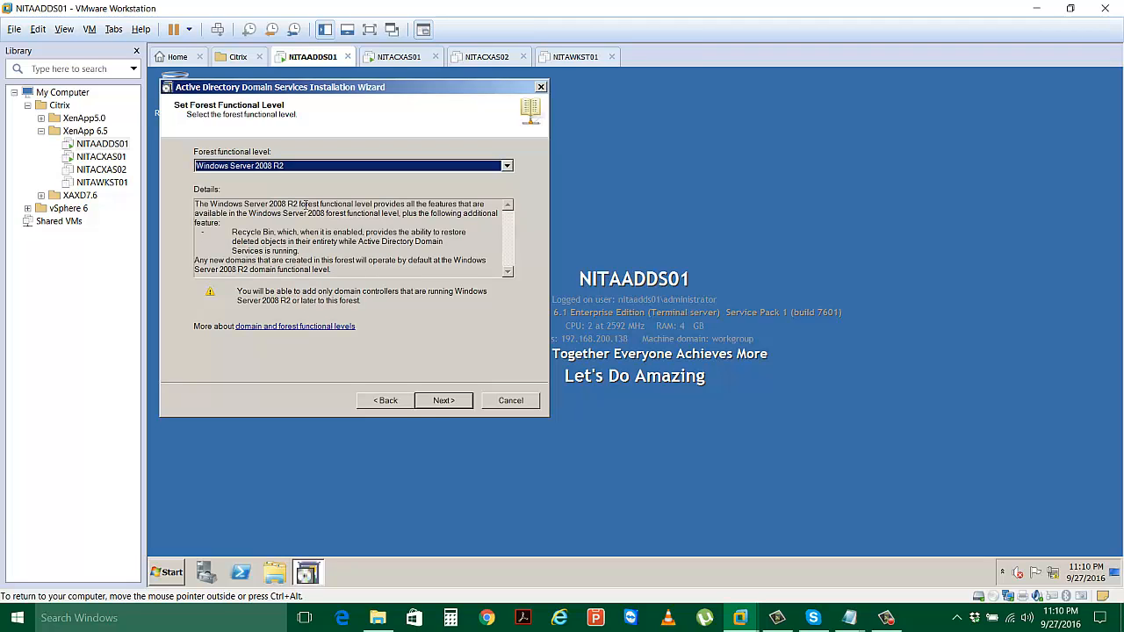
left_click(436, 406)
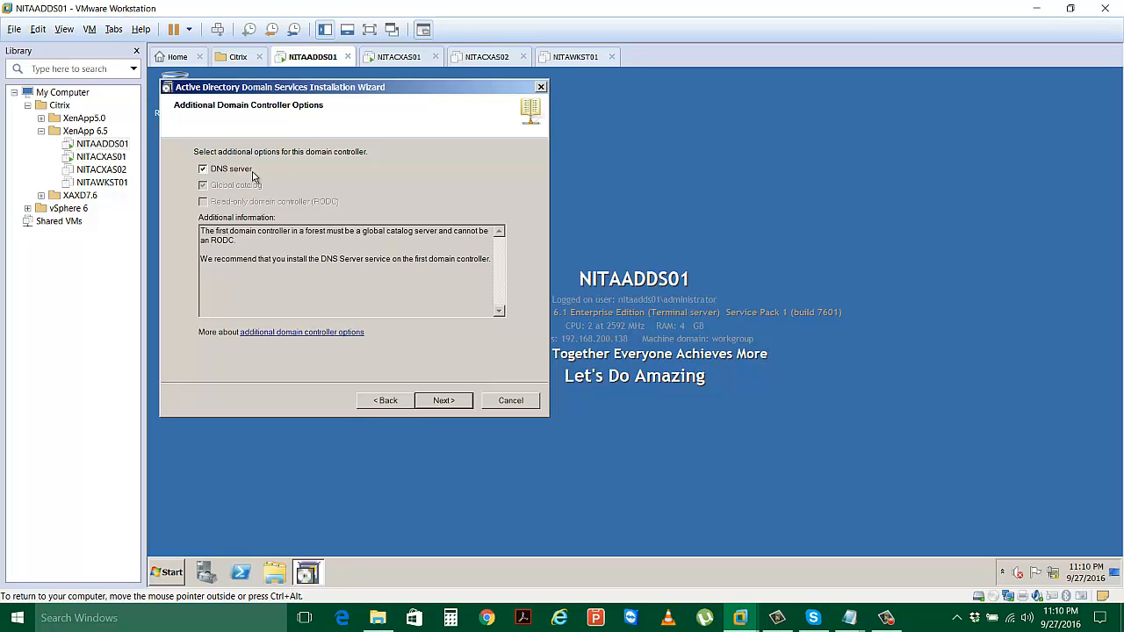
left_click(441, 403)
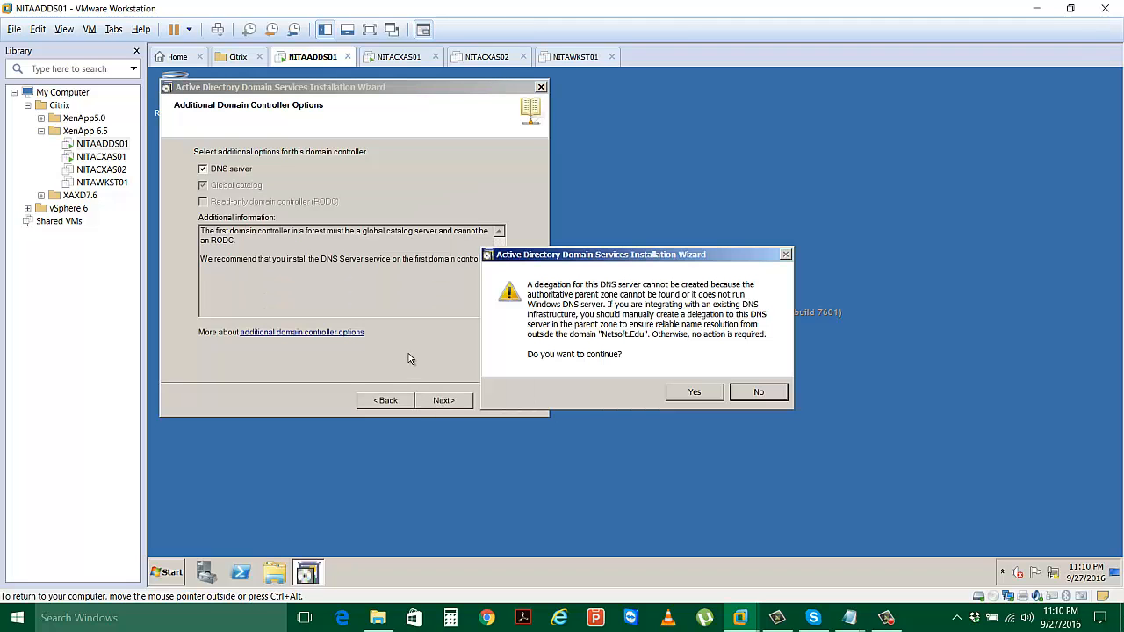
left_click(695, 395)
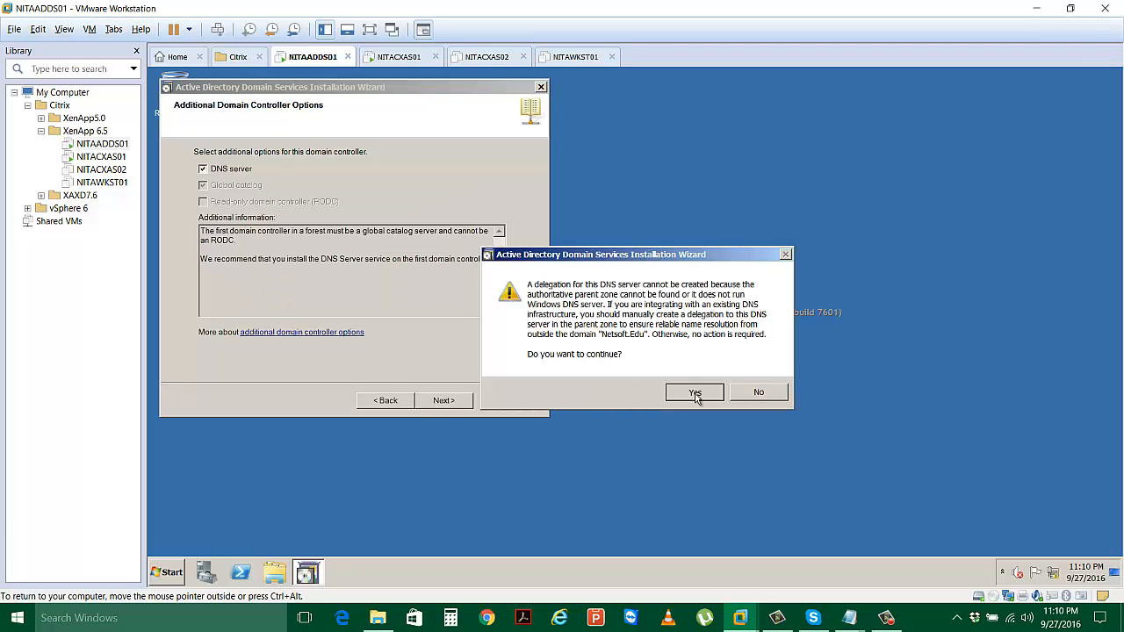
Keep the default AD folders, enter and confirm the DSRM password, and start the Netsoft.Edu configuration.
left_click(439, 400)
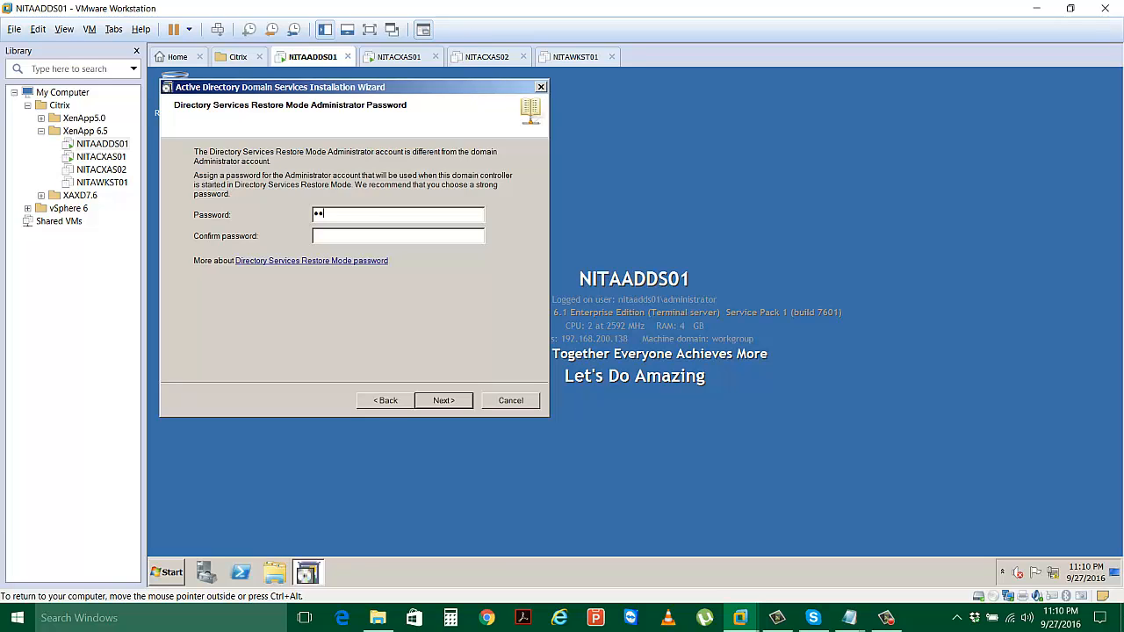
key("BackSpace")
key("BackSpace")
type("P@ssw0r")
type("•••••••")
left_click(448, 407)
left_click(444, 401)
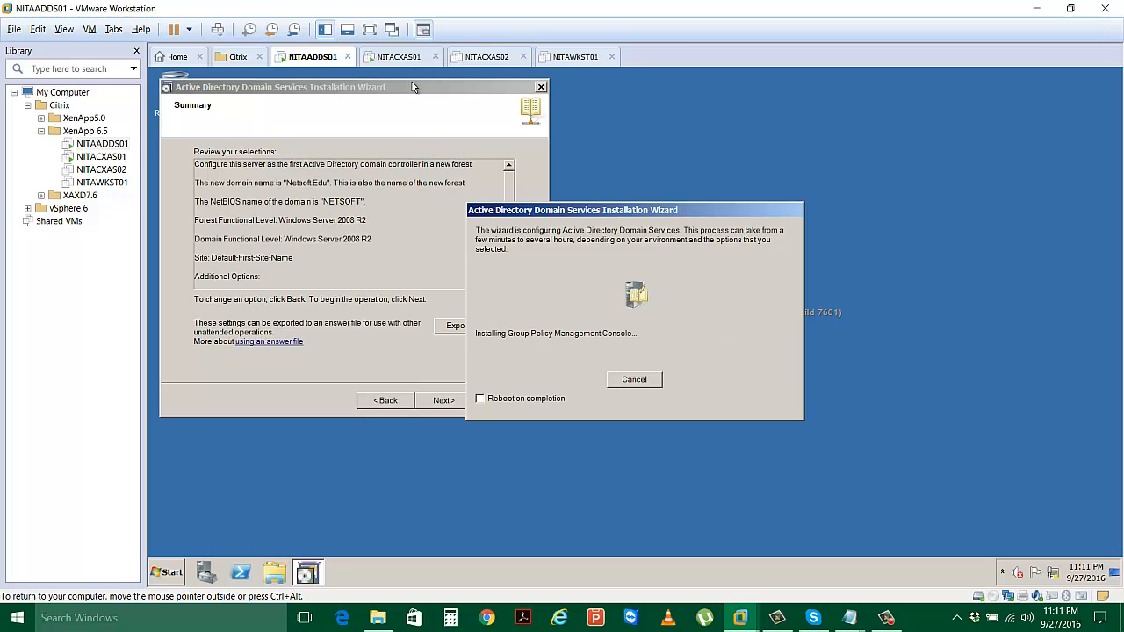
Sign in to NITACXAS01 as Administrator, then check NITAADDS01's domain controller setup.
left_click(401, 58)
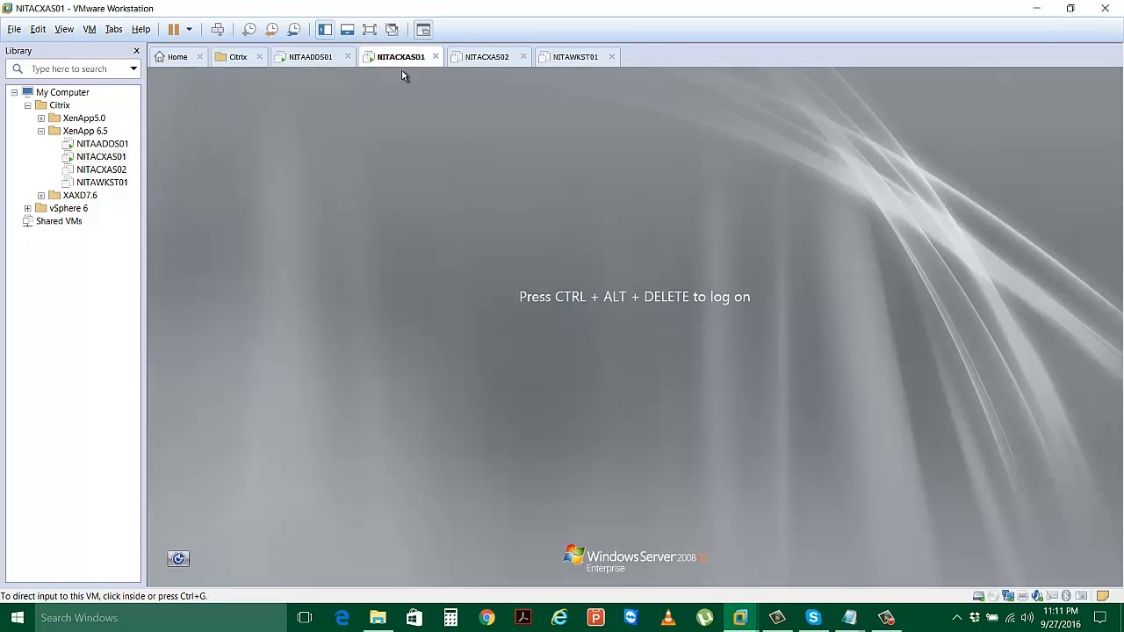
left_click(218, 29)
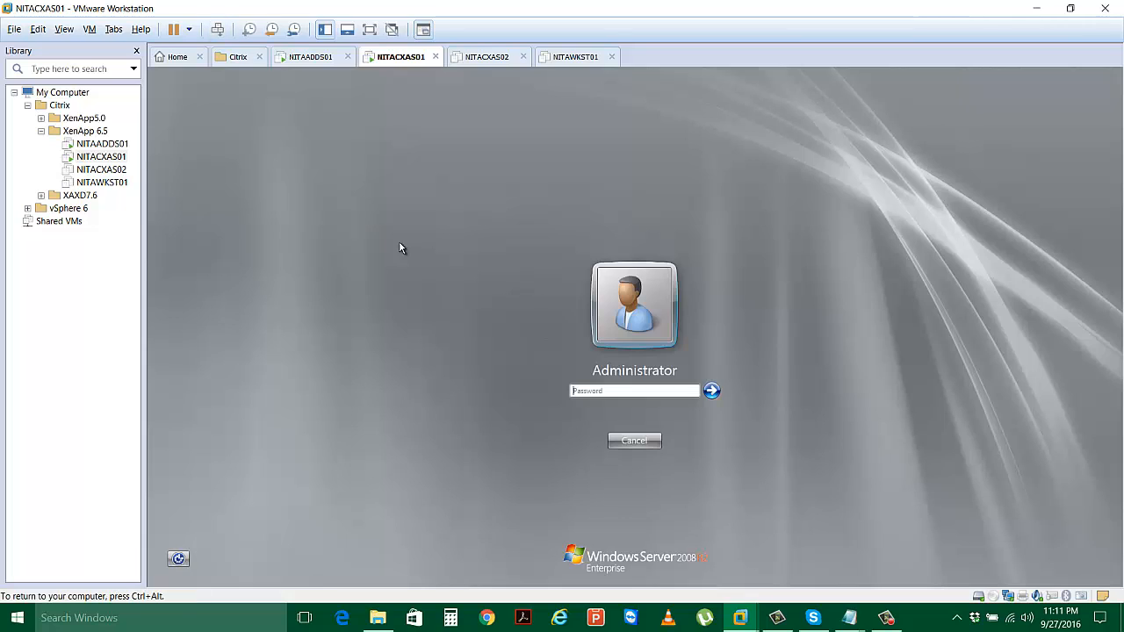
left_click(613, 391)
type("••••••••")
key("Return")
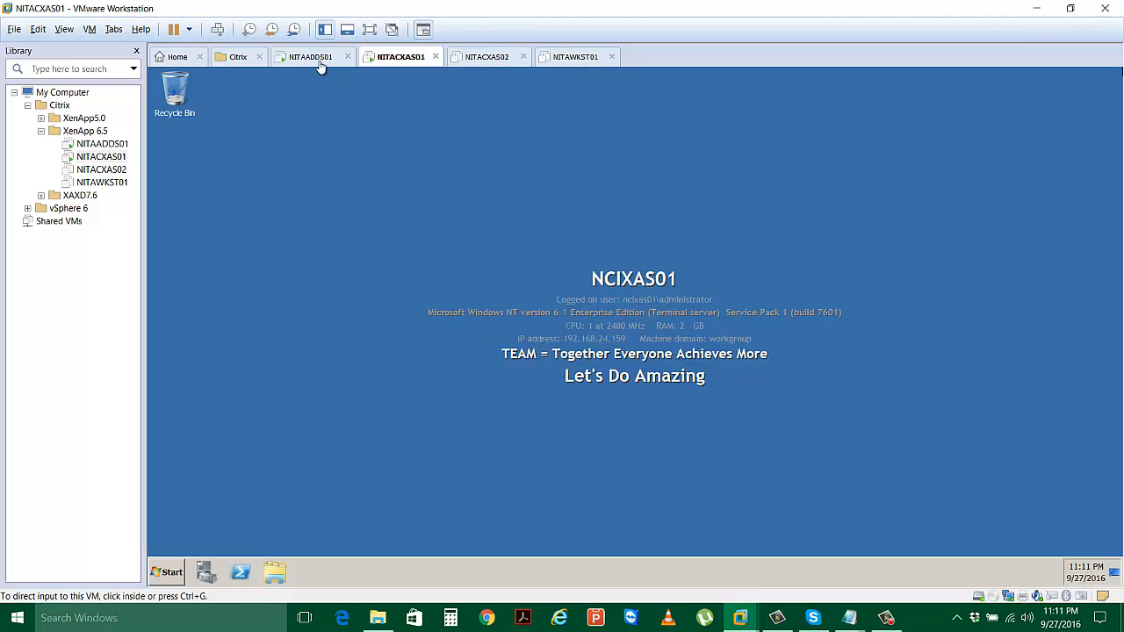
left_click(318, 61)
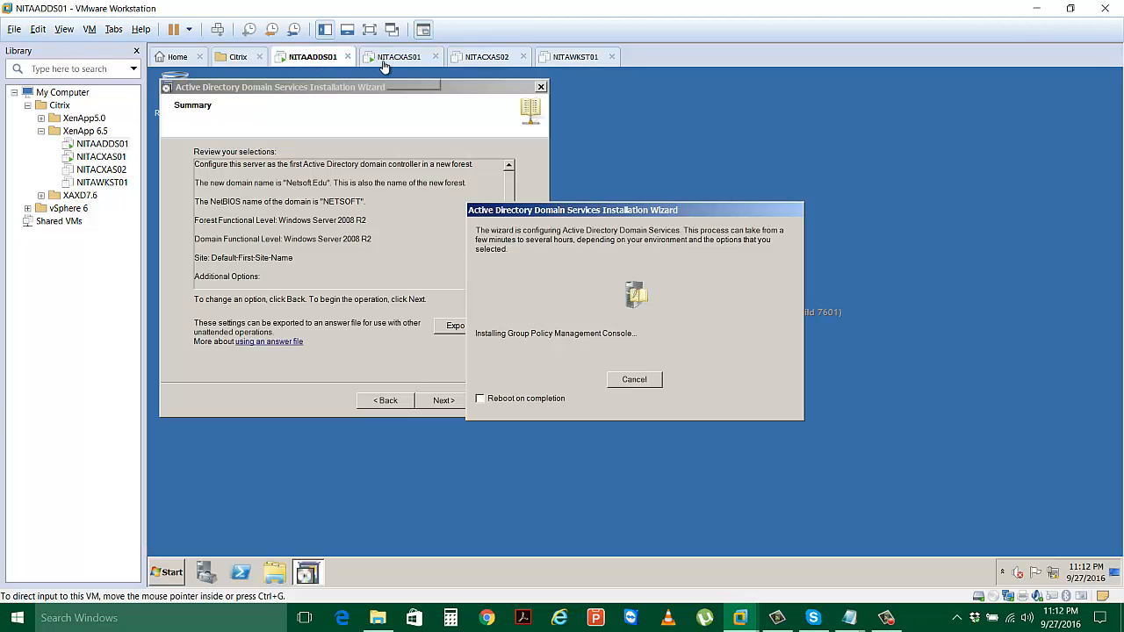
Return to NITACXAS01, showing WORKGROUP, a DHCP address and no roles in Initial Configuration Tasks.
left_click(384, 60)
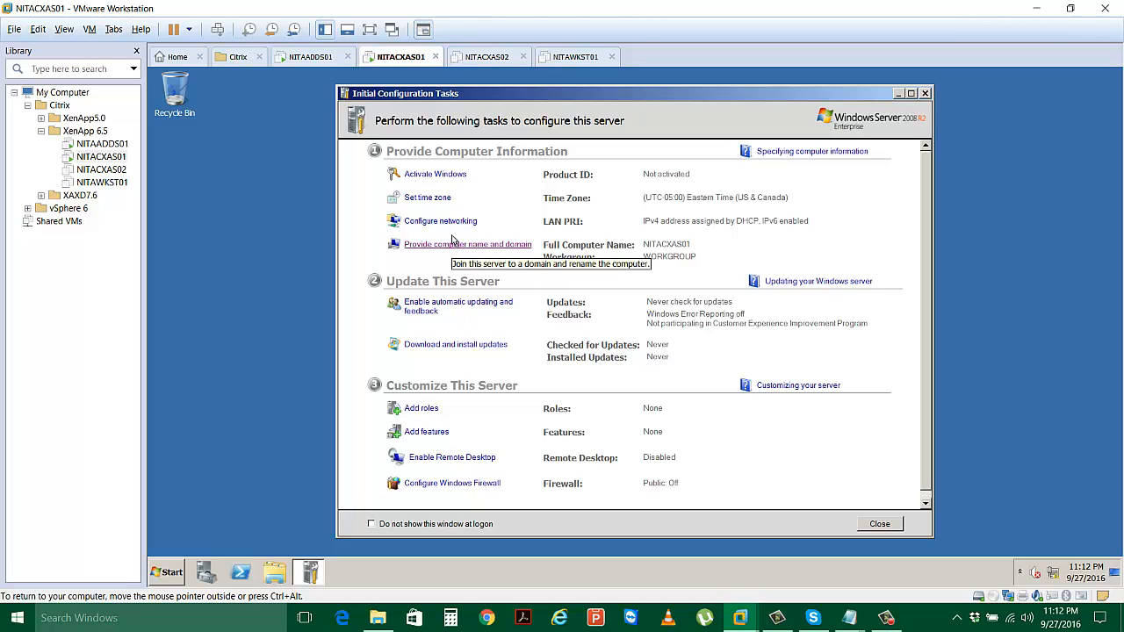
Open the IPv4 properties of NITACXAS01's LAN PRI connection.
left_click(455, 223)
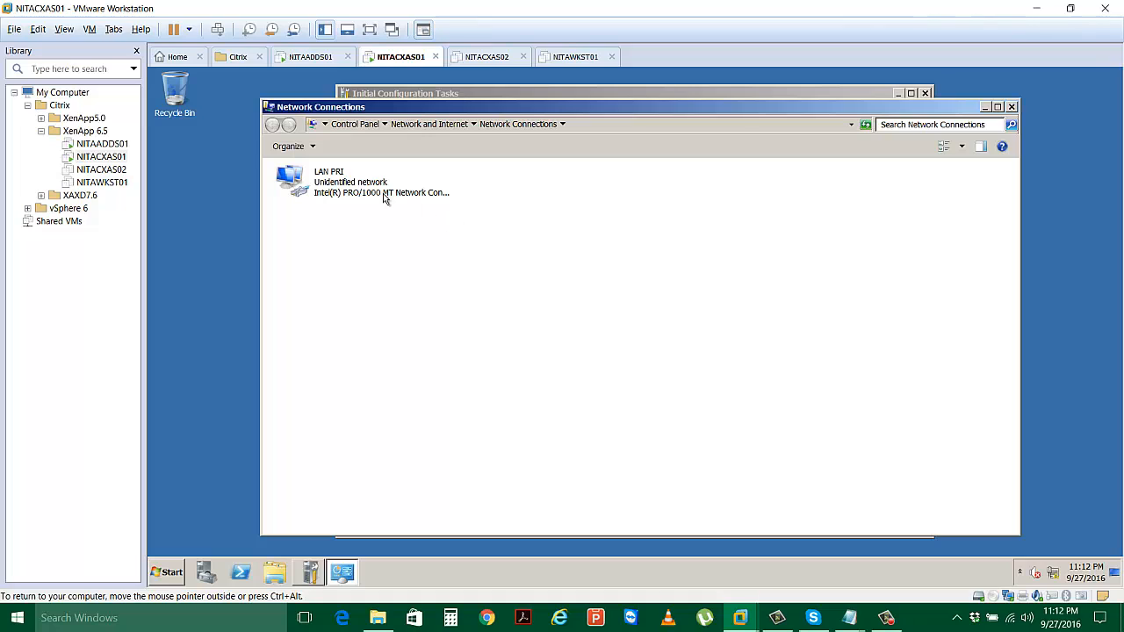
left_click(360, 185)
double_click(361, 185)
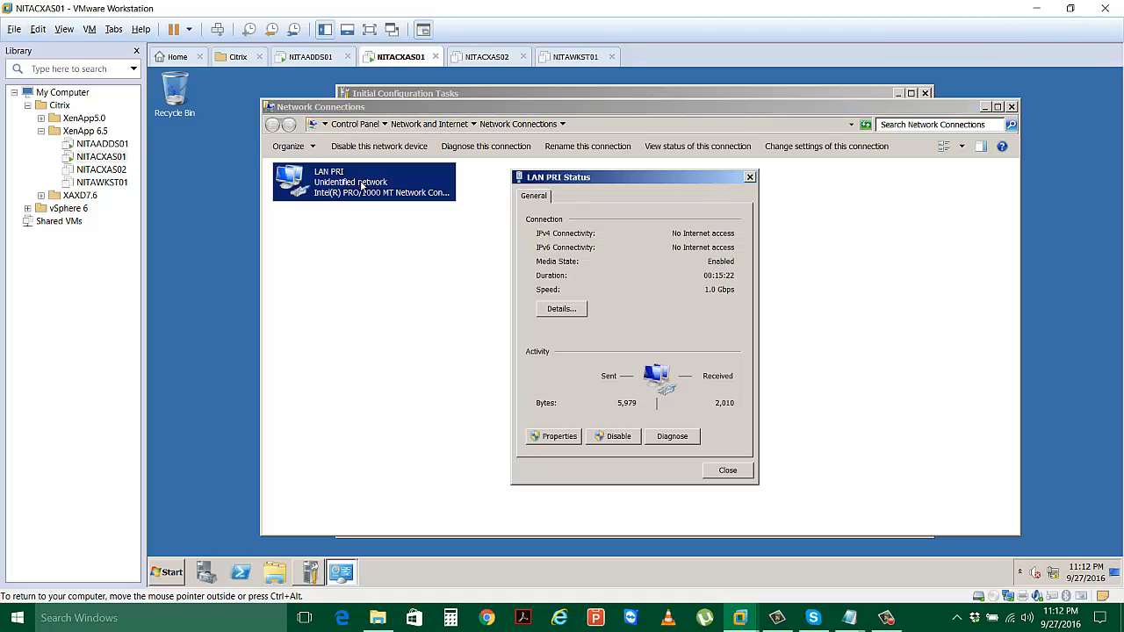
left_click(558, 436)
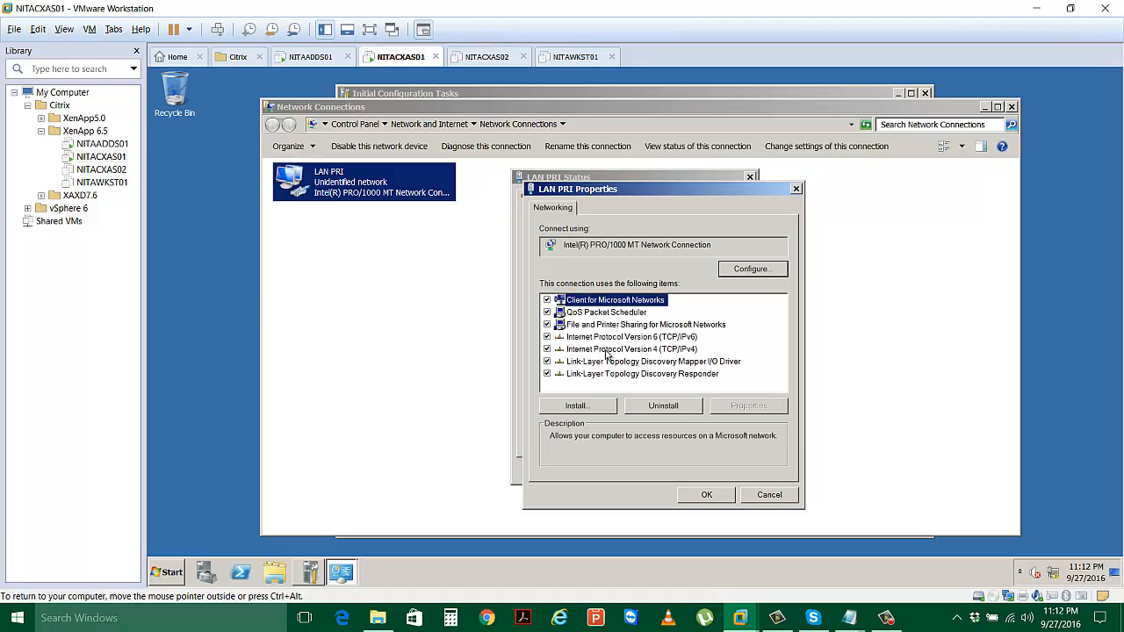
left_click(606, 350)
left_click(748, 409)
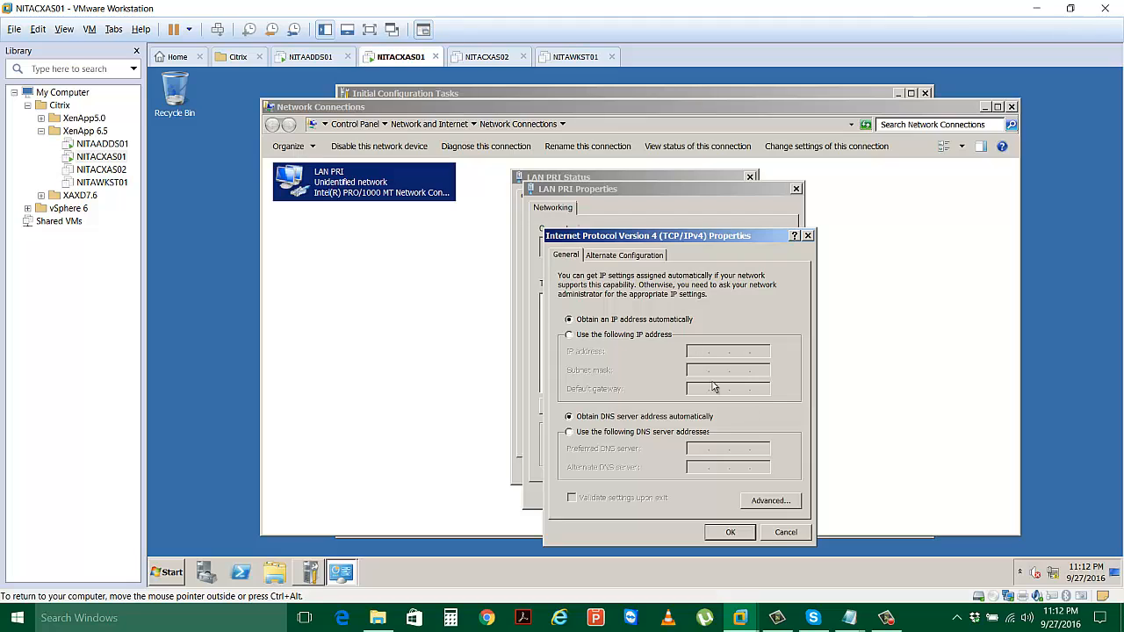
Assign static IP 172.16.10.20, mask 255.255.0.0 and DNS 172.16.10.10, then close the network windows.
left_click(650, 342)
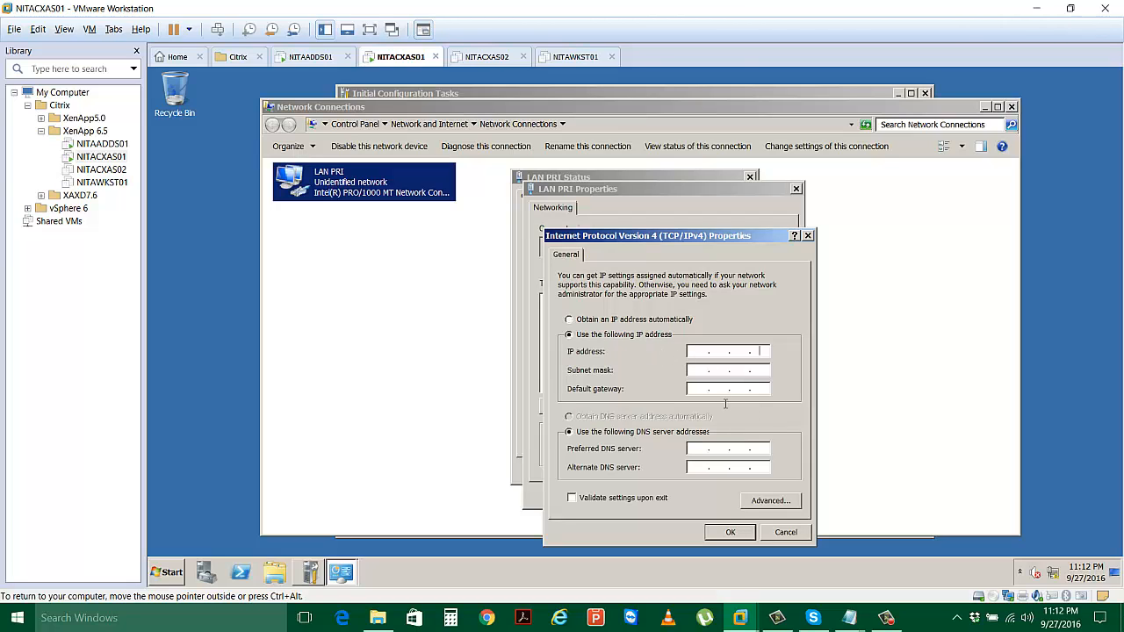
key("Left")
type("172 . 16 . 10 . 20")
key("Tab")
key("Tab")
key("Tab")
key("Tab")
type("172 . 16 . 10 . 10")
left_click(730, 532)
left_click(687, 498)
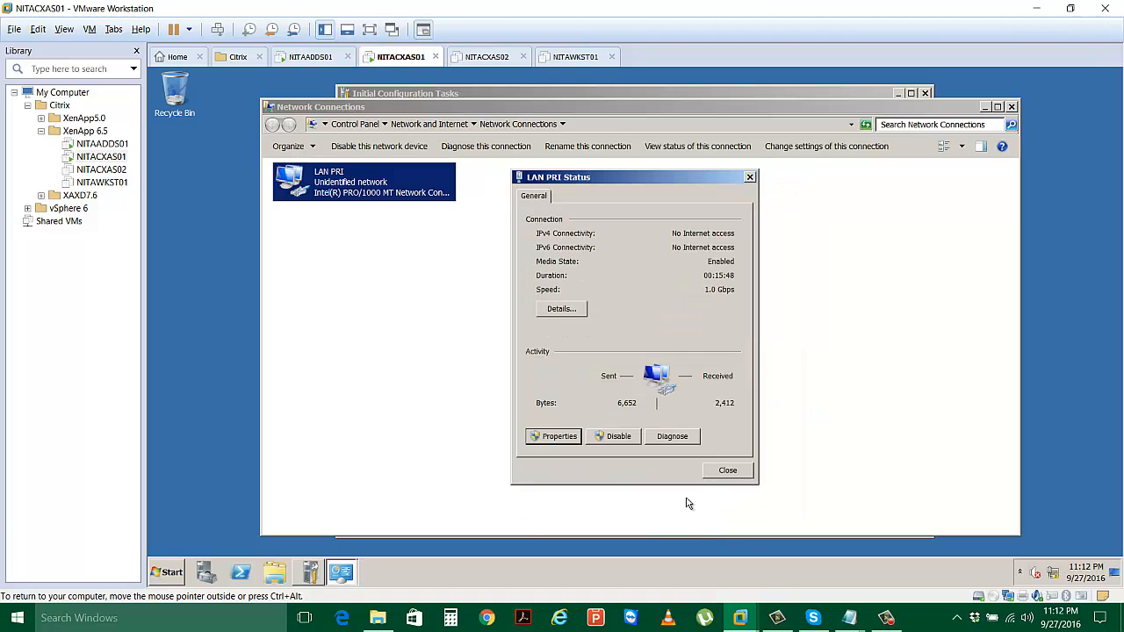
left_click(711, 472)
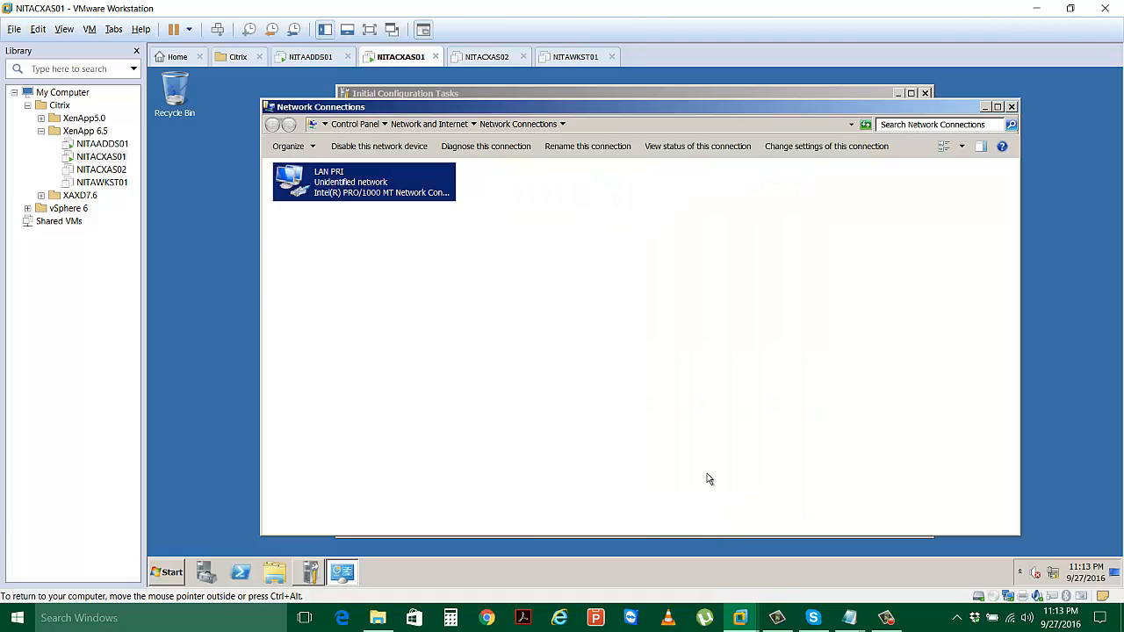
left_click(1013, 107)
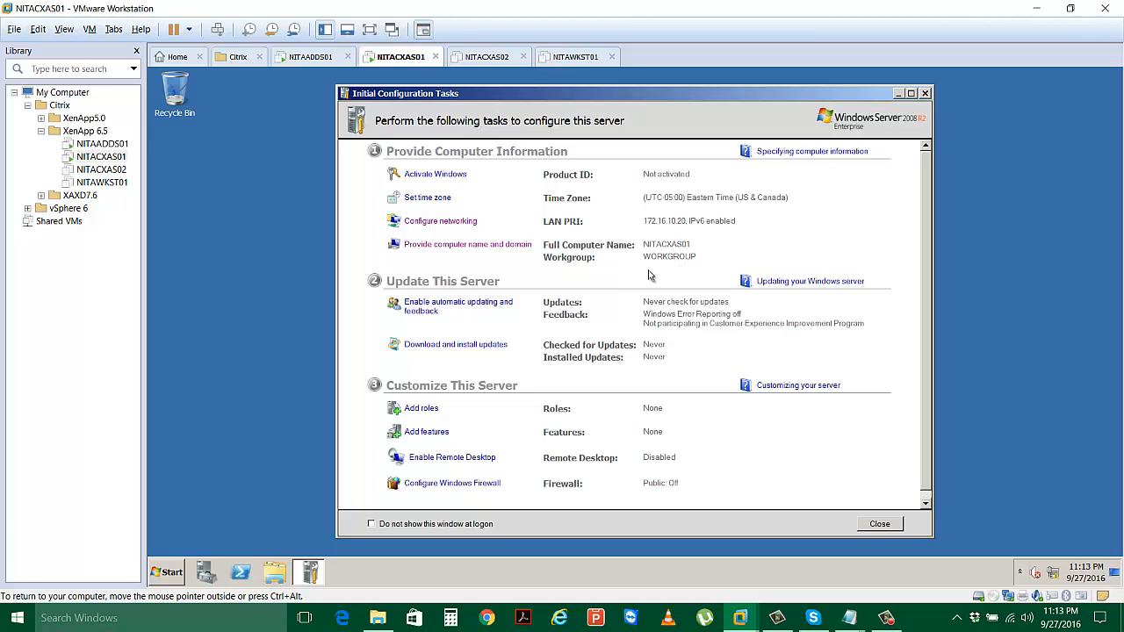
Close NITACXAS01's Initial Configuration Tasks, then finish the AD DS wizard on NITAADDS01 and restart it.
left_click(924, 94)
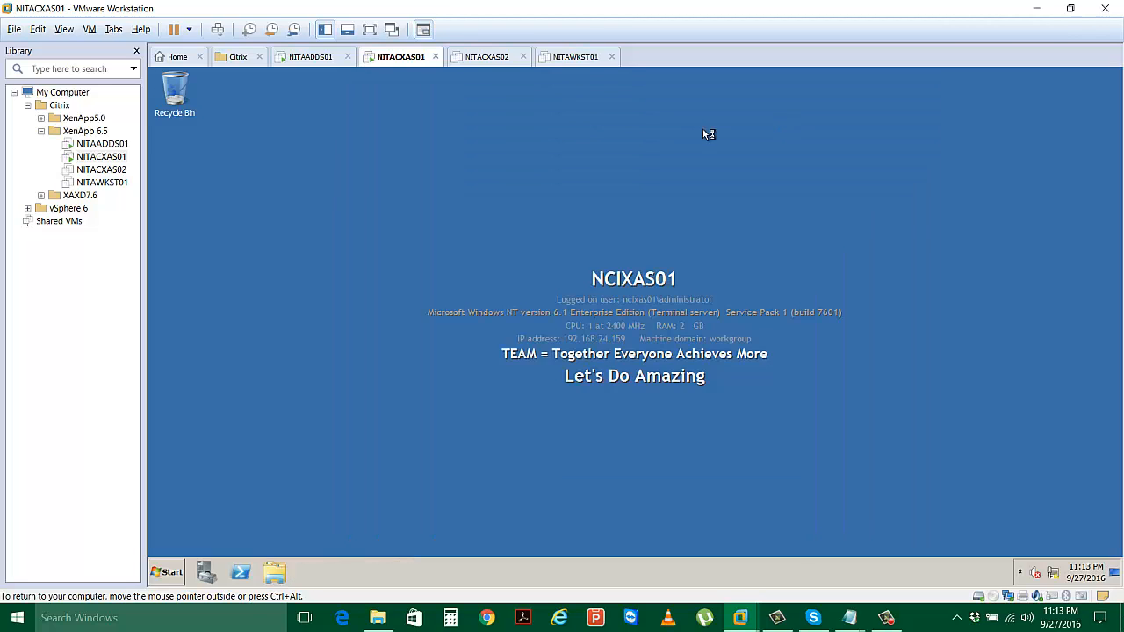
left_click(310, 57)
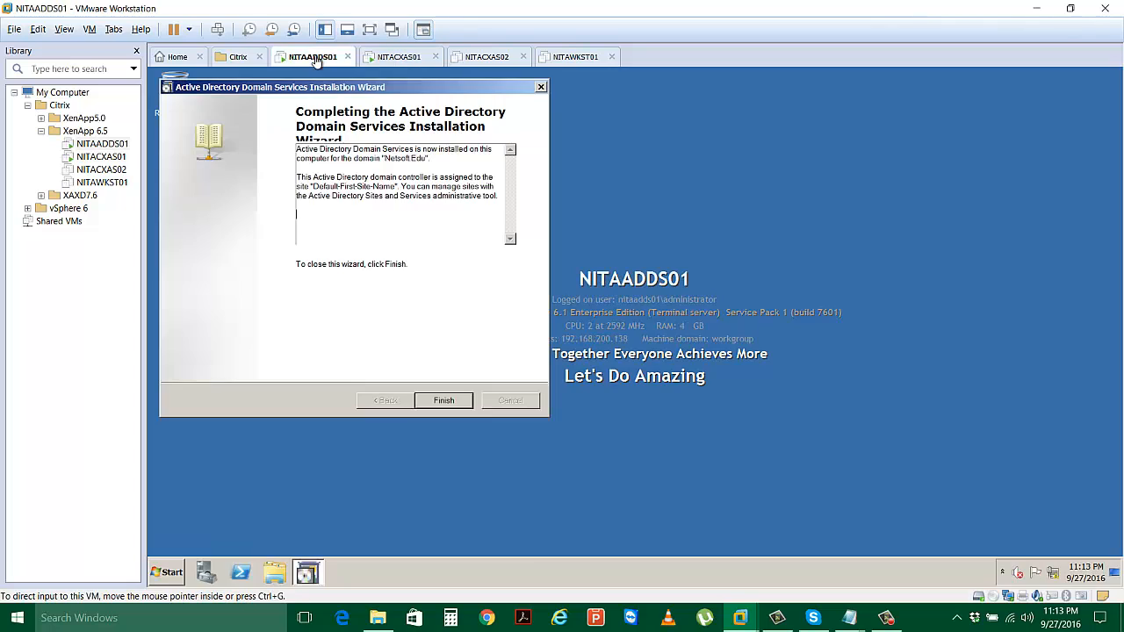
left_click(454, 408)
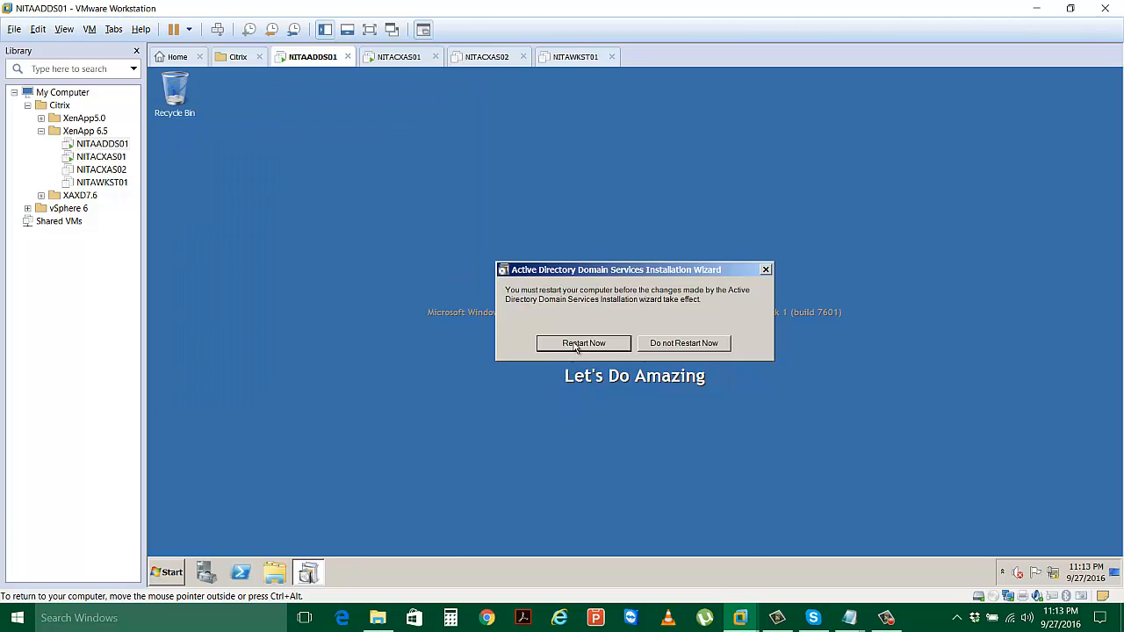
left_click(575, 343)
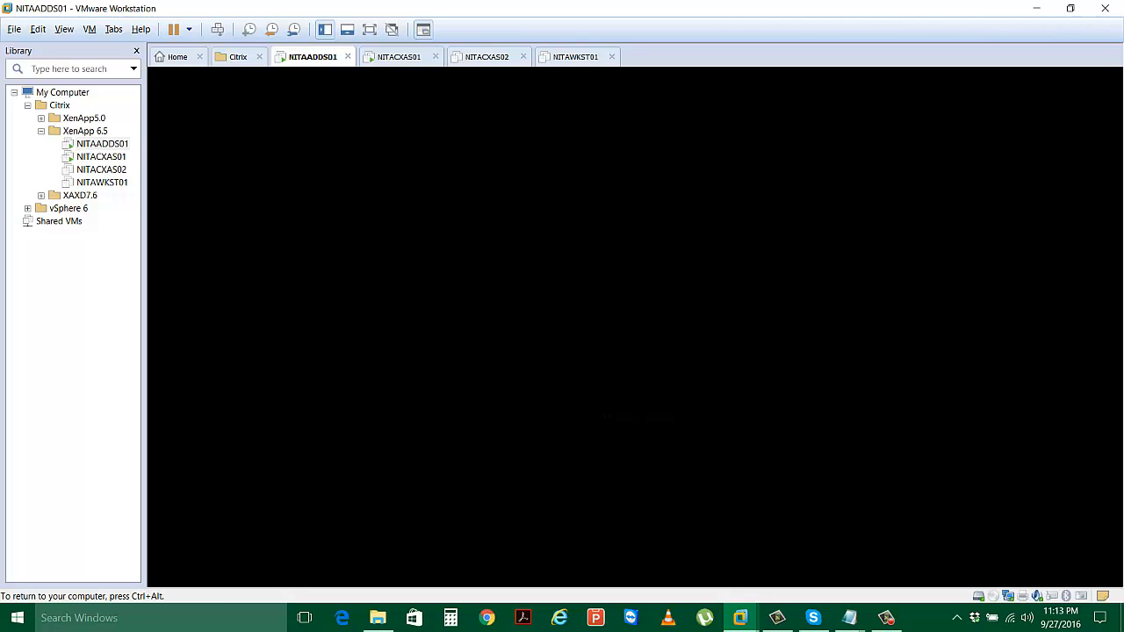
key("ctrl+alt")
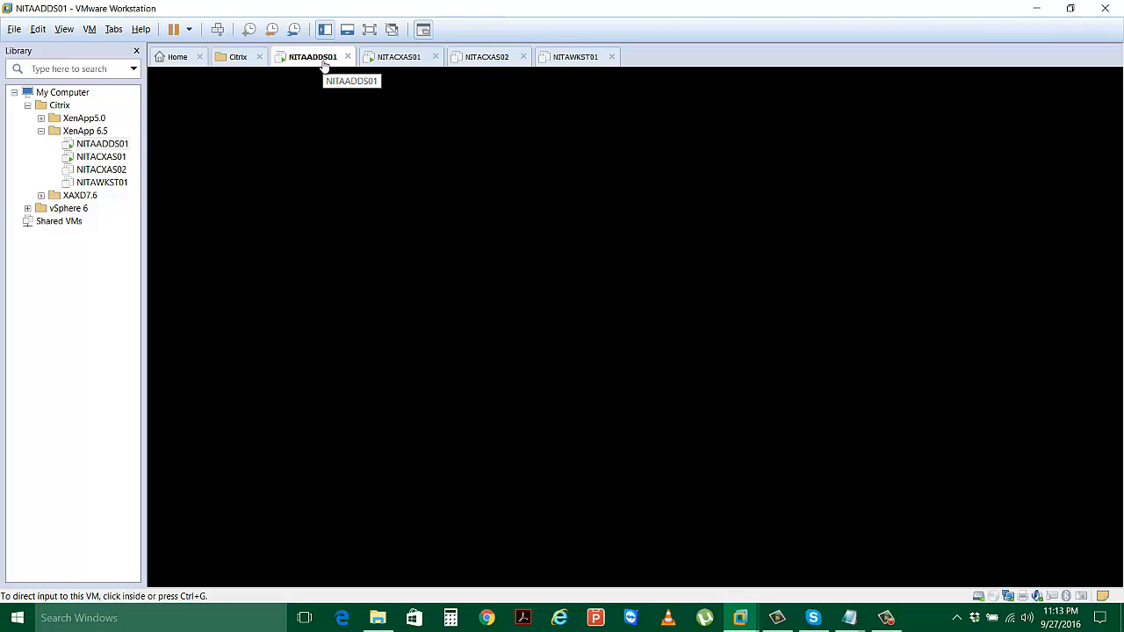
left_click(492, 380)
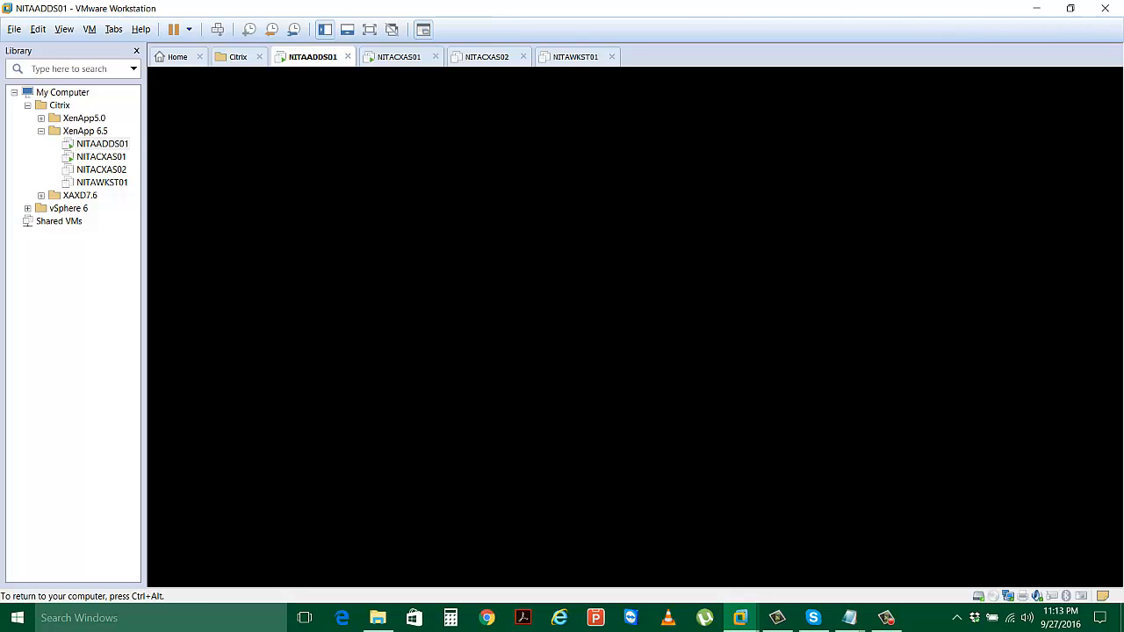
key("ctrl+alt")
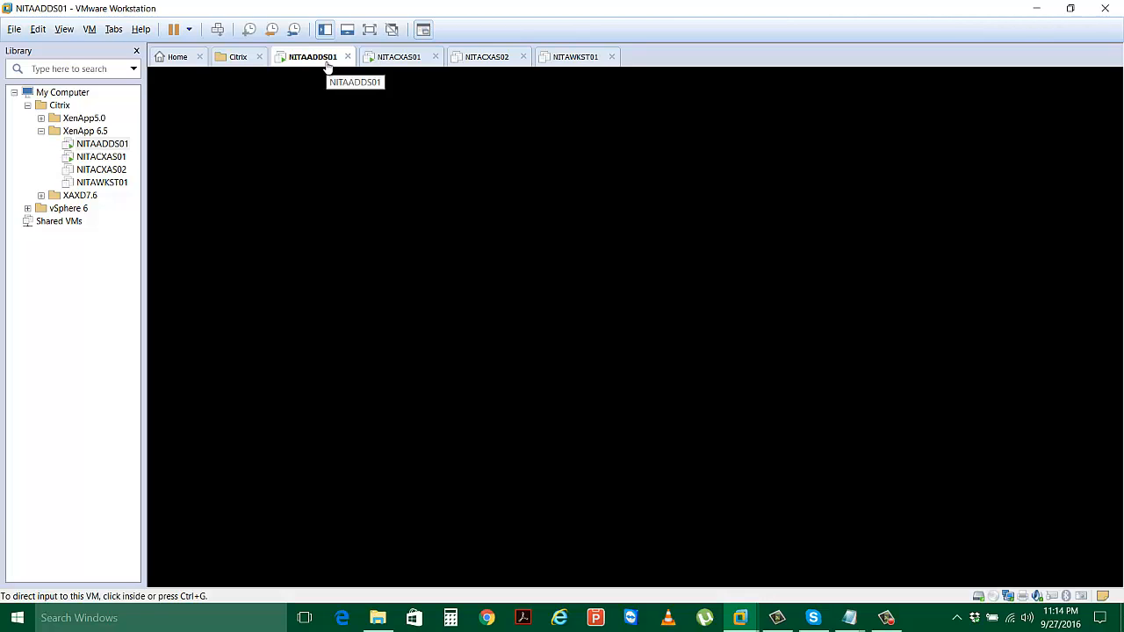
left_click(385, 80)
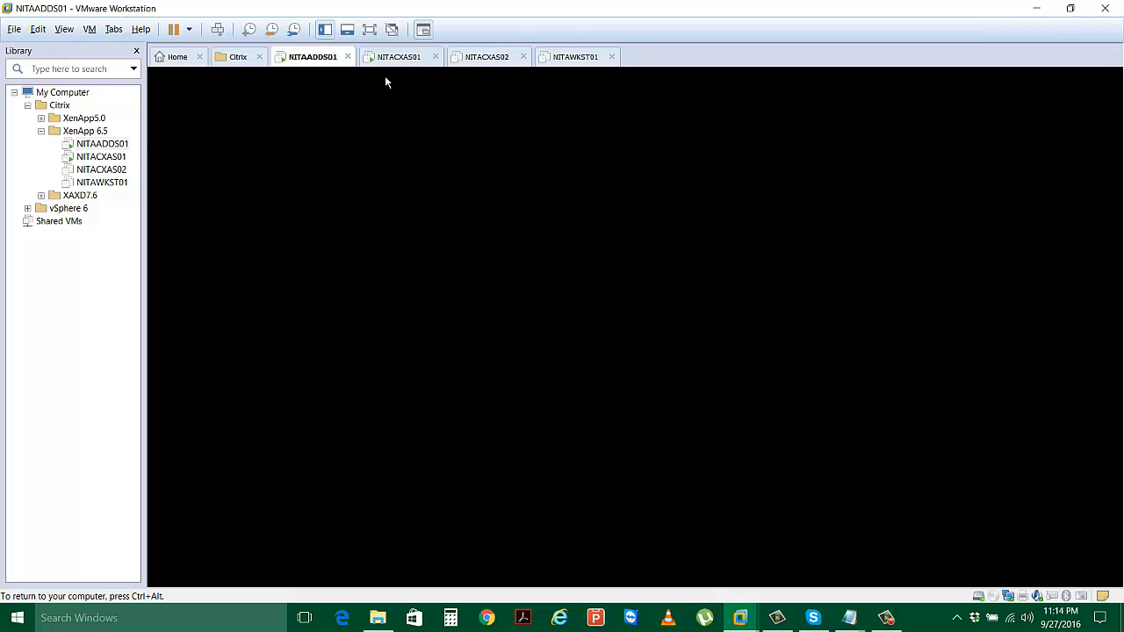
key("ctrl+alt")
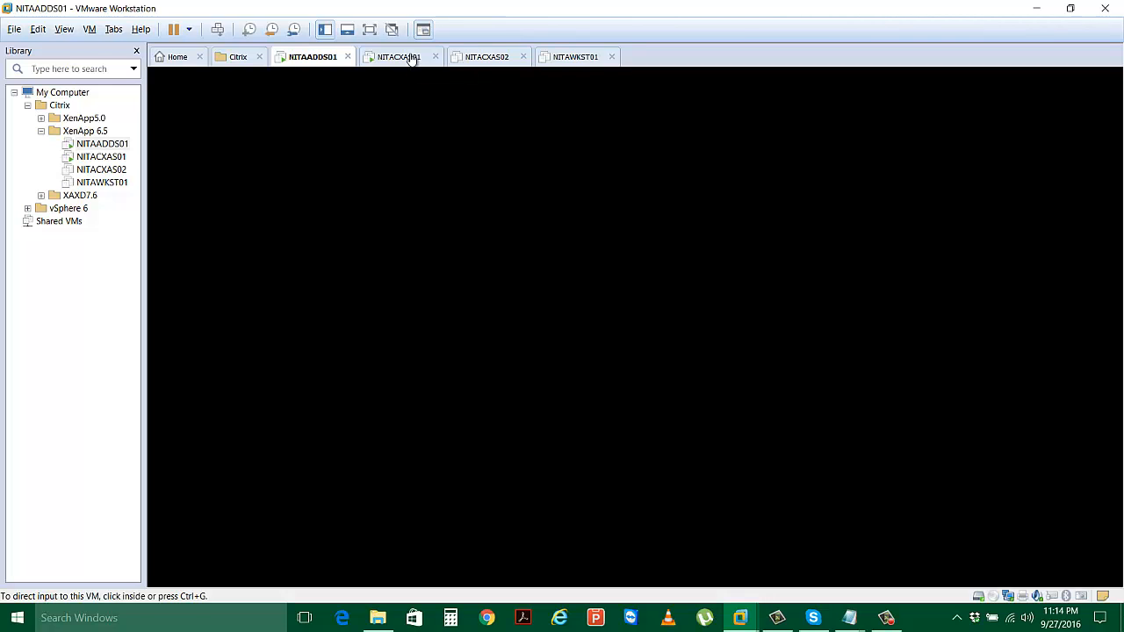
Close Server Manager on NITACXAS01 and return to NITAADDS01 at its logon prompt.
left_click(410, 58)
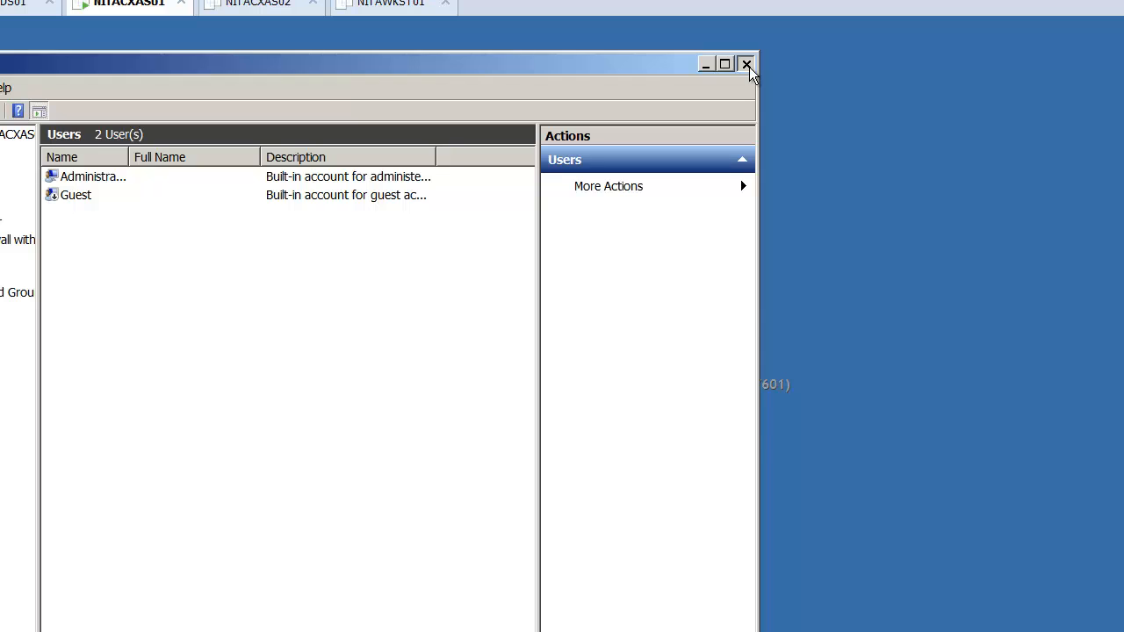
left_click(747, 65)
left_click(10, 5)
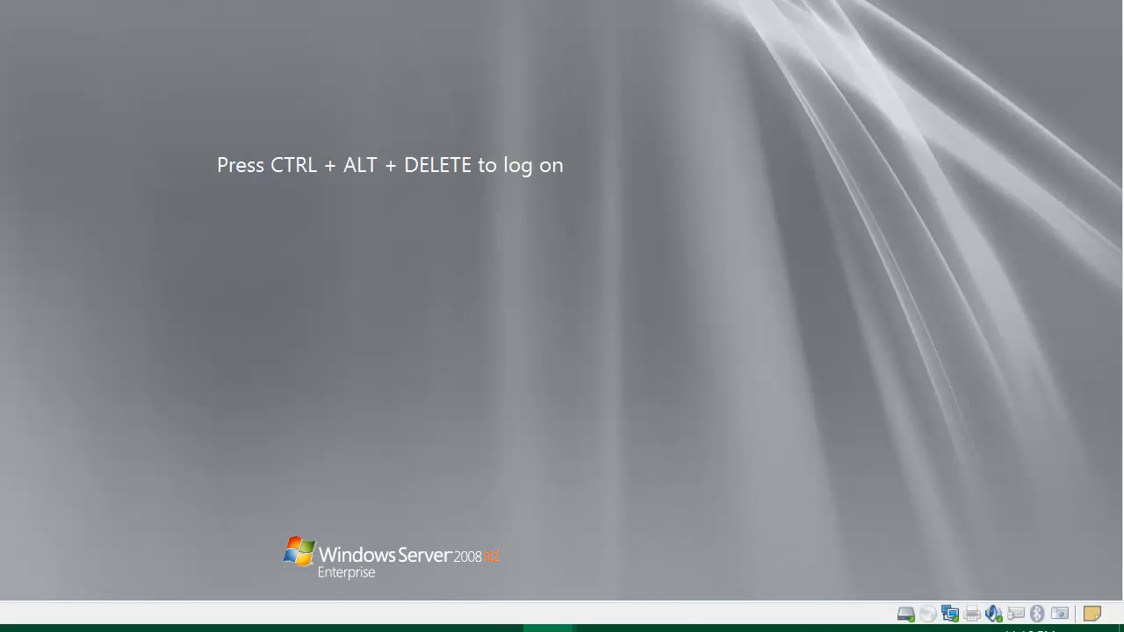
Send Ctrl+Alt+Del to NITAADDS01 and sign in with the NETSOFT Administrator password.
left_click(768, 630)
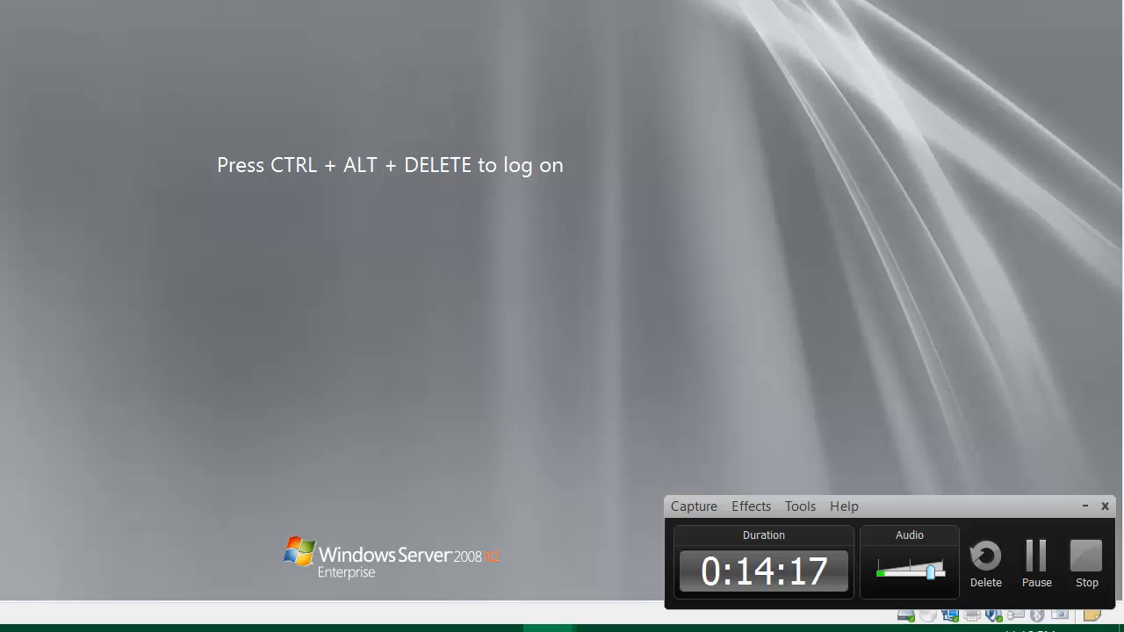
key("ctrl+alt+Delete")
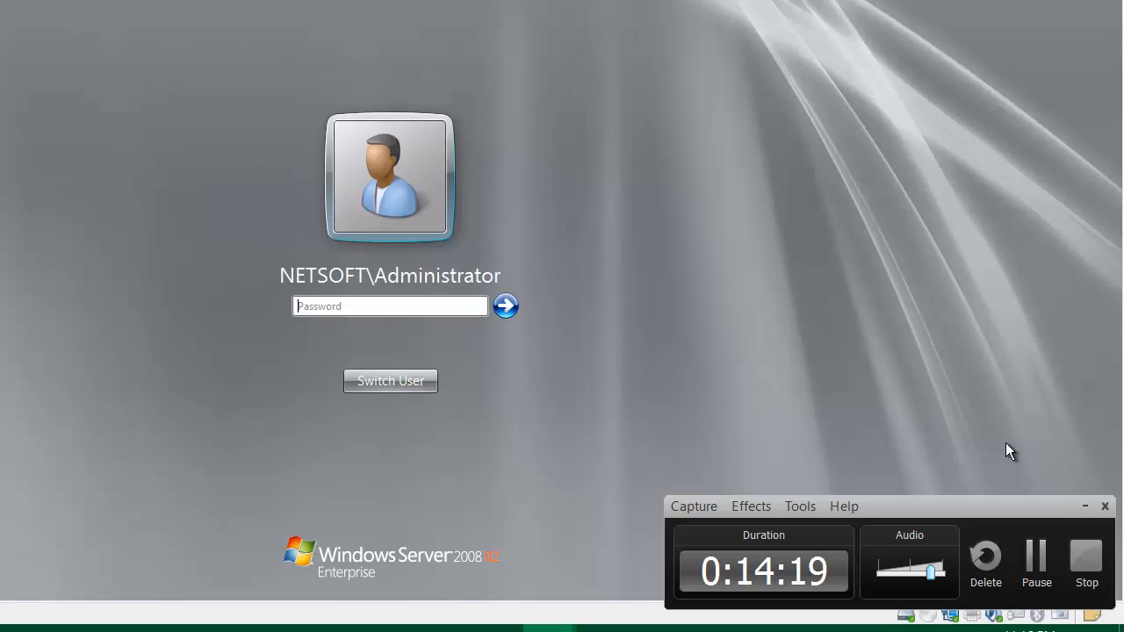
left_click(1085, 507)
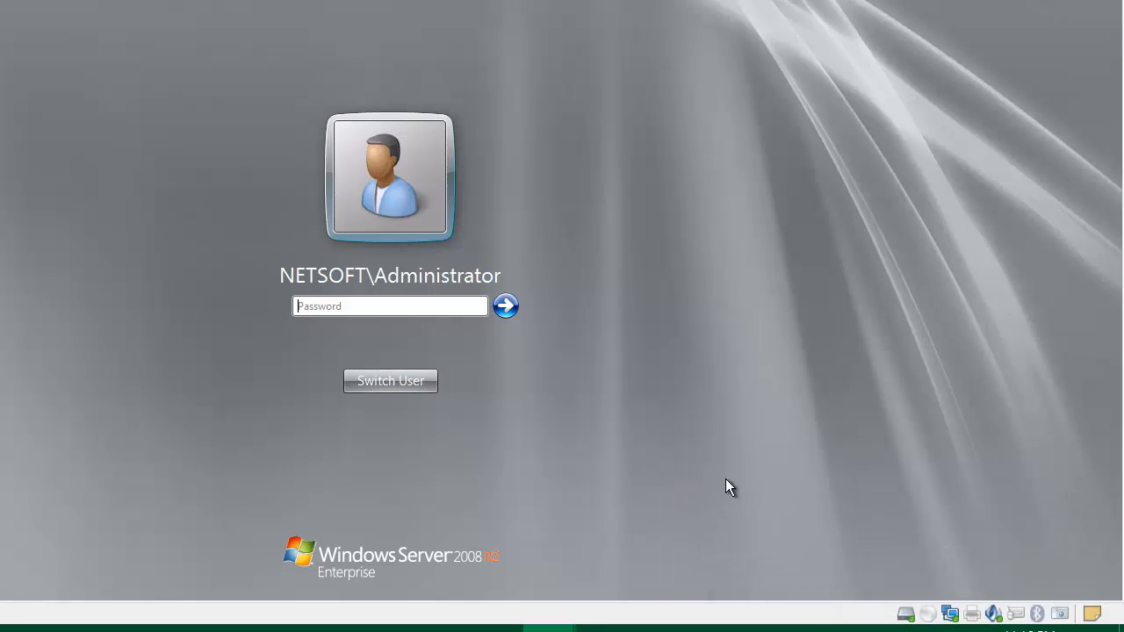
left_click(353, 309)
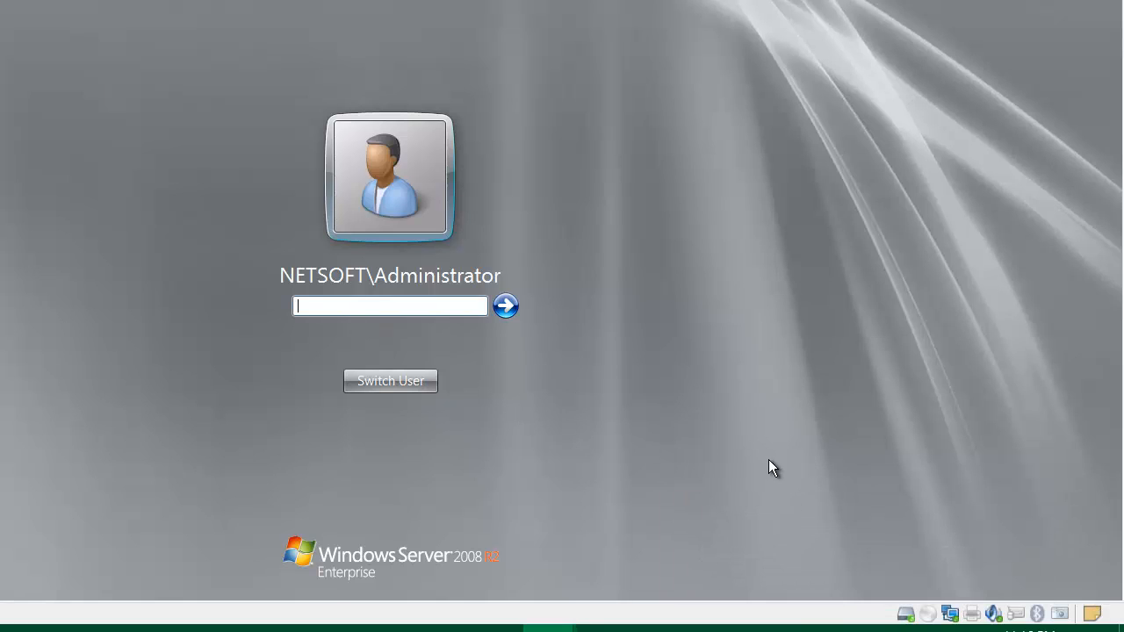
type("••••••••")
key("Return")
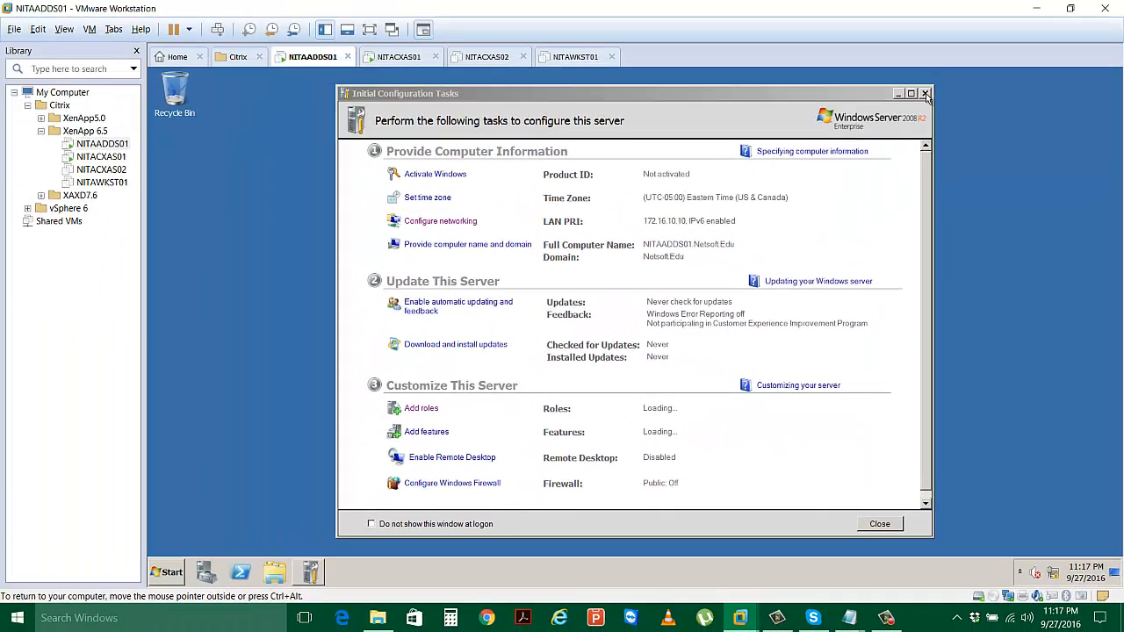
Open Active Directory Users and Computers, expand Netsoft.Edu, then close it and focus Server Manager.
left_click(925, 94)
left_click(166, 572)
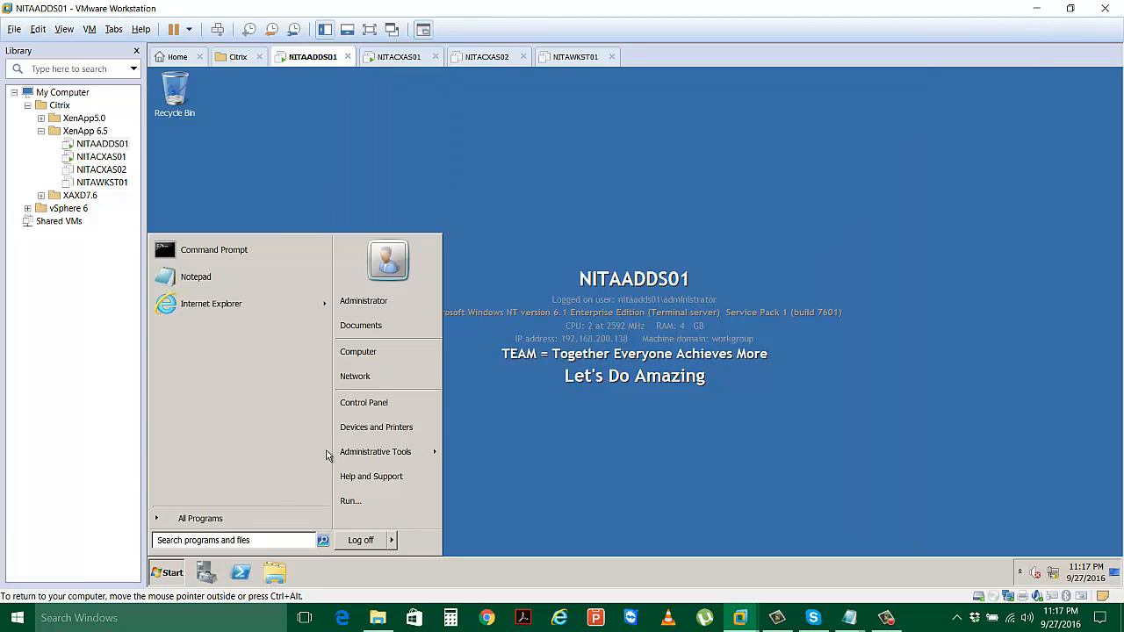
mouse_move(407, 455)
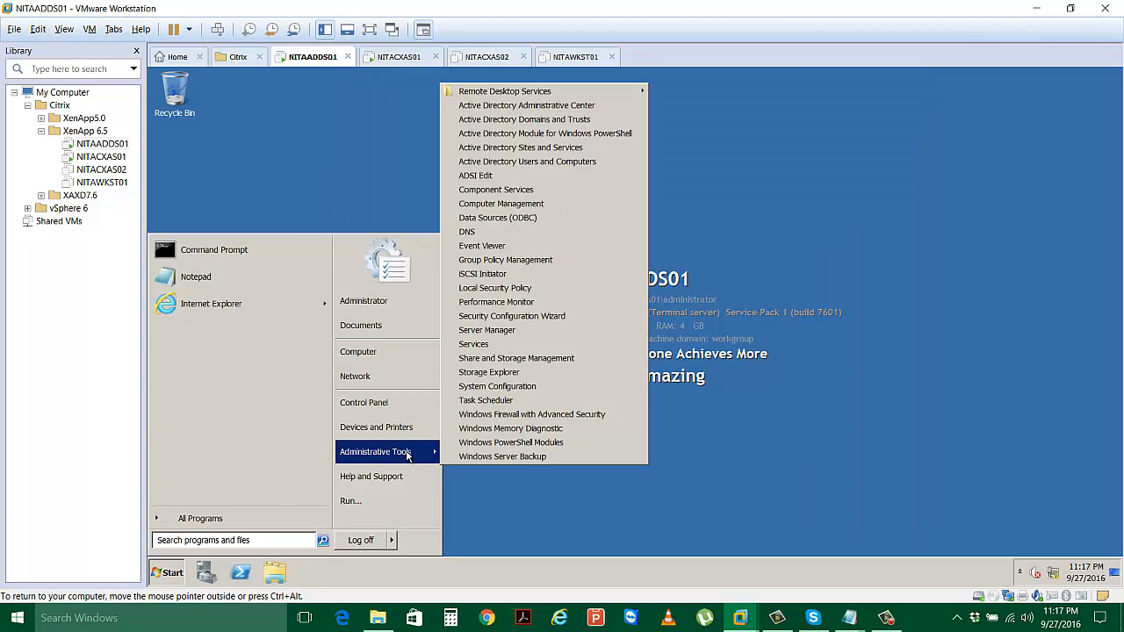
left_click(567, 165)
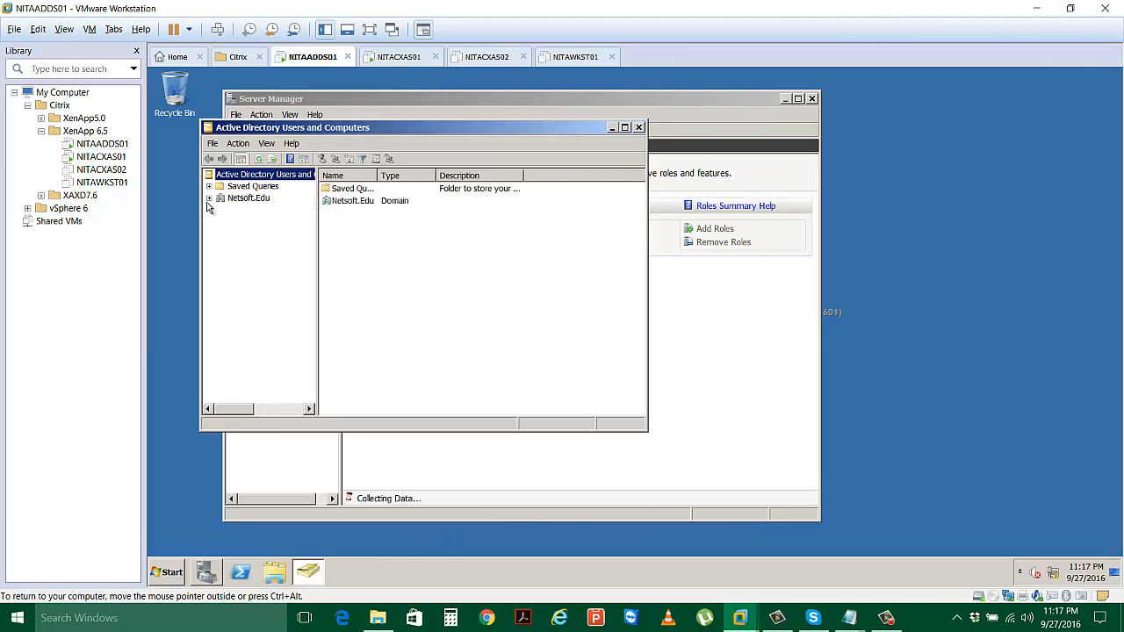
left_click(208, 200)
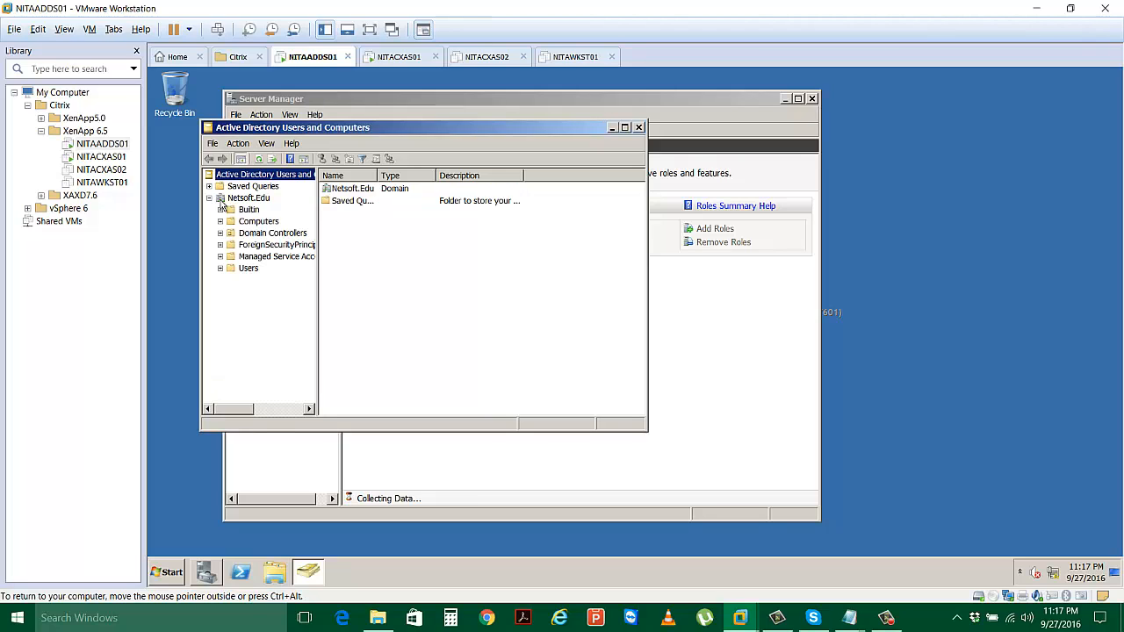
left_click(239, 199)
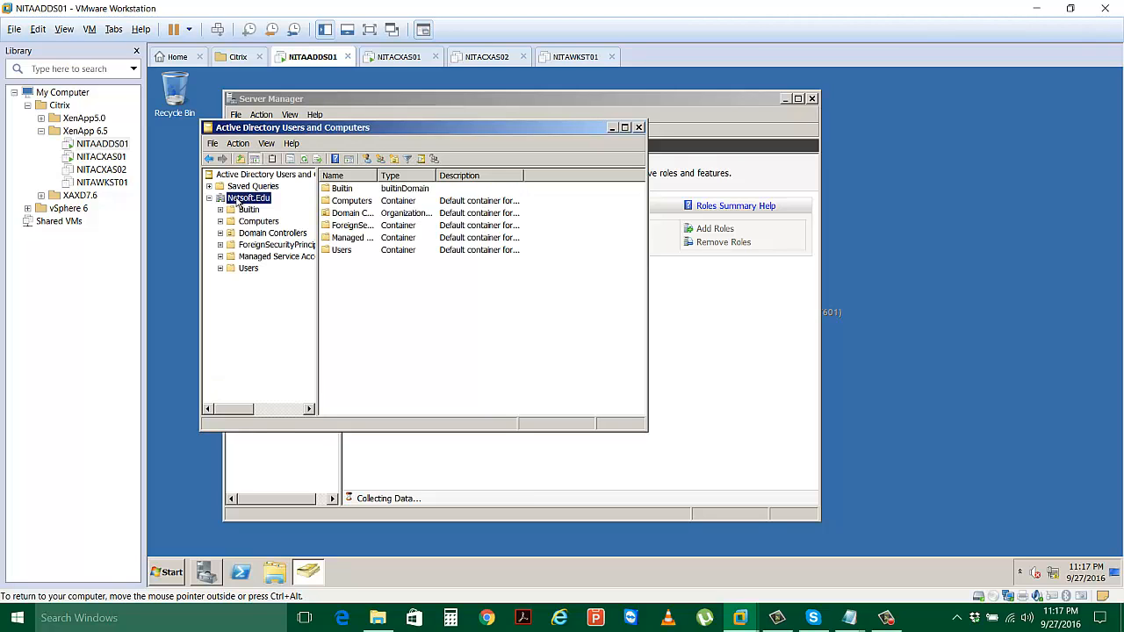
left_click(639, 128)
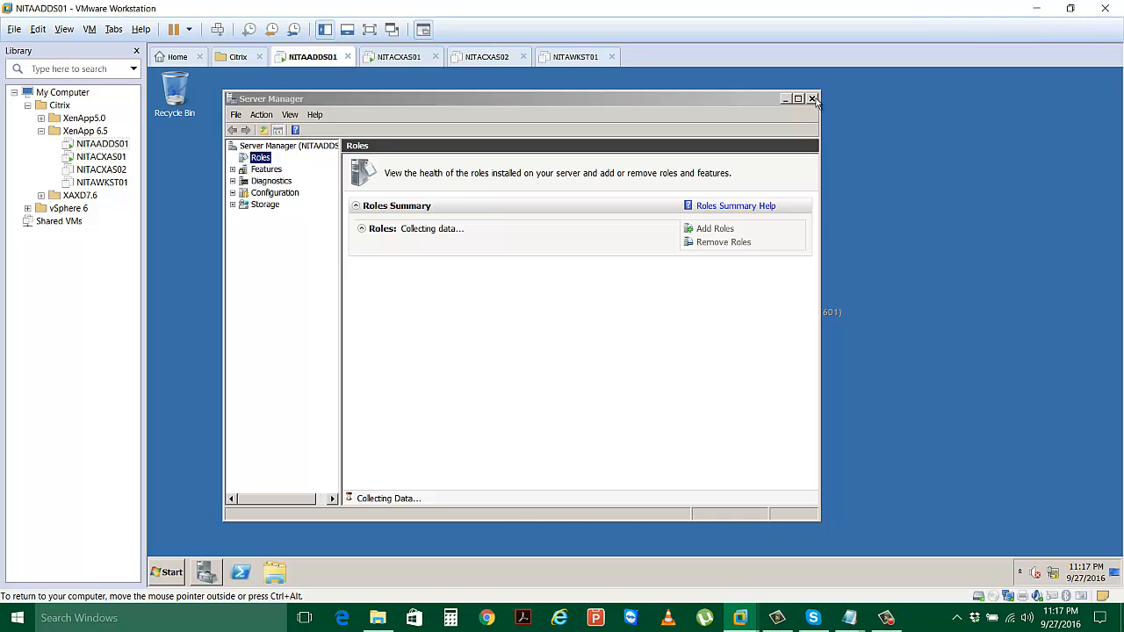
left_click(812, 98)
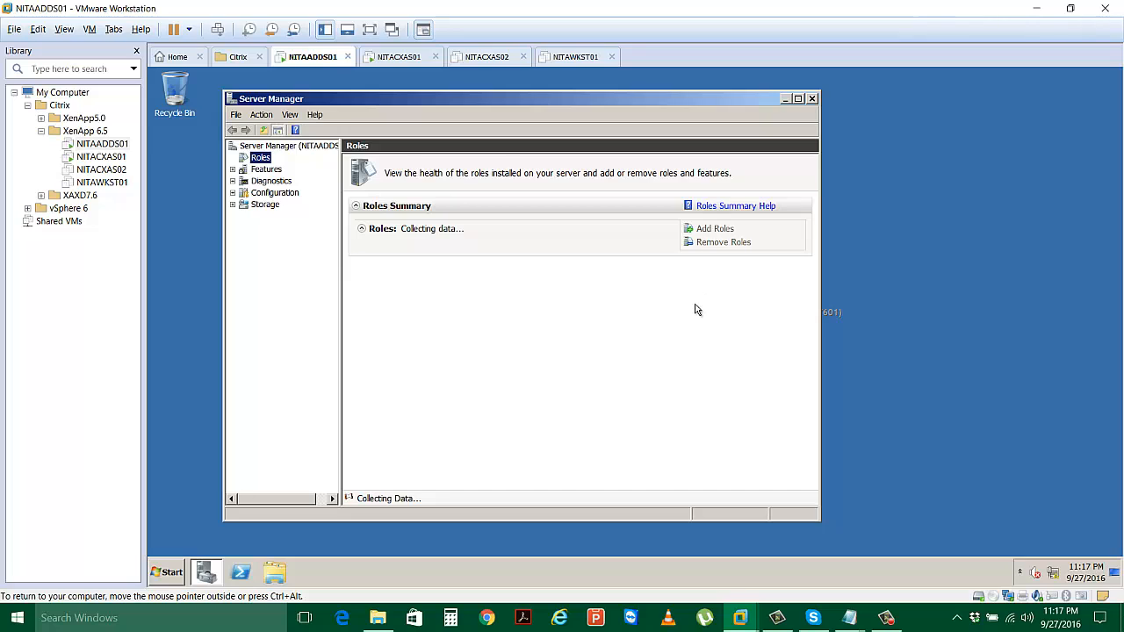
Maximize Server Manager and add the Remote Desktop Services role with only Remote Desktop Licensing ticked.
left_click(798, 98)
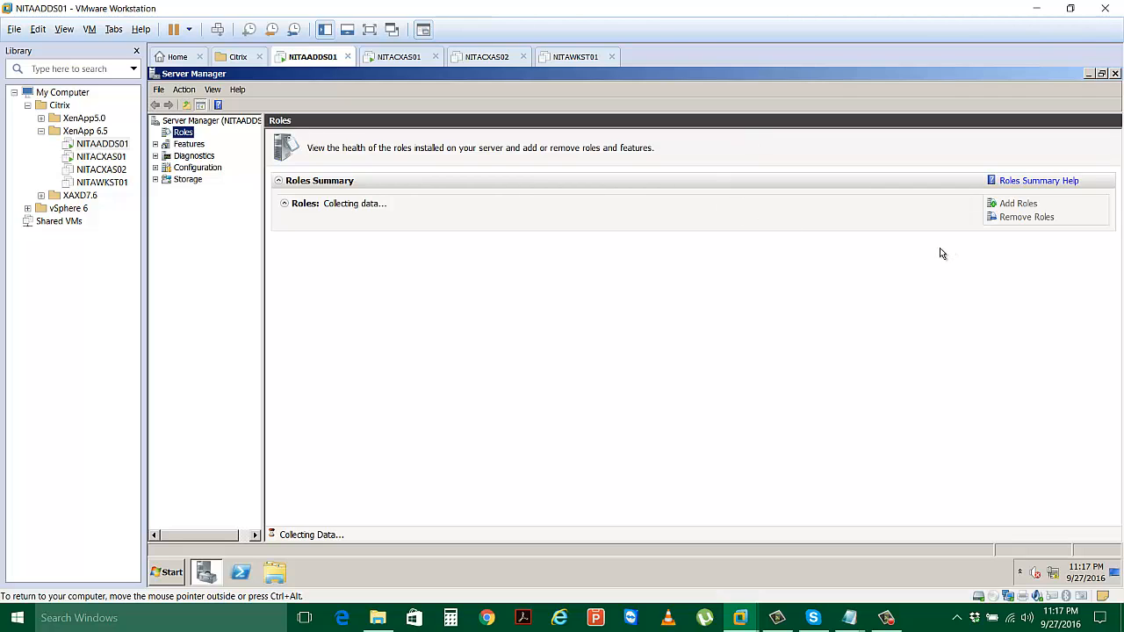
left_click(1002, 204)
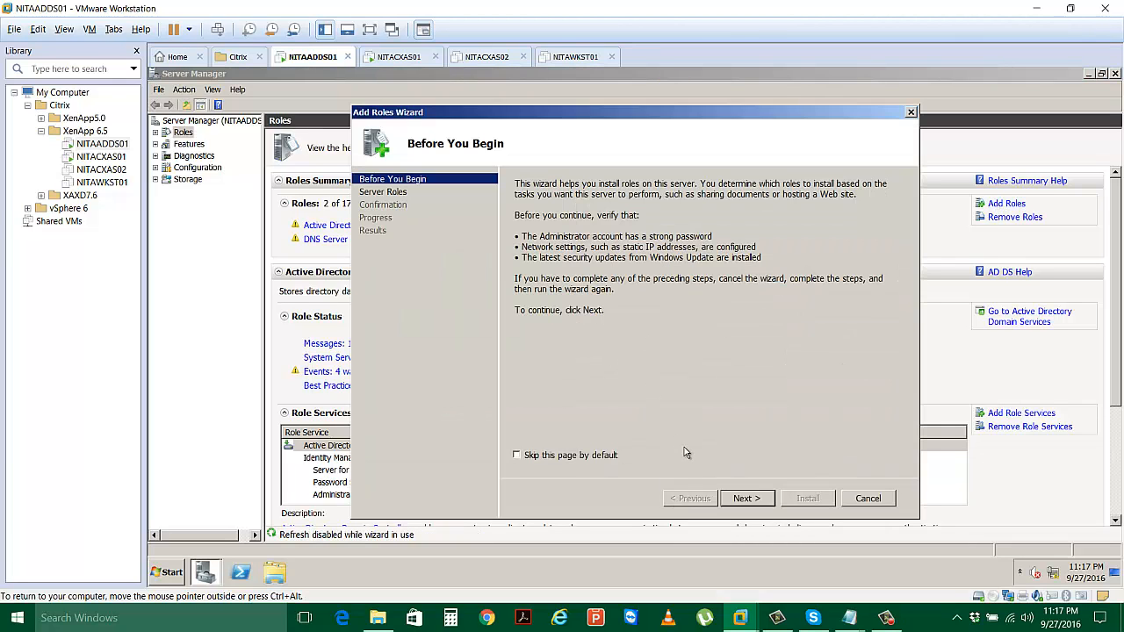
left_click(748, 499)
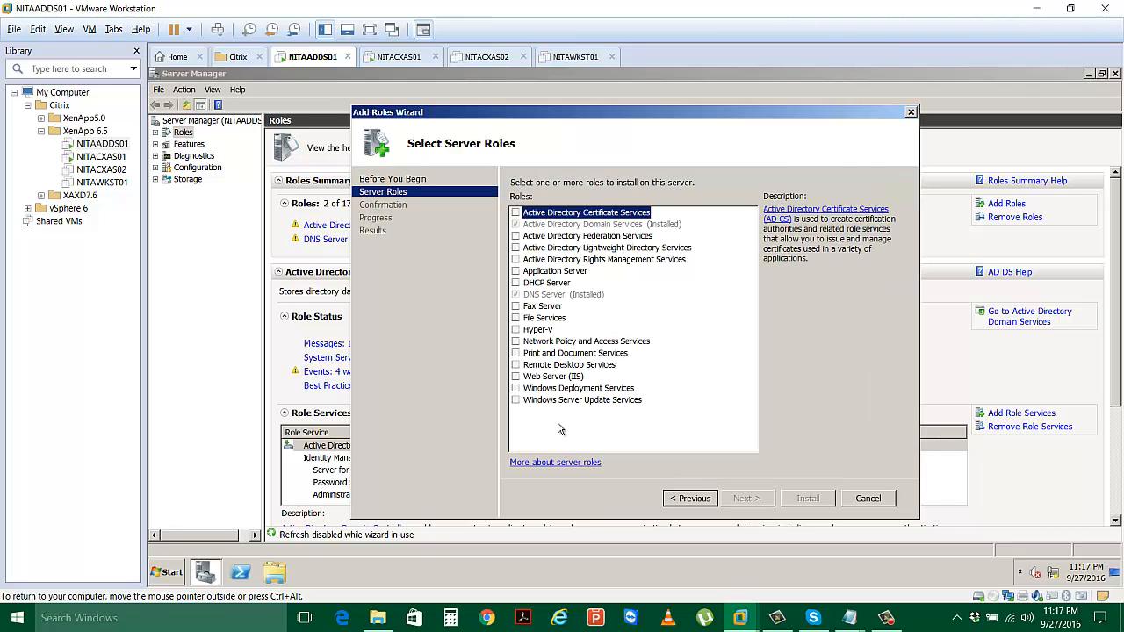
left_click(517, 365)
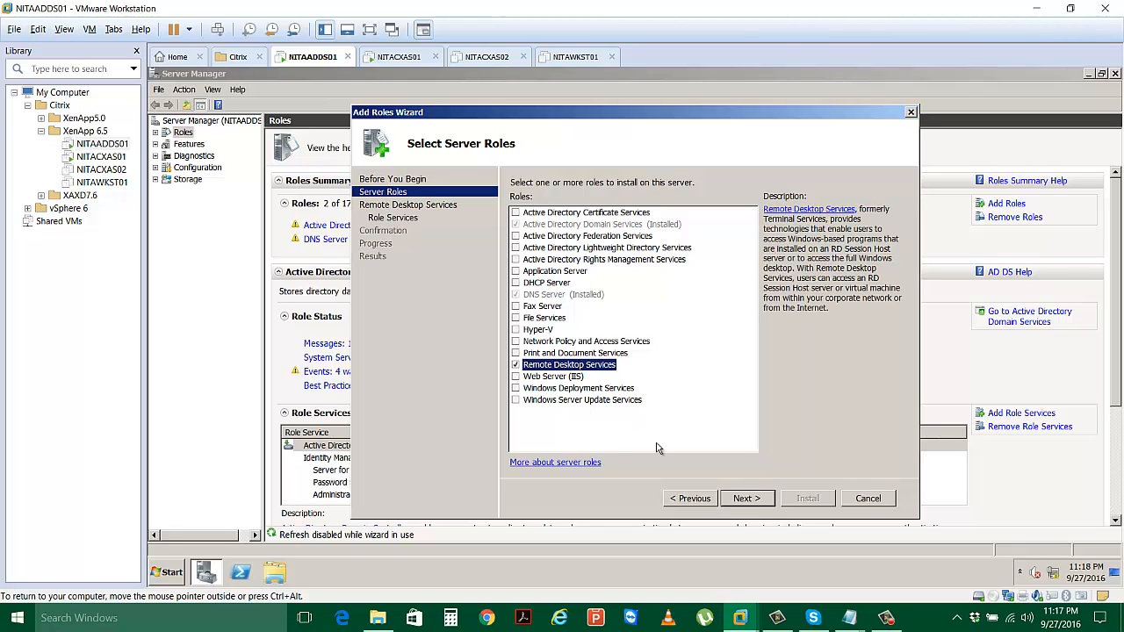
left_click(743, 498)
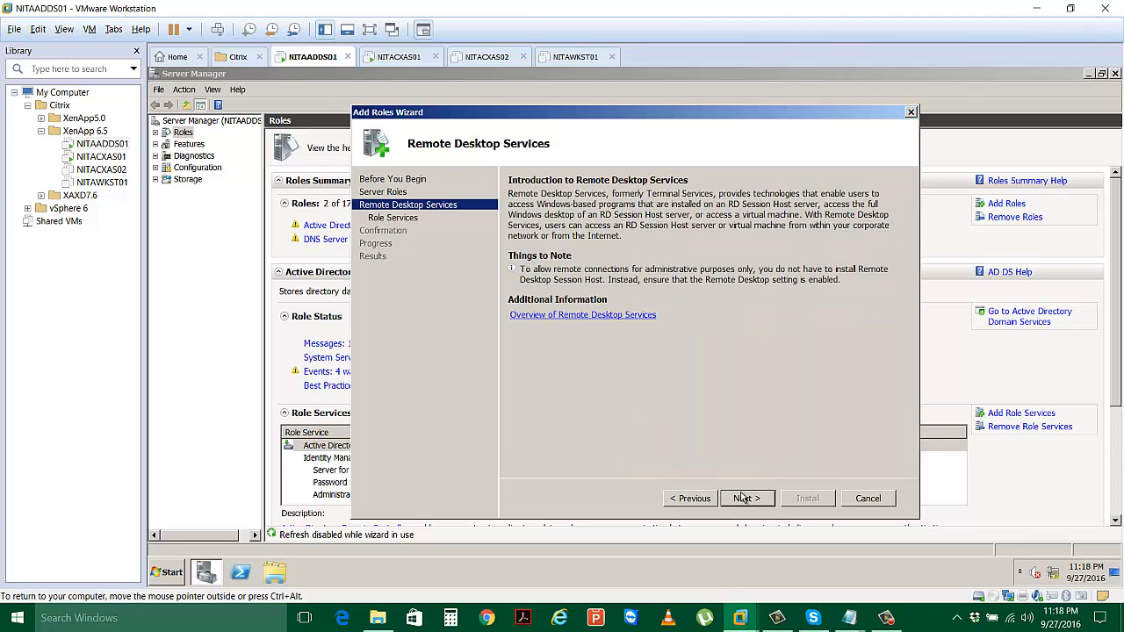
left_click(742, 498)
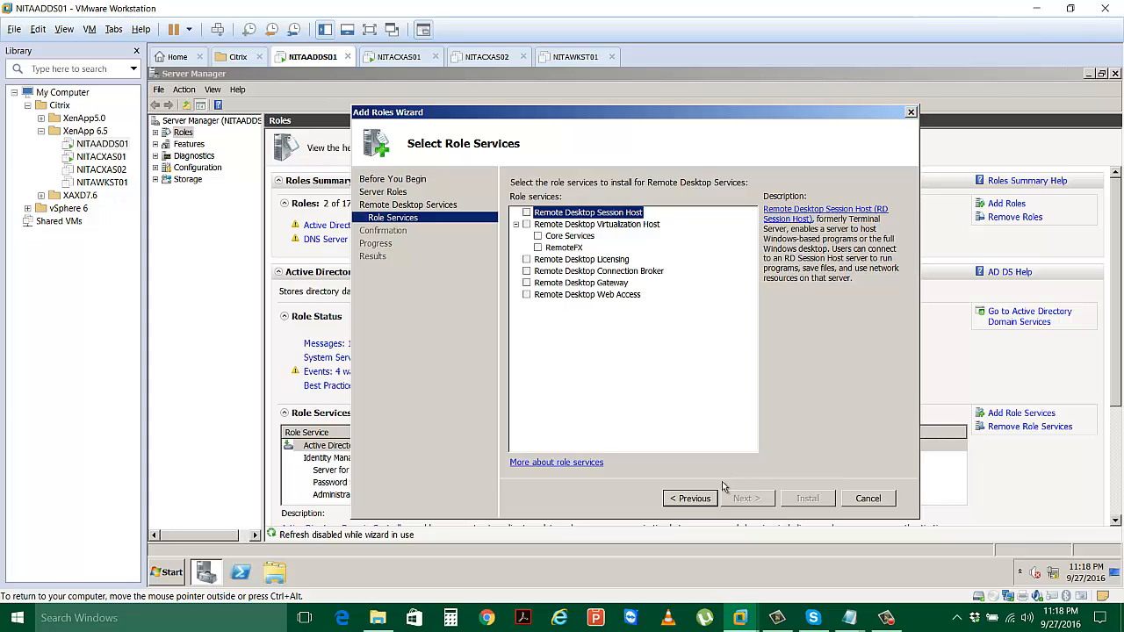
left_click(527, 260)
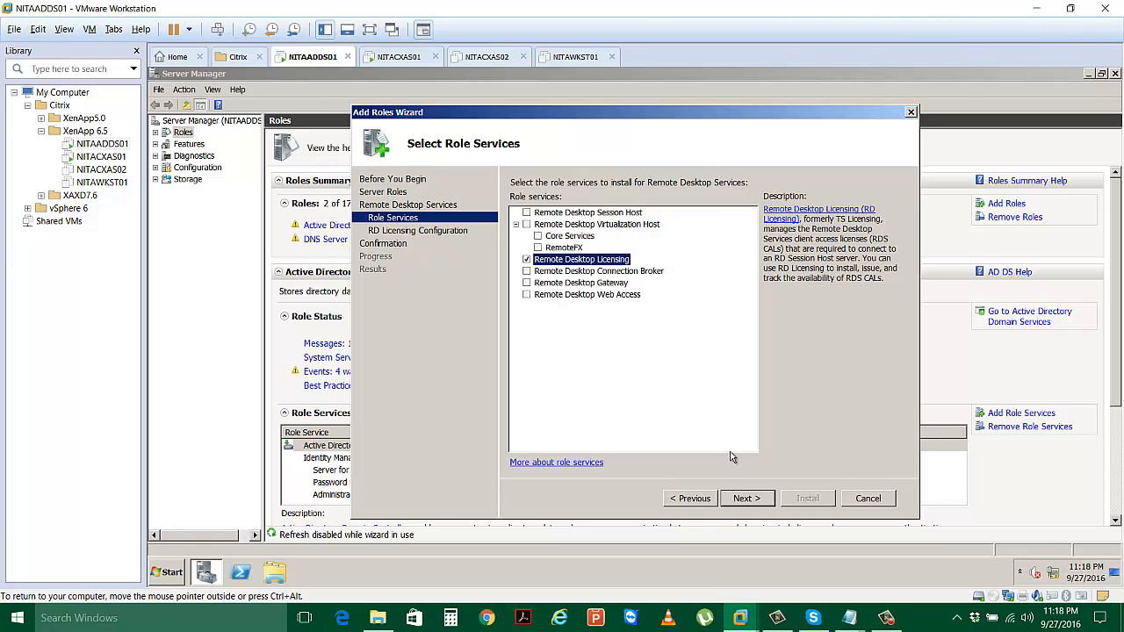
Enable a forest-wide discovery scope for RD Licensing, then confirm and install Remote Desktop Services.
left_click(745, 499)
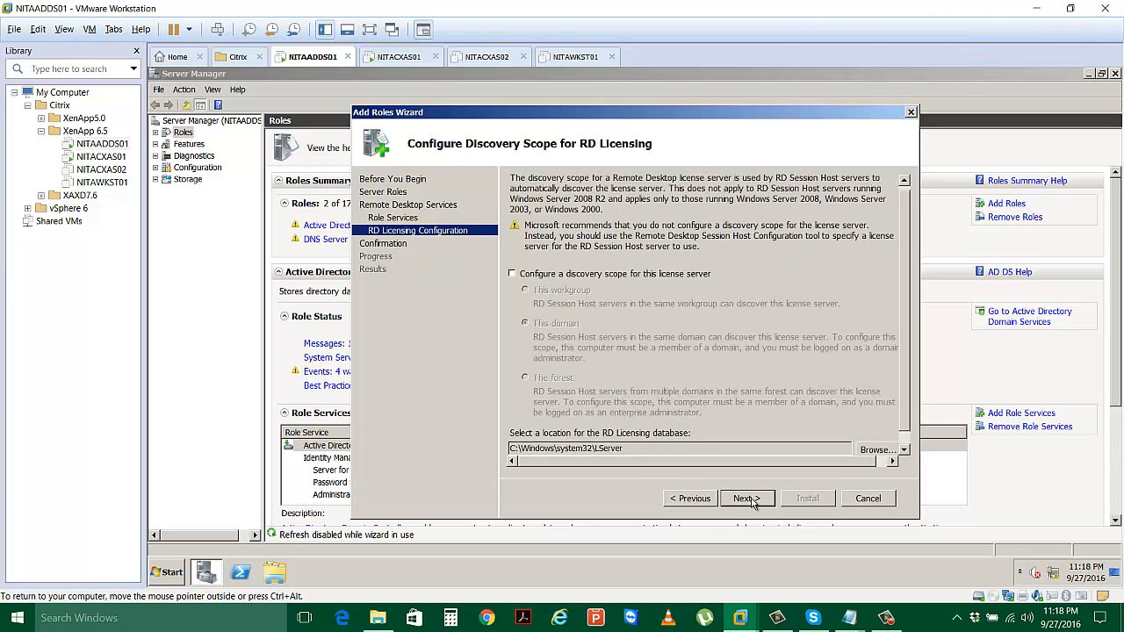
left_click(512, 274)
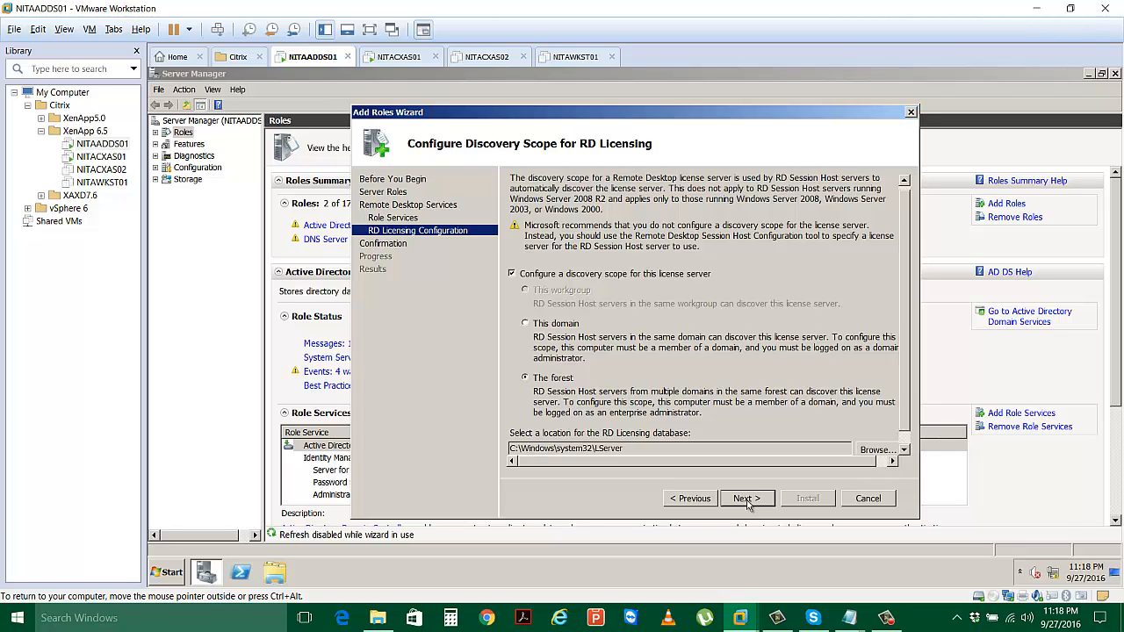
left_click(746, 499)
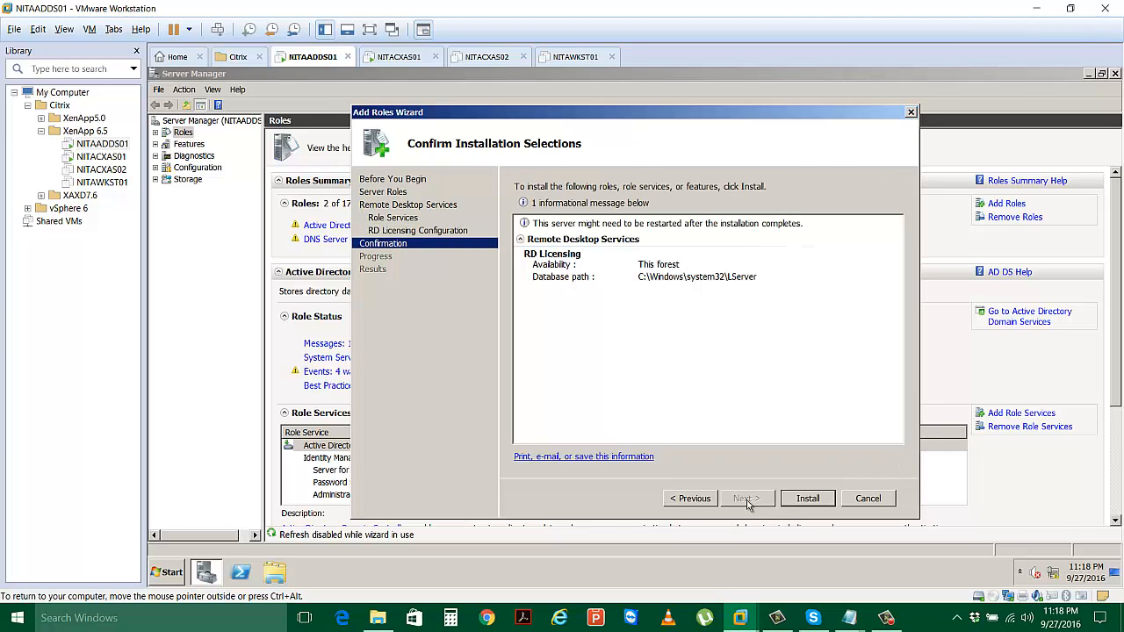
left_click(805, 499)
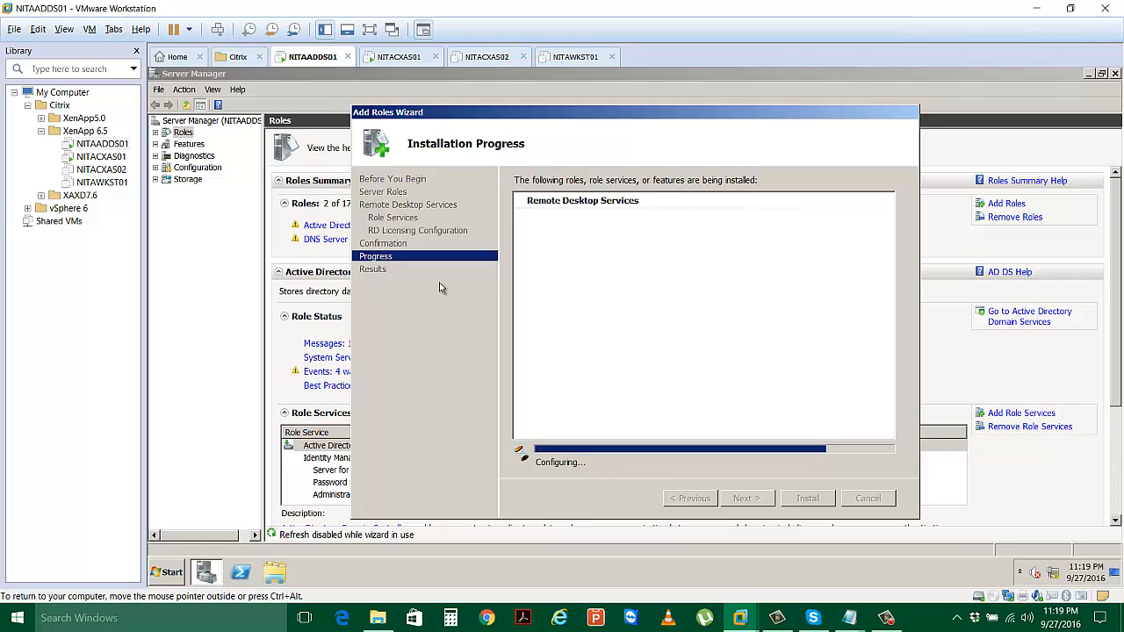
On NITACXAS01, open the computer name and domain membership editor from Computer Properties.
left_click(399, 59)
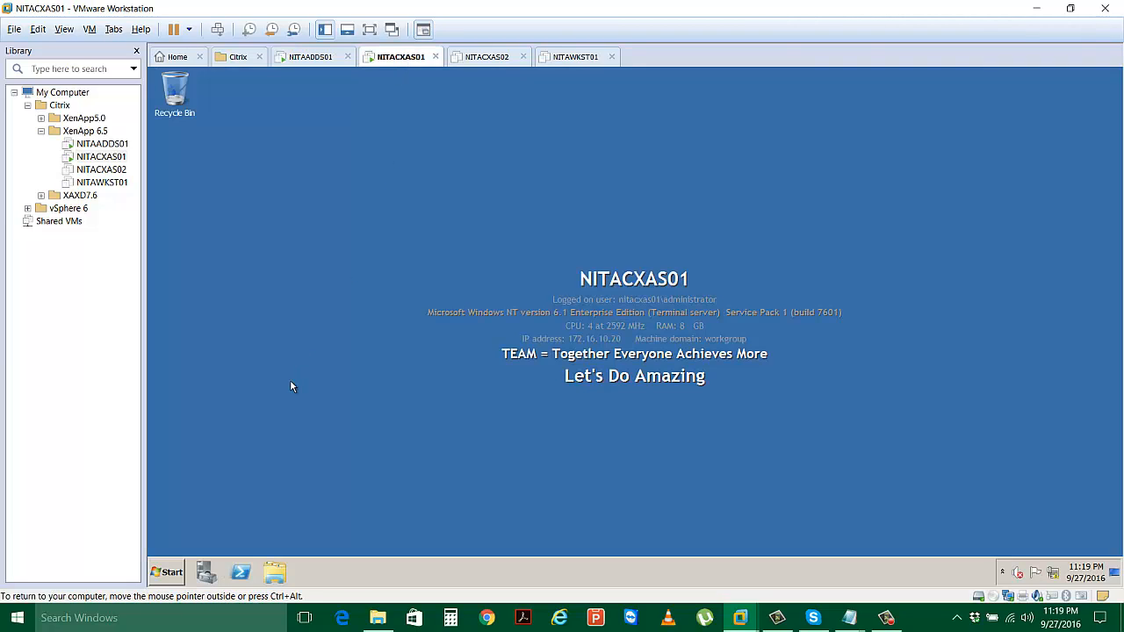
left_click(168, 571)
right_click(367, 361)
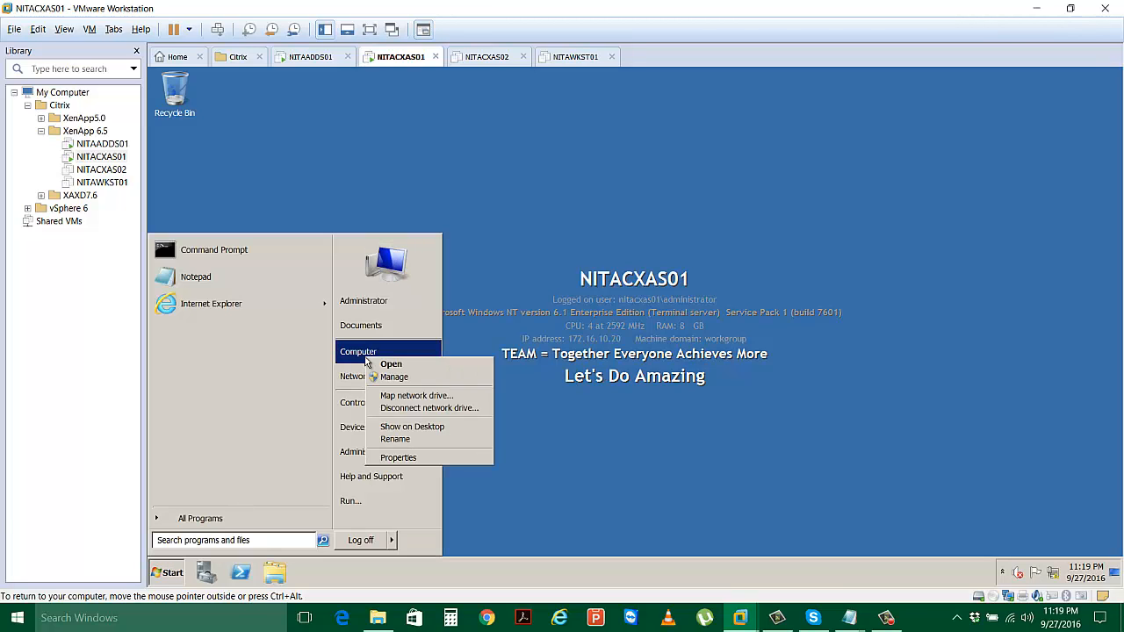
left_click(399, 458)
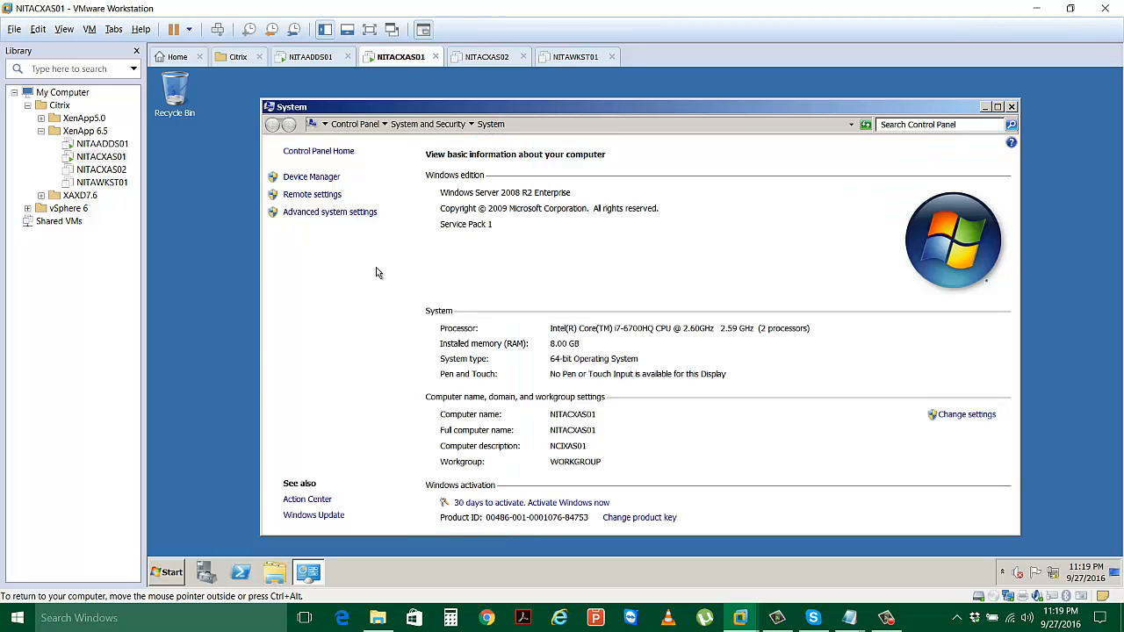
left_click(963, 416)
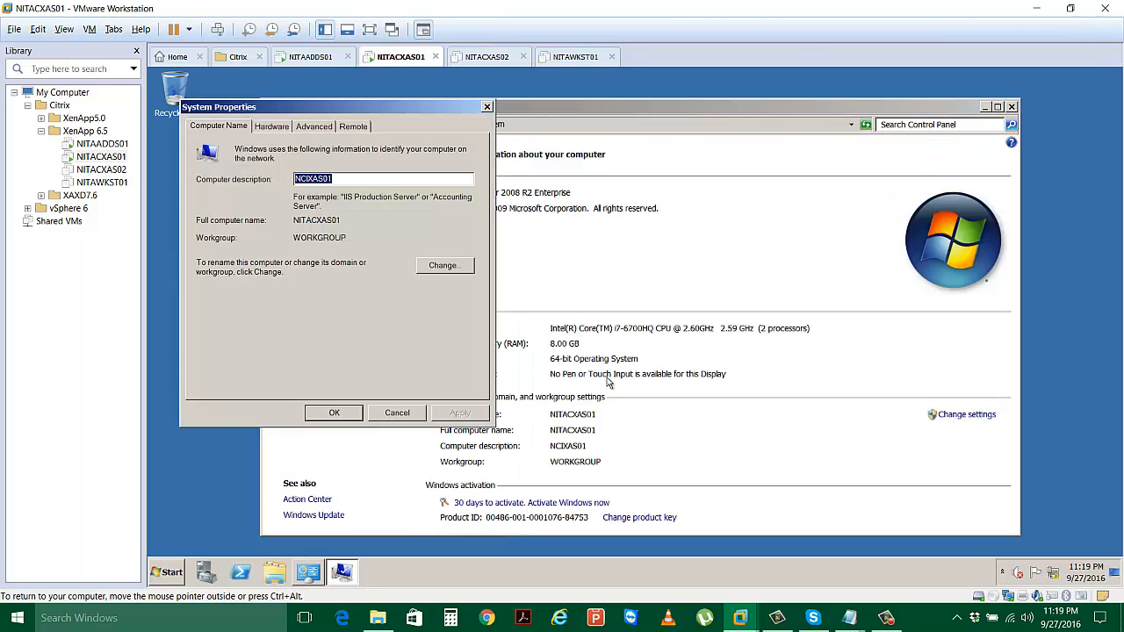
left_click(443, 268)
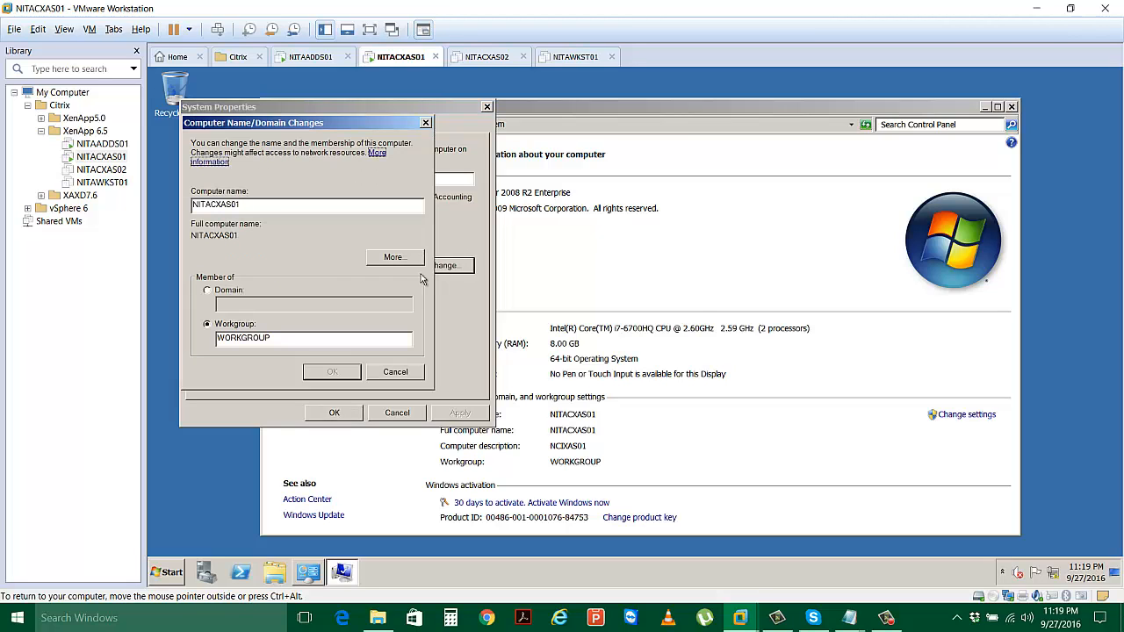
Make the computer a member of domain Netsoft.Edu, authenticating as administrator with its password.
left_click(228, 293)
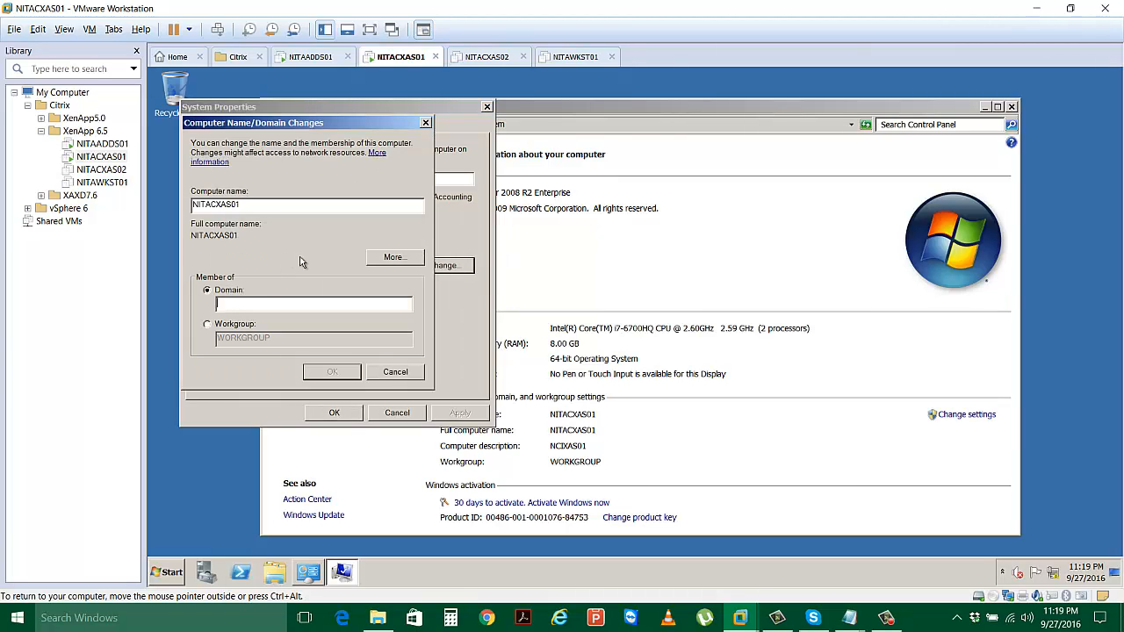
type("Netsol")
type("t.Edu")
key("Return")
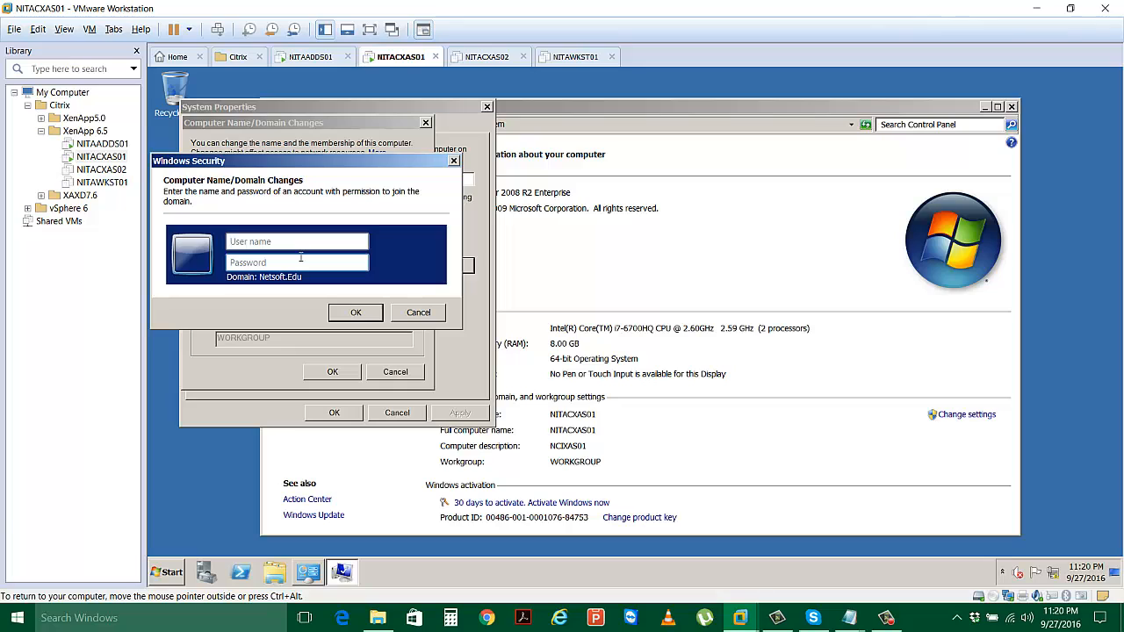
type("adminis")
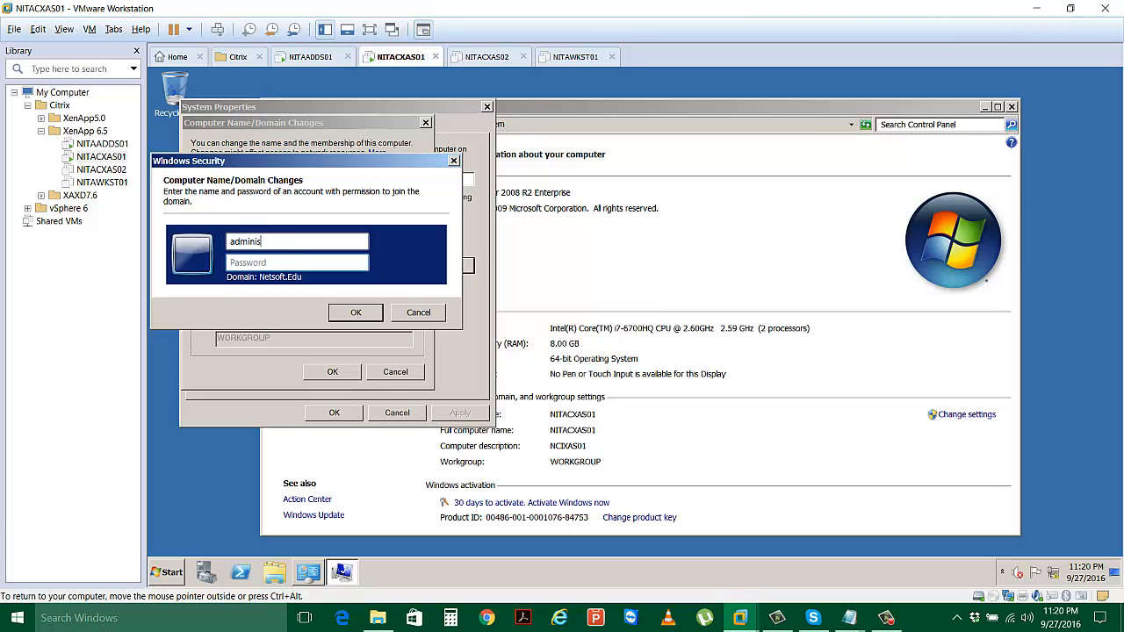
key("BackSpace")
key("BackSpace")
type("nistrator")
key("Tab")
type("********")
left_click(363, 313)
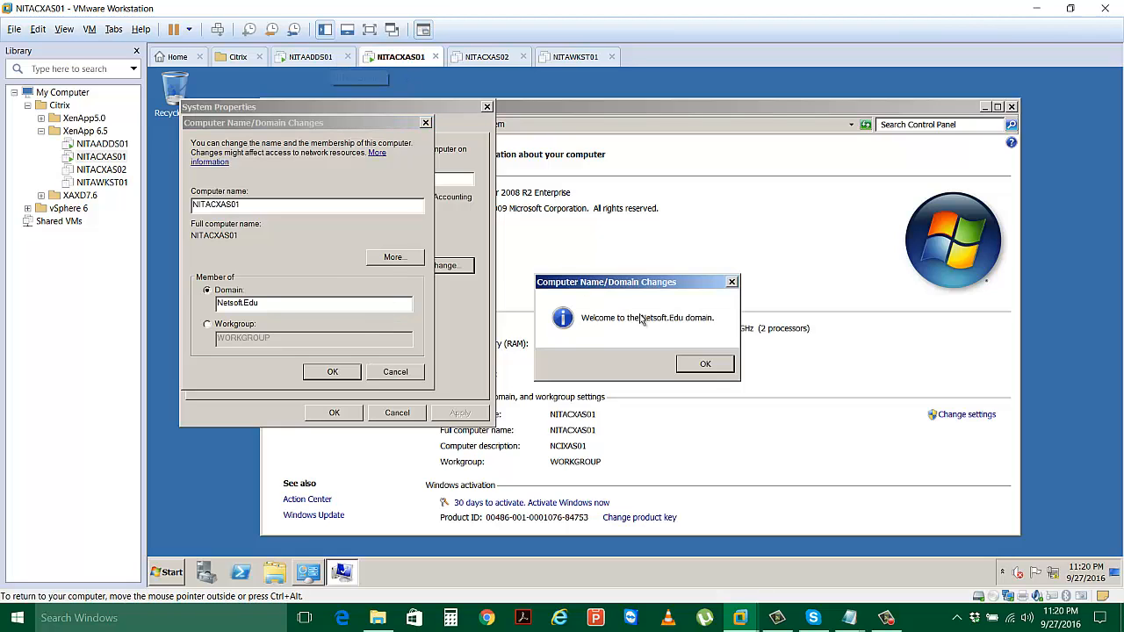
Acknowledge the domain welcome and restart notices, close System Properties, and restart immediately.
left_click(709, 374)
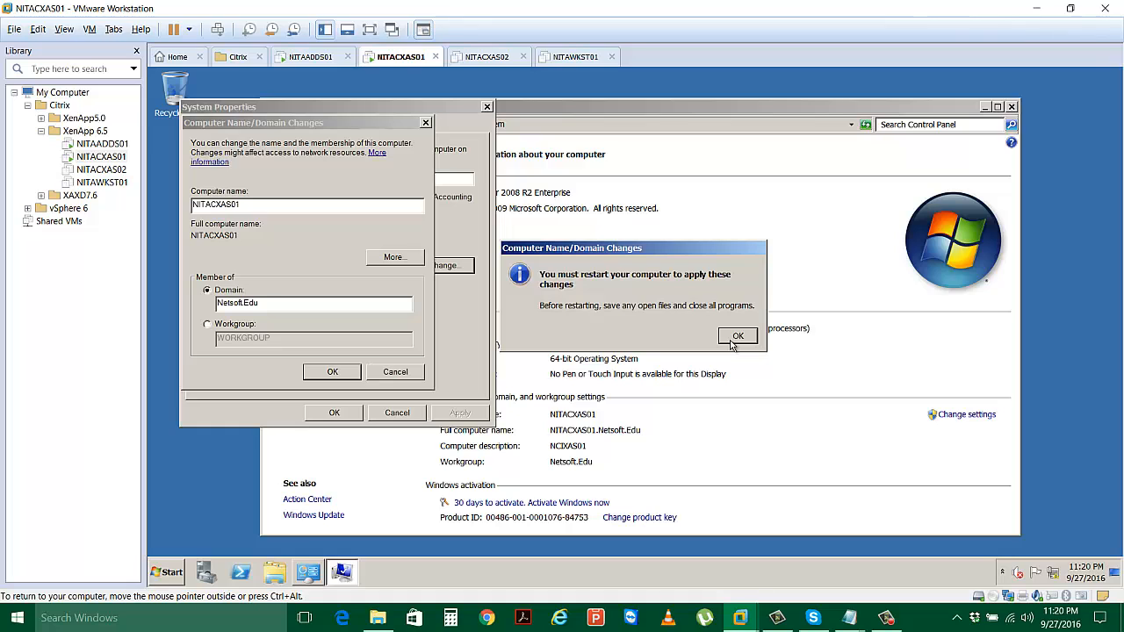
left_click(731, 342)
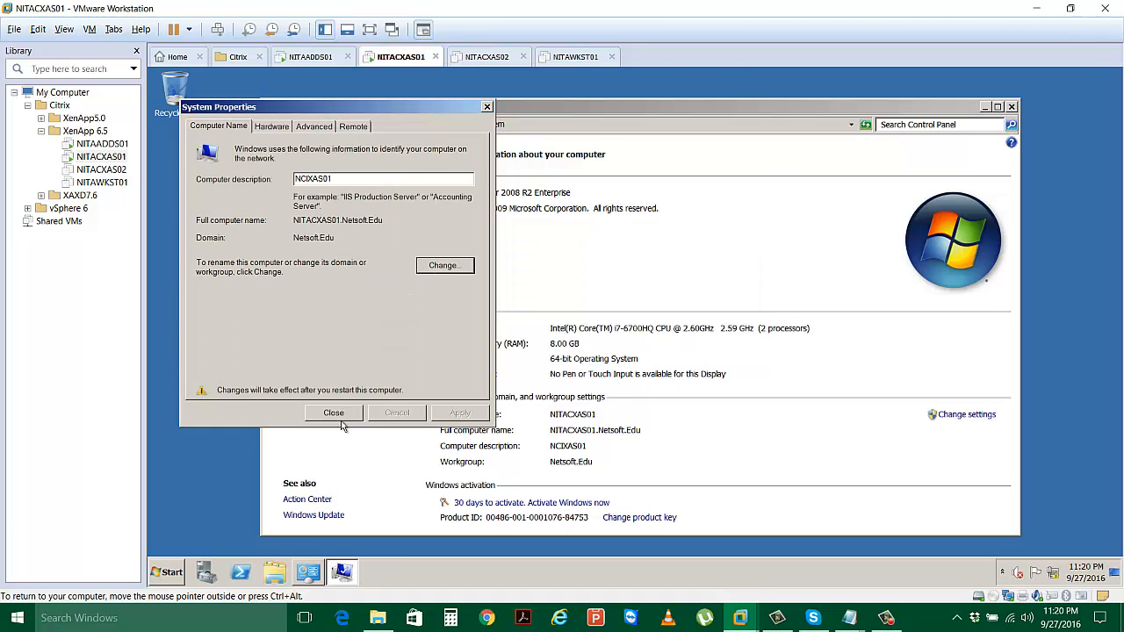
left_click(339, 419)
left_click(662, 330)
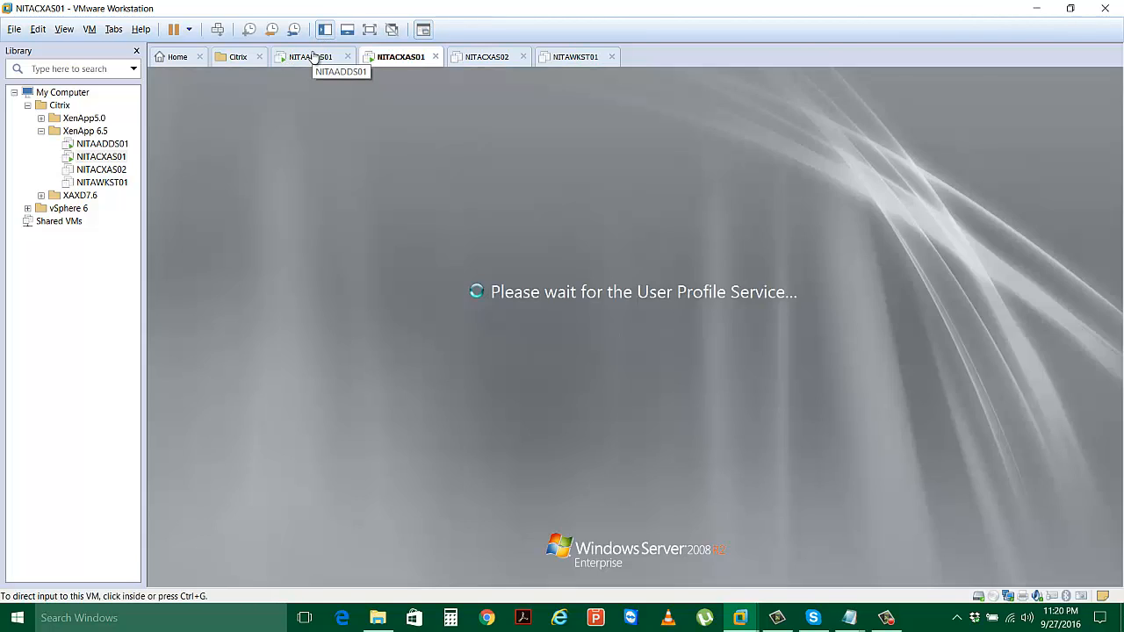
On NITAADDS01, close the finished Add Roles Wizard and Server Manager.
left_click(312, 56)
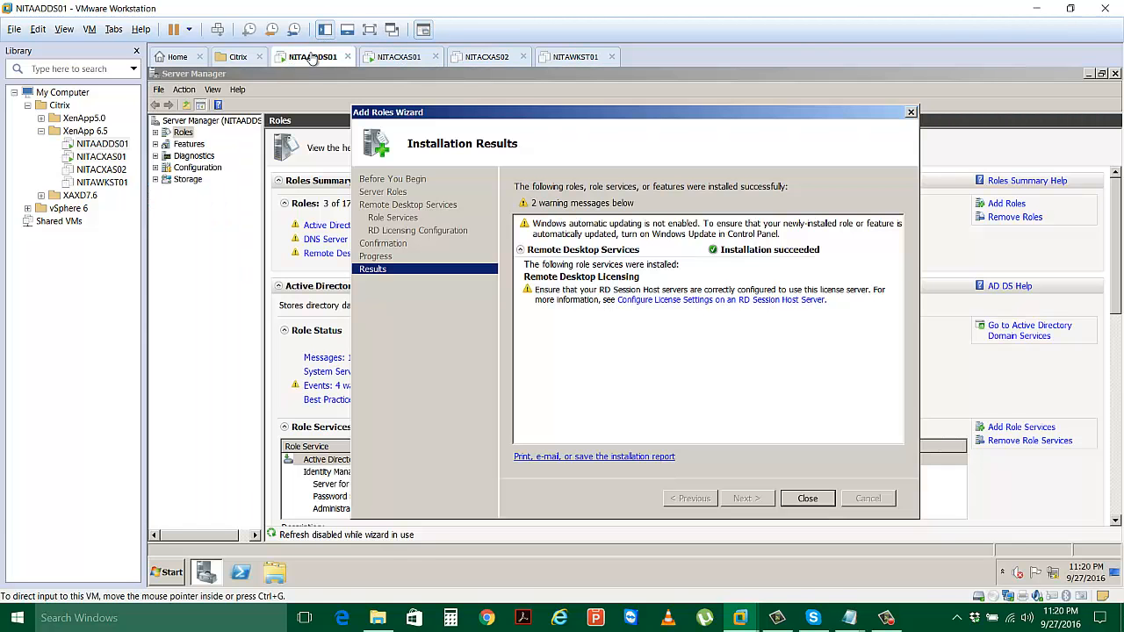
left_click(807, 498)
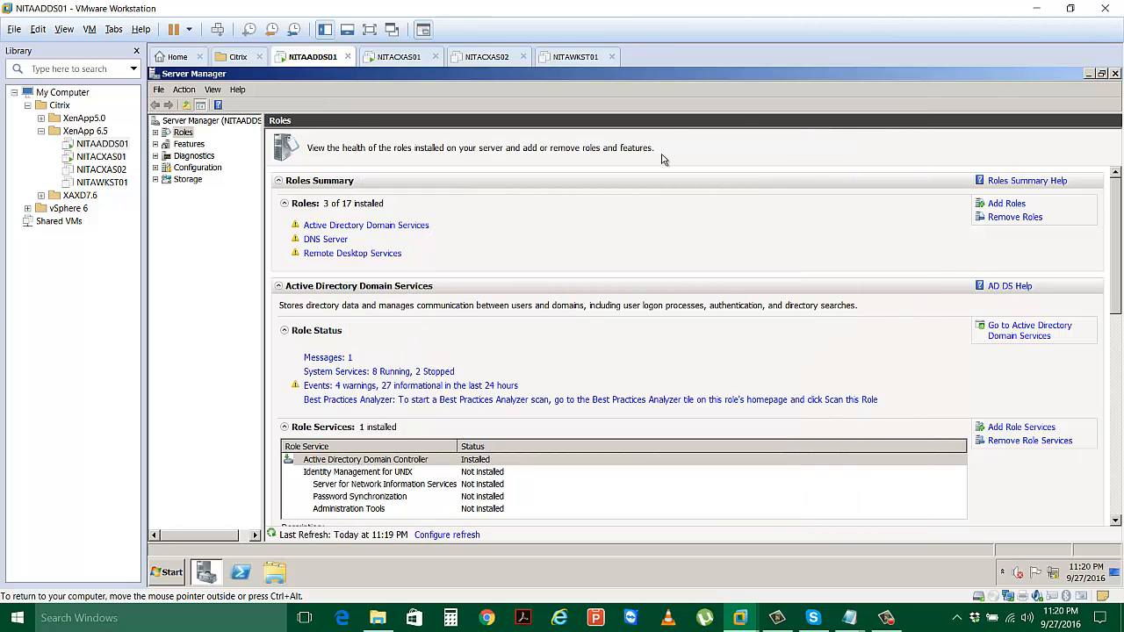
left_click(1114, 73)
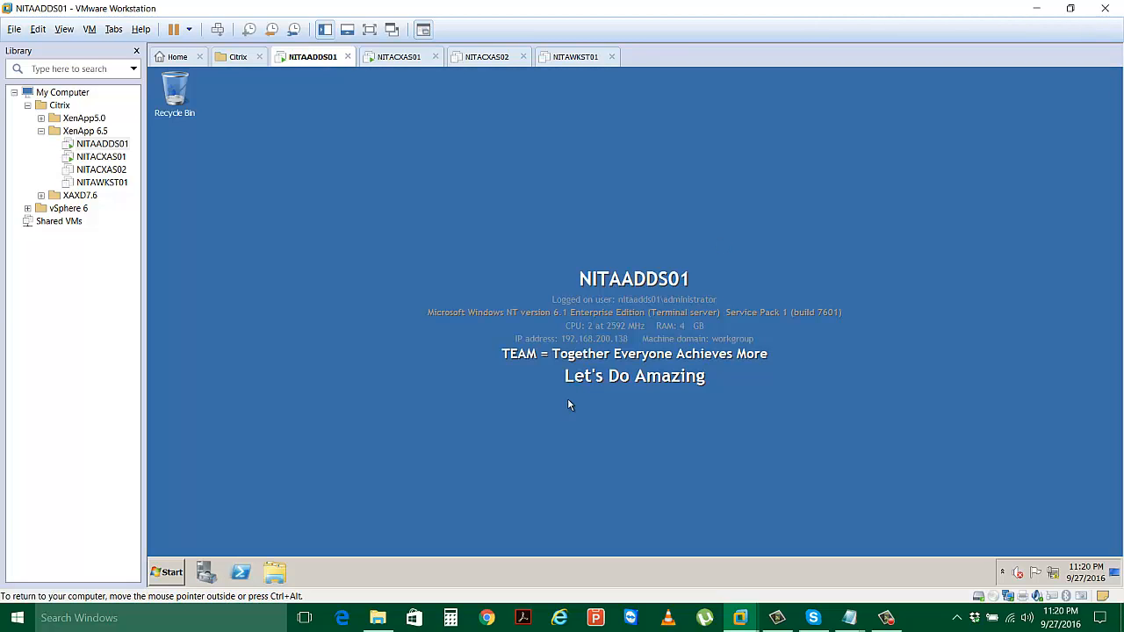
Restart NITAADDS01 with the reason Application: Installation (Planned).
left_click(172, 572)
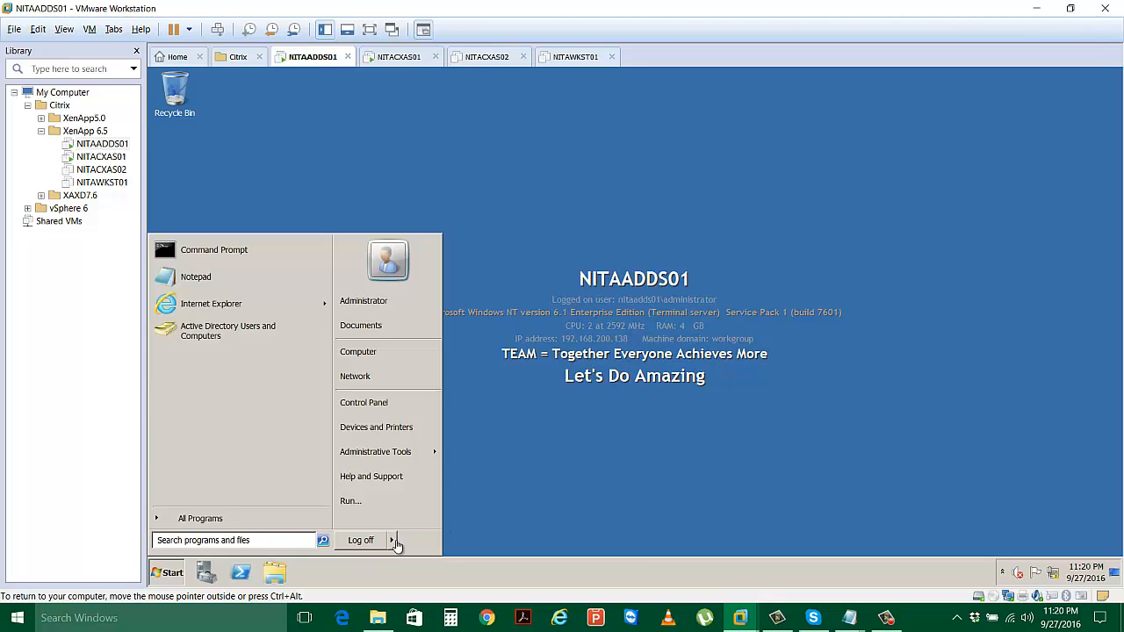
mouse_move(396, 545)
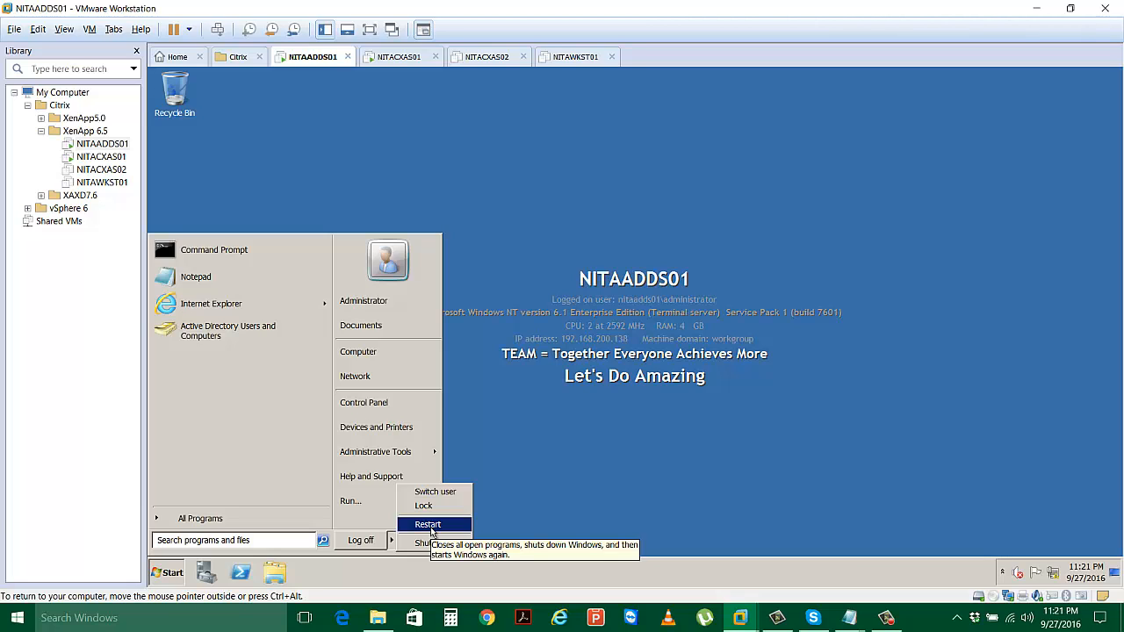
left_click(430, 526)
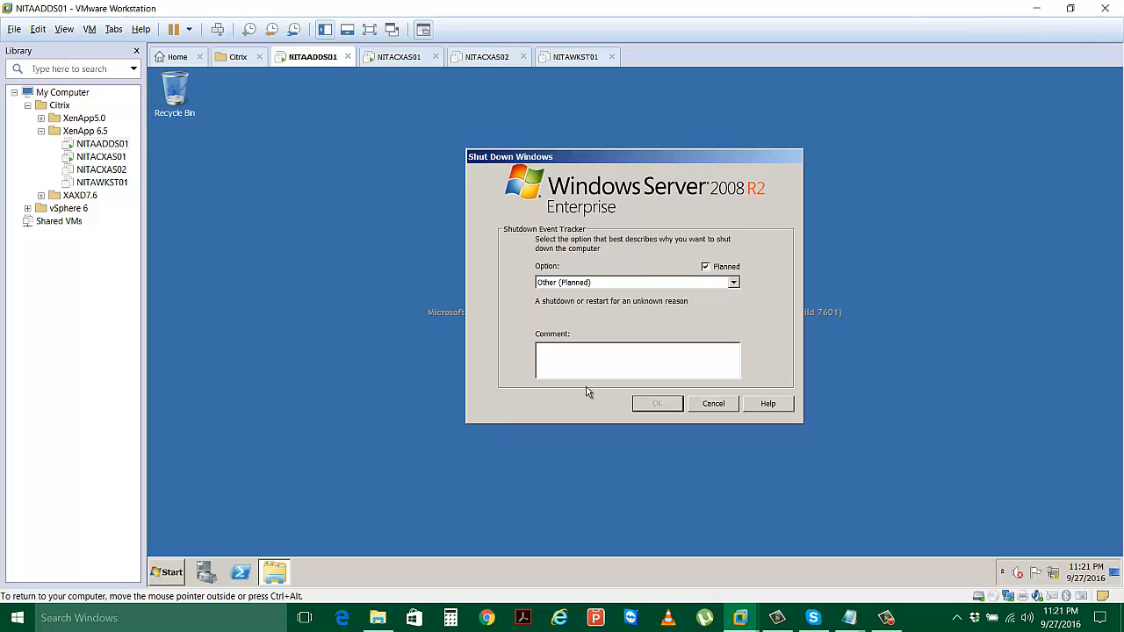
left_click(618, 281)
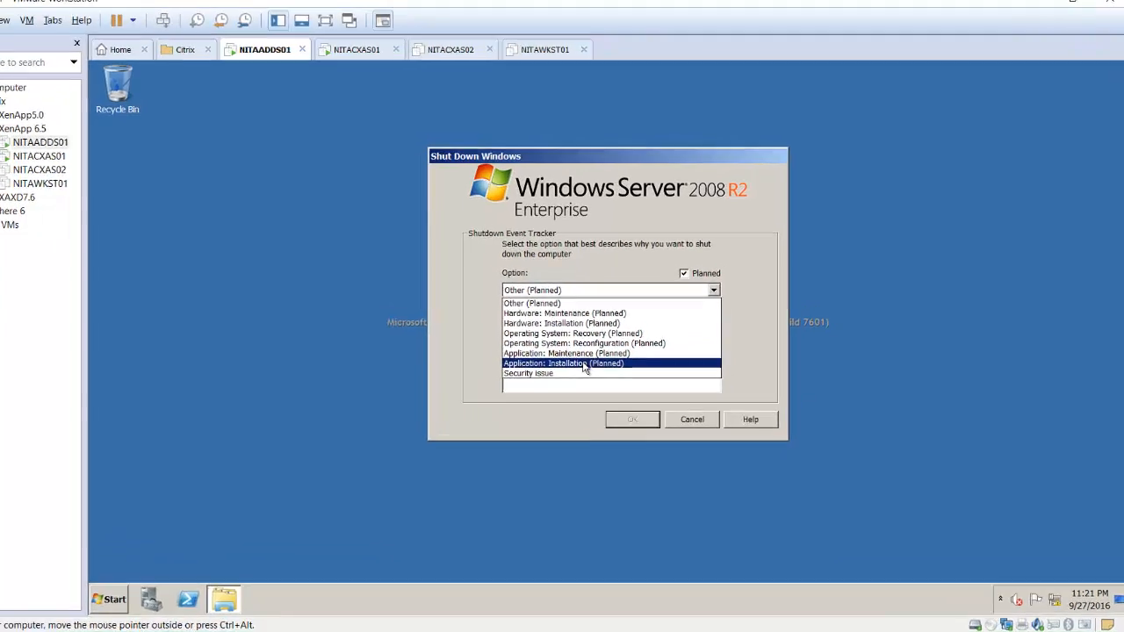
left_click(612, 351)
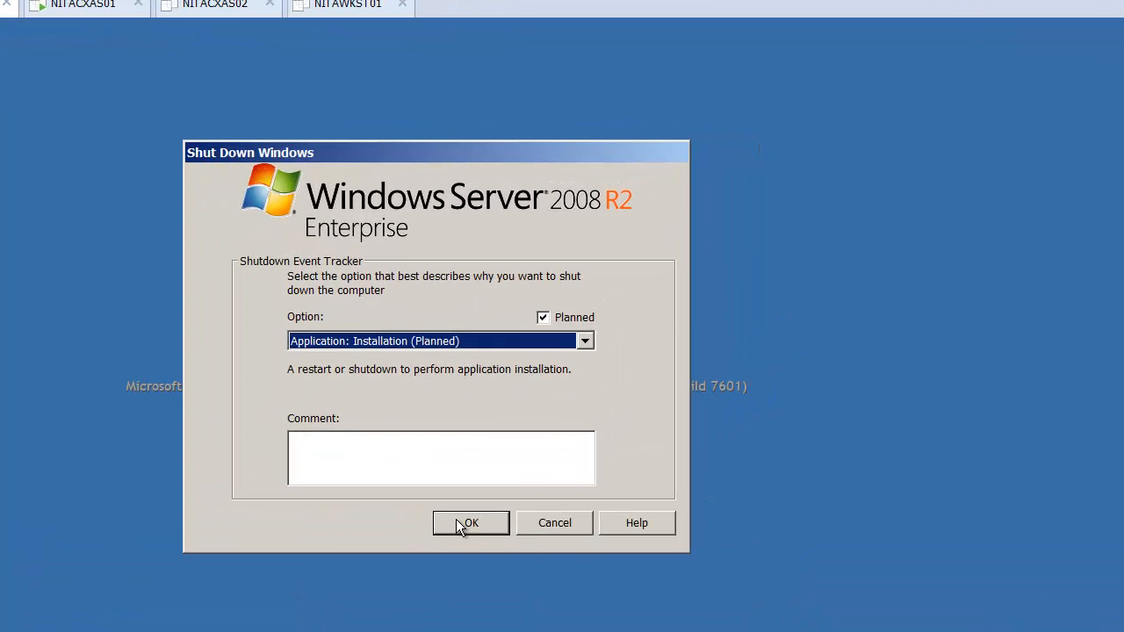
left_click(456, 524)
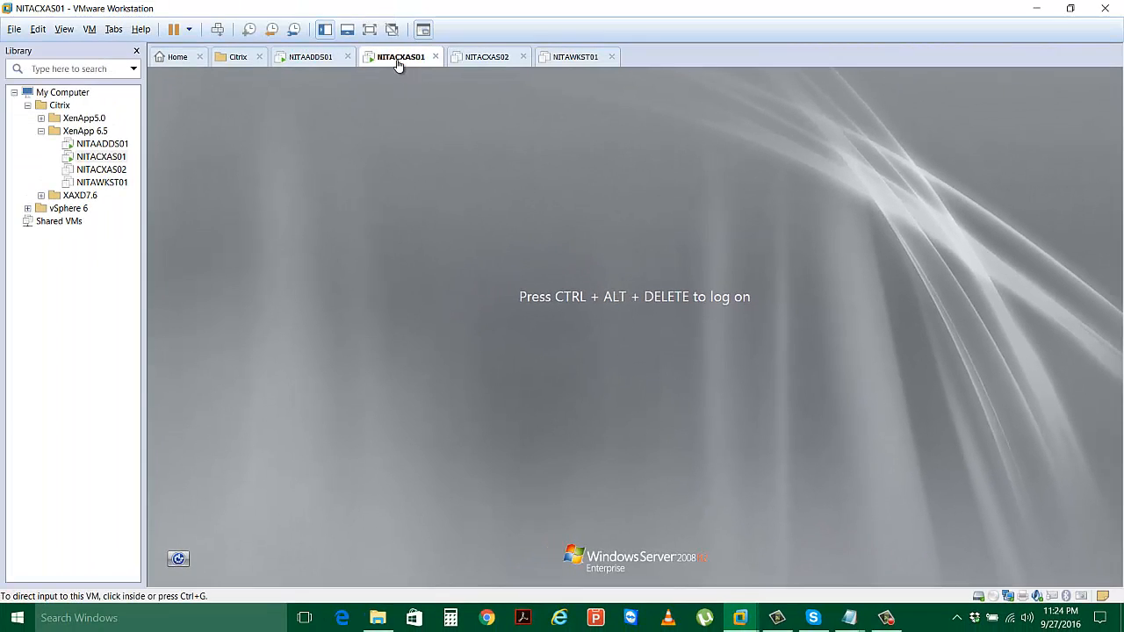
On NITACXAS01, bring up the logon prompt and enter the local administrator password.
left_click(302, 58)
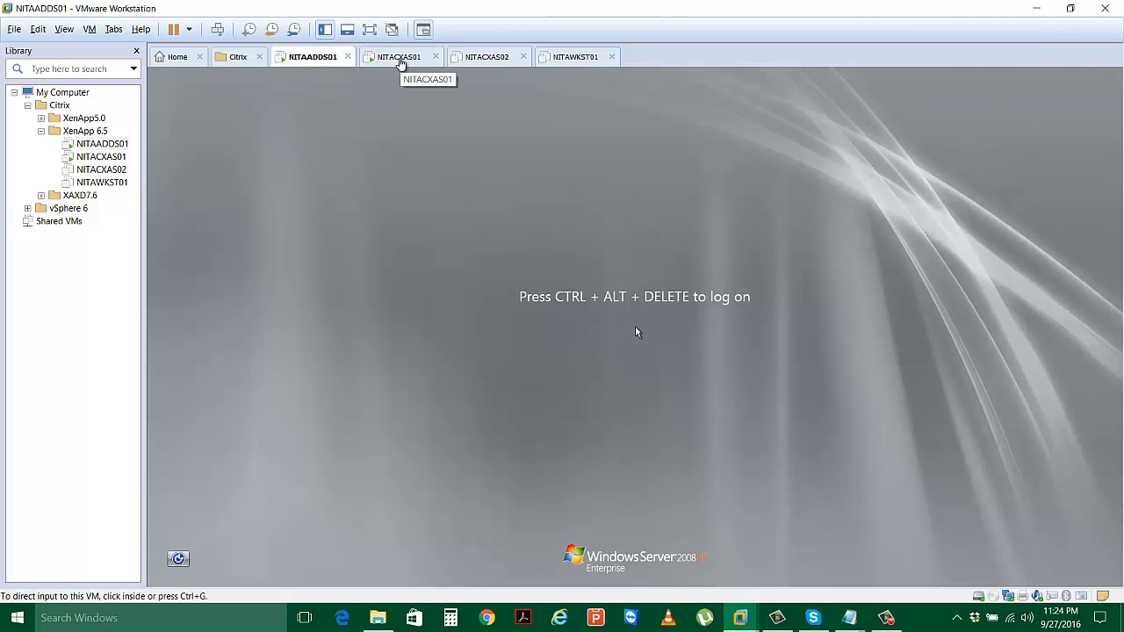
left_click(399, 59)
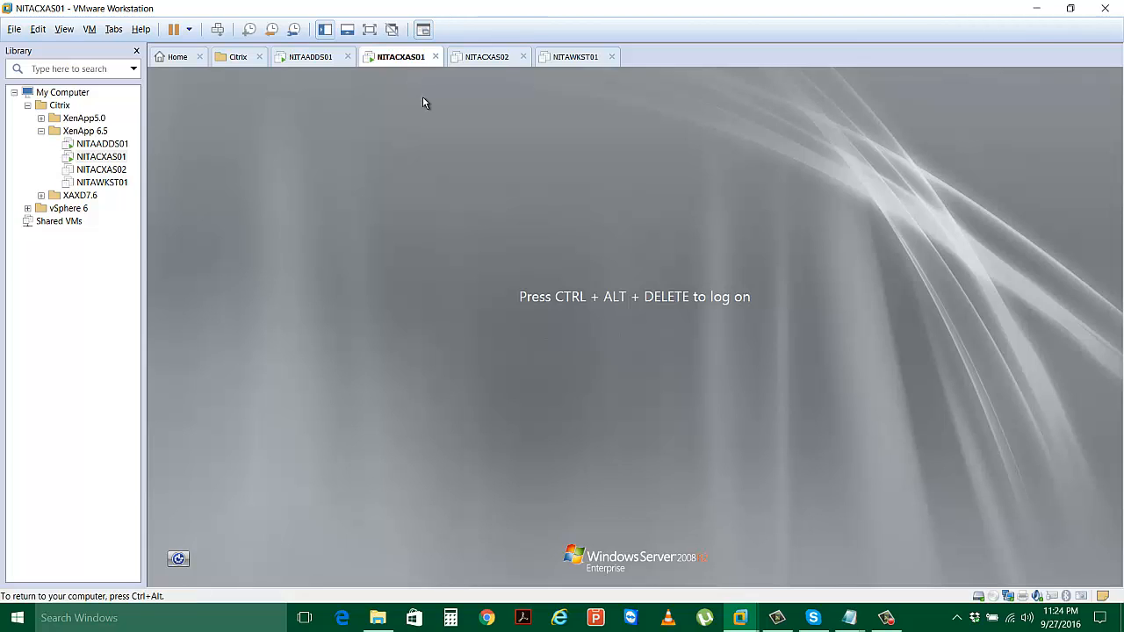
left_click(218, 32)
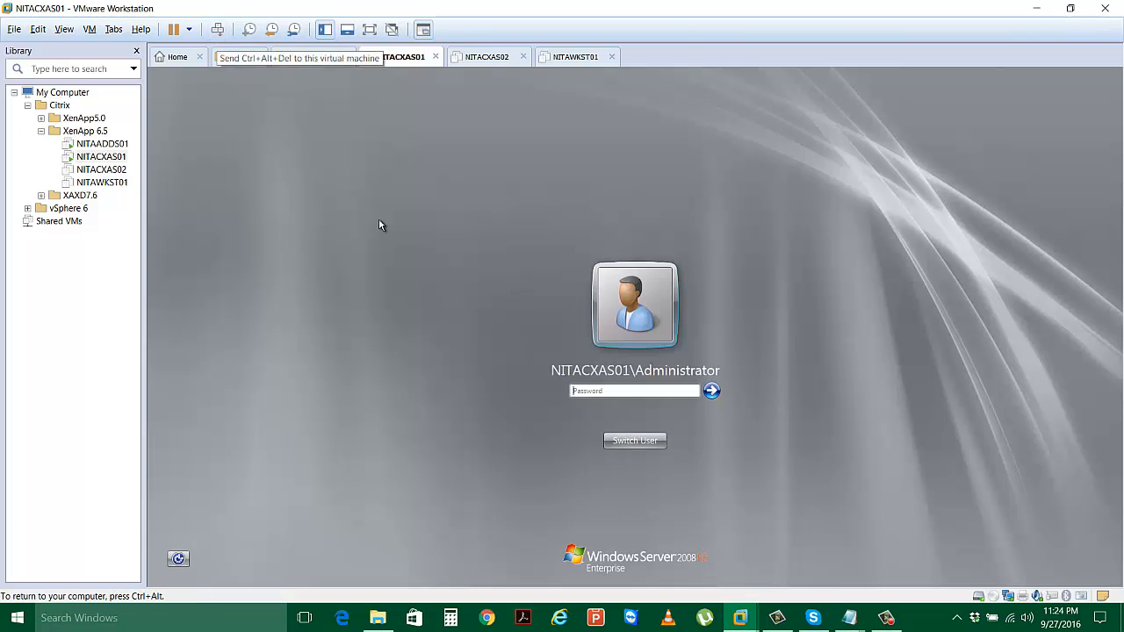
left_click(619, 390)
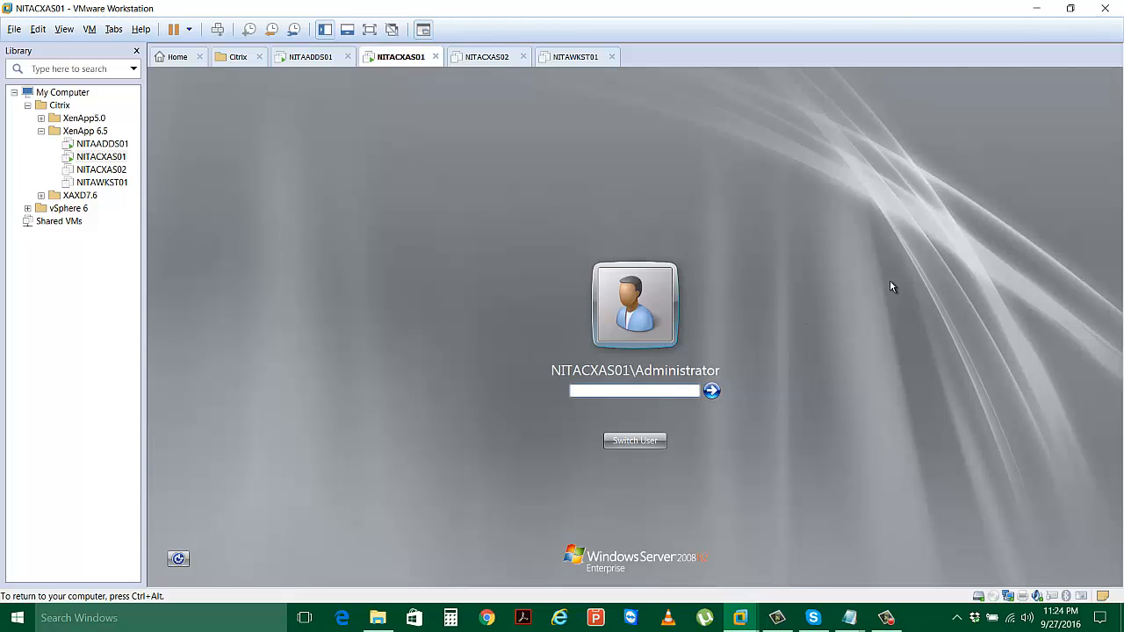
type("•••••")
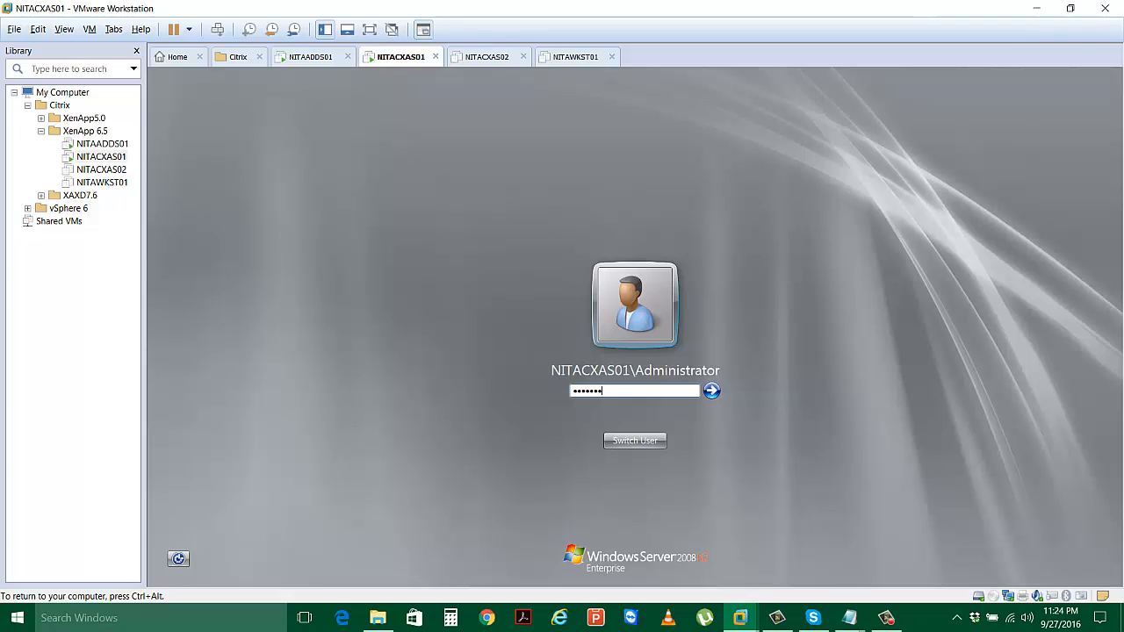
Log on as a different user, Netsoft\administrator, with the domain password.
left_click(650, 440)
left_click(679, 365)
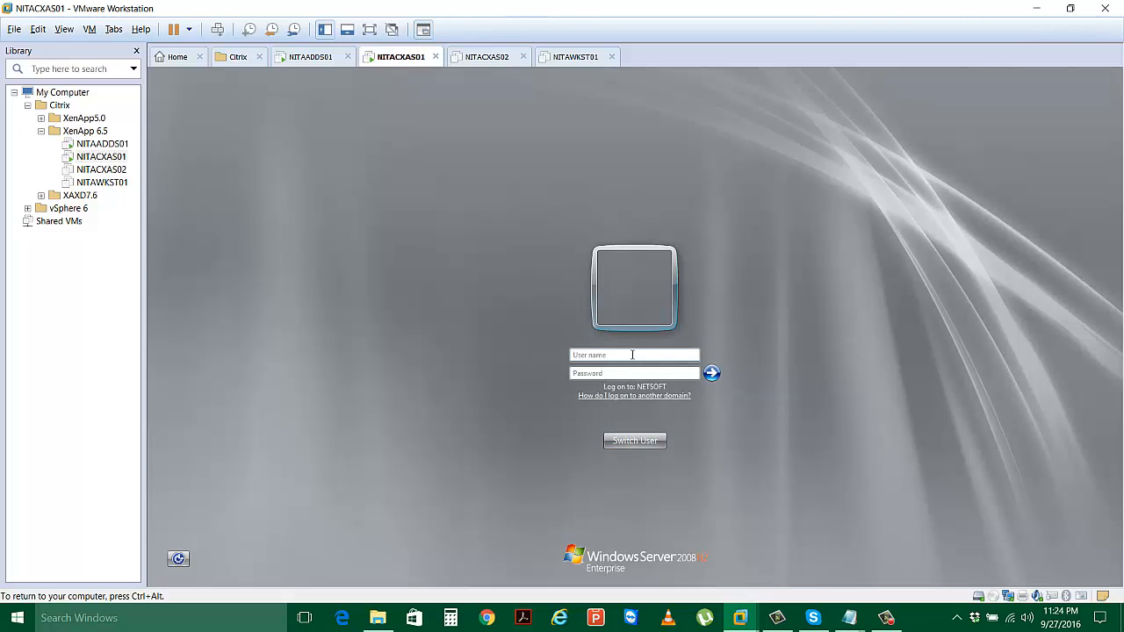
left_click(633, 354)
type("Netsoft\\ad")
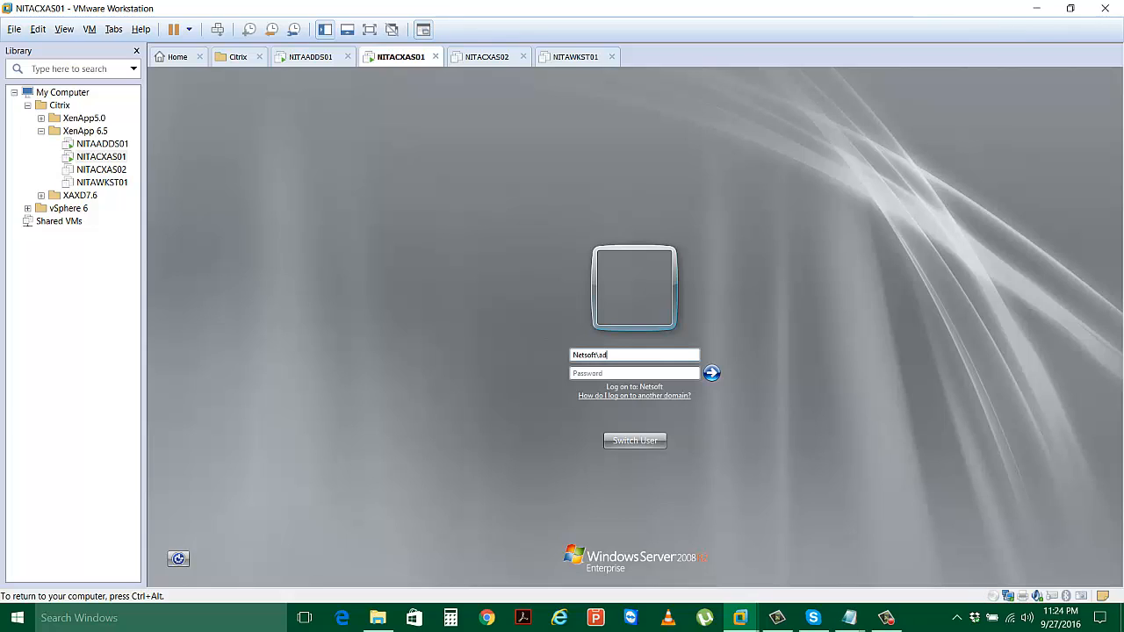
type("ministrator")
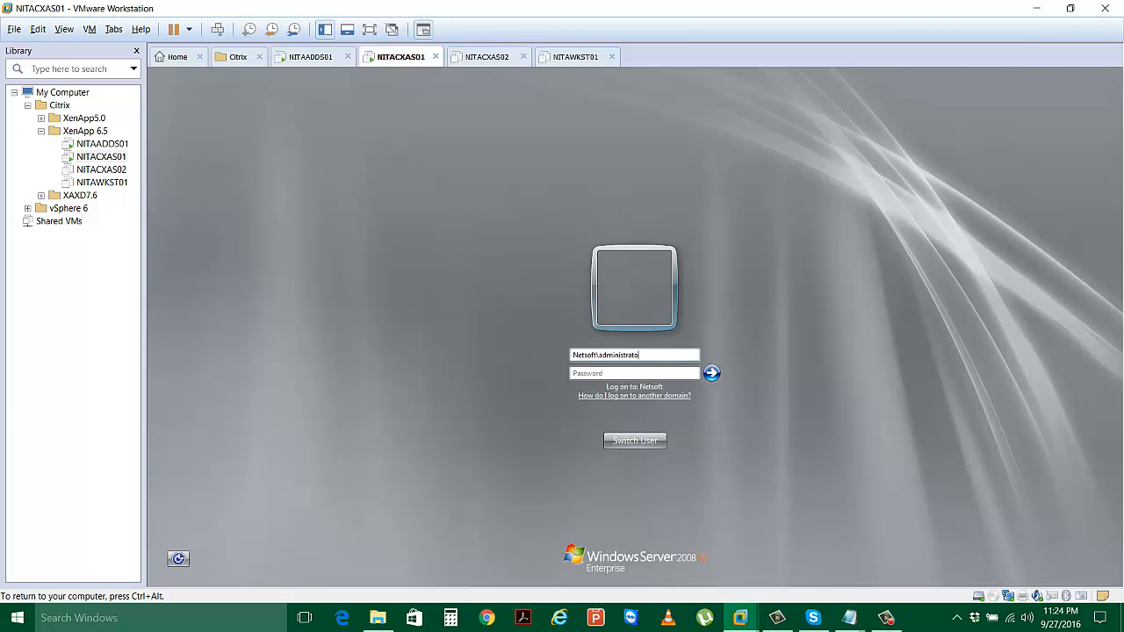
key("Tab")
type("•••••••••")
key("Return")
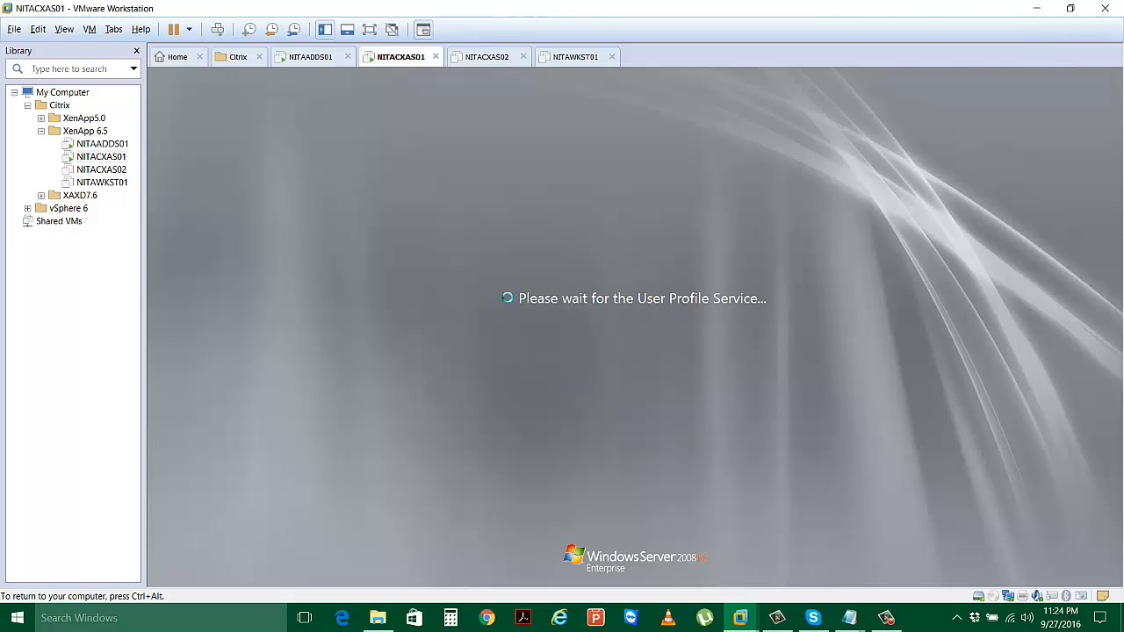
Accept the VMware Tools log-off, then sign back in with the domain administrator password.
key("ctrl+alt")
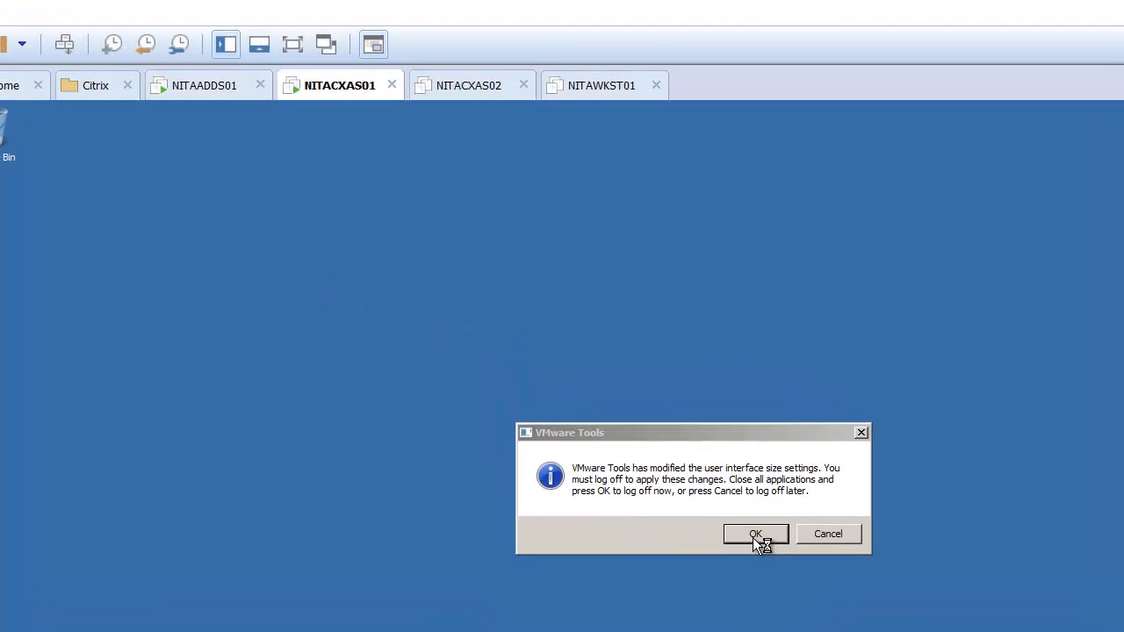
left_click(755, 534)
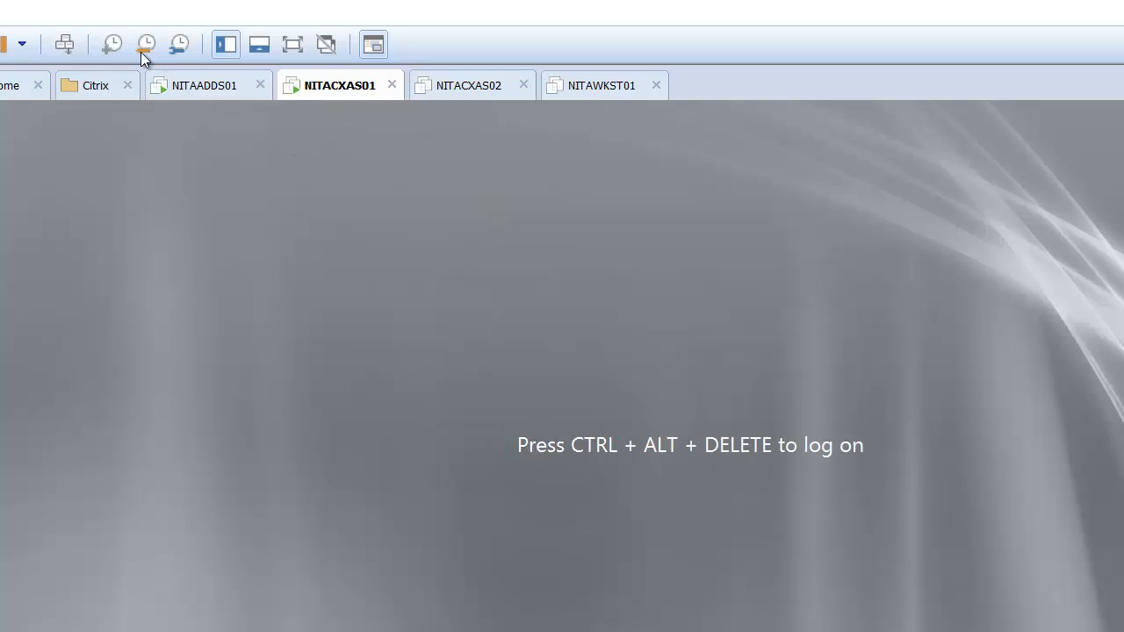
left_click(54, 52)
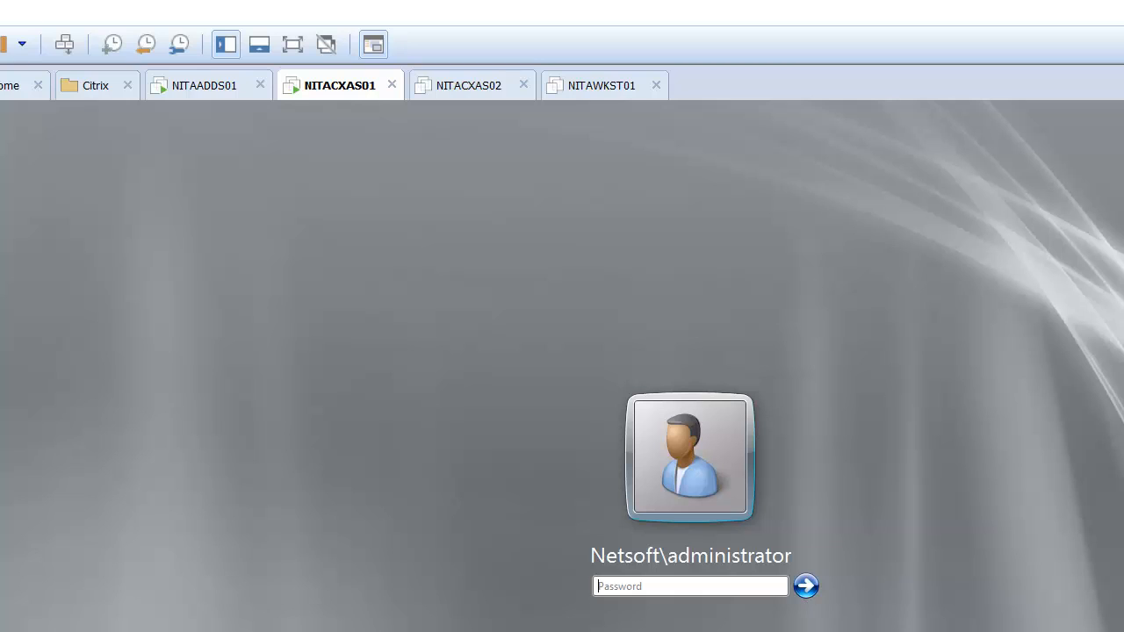
type("********")
key("Return")
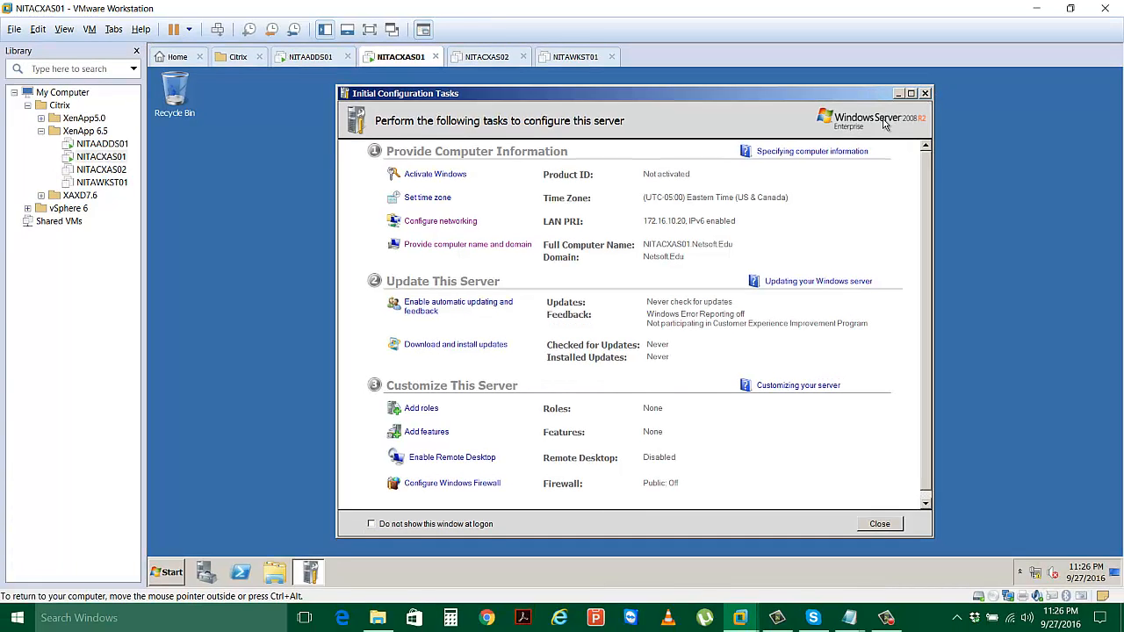
Close Initial Configuration Tasks, launch Add Roles from Server Manager, and select Web Server (IIS).
left_click(924, 93)
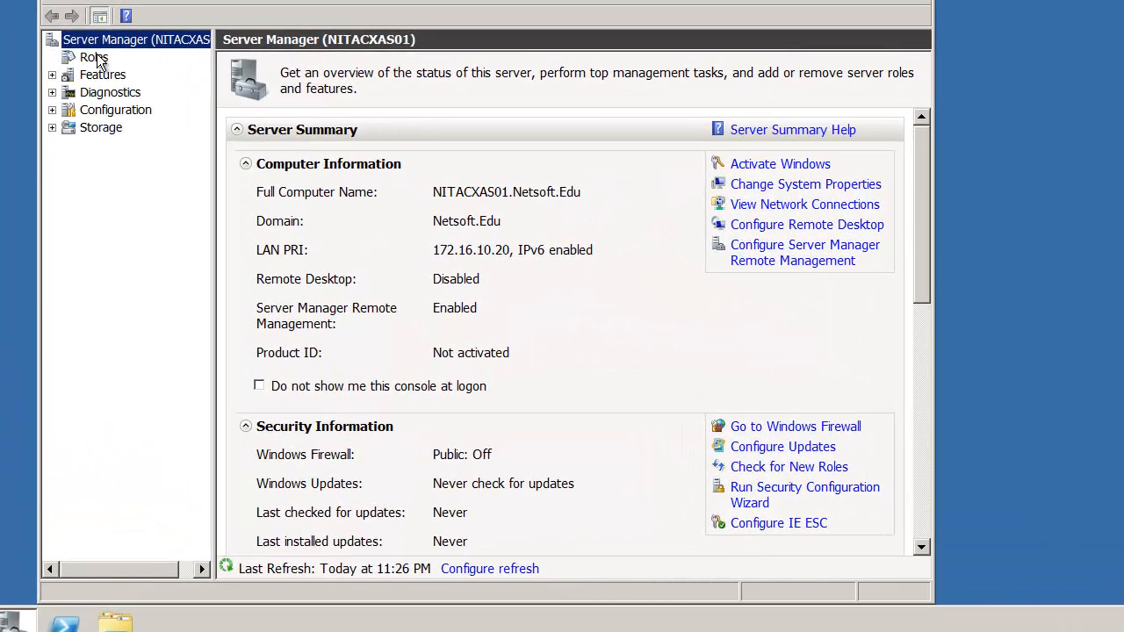
left_click(94, 57)
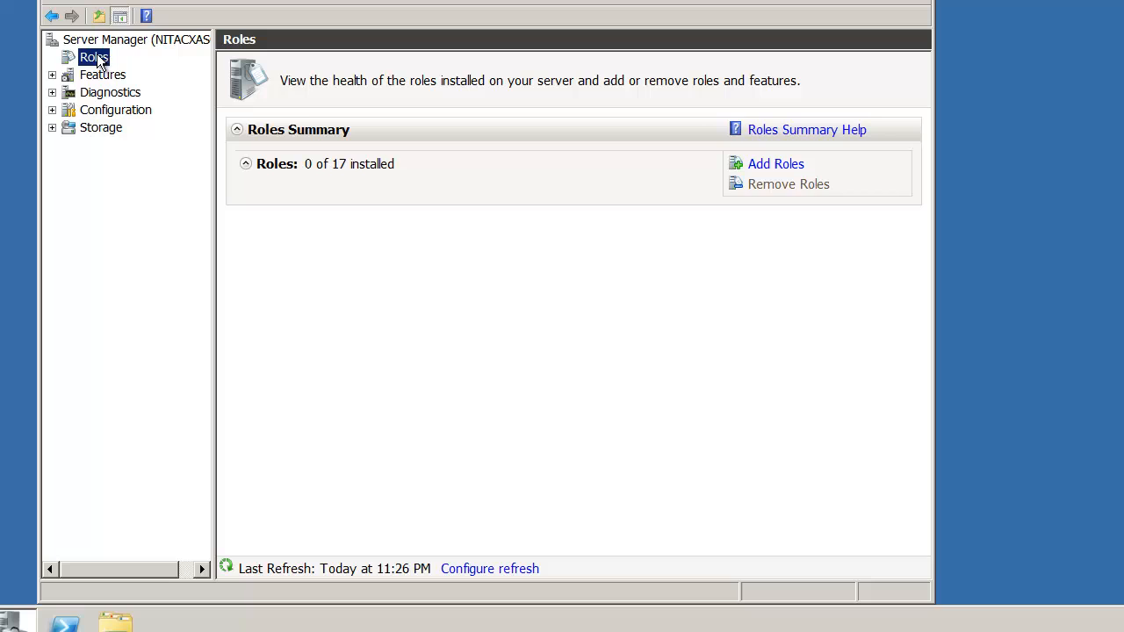
left_click(767, 168)
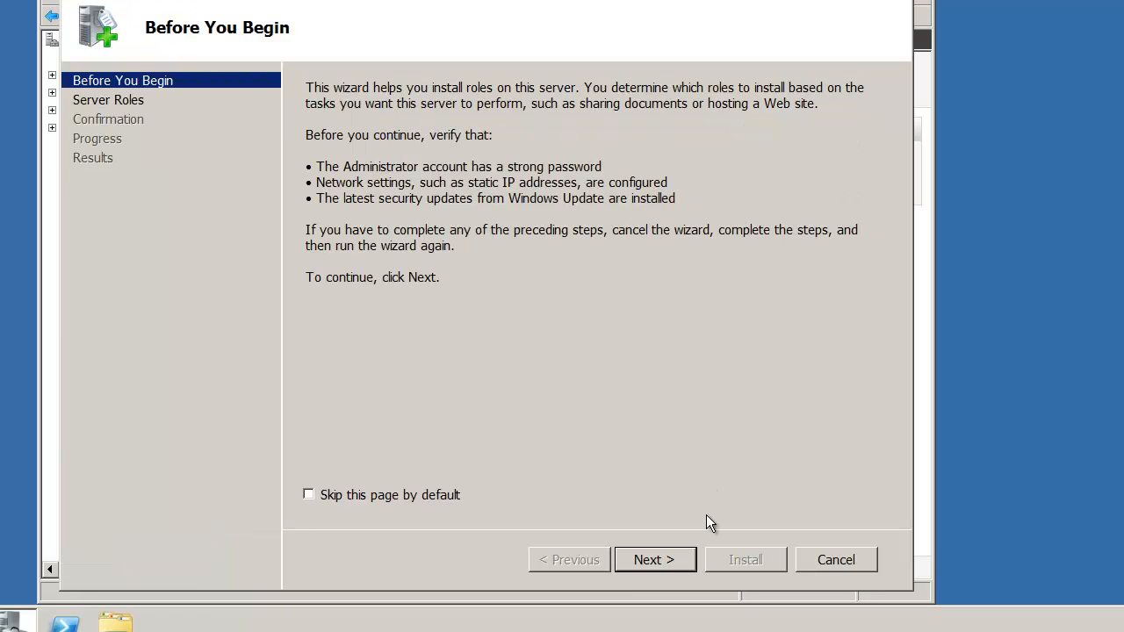
left_click(665, 559)
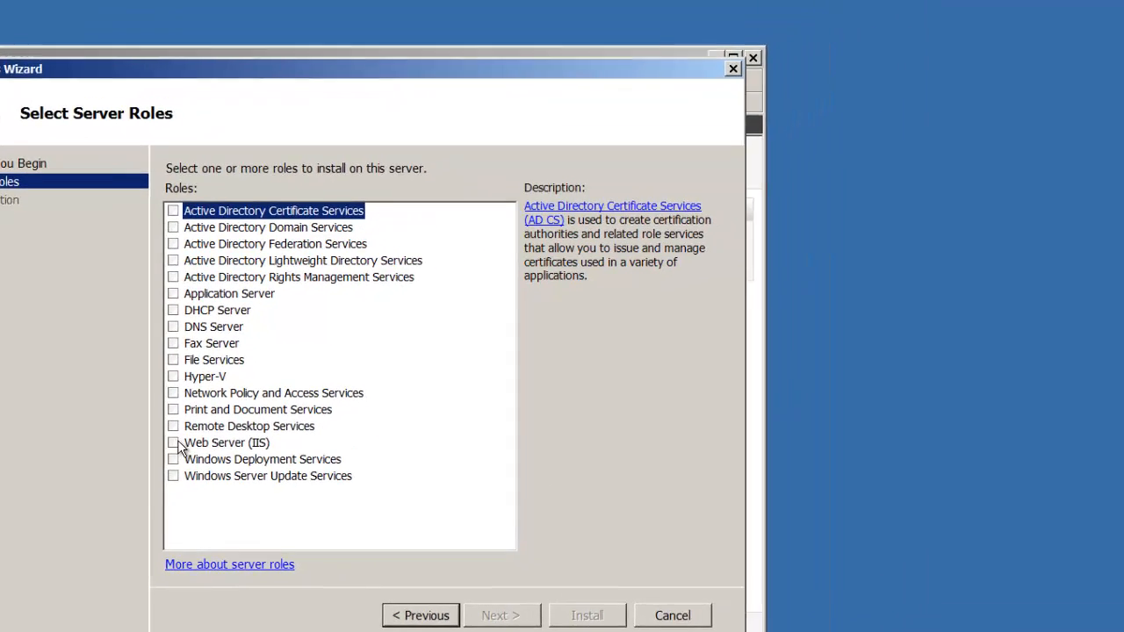
left_click(307, 376)
left_click(126, 466)
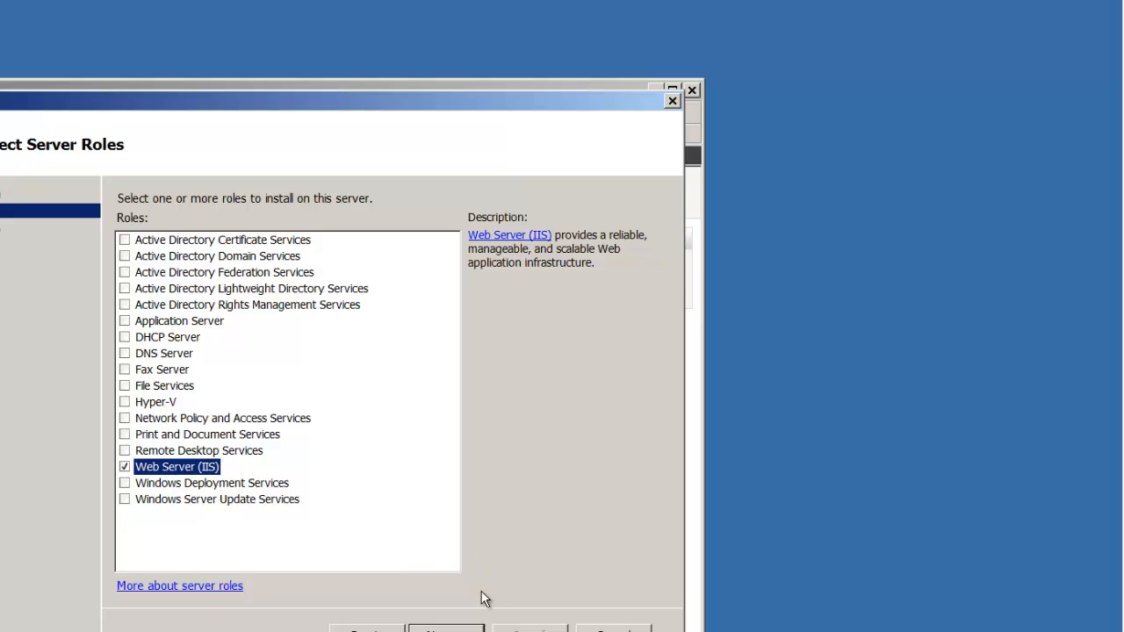
left_click_drag(212, 106, 211, 49)
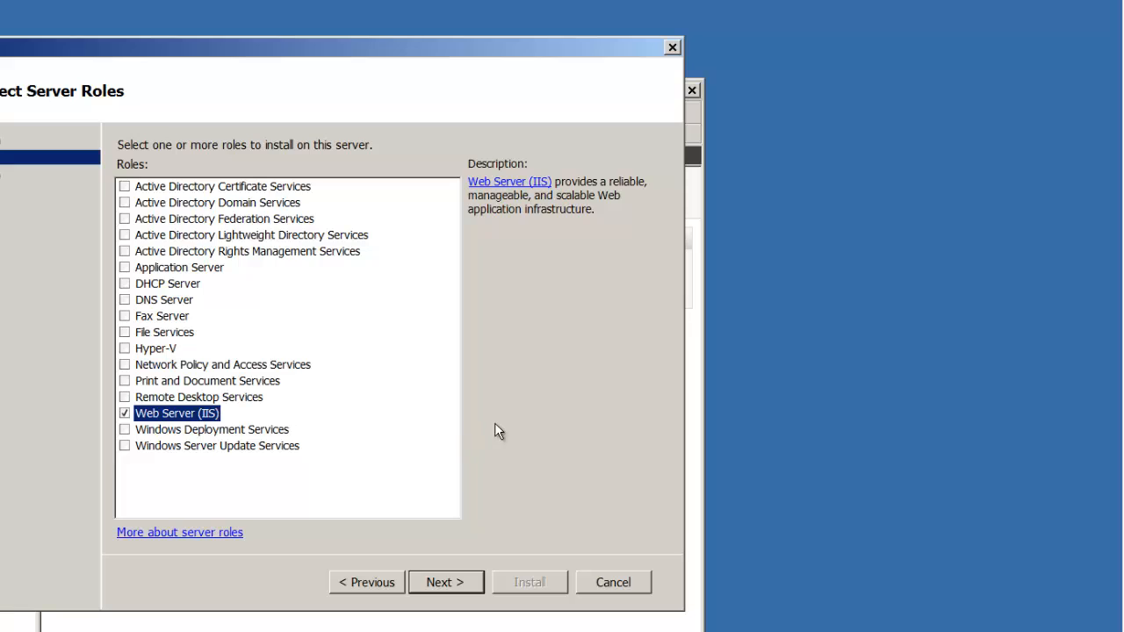
left_click(446, 580)
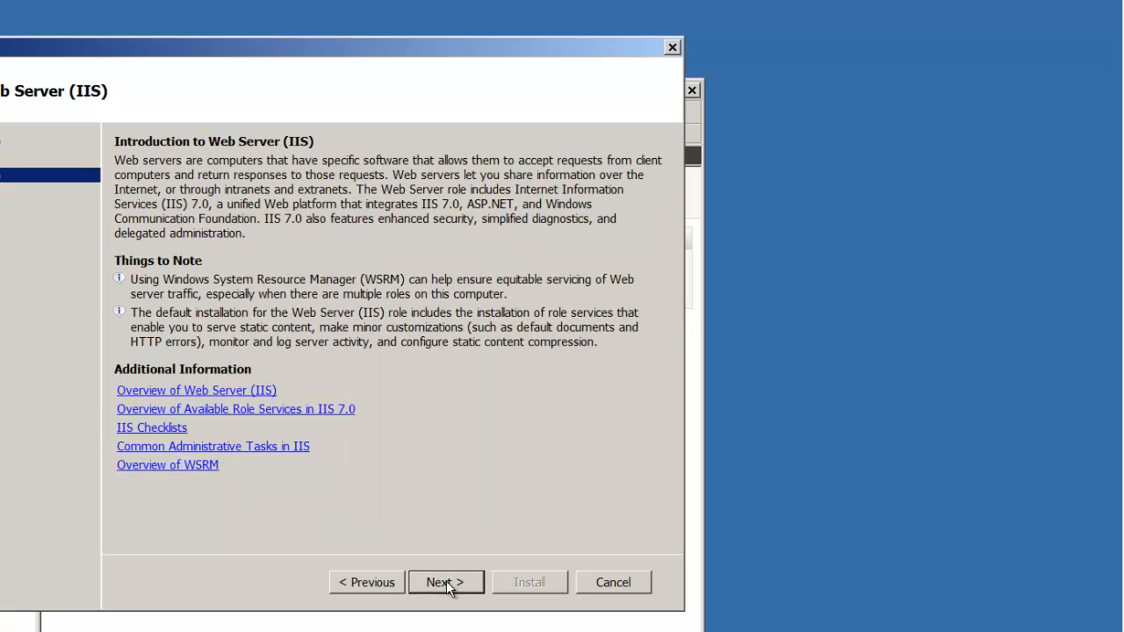
Select ASP.NET with required services, IIS Management Scripts and Tools, Management Service and IIS 6 Management Compatibility.
left_click(446, 580)
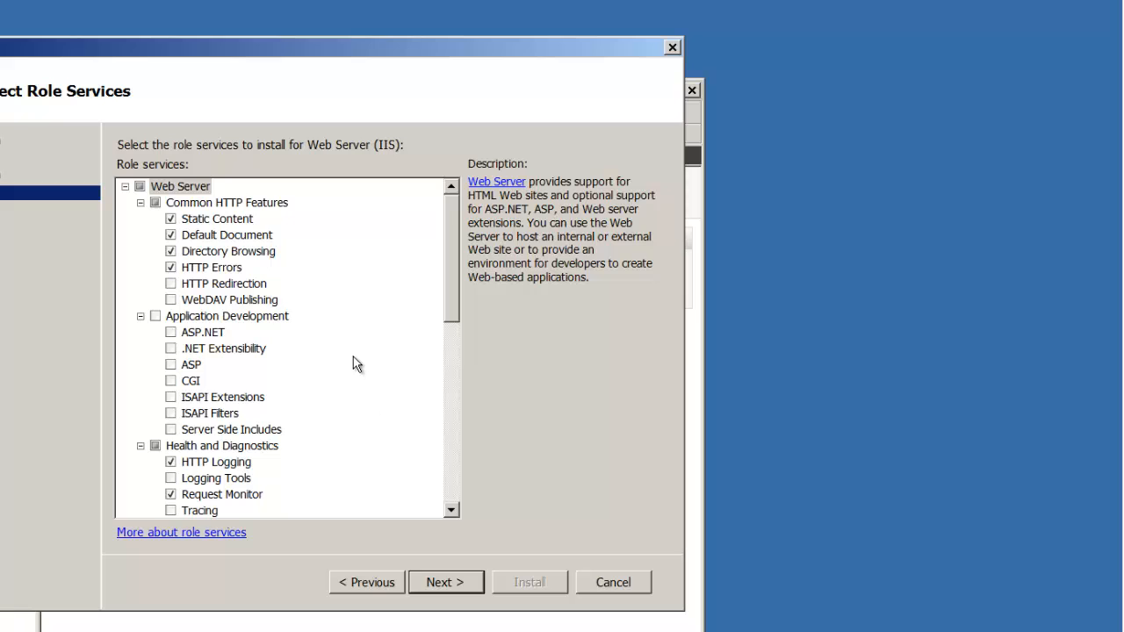
left_click(171, 333)
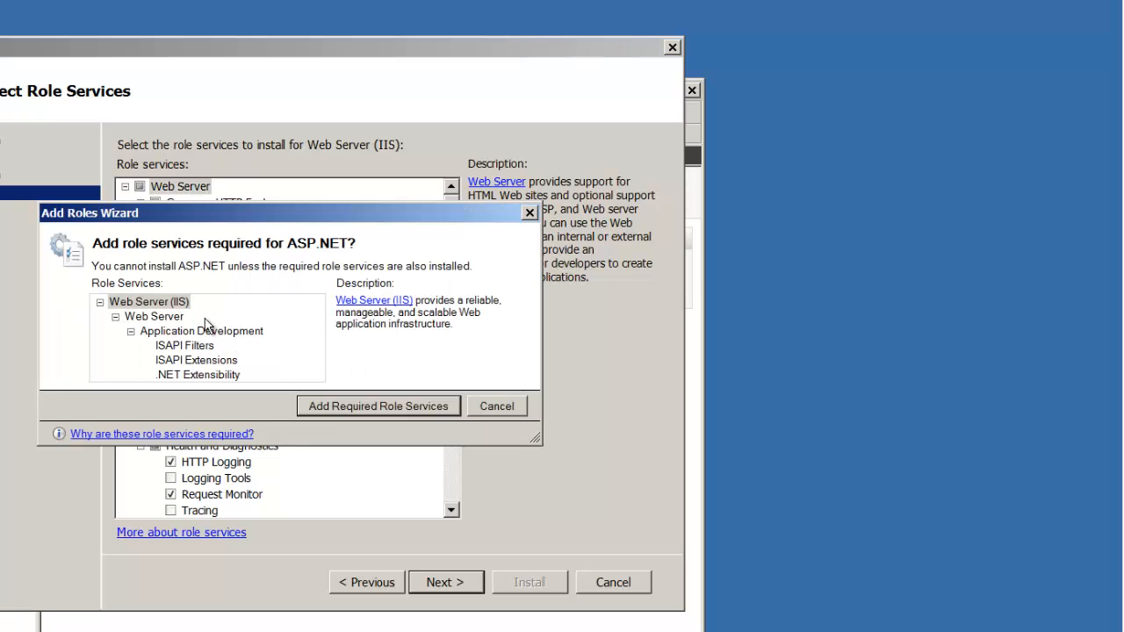
left_click(337, 411)
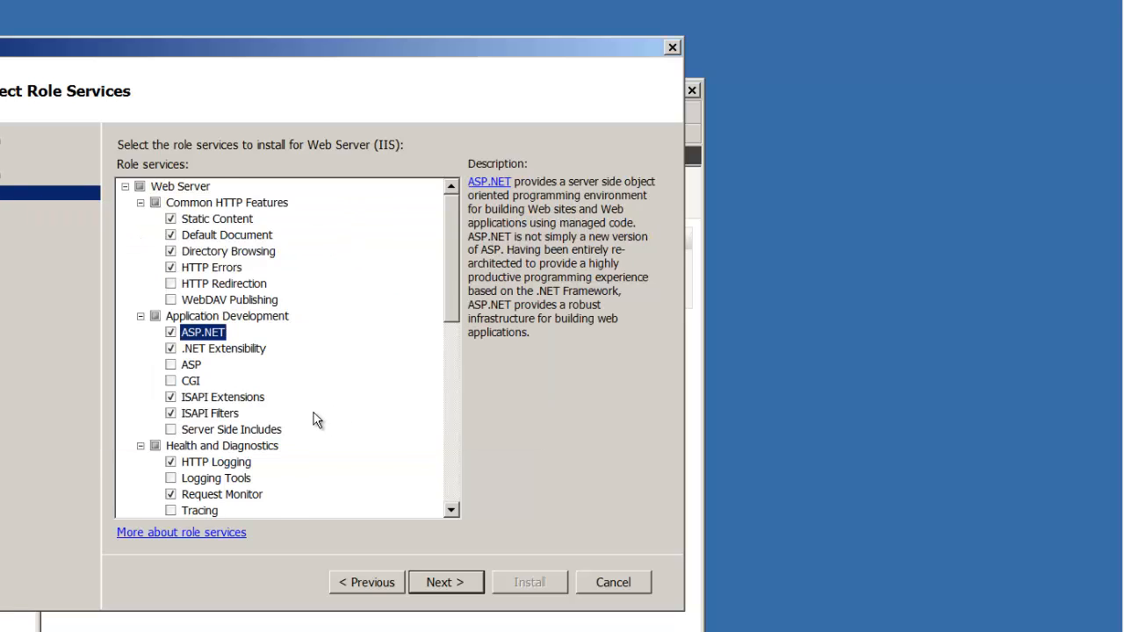
scroll(316, 421, "down", 3)
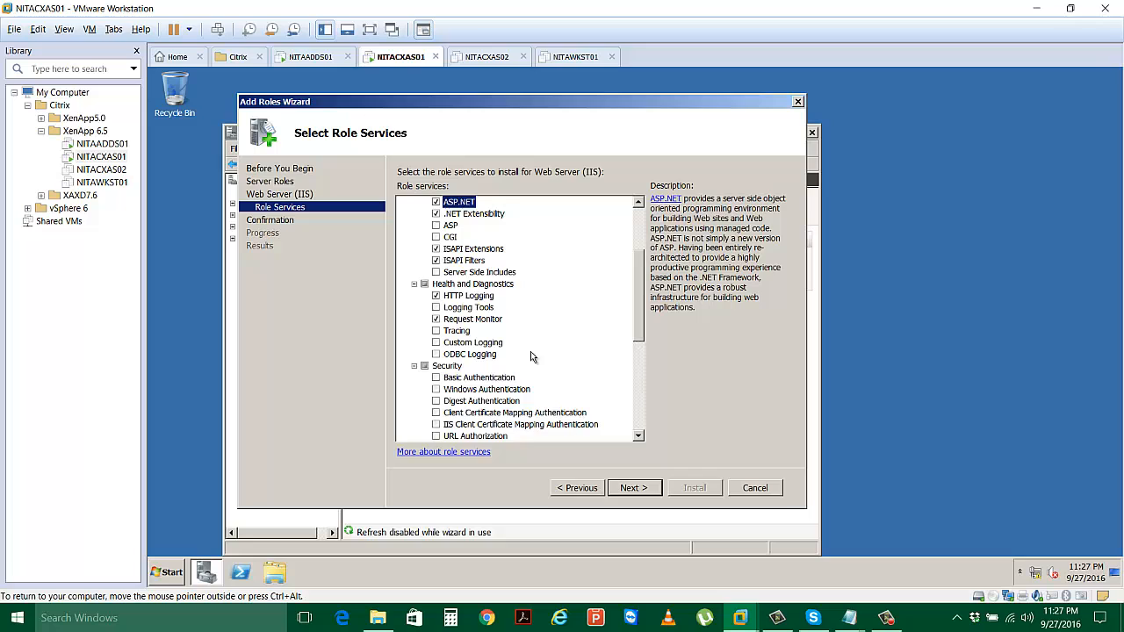
scroll(300, 396, "down", 3)
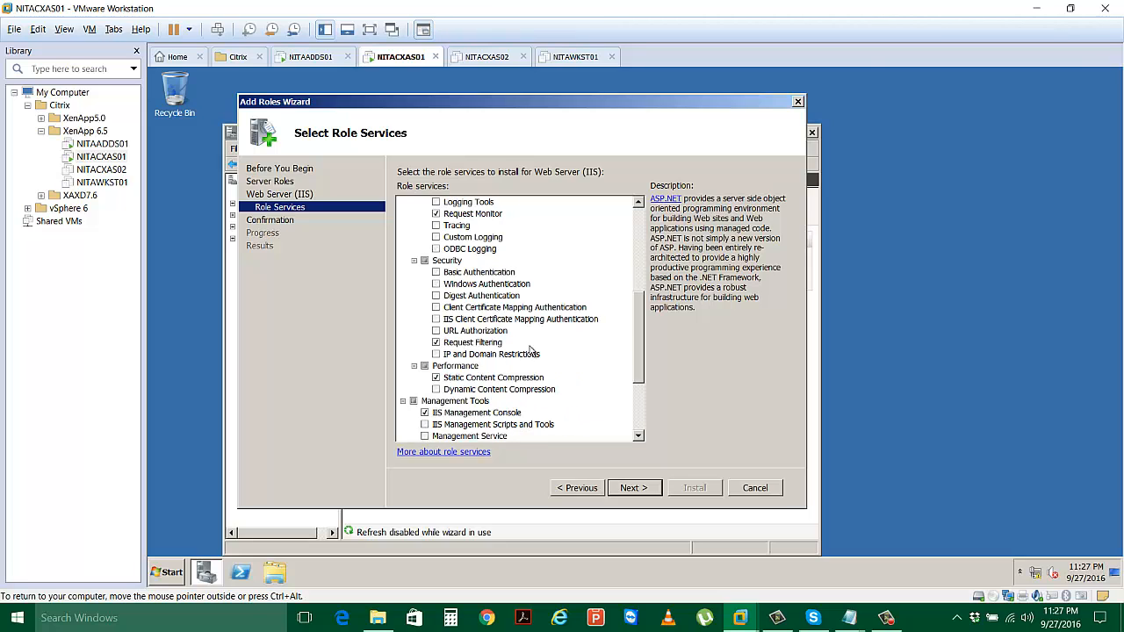
scroll(534, 345, "down", 2)
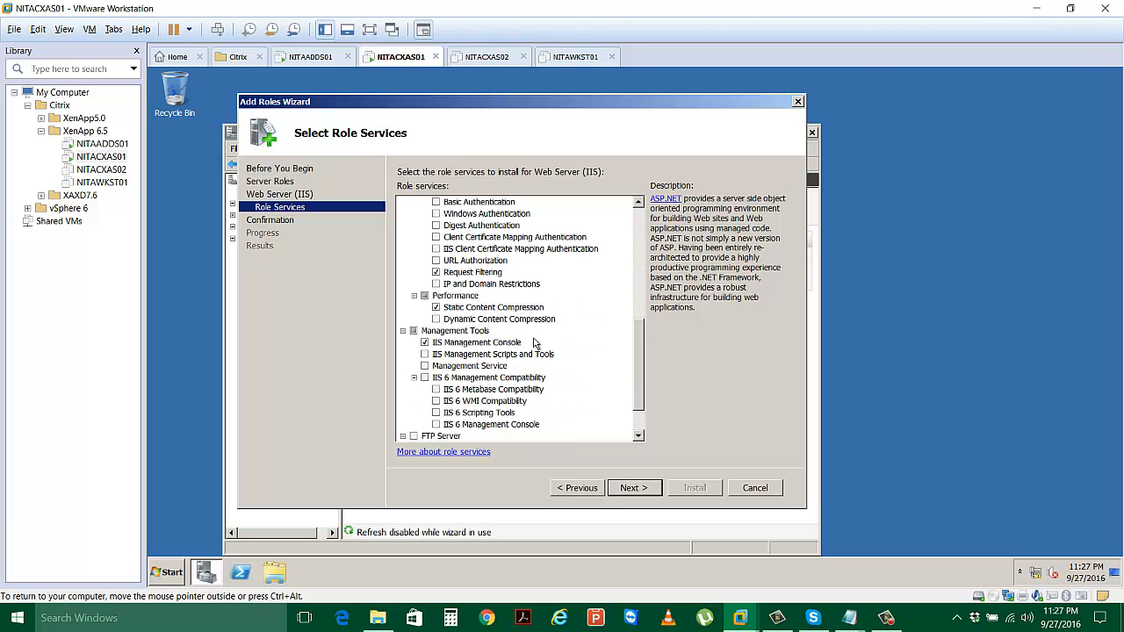
left_click(425, 355)
left_click(425, 366)
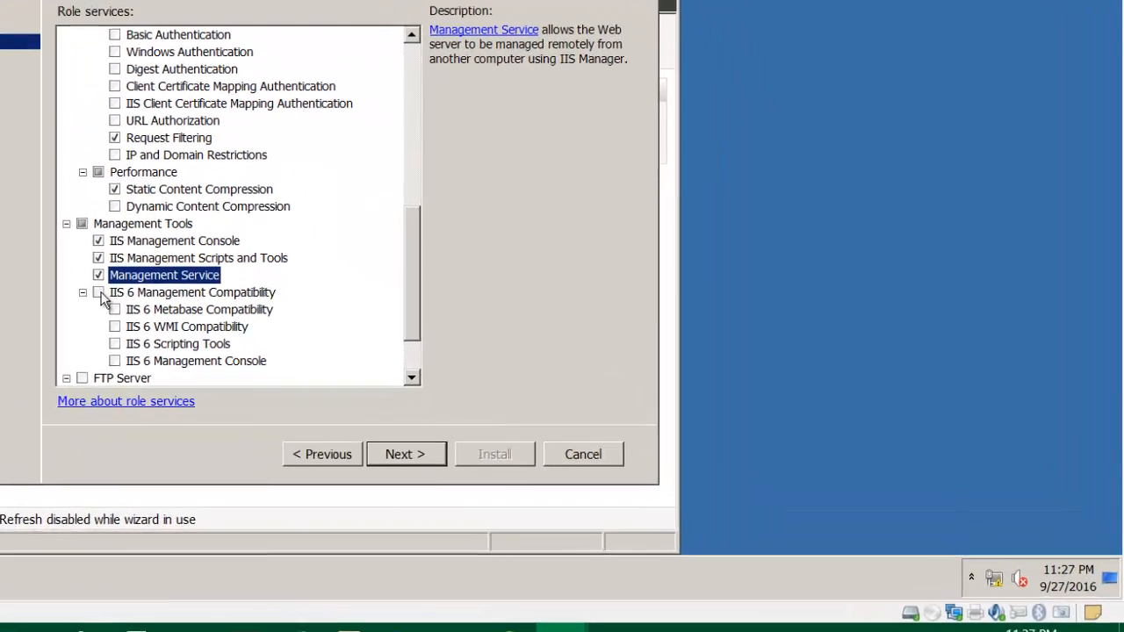
left_click(425, 377)
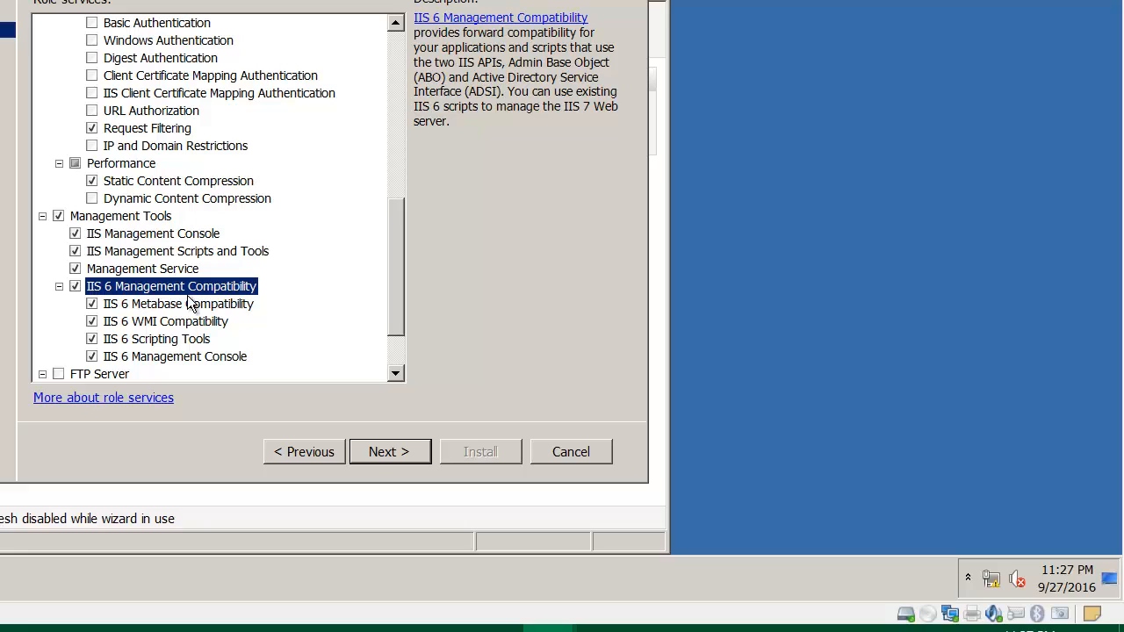
left_click(393, 455)
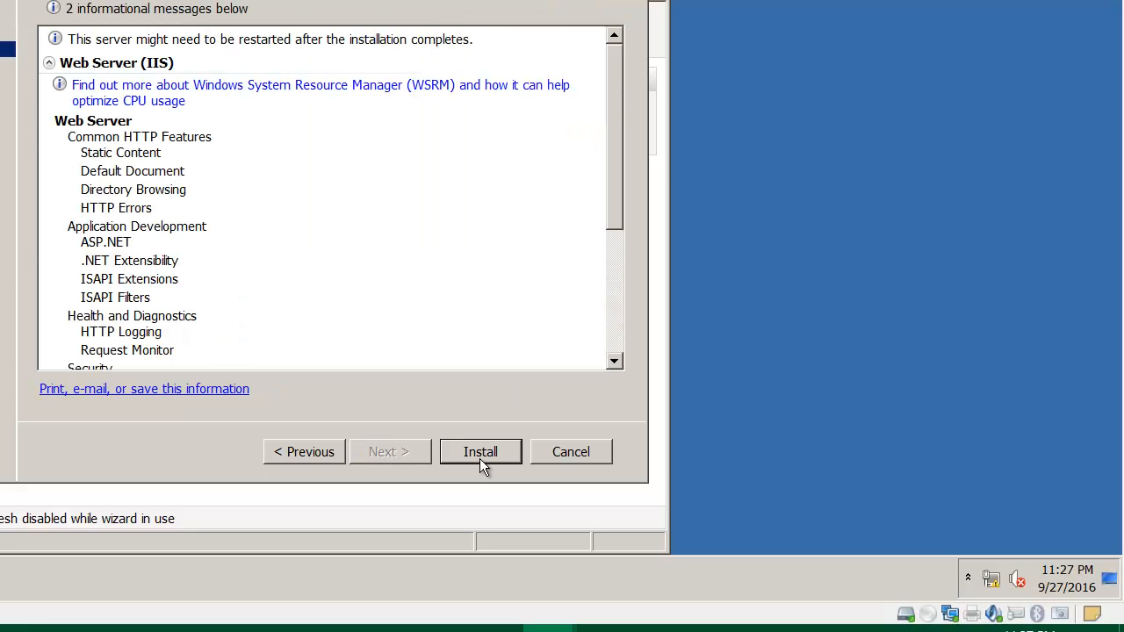
Confirm and begin the Web Server (IIS) role installation on NITACXAS01.
left_click(479, 449)
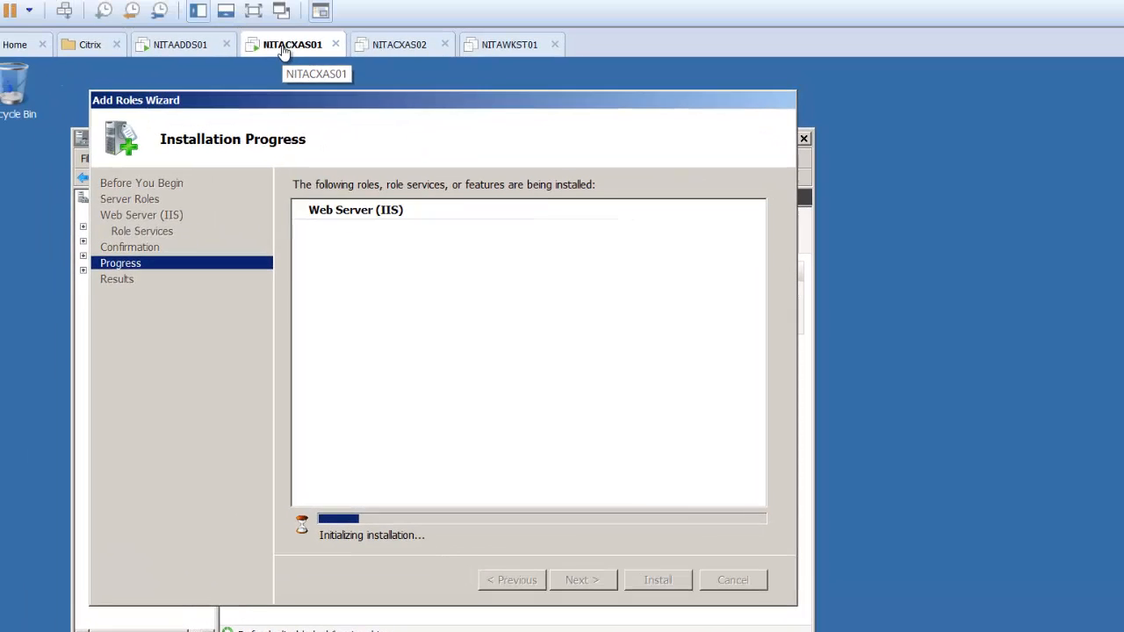
right_click(282, 46)
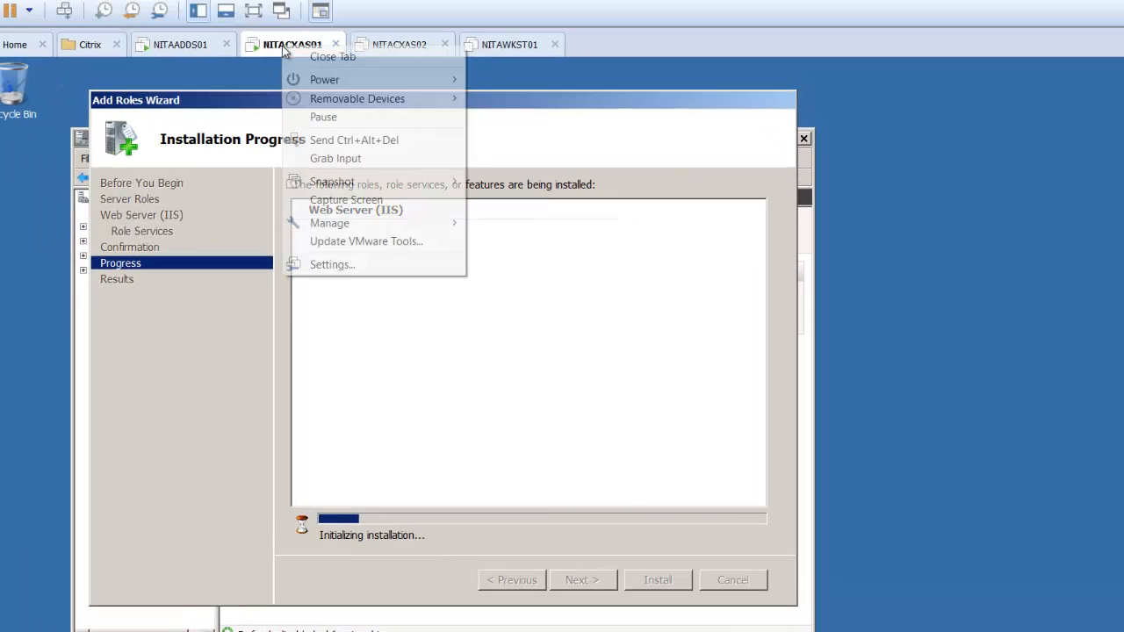
Connect NITACXAS01's CD/DVD drive to the ISO image D:\ISO\Citrix XenApp 6.5.iso.
left_click(348, 266)
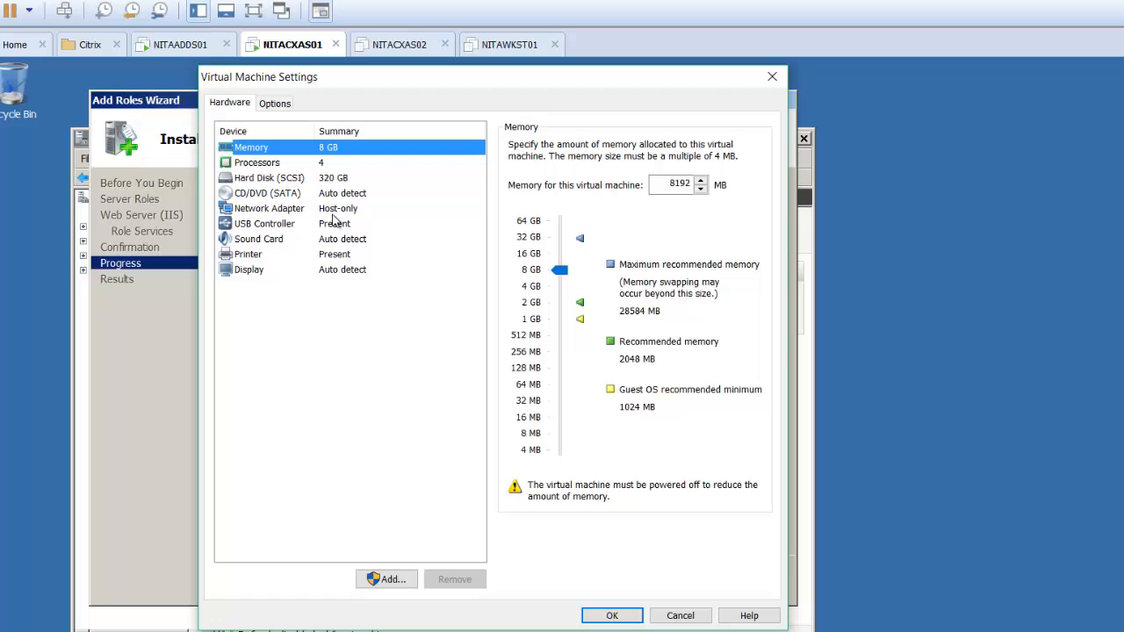
left_click(335, 198)
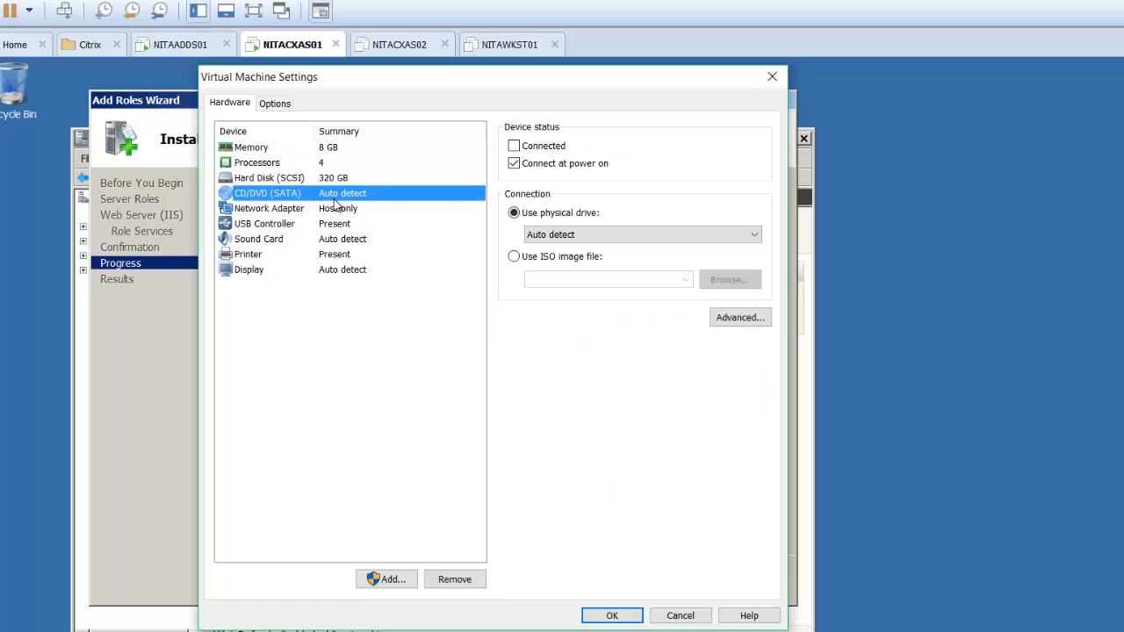
left_click(515, 148)
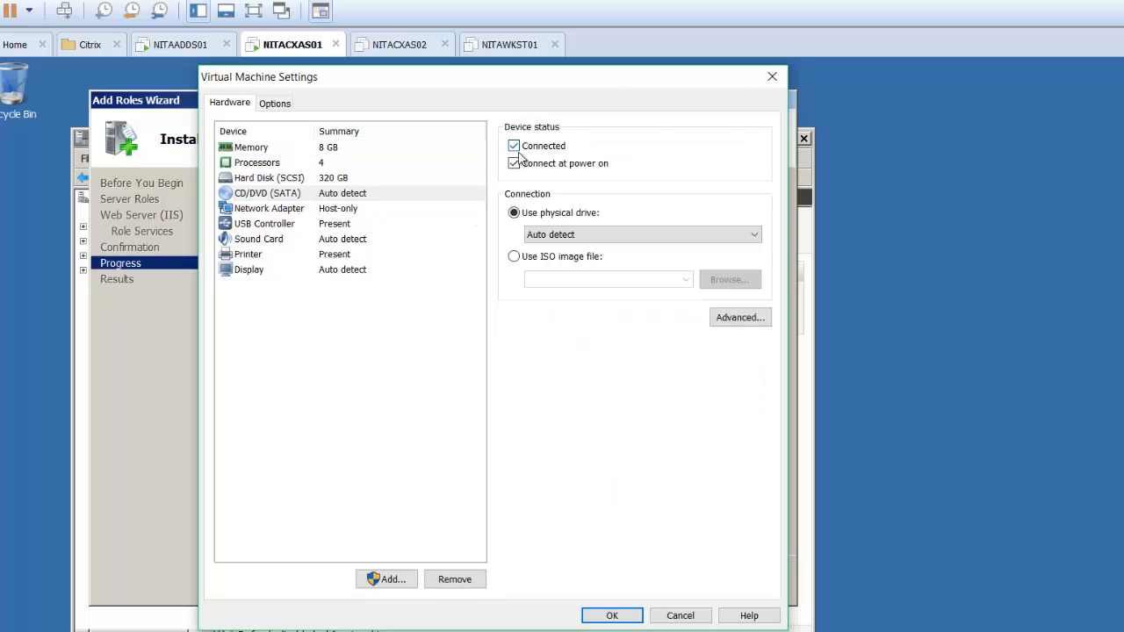
left_click(513, 256)
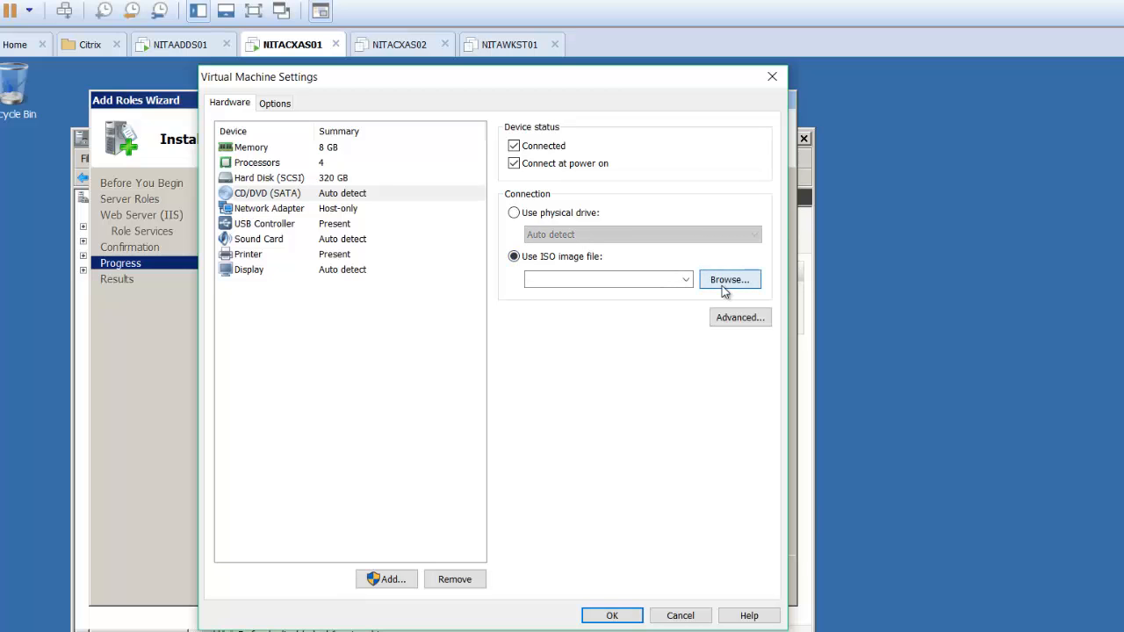
left_click(722, 286)
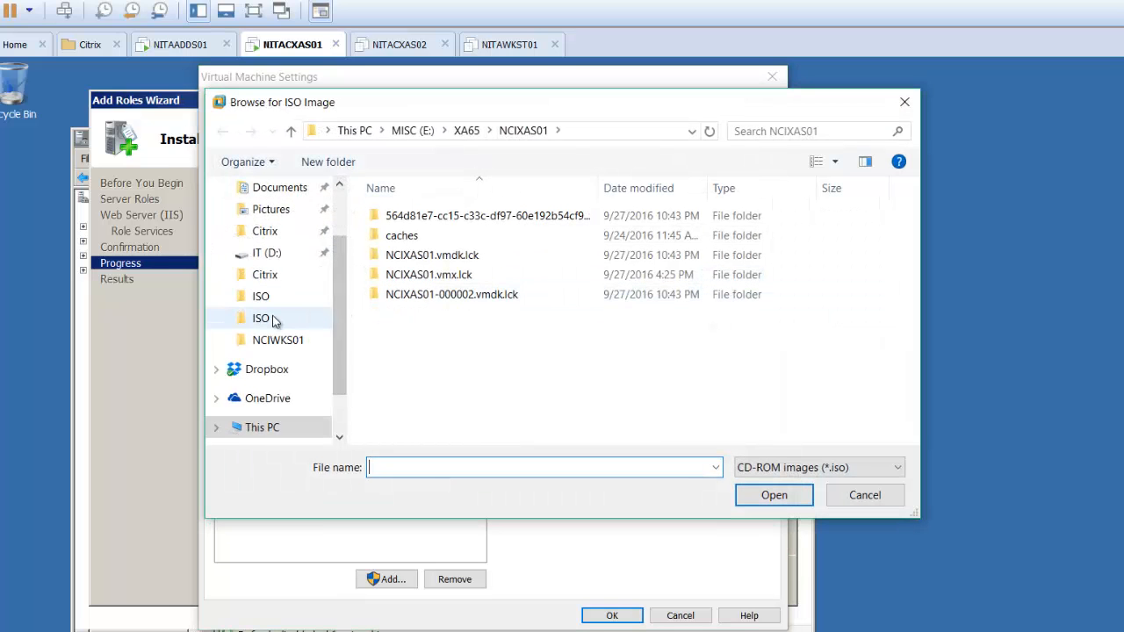
left_click(273, 320)
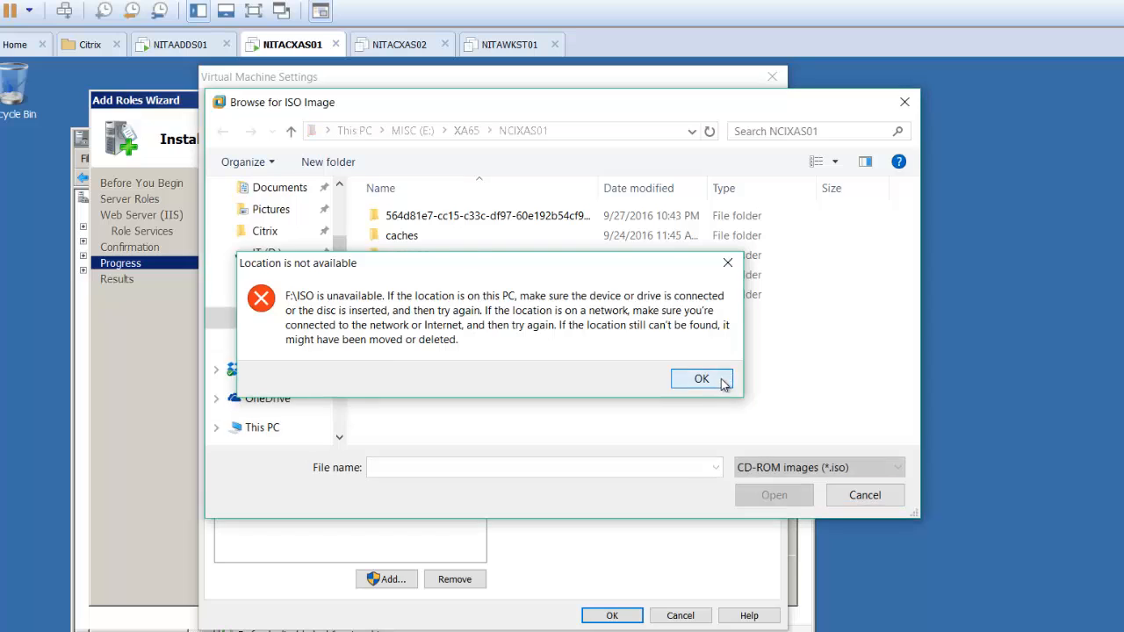
left_click(721, 377)
left_click(291, 301)
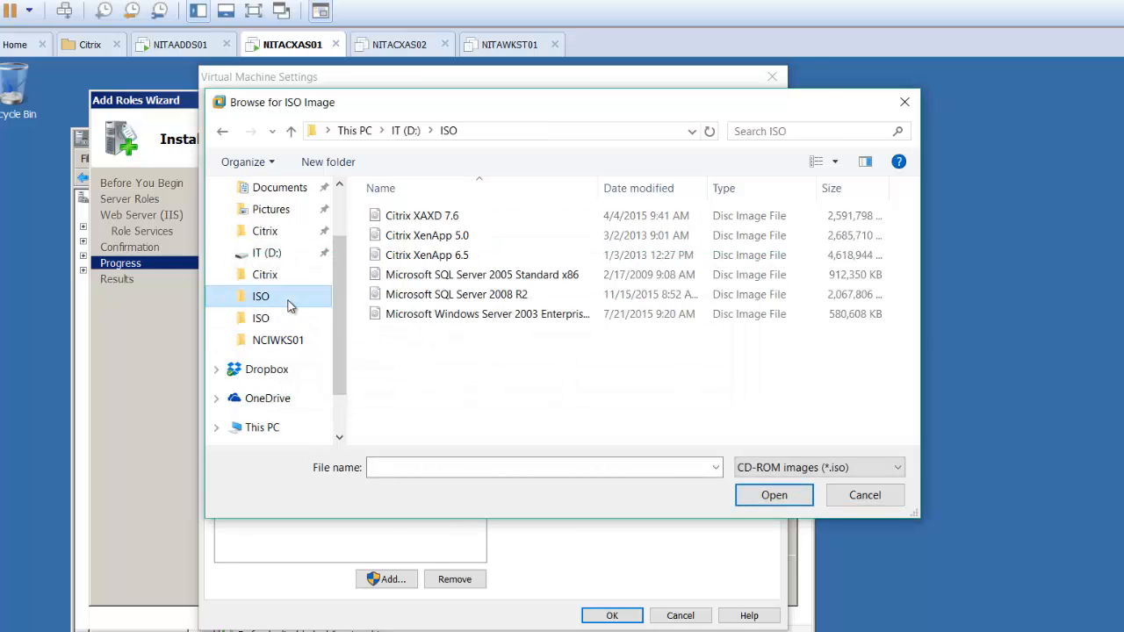
double_click(466, 261)
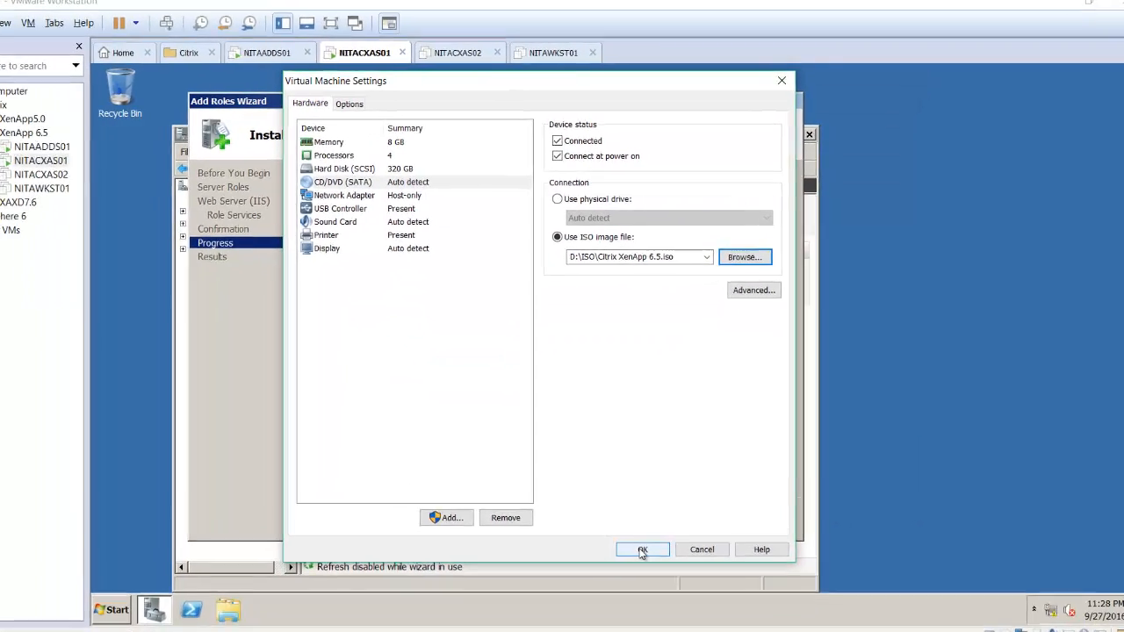
left_click(642, 550)
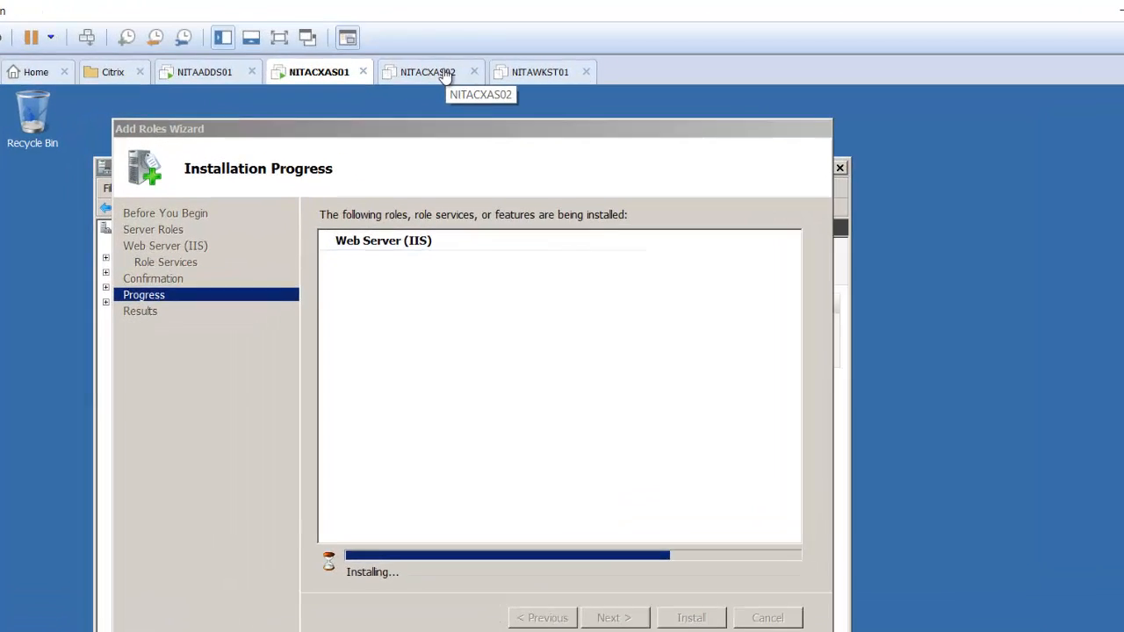
Close the XenApp disc's AutoPlay prompt on NITACXAS01, then show the NITACXAS02 summary.
left_click(497, 57)
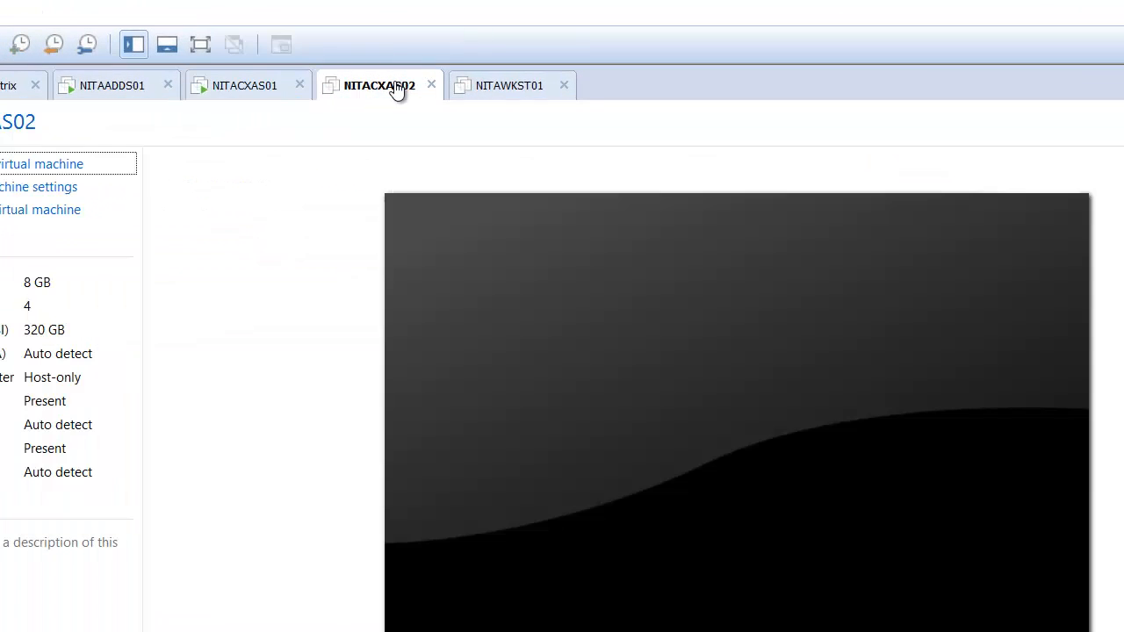
left_click(262, 93)
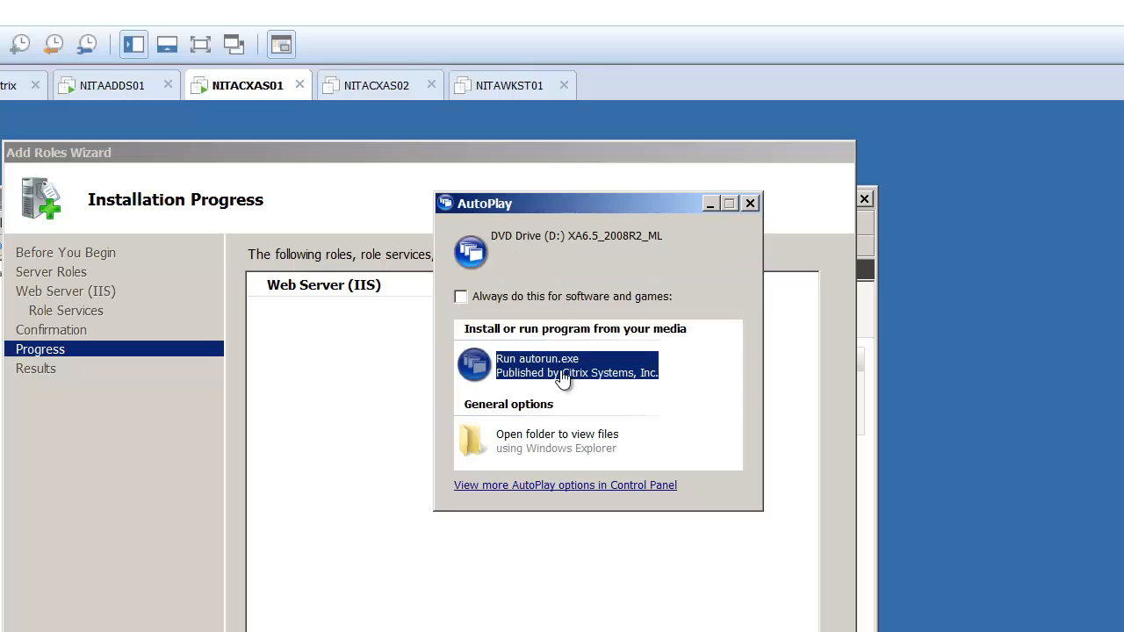
left_click(750, 204)
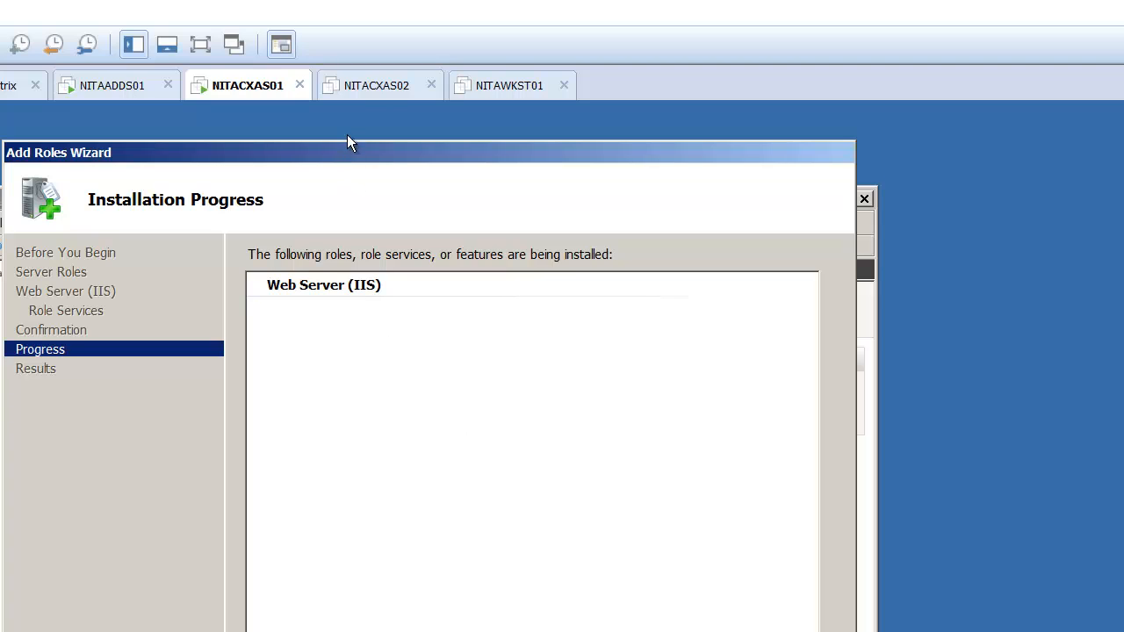
left_click(382, 95)
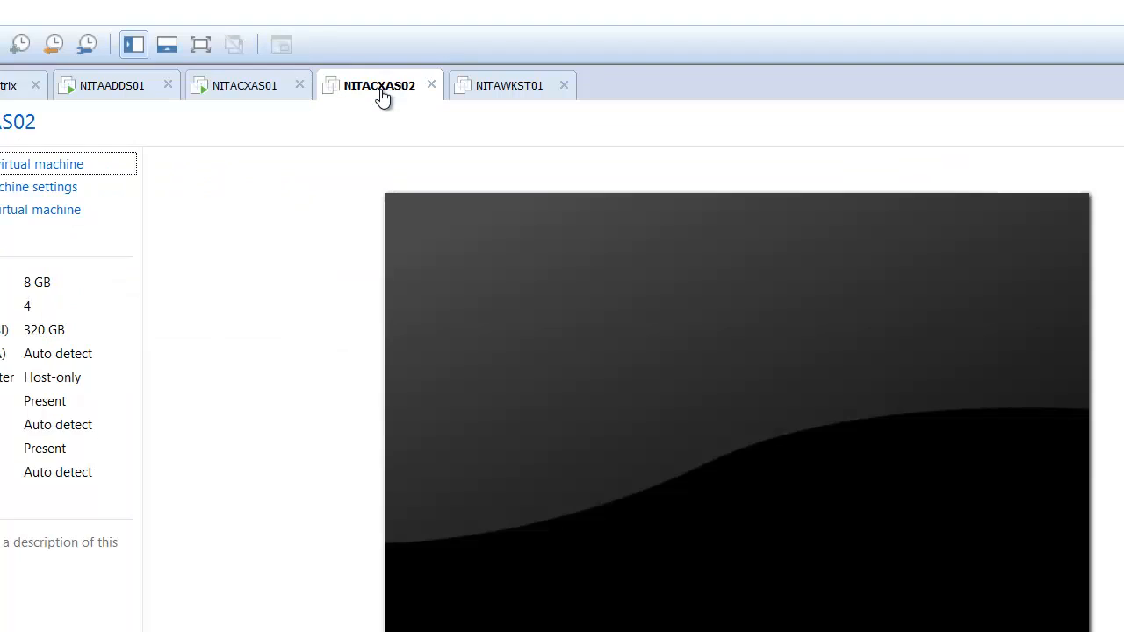
Power on NITACXAS02, answer the sata0:1 device prompt, and return to NITACXAS01.
left_click(58, 172)
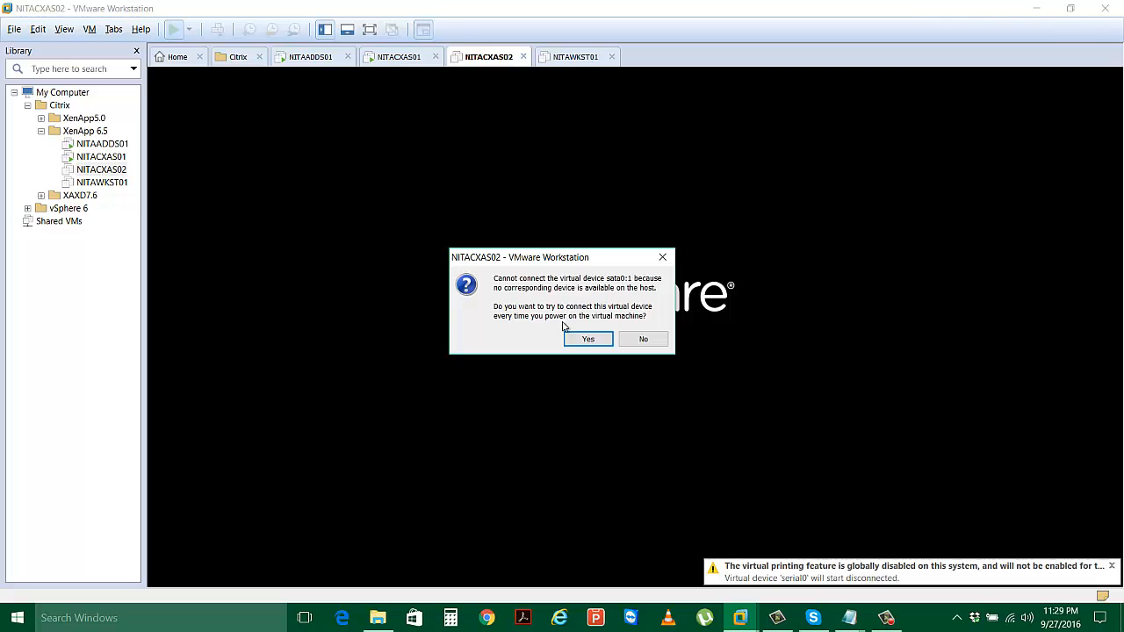
left_click(585, 339)
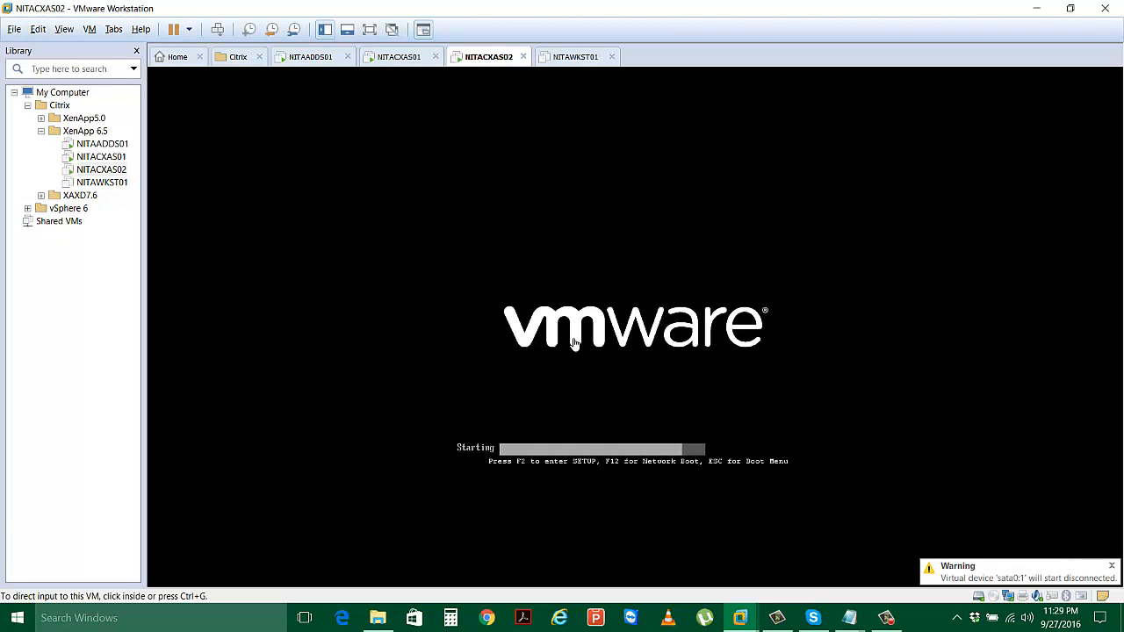
left_click(397, 60)
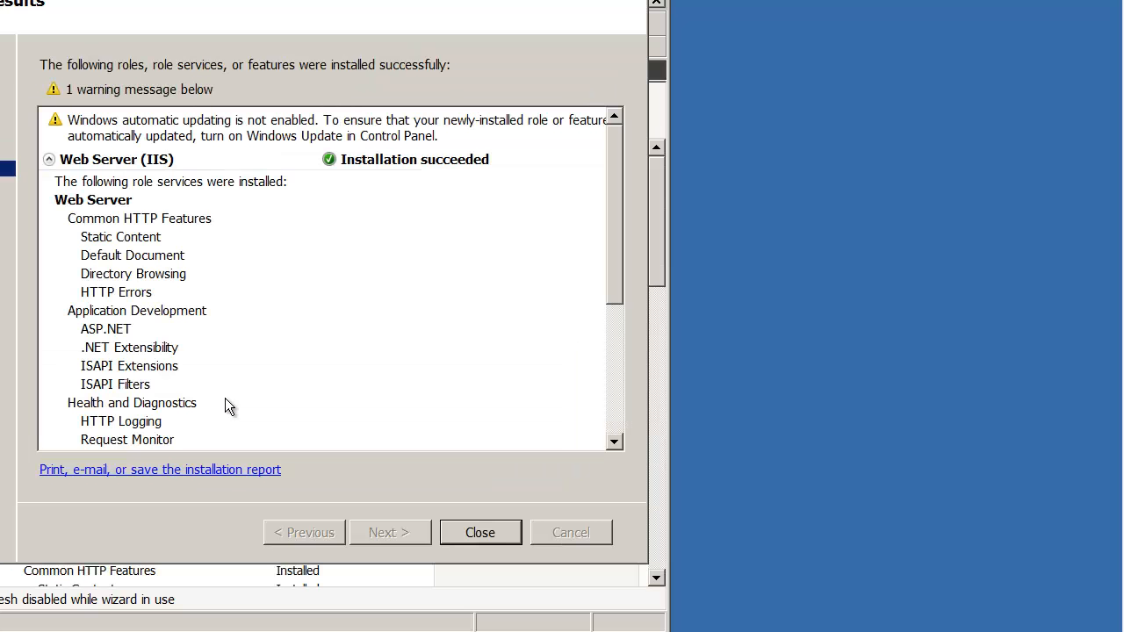
Close the completed Add Roles Wizard (IIS, 27 role services), then close Server Manager.
left_click(481, 533)
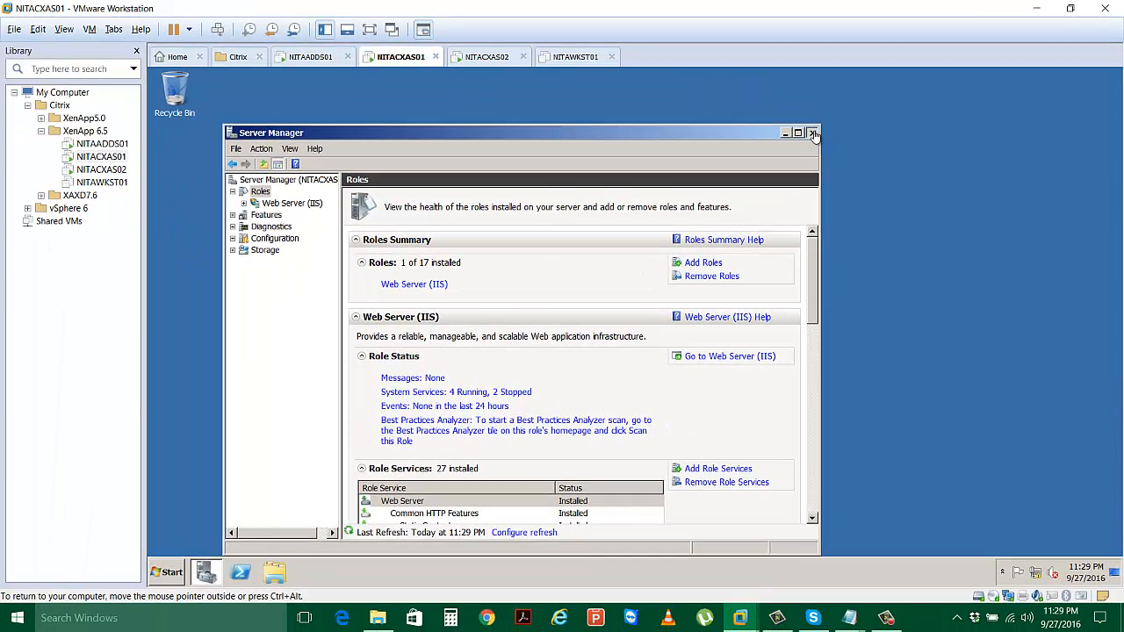
left_click(813, 134)
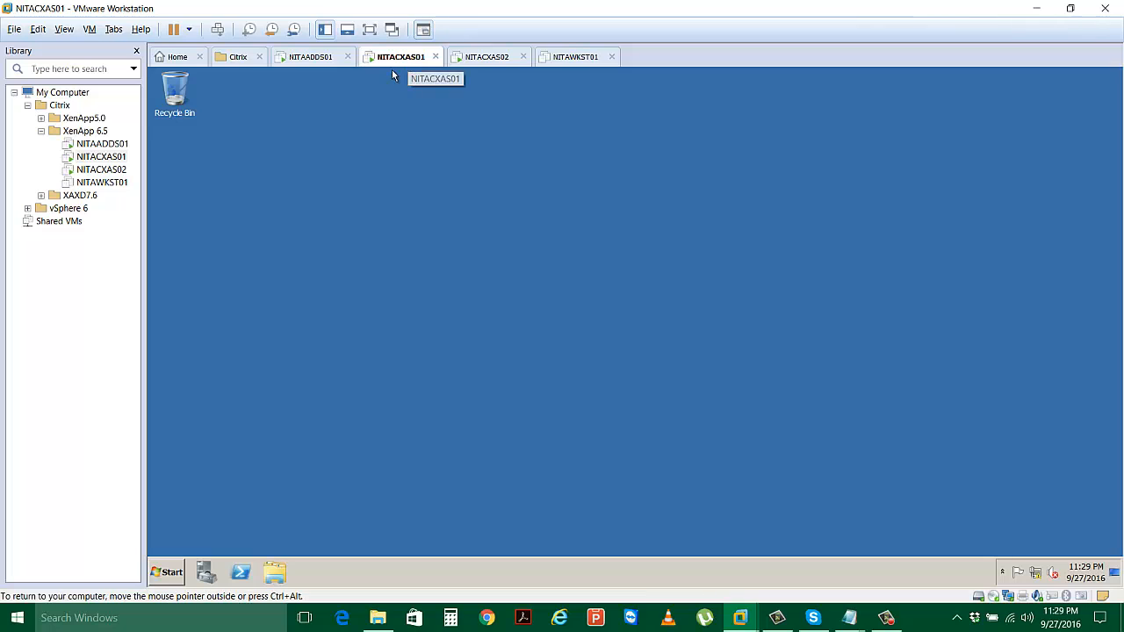
Restart NITACXAS01 from the Start menu with 'Application: Installation (Planned)' as the reason.
left_click(172, 573)
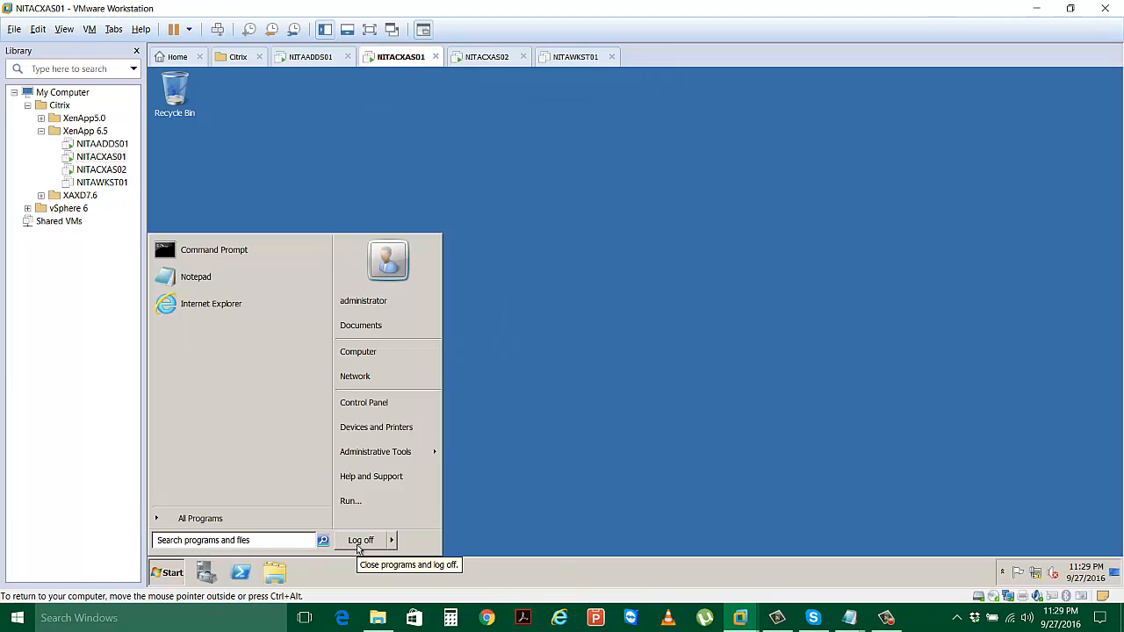
mouse_move(392, 544)
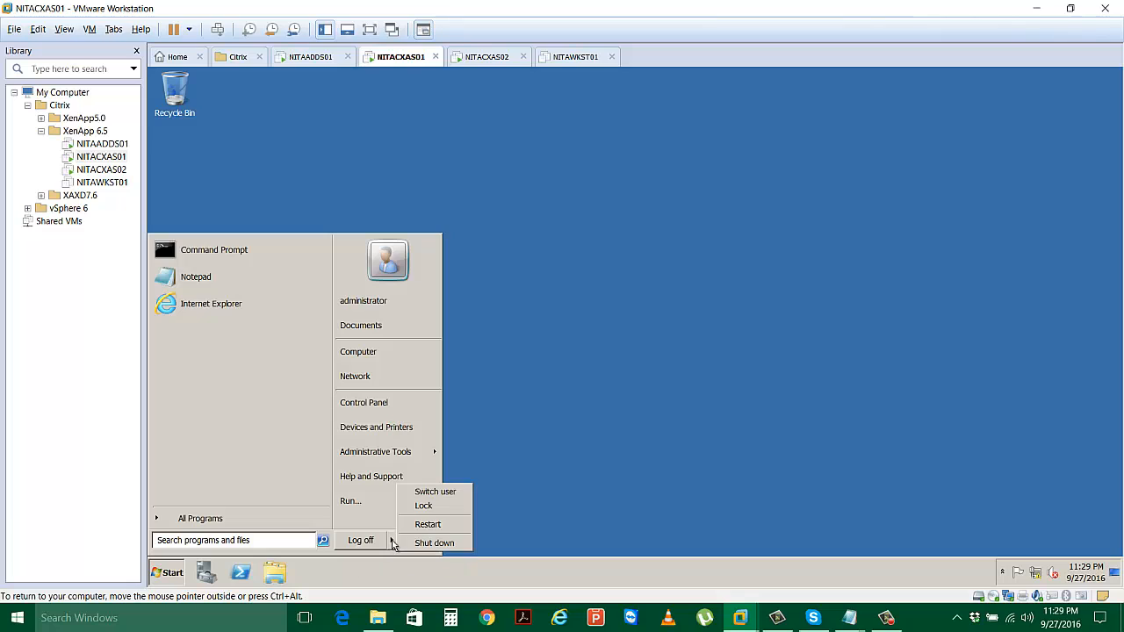
left_click(436, 525)
left_click(648, 283)
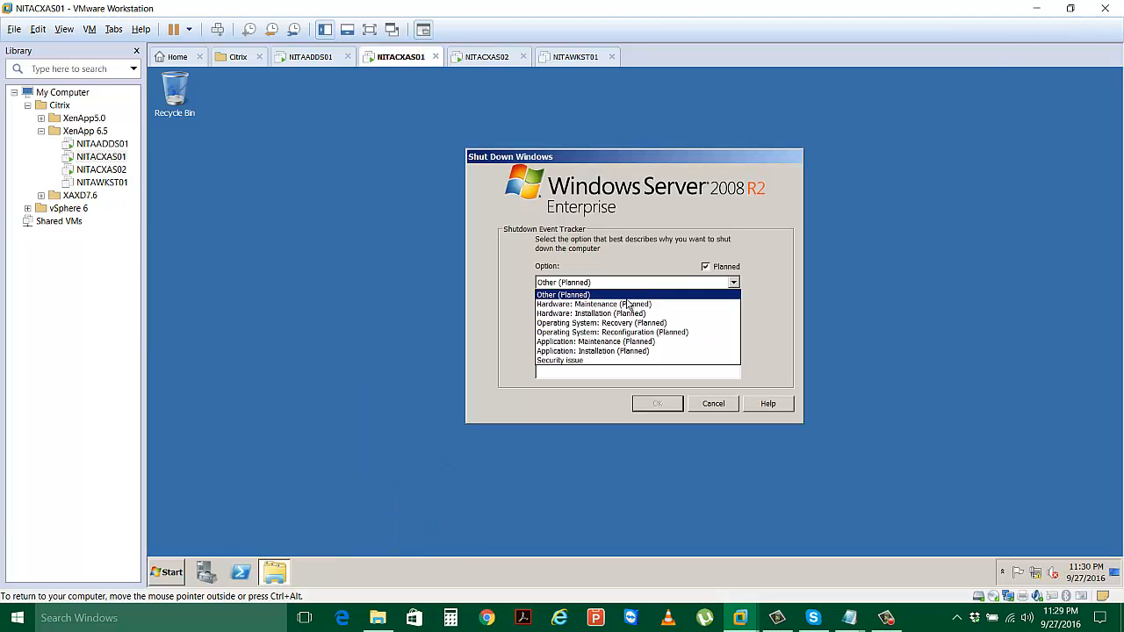
left_click(629, 353)
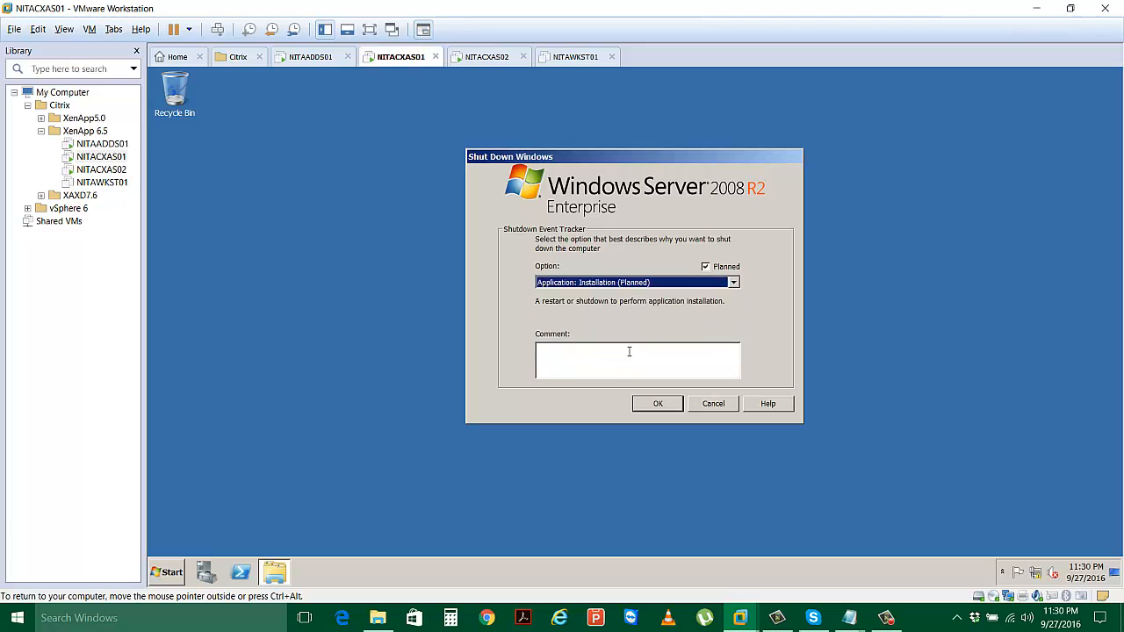
left_click(659, 403)
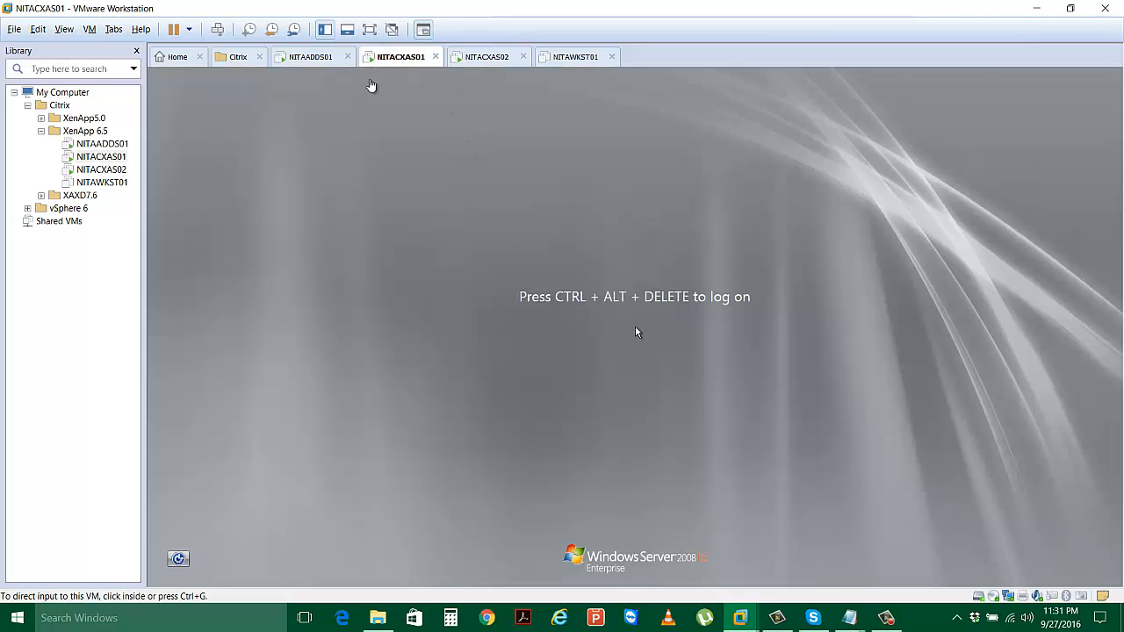
Send Ctrl+Alt+Del to NITACXAS01 and sign in with the domain administrator password.
left_click(217, 29)
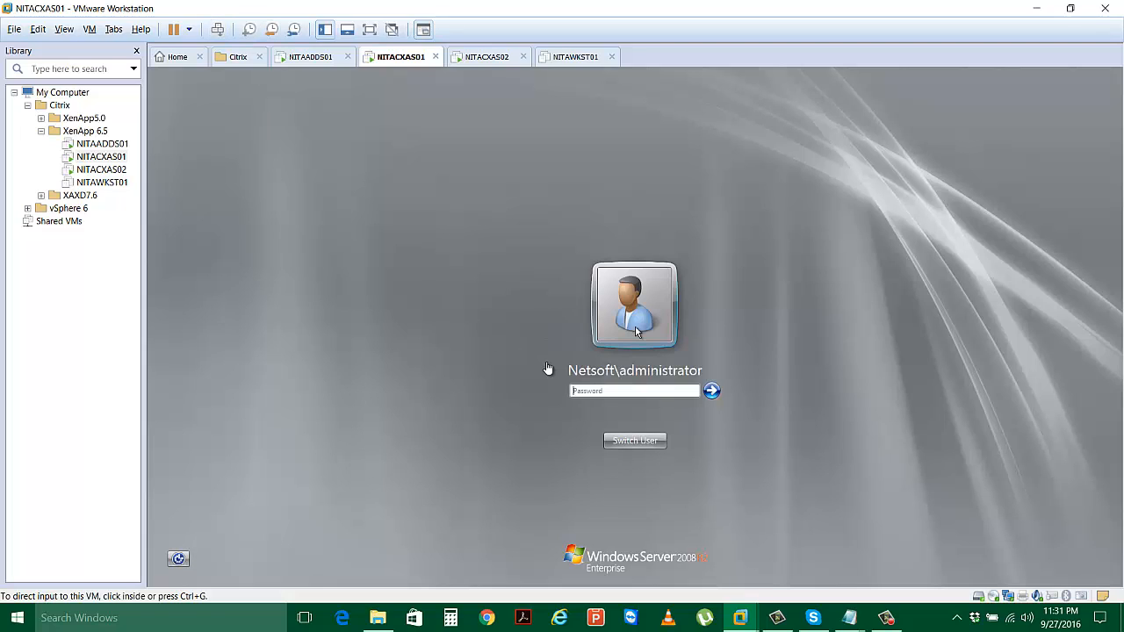
left_click(598, 393)
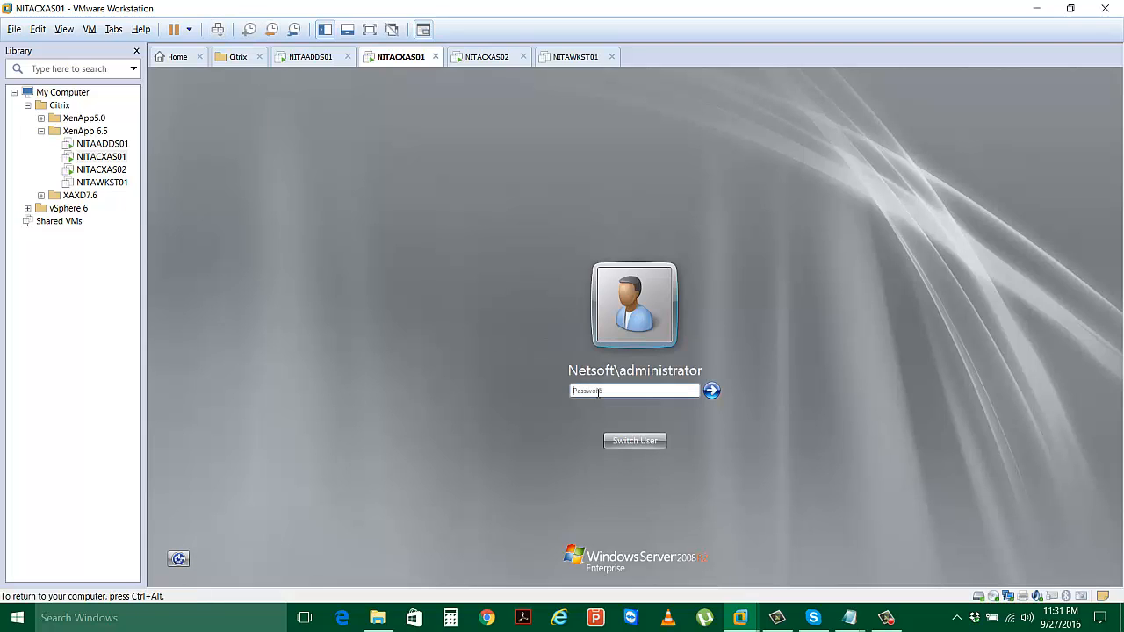
type("••••••••")
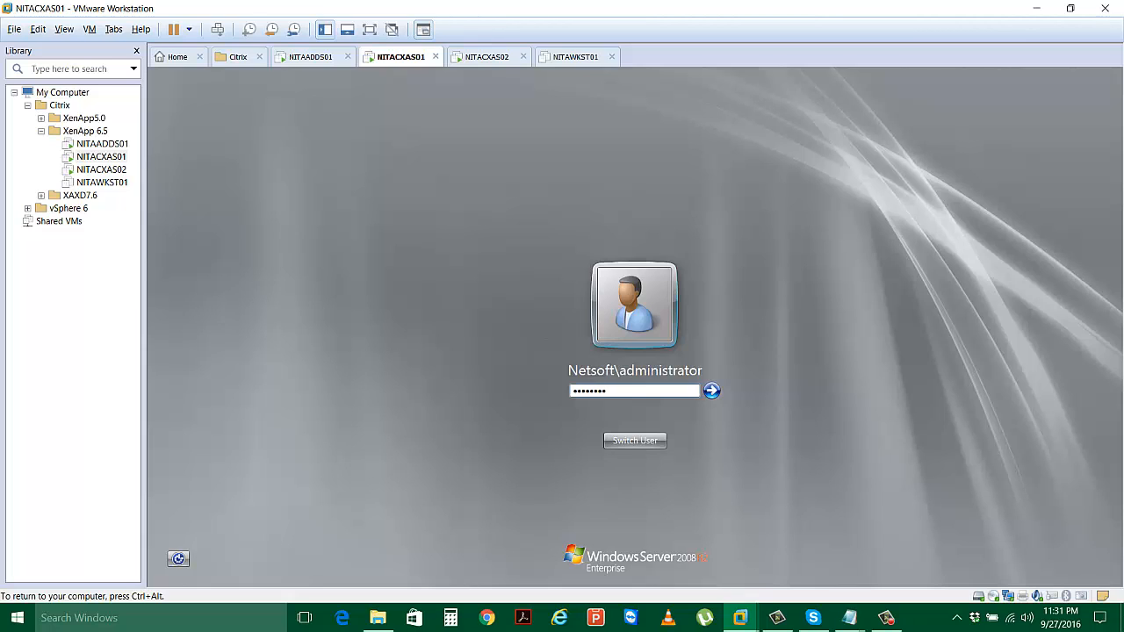
key("Return")
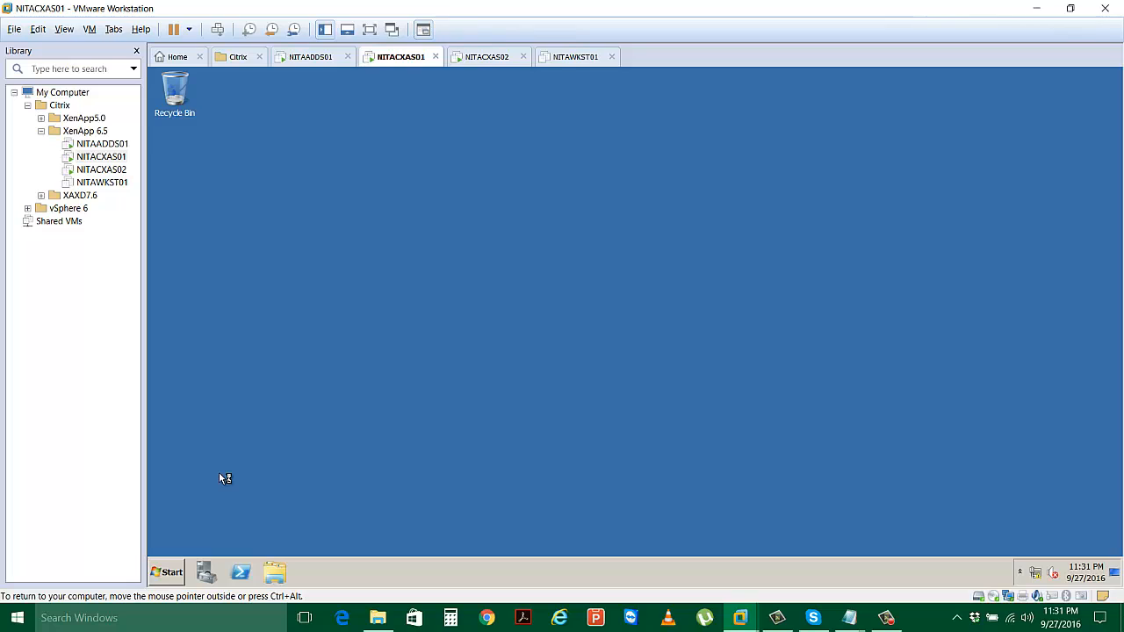
Open the XenApp DVD Drive (D:) from Computer, closing Initial Configuration Tasks.
left_click(171, 570)
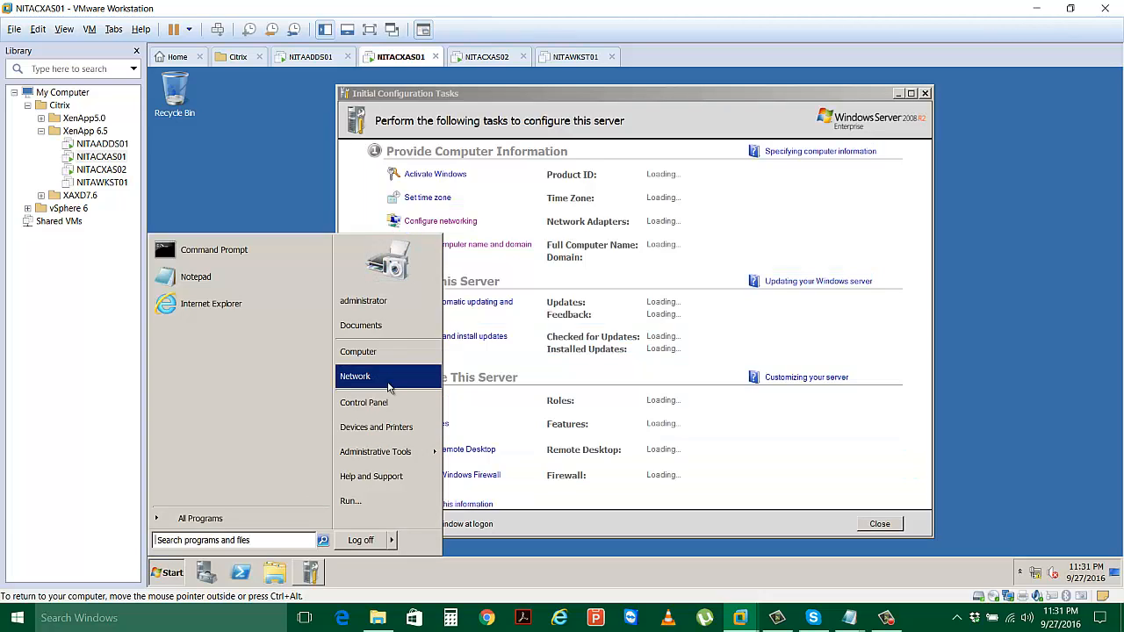
left_click(363, 351)
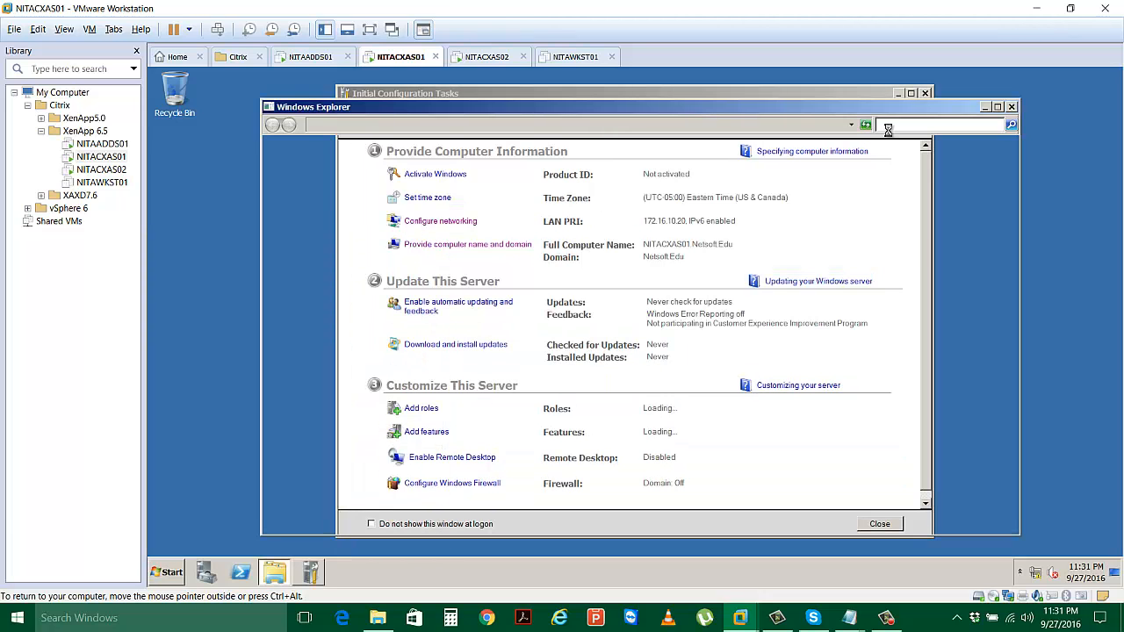
left_click(925, 94)
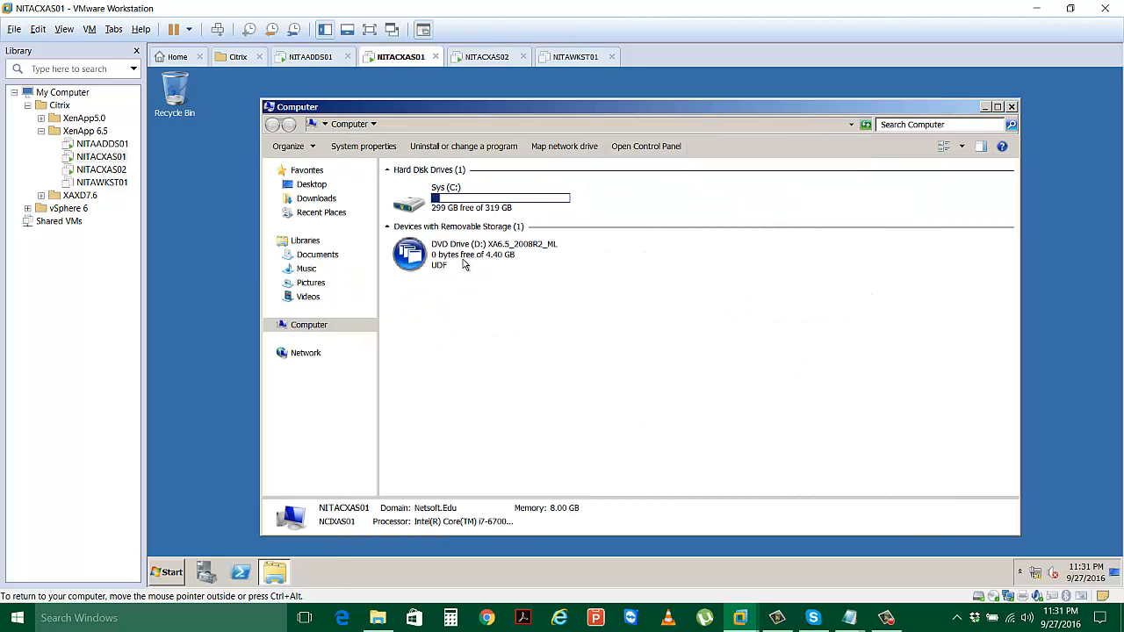
left_click(465, 264)
right_click(465, 259)
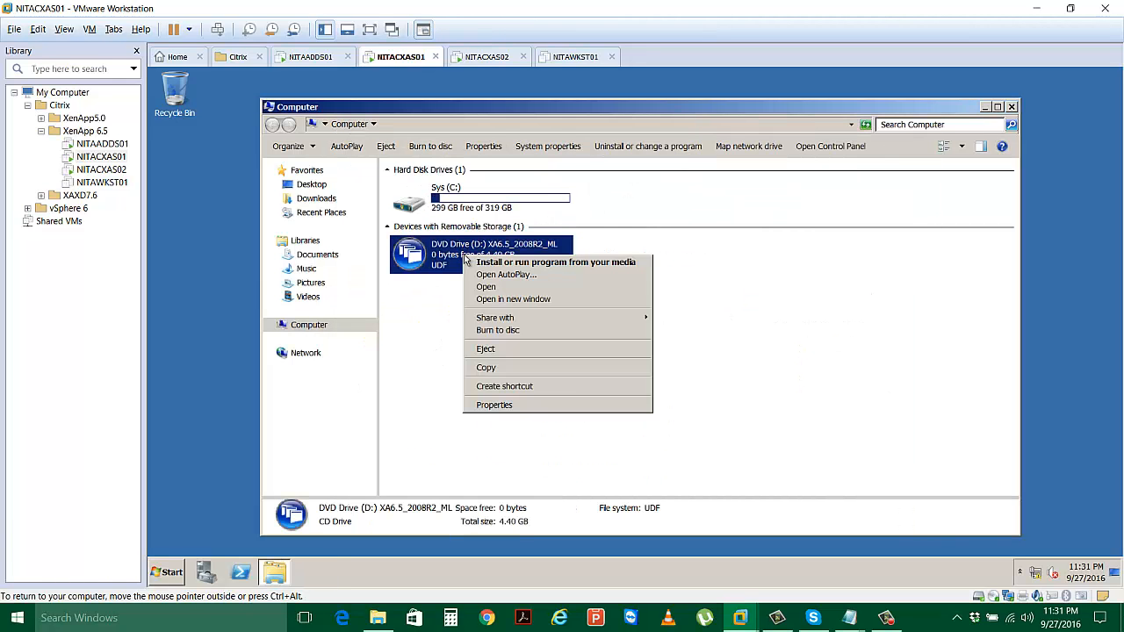
left_click(485, 287)
Browse to Support\JSharp20_SE on the DVD and launch the vjredist64 installer.
scroll(498, 303, "down", 4)
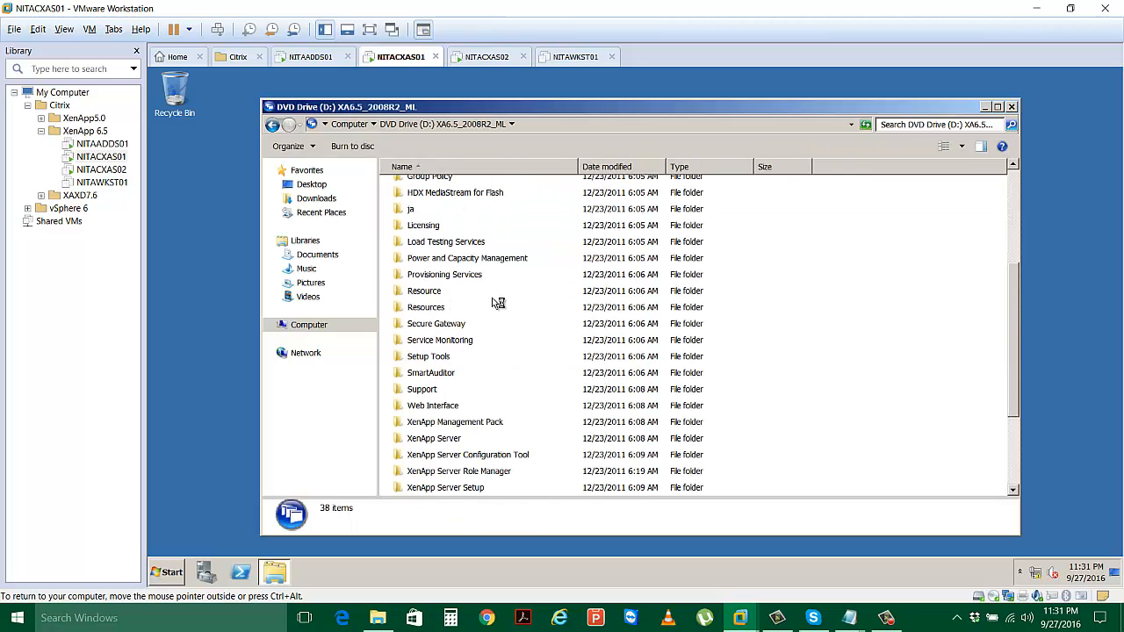
left_click(428, 391)
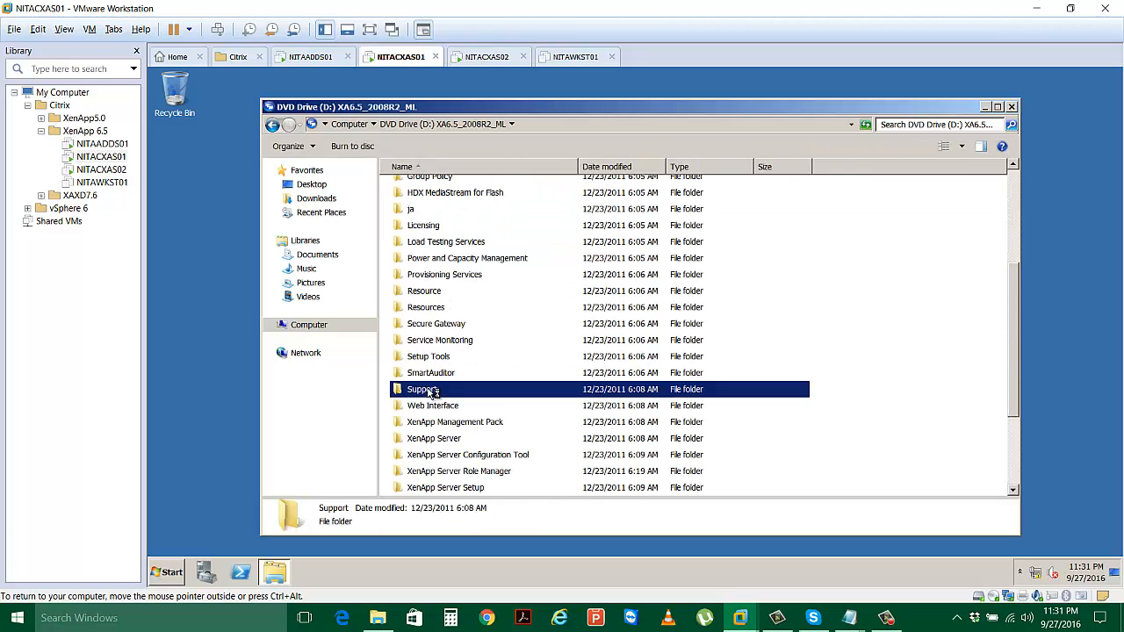
double_click(429, 391)
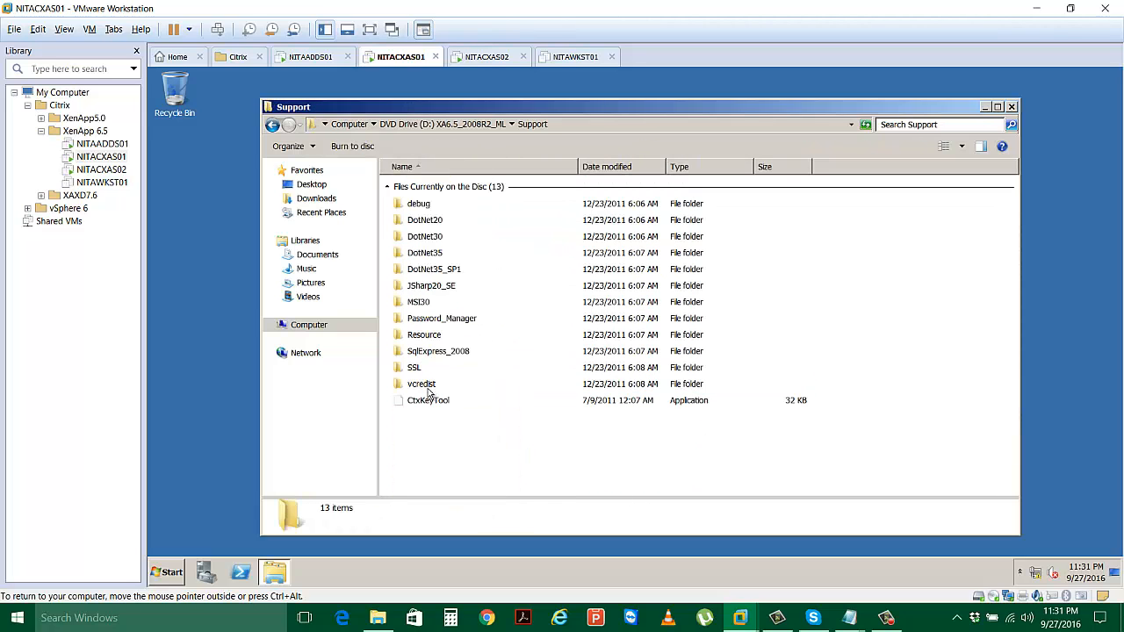
left_click(432, 290)
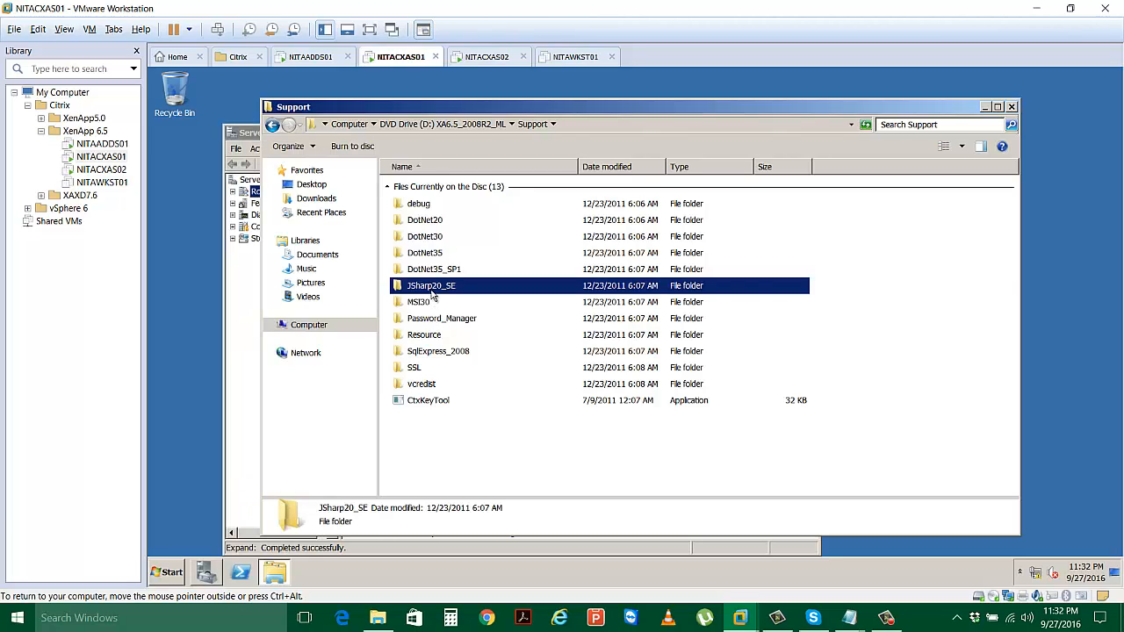
double_click(431, 290)
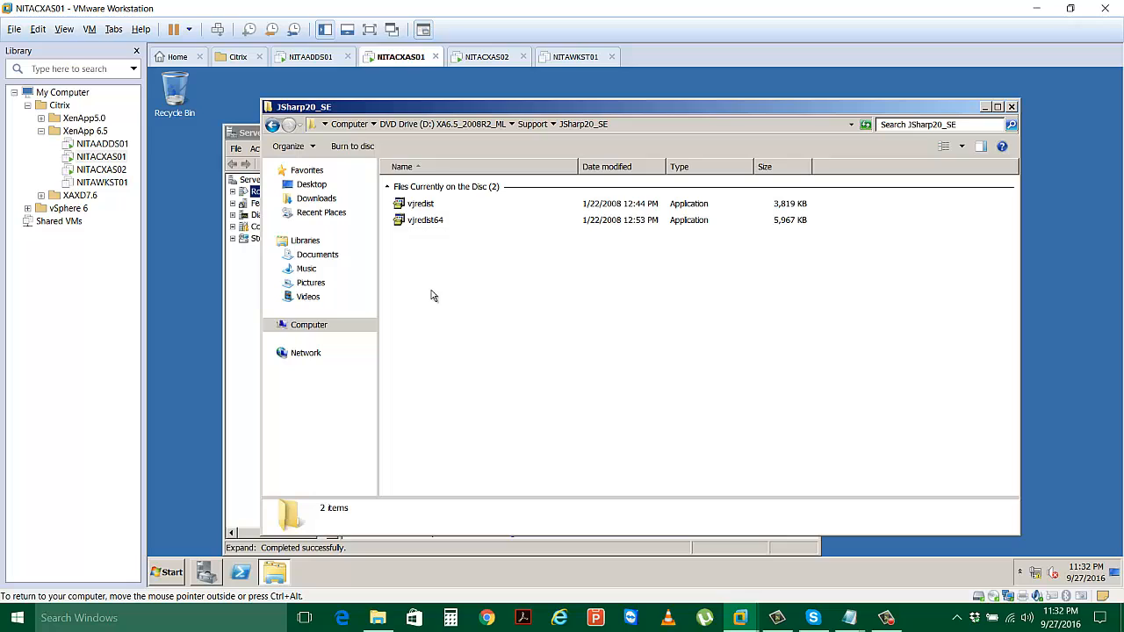
left_click(432, 224)
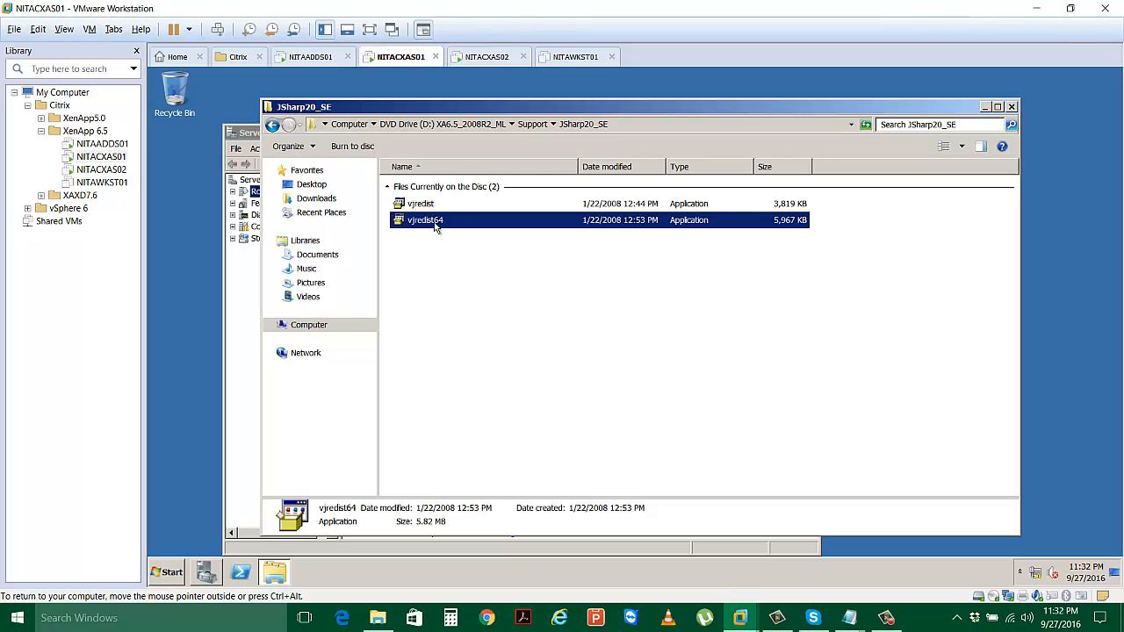
double_click(437, 224)
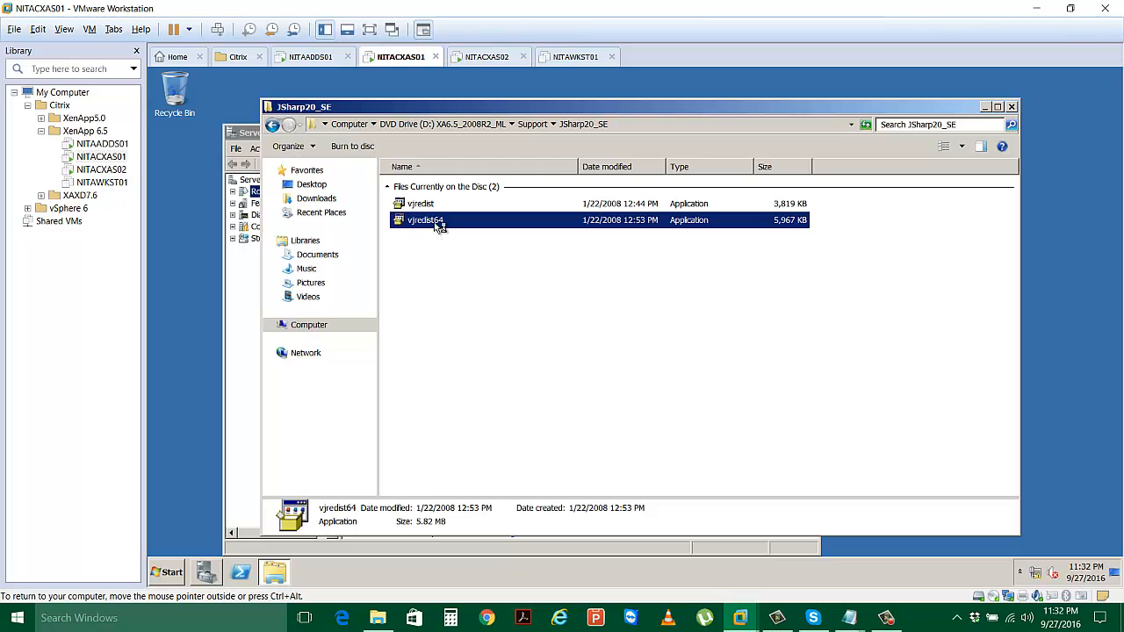
Accept the Visual J# 2.0 SE (x64) license agreement and start the installation.
left_click(241, 295)
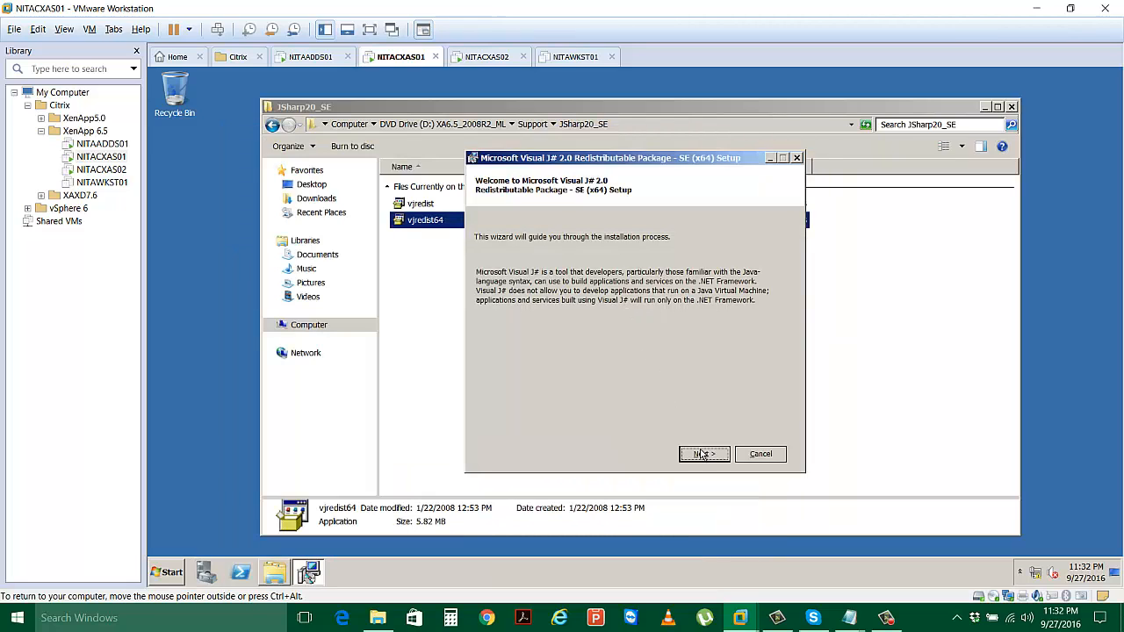
left_click(708, 456)
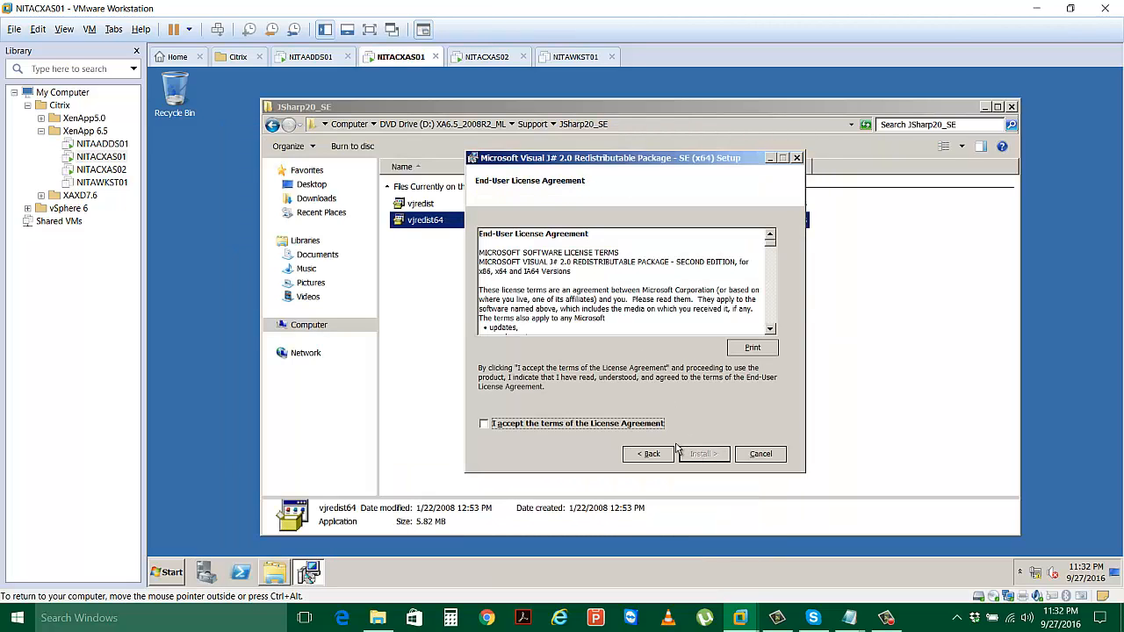
left_click(612, 425)
left_click(701, 456)
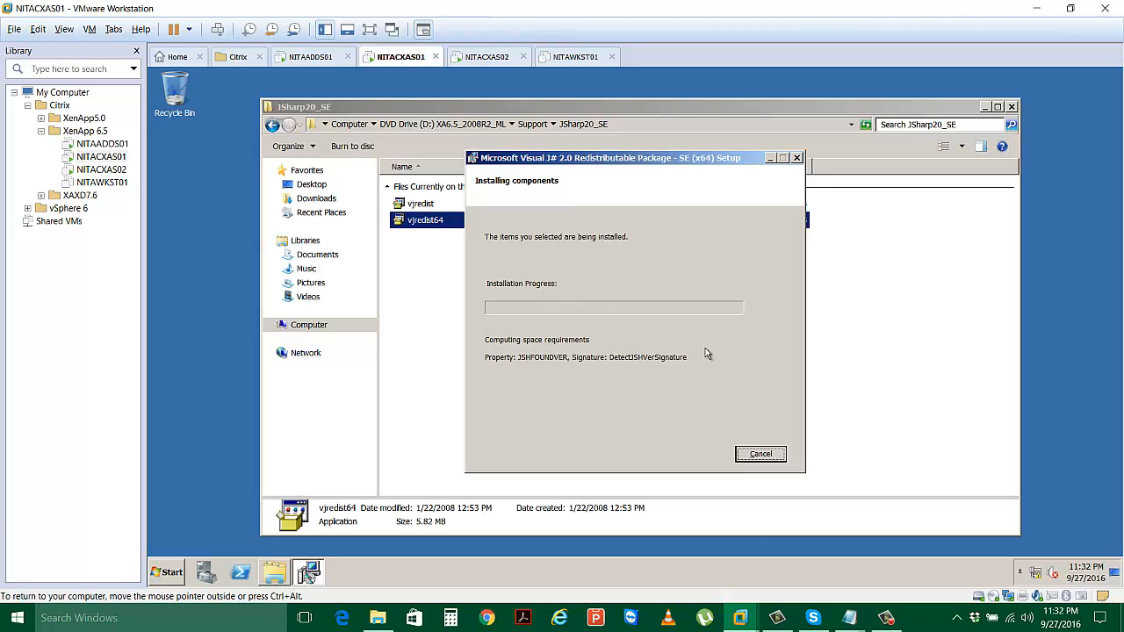
Sign in to NITACXAS02 as Administrator, briefly checking NITACXAS01's J# install progress.
left_click(489, 58)
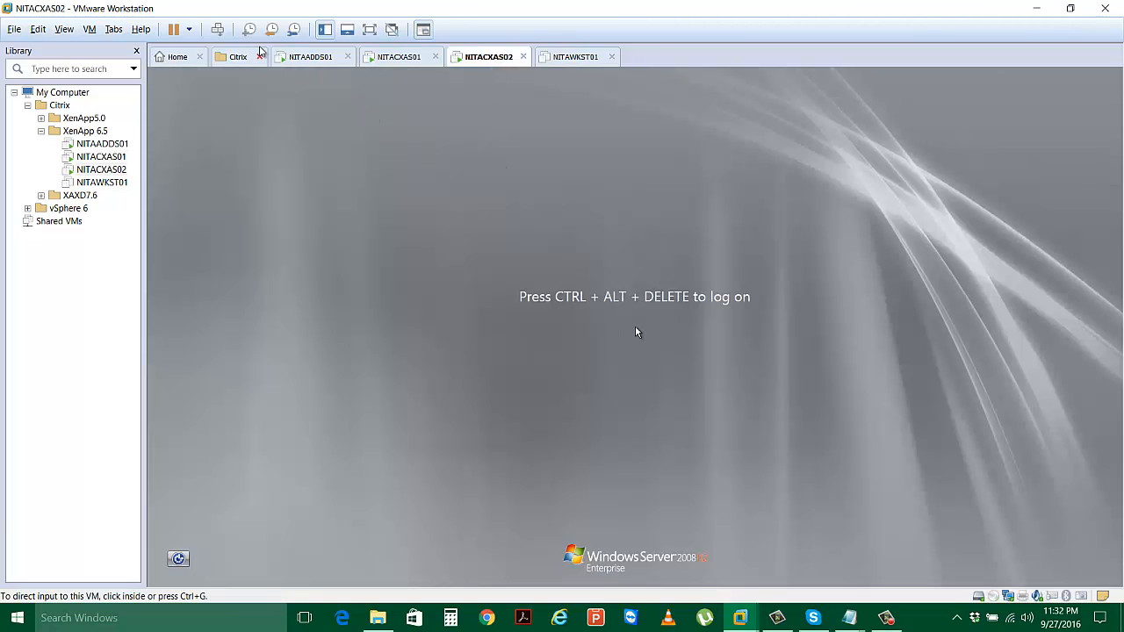
left_click(218, 29)
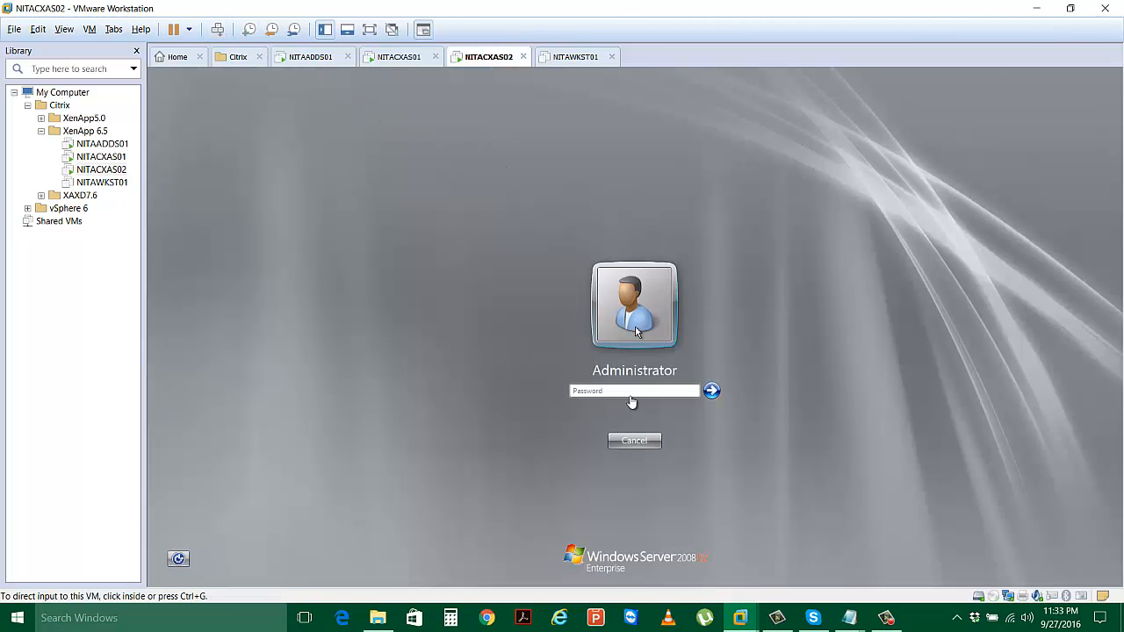
left_click(632, 394)
type("•")
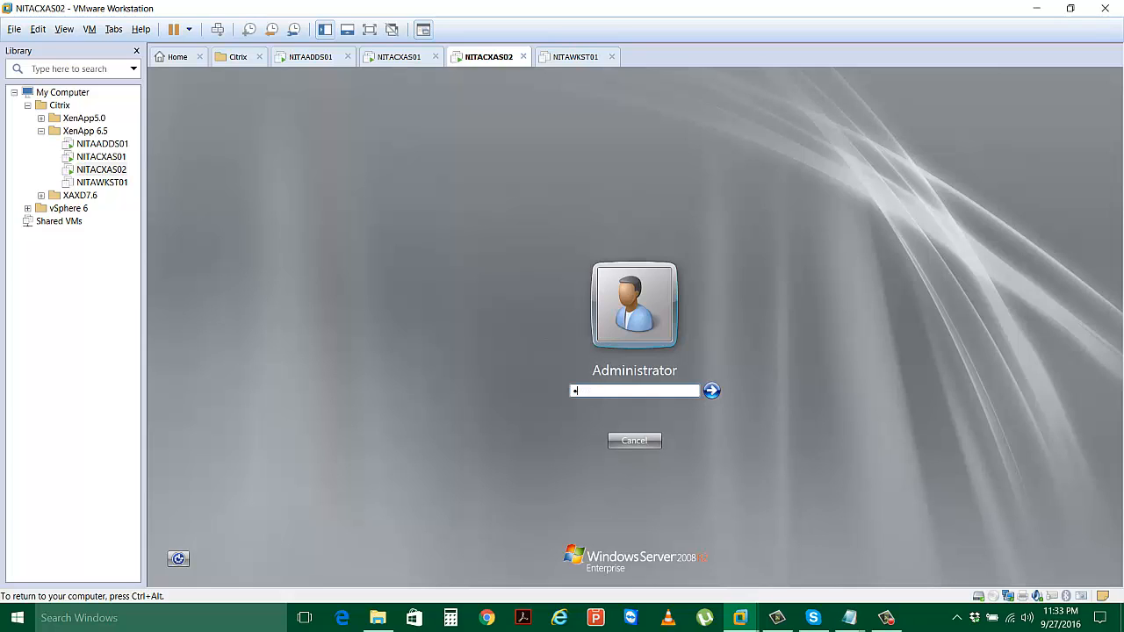
key("Return")
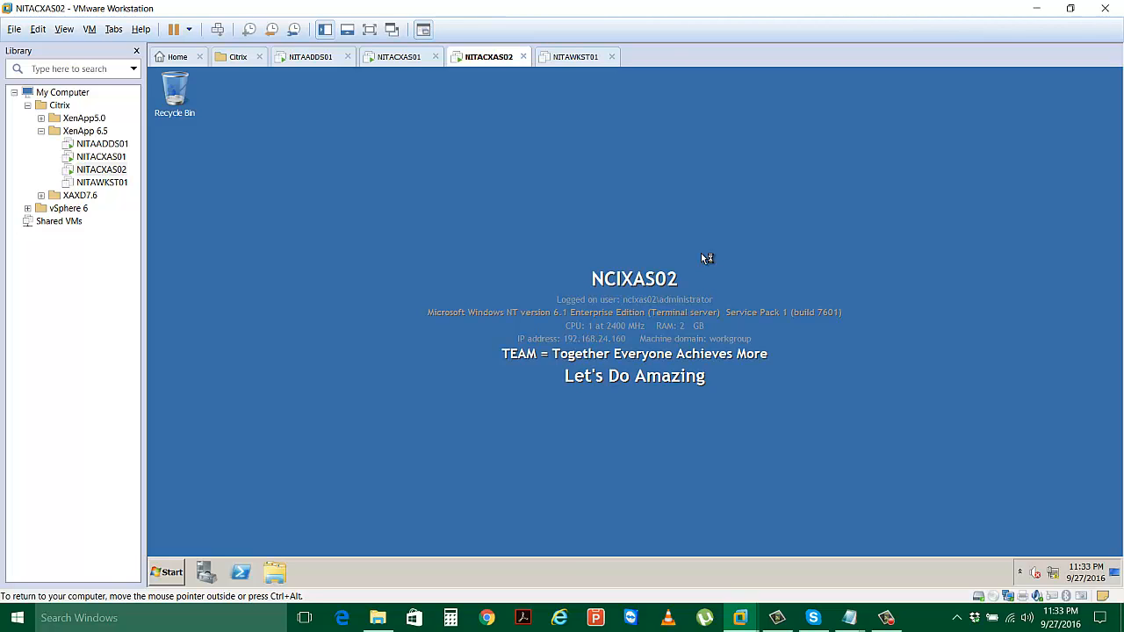
left_click(398, 56)
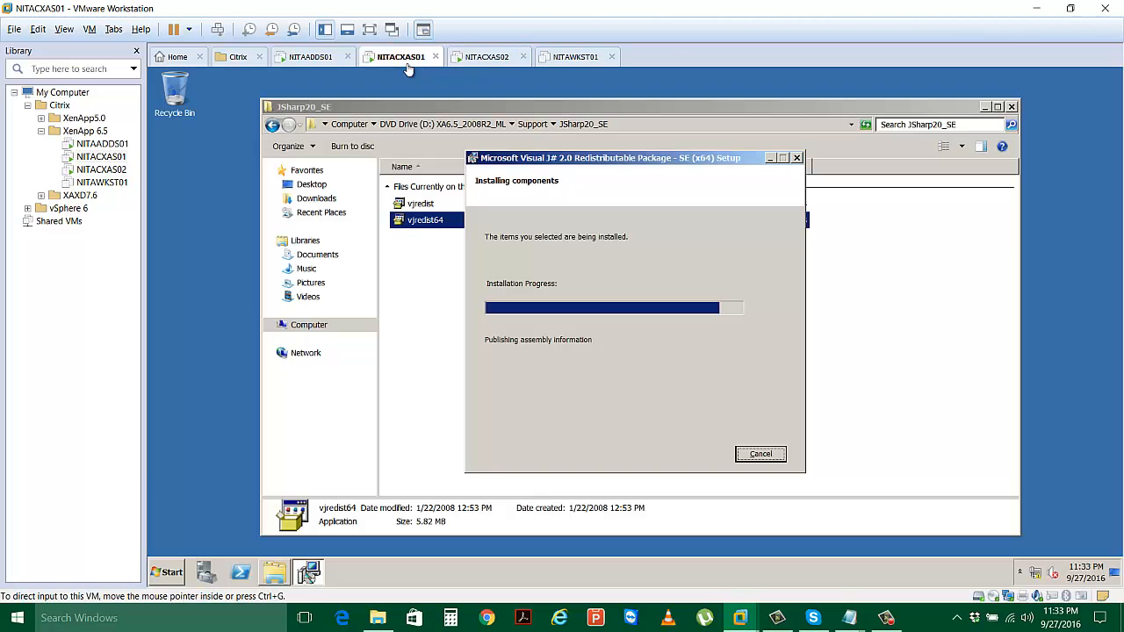
left_click(486, 56)
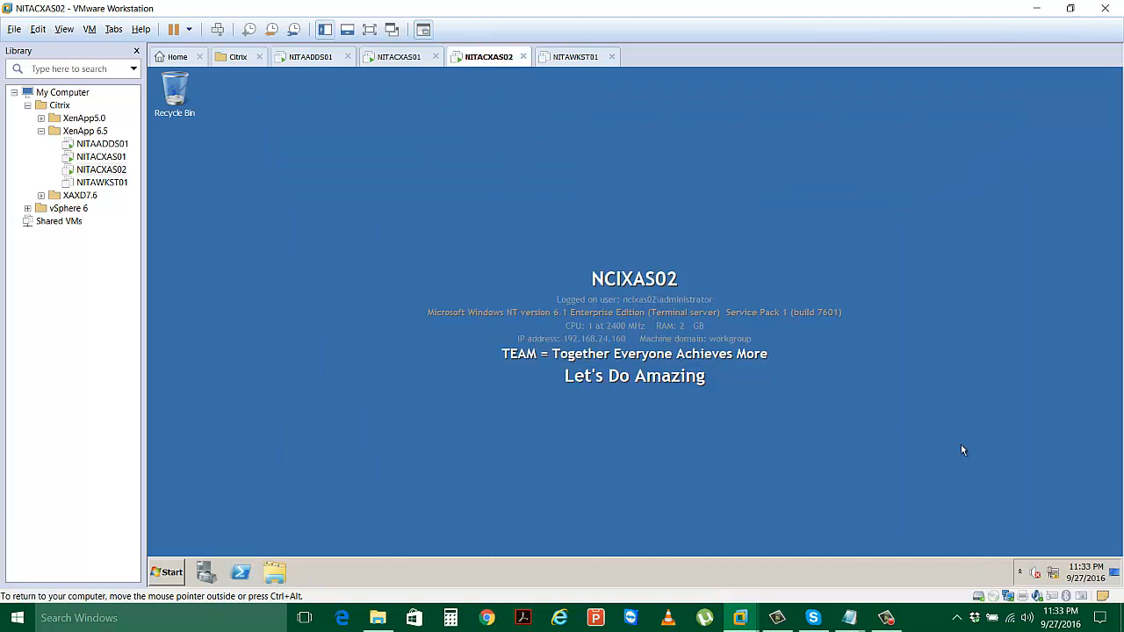
Open the IPv4 properties of the LAN PRI connection via Network and Sharing Center.
right_click(1054, 576)
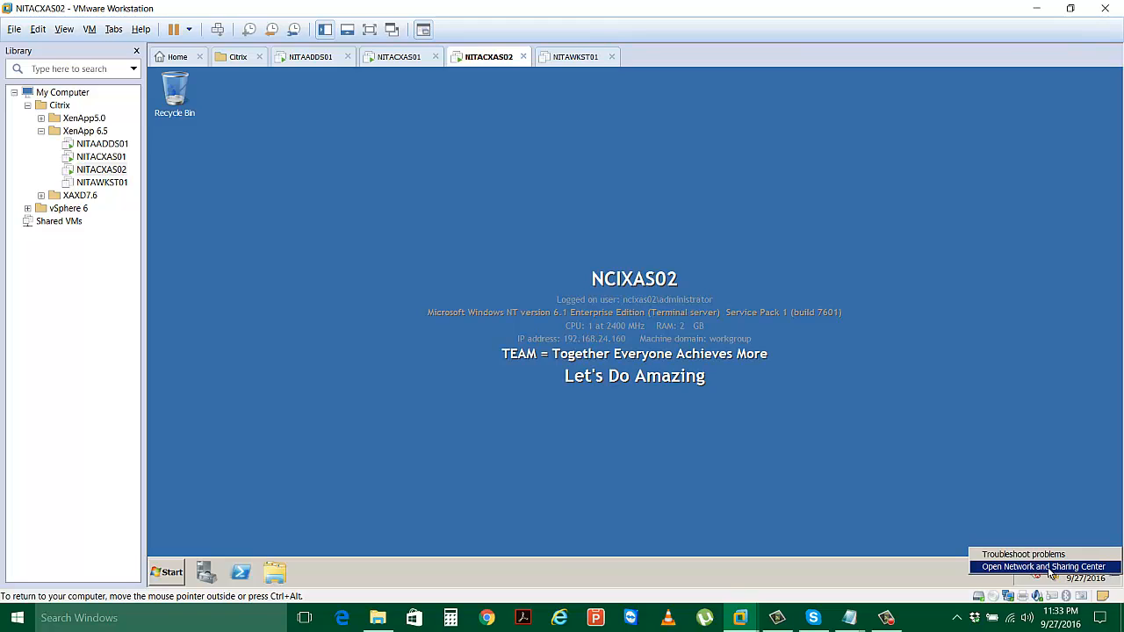
left_click(1051, 568)
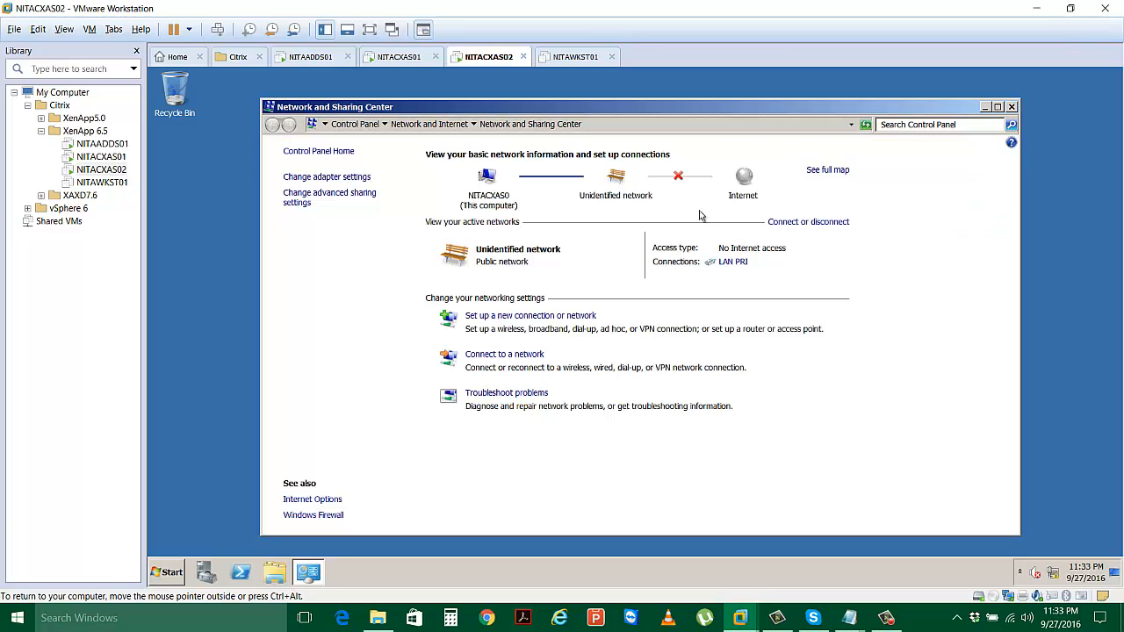
left_click(734, 263)
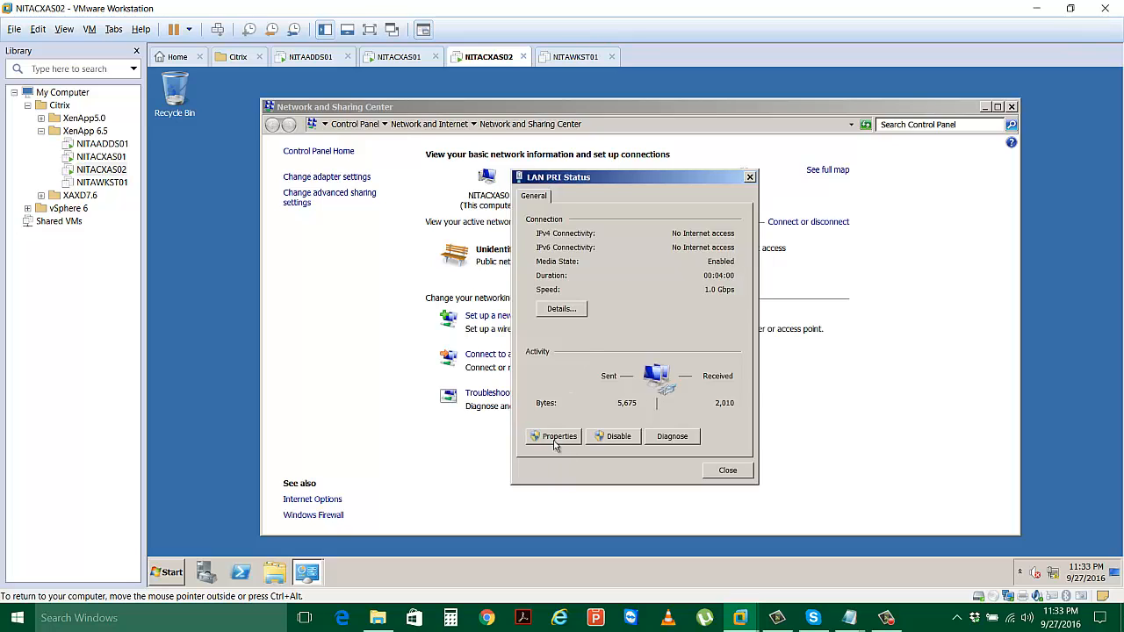
left_click(556, 437)
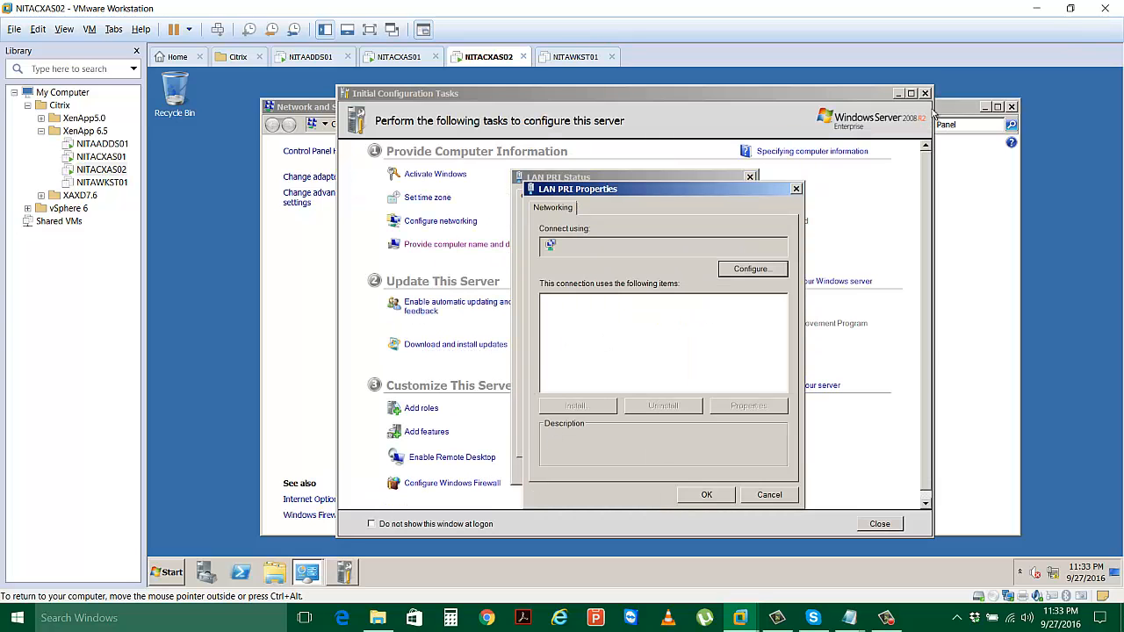
left_click(924, 93)
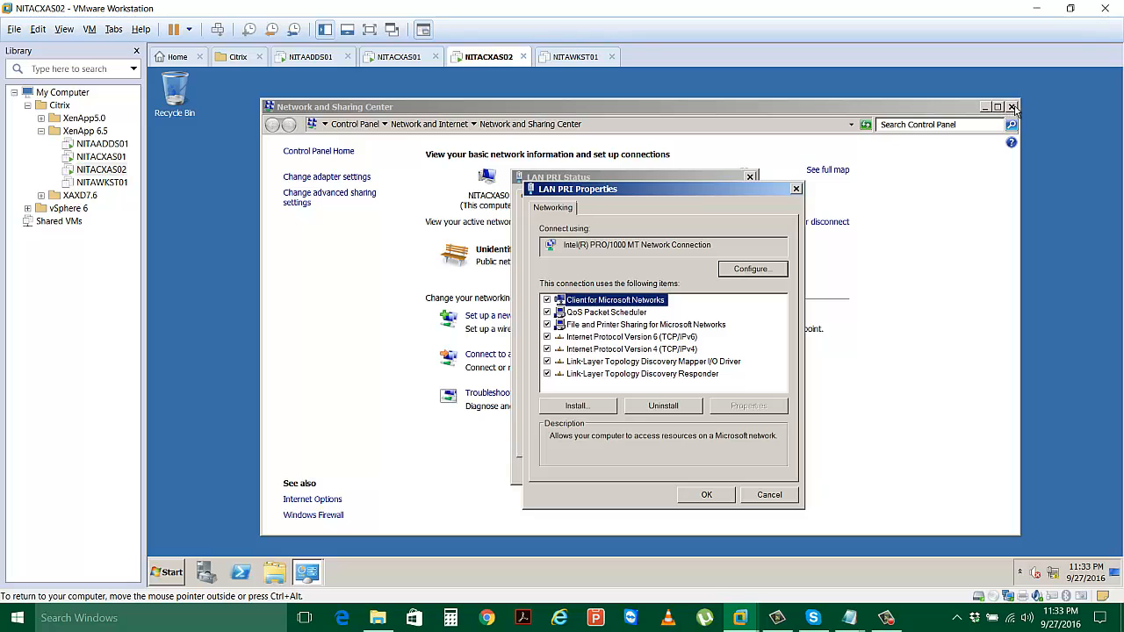
left_click(645, 351)
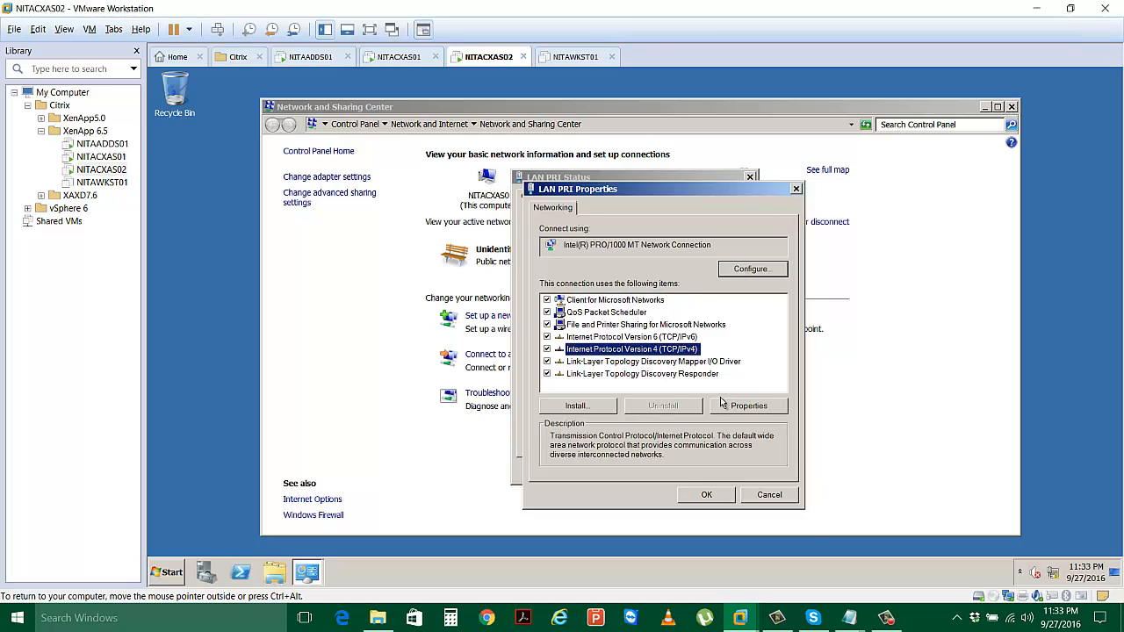
left_click(724, 404)
Set static IP 172.16.10.30, mask 255.255.0.0 and preferred DNS 172.16.10.10.
left_click(631, 337)
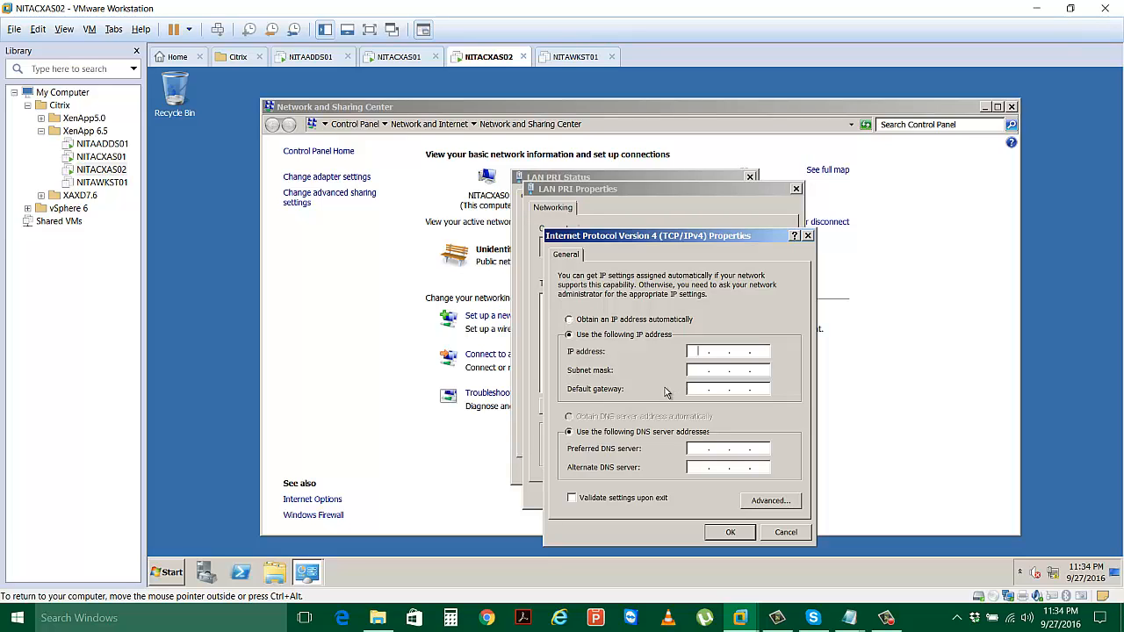
type("172 . 16 . 10 . 30")
key("Tab")
key("Tab")
key("Tab")
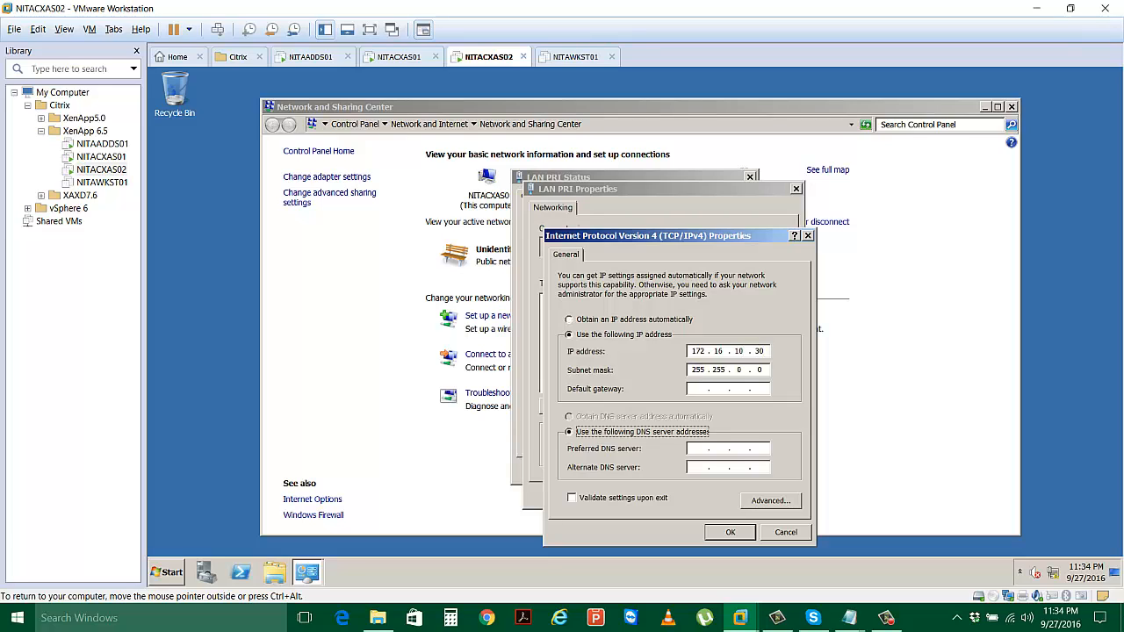
key("Tab")
type("172 . 16 ")
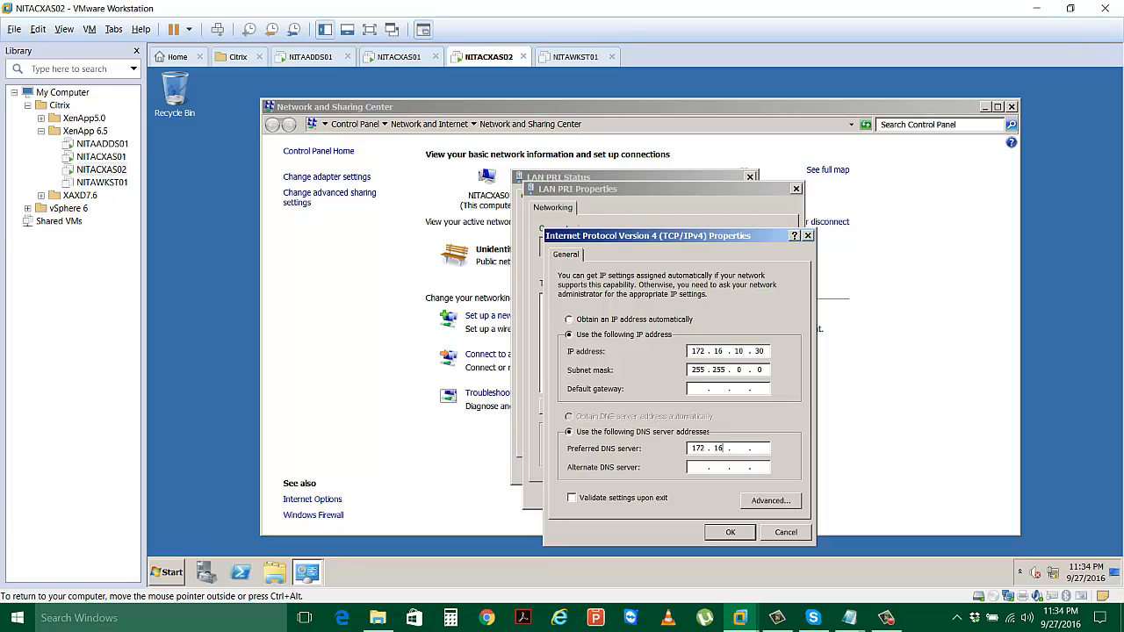
type(". 10 . 10")
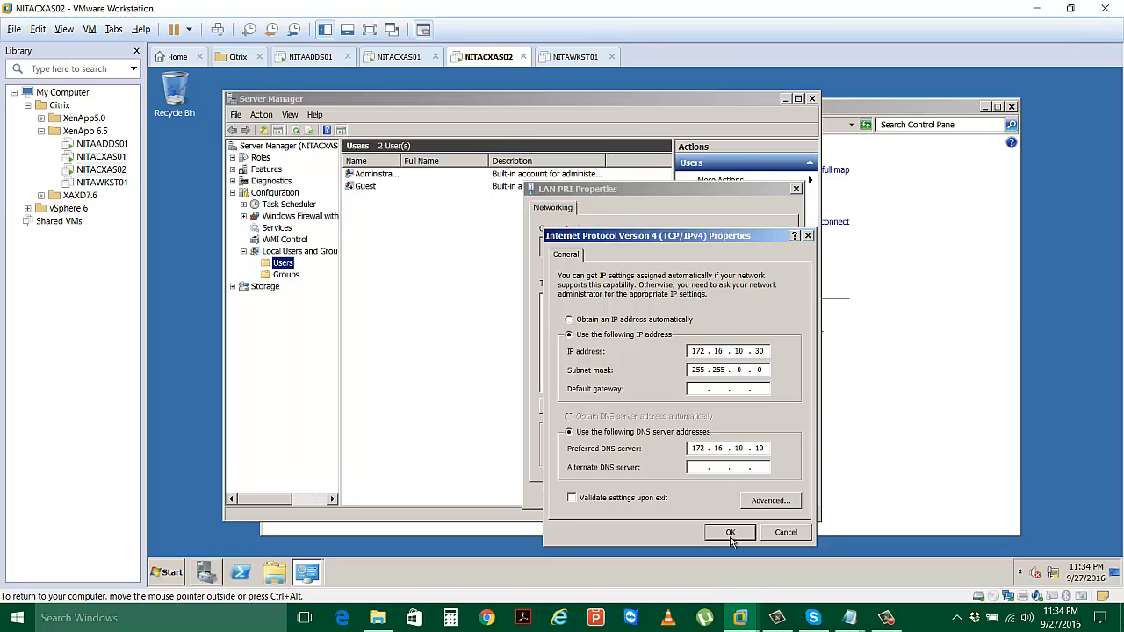
left_click(730, 533)
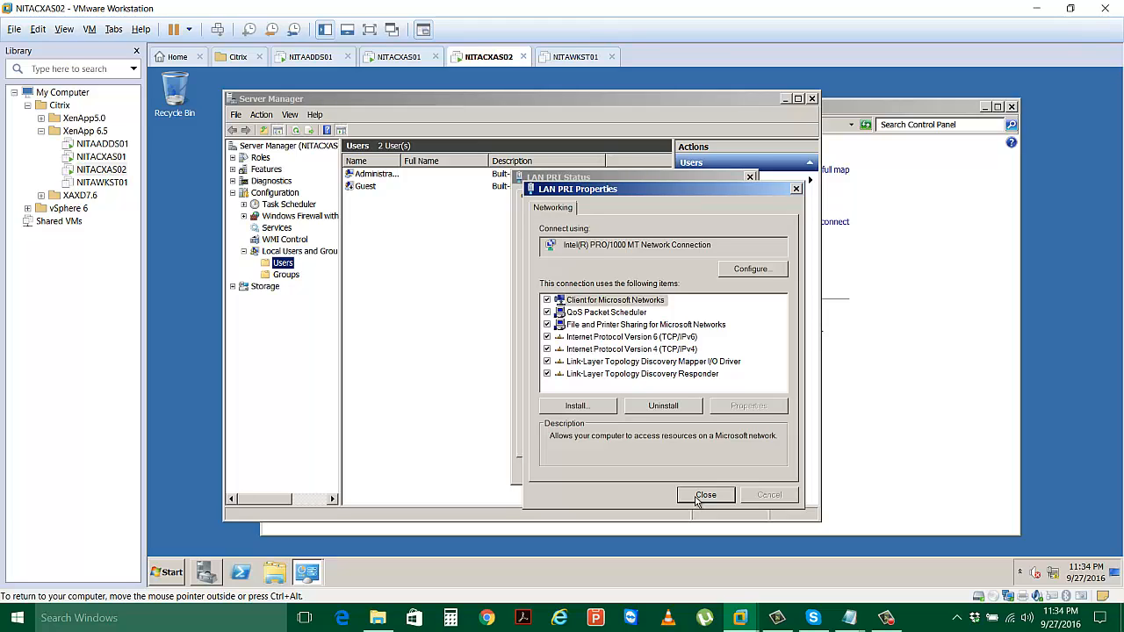
Close LAN PRI Properties and Status, Server Manager, and Network and Sharing Center.
left_click(695, 495)
left_click(720, 472)
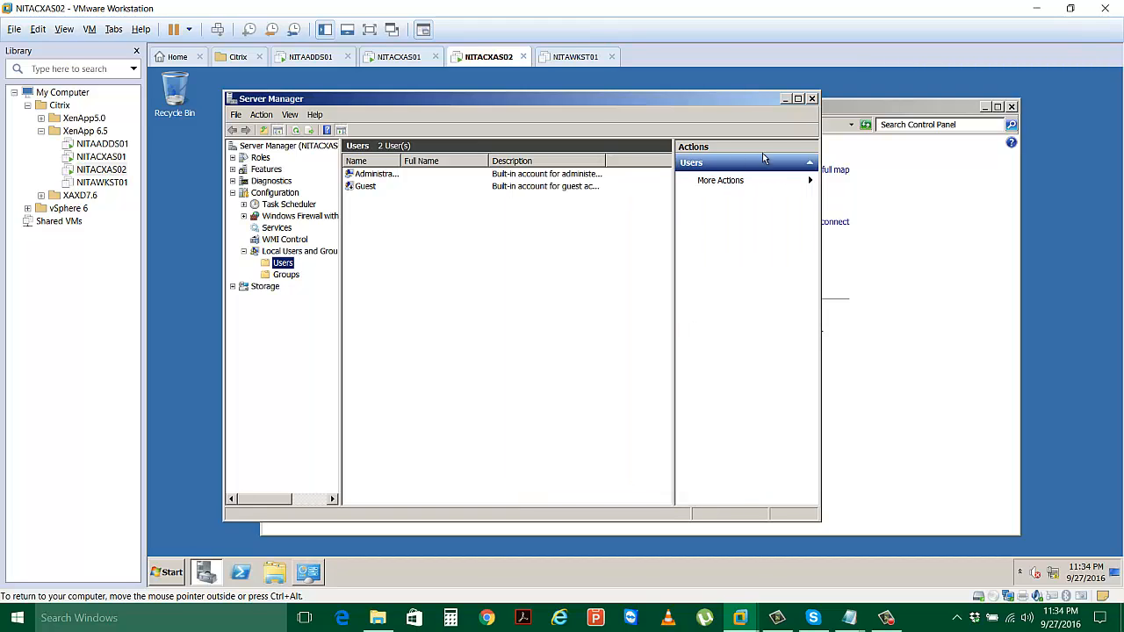
left_click(812, 98)
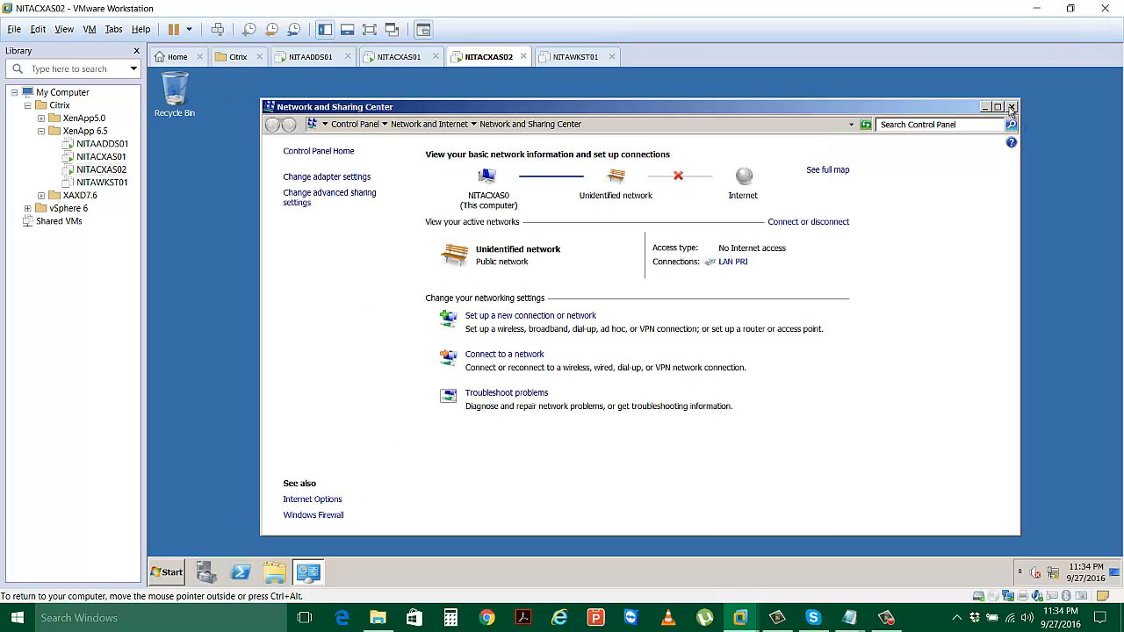
left_click(1010, 107)
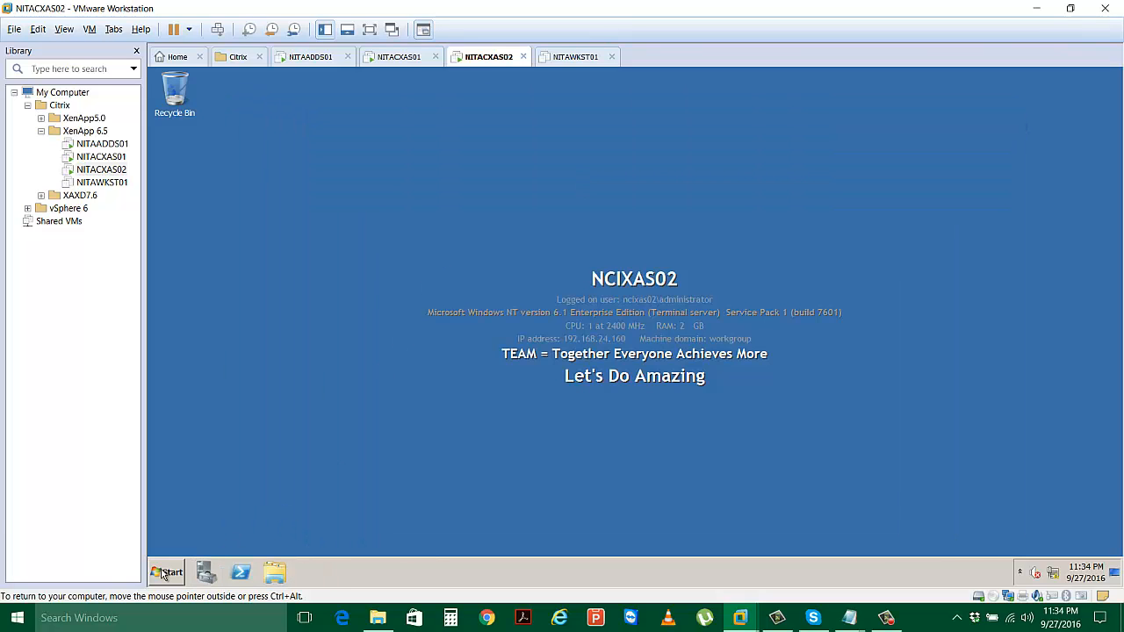
Open the computer name change dialog from Computer Properties and choose Domain membership.
left_click(164, 573)
right_click(392, 352)
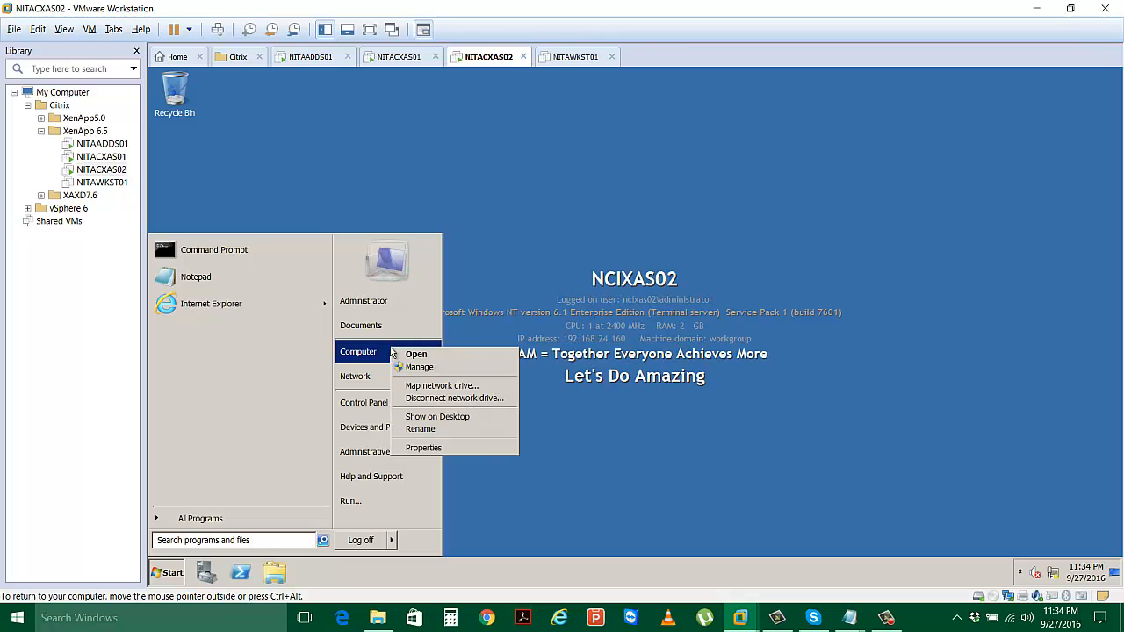
left_click(423, 448)
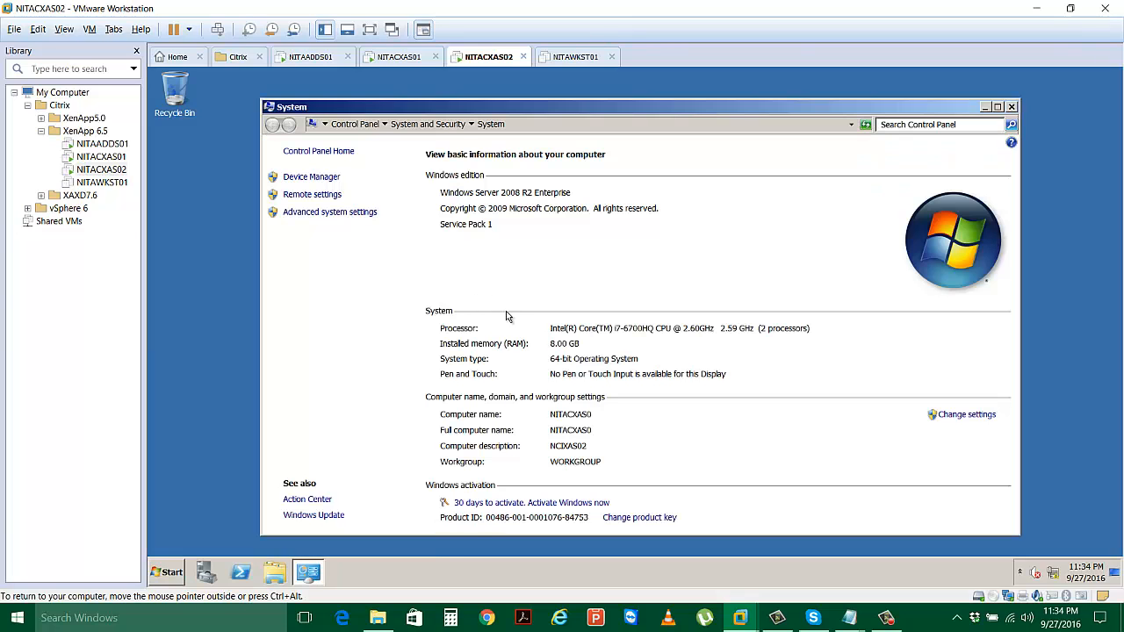
left_click(953, 415)
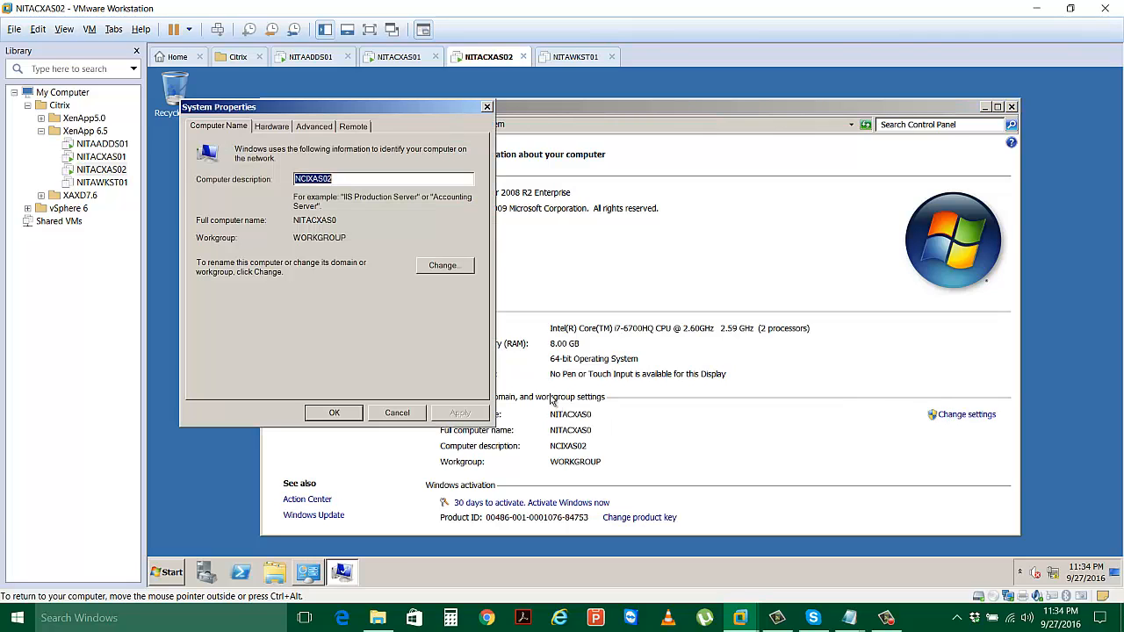
left_click(443, 265)
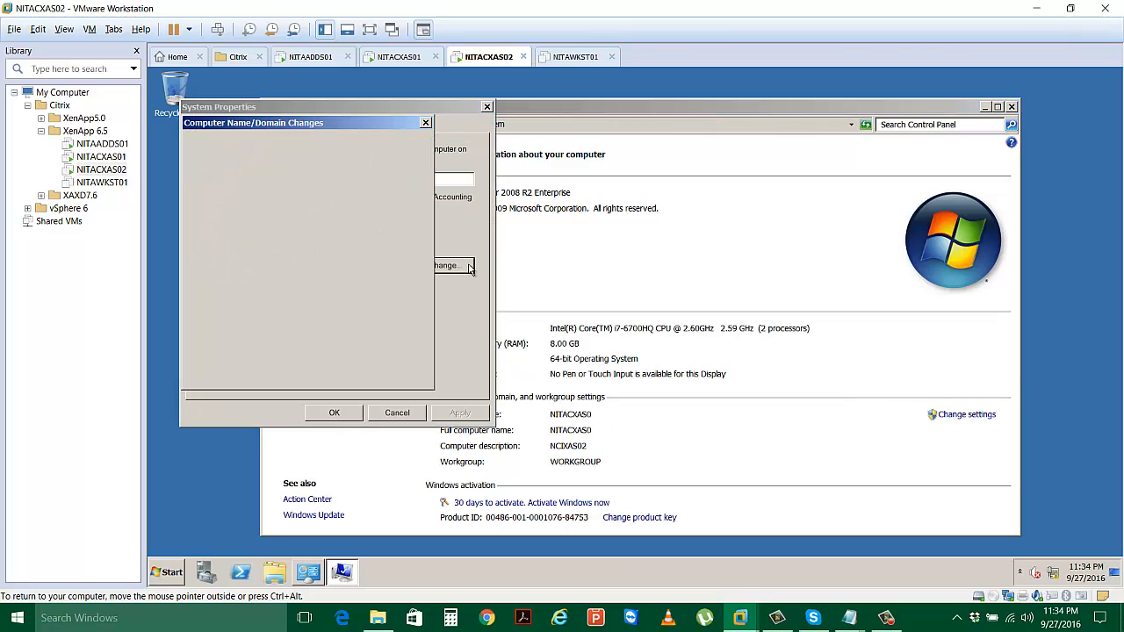
left_click(241, 290)
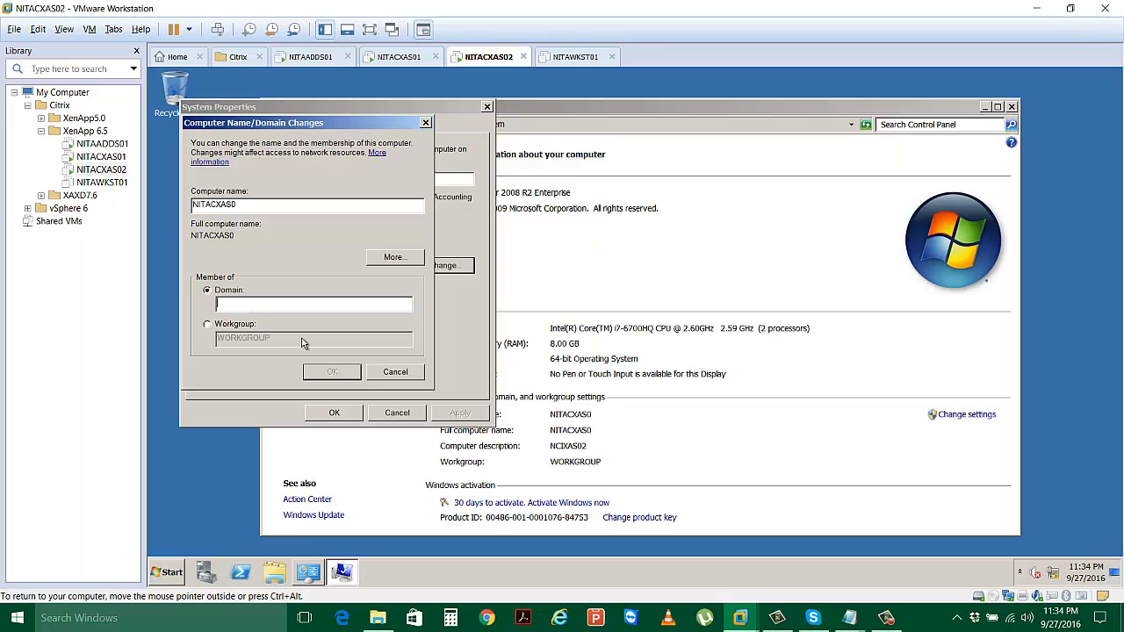
Join the Netsoft.Edu domain using the domain administrator account credentials.
type("Netsoft.Edu")
key("Return")
type("admi")
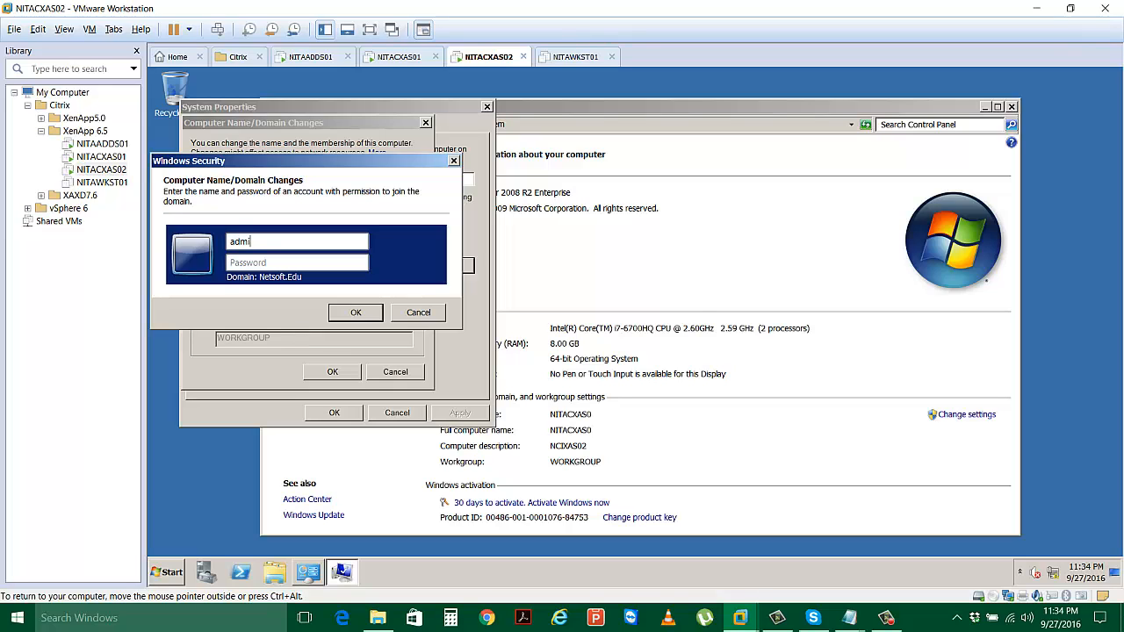
type("nistrator")
key("Tab")
type("*******")
left_click(365, 313)
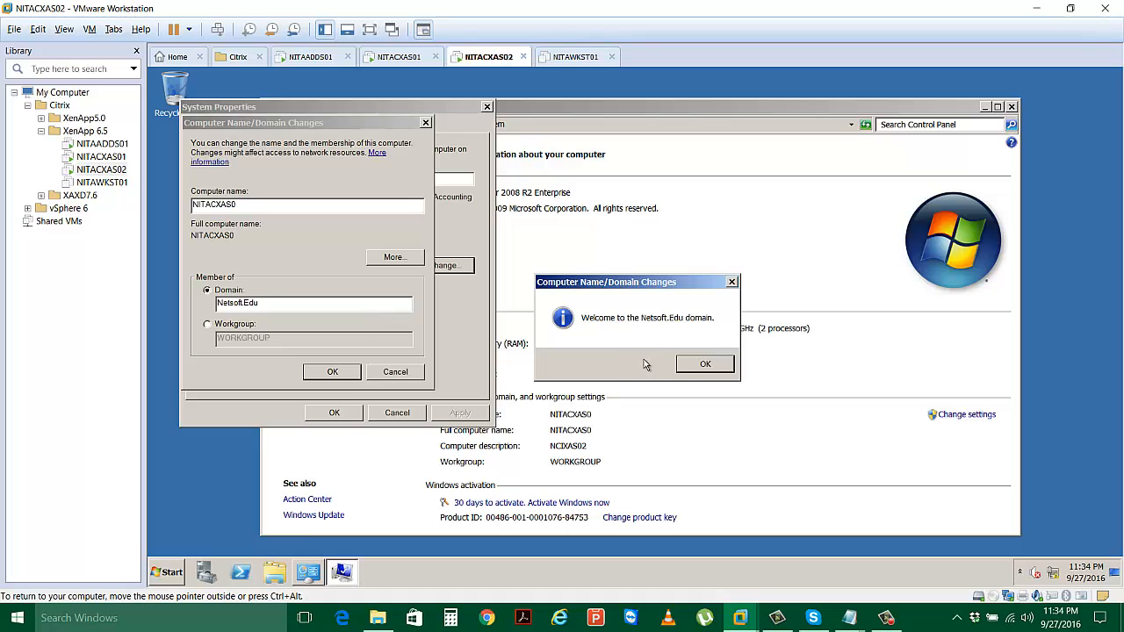
Acknowledge the domain welcome and restart notices, close System Properties, and restart now.
left_click(686, 366)
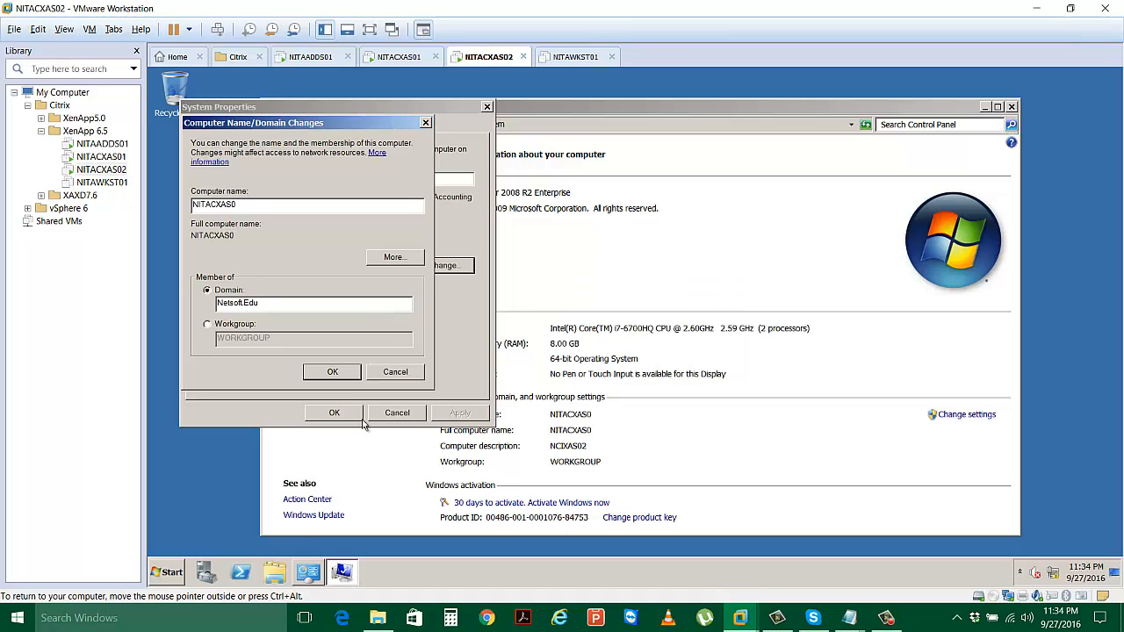
left_click(333, 371)
left_click(738, 336)
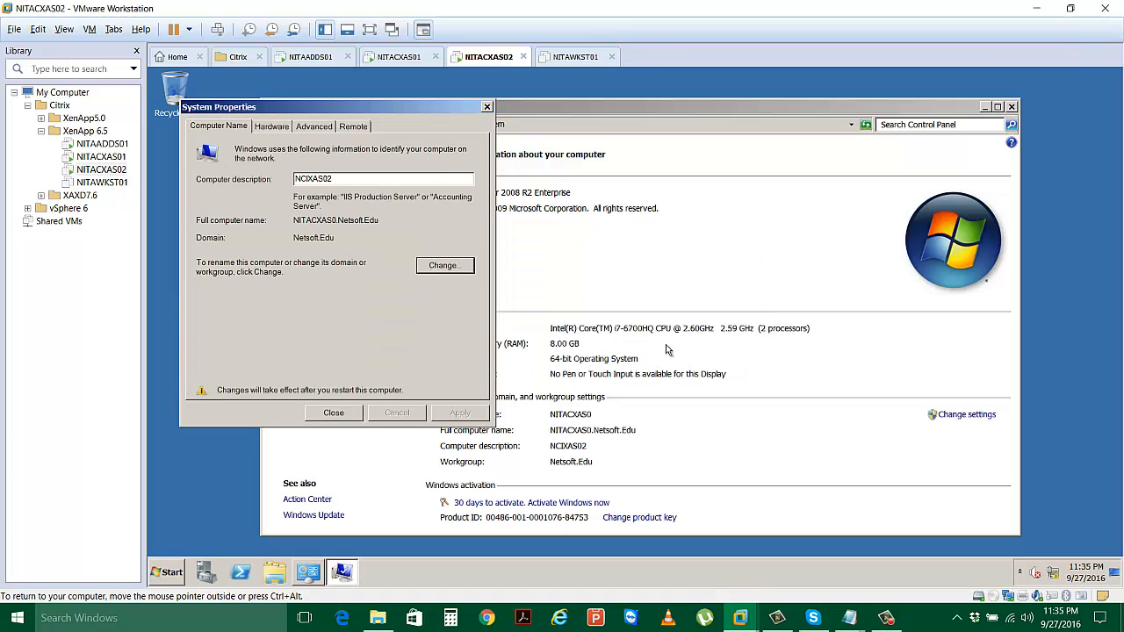
left_click(333, 412)
left_click(675, 336)
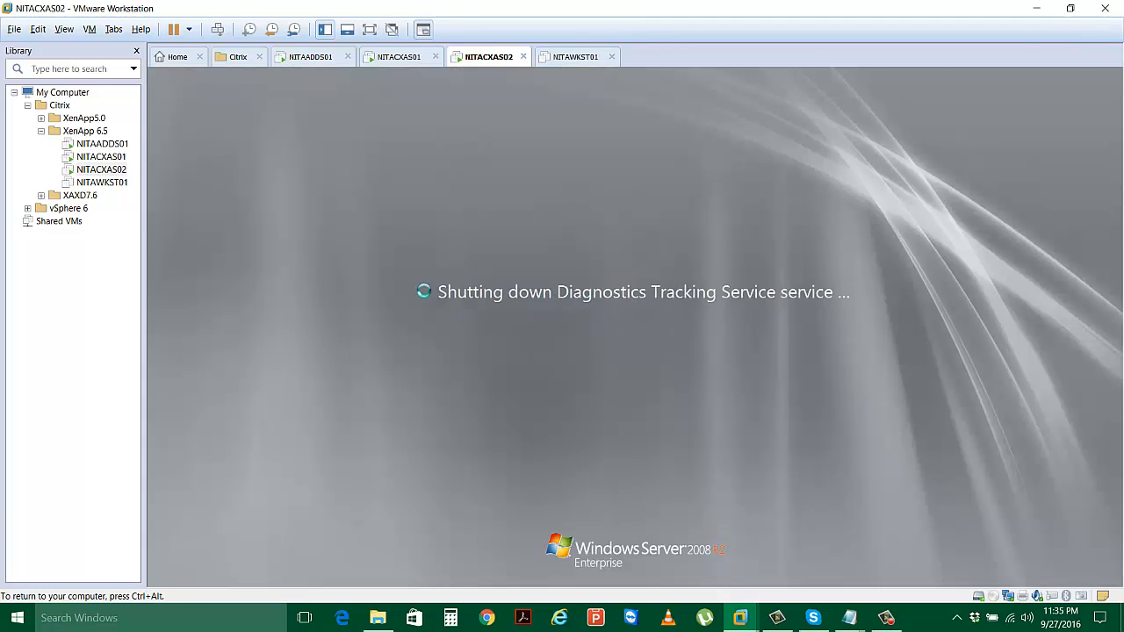
Finish the J# setup on NITACXAS01 and navigate back to the Computer drive list.
left_click(414, 55)
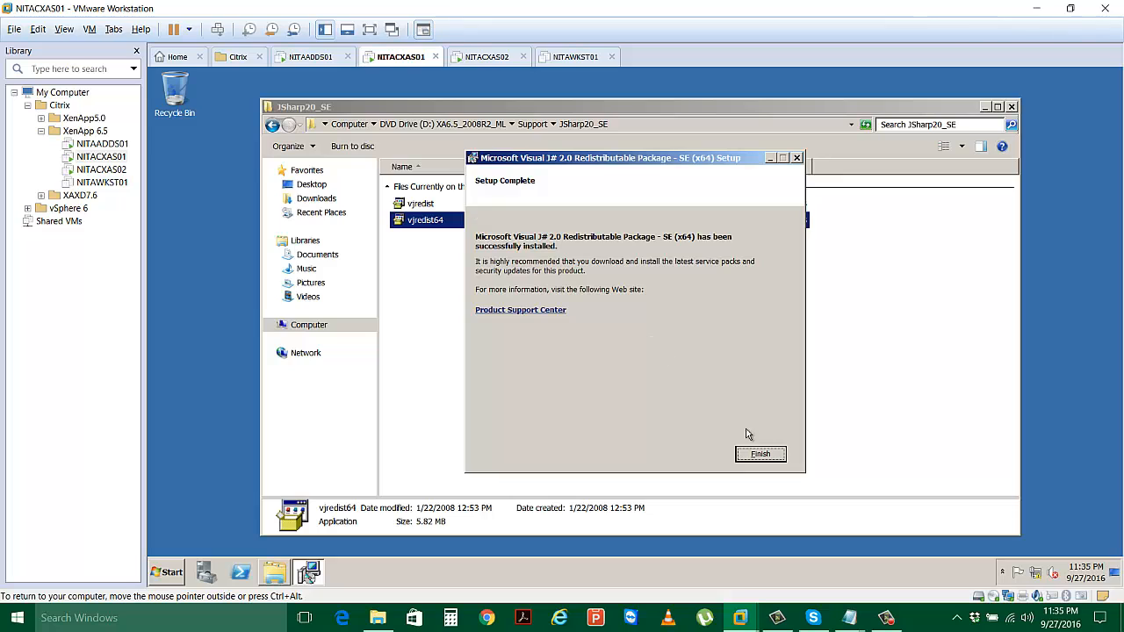
left_click(760, 455)
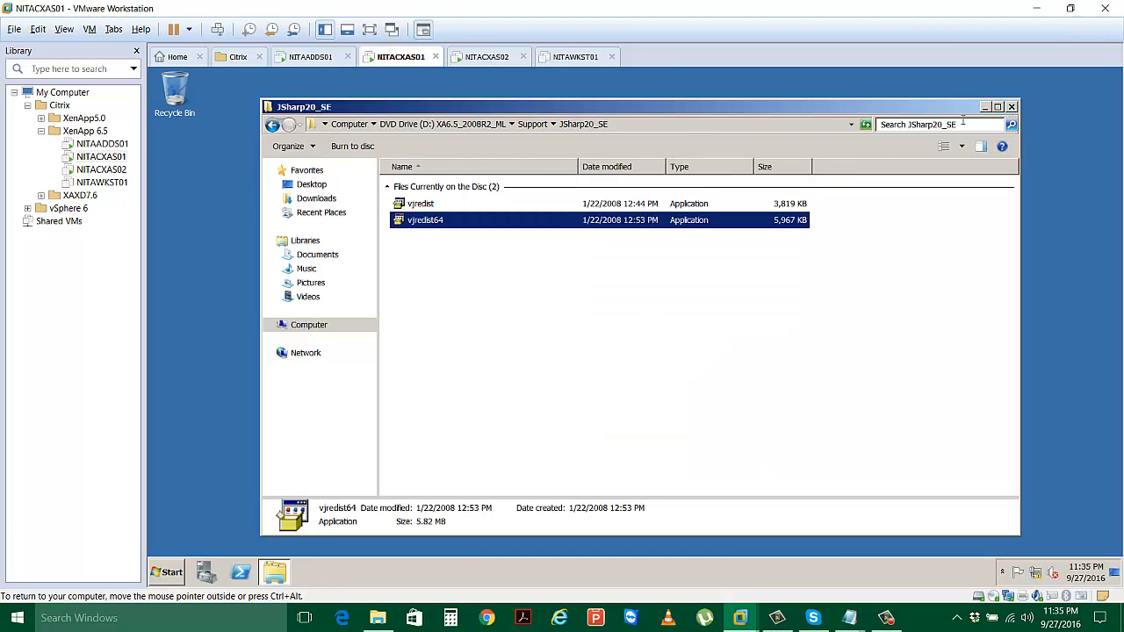
left_click(273, 125)
left_click(272, 126)
left_click(272, 126)
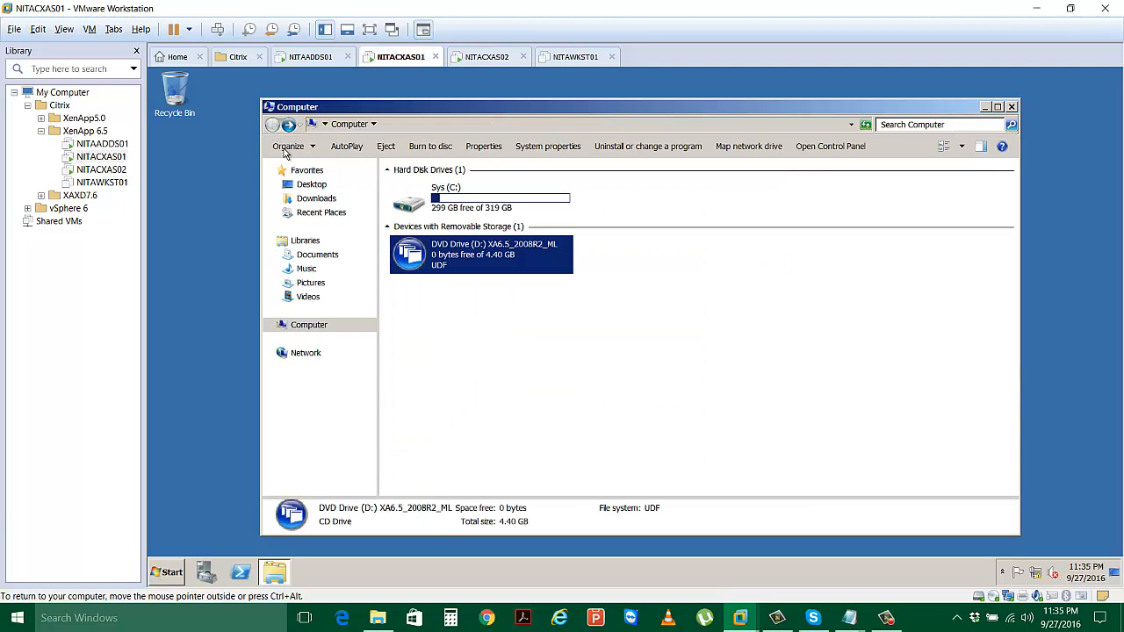
Launch the XenApp 6.5 DVD, choose Install XenApp Server, and accept installing .NET 3.5 SP1.
double_click(484, 269)
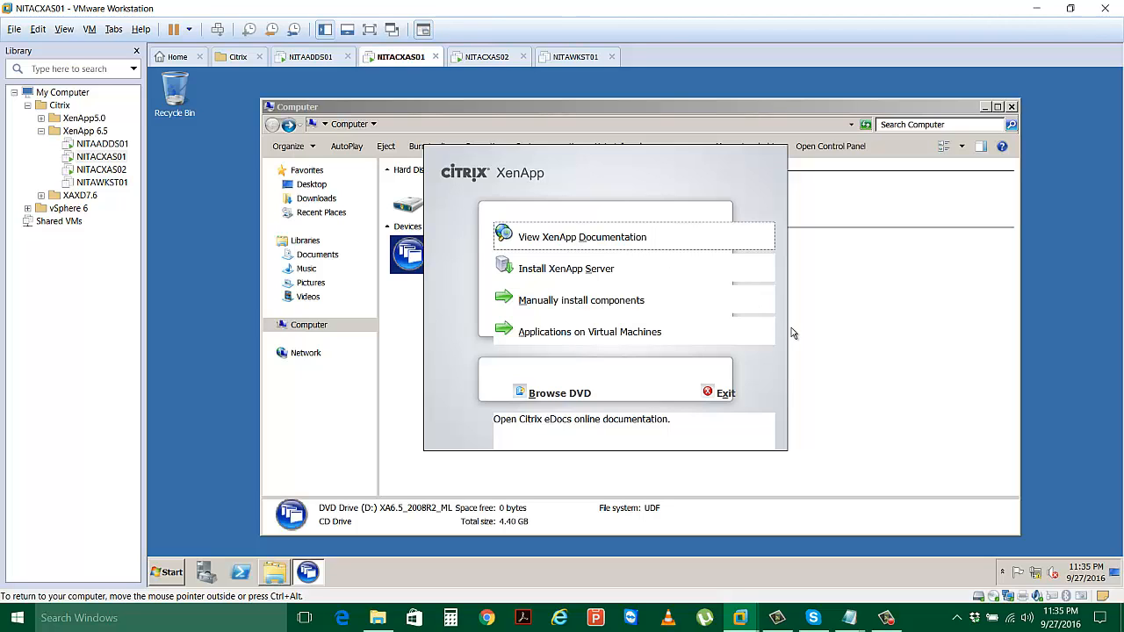
left_click(571, 275)
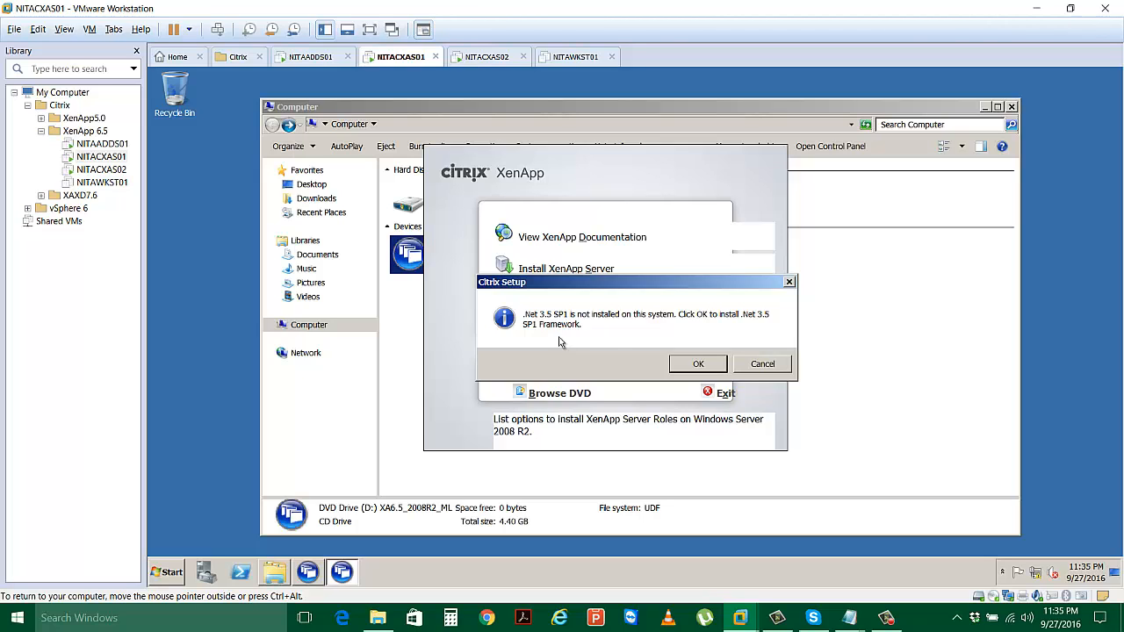
left_click(693, 365)
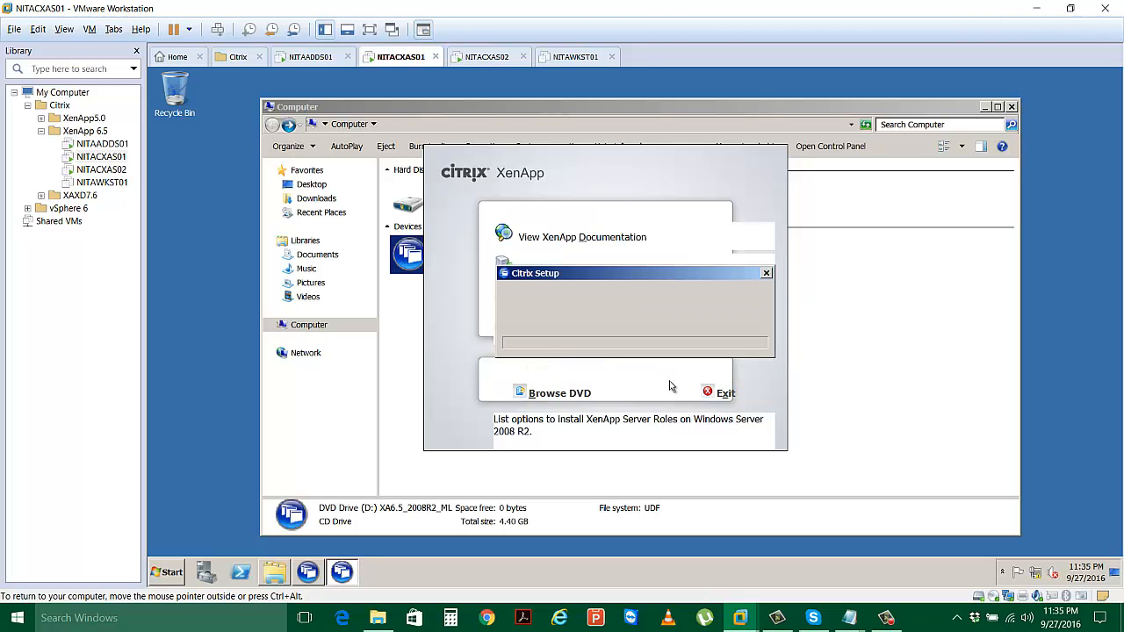
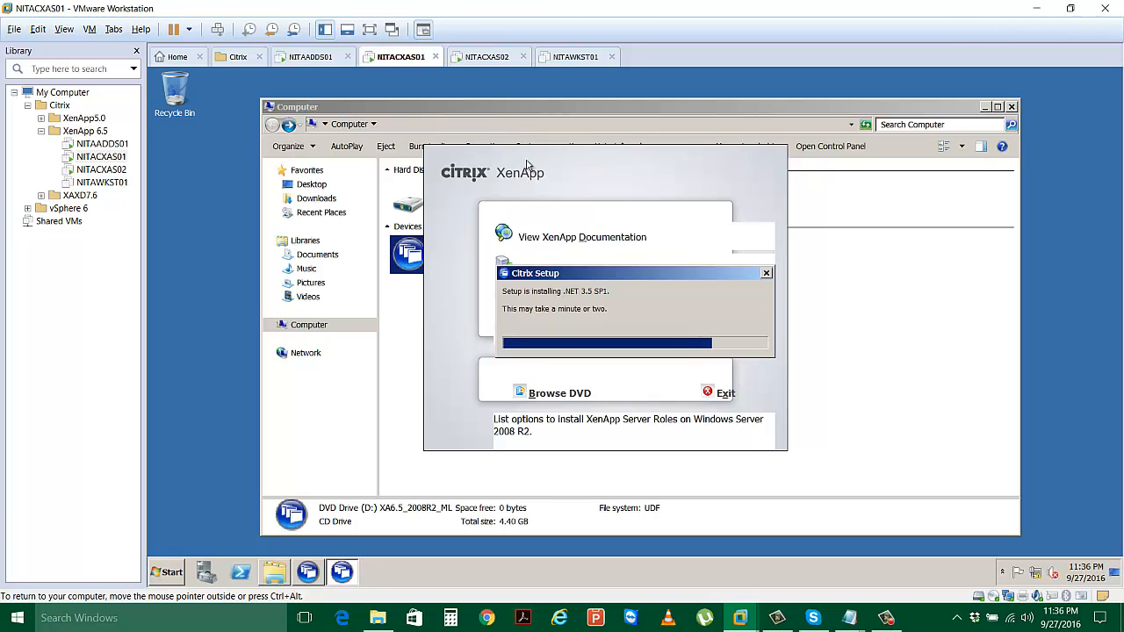
On NITACXAS02, log on as Other User with the Netsoft\administrator account and its password.
left_click(486, 58)
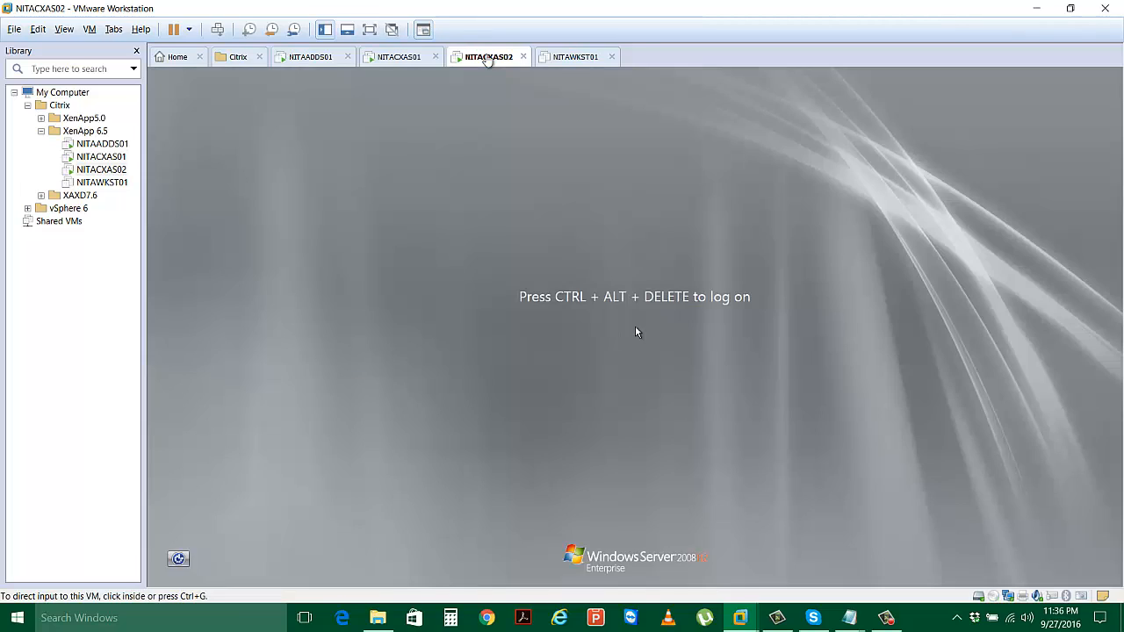
left_click(217, 34)
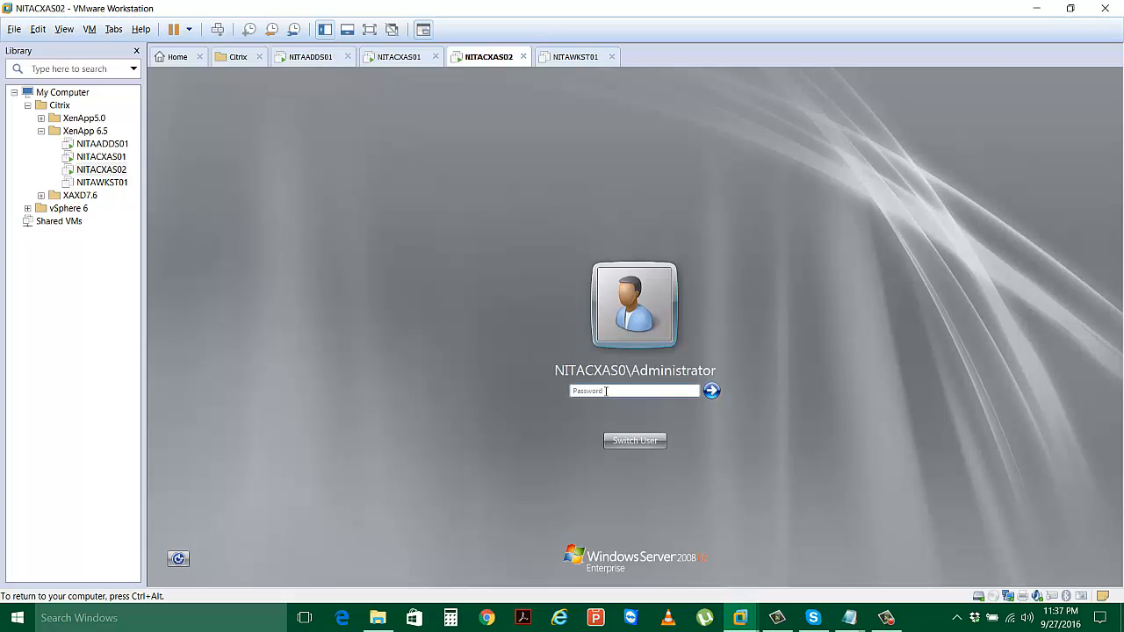
left_click(647, 441)
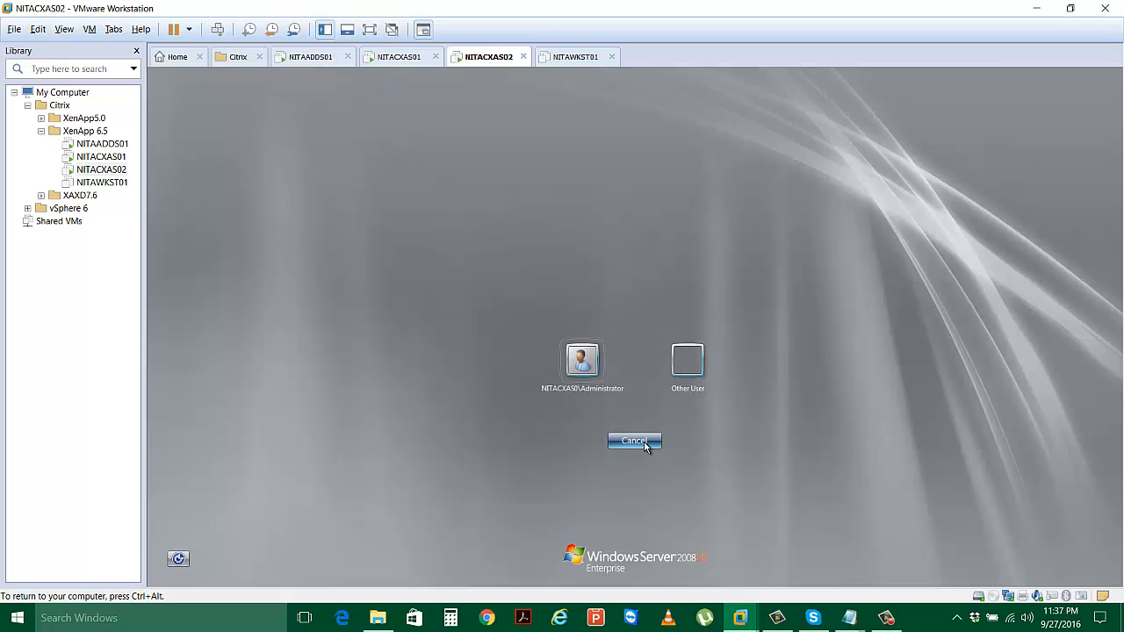
left_click(685, 367)
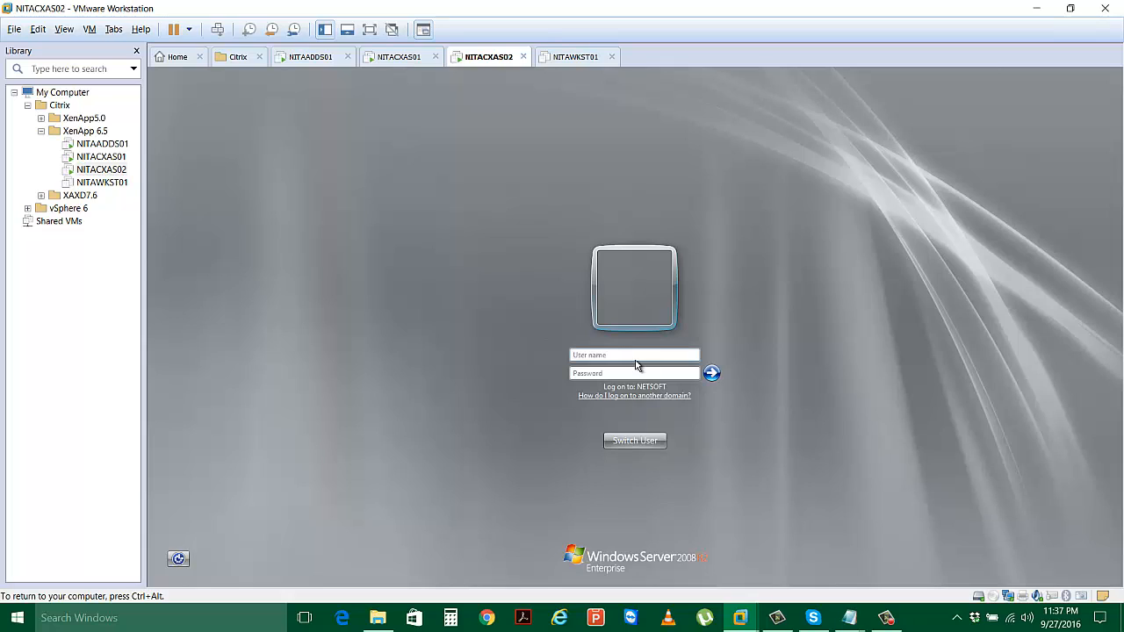
type("Netsoft\\administrator")
key("Tab")
type("Password")
key("Return")
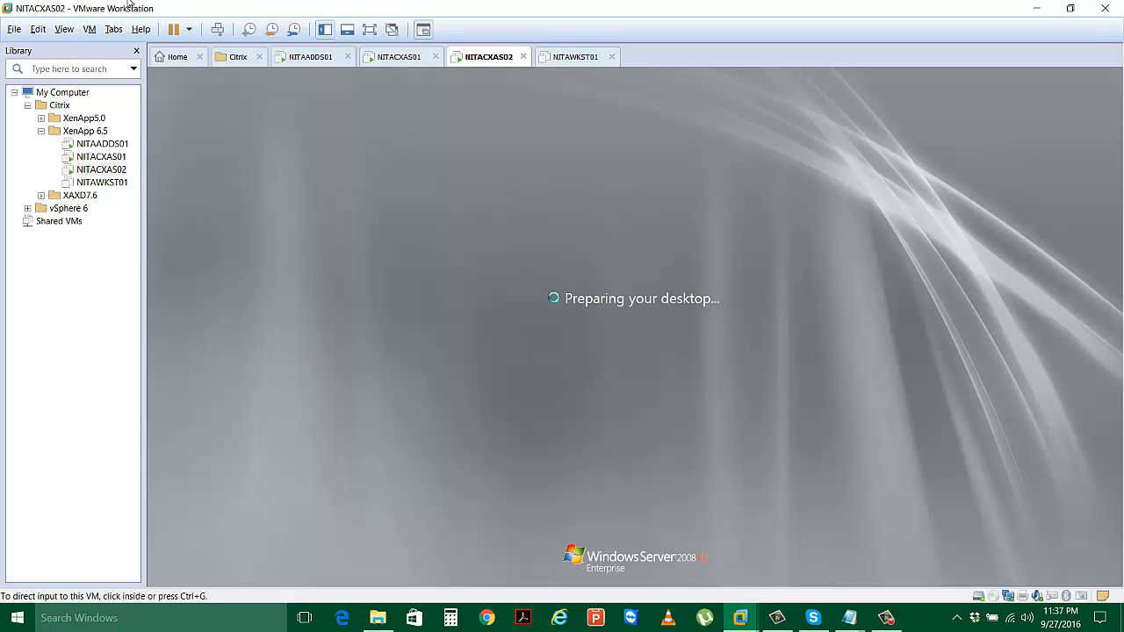
Switch to the NITACXAS01 machine and show it full screen.
left_click(387, 58)
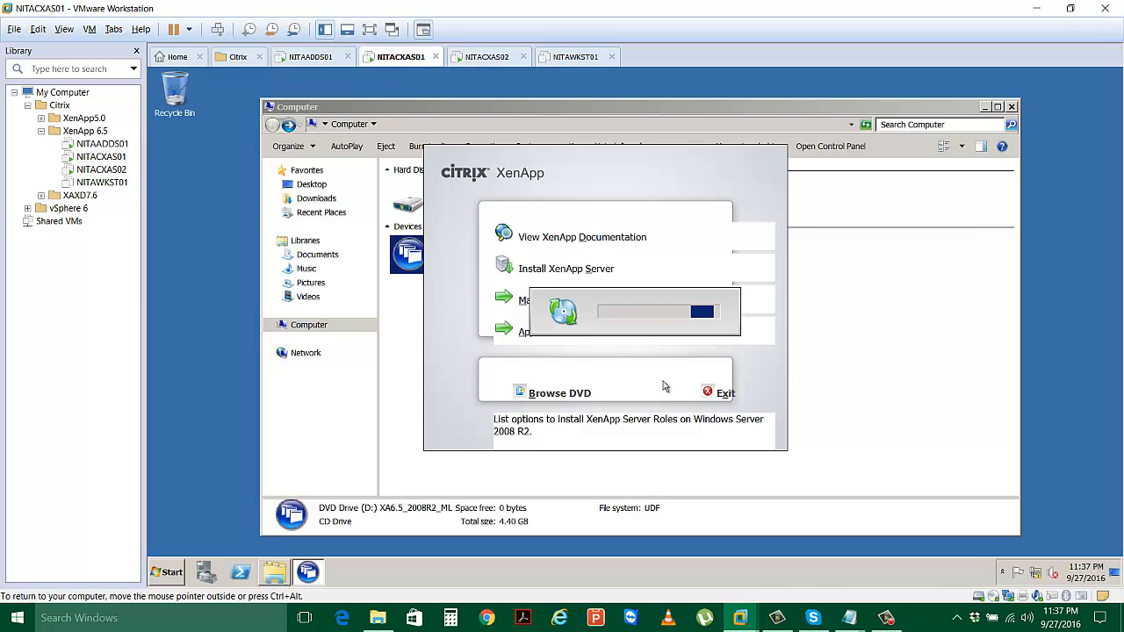
left_click(370, 32)
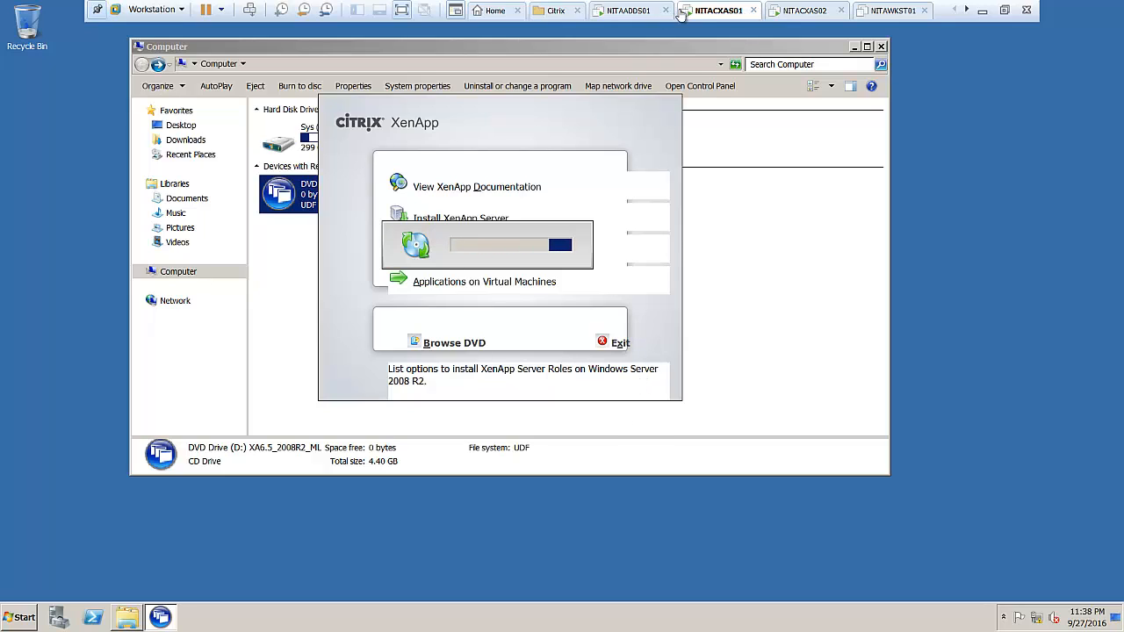
Accept the VMware Tools log-off on NITACXAS02 and sign back in with the administrator password.
left_click(789, 15)
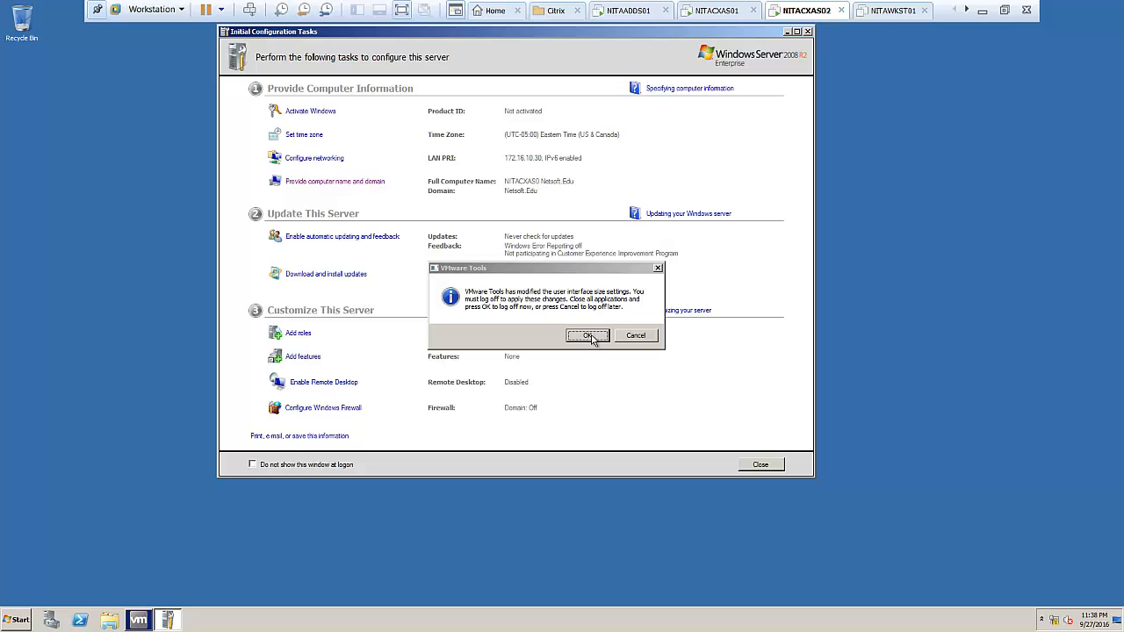
left_click(592, 341)
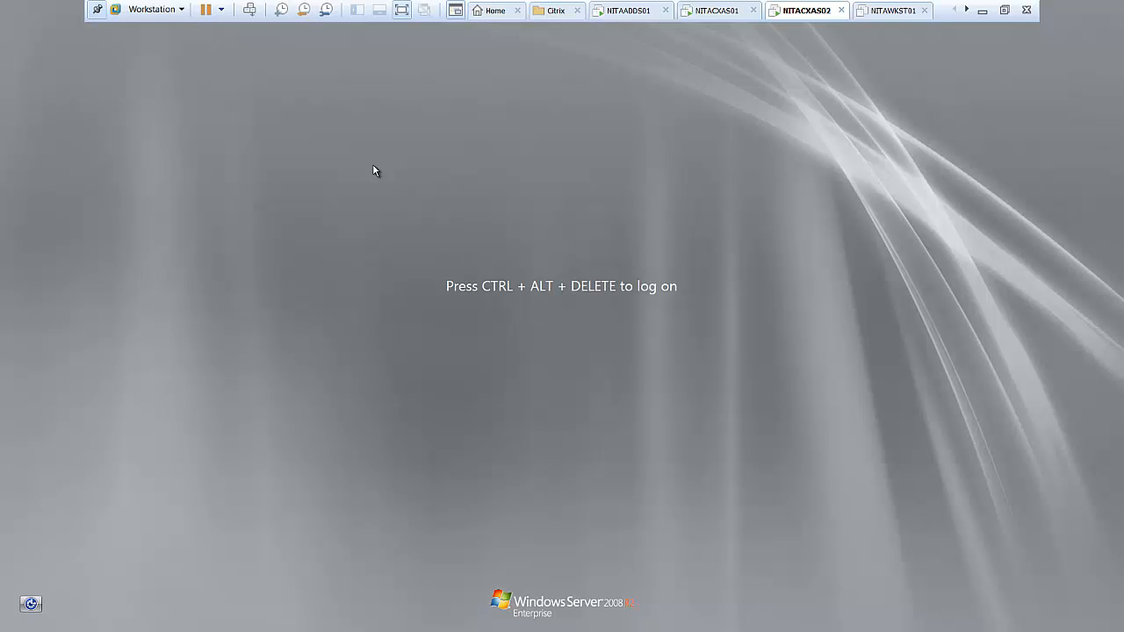
left_click(249, 10)
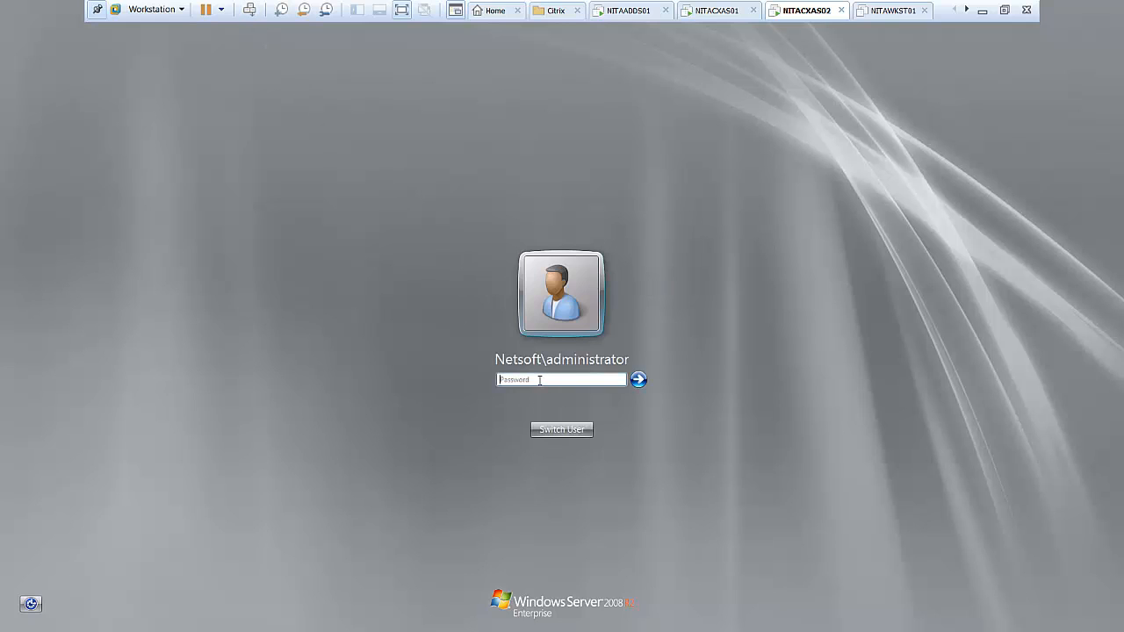
type("Pa$$w0rd")
key("Return")
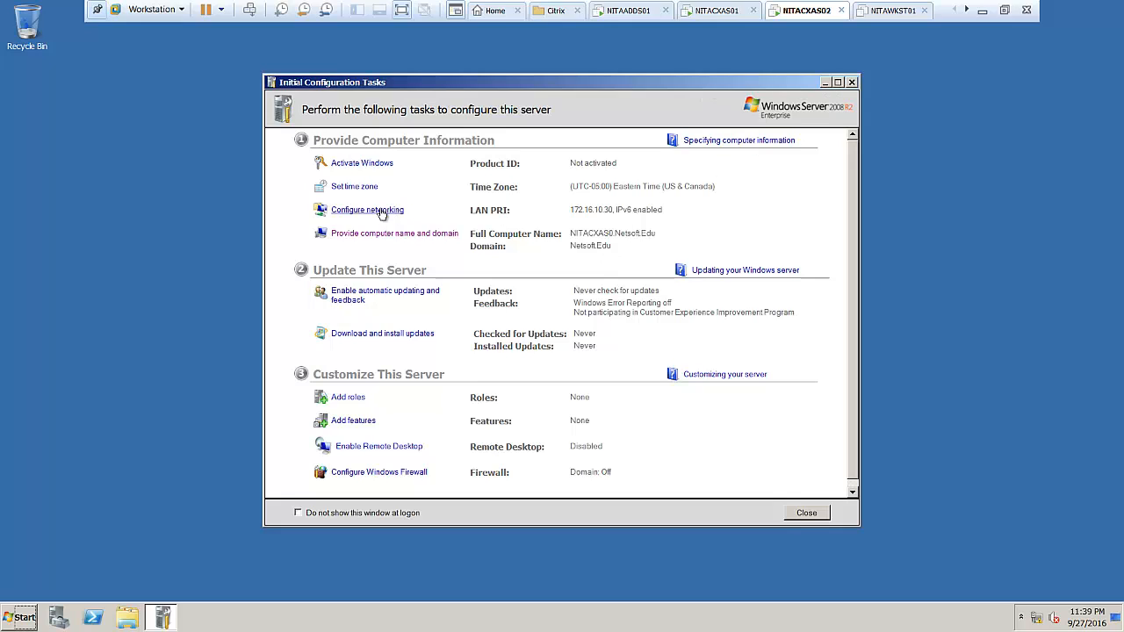
Rename the computer to NITACXAS02 in Netsoft.Edu, confirm the notices, and restart now.
left_click(391, 235)
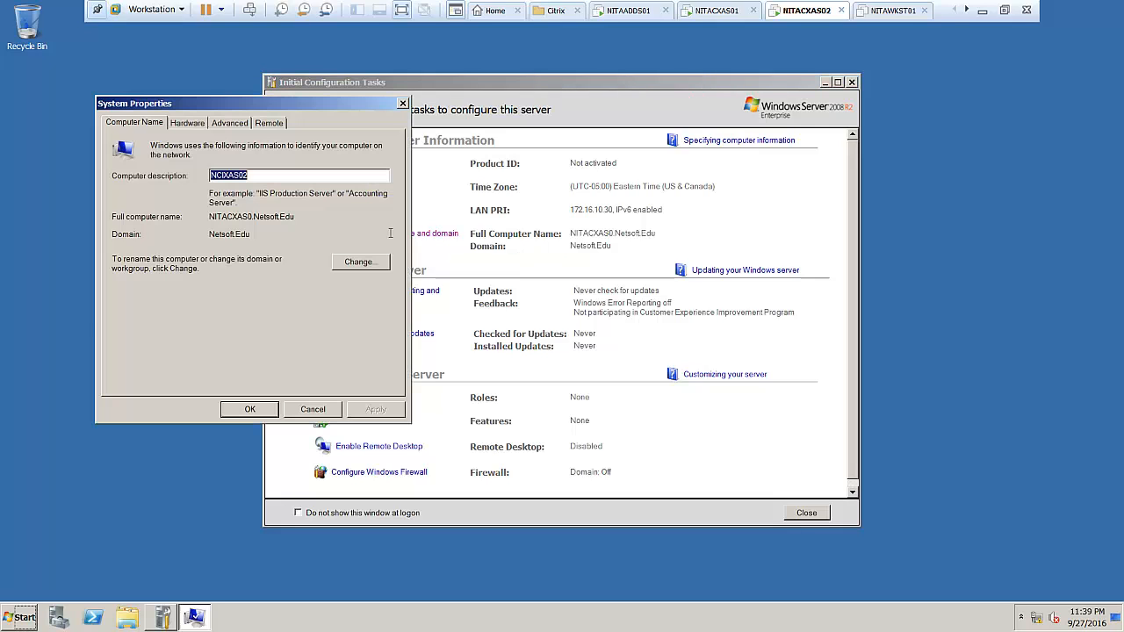
left_click(343, 268)
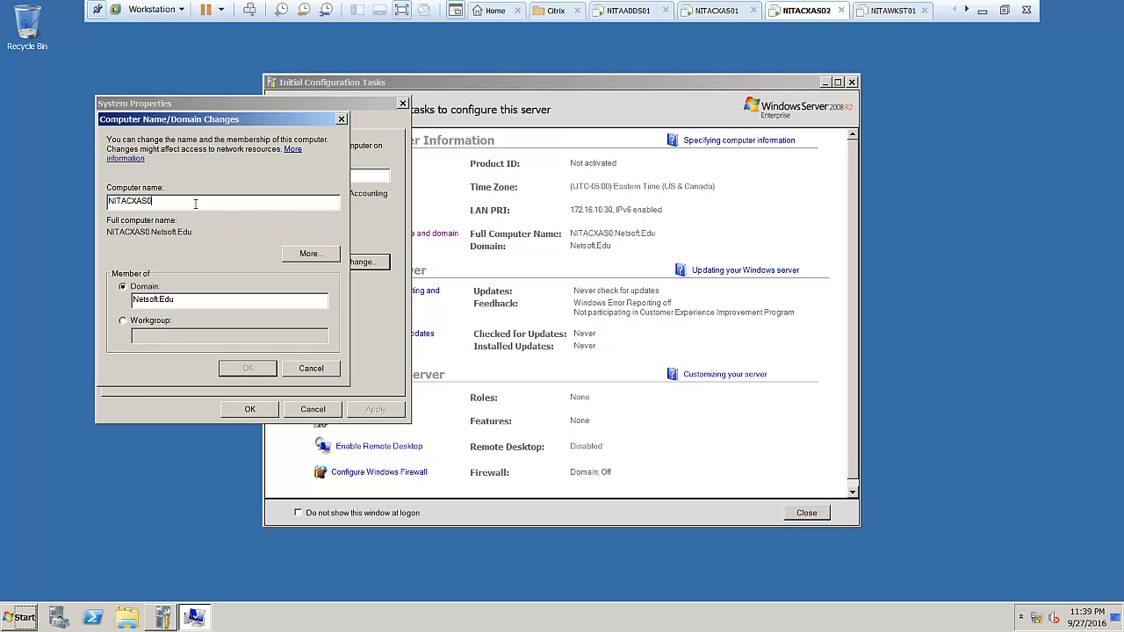
type("2")
left_click(235, 370)
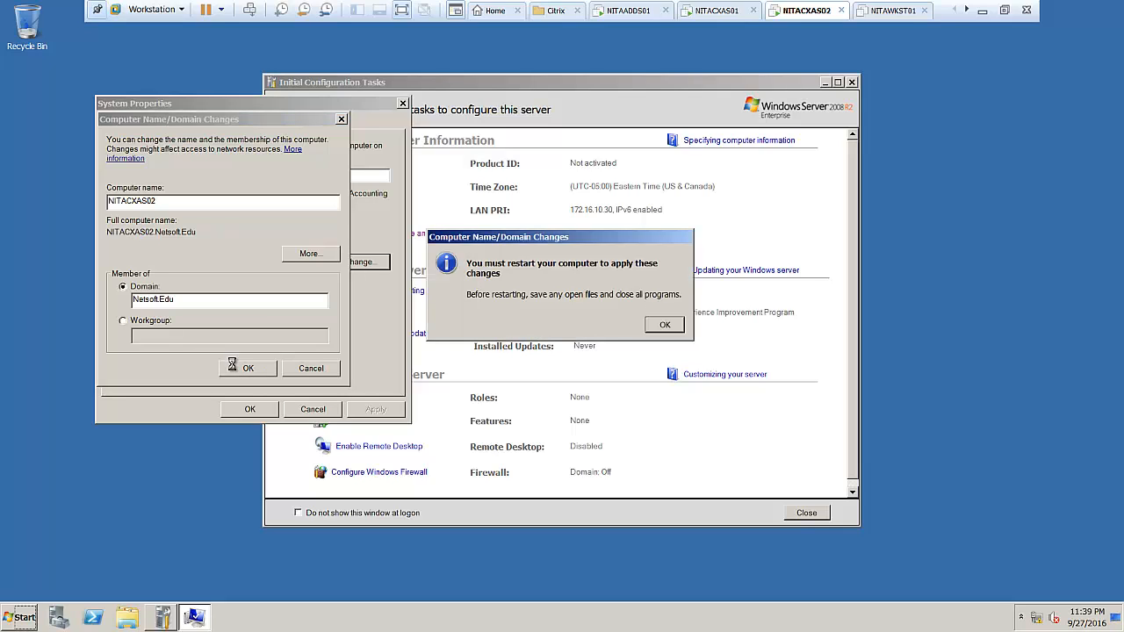
left_click(665, 326)
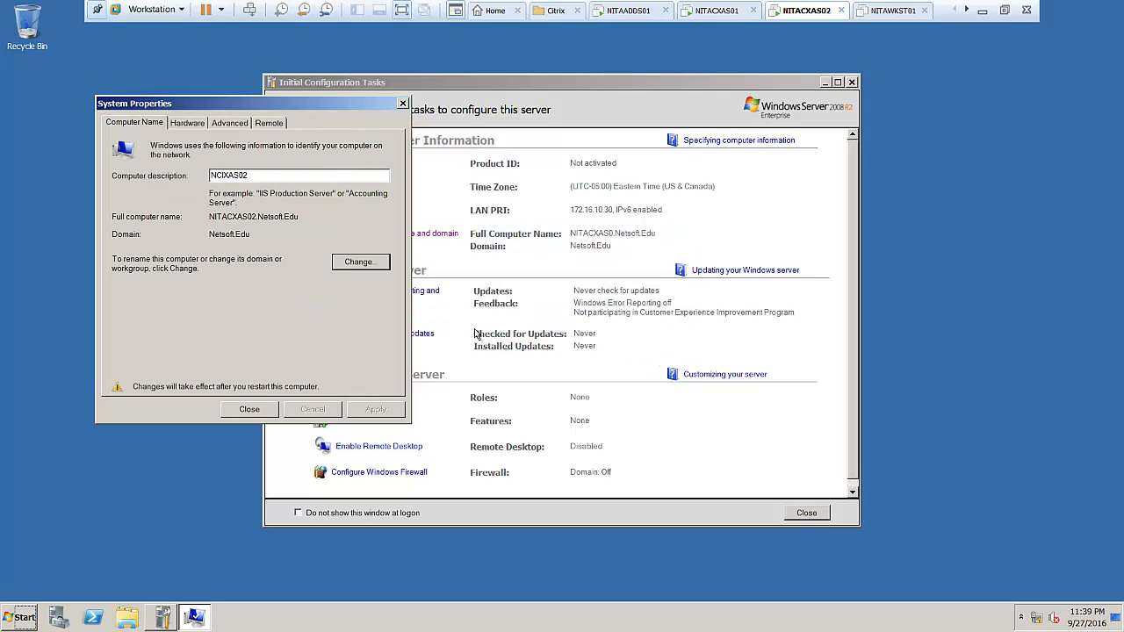
left_click(250, 409)
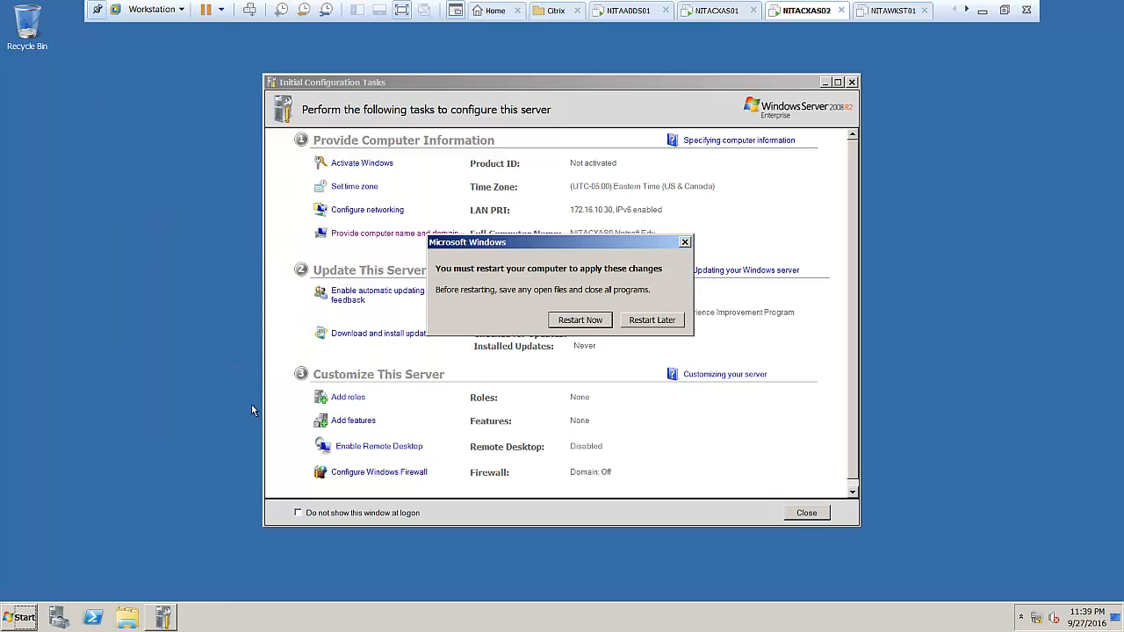
left_click(581, 320)
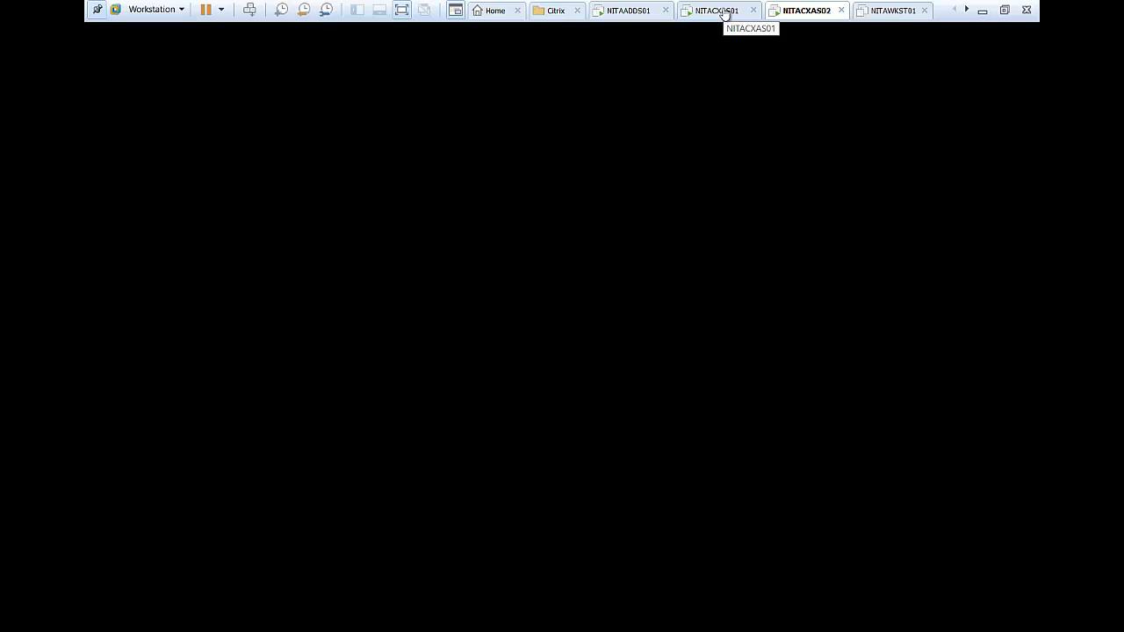
On NITACXAS01, choose Add server roles in the XenApp Role Manager, then exit full screen.
left_click(723, 12)
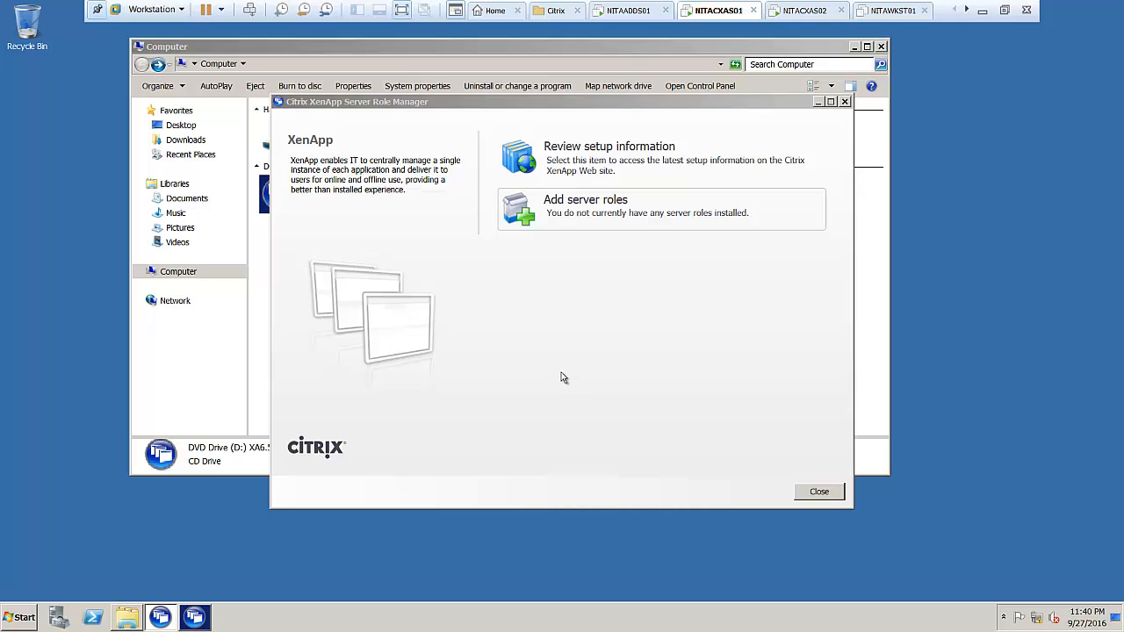
left_click(531, 219)
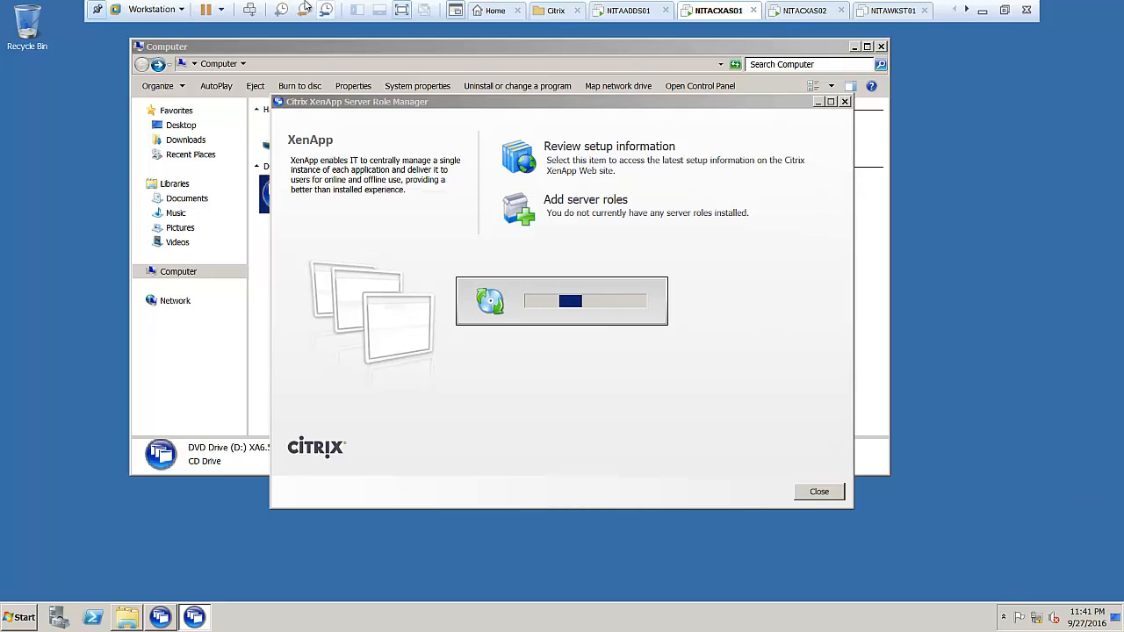
left_click(401, 12)
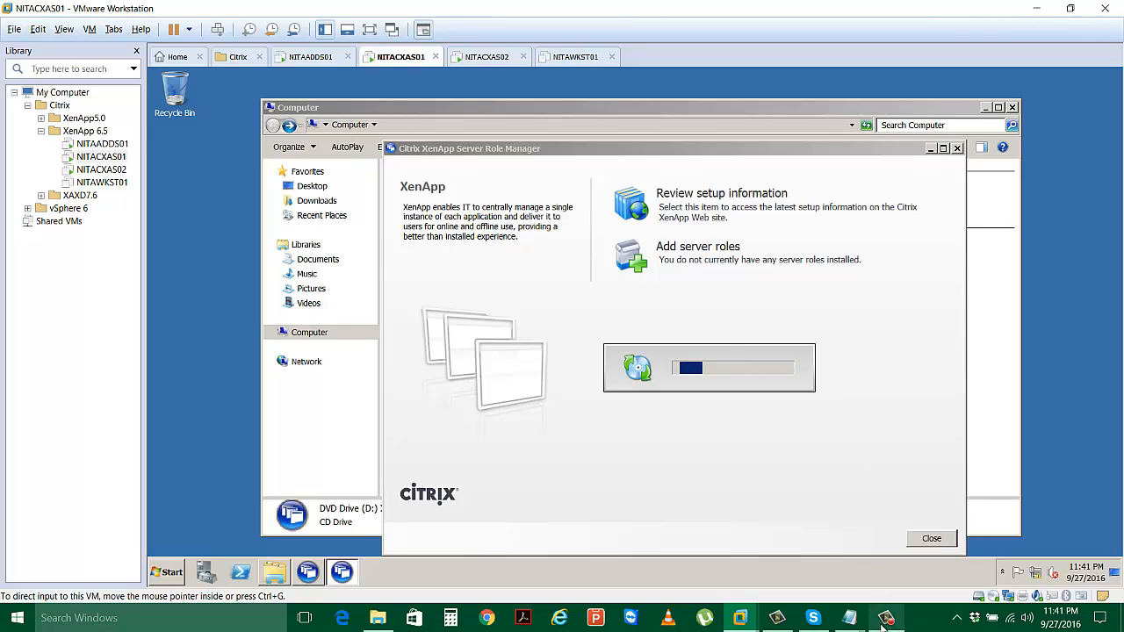
Advance the XenApp Role Manager to the edition selection page.
mouse_move(885, 620)
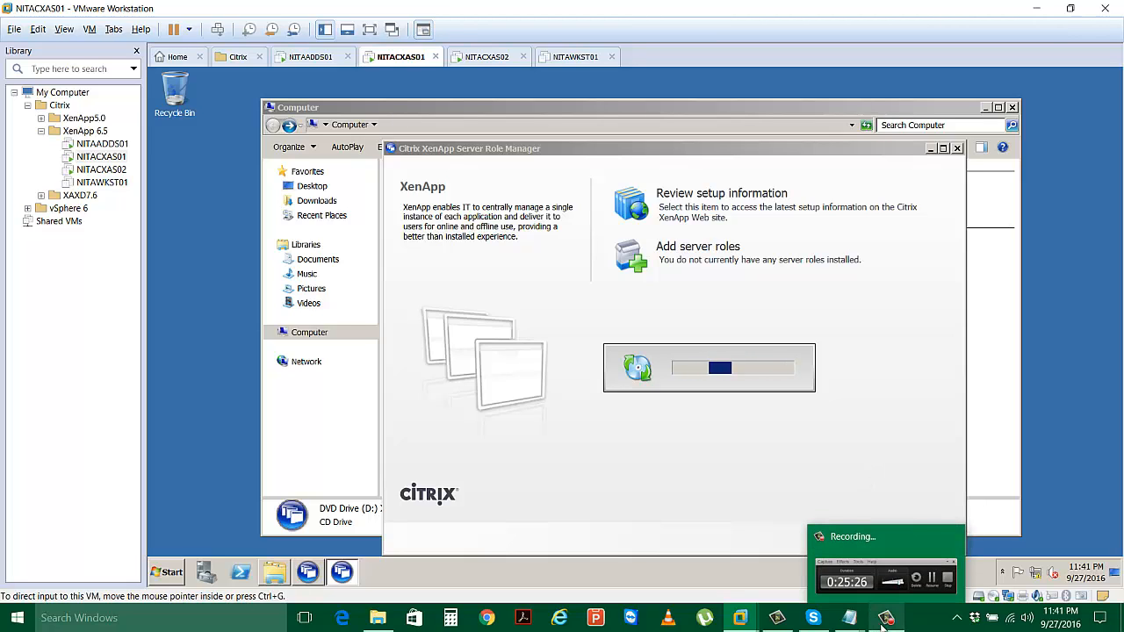
left_click(885, 619)
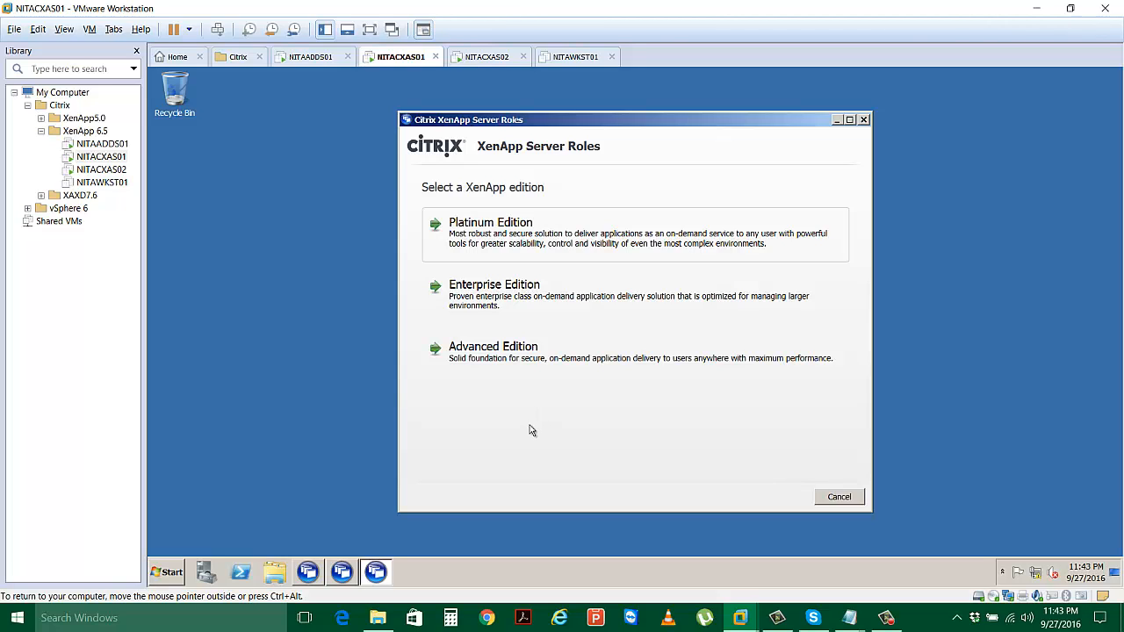
Choose XenApp Platinum Edition and accept the license agreement.
left_click(539, 240)
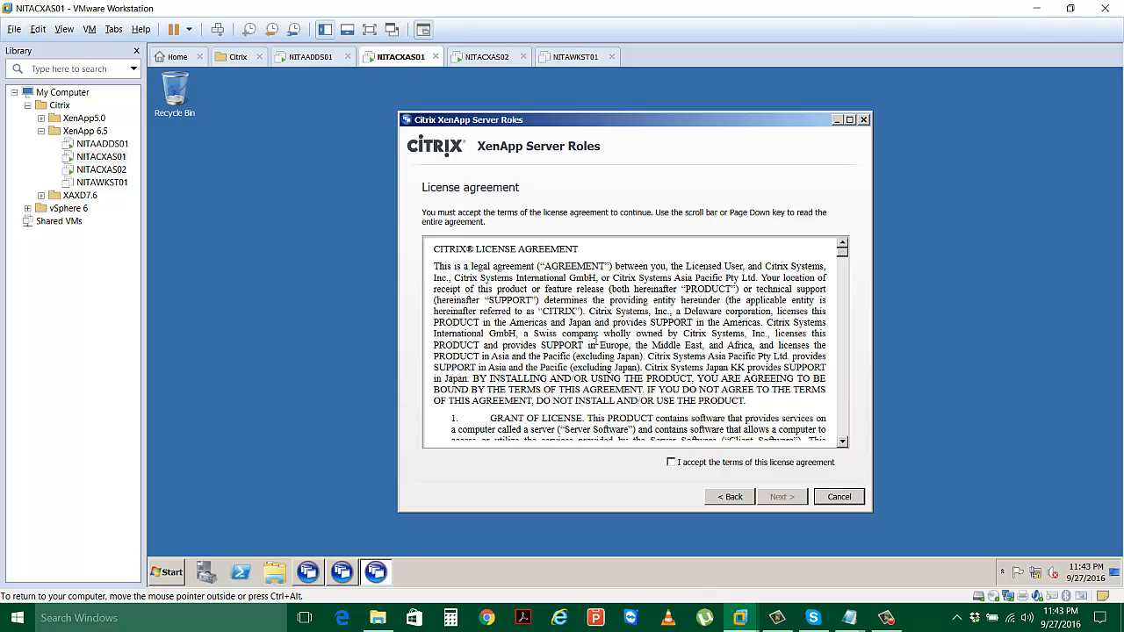
left_click(671, 464)
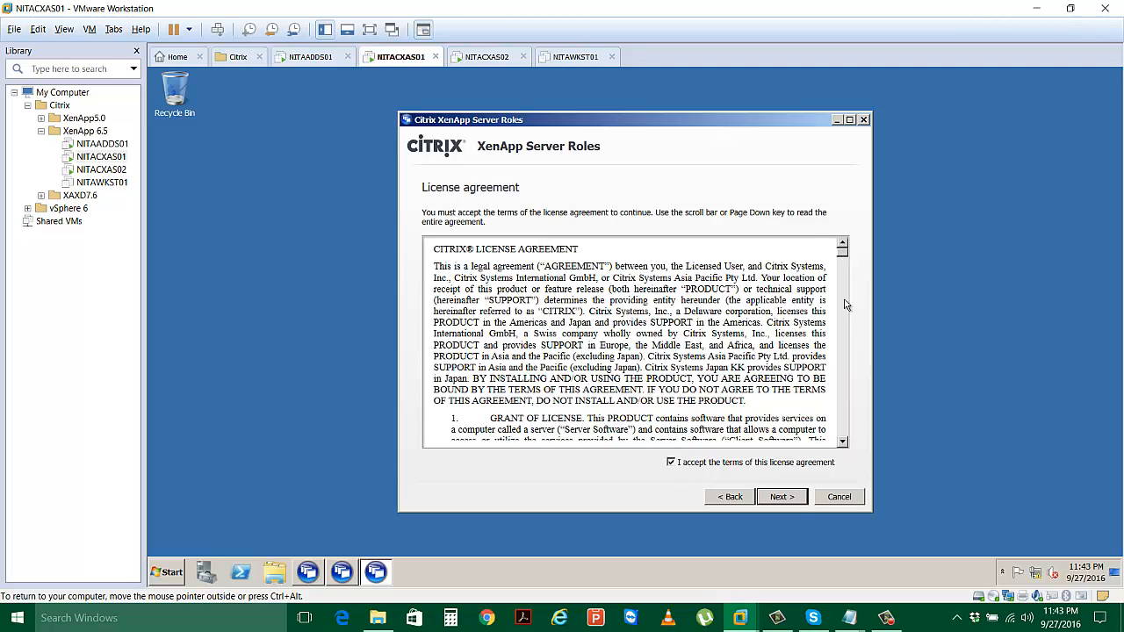
scroll(845, 304, "down", 15)
left_click(788, 497)
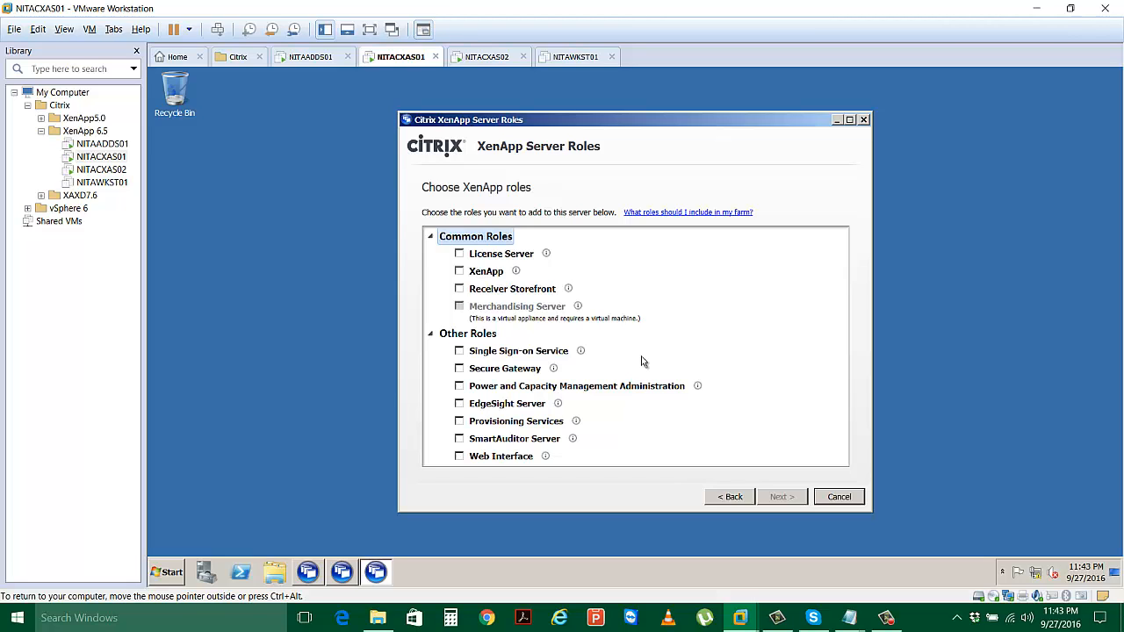
Select the License Server, XenApp and Web Interface roles and expand License Server default components.
left_click(461, 253)
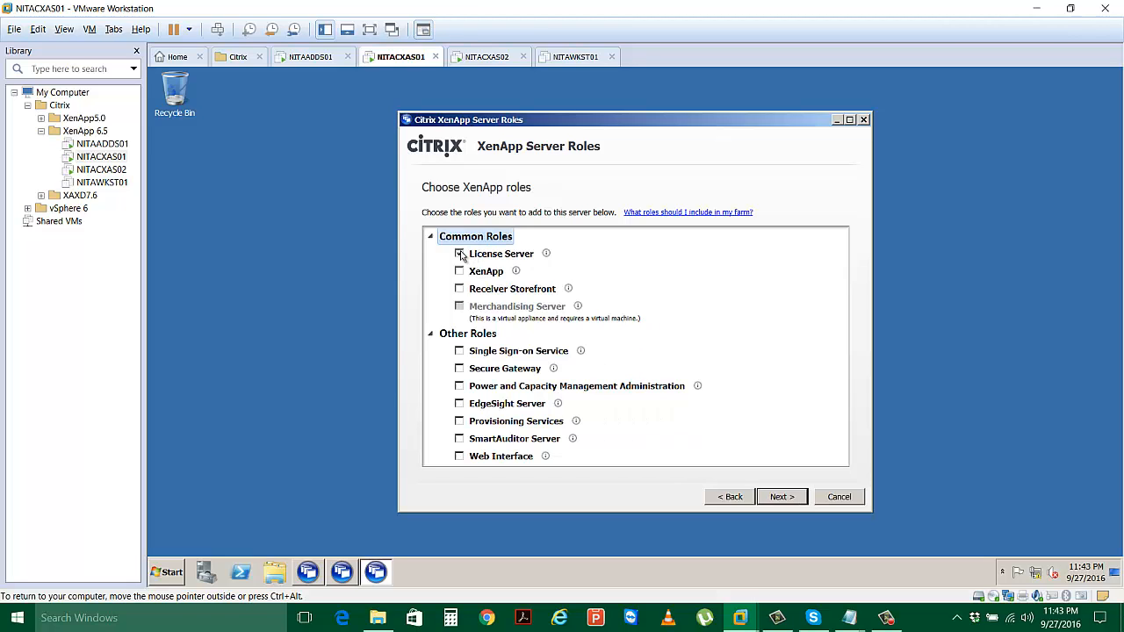
left_click(459, 271)
left_click(460, 457)
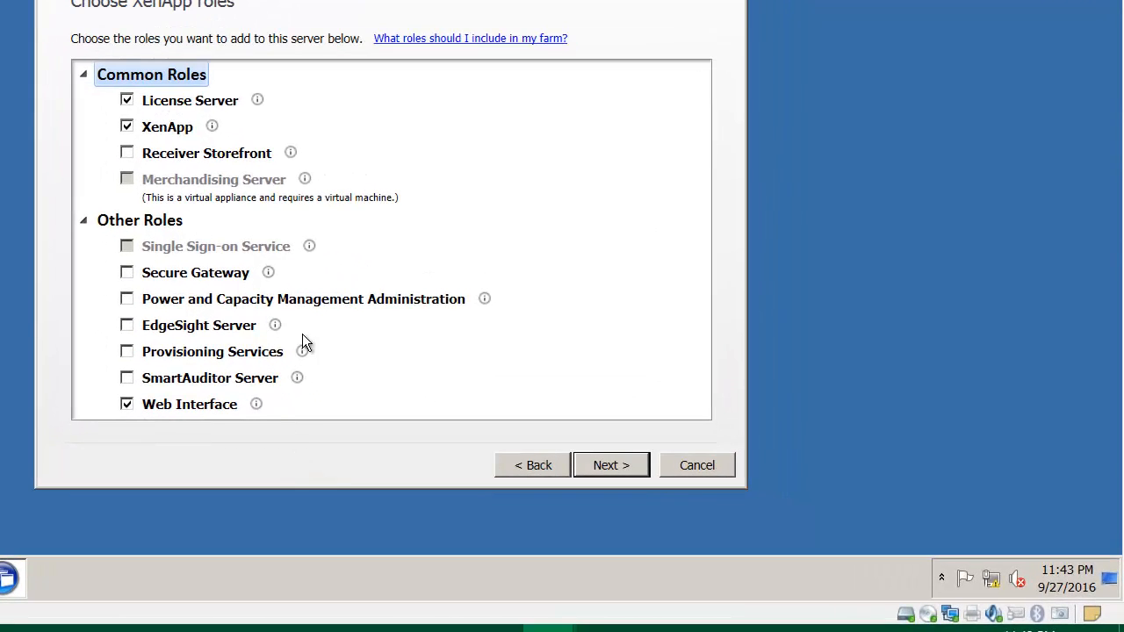
left_click(599, 469)
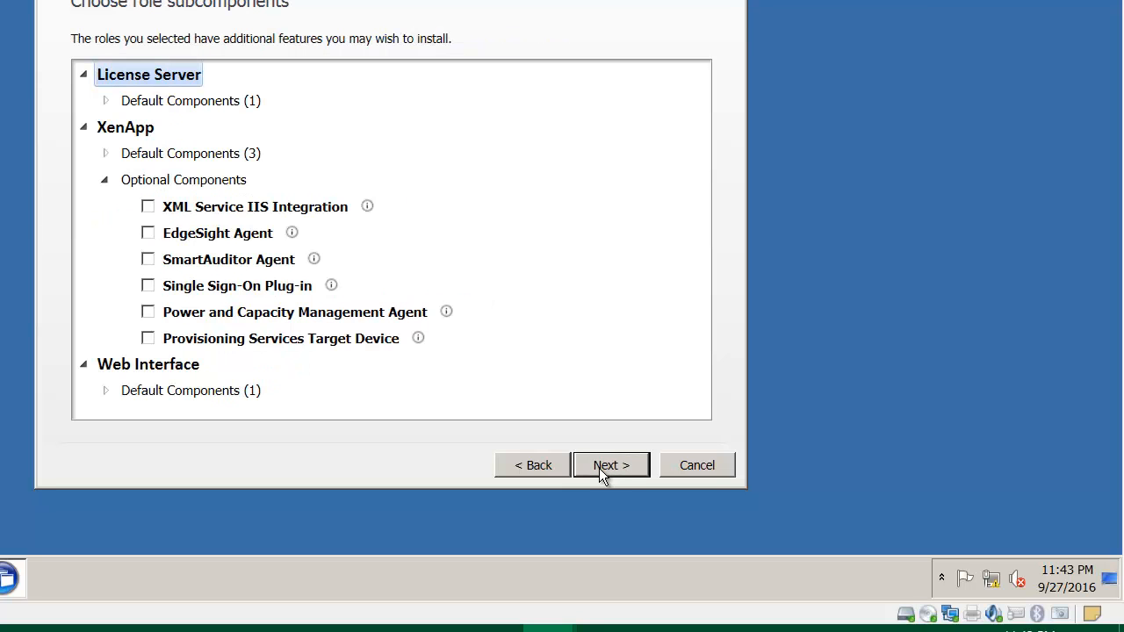
left_click(106, 101)
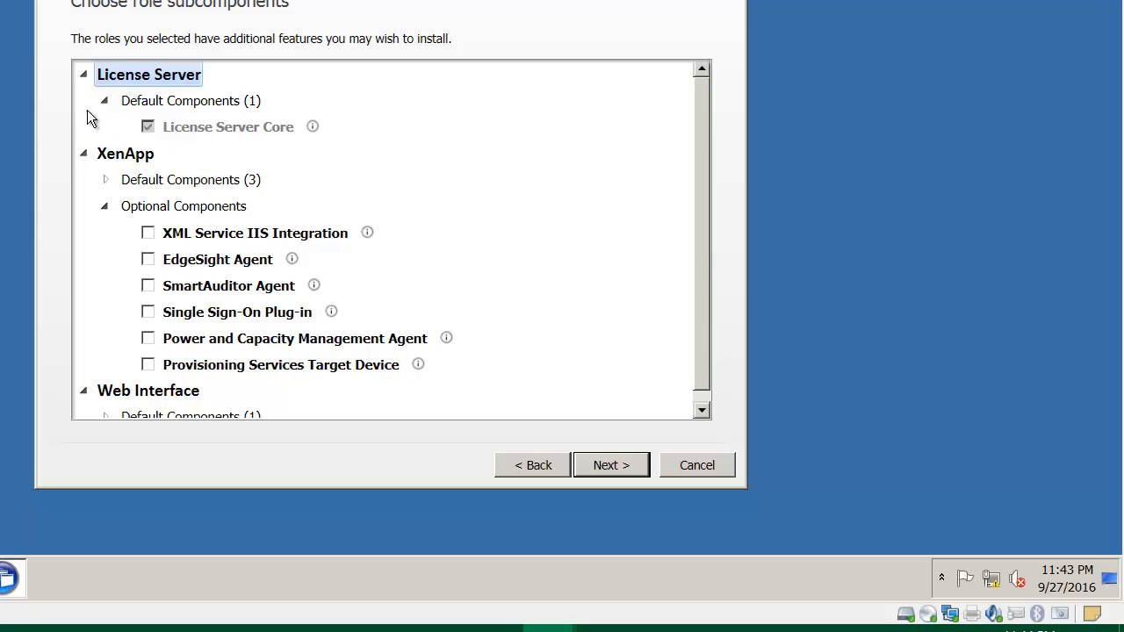
Expand XenApp and Web Interface default components, collapse XenApp optional components, and continue.
left_click(105, 180)
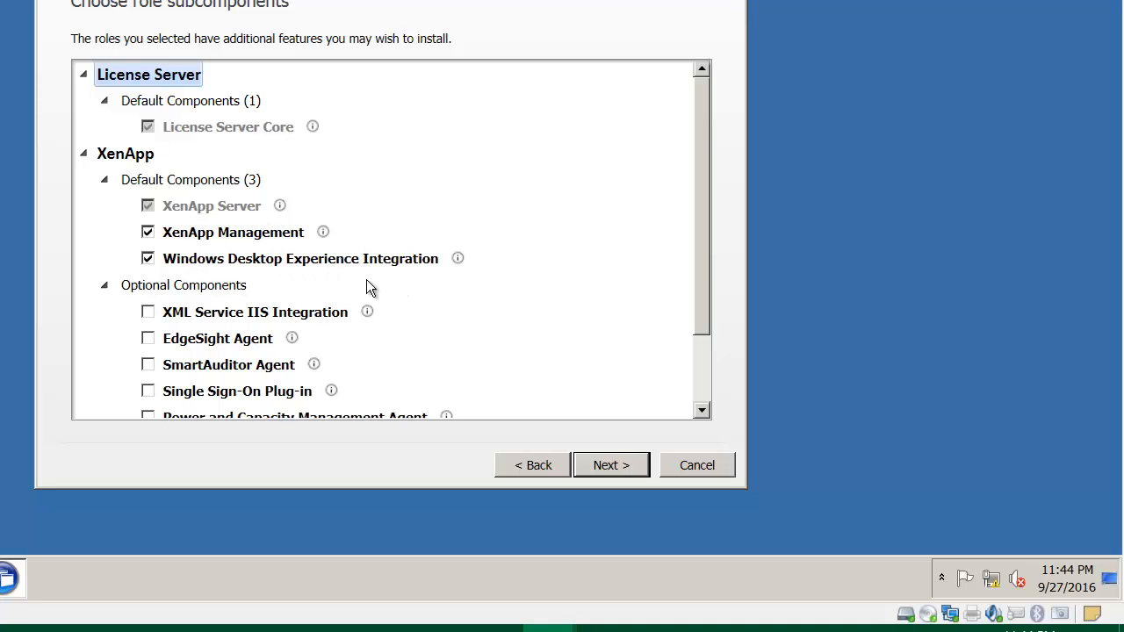
scroll(396, 284, "down", 1)
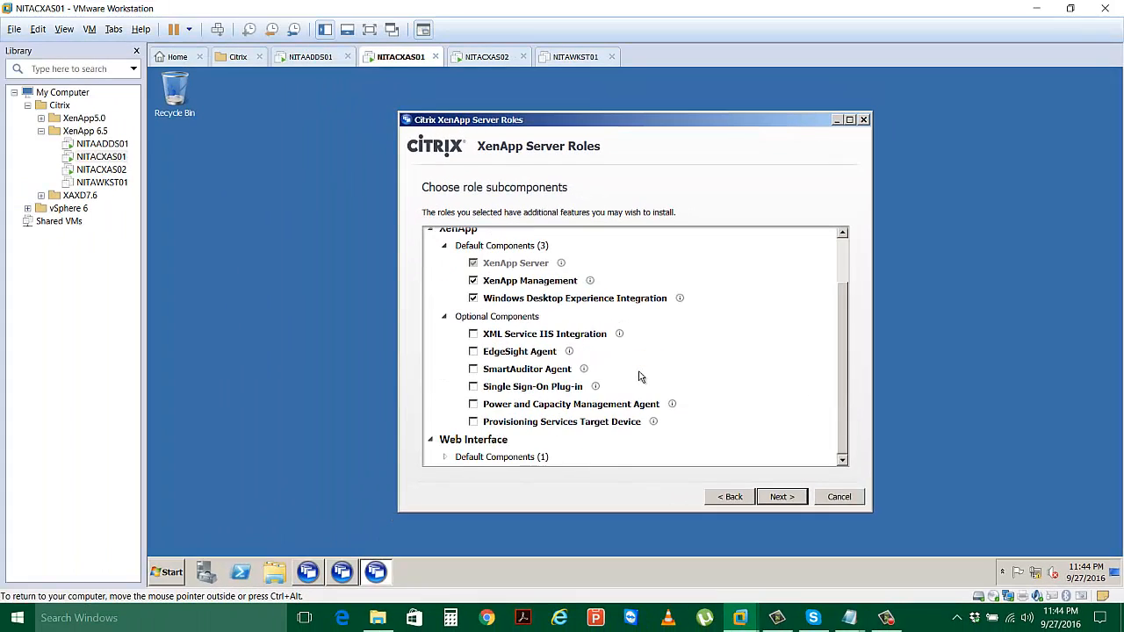
left_click(444, 317)
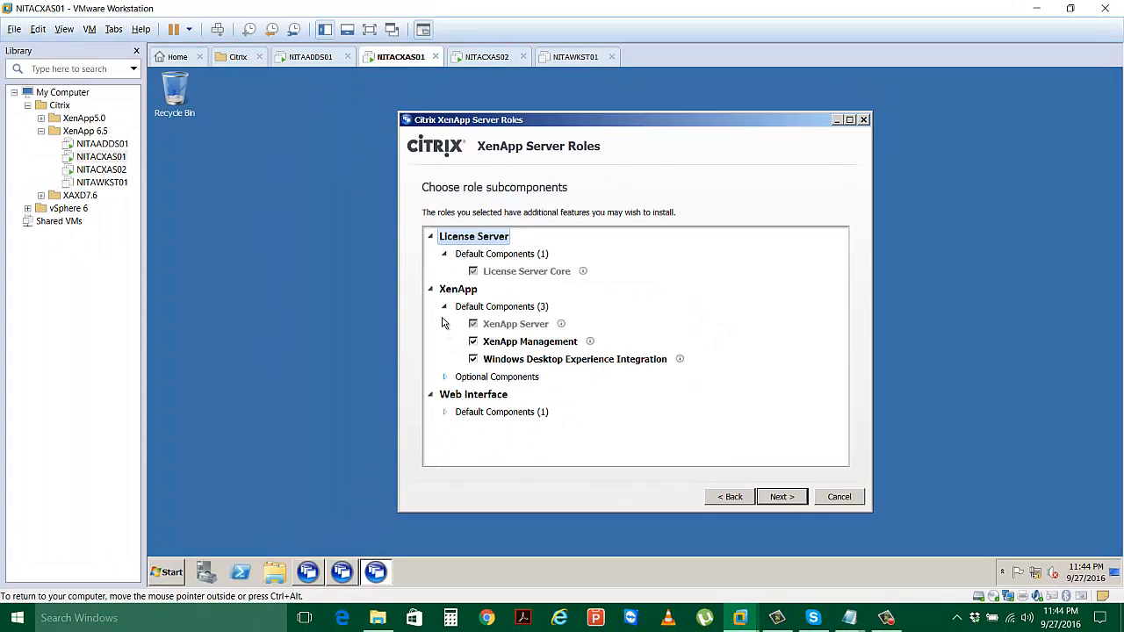
left_click(445, 413)
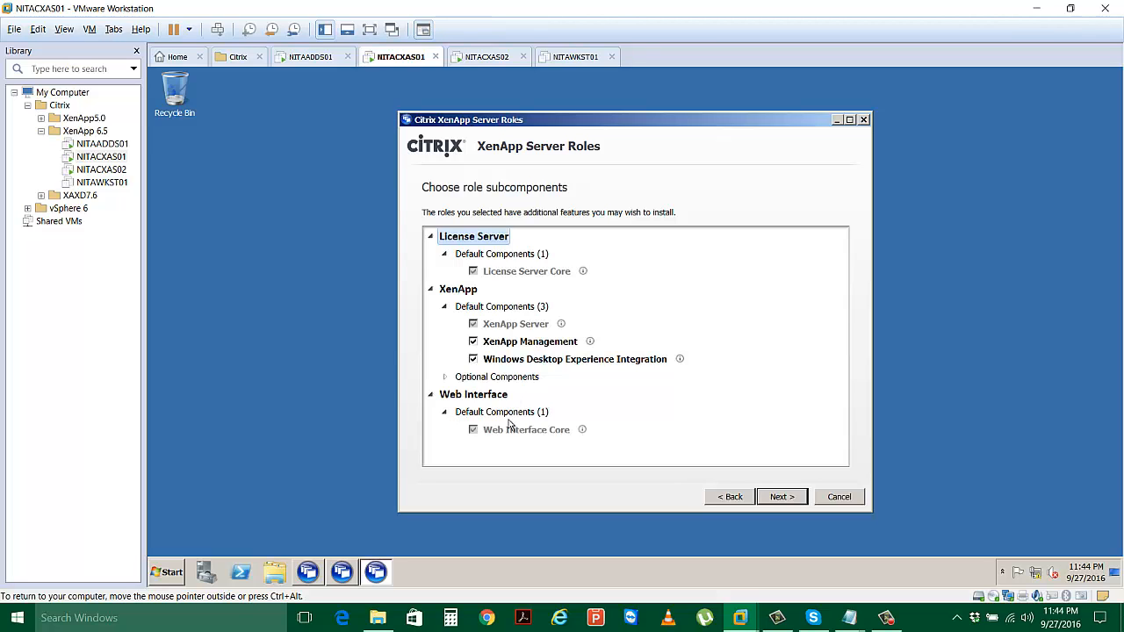
left_click(778, 499)
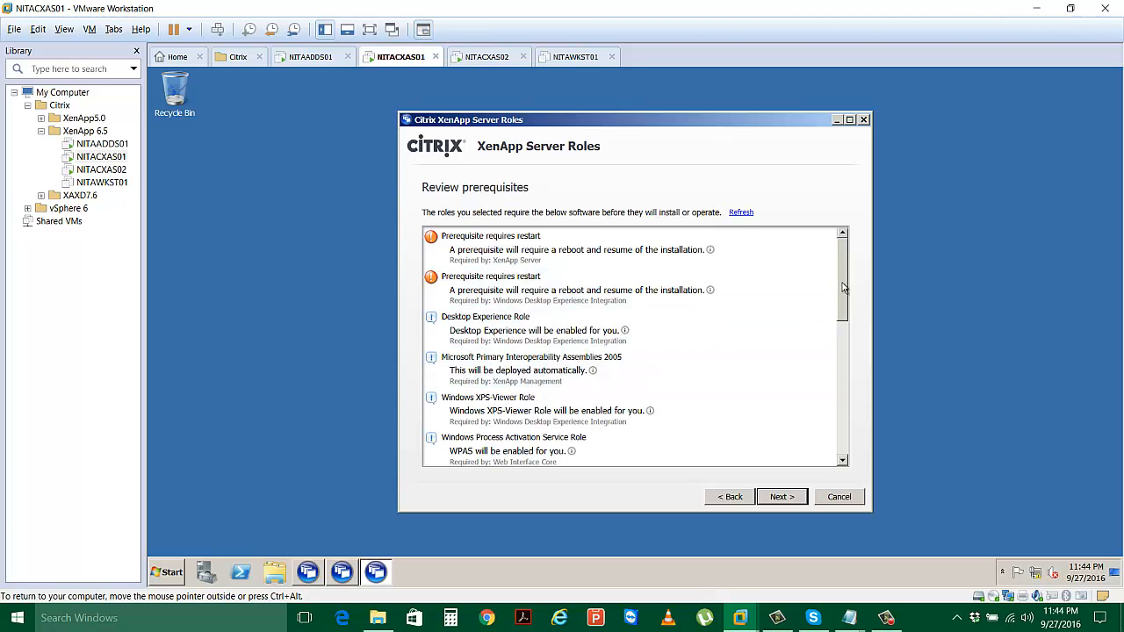
Review the two restart-requiring prerequisites and advance to Ready to install.
left_click_drag(842, 296, 842, 310)
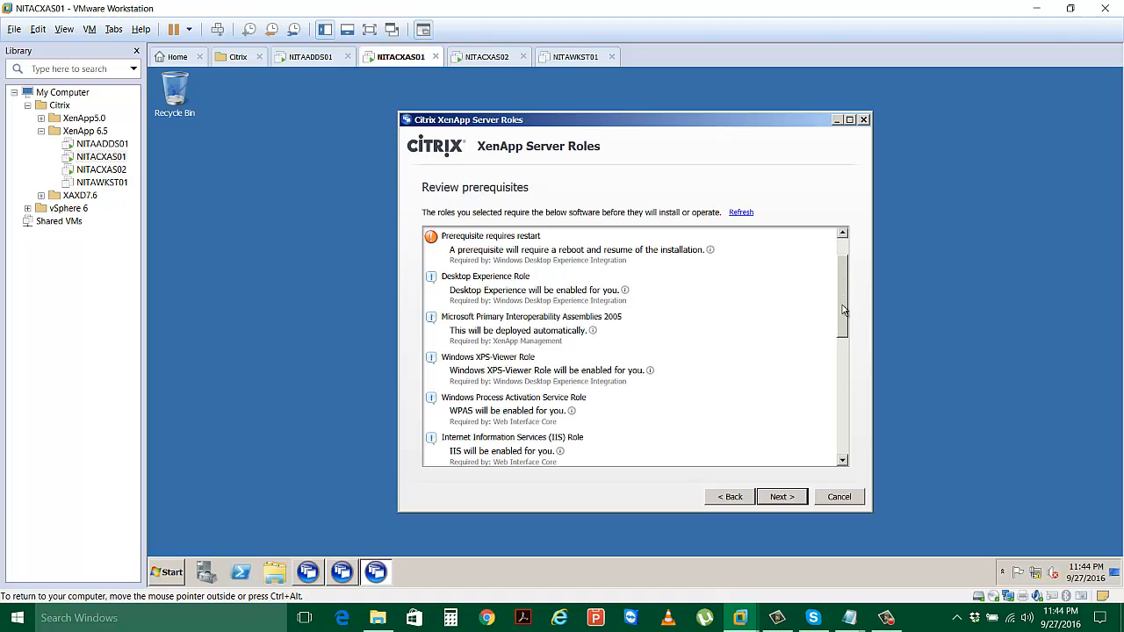
left_click_drag(842, 305, 843, 371)
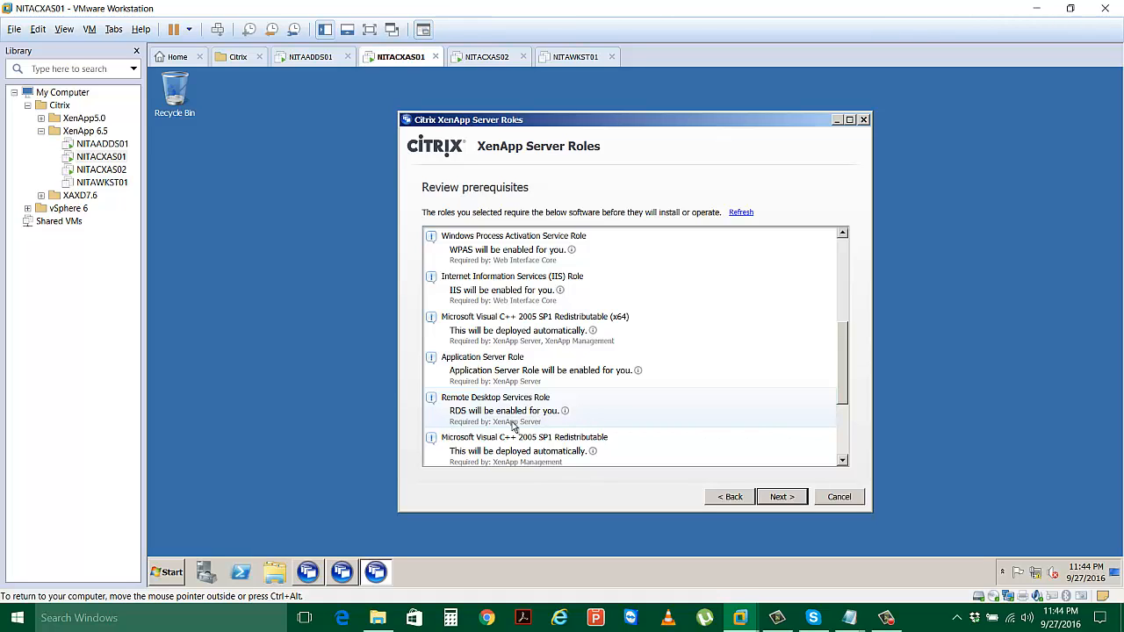
left_click(780, 497)
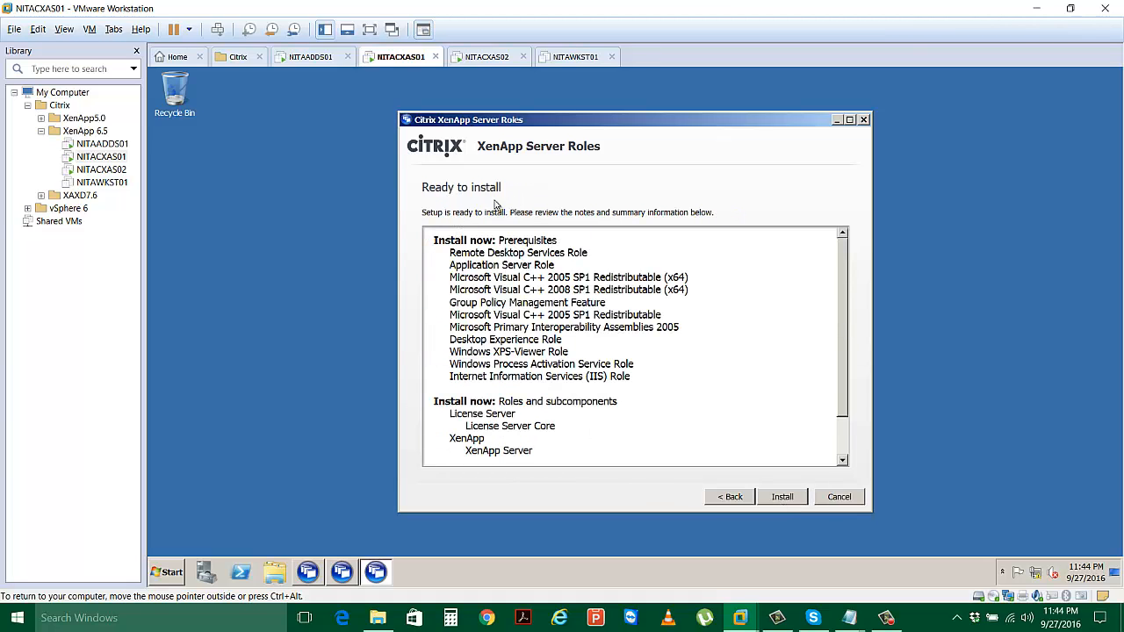
Review the prerequisites, License Server and XenApp summary, then begin the installation.
scroll(845, 332, "down", 2)
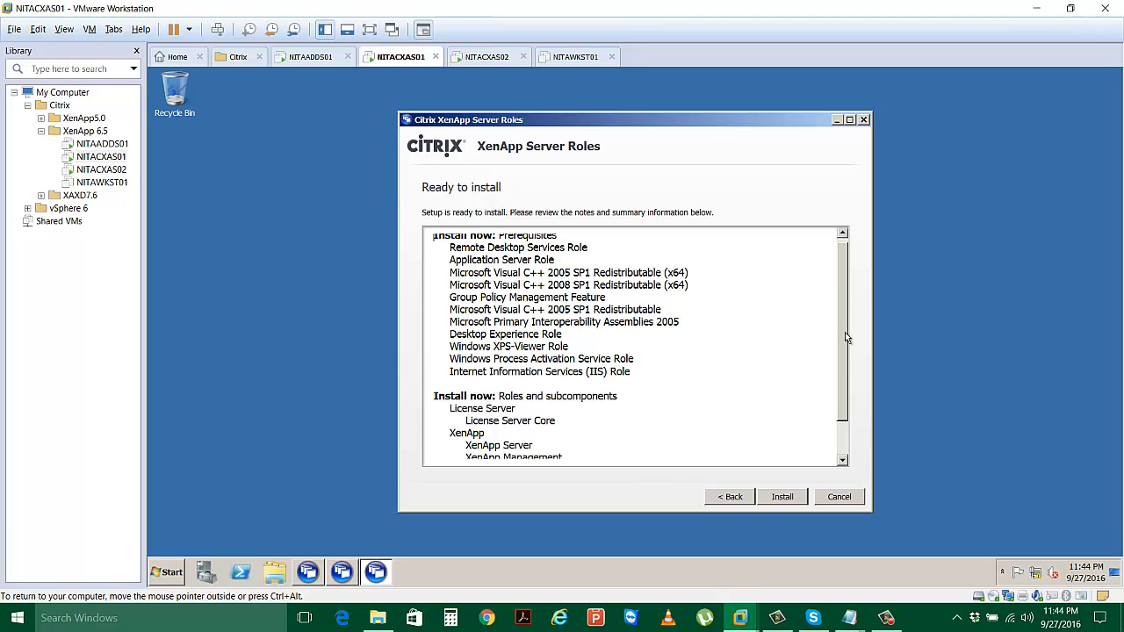
scroll(835, 345, "up", 1)
scroll(836, 316, "up", 1)
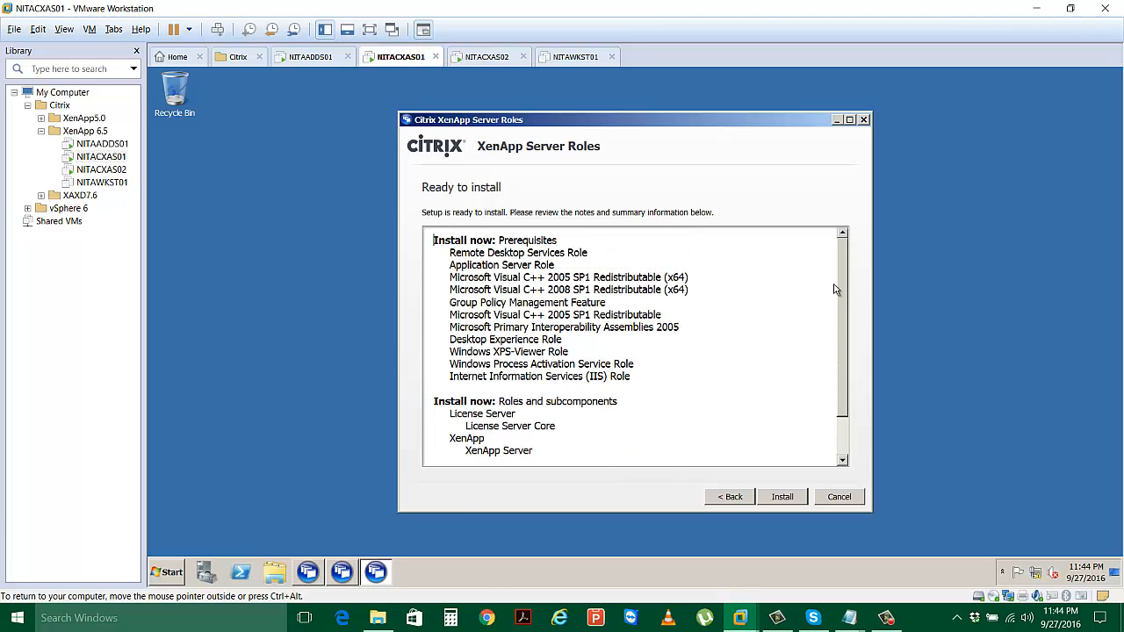
left_click(777, 498)
key("Return")
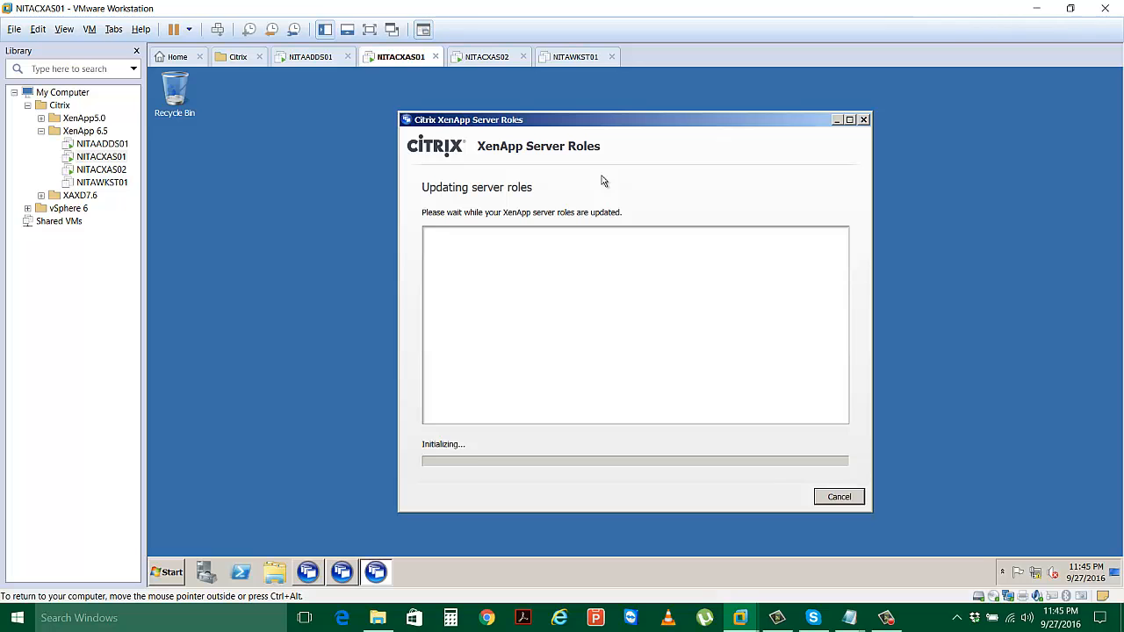
Switch to NITACXAS02, check NITACXAS01's install progress, then return to NITACXAS02's logon screen.
left_click(475, 61)
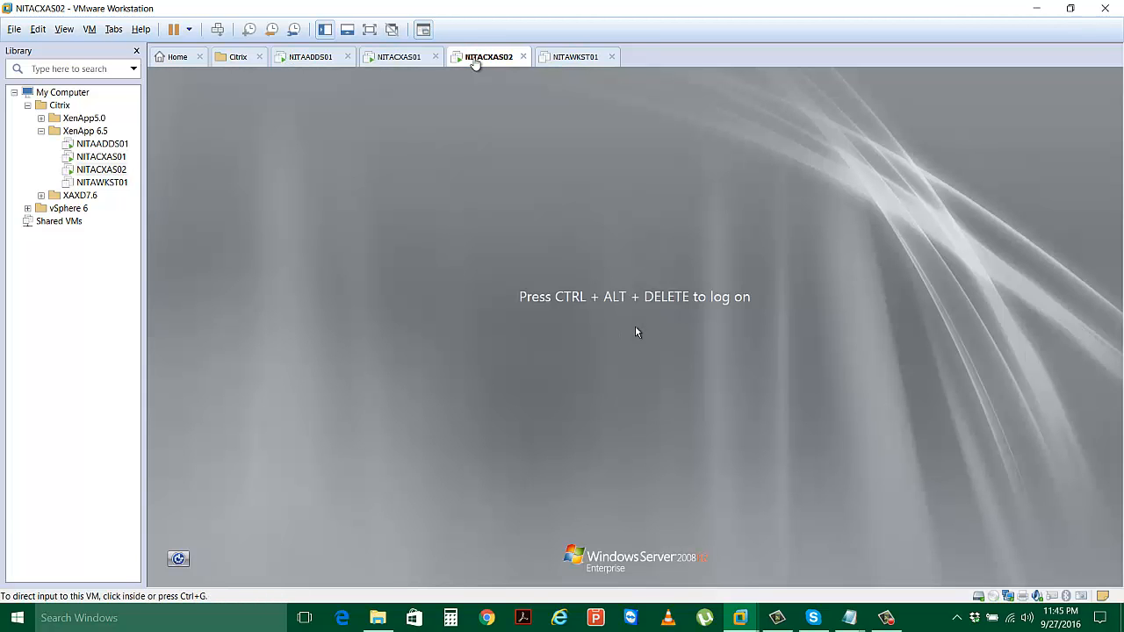
left_click(420, 63)
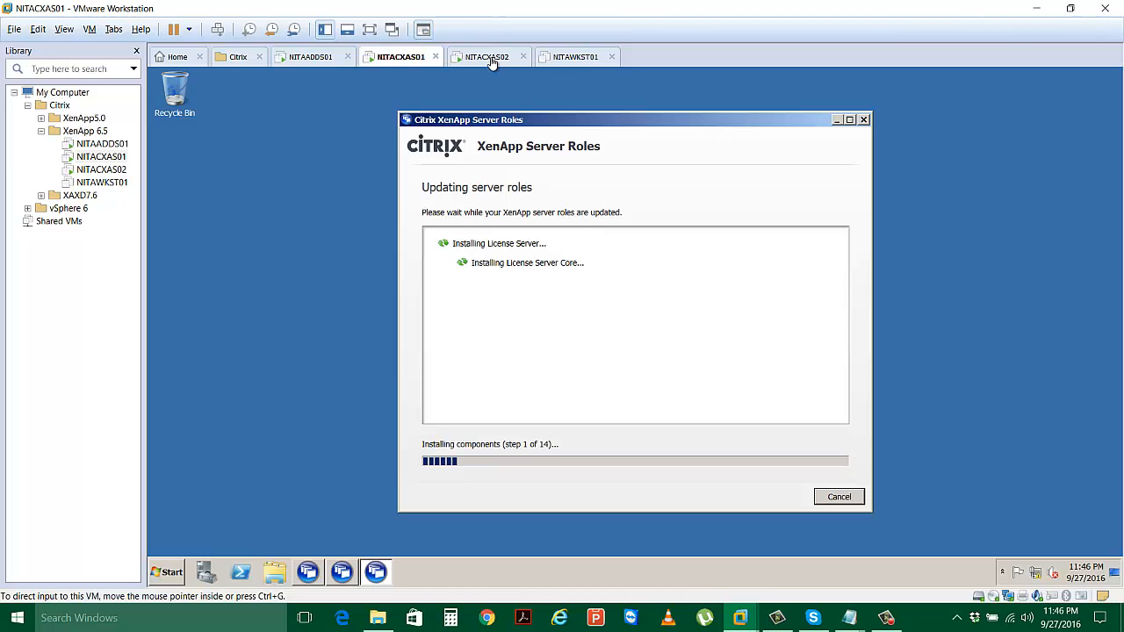
left_click(490, 58)
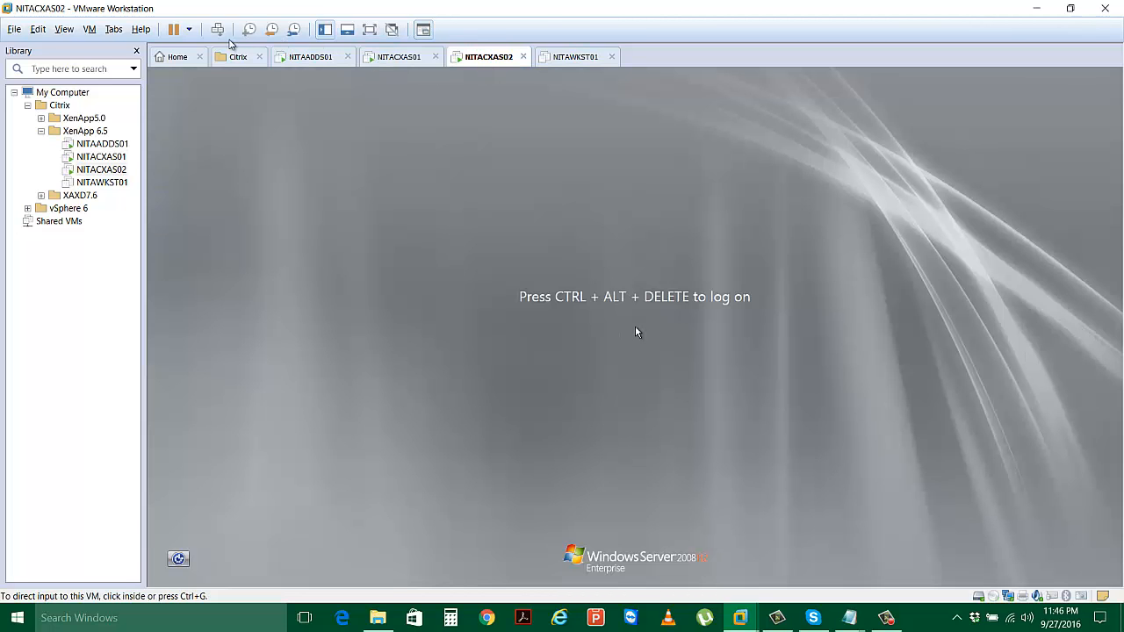
Send Ctrl+Alt+Del to NITACXAS02 and sign in with the domain administrator password.
left_click(216, 30)
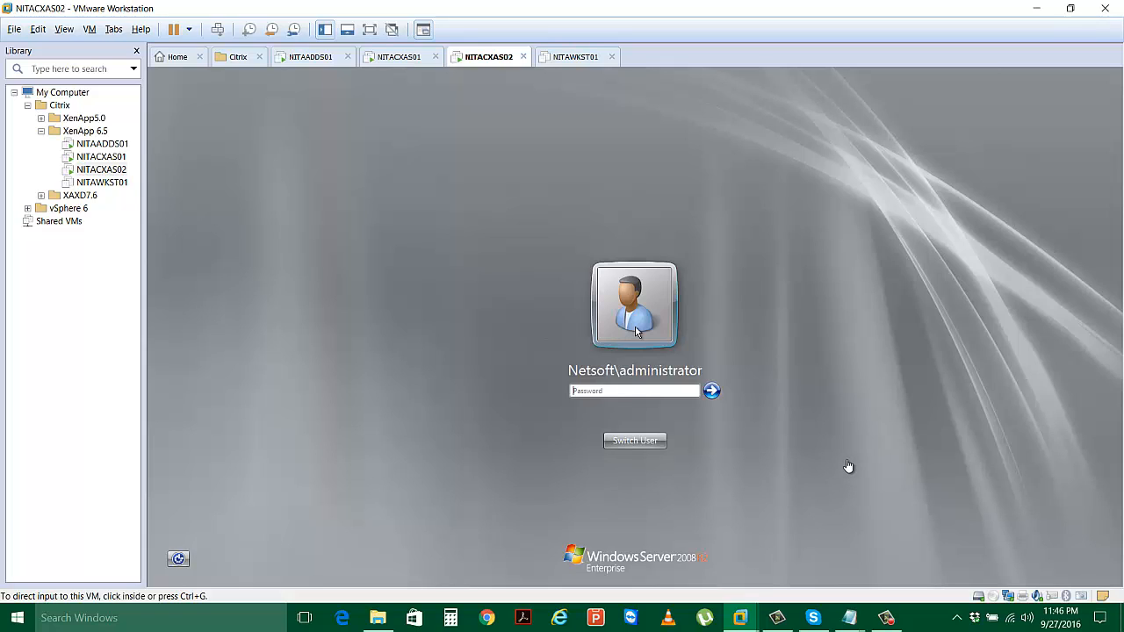
left_click(665, 391)
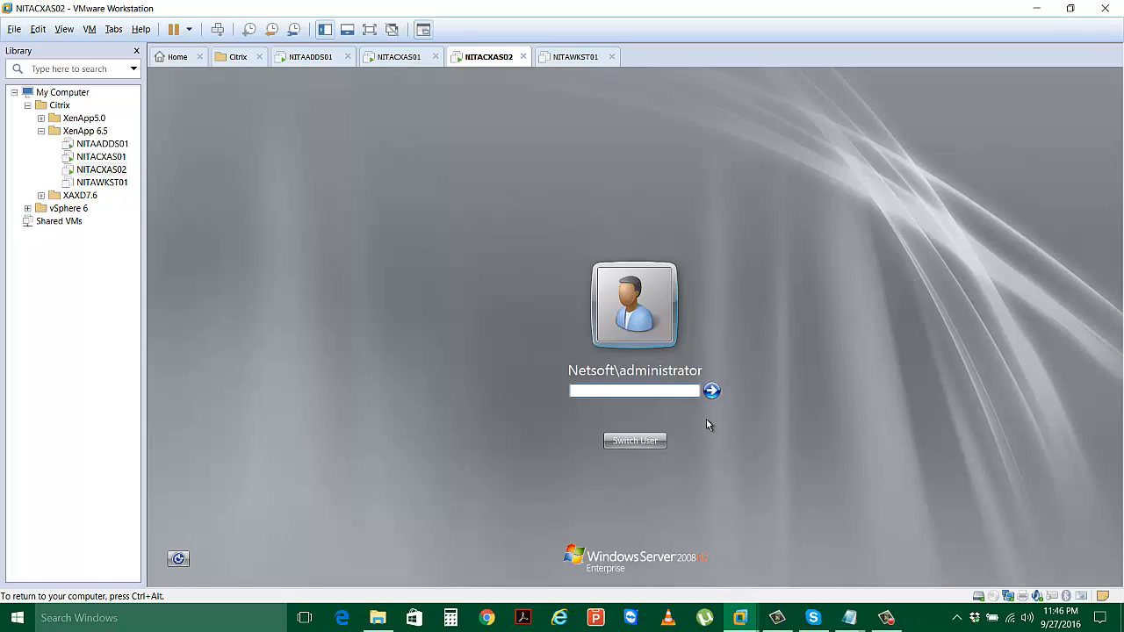
type("*******")
key("Return")
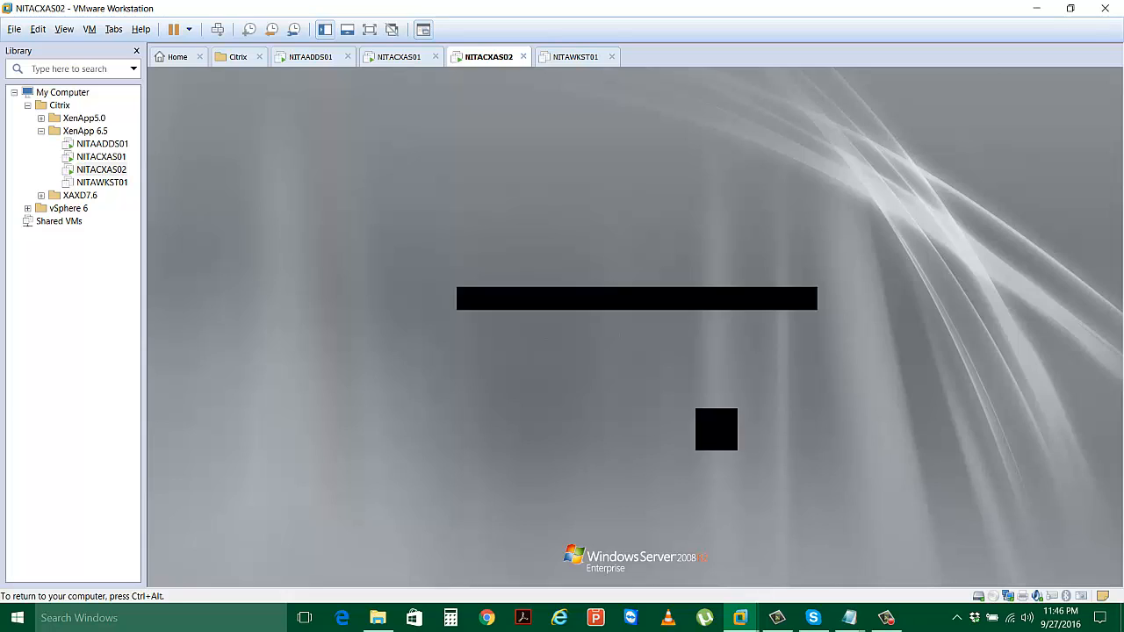
key("ctrl+alt")
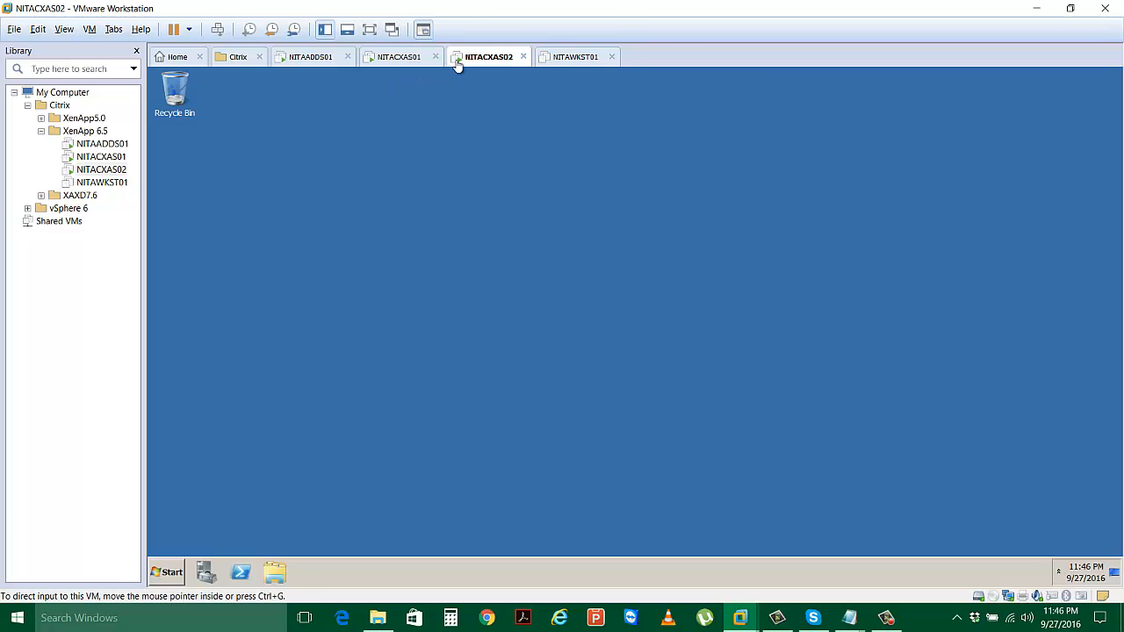
Set NITACXAS02's CD/DVD drive to the ISO image D:\ISO\Citrix XenApp 6.5.iso and apply the settings.
right_click(474, 58)
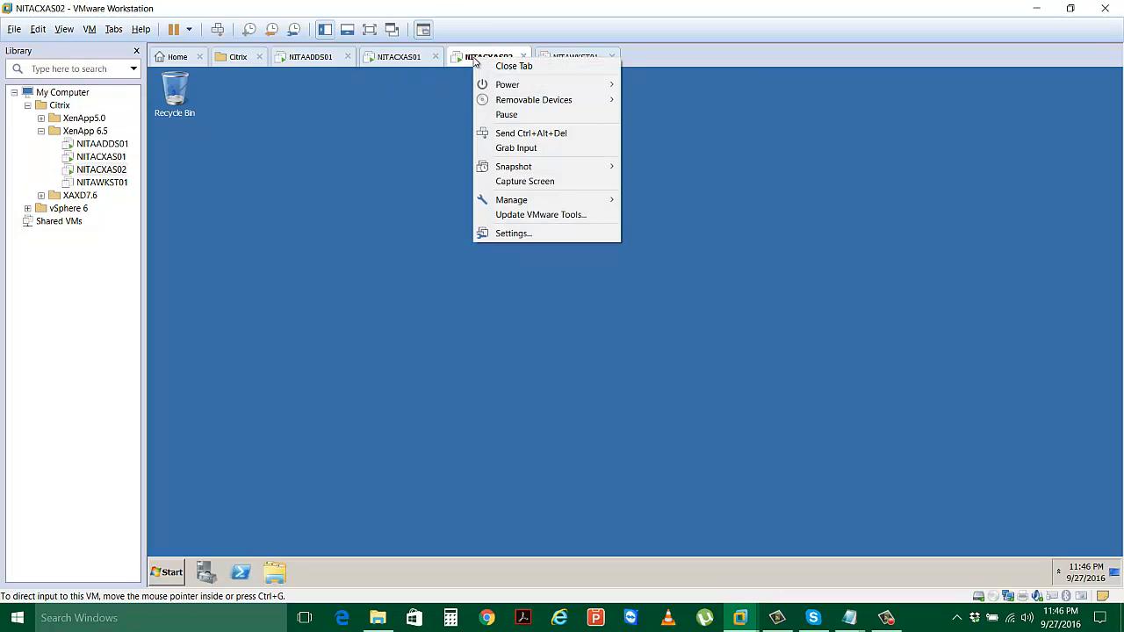
left_click(525, 233)
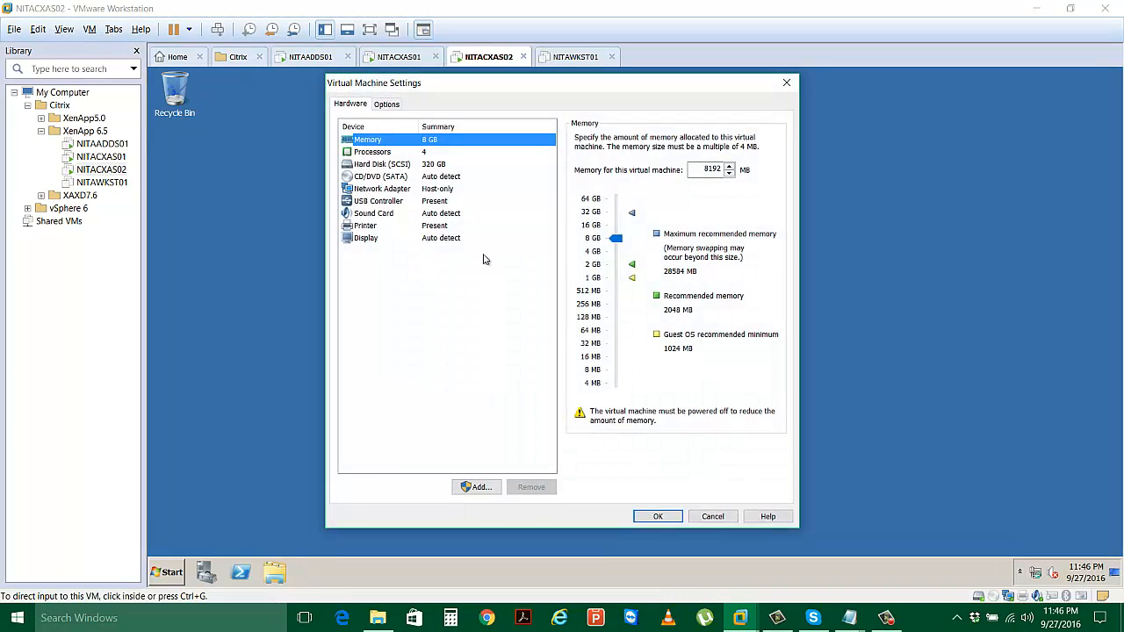
left_click(459, 178)
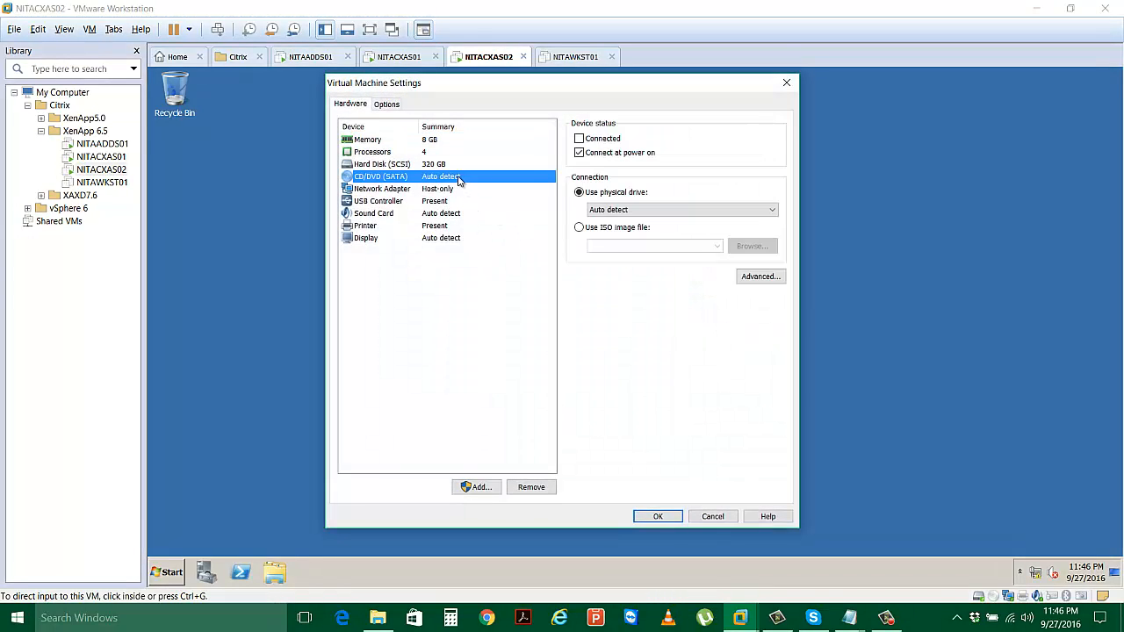
left_click(579, 227)
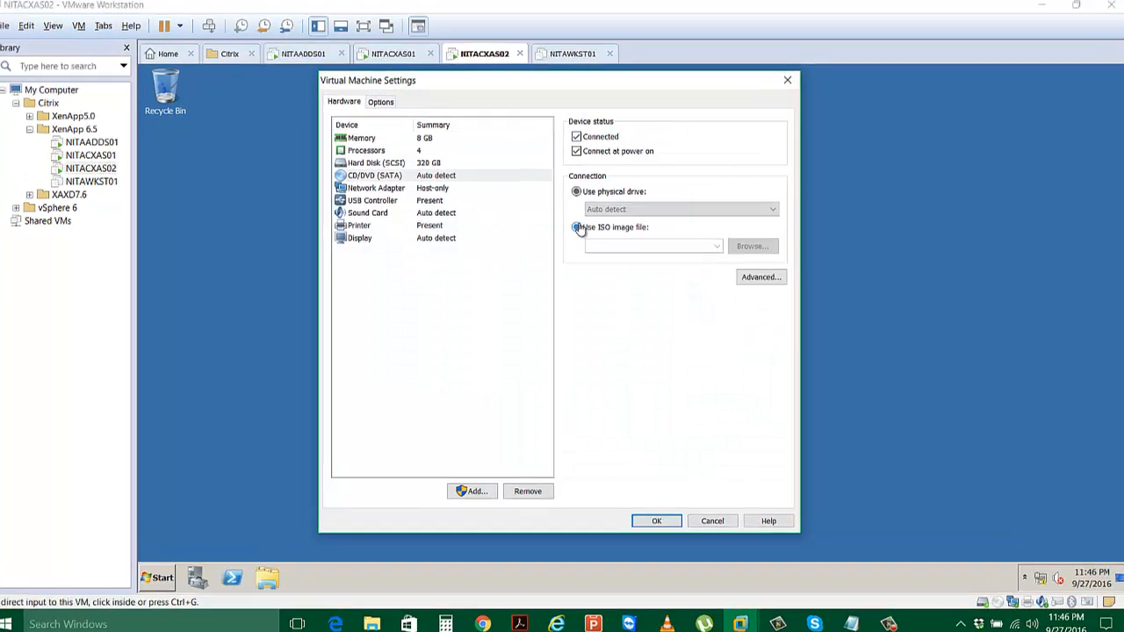
left_click(751, 246)
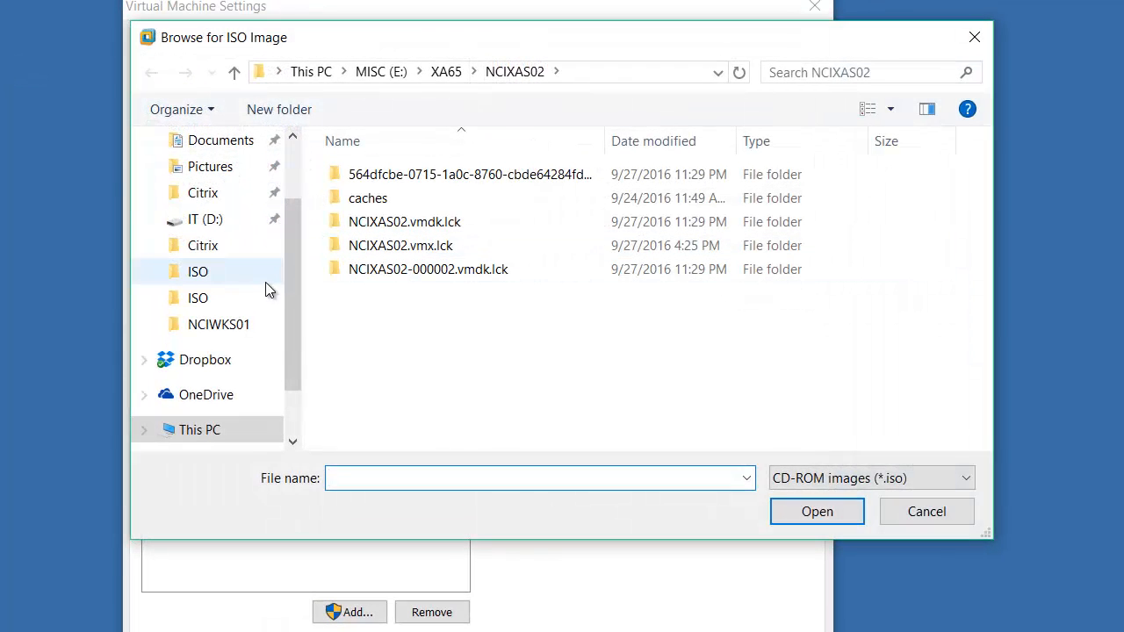
left_click_drag(294, 284, 268, 201)
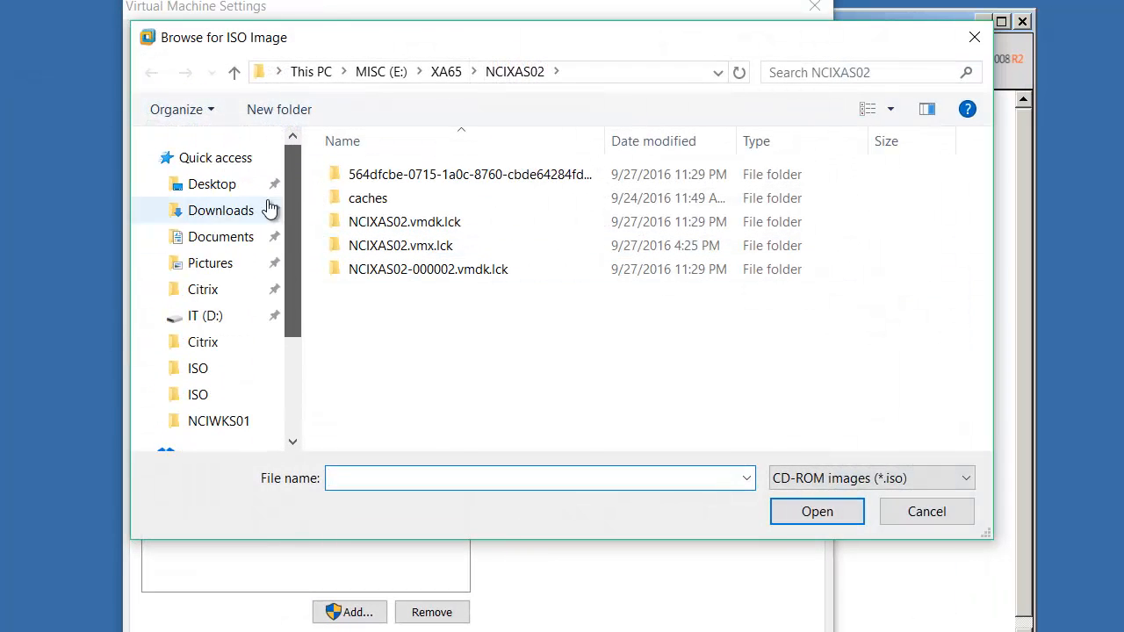
left_click(210, 373)
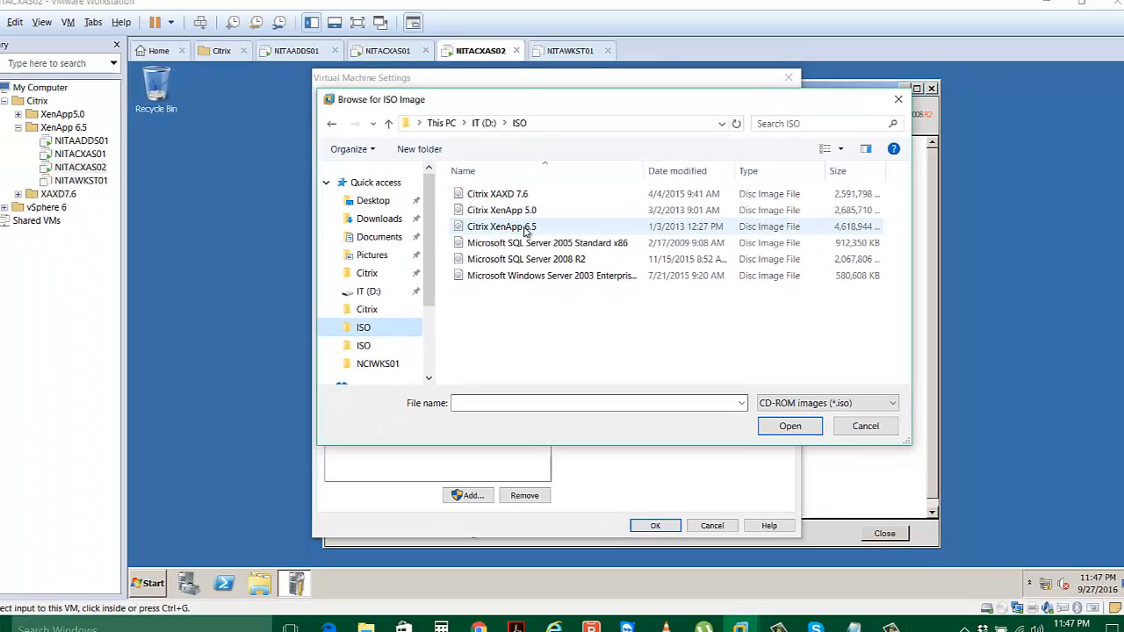
double_click(446, 223)
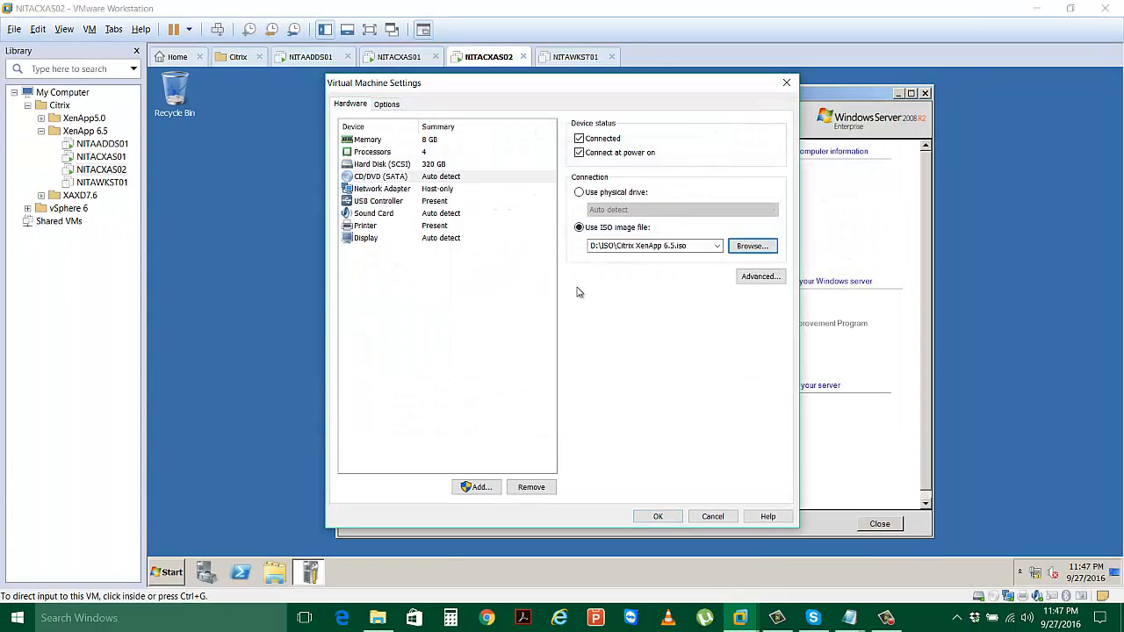
left_click(655, 515)
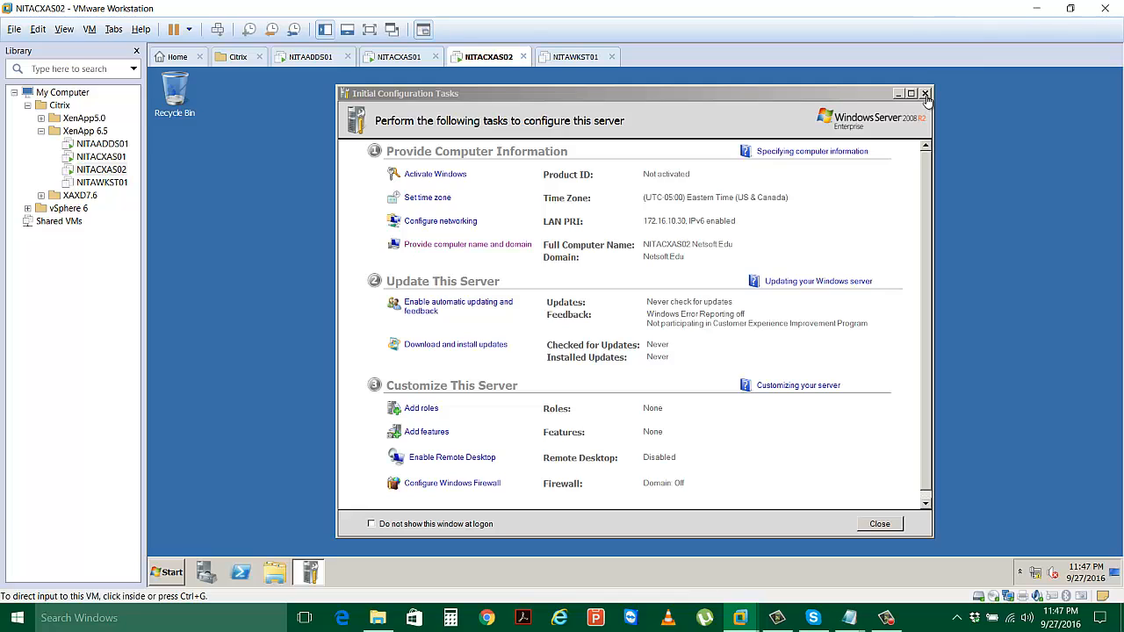
Close Initial Configuration Tasks and Server Manager on NITACXAS02's desktop.
left_click(926, 98)
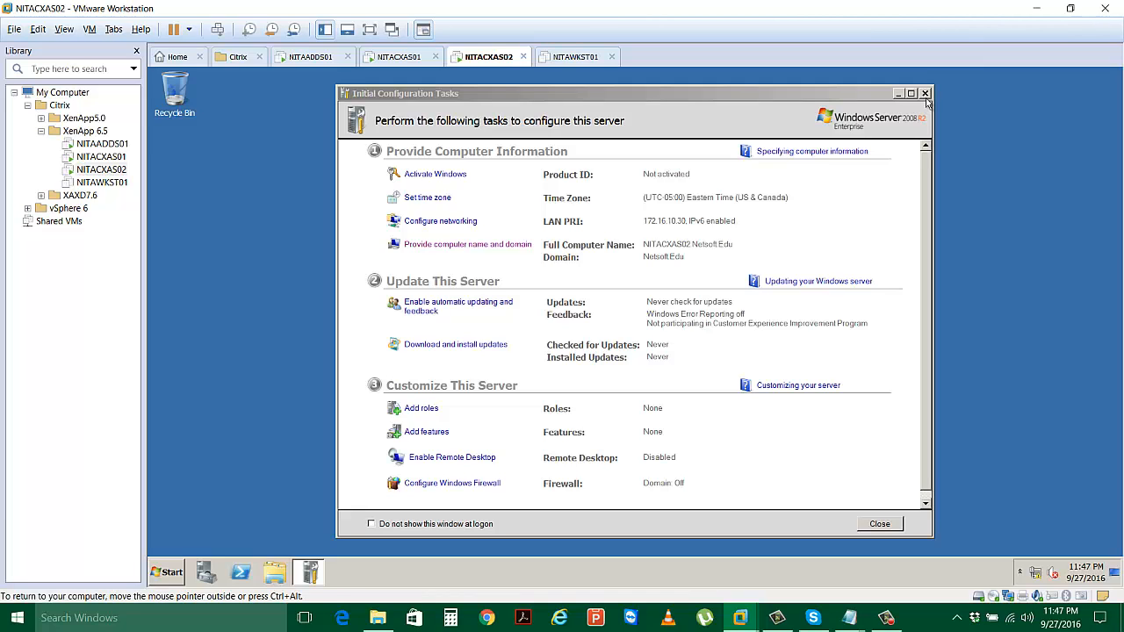
left_click(926, 97)
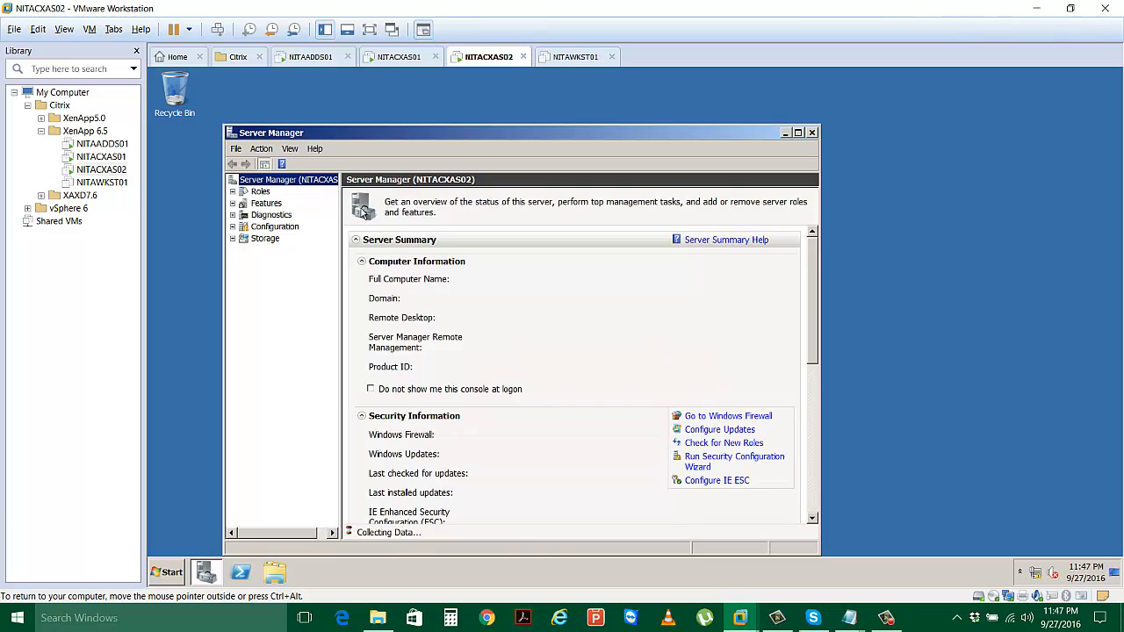
left_click(811, 132)
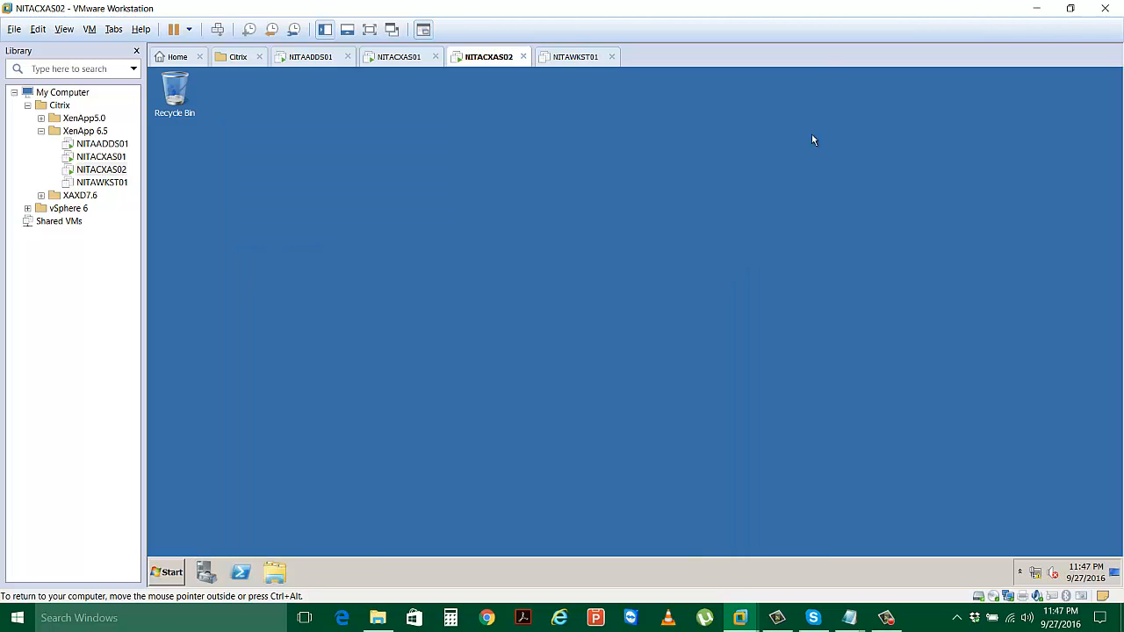
Check NITACXAS01's XenApp role installation, which is installing License Server Core.
left_click(397, 61)
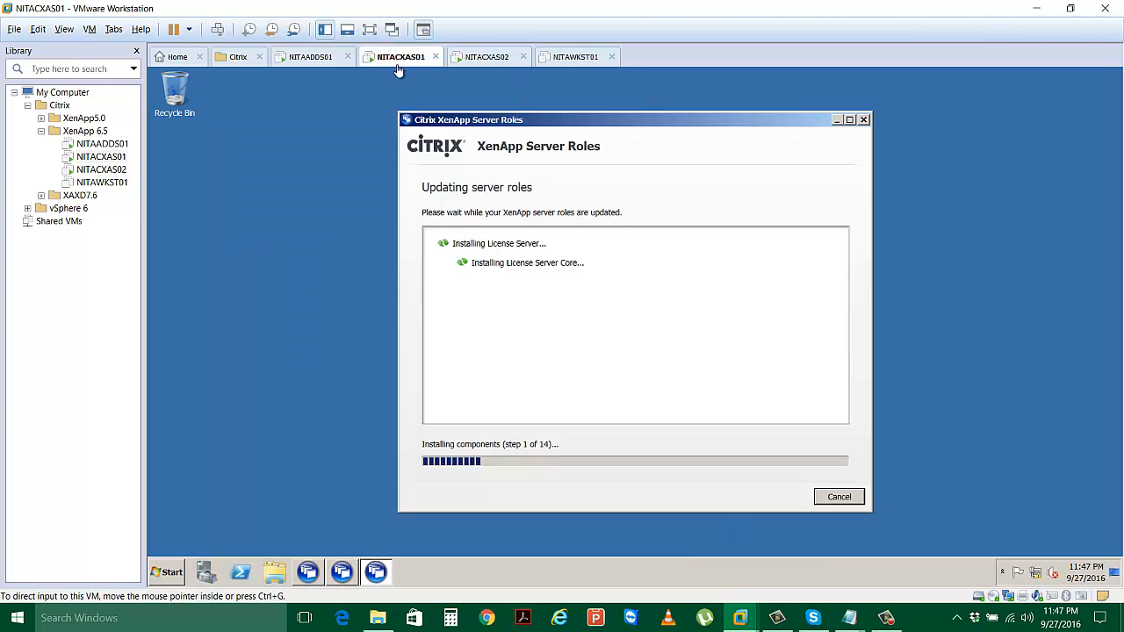
left_click(481, 59)
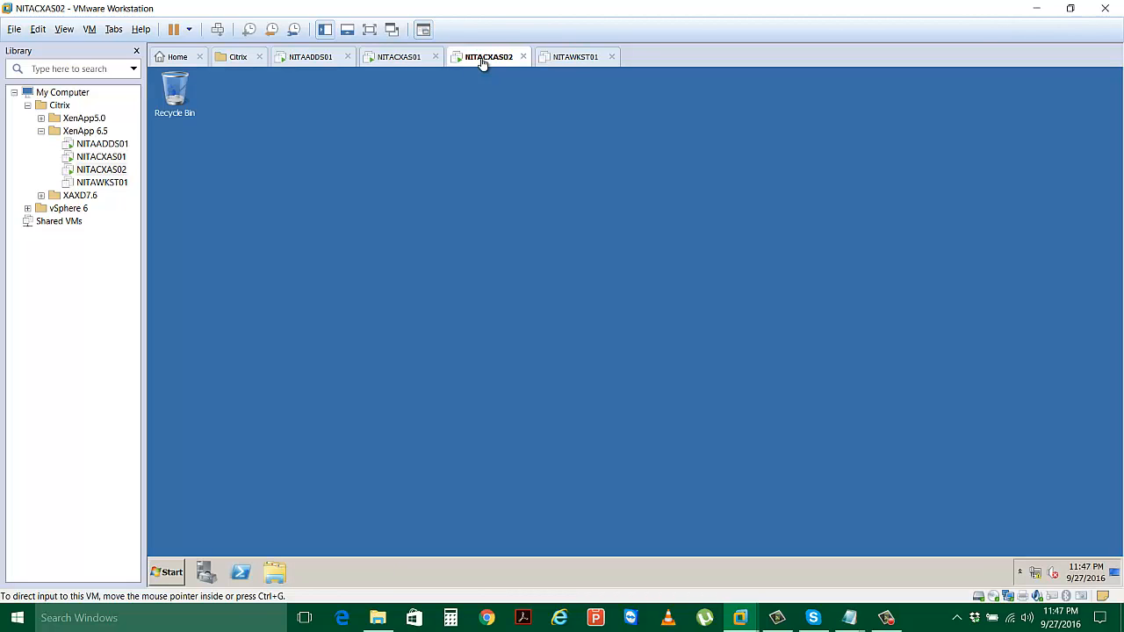
left_click(411, 63)
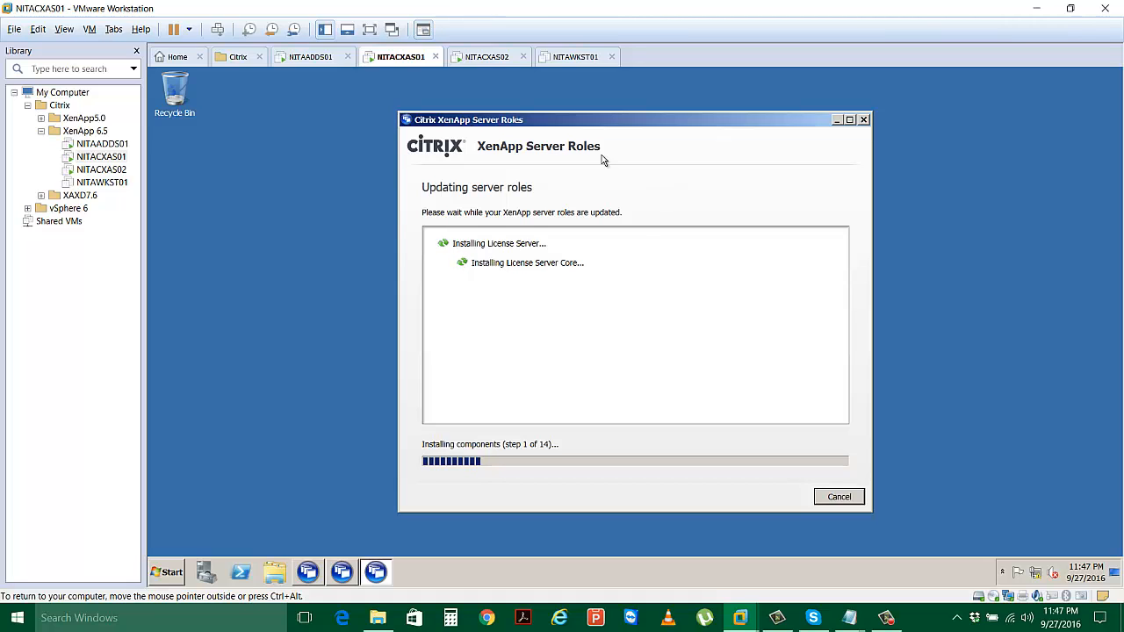
Run autorun.exe on NITACXAS02, choose Install XenApp Server, accept .NET 3.5 SP1, then check NITACXAS01.
left_click(494, 59)
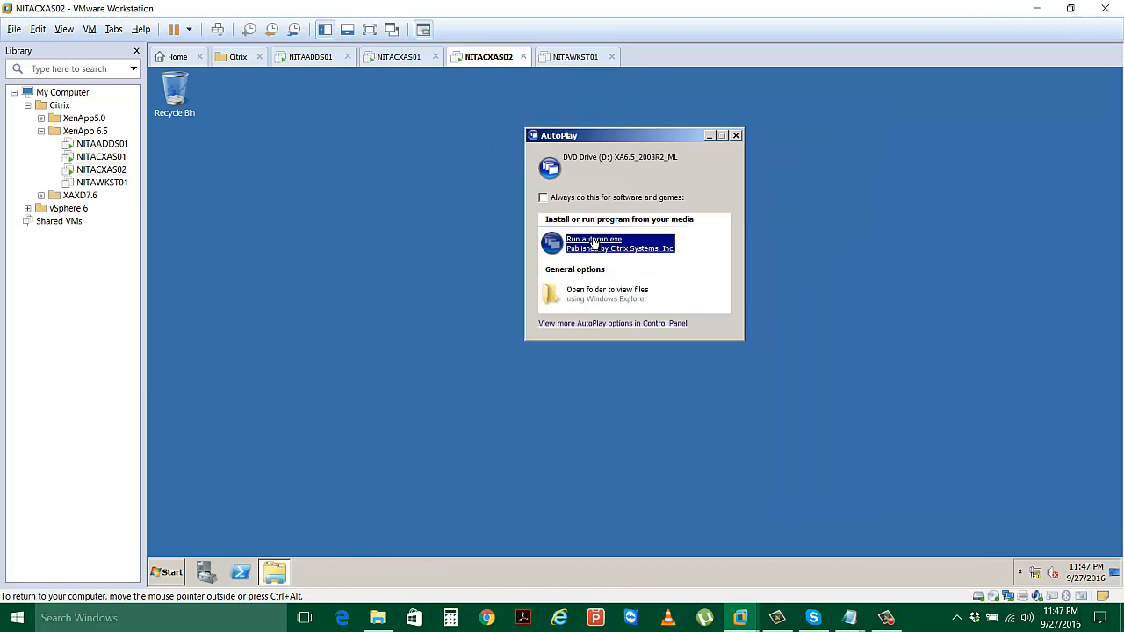
left_click(594, 243)
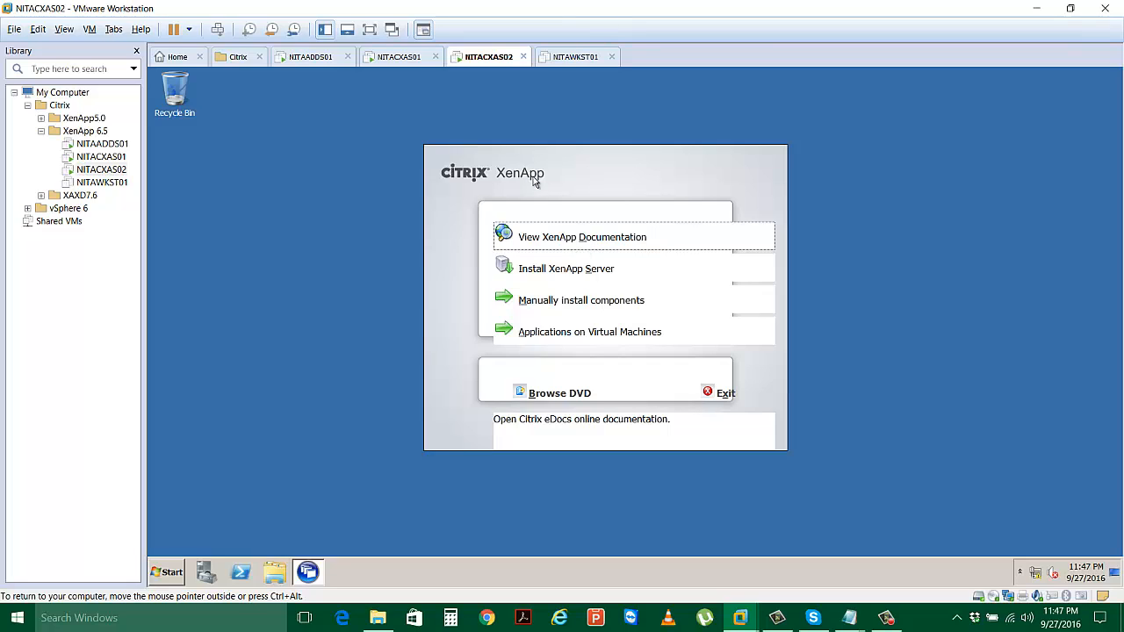
left_click(567, 272)
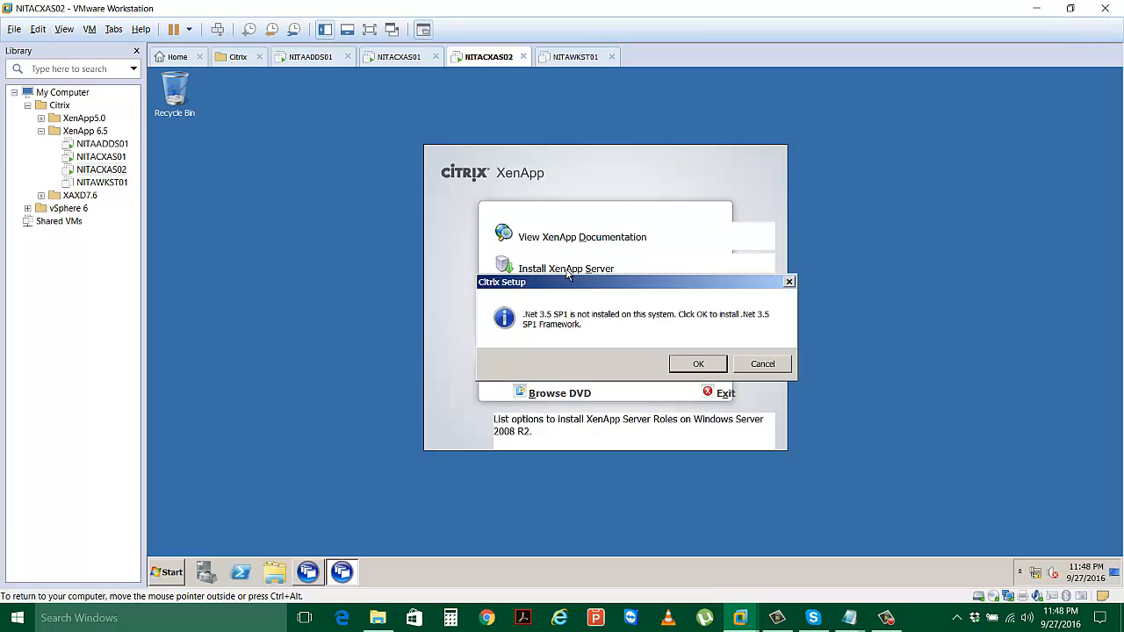
left_click(697, 365)
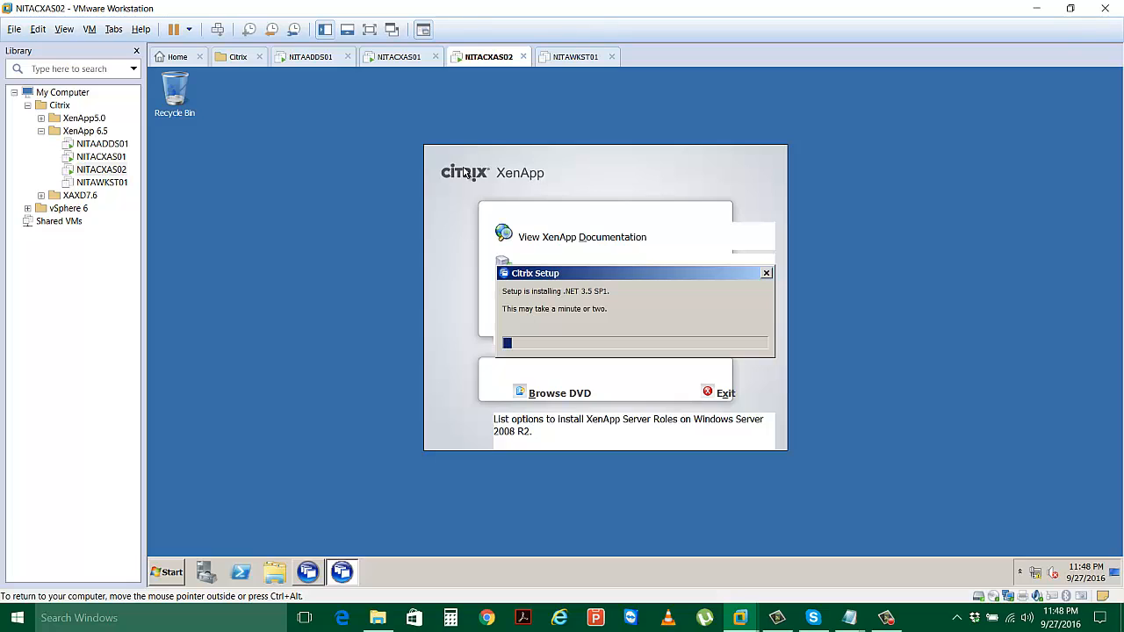
left_click(397, 59)
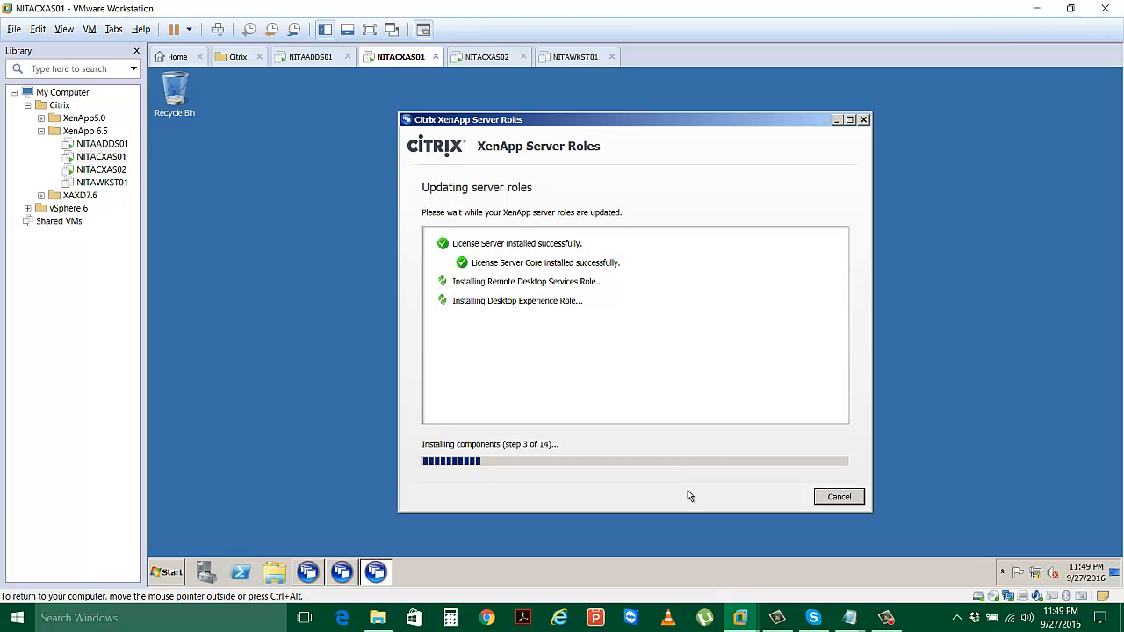
Review the results on NITACXAS01's XenApp Server Roles wizard and finish it, leaving a restart pending.
left_click(880, 618)
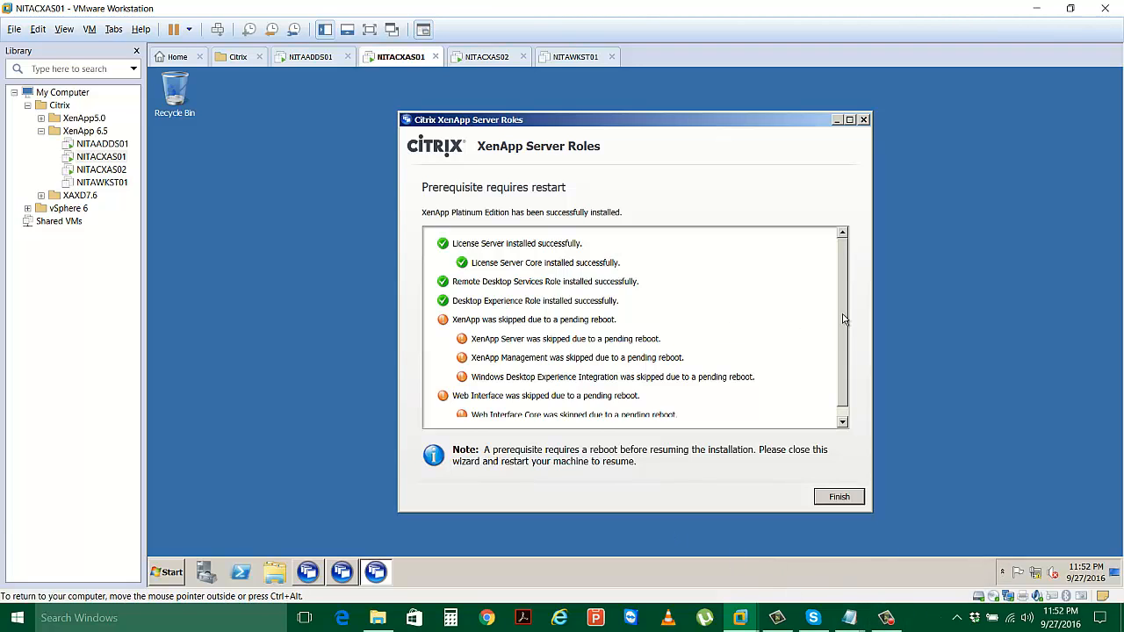
scroll(843, 320, "down", 2)
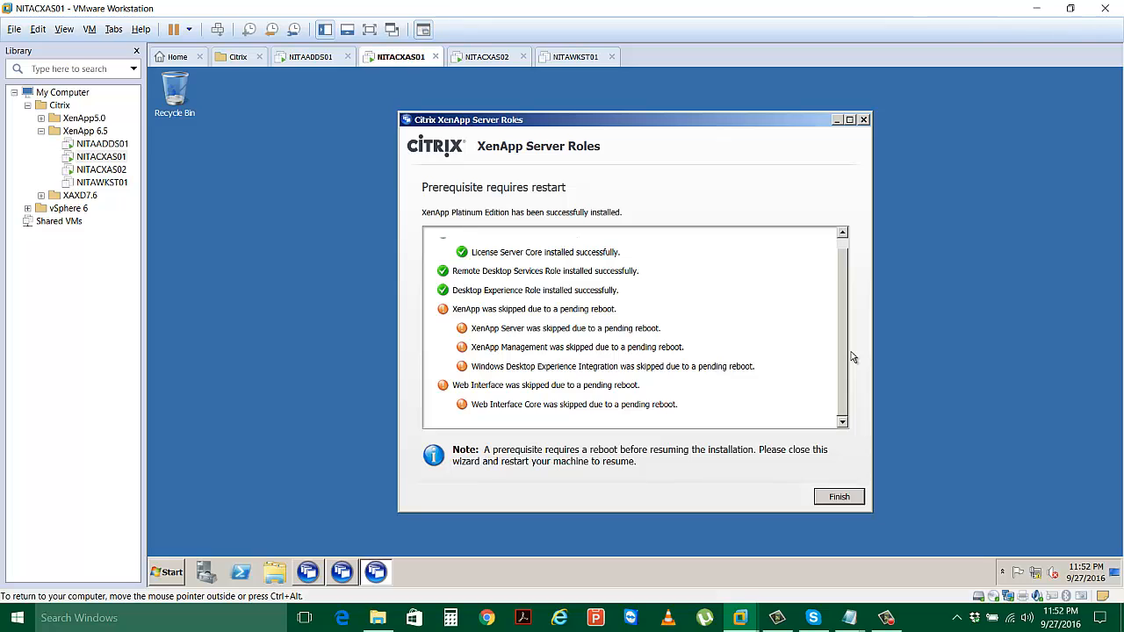
left_click(840, 499)
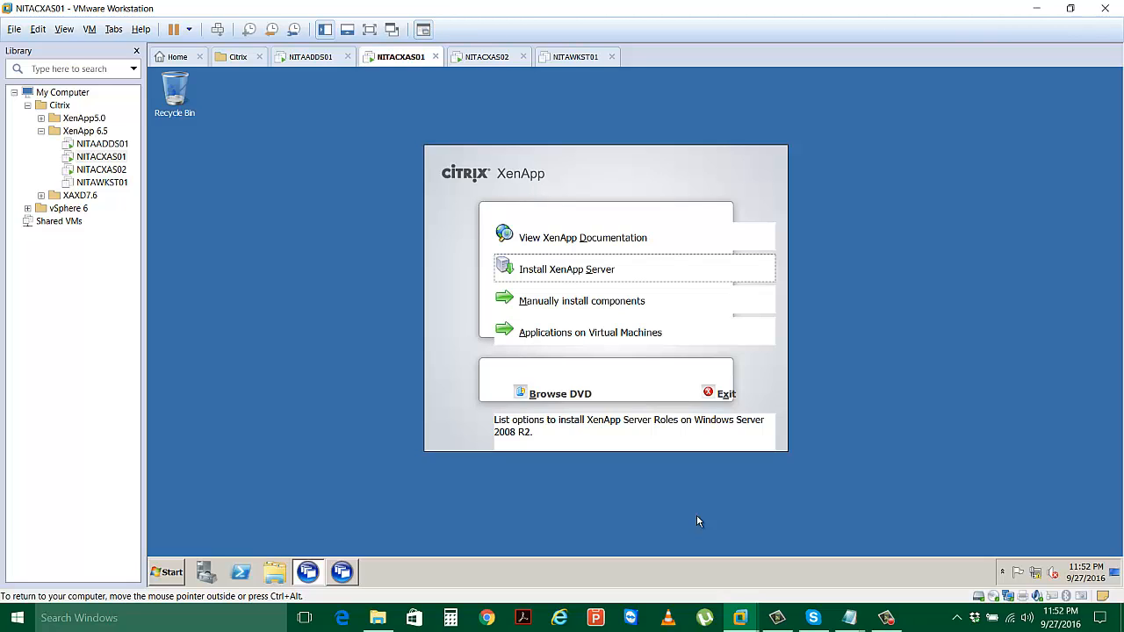
Exit NITACXAS01's autorun menu and launch XenApp Server Role Manager, then choose Add server roles on NITACXAS02.
left_click(709, 394)
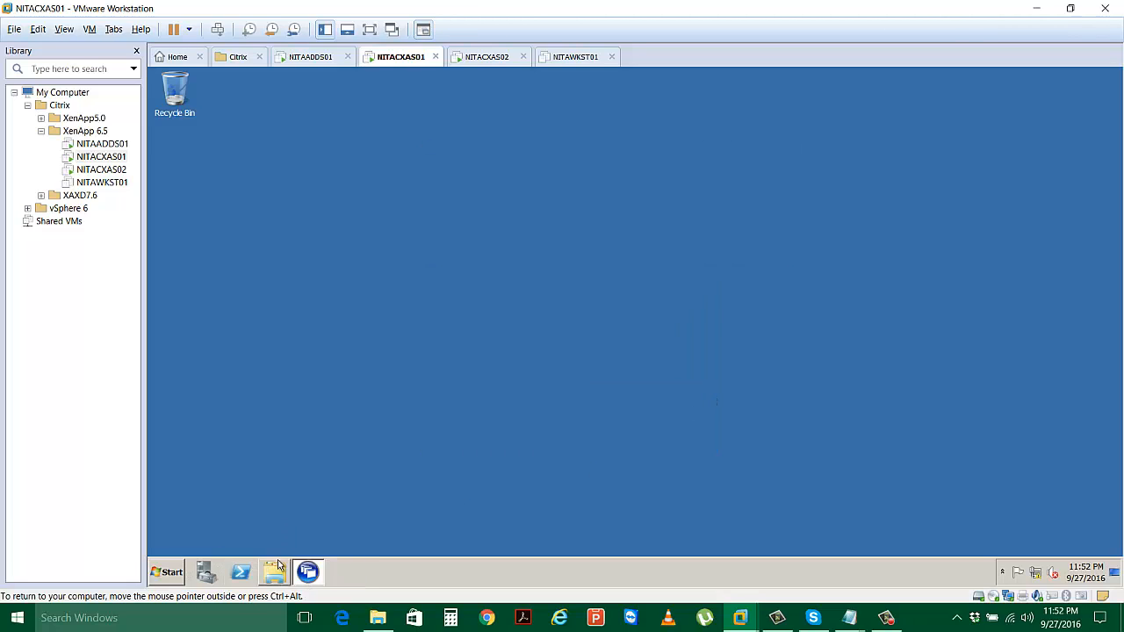
mouse_move(306, 572)
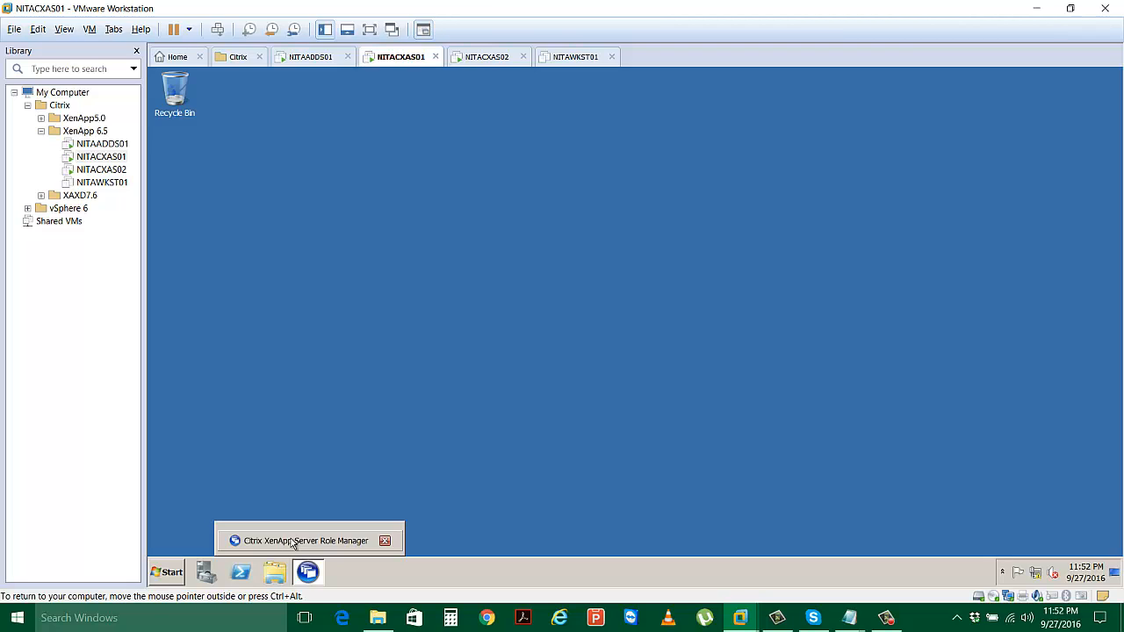
left_click(166, 574)
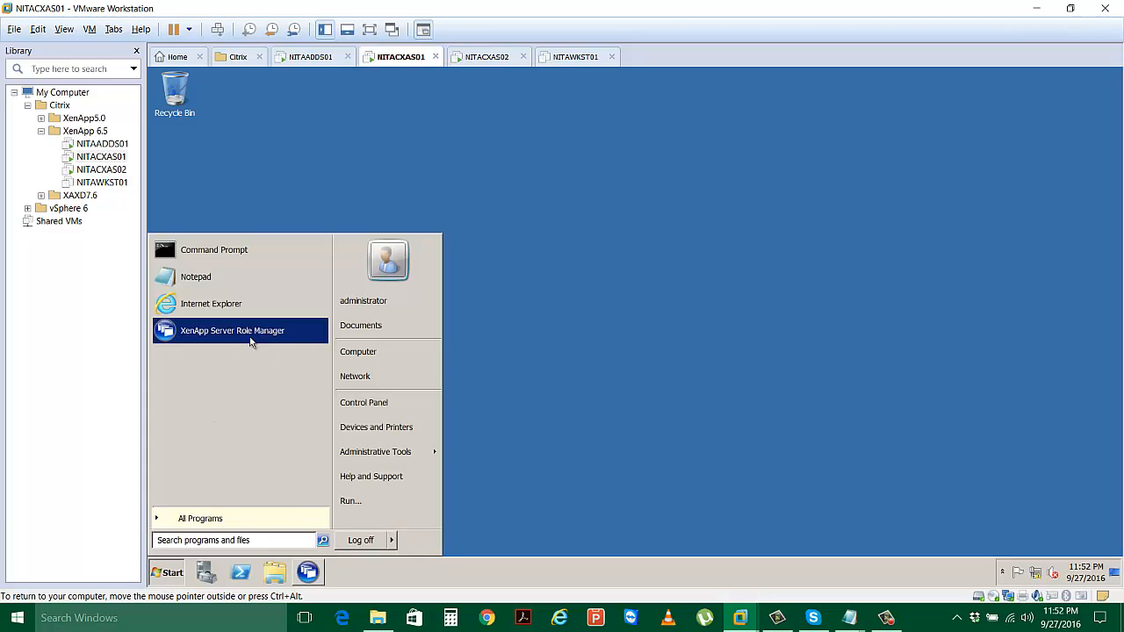
left_click(251, 341)
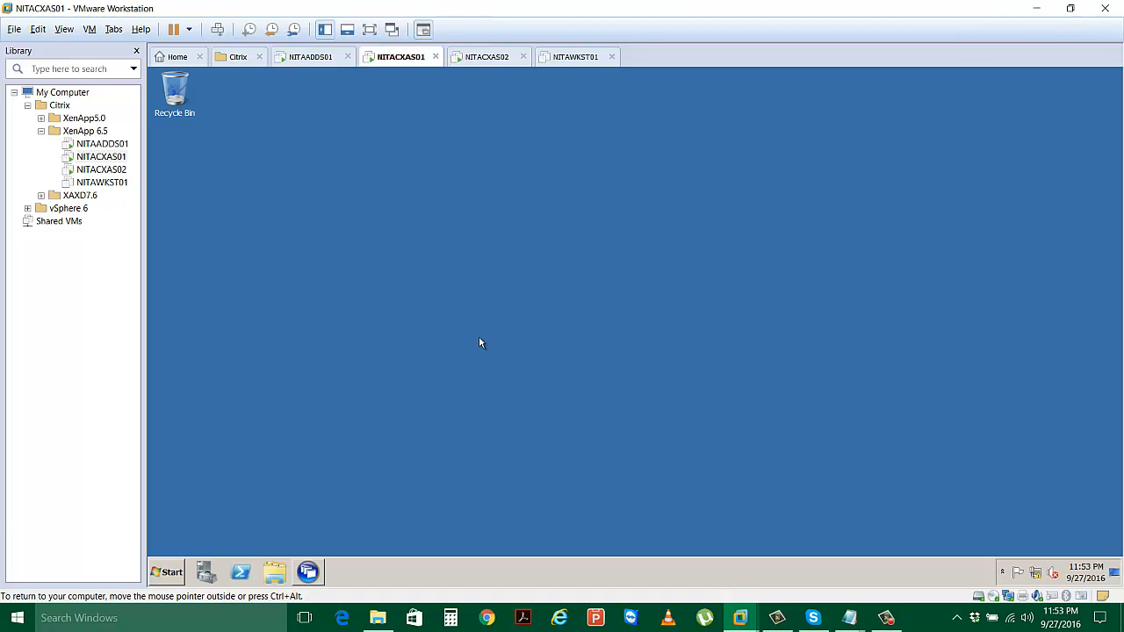
left_click(485, 58)
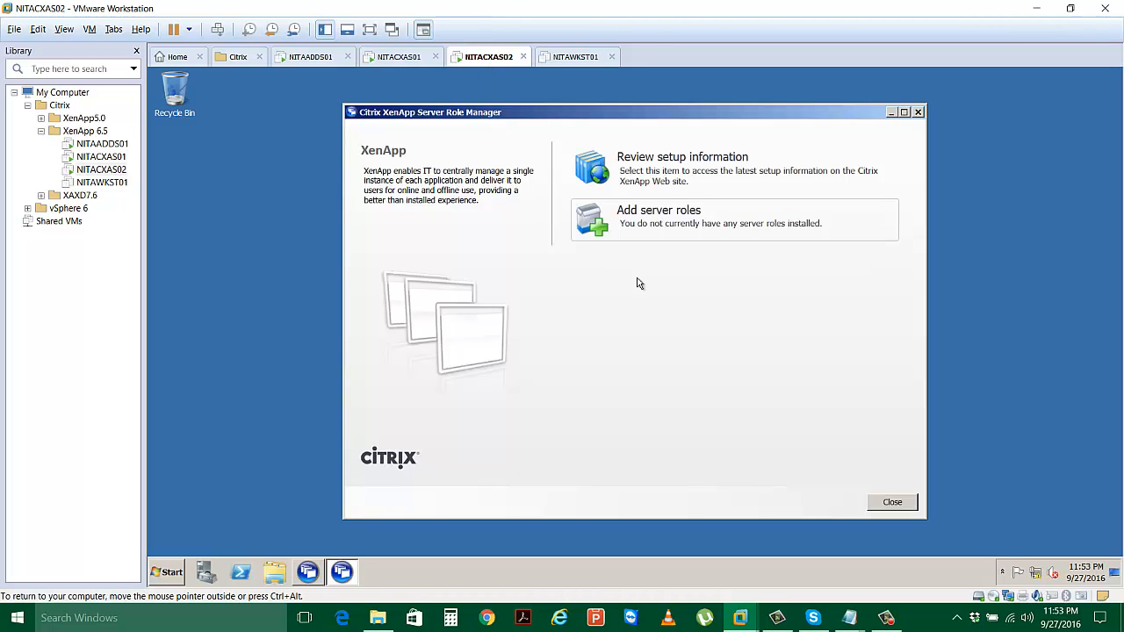
left_click(634, 217)
In NITACXAS01's XenApp Server Role Manager, use the Reboot link and confirm the restart with Yes.
left_click(401, 60)
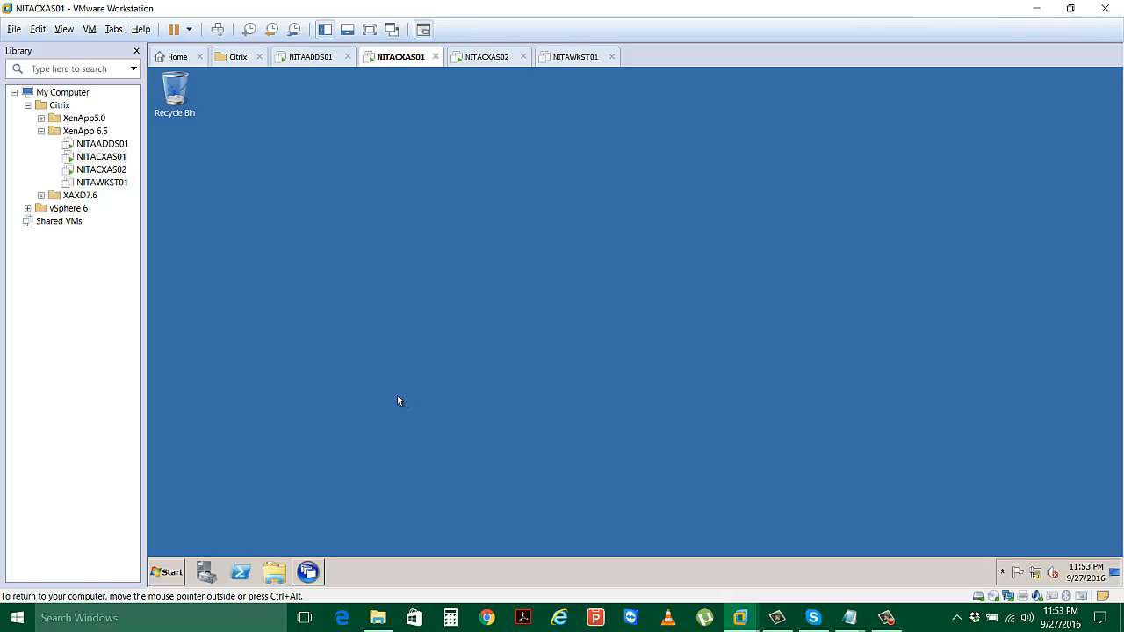
left_click(309, 572)
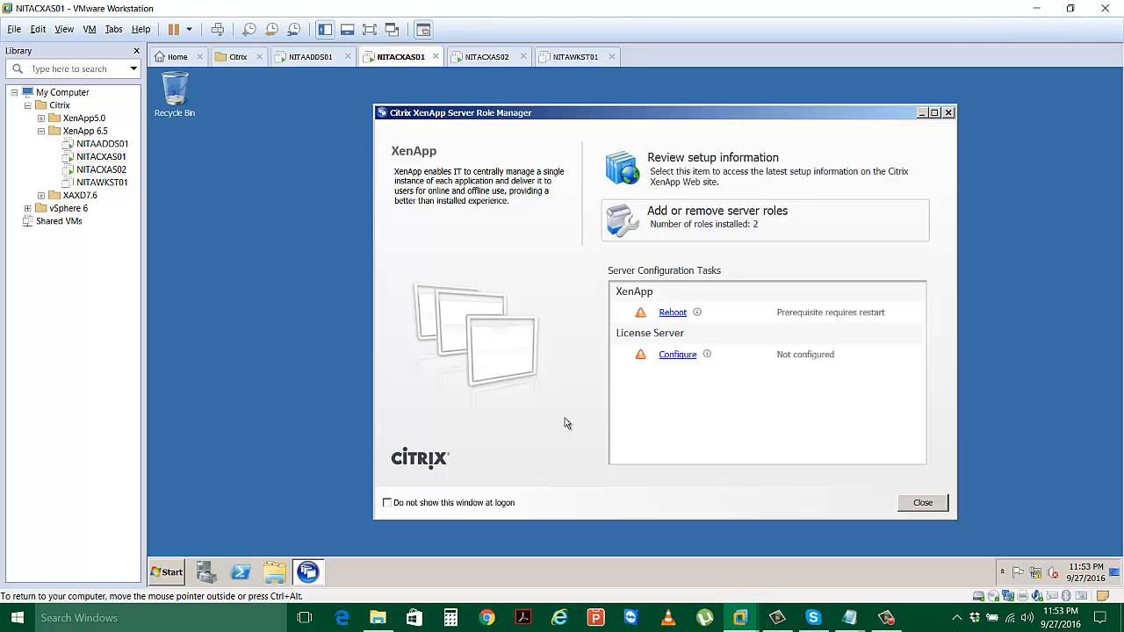
left_click(669, 313)
left_click(670, 313)
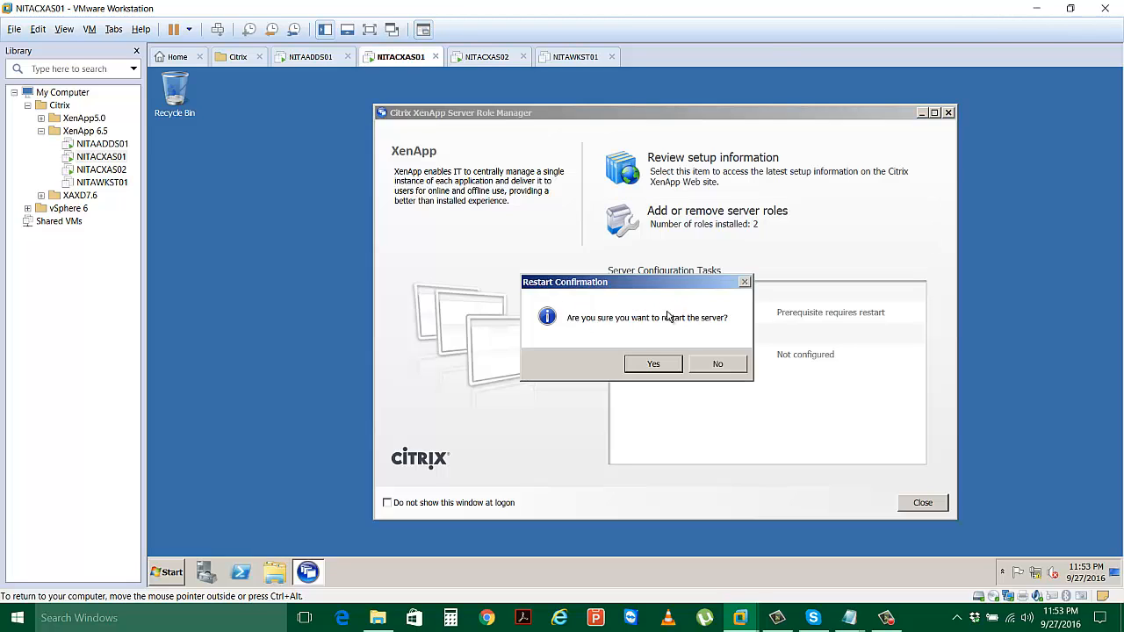
left_click(653, 364)
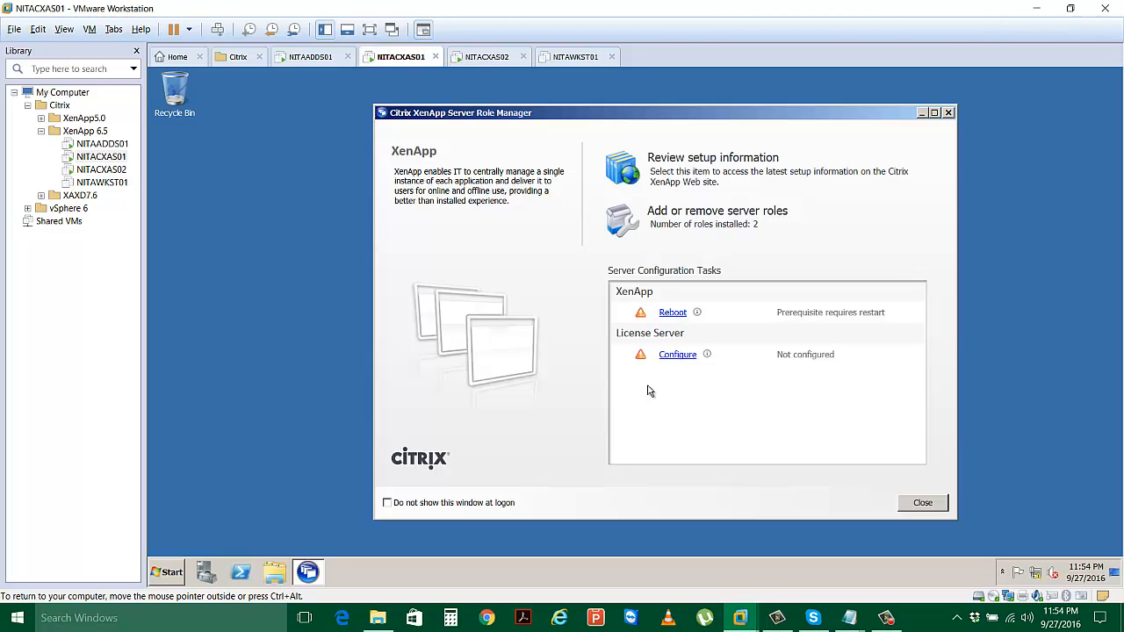
left_click(475, 58)
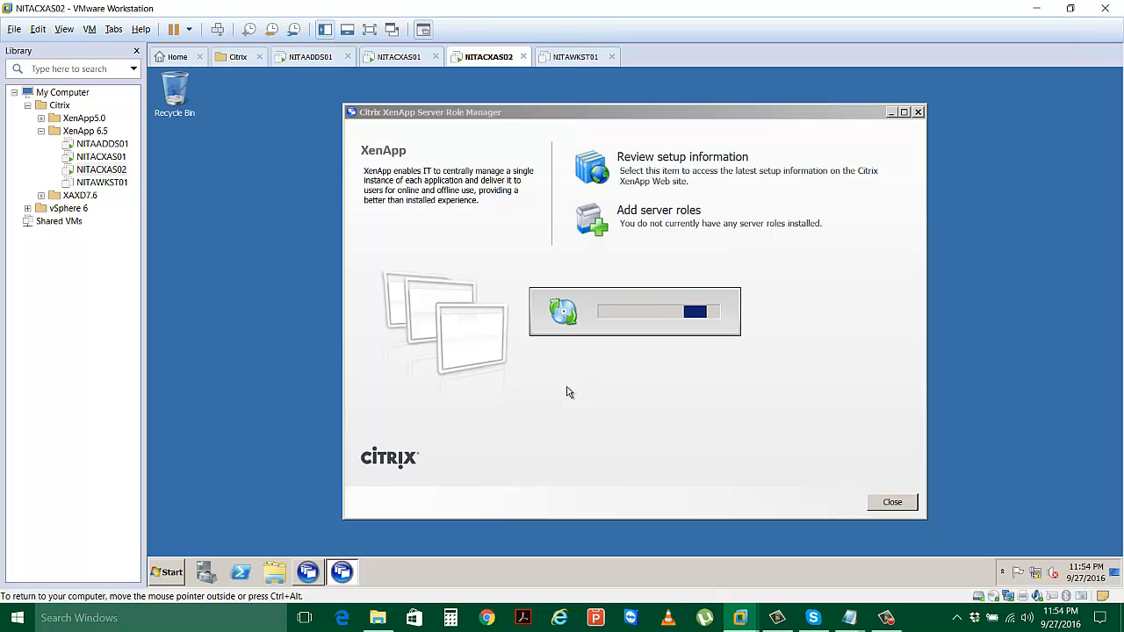
left_click(410, 57)
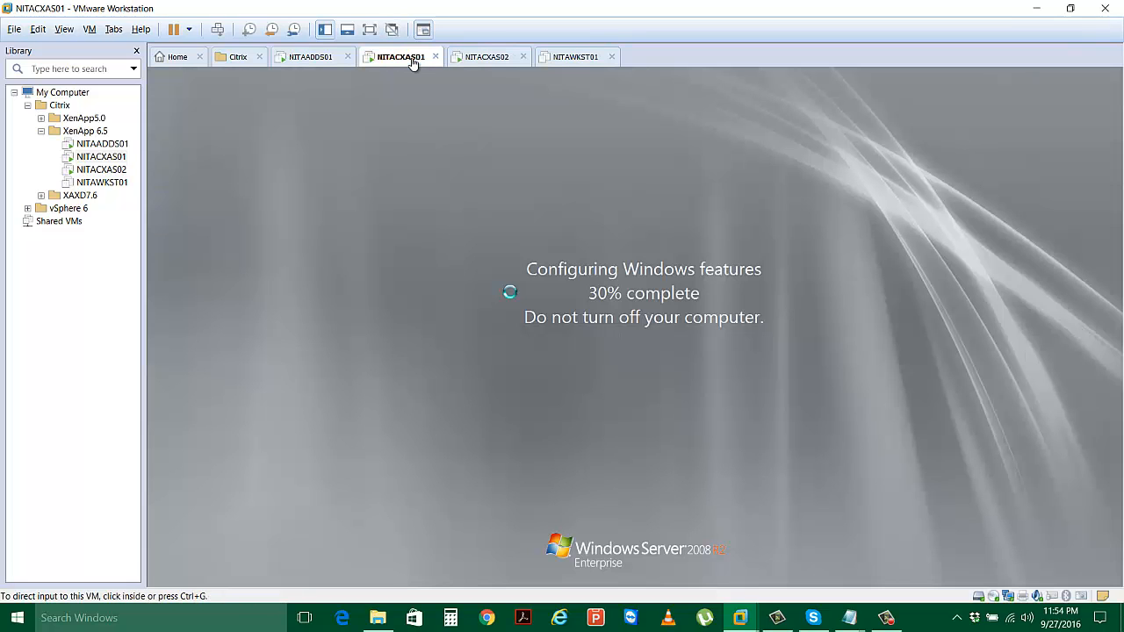
left_click(477, 57)
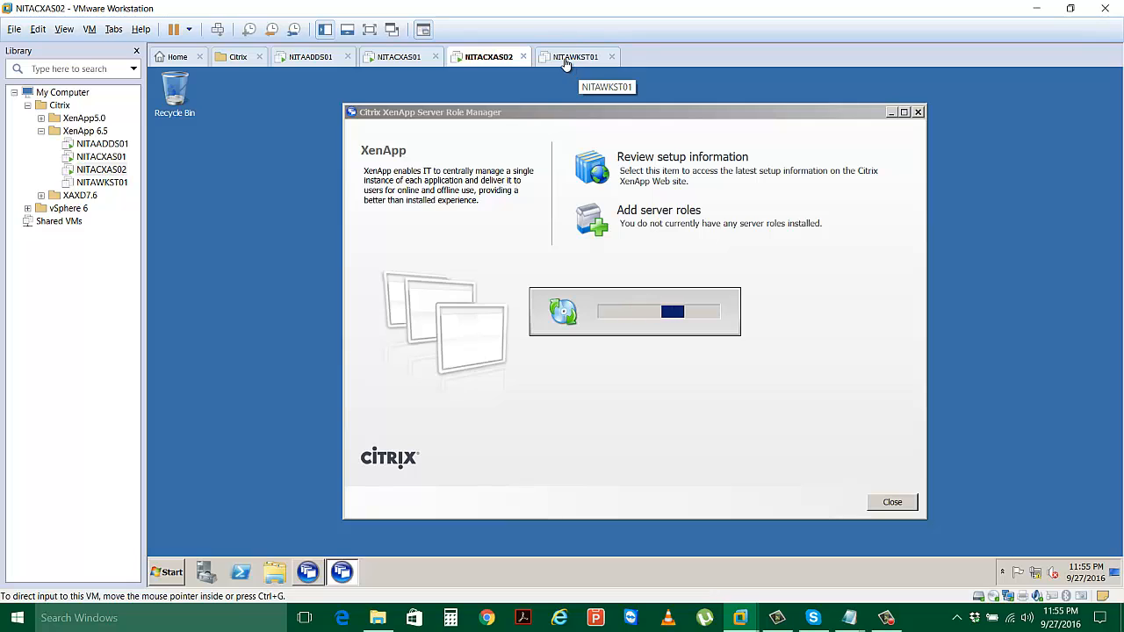
Go back to the NITACXAS02 tab, where the Server Roles wizard offers the Platinum, Enterprise and Advanced editions.
left_click(389, 58)
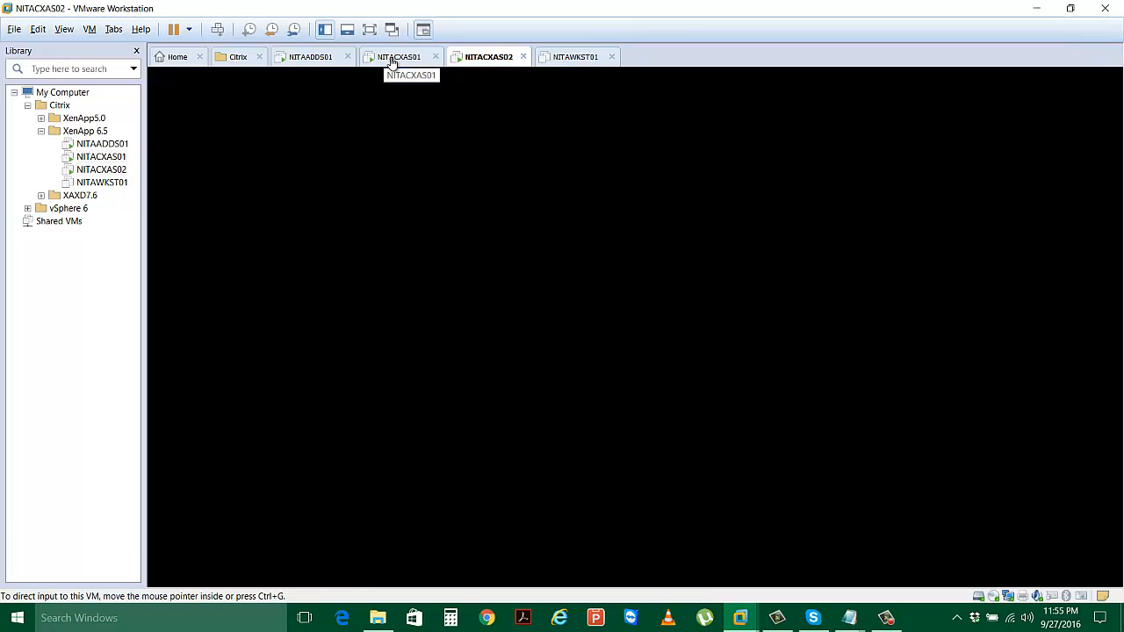
left_click(466, 58)
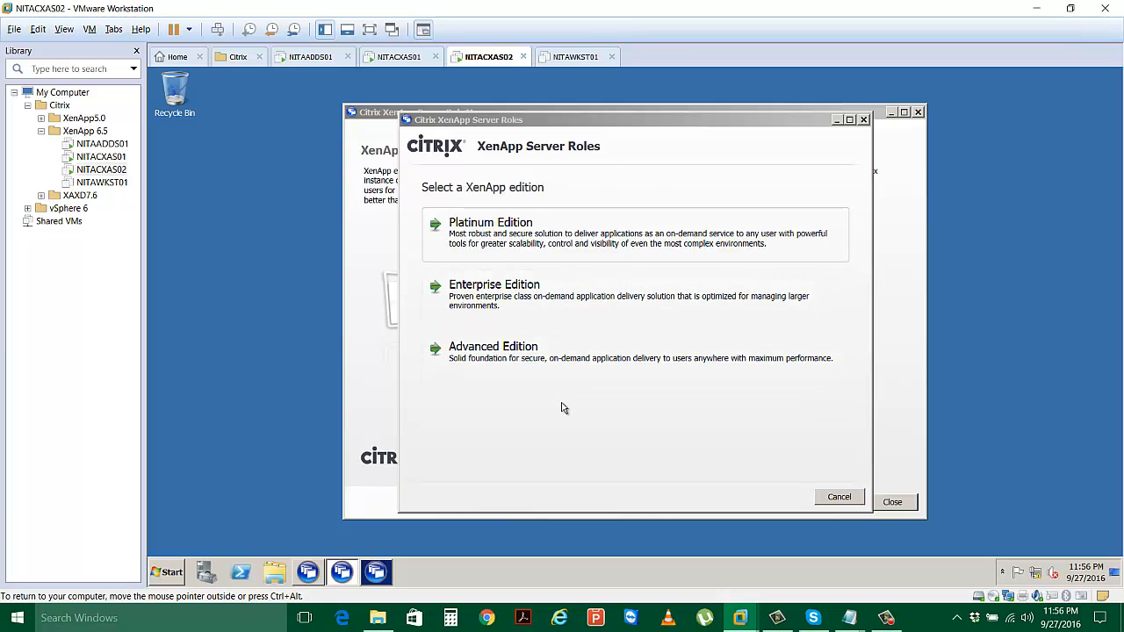
Choose Platinum Edition and accept the XenApp licence agreement.
left_click(509, 243)
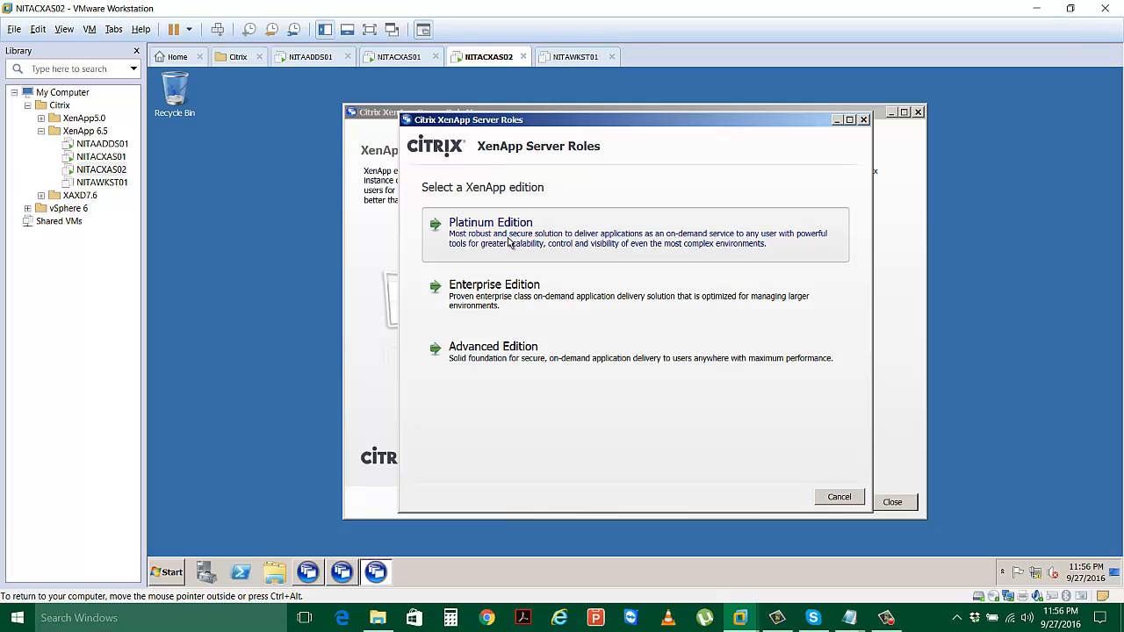
left_click(509, 244)
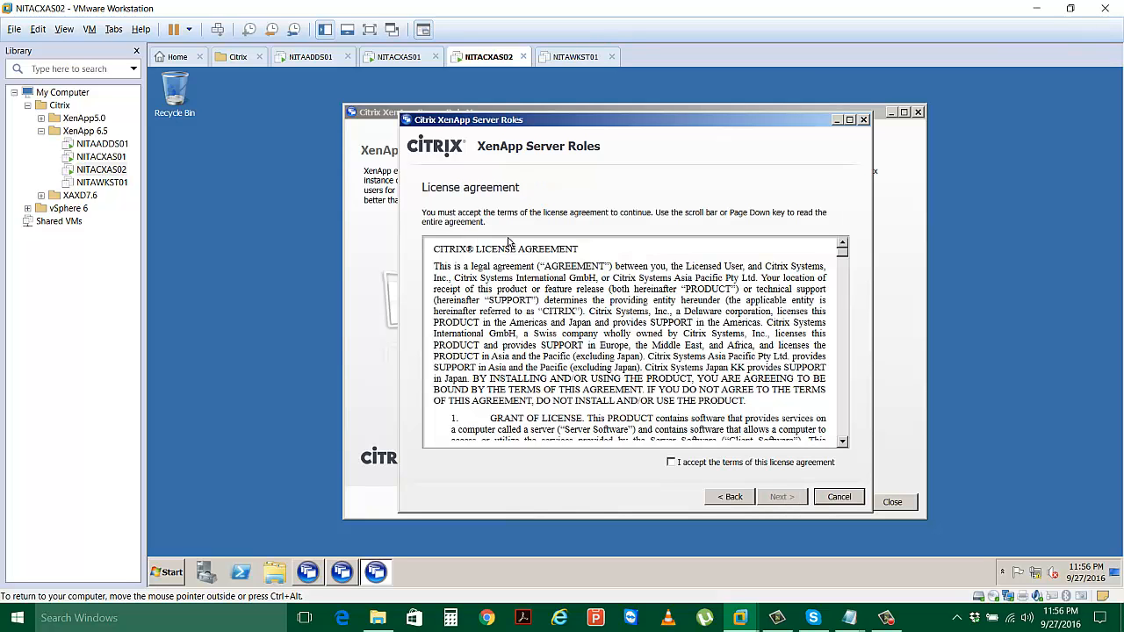
left_click(673, 462)
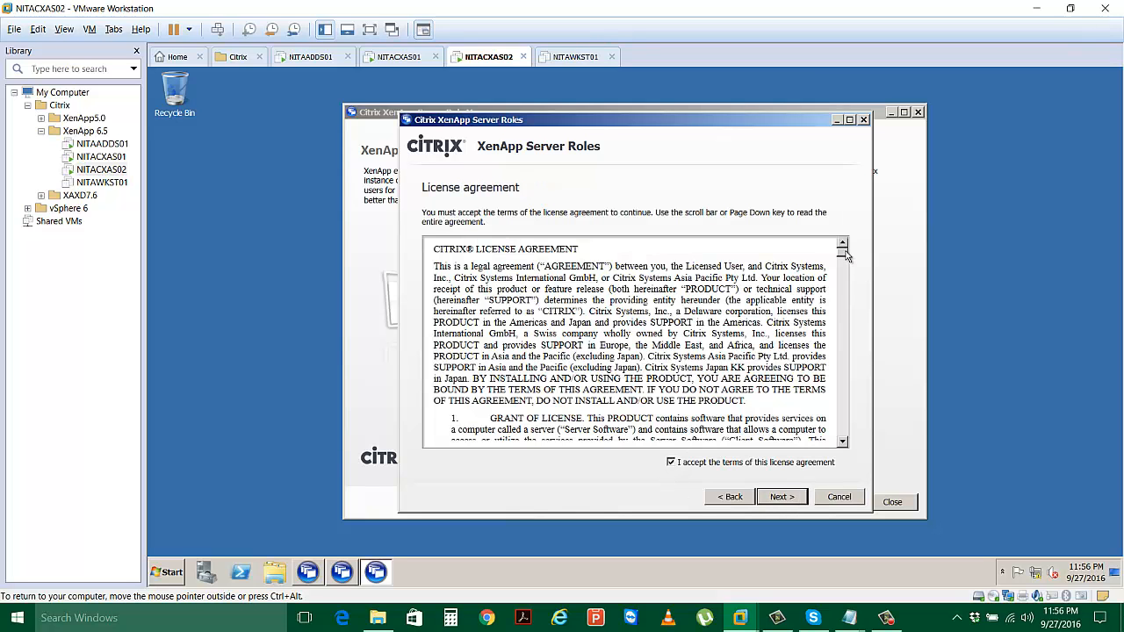
left_click_drag(845, 254, 846, 444)
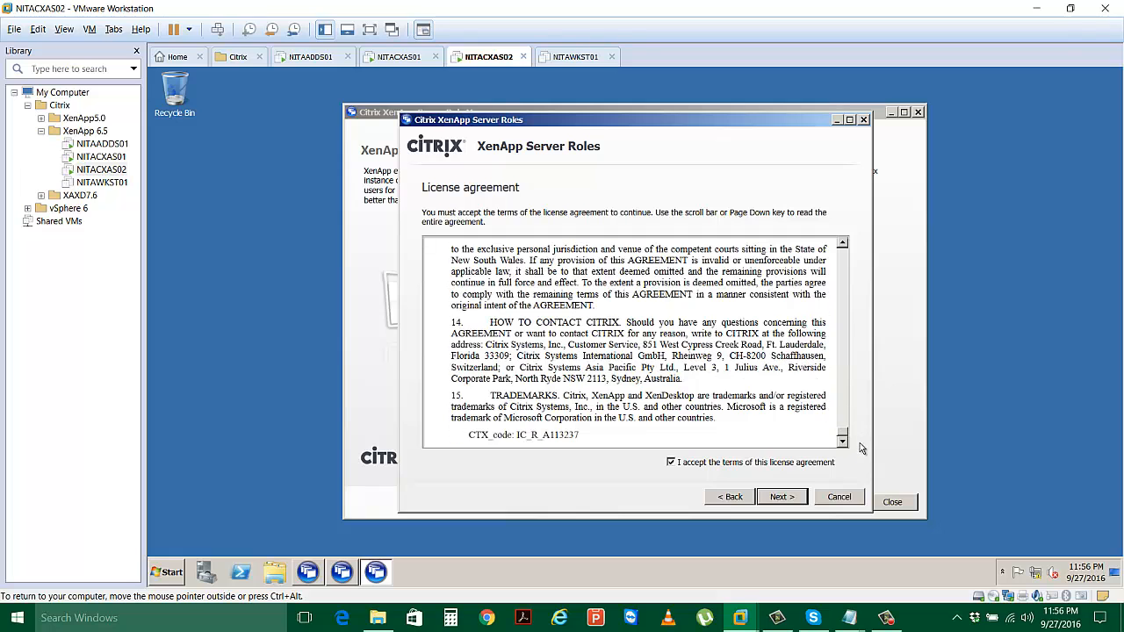
left_click(782, 497)
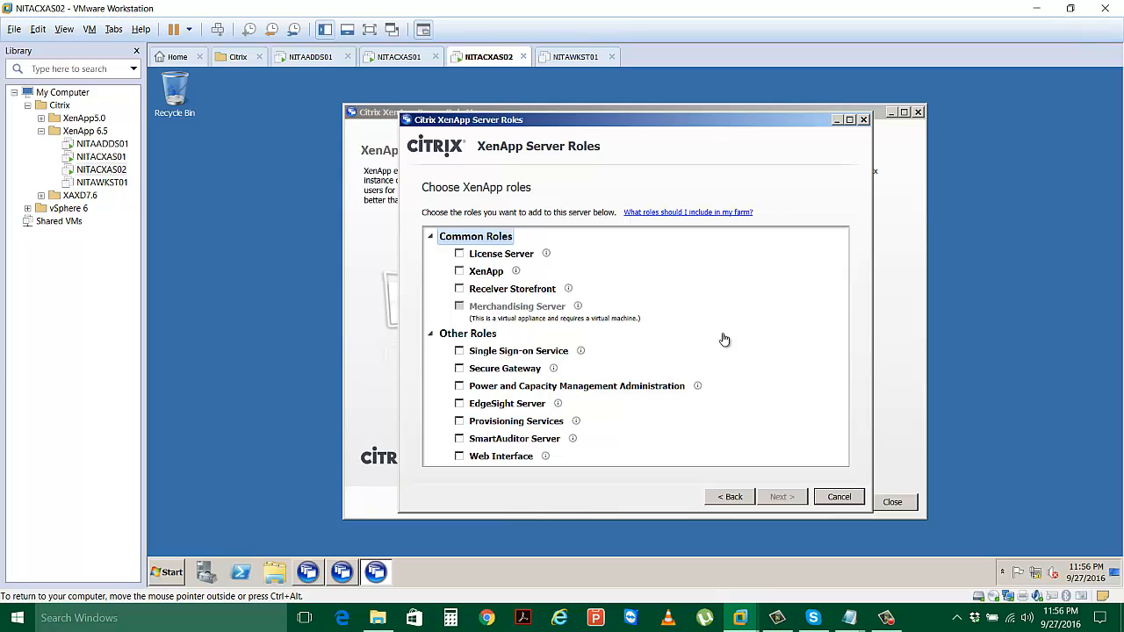
Select only the XenApp role, leaving License Server and Web Interface unticked.
left_click(459, 254)
left_click(459, 271)
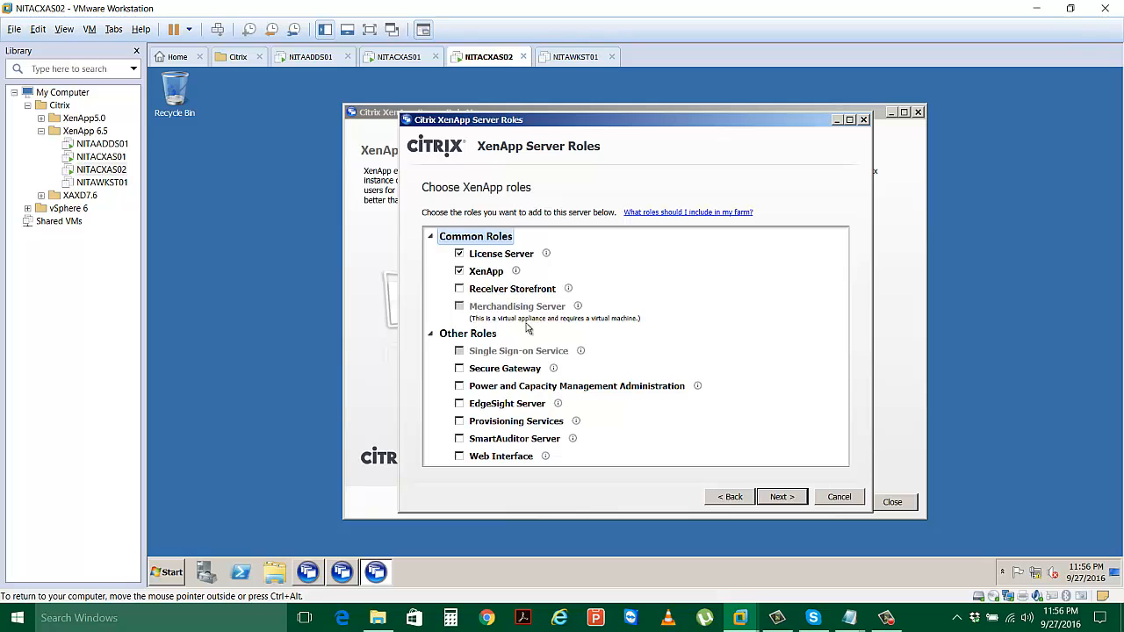
left_click(460, 457)
left_click(461, 254)
left_click(782, 496)
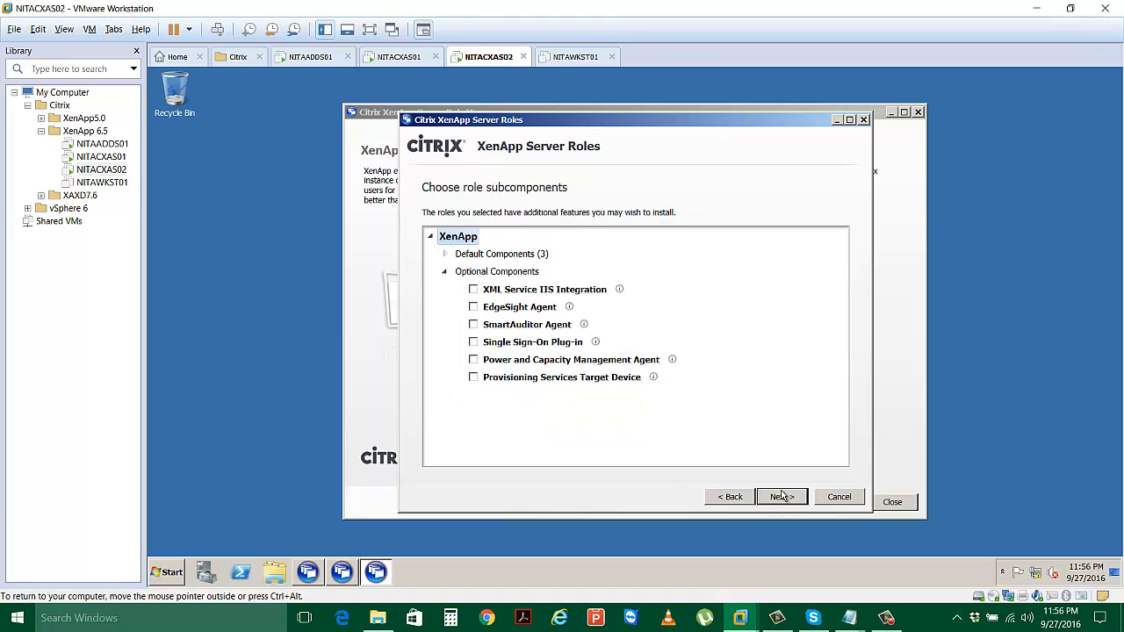
Keep the Default Components (3) subcomponents and continue to Review prerequisites.
left_click(445, 255)
left_click(445, 255)
left_click(445, 255)
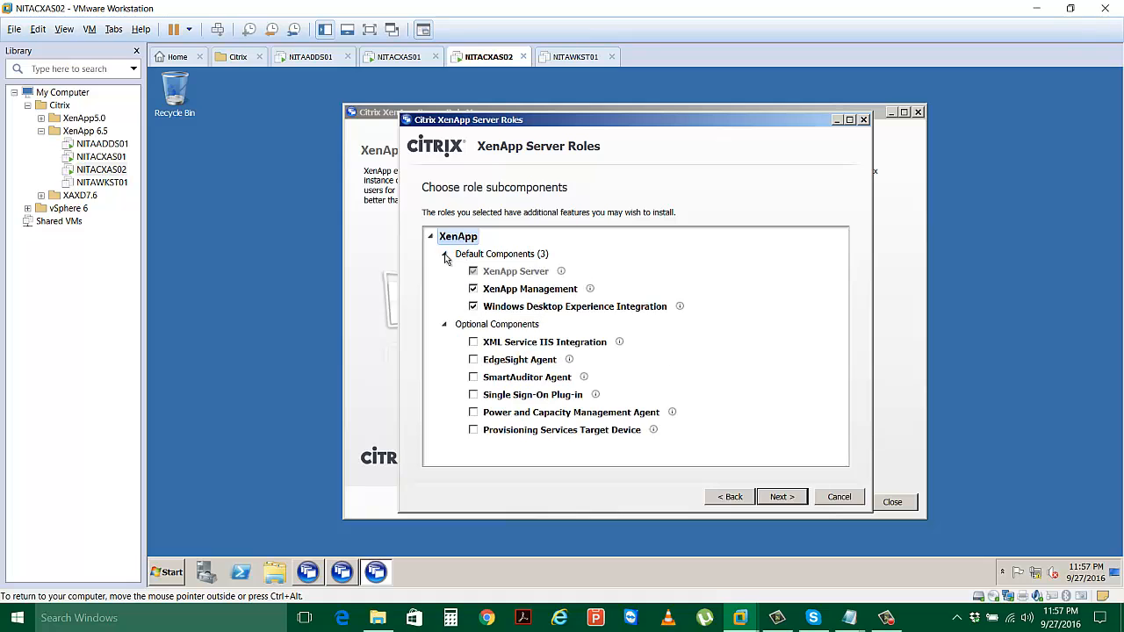
left_click(445, 326)
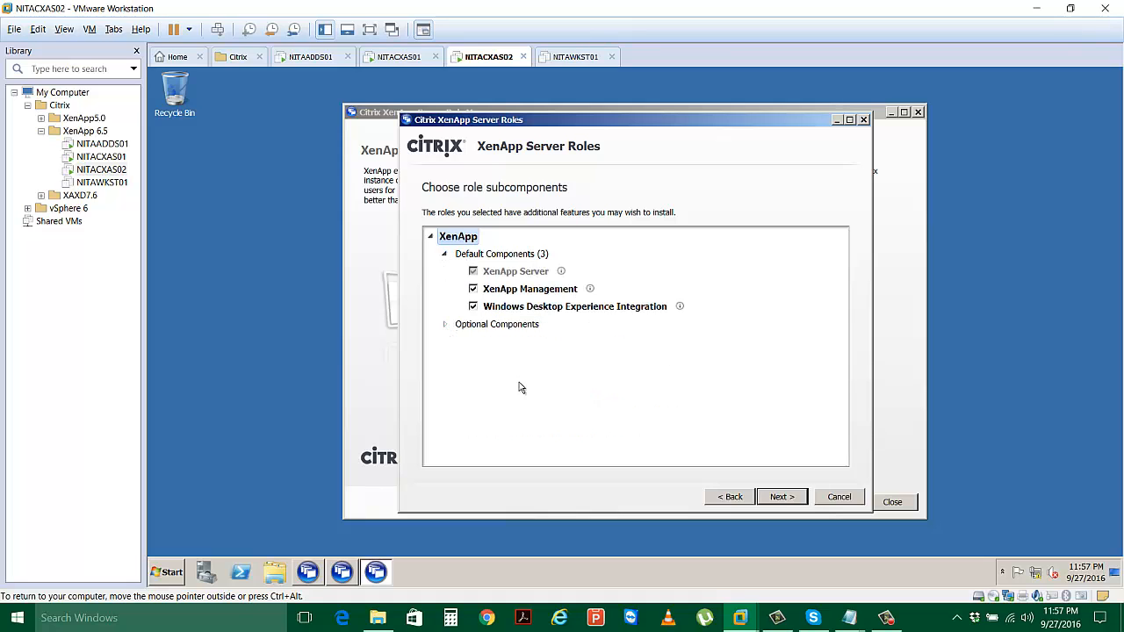
left_click(782, 497)
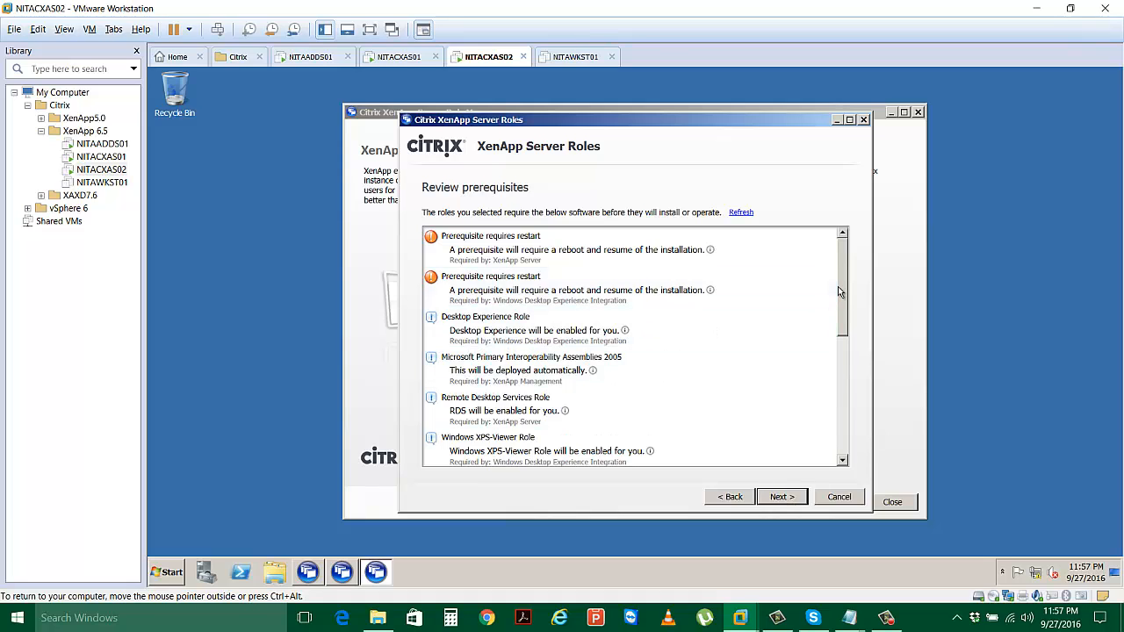
Get past Review prerequisites and start installing the XenApp roles on NITACXAS02.
left_click_drag(839, 286, 844, 426)
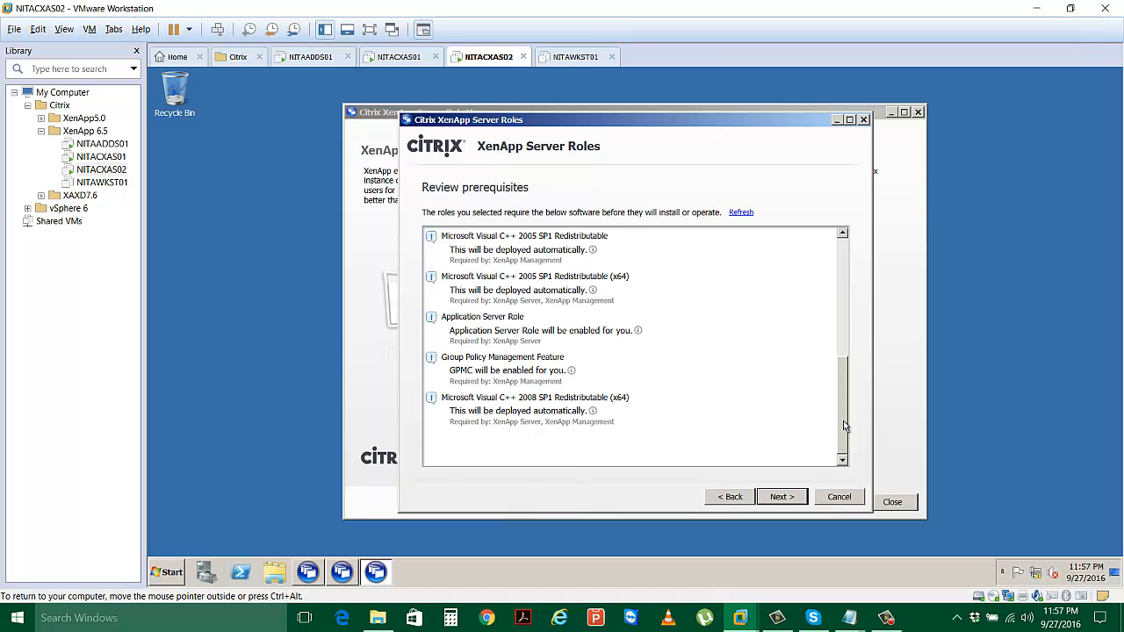
left_click(782, 497)
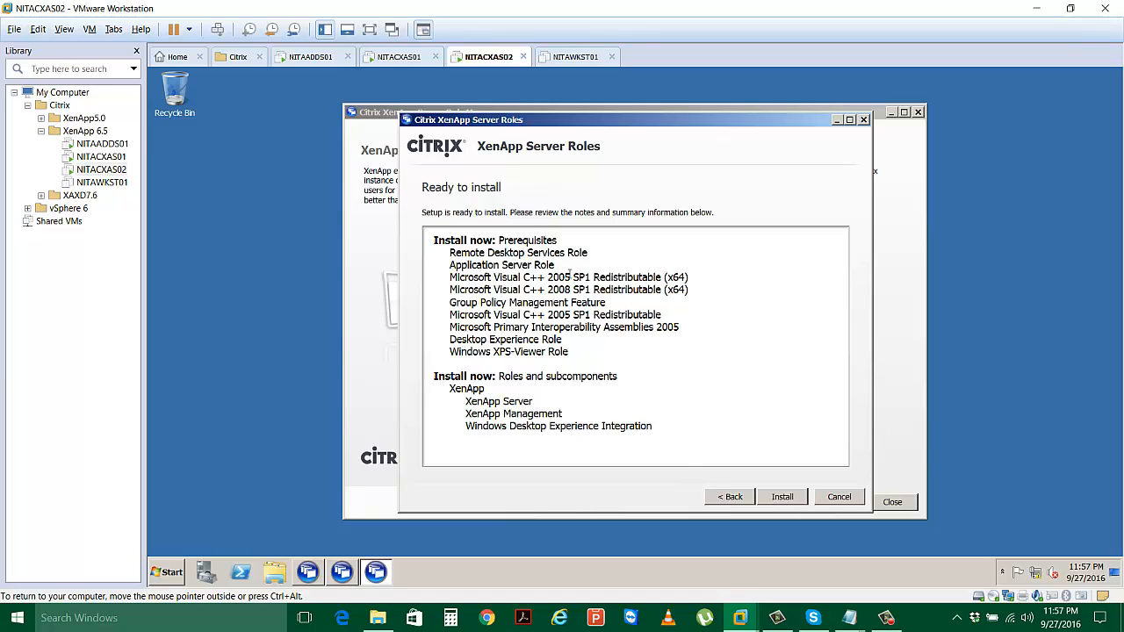
left_click(788, 500)
Go back to NITACXAS01, now at its Windows Server 2008 logon screen, in full-screen view.
left_click(404, 58)
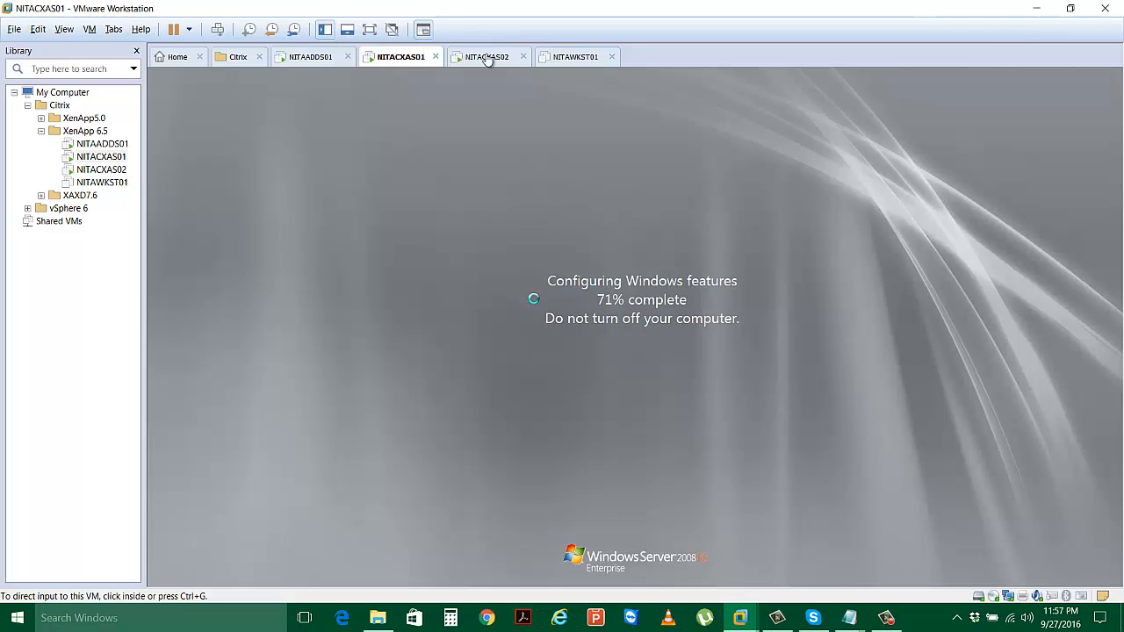
left_click(572, 336)
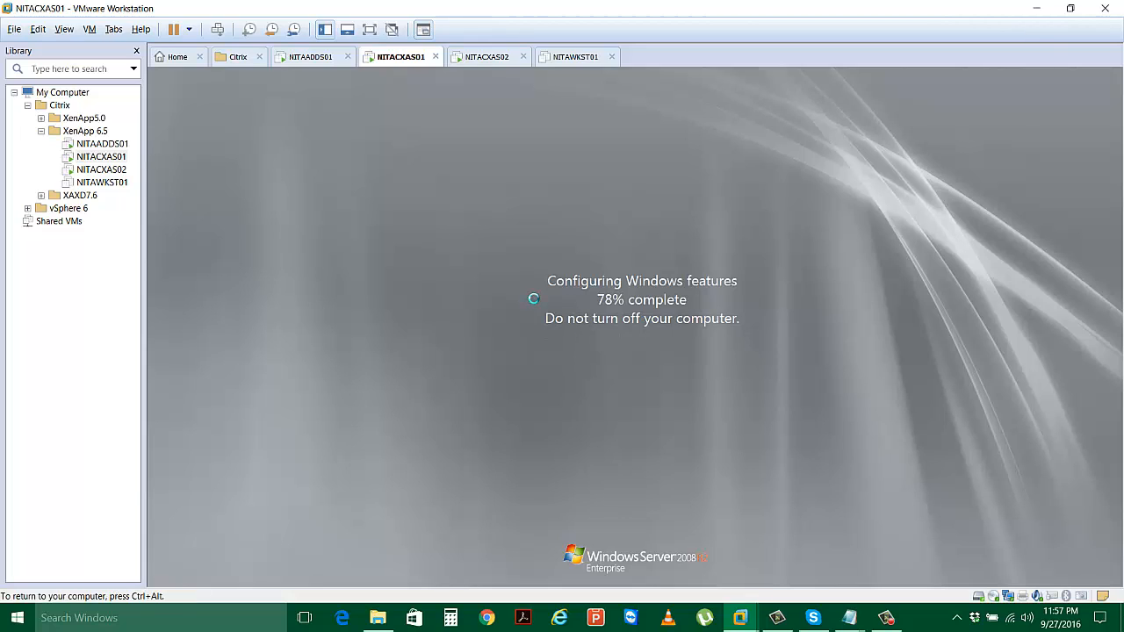
key("ctrl+alt")
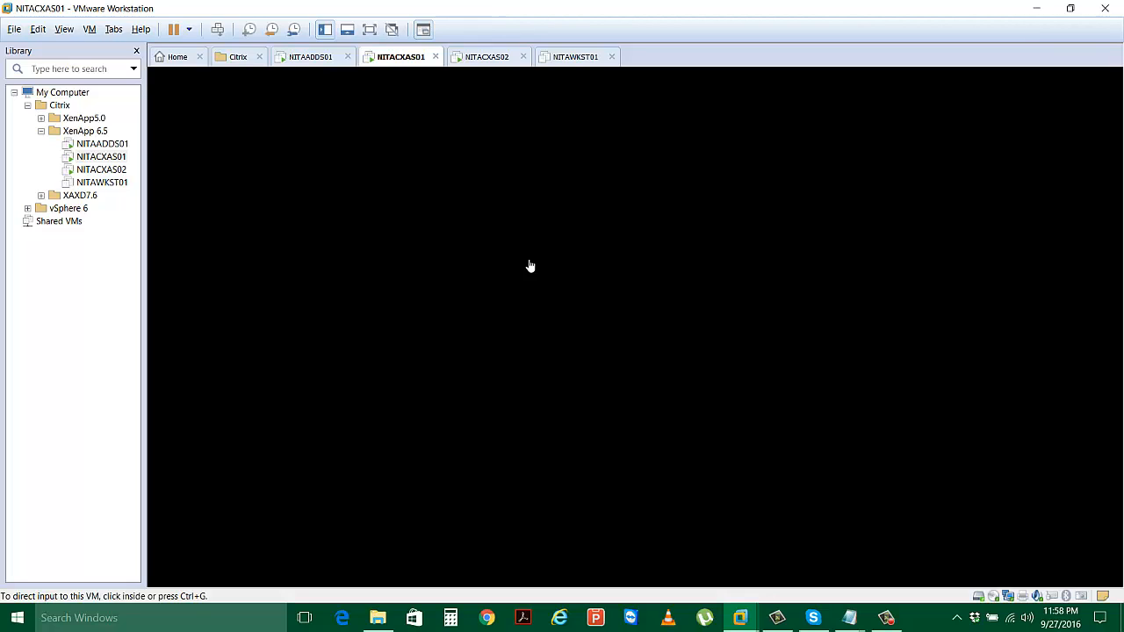
left_click(500, 67)
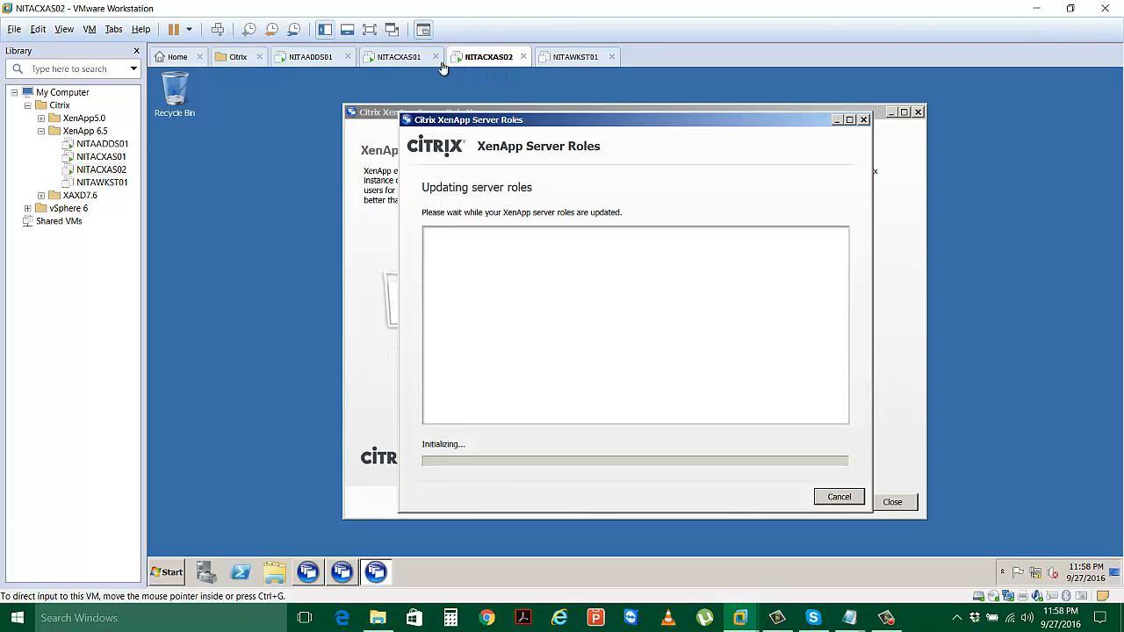
left_click(370, 30)
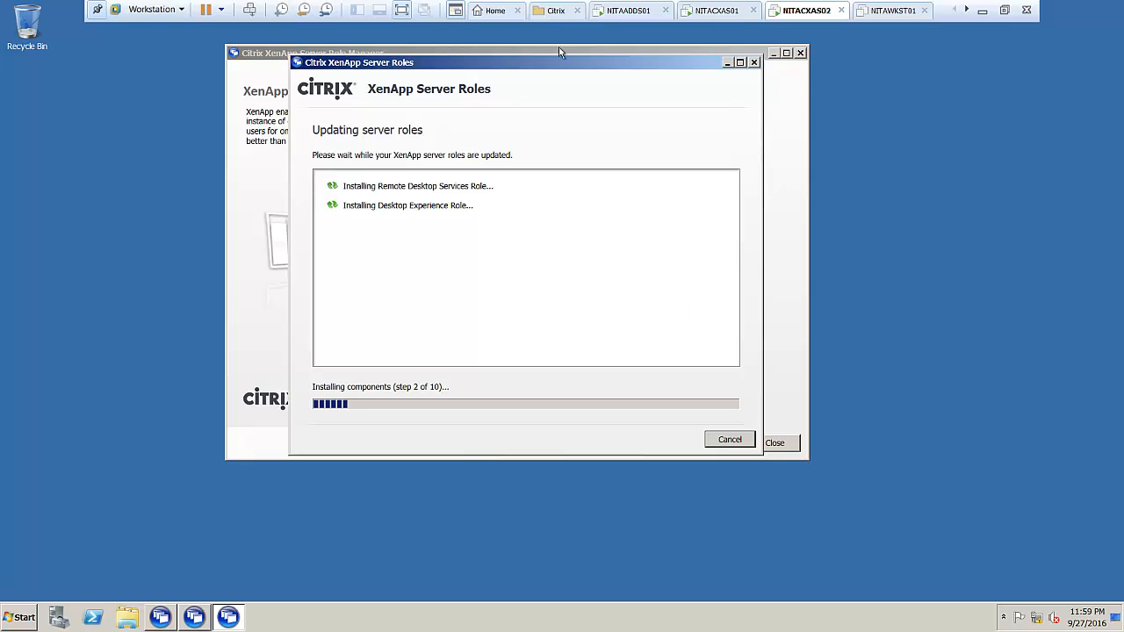
left_click(714, 11)
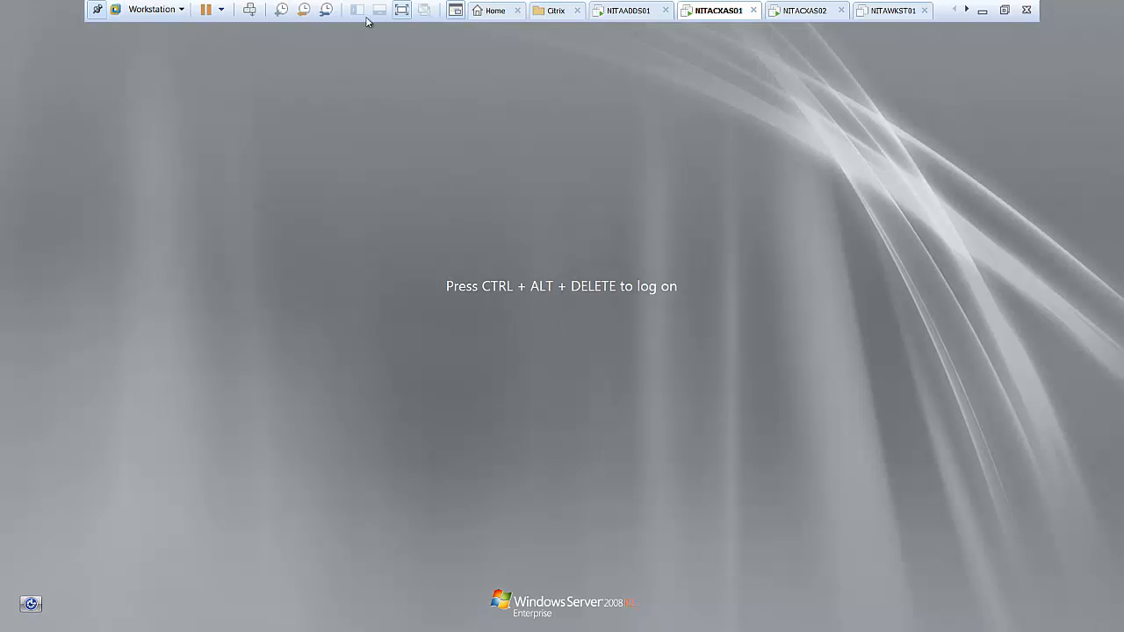
left_click(250, 10)
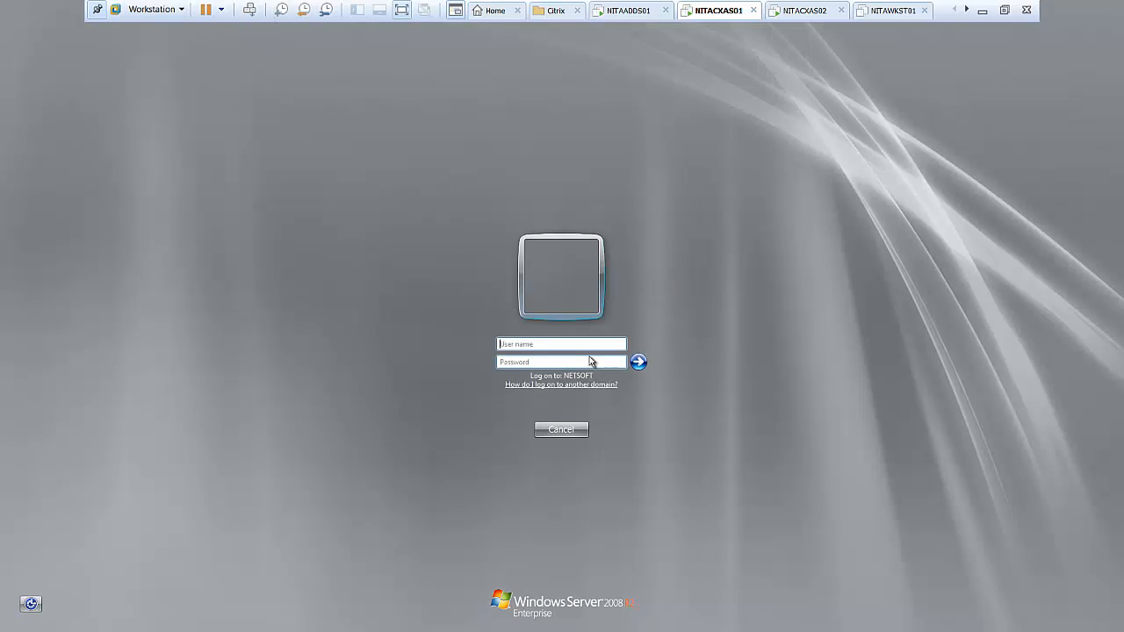
left_click(557, 344)
type("Netsoft")
type("\\administrator")
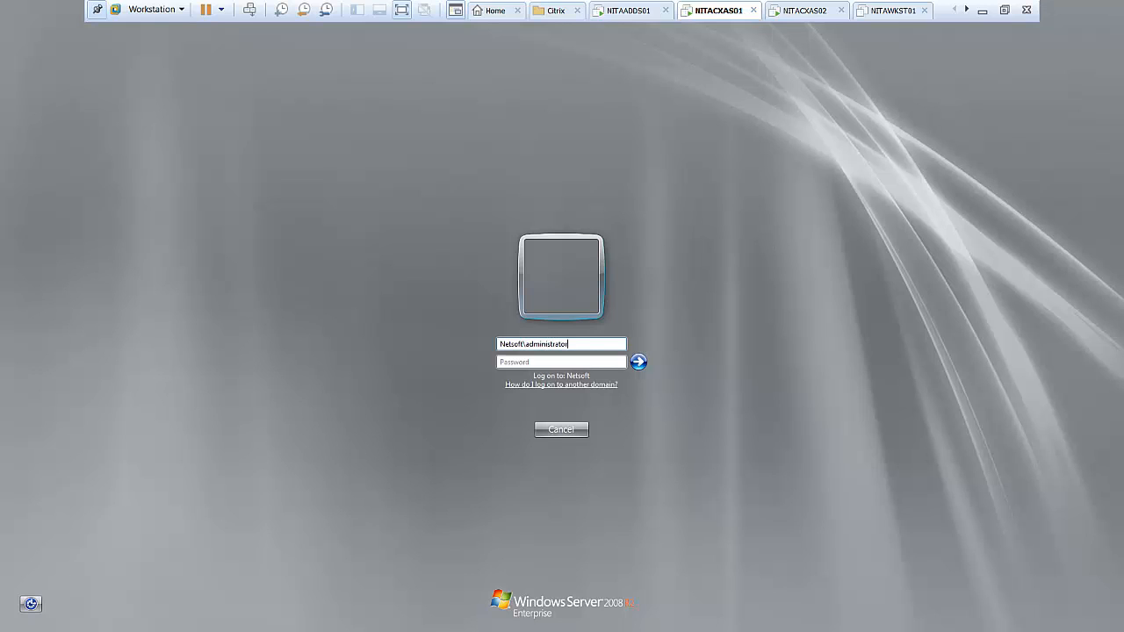
key("Tab")
type("Pa$$w0rd")
left_click(638, 362)
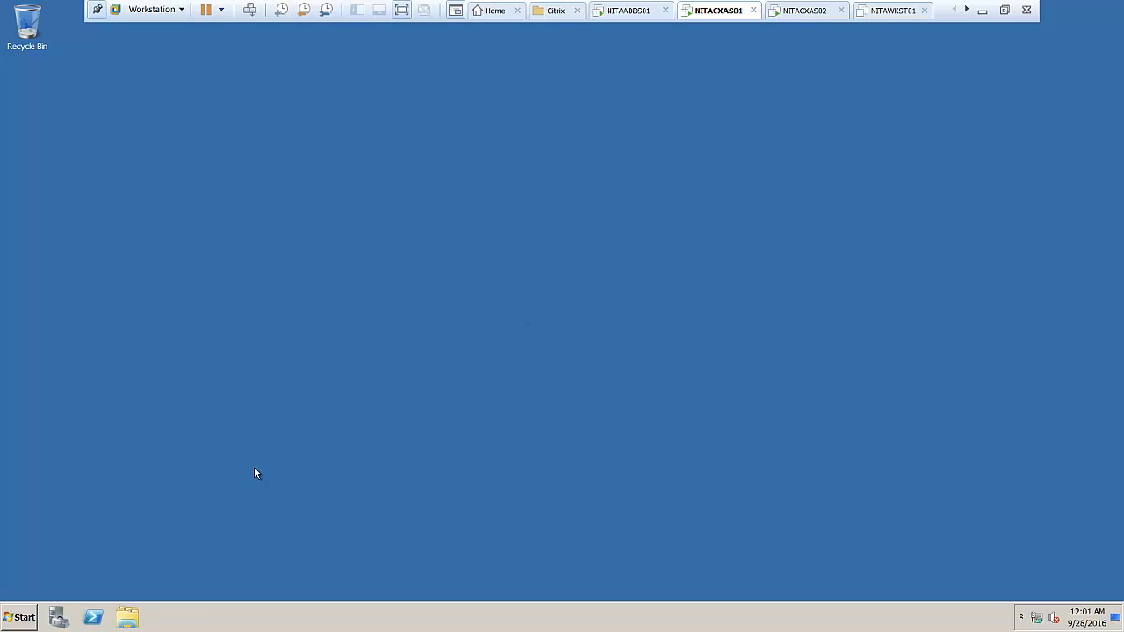
Launch XenApp Server Role Manager on NITACXAS01, dismiss the RD licensing warning, close Server Manager, then move to NITACXAS02.
left_click(22, 617)
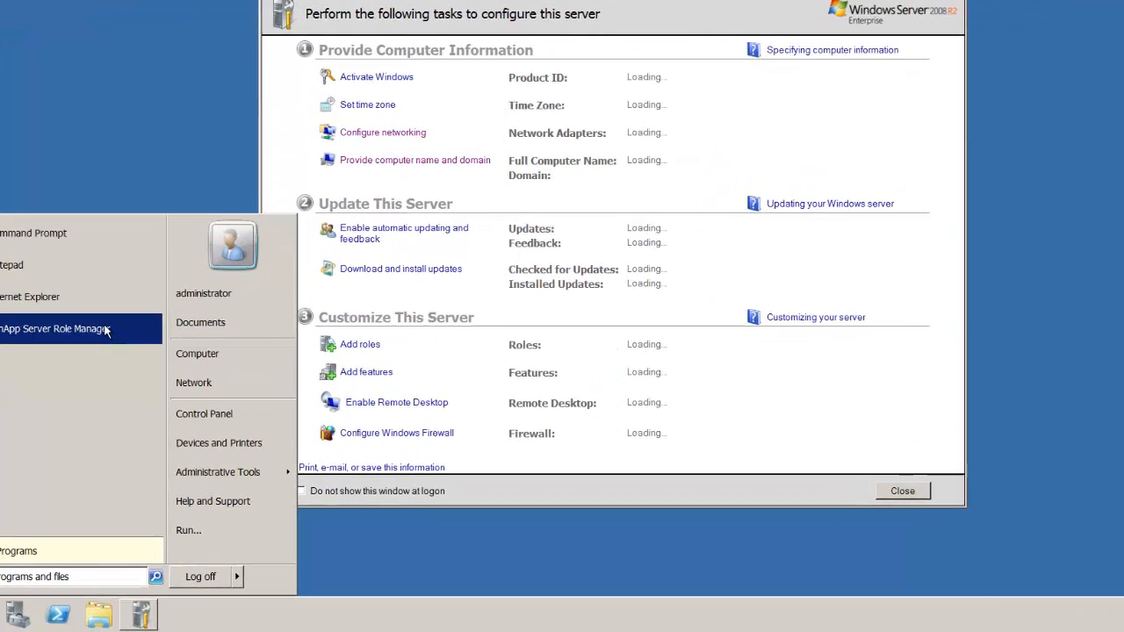
left_click(131, 375)
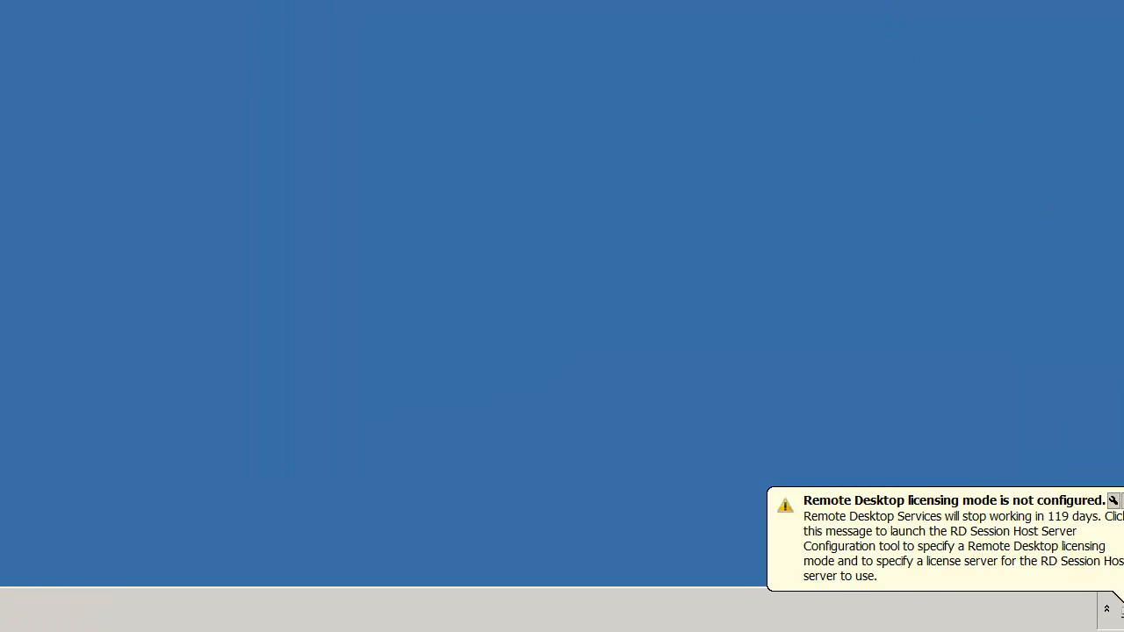
left_click(961, 500)
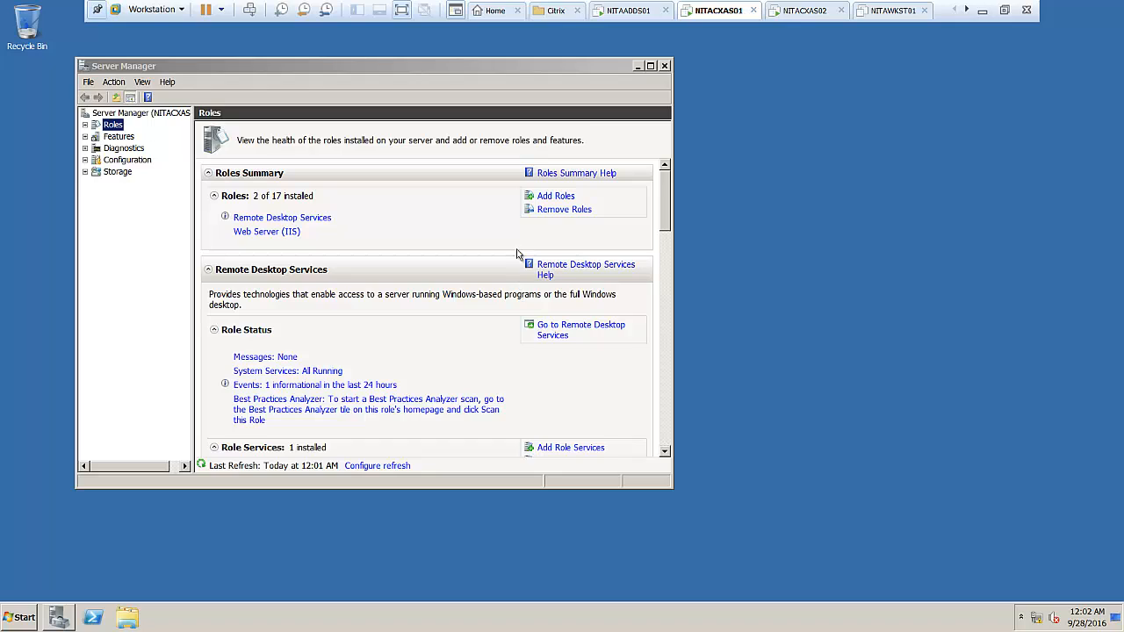
left_click(663, 66)
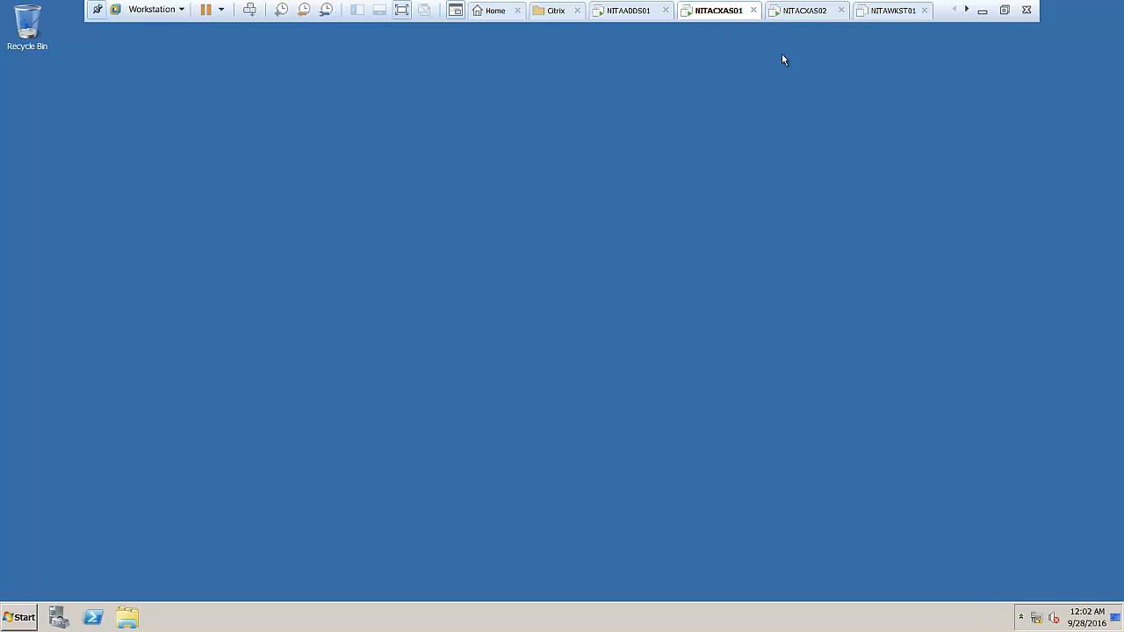
left_click(817, 10)
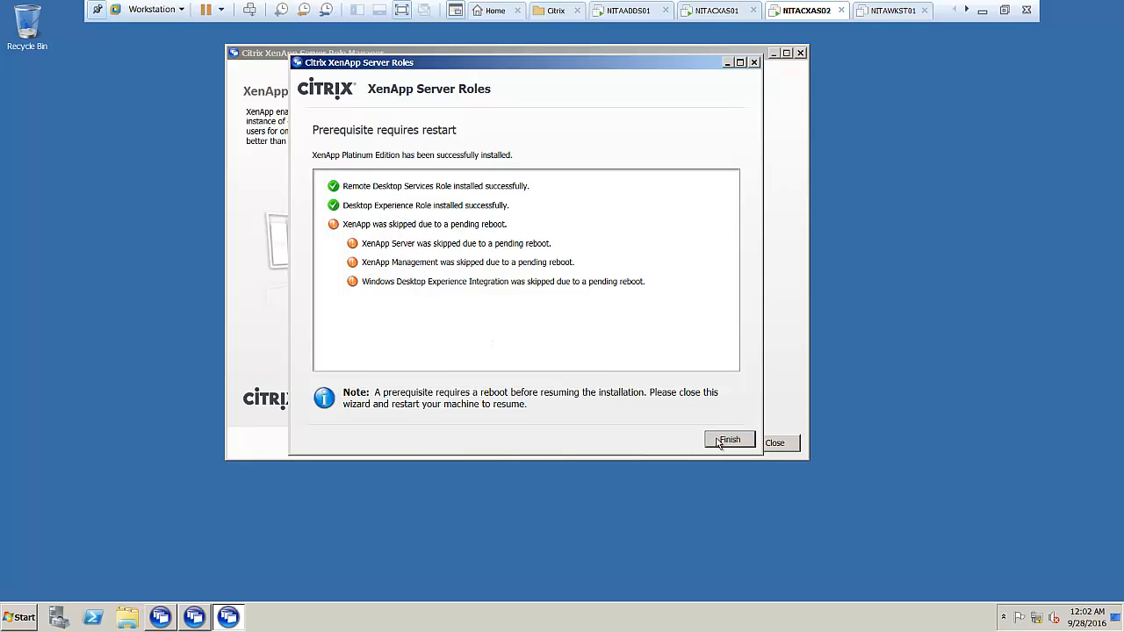
Finish the XenApp roles wizard on NITACXAS02, then close Role Manager and exit the installer.
left_click(718, 443)
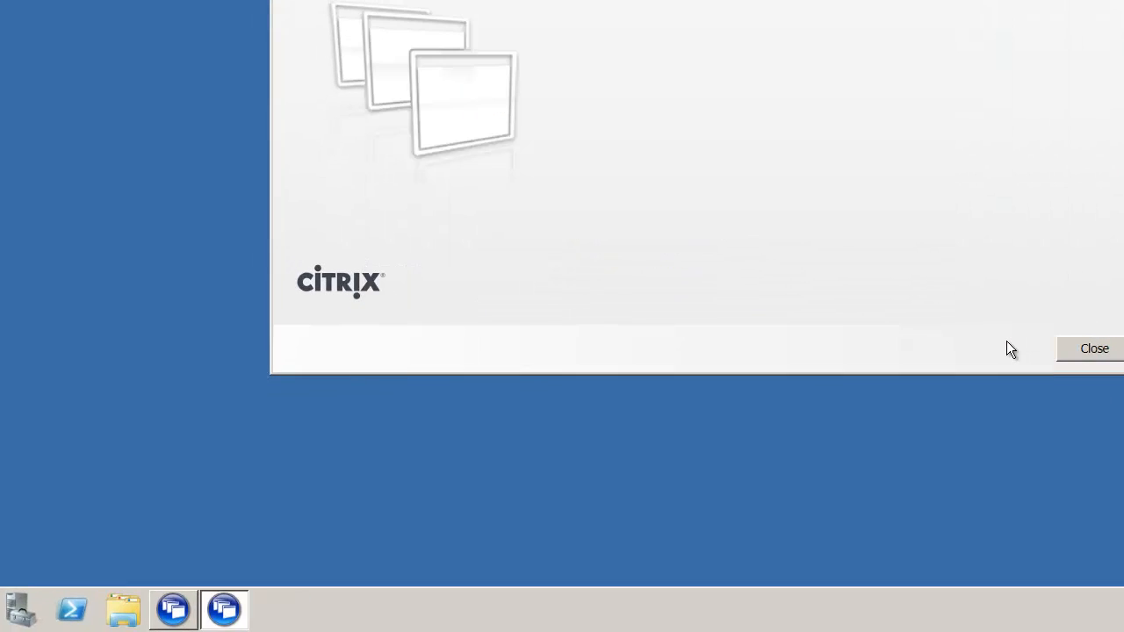
left_click(1069, 349)
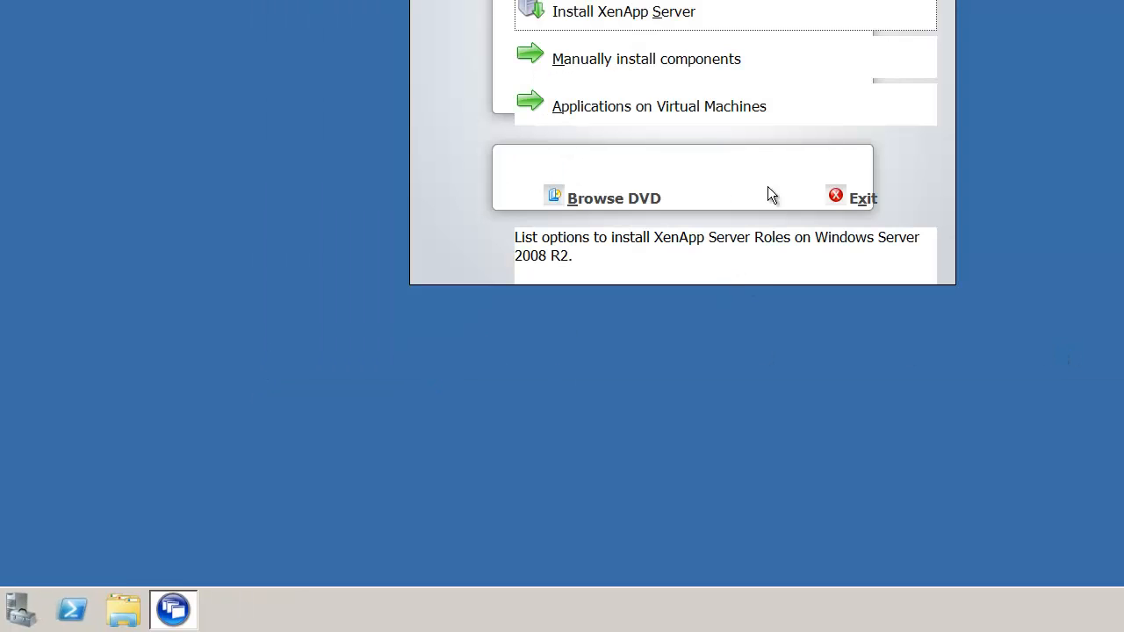
left_click(849, 205)
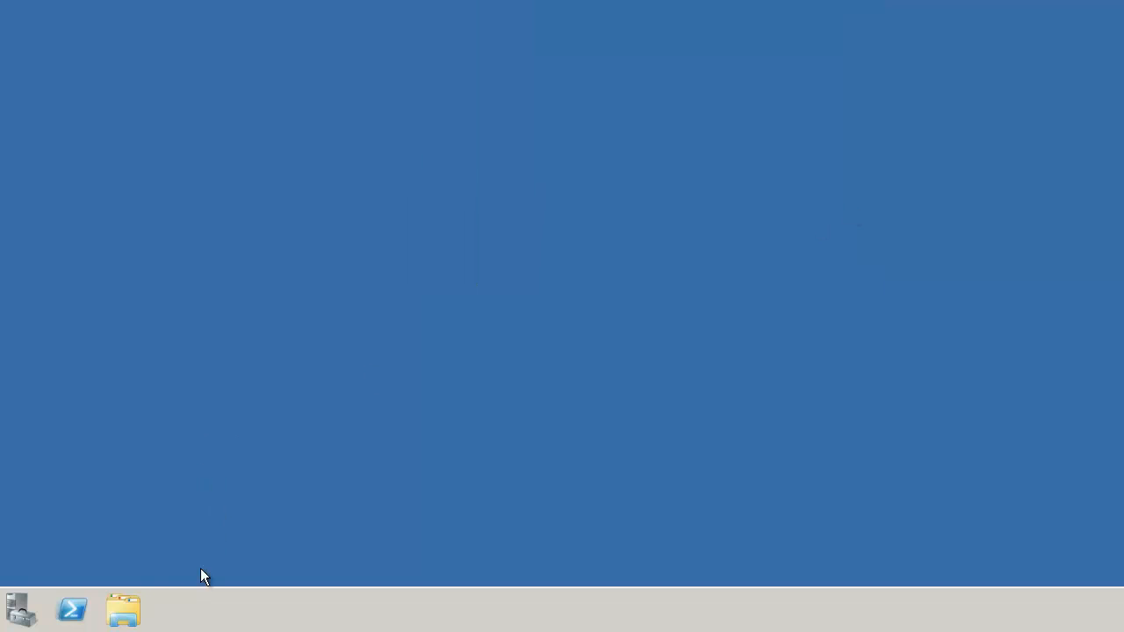
Relaunch XenApp Server Role Manager from Start, then configure License Server on NITACXAS01.
left_click(0, 612)
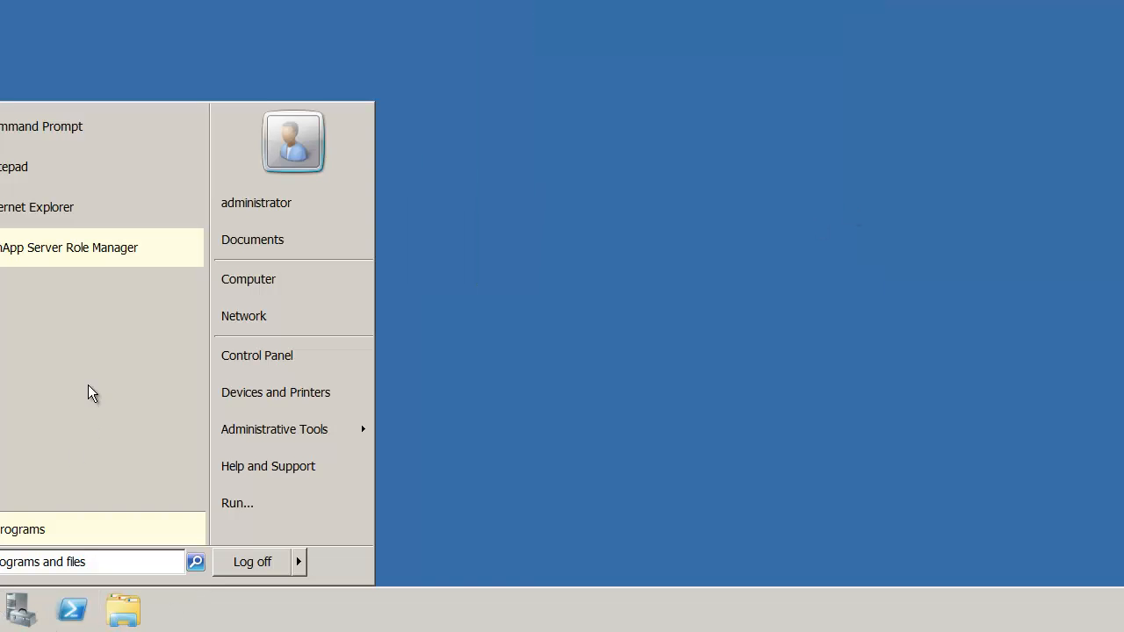
left_click(109, 254)
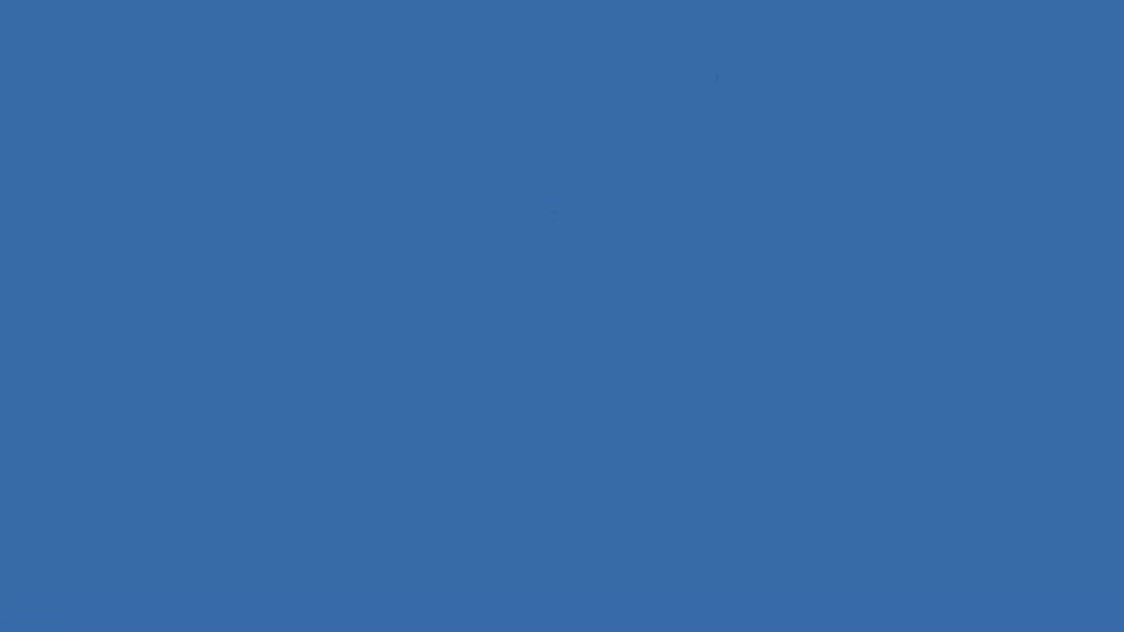
left_click(525, 18)
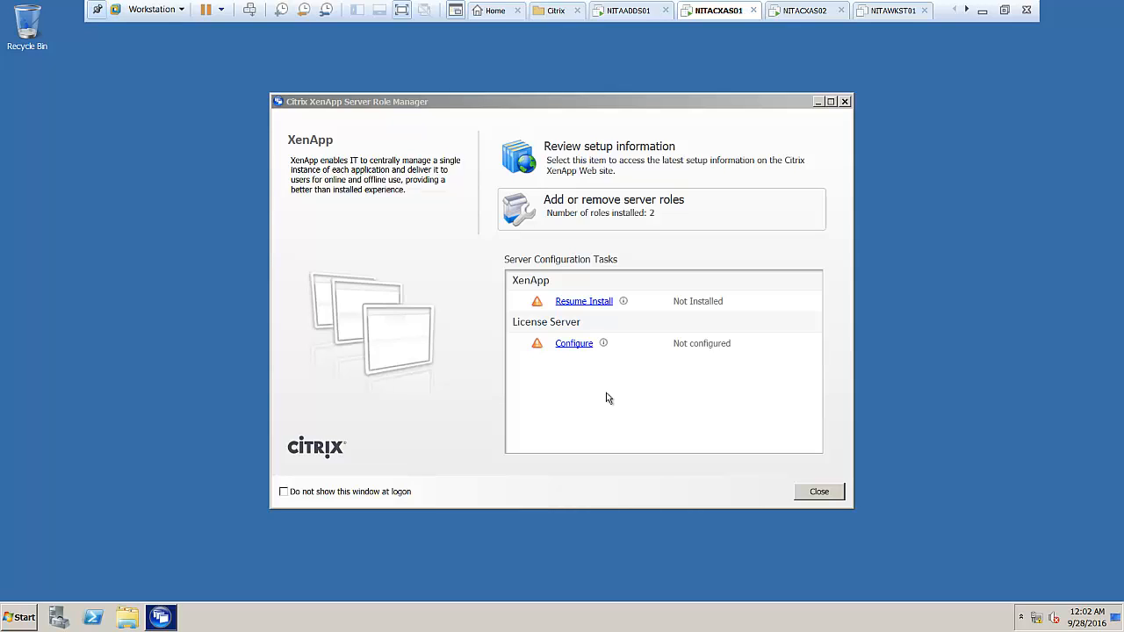
left_click(576, 344)
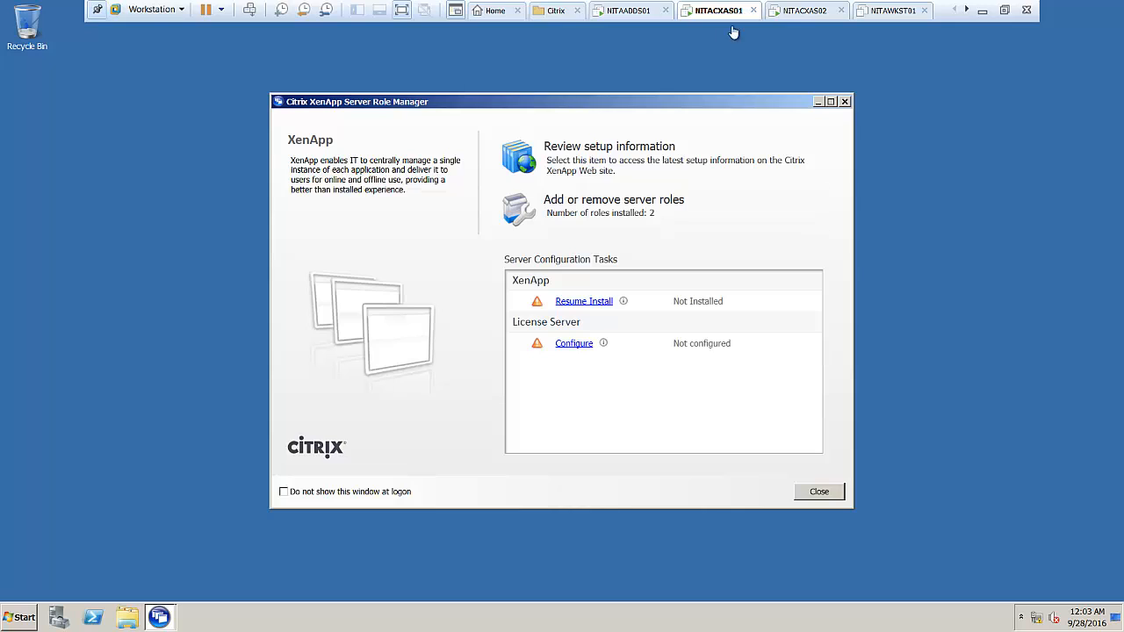
Maximize the XenApp Server Role Manager window on NITACXAS01 and return to full screen.
left_click(790, 11)
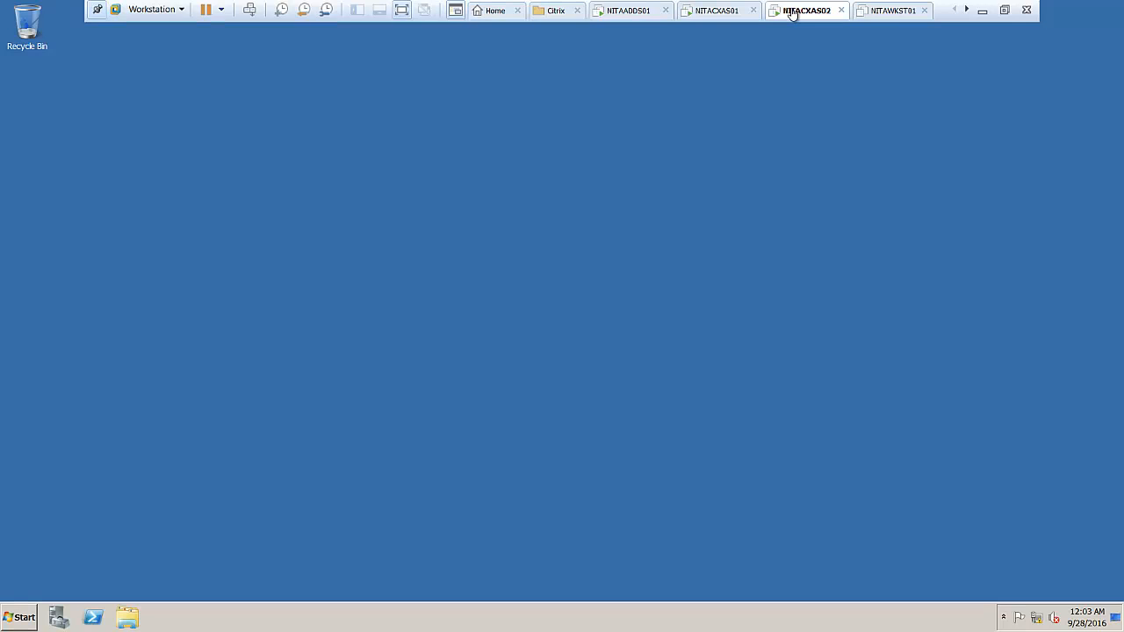
left_click(716, 11)
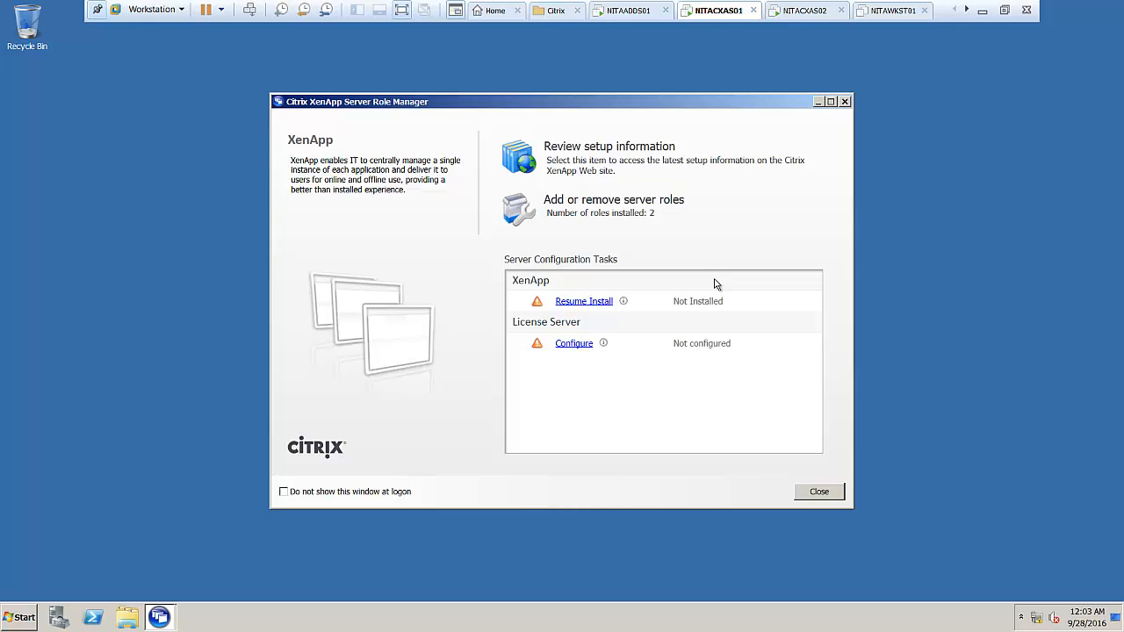
left_click(404, 12)
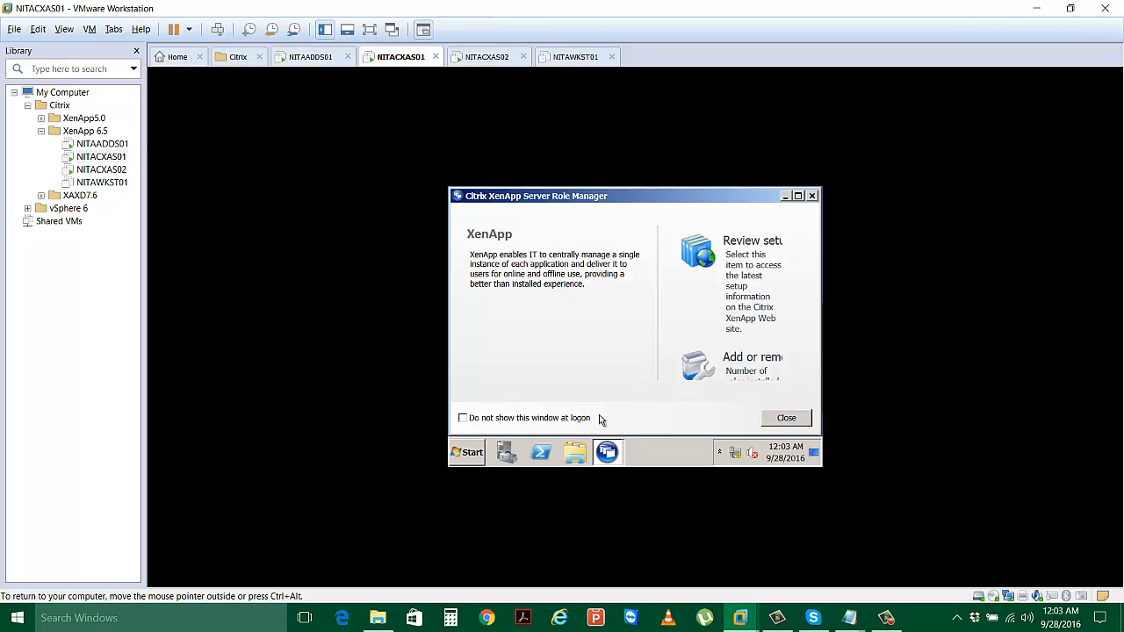
left_click(797, 196)
left_click(367, 34)
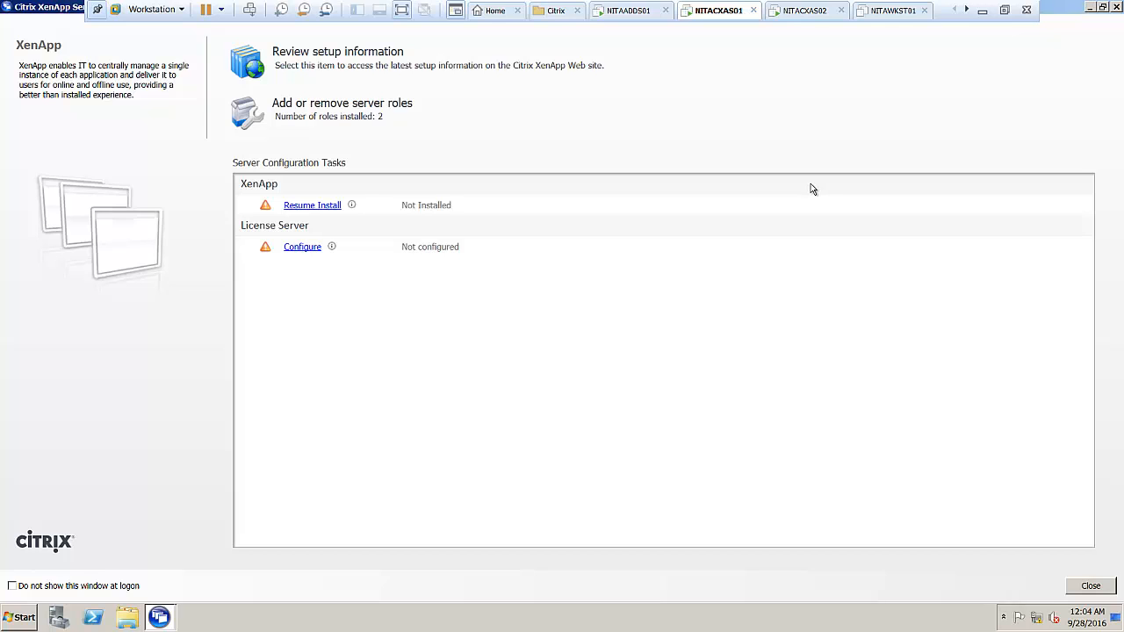
Restore and move the Role Manager aside, acknowledging the already-running message to reveal the License Server Configuration Tool.
left_click(1104, 8)
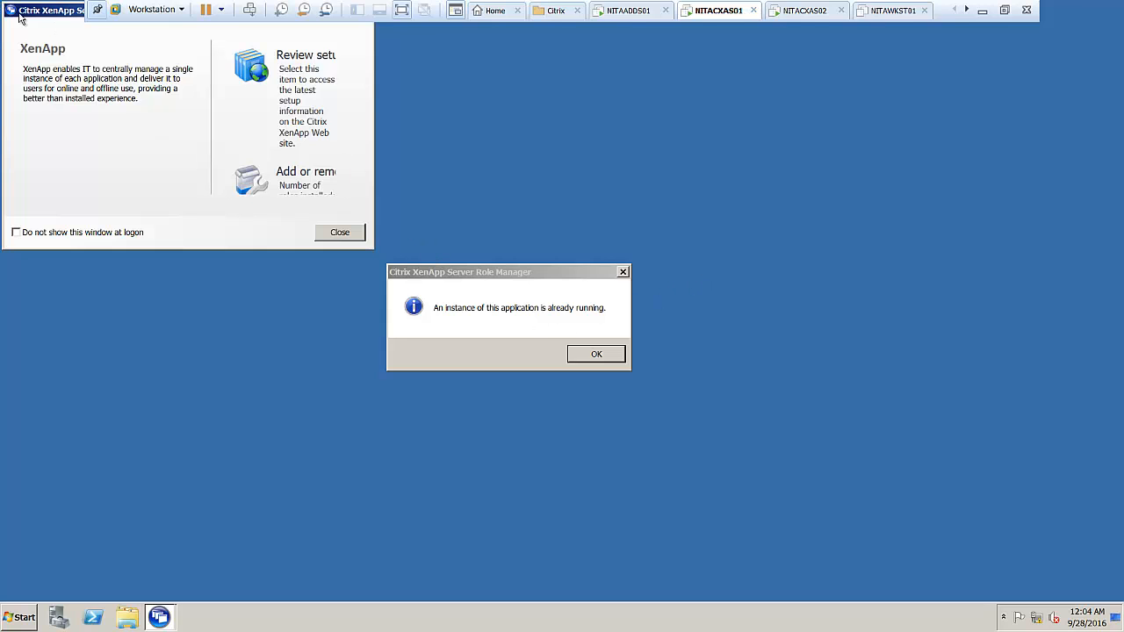
left_click_drag(41, 18, 208, 115)
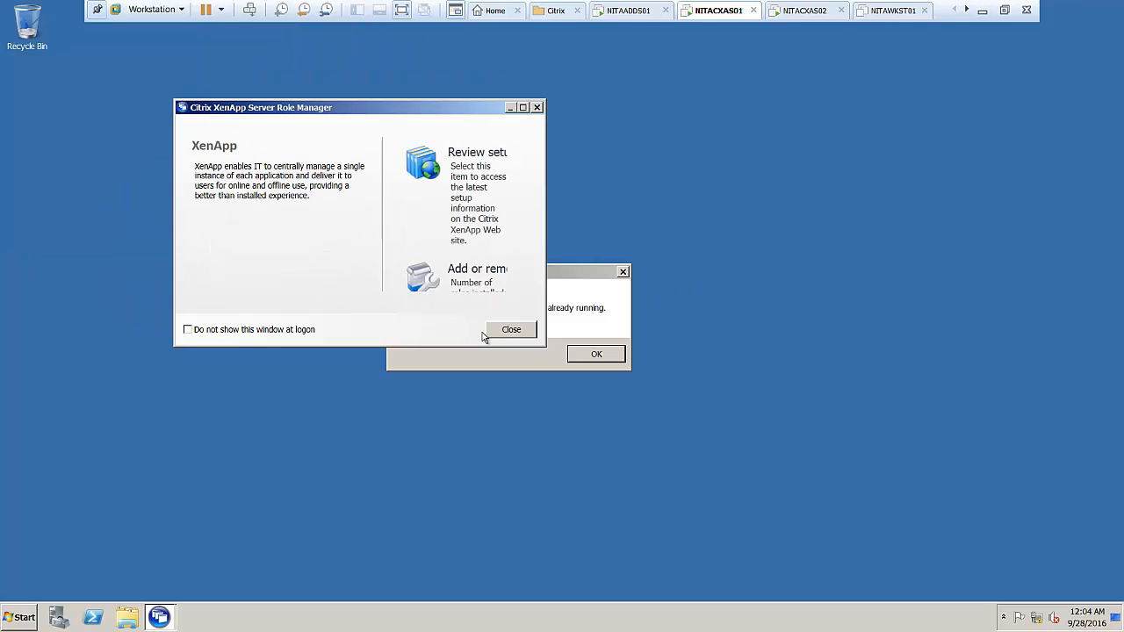
left_click(581, 357)
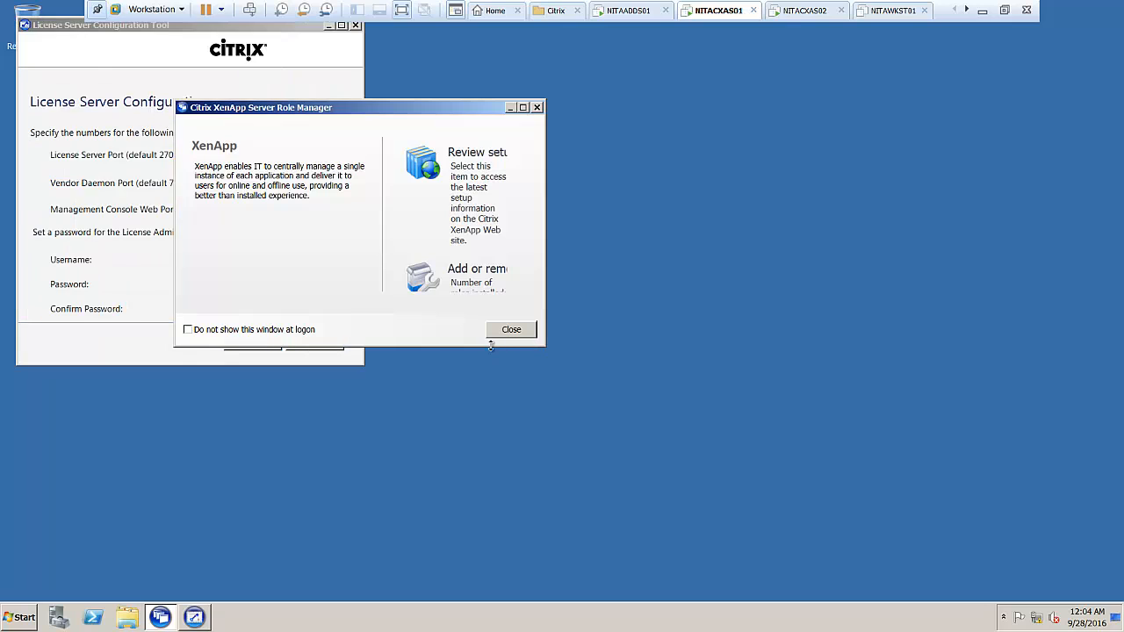
left_click_drag(382, 113, 772, 151)
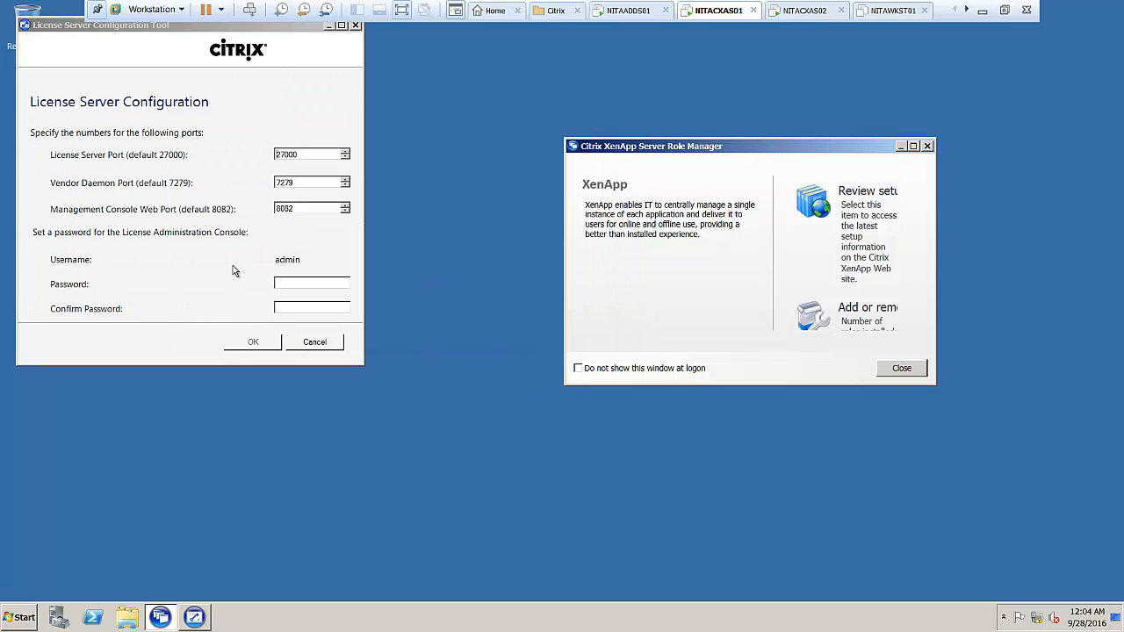
Enter the license admin console password and confirm, keeping ports 27000, 7279 and 8082.
left_click(314, 284)
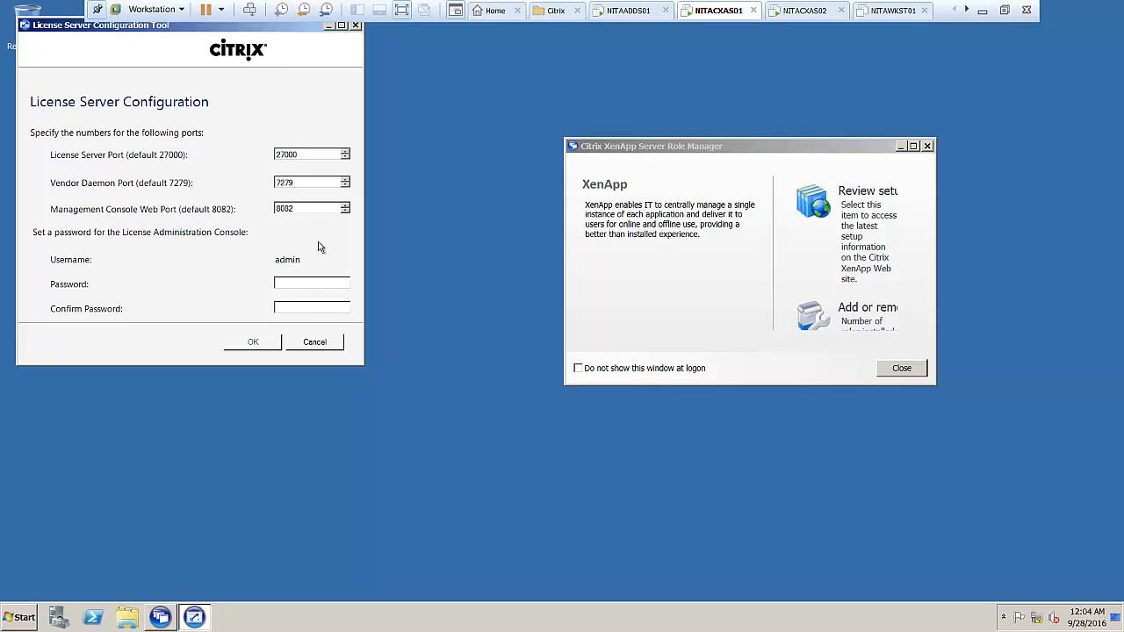
type("passwordpassword")
left_click(264, 344)
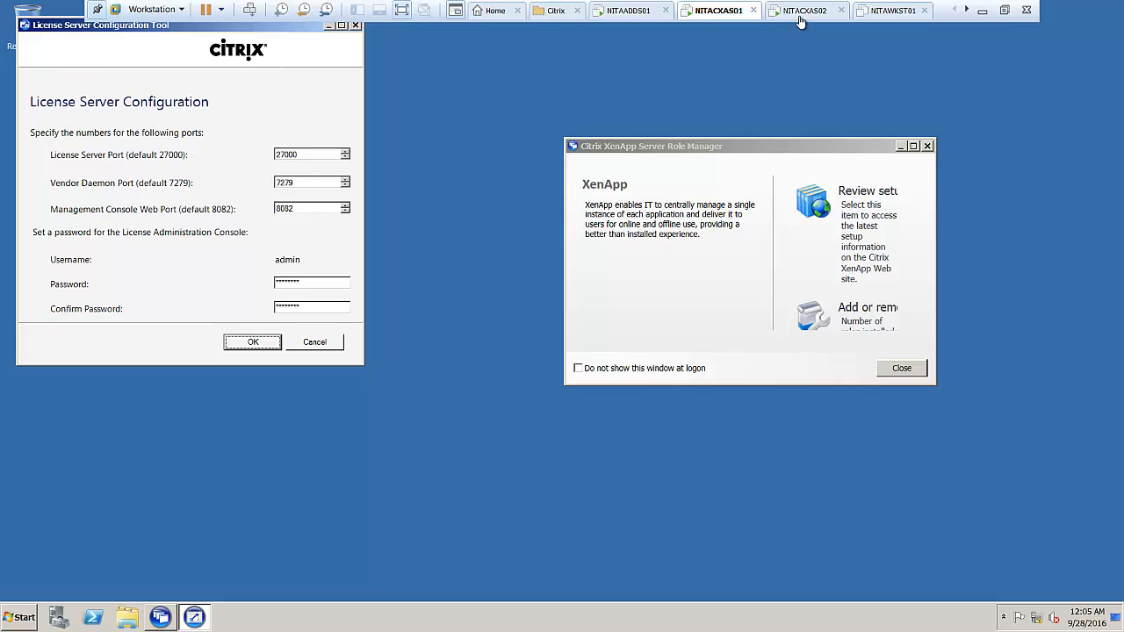
Maximize the Role Manager, then bring the License Server Configuration Tool forward and centre it.
left_click(911, 145)
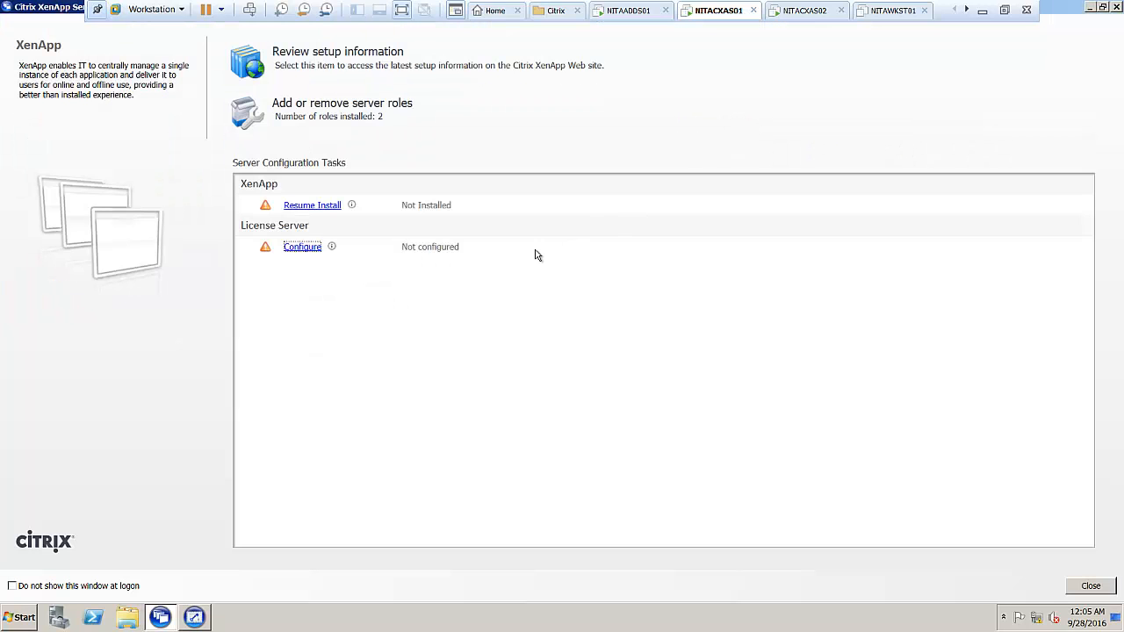
left_click(191, 617)
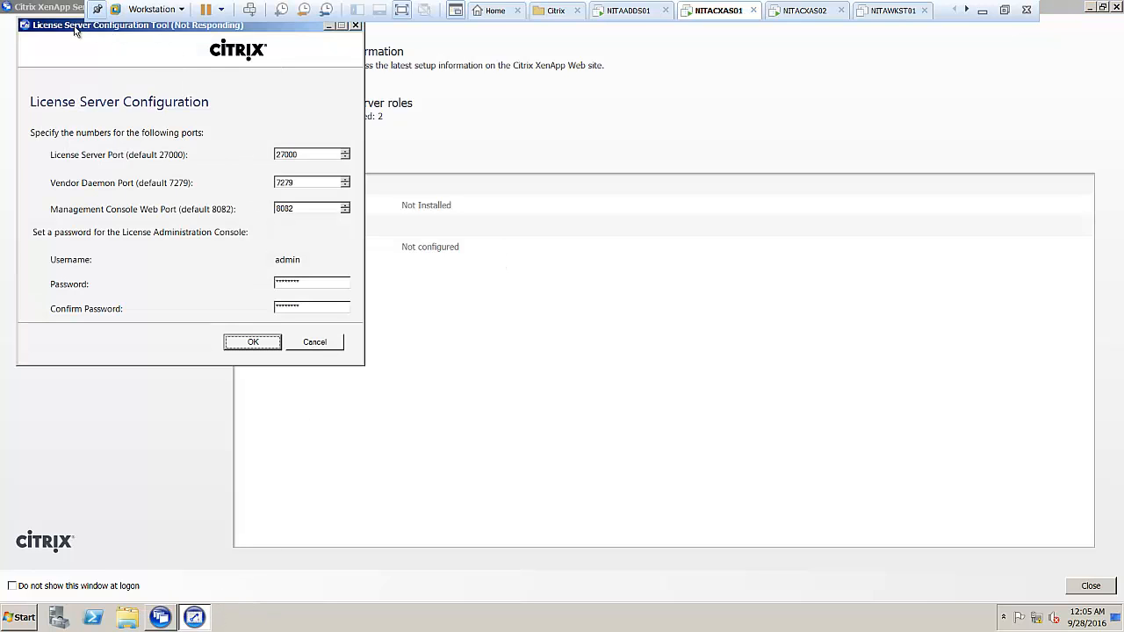
left_click_drag(64, 29, 536, 103)
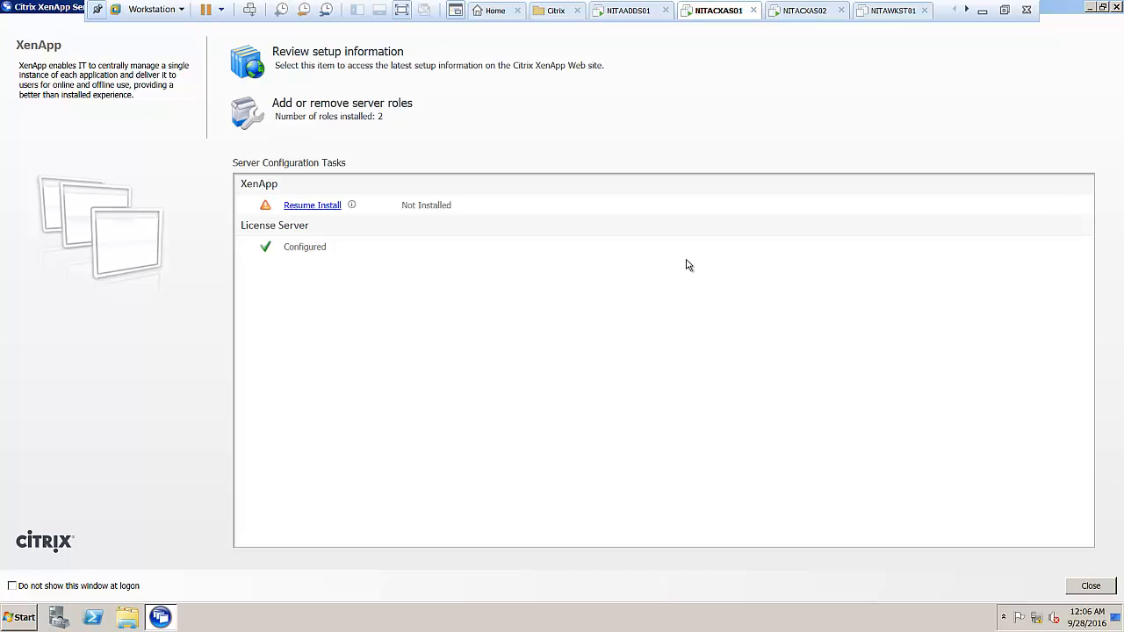
Reboot NITACXAS02 from its Role Manager and confirm the restart.
left_click(814, 12)
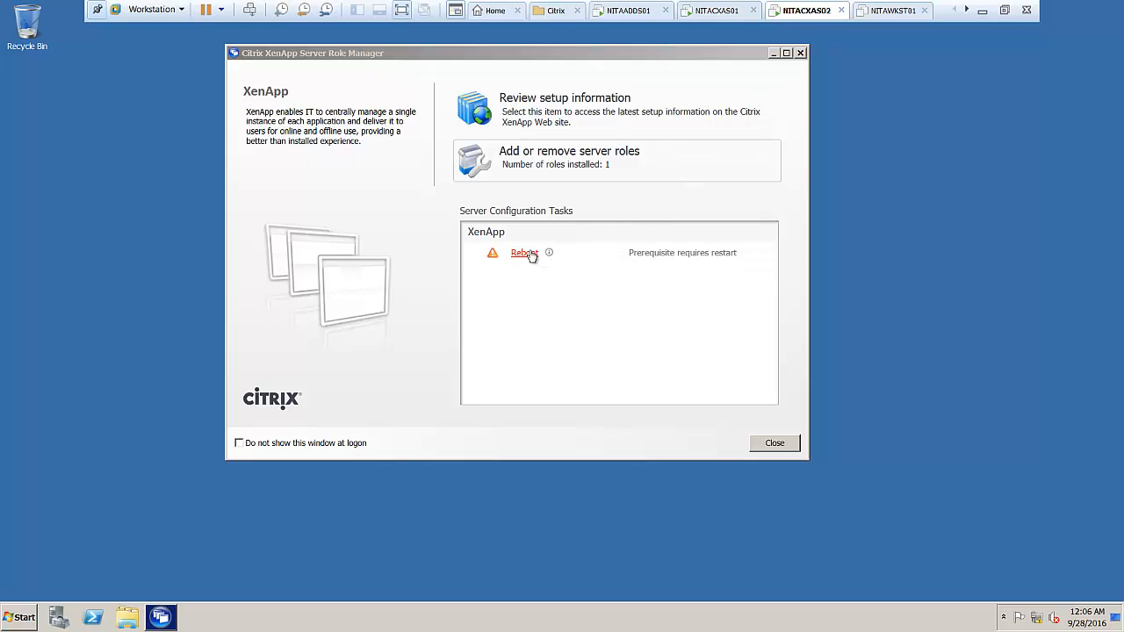
left_click(530, 254)
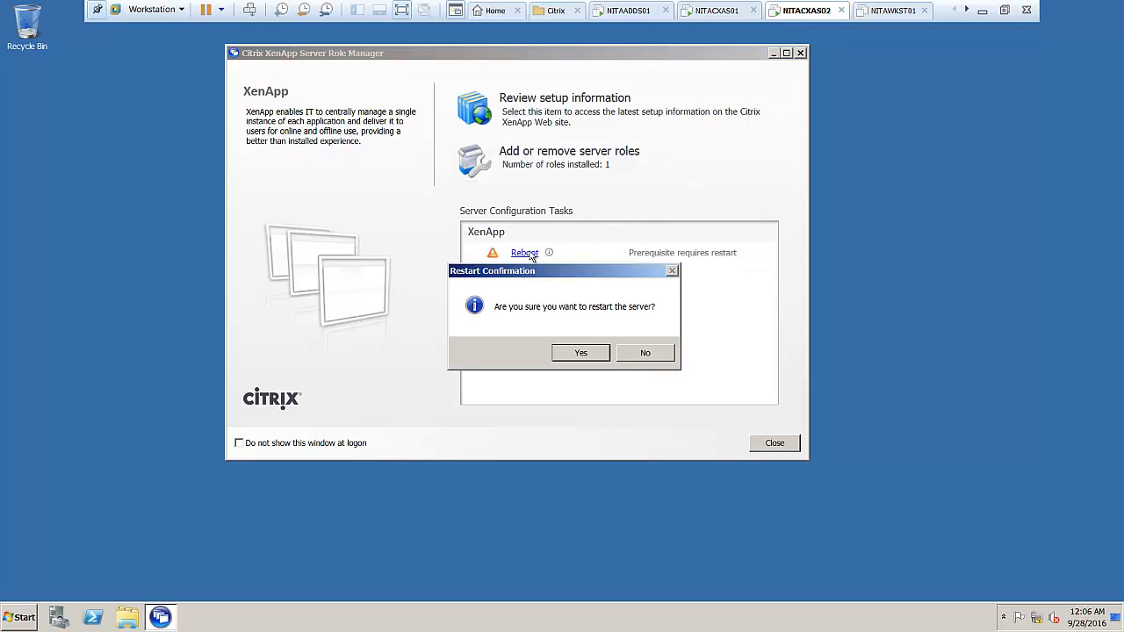
left_click(567, 357)
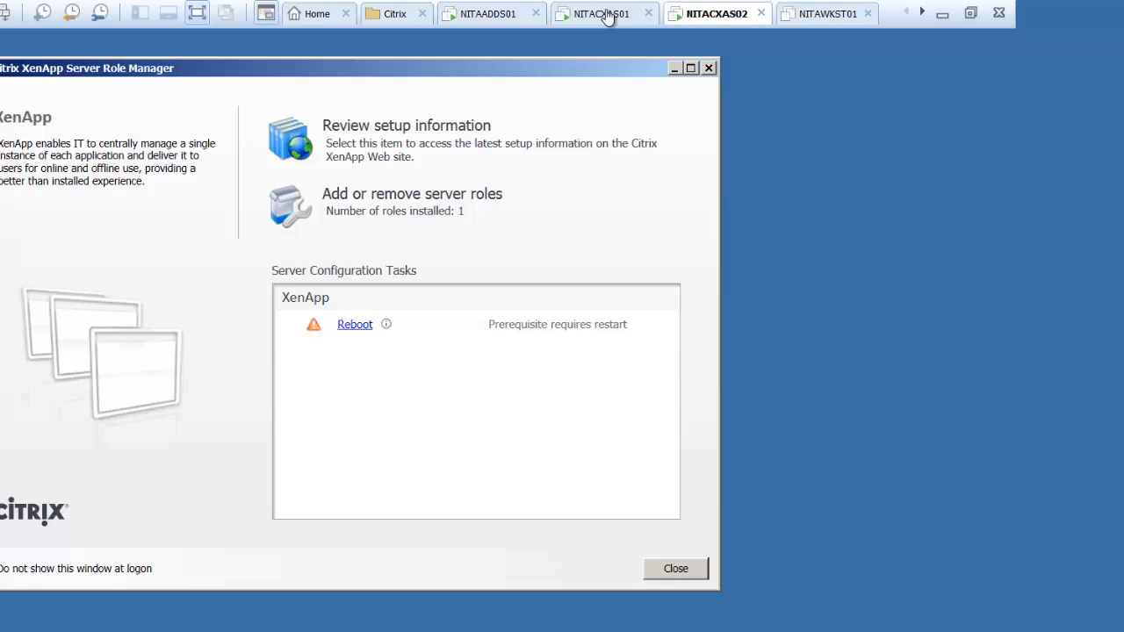
On NITACXAS01, restore down and resize the Role Manager, bringing the install progress box forward.
left_click(713, 11)
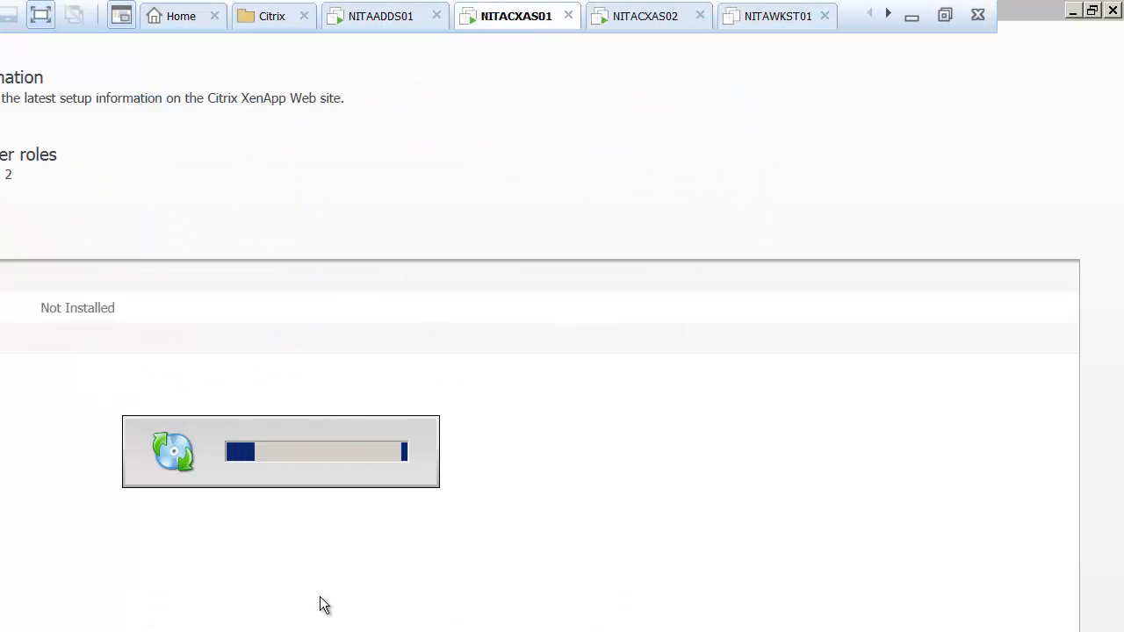
left_click(1092, 10)
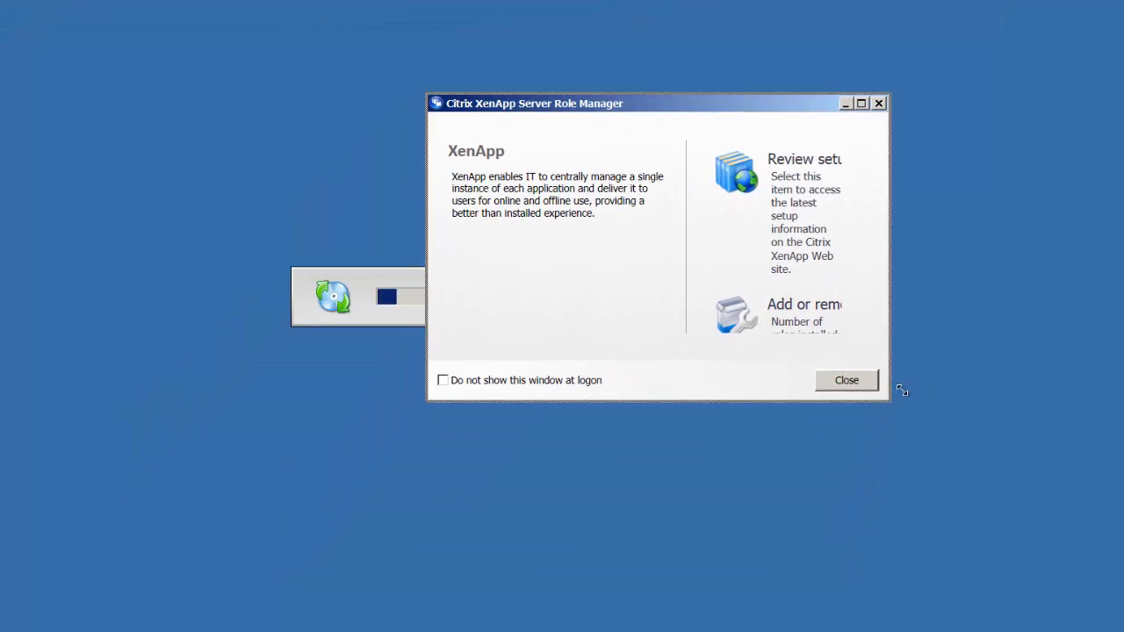
left_click_drag(902, 390, 1062, 595)
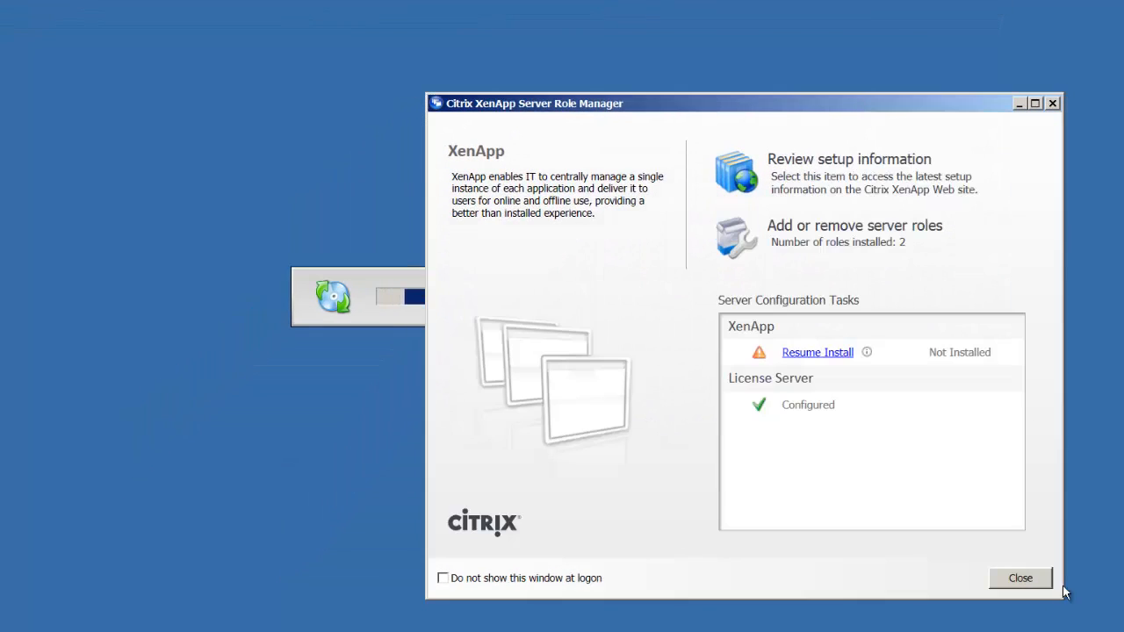
left_click_drag(551, 114, 466, 56)
left_click(314, 274)
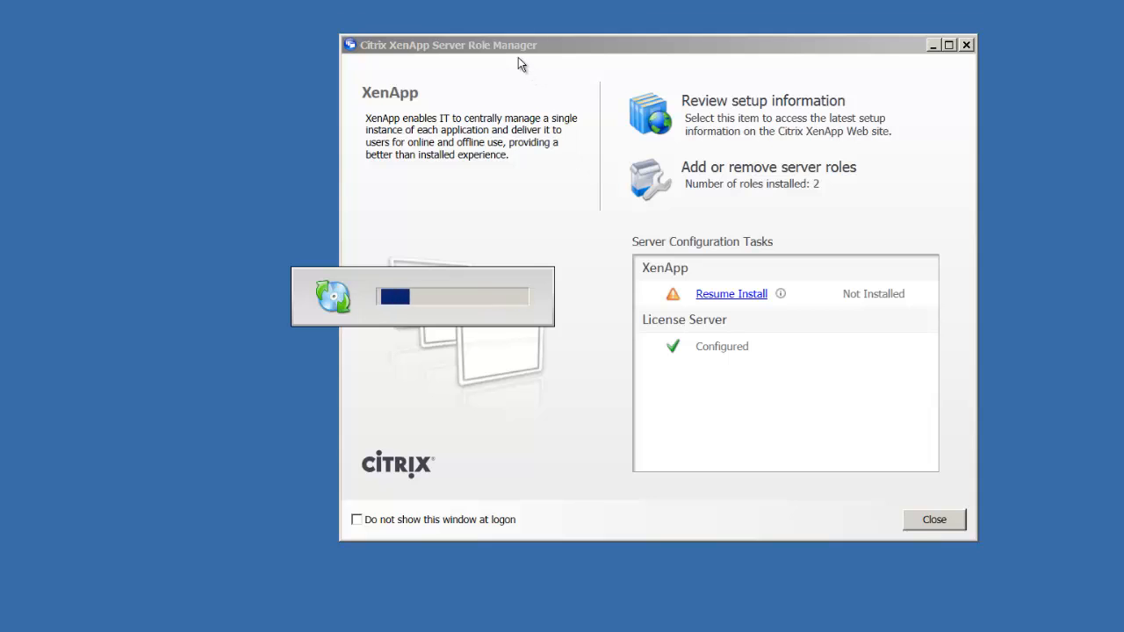
Reposition the Role Manager so the install progress box stays visible in front.
left_click_drag(518, 51, 432, 51)
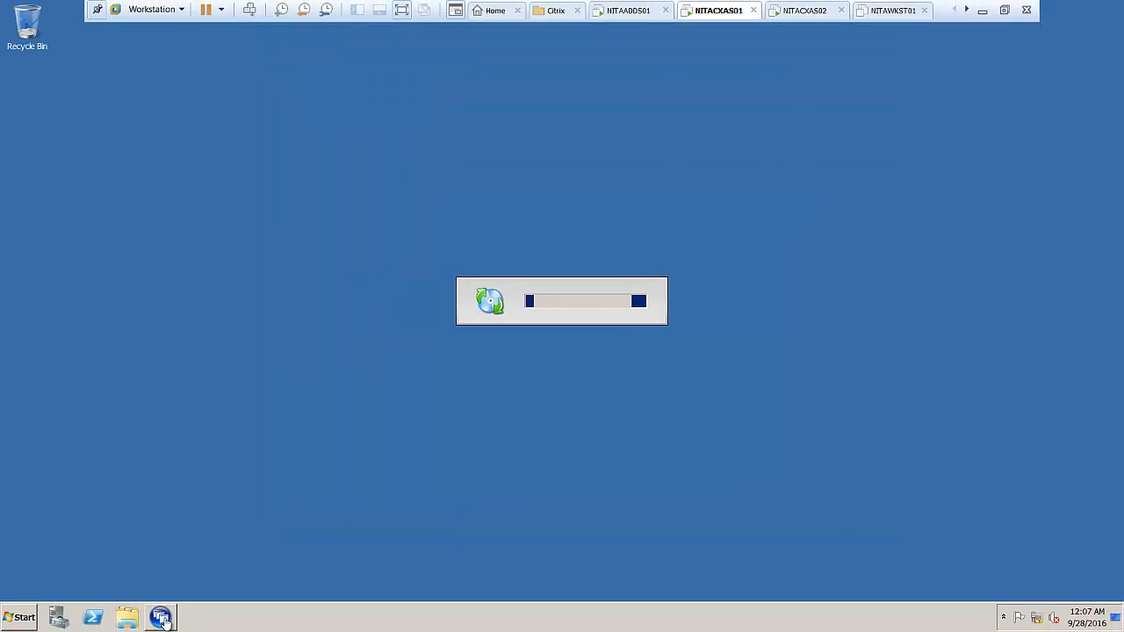
left_click(161, 617)
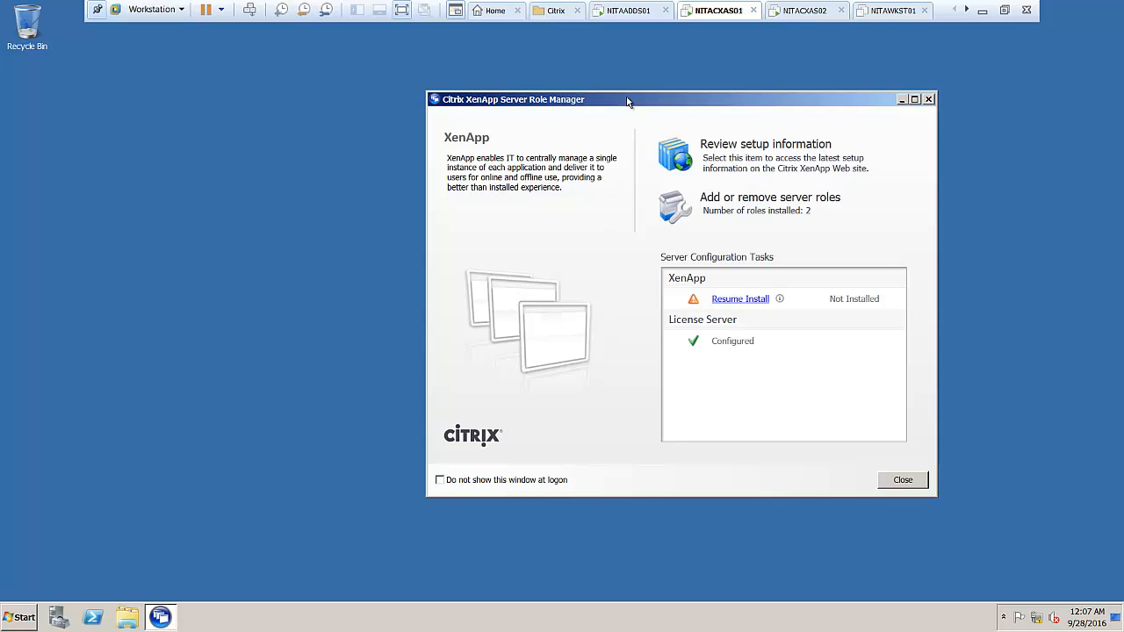
left_click_drag(627, 103, 722, 116)
left_click(505, 295)
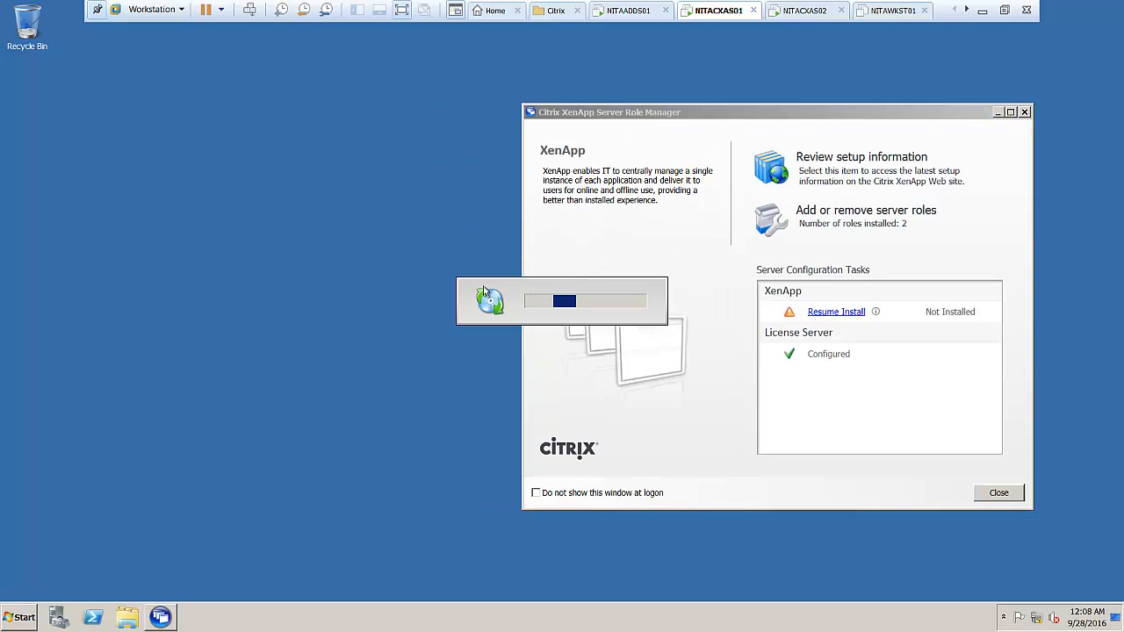
Glance at NITACXAS02 restarting, then return to the NITACXAS01 console.
left_click(793, 11)
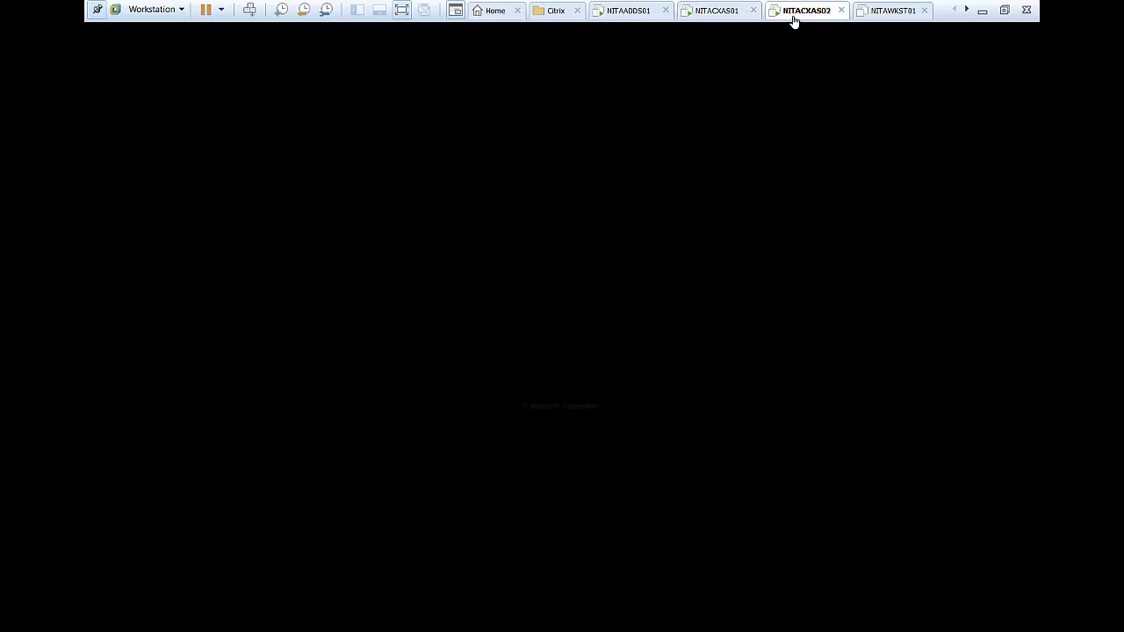
left_click(719, 11)
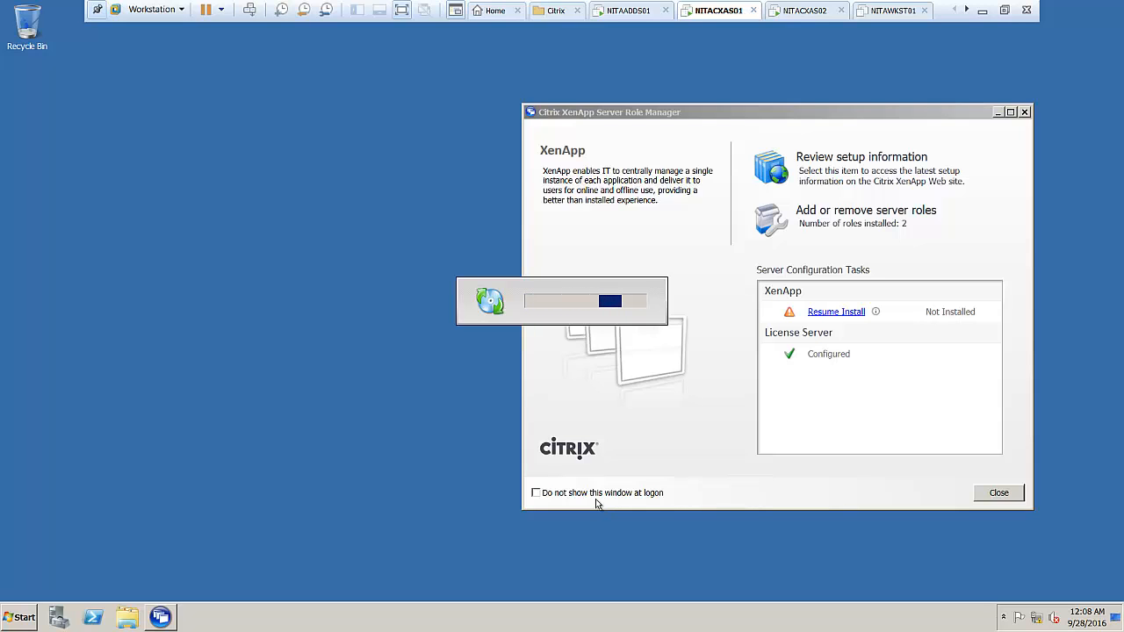
Start installing the listed prerequisites and XenApp roles on NITACXAS01, then leave full screen to watch.
left_click(401, 10)
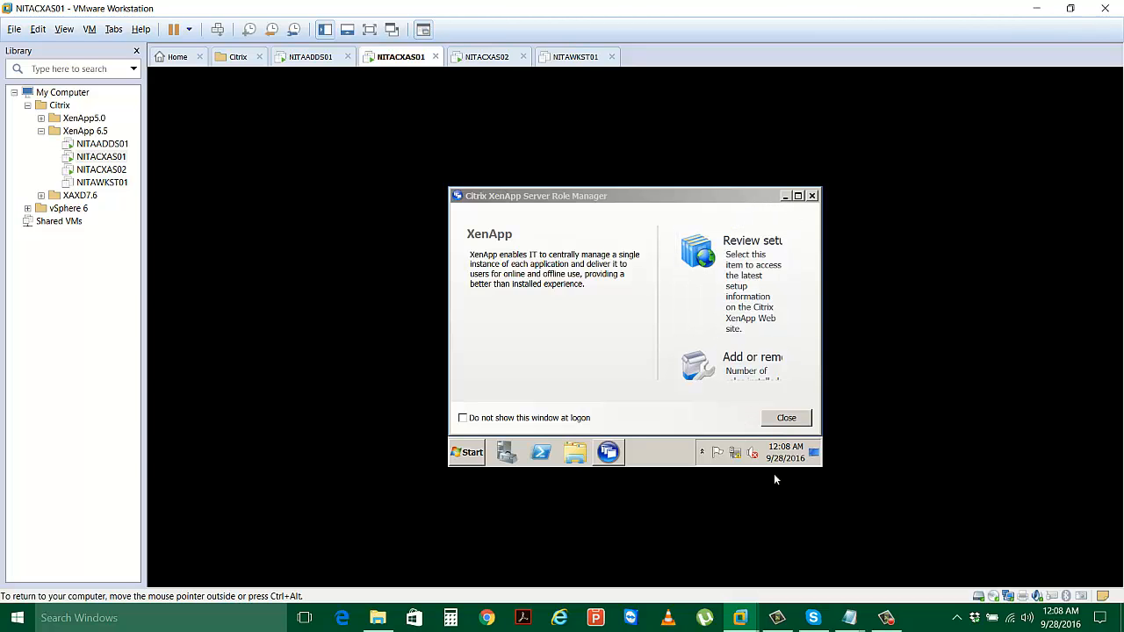
mouse_move(895, 623)
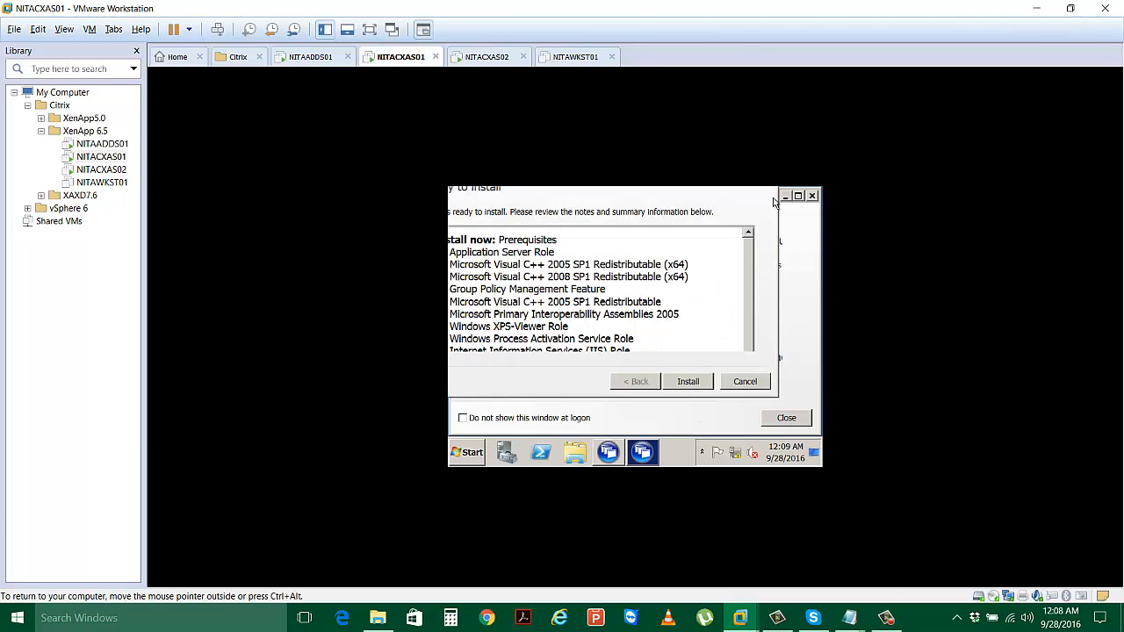
left_click(369, 30)
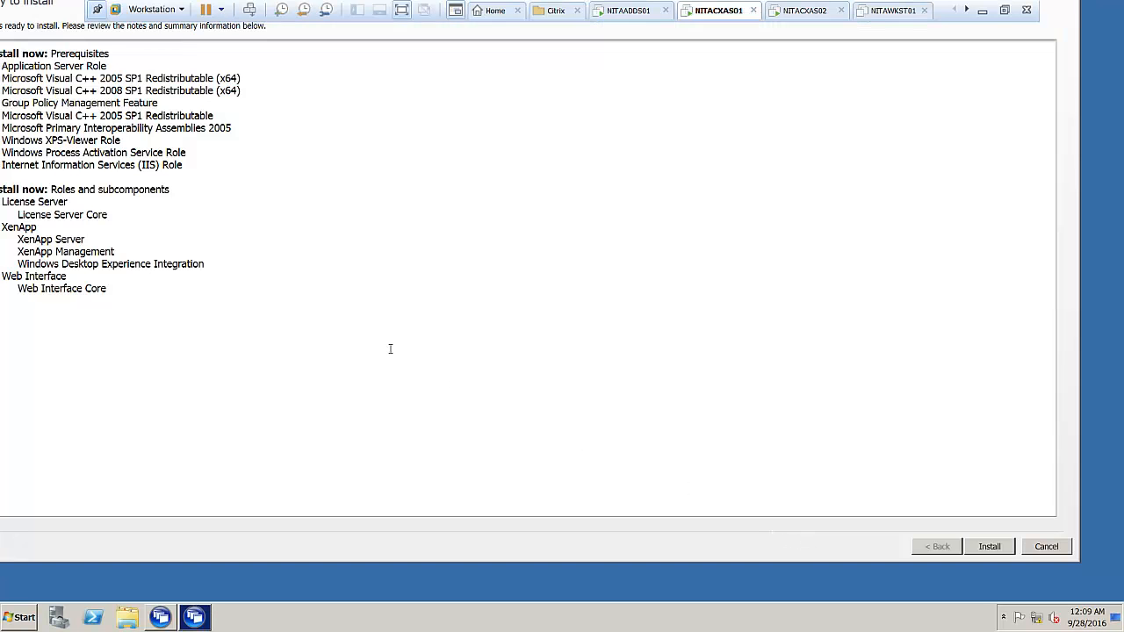
left_click(999, 550)
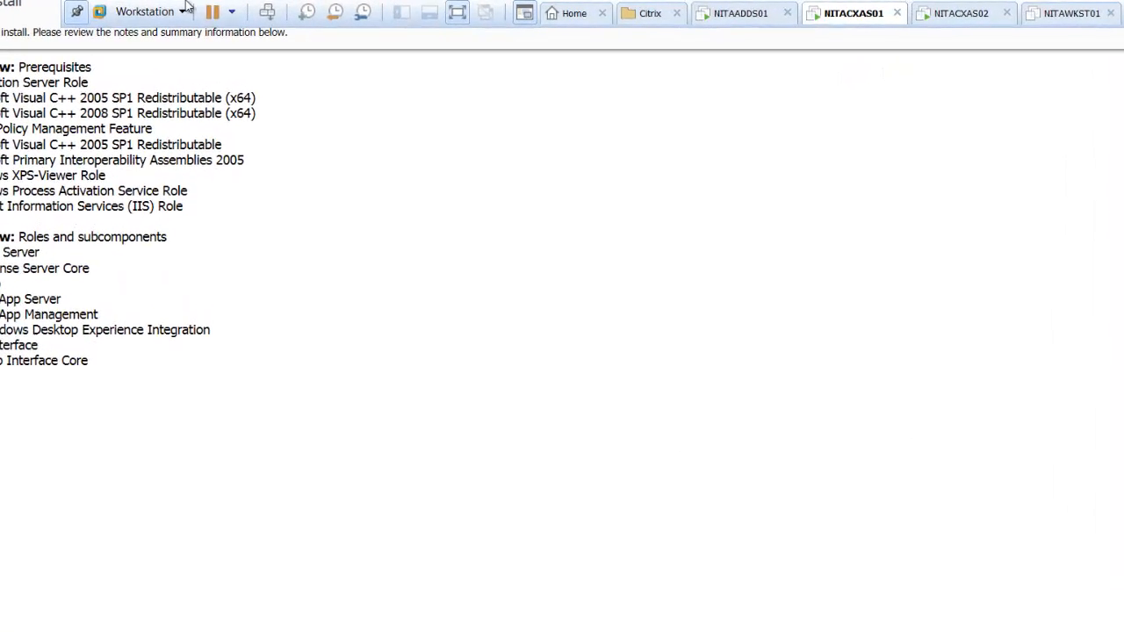
left_click(56, 13)
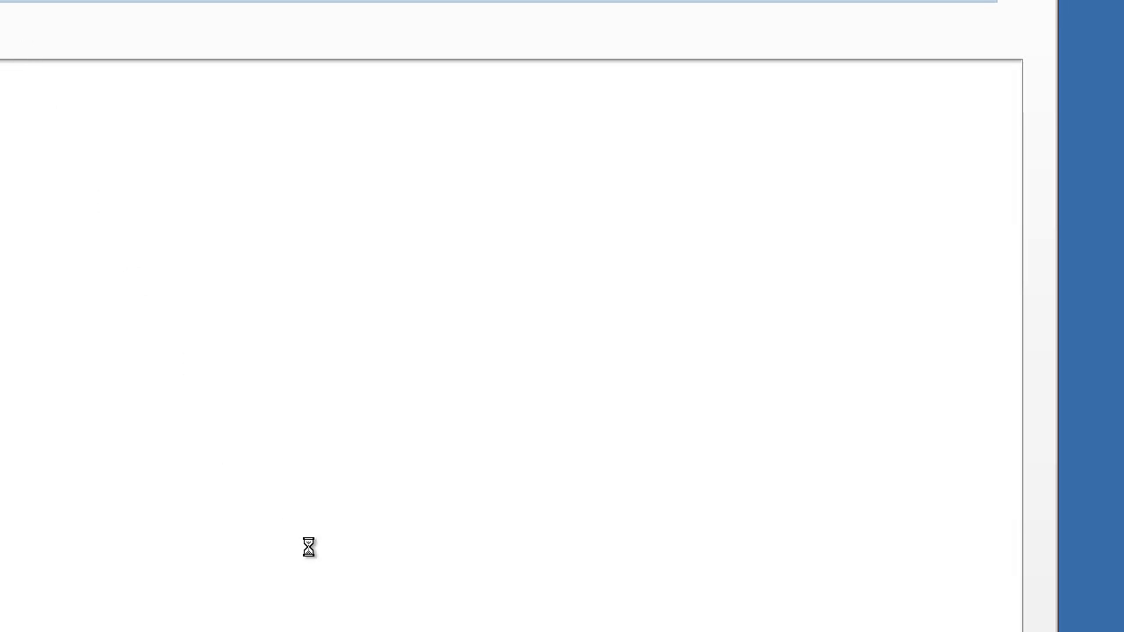
mouse_move(15, 3)
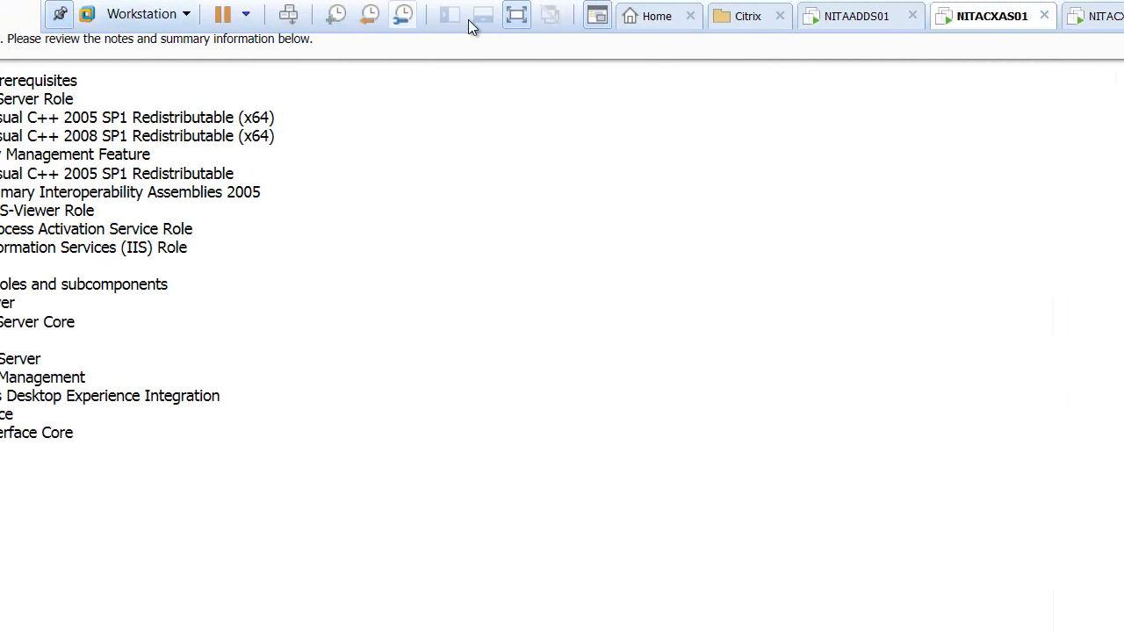
left_click(358, 15)
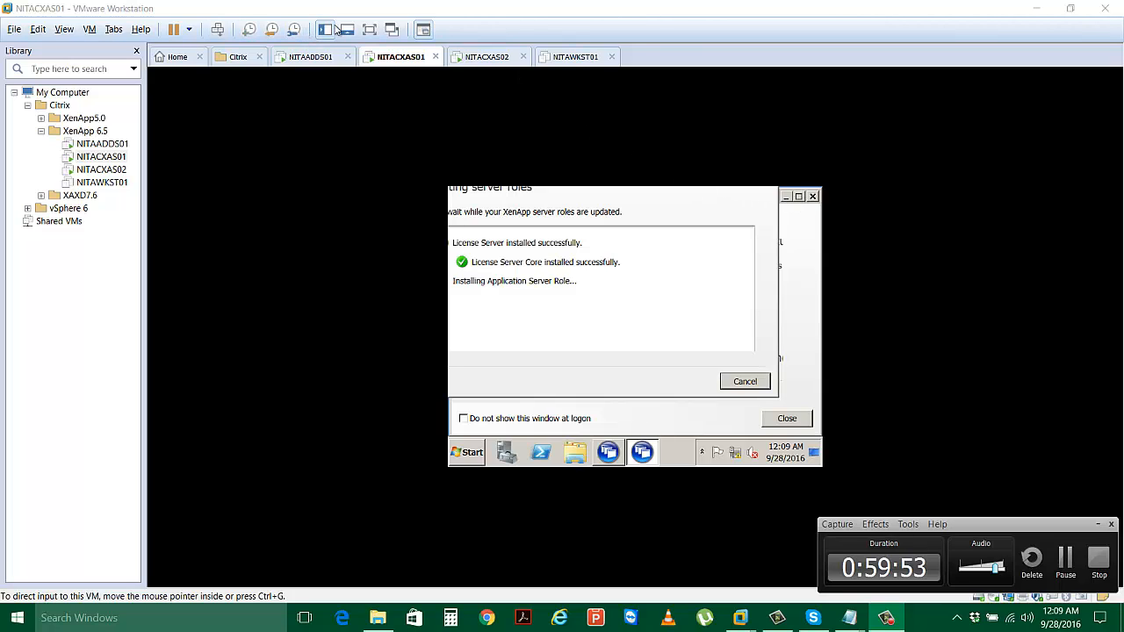
Follow the NITACXAS01 install until XenApp Platinum Edition reports all roles installed successfully.
left_click(369, 33)
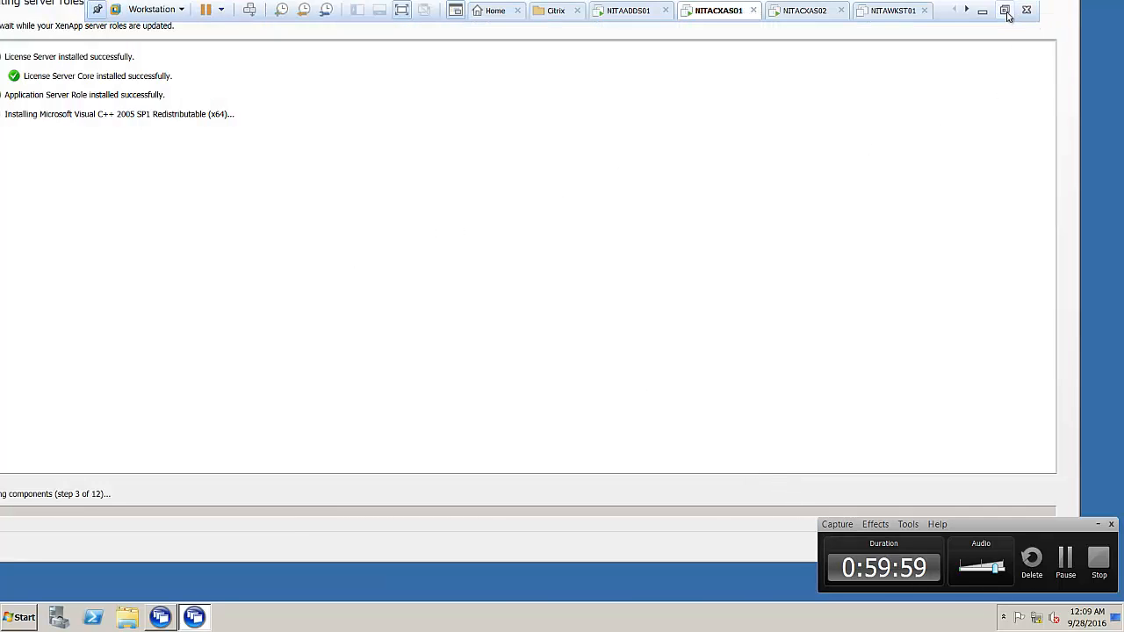
left_click(1005, 11)
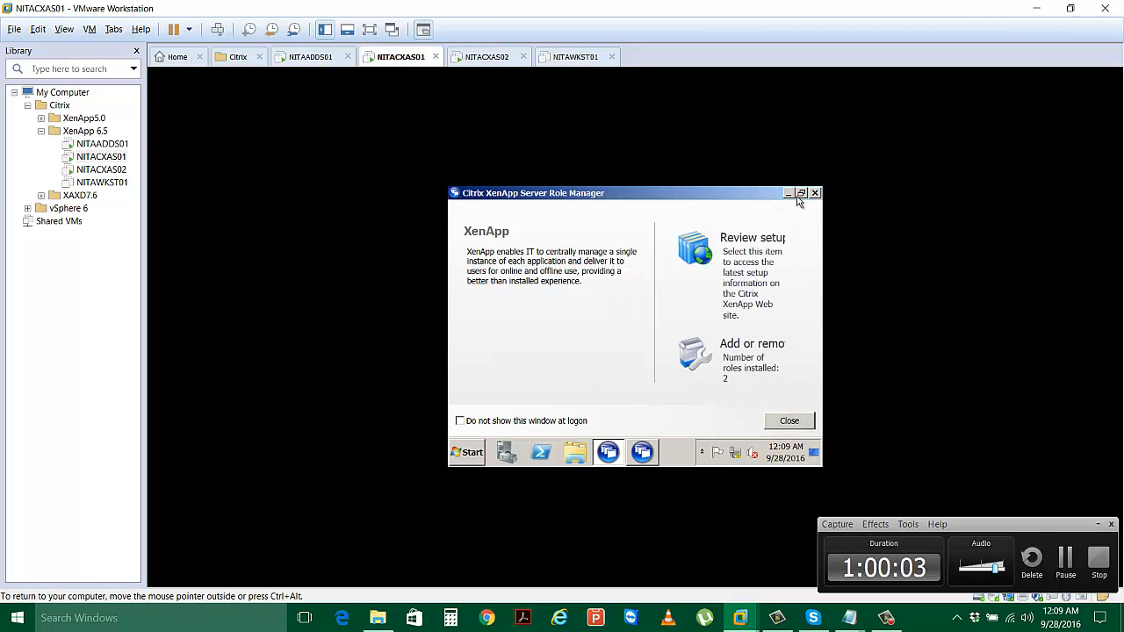
left_click(370, 30)
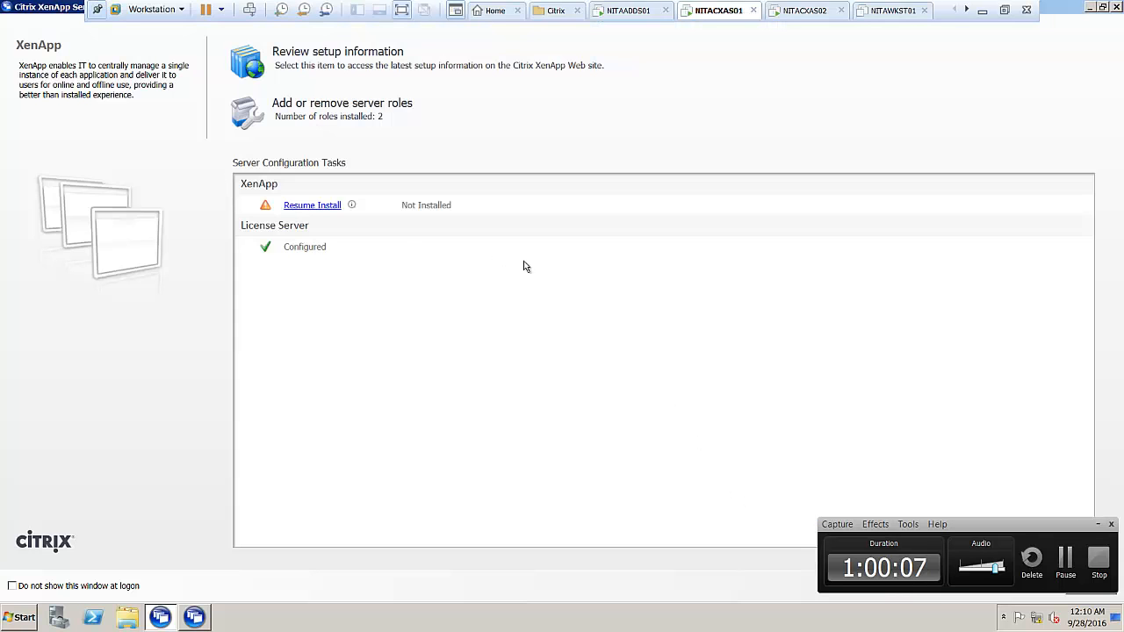
left_click(1102, 8)
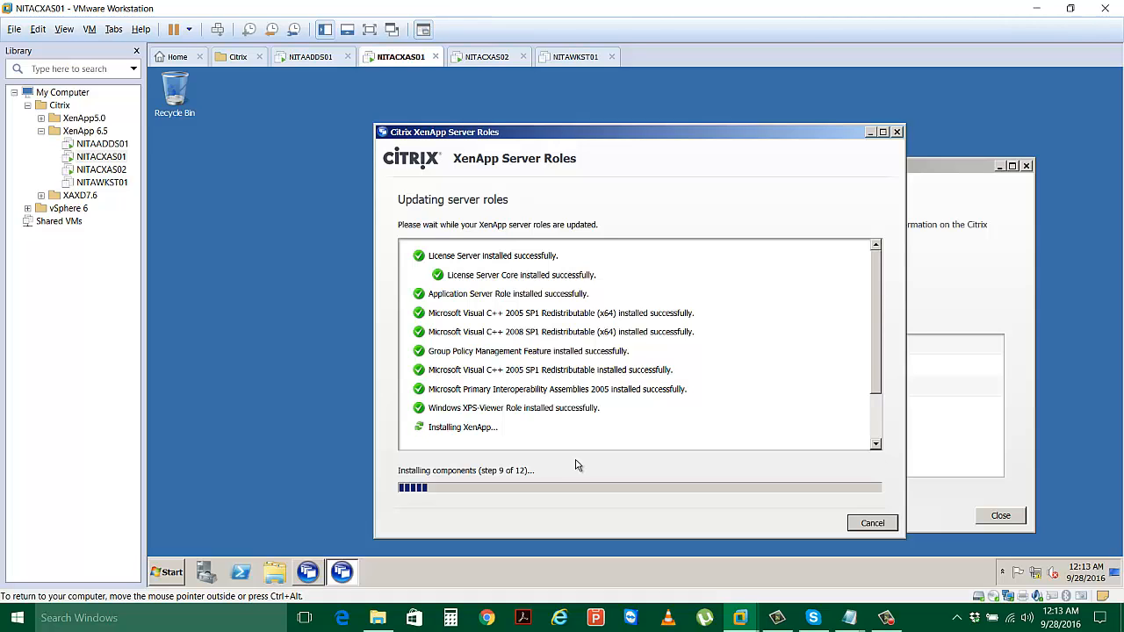
left_click_drag(508, 139, 478, 128)
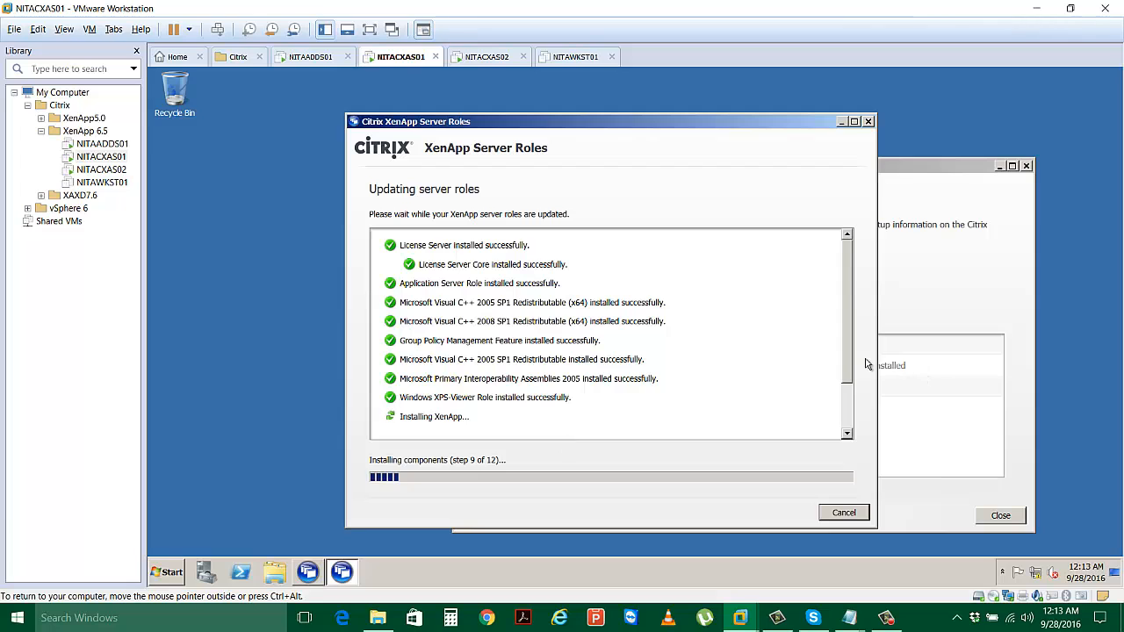
scroll(859, 334, "up", 1)
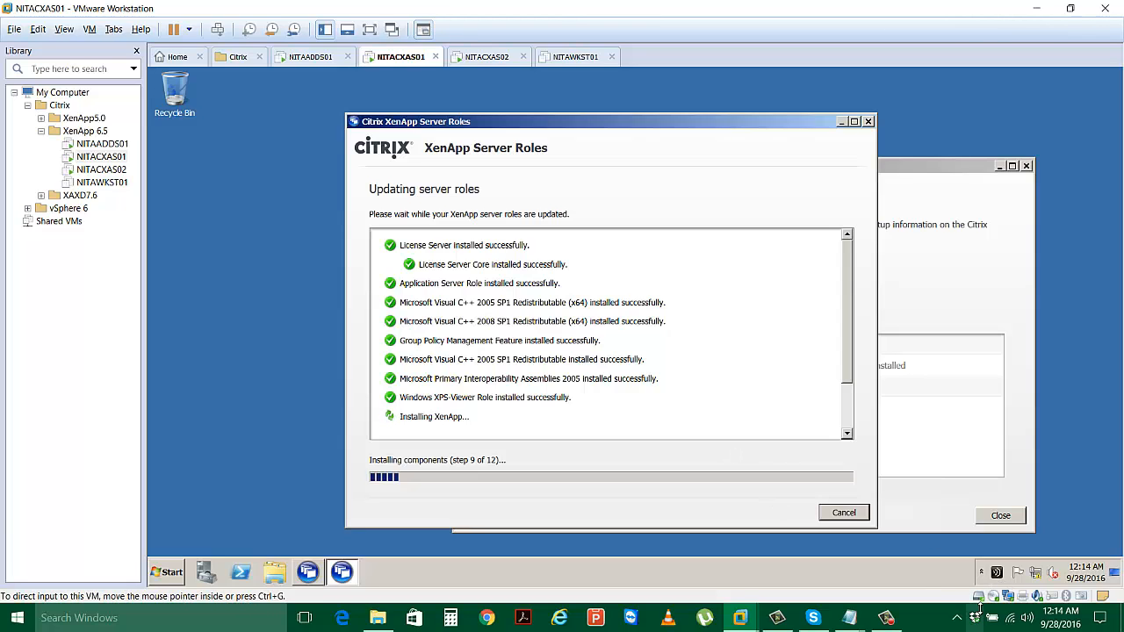
mouse_move(886, 618)
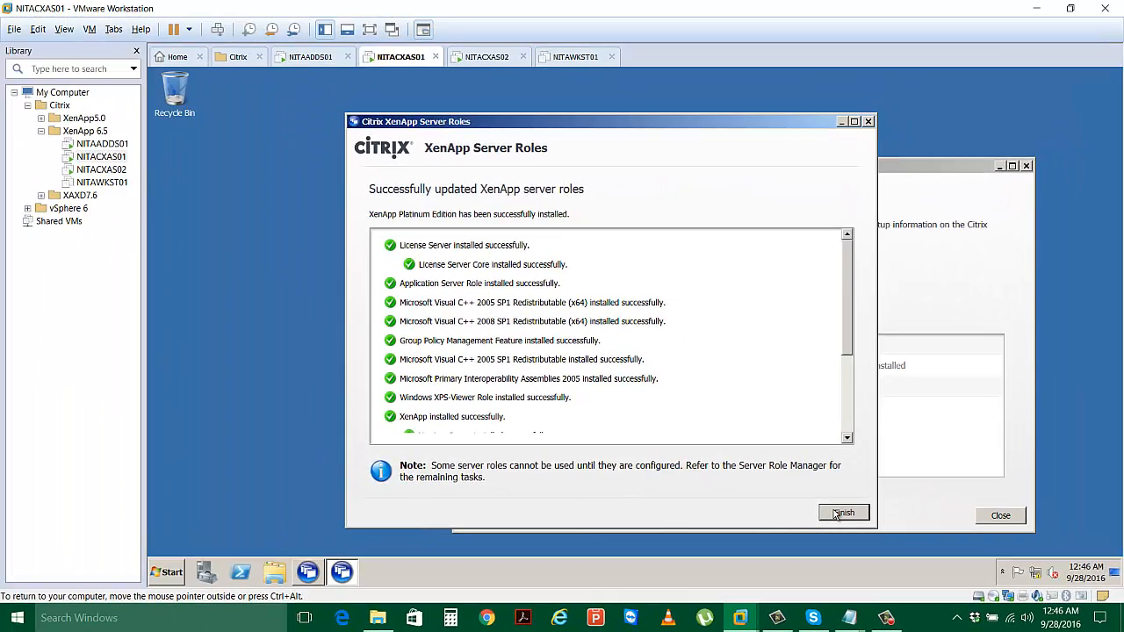
Finish the roles installer, move the Server Role Manager aside, and return to full screen.
left_click(836, 514)
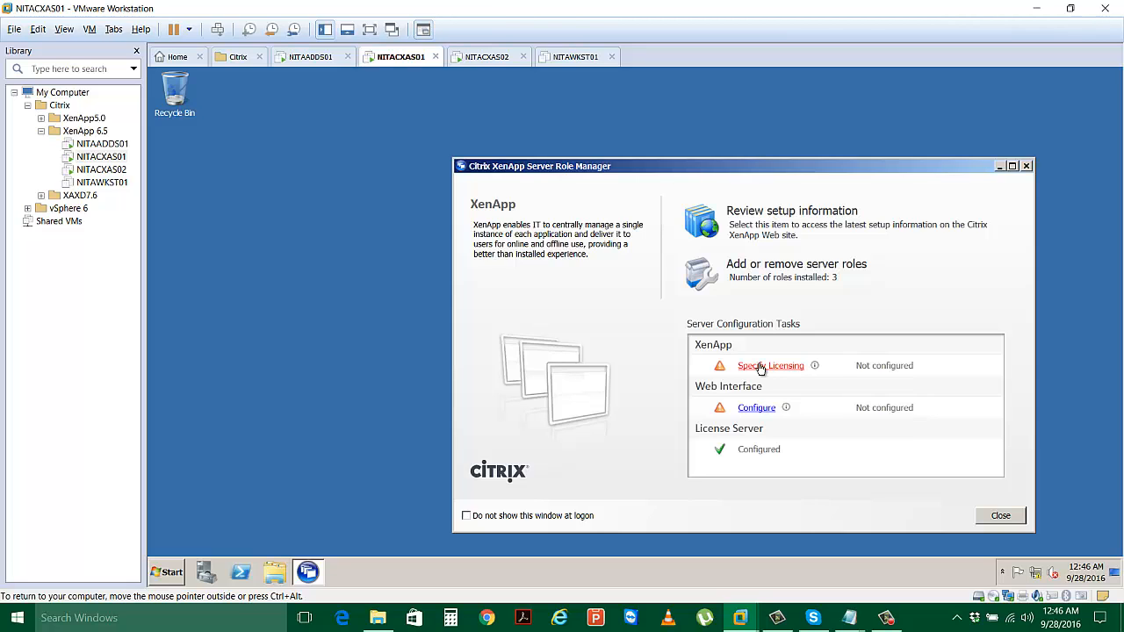
left_click_drag(547, 167, 422, 147)
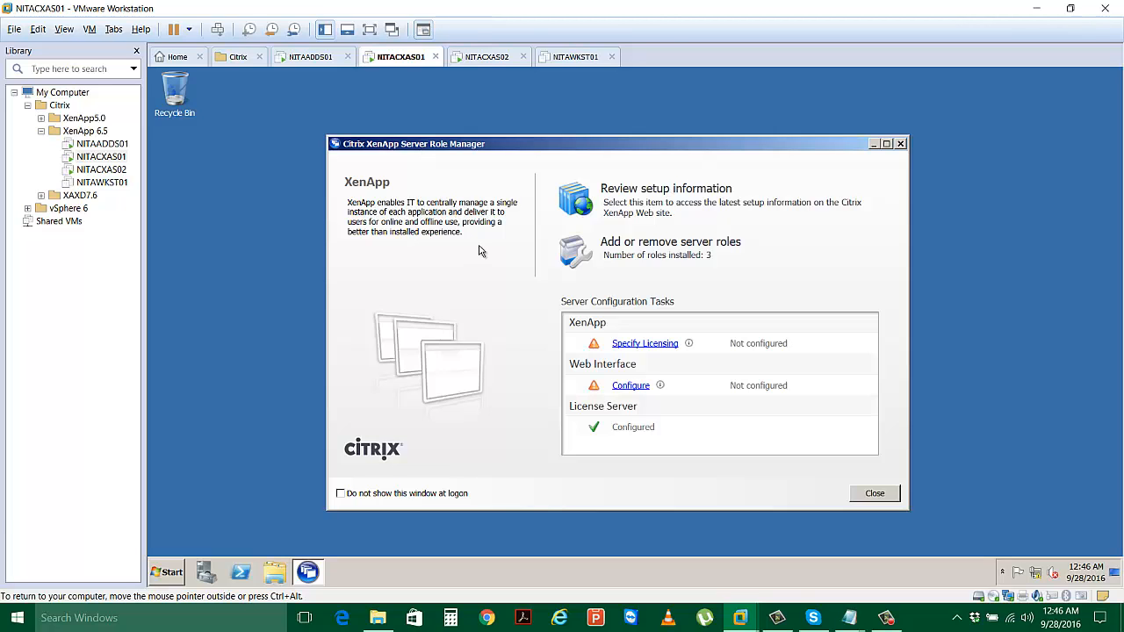
left_click(369, 31)
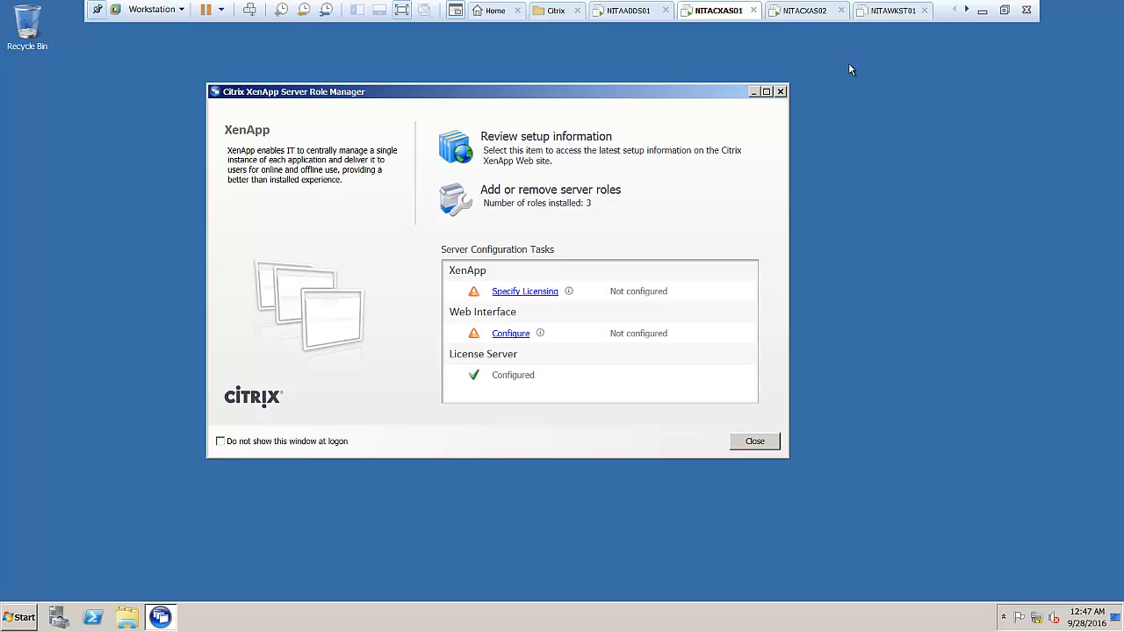
Power on NITAWKST01, keeping sata0:1 connected at power-on, then switch back to NITACXAS01.
left_click(885, 11)
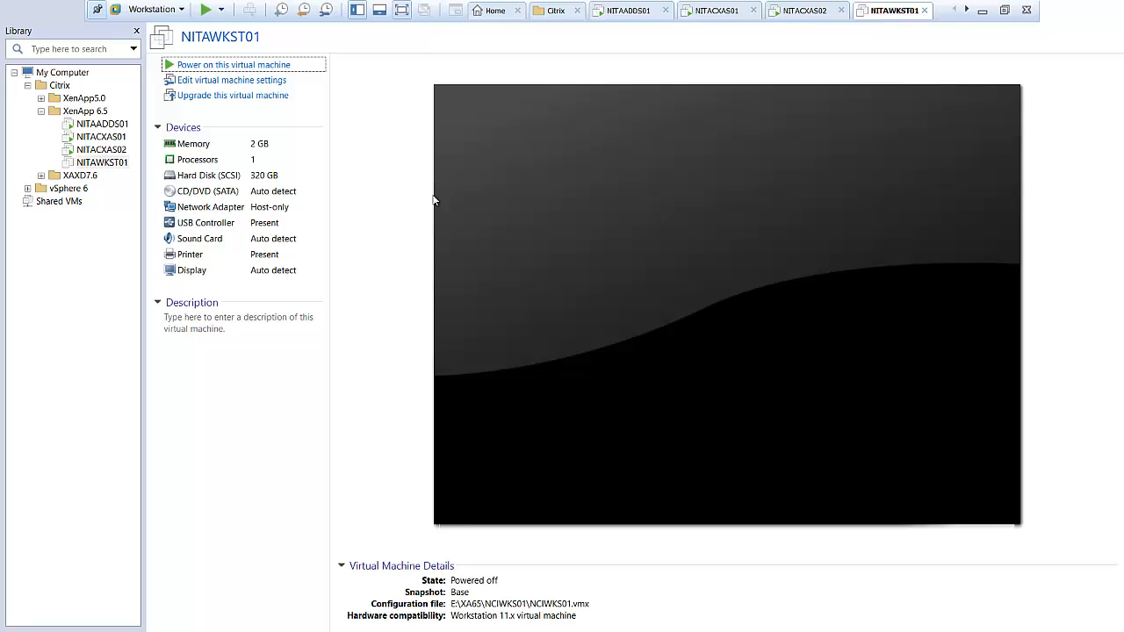
left_click(64, 60)
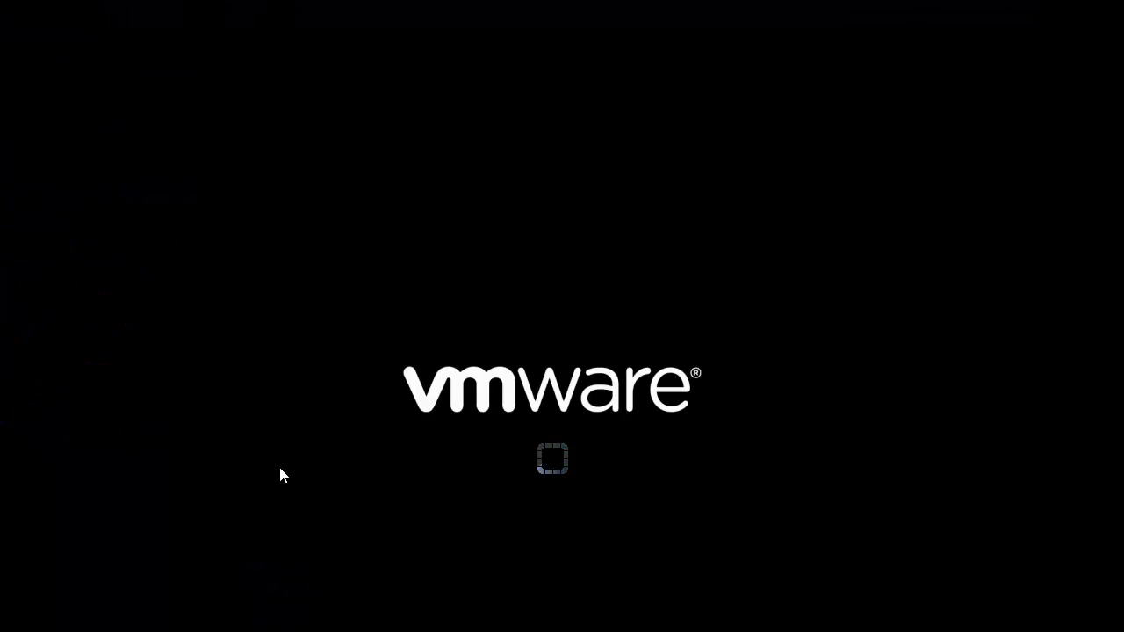
left_click(589, 489)
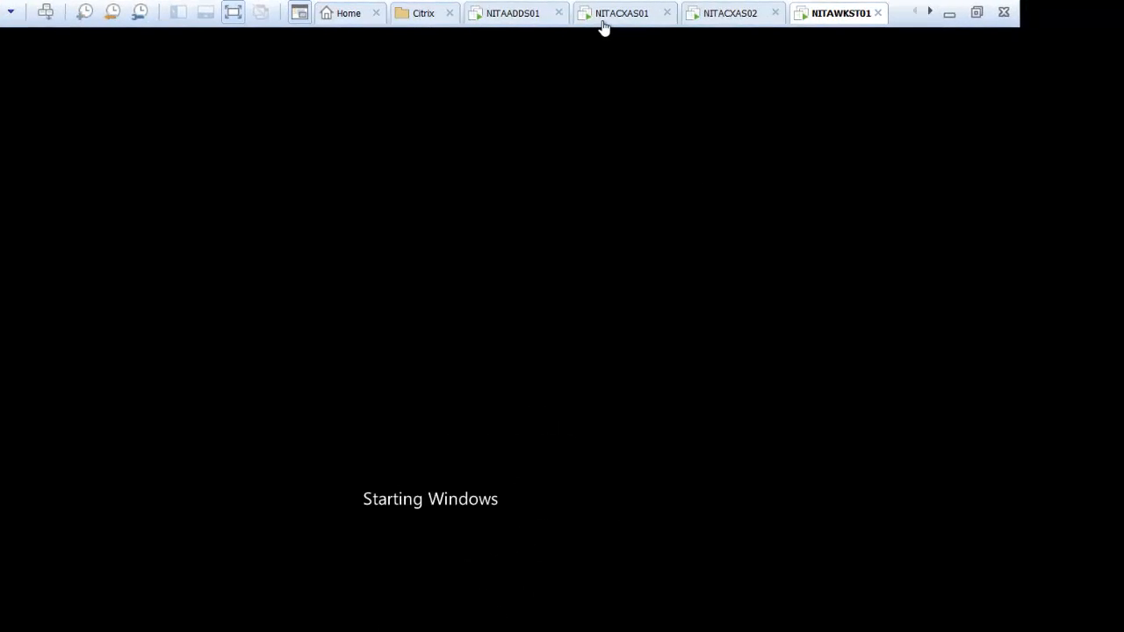
left_click(699, 16)
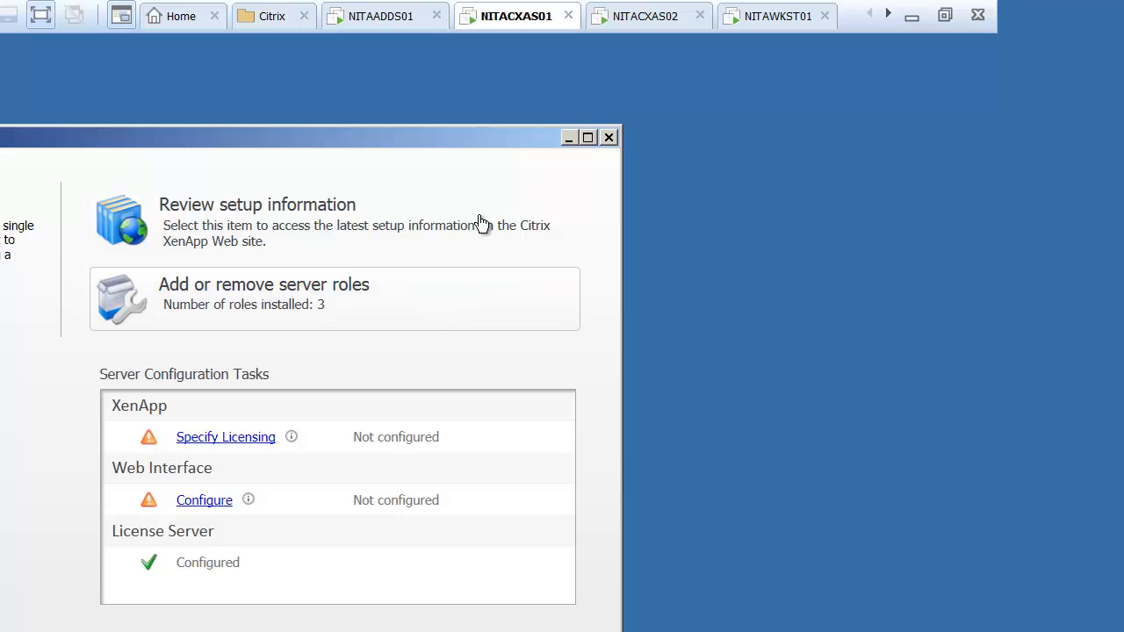
Set the XenApp license server to NITACXAS01.Netsoft.Edu on port 27000 and test the connection.
left_click(784, 21)
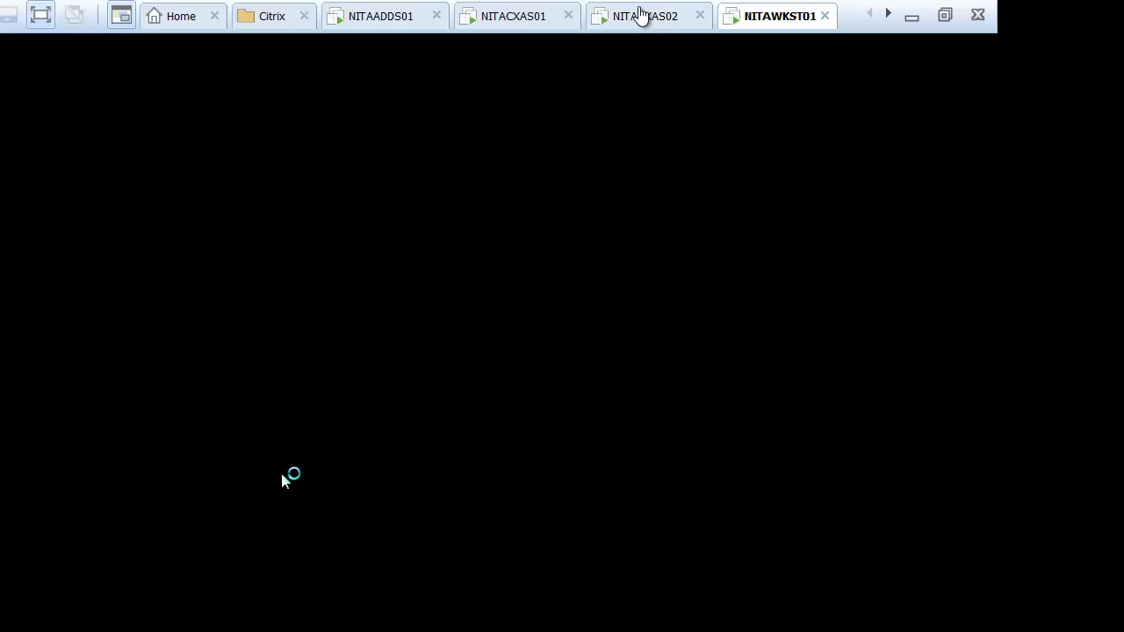
left_click(641, 16)
left_click(534, 16)
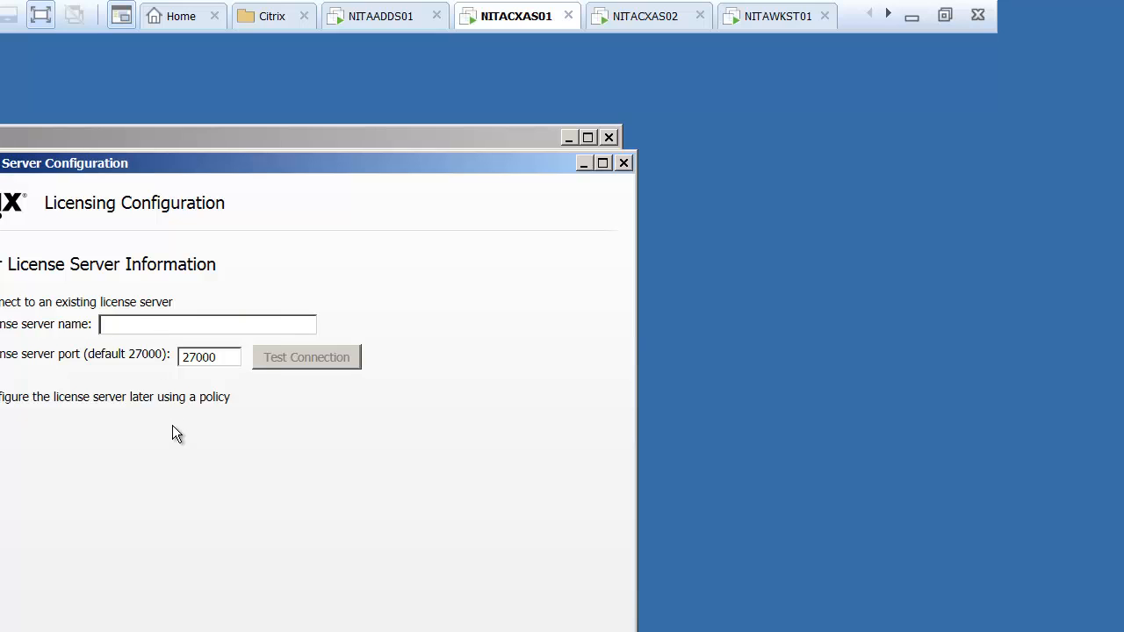
type("NITA")
type("CX")
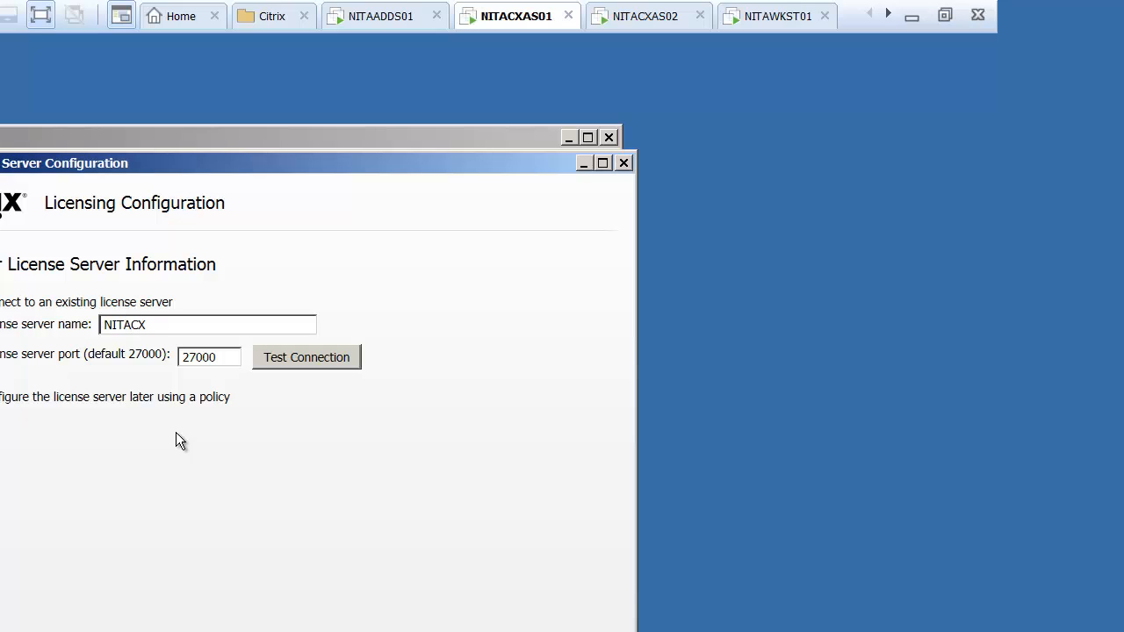
type("AS01.Netsoft.Edu")
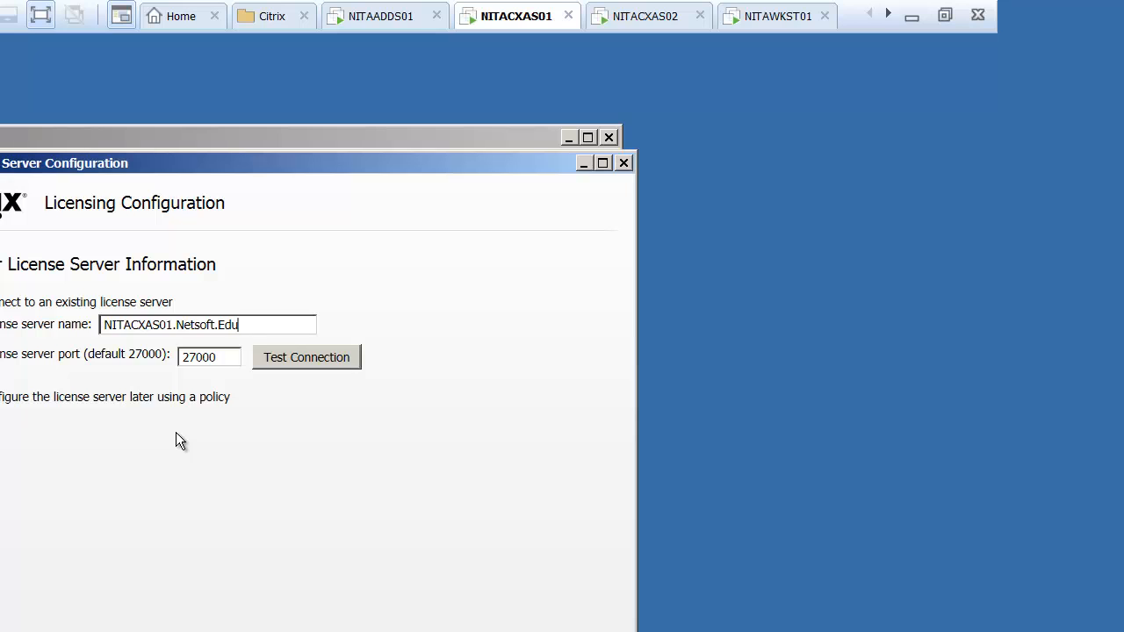
left_click(289, 364)
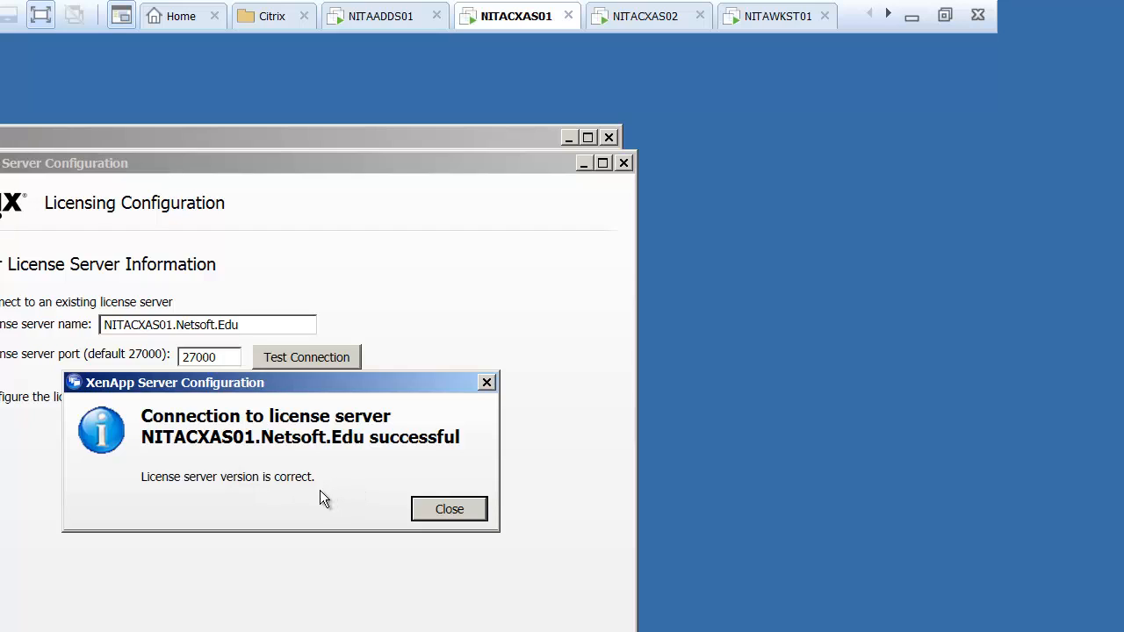
Apply the XenApp licensing model despite no installed licenses, then launch the XenApp role configuration.
left_click(423, 513)
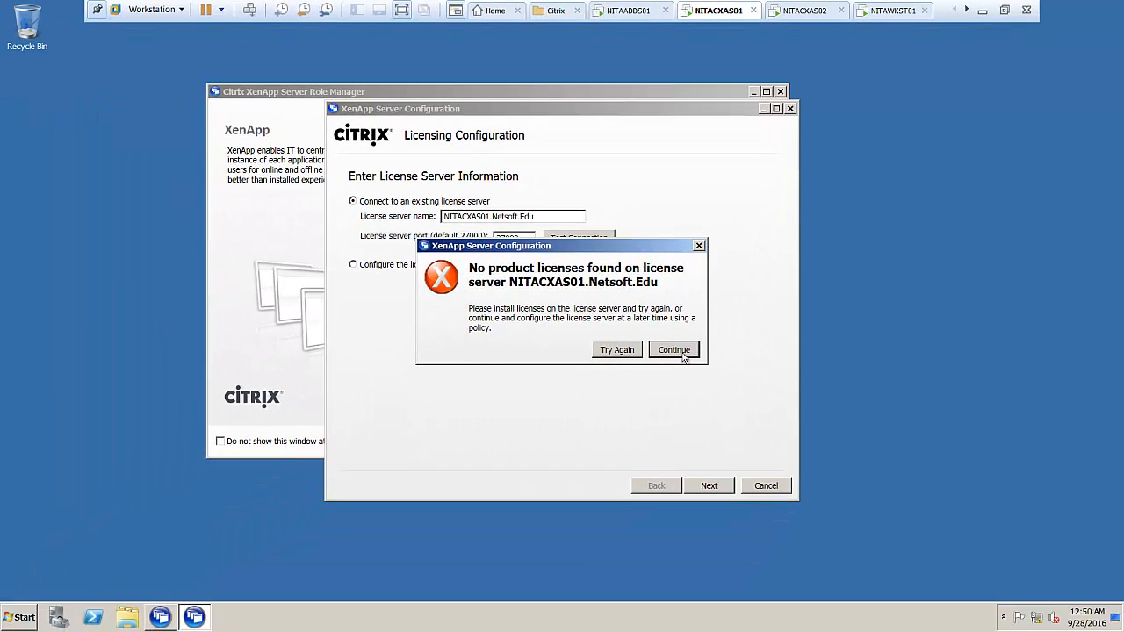
left_click(448, 524)
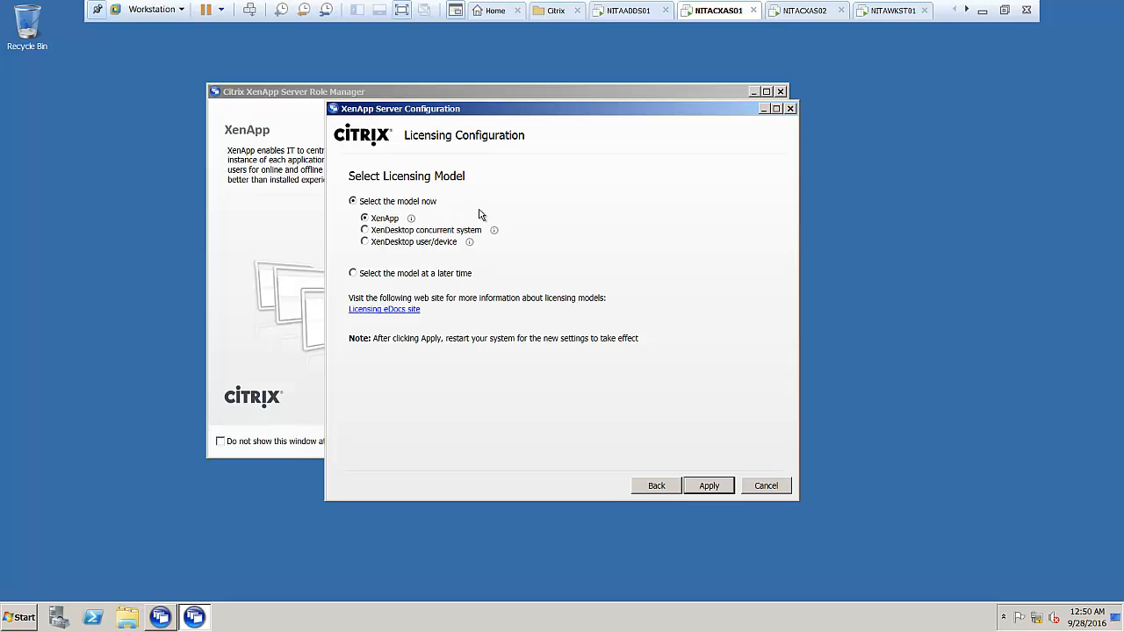
left_click(711, 488)
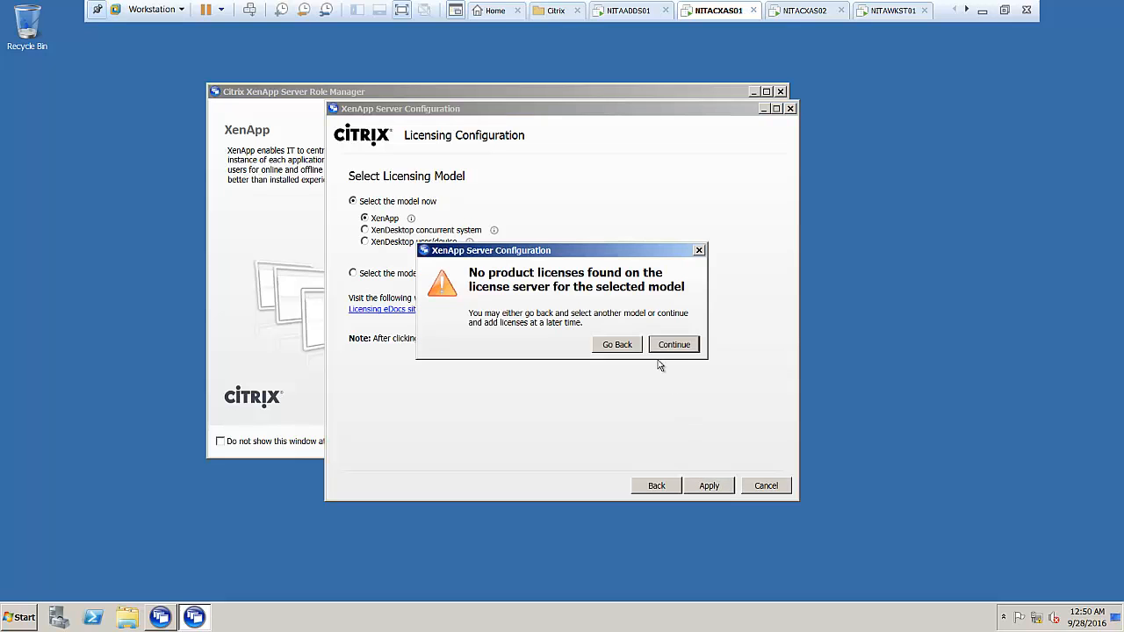
left_click(671, 345)
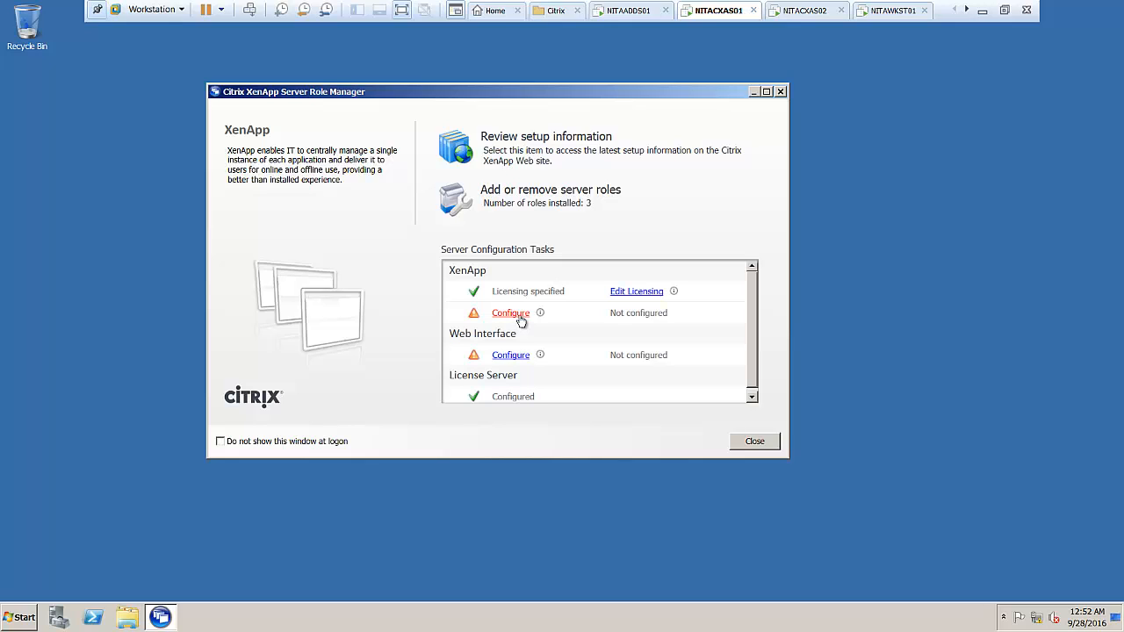
left_click(519, 316)
Switch to NITAWKST01 and log on to Windows 7 as Administrator with the account password.
left_click(895, 12)
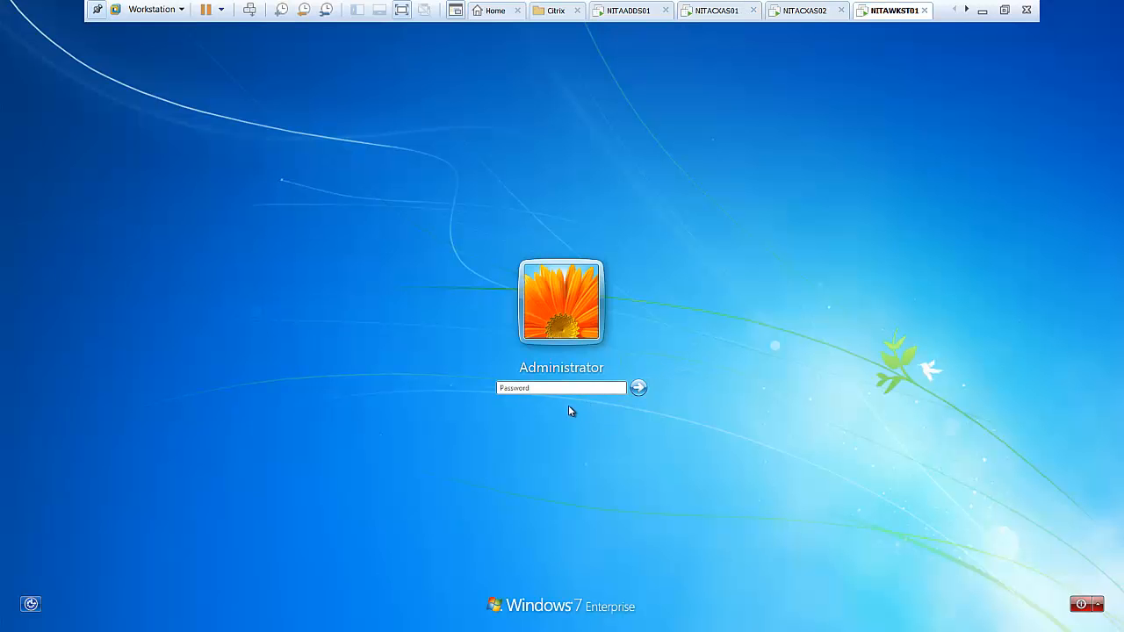
type("••")
key("Return")
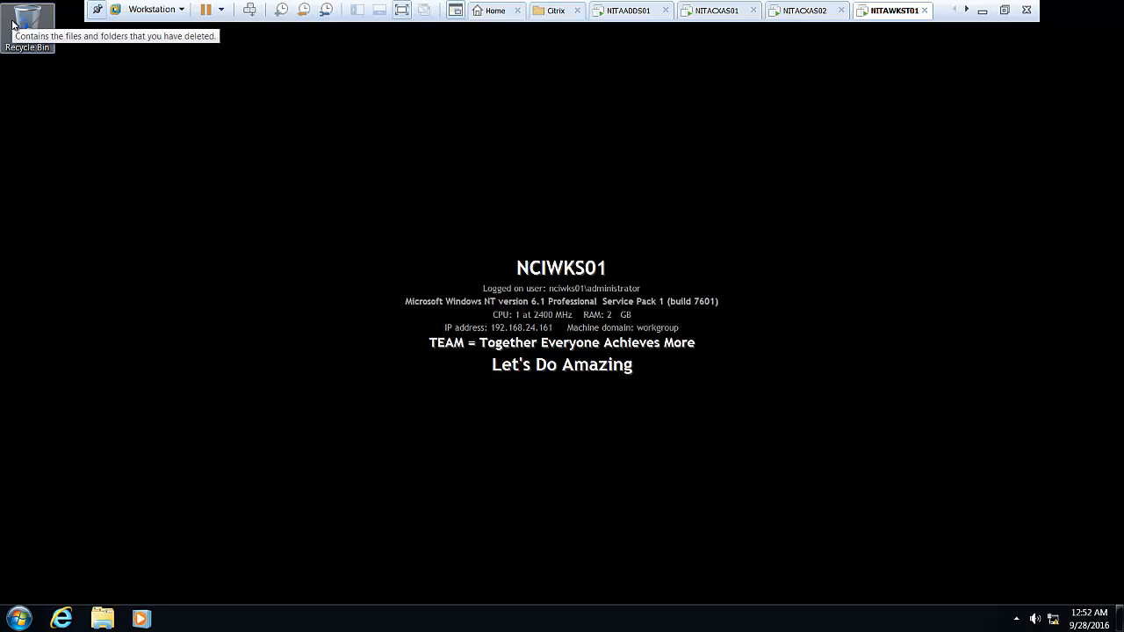
Give the LAN PRI adapter static IPv4 172.16.10.40, mask 255.255.0.0, DNS 172.16.10.10.
right_click(1053, 619)
left_click(1047, 610)
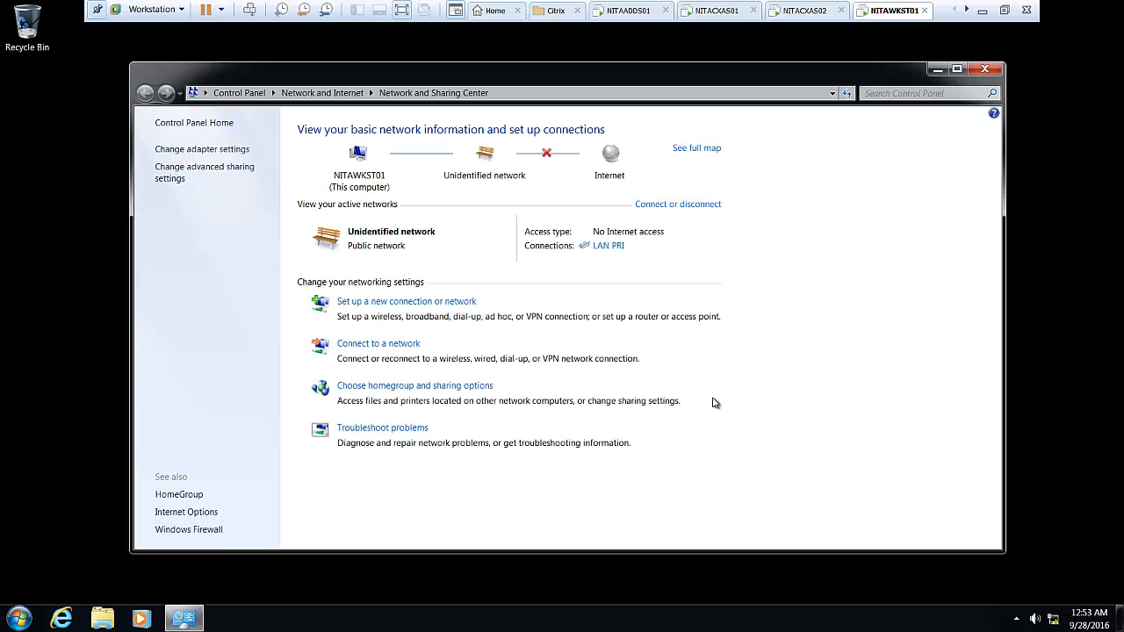
left_click(618, 247)
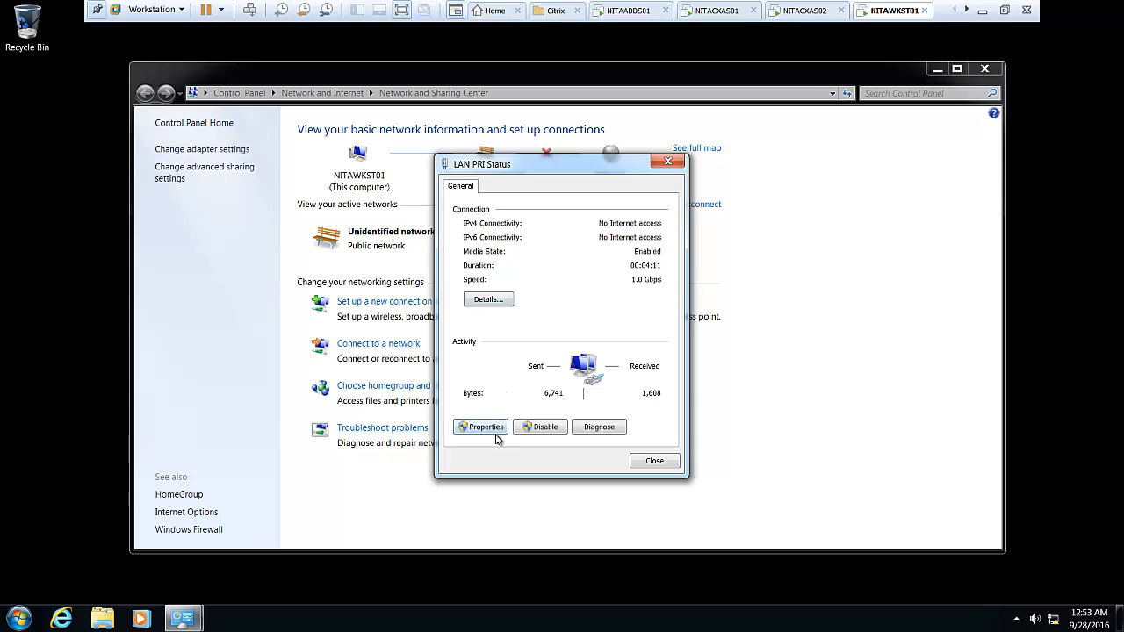
left_click(491, 429)
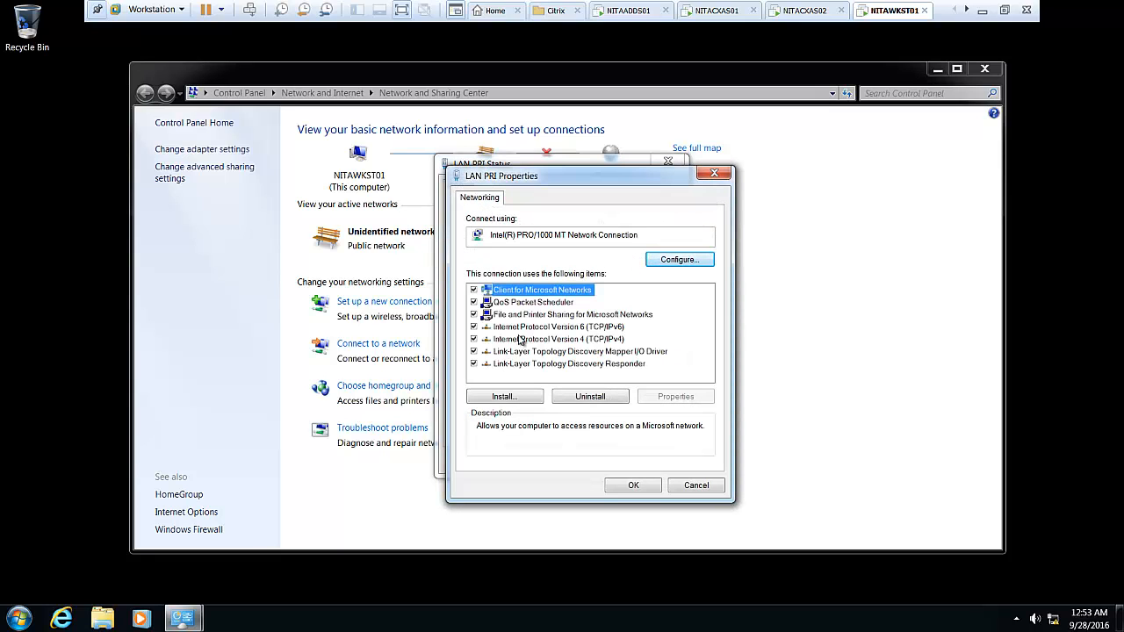
left_click(521, 340)
left_click(660, 396)
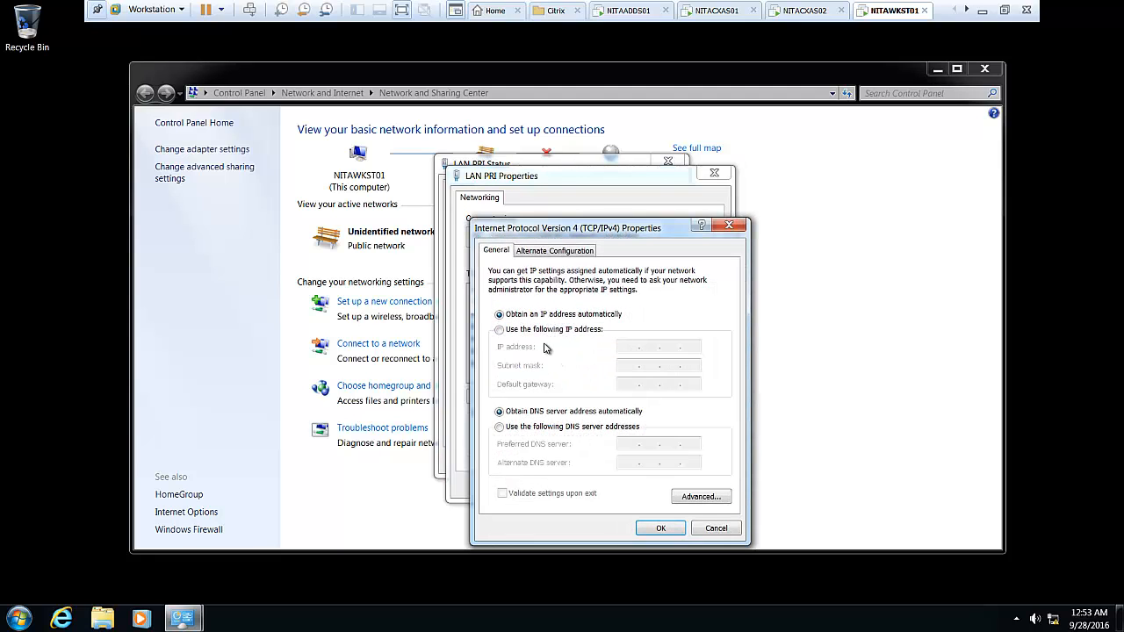
left_click(544, 329)
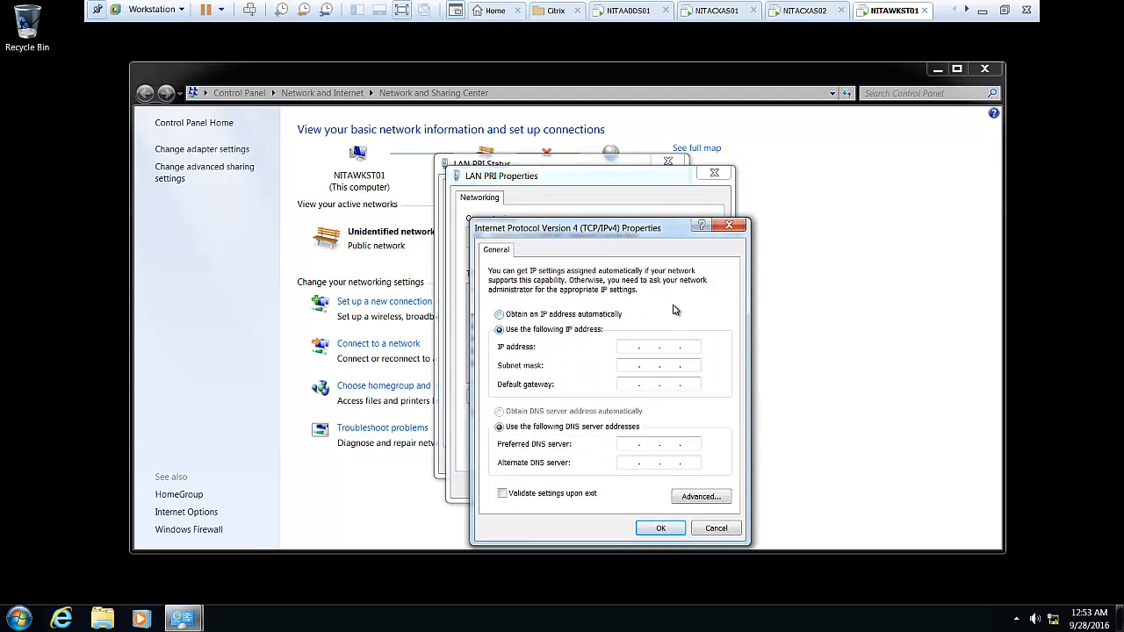
type("172 . 16 . 10 . 40")
key("Tab")
key("Tab")
key("Tab")
key("Tab")
left_click(656, 528)
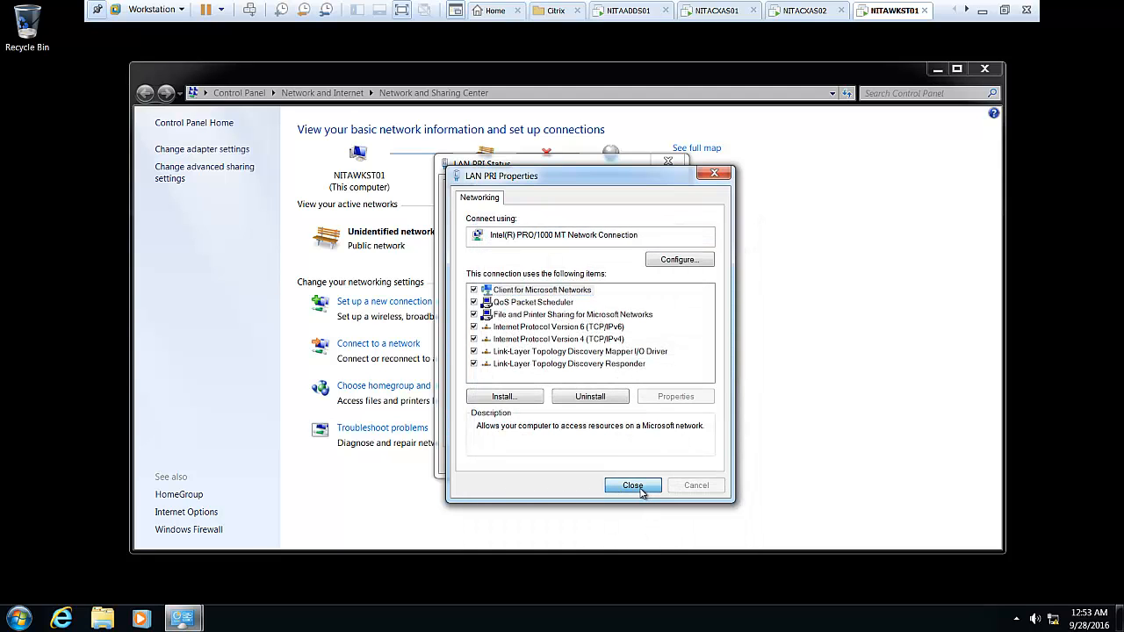
left_click(639, 488)
Close the network windows and open the Computer Properties system page for NITAWKST01.
left_click(646, 464)
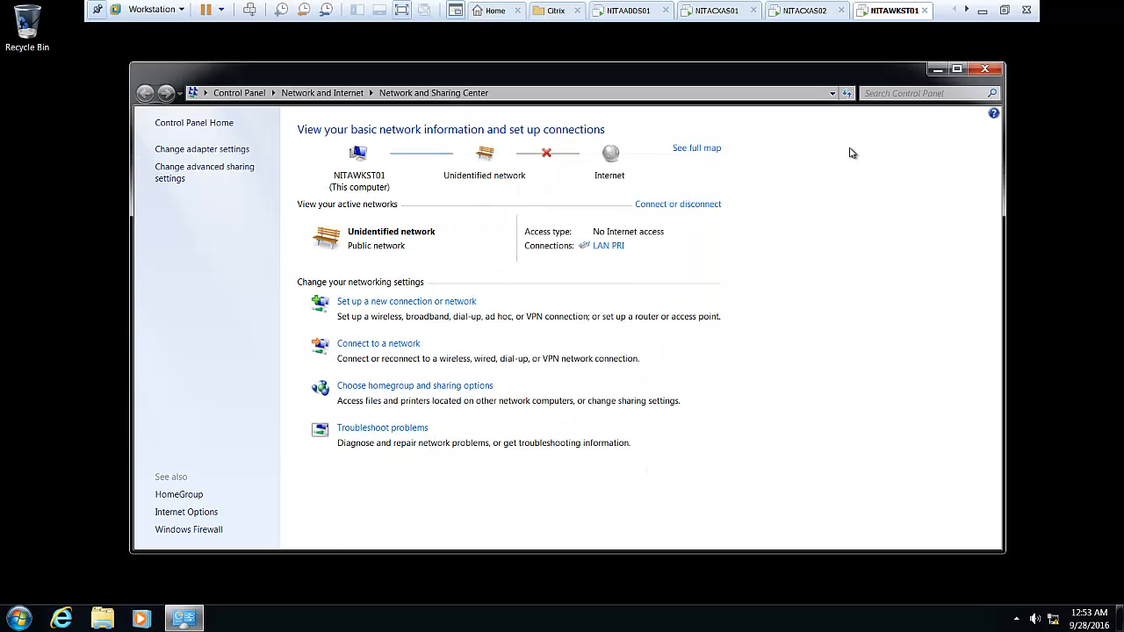
left_click(984, 69)
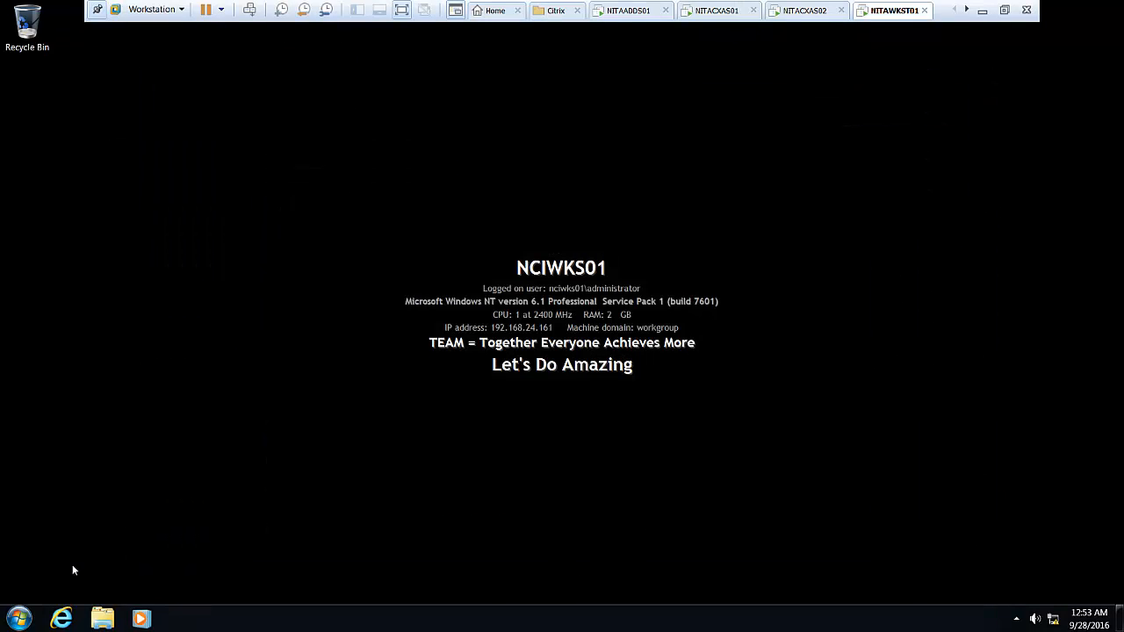
left_click(19, 617)
right_click(265, 417)
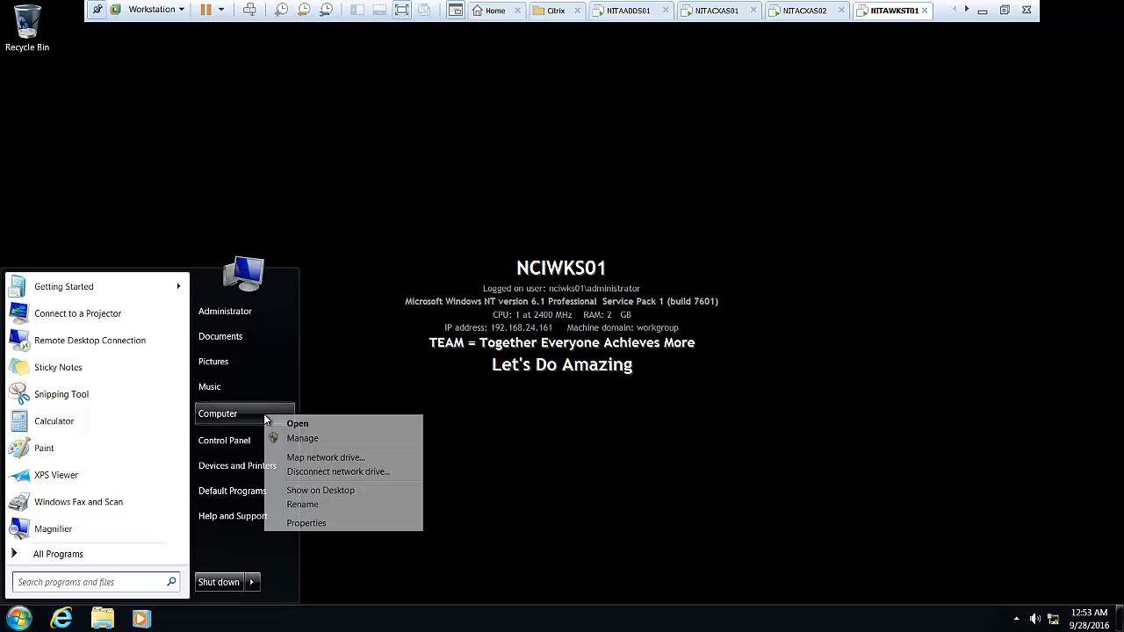
left_click(313, 522)
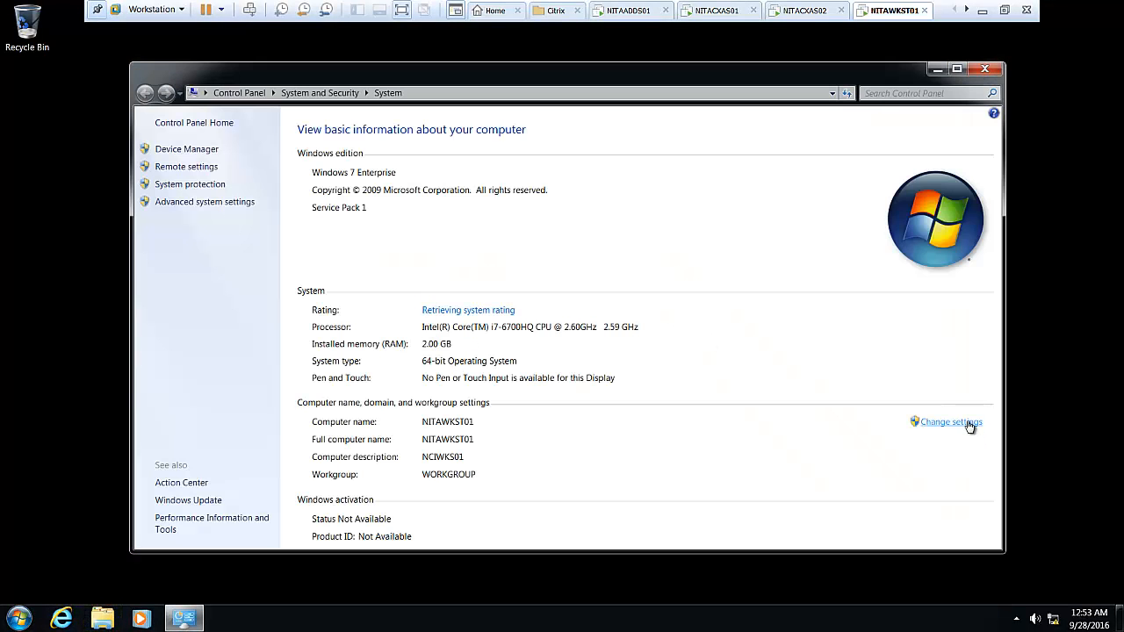
Set NITAWKST01's membership to the domain Netsoft.Edu in the computer name settings.
left_click(970, 424)
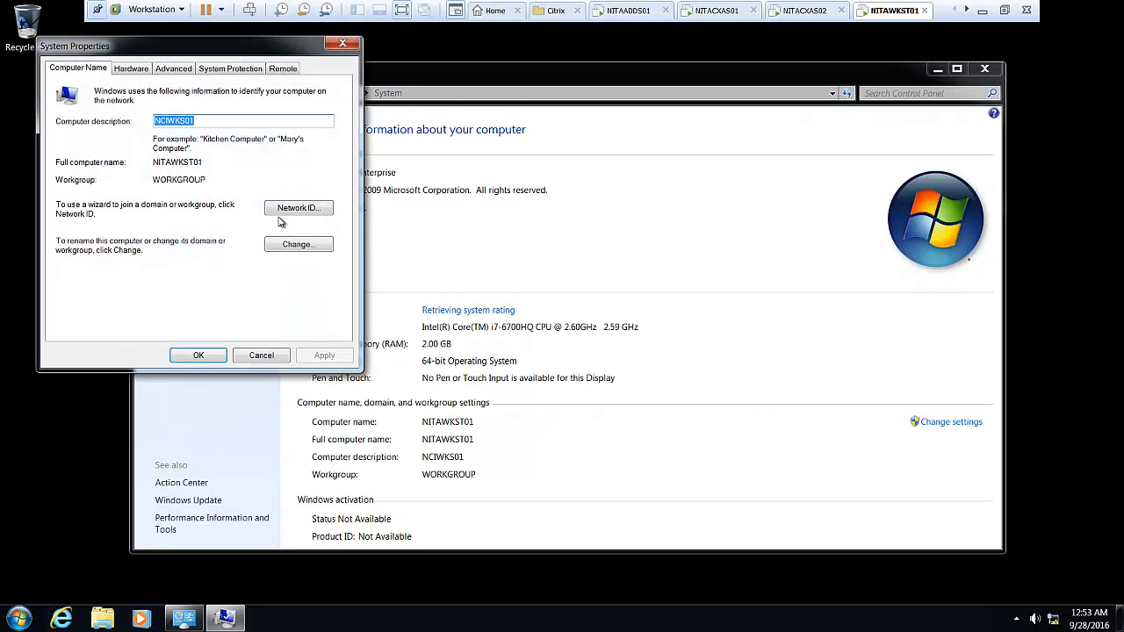
left_click(297, 244)
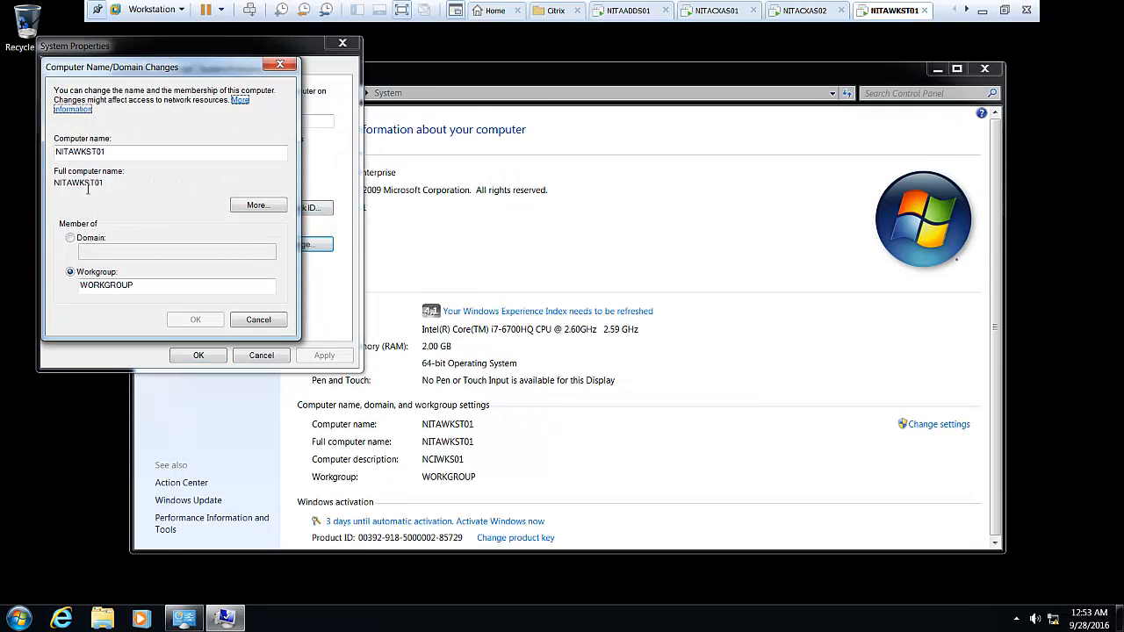
left_click(99, 238)
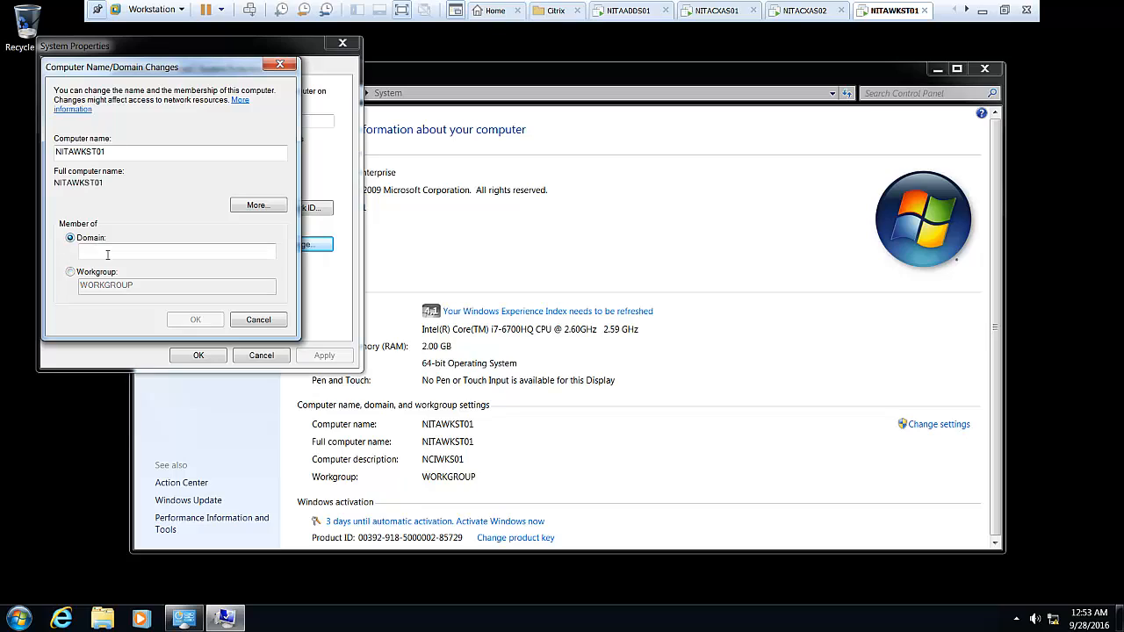
type("Ne")
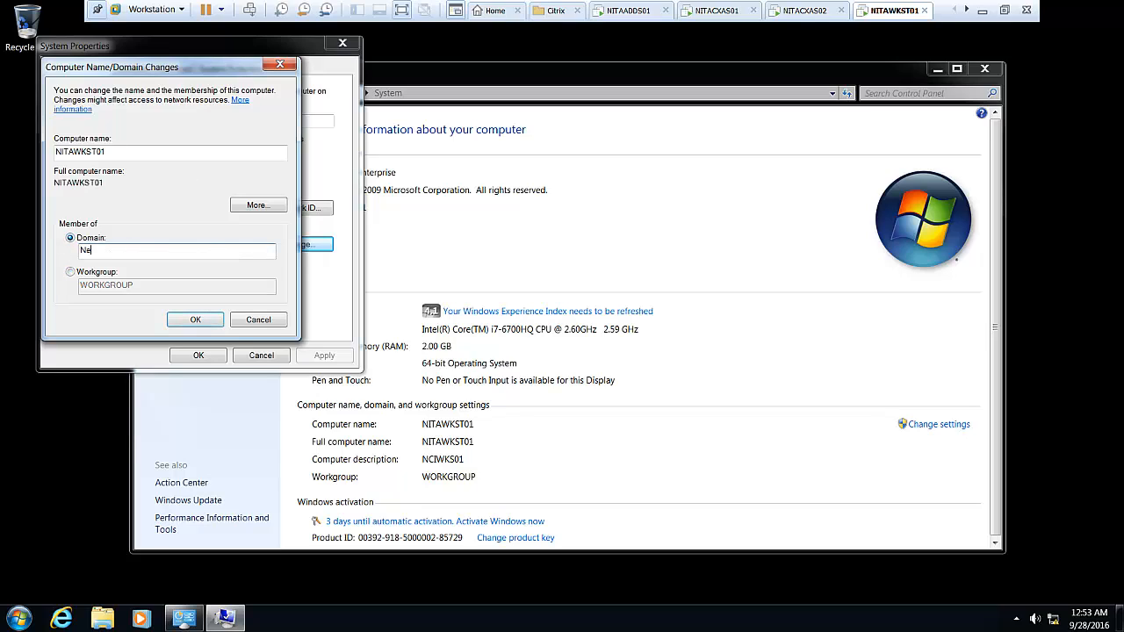
type("tsoft.Edu")
left_click(195, 318)
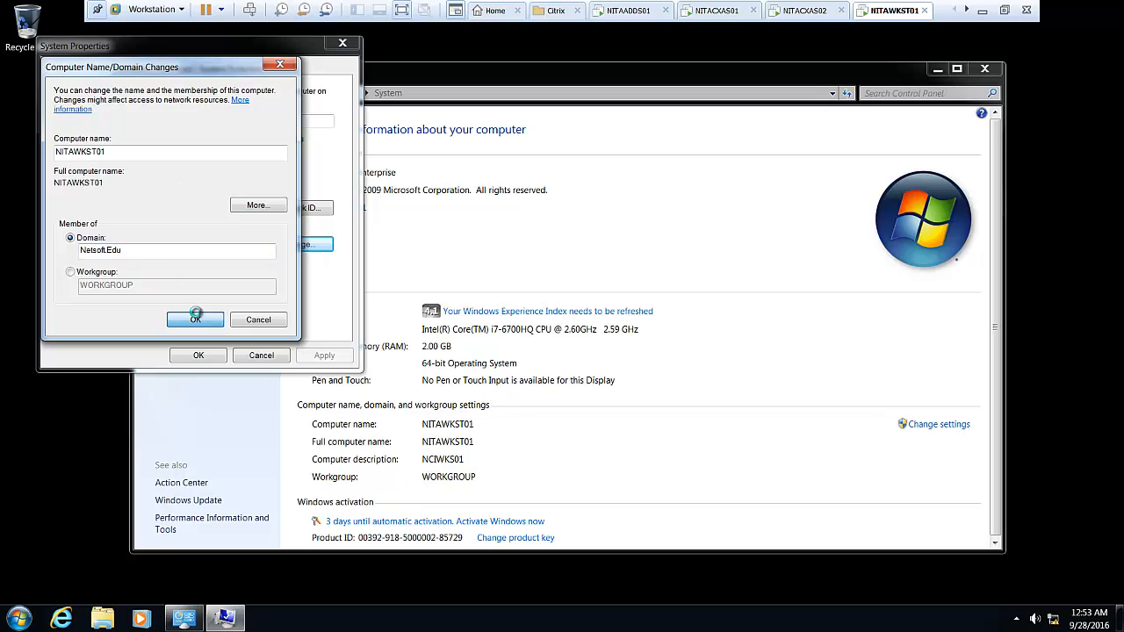
Enter the administrator user name and password, dismiss the logon failure, and retry the join.
type("a")
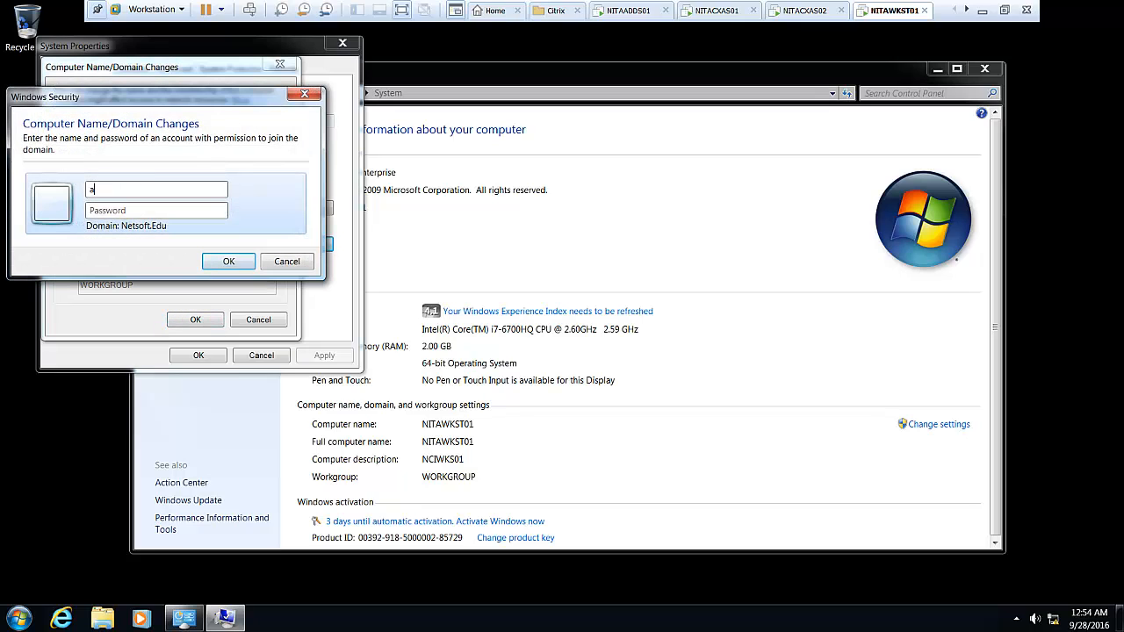
type("dministrator")
key("Tab")
type("P")
type("•••••••")
left_click(226, 261)
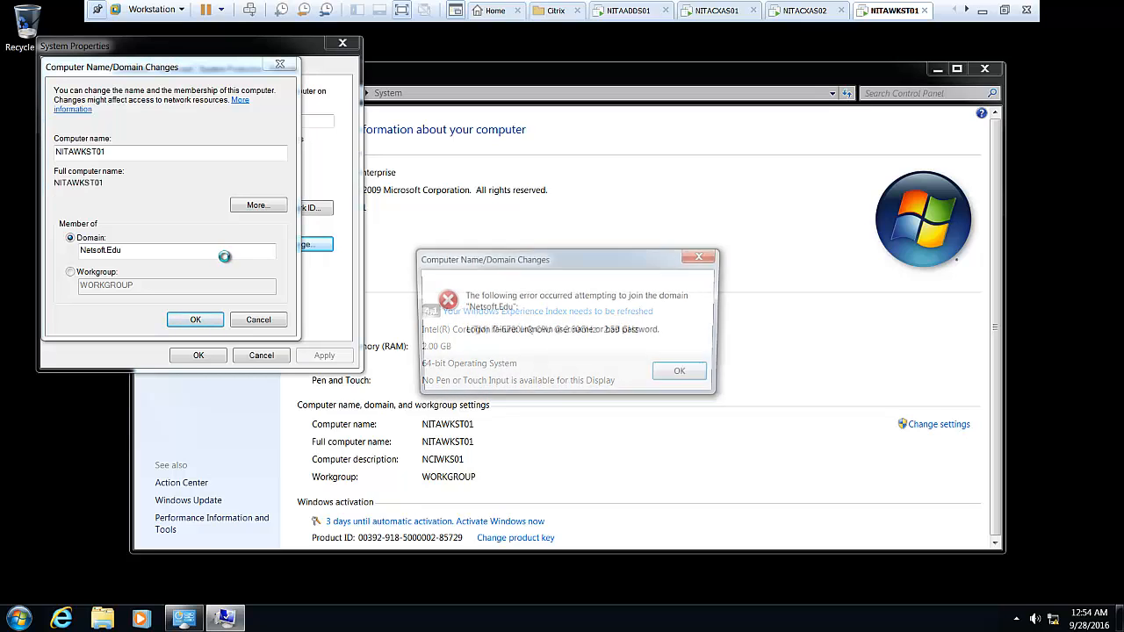
left_click(681, 376)
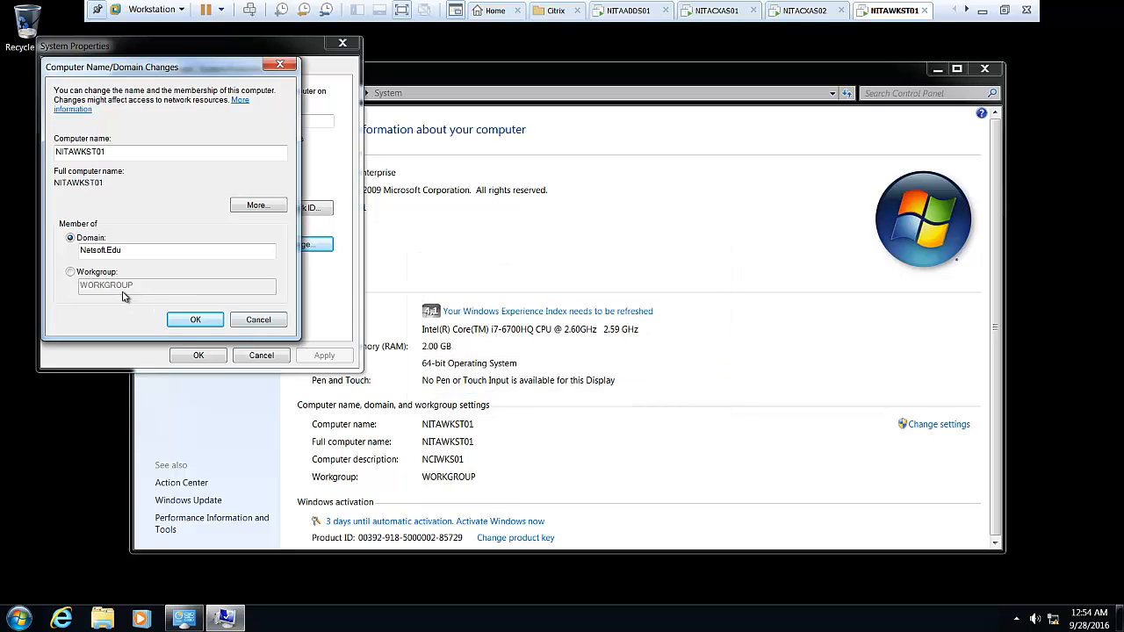
left_click(191, 322)
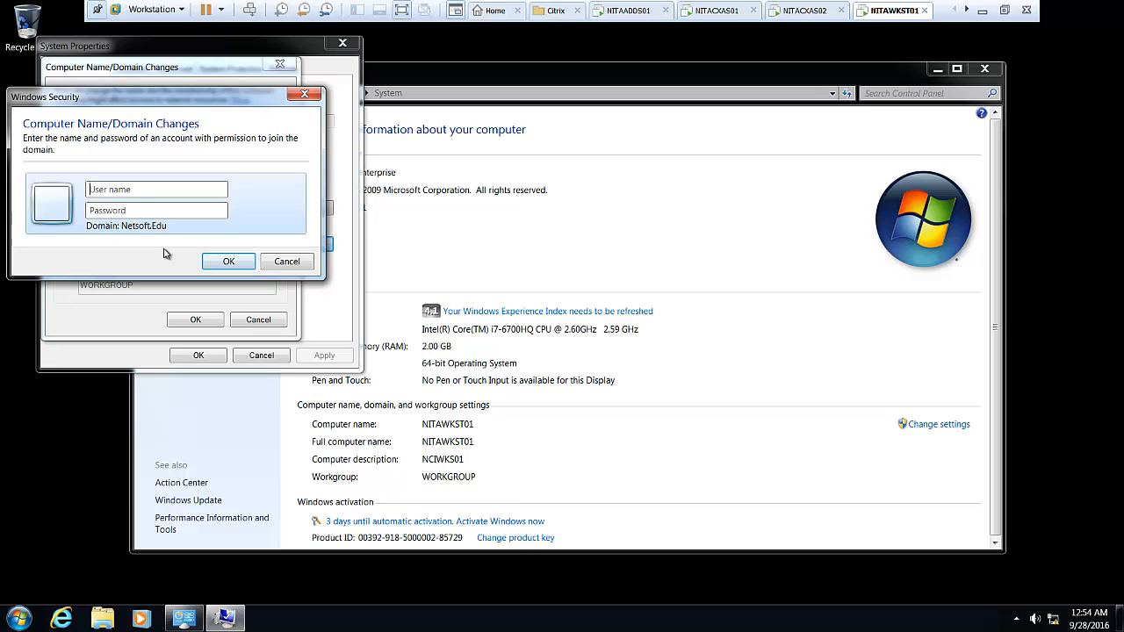
Submit the domain admin credentials, accept the Netsoft.Edu welcome and restart notices, and restart now.
type("admiP••••••")
left_click(212, 261)
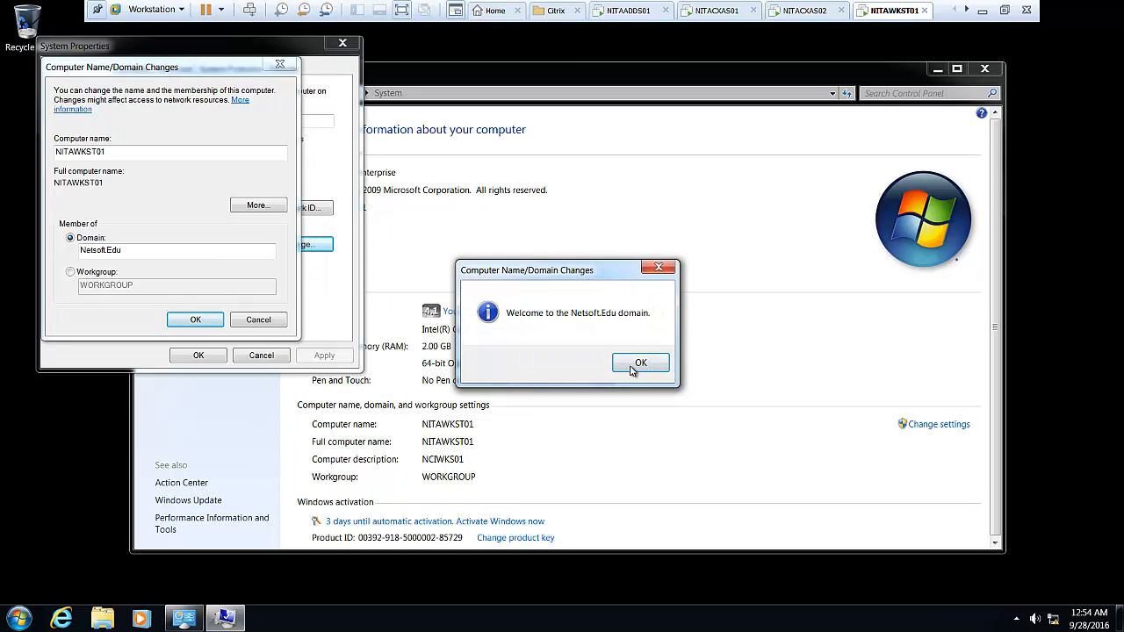
left_click(632, 367)
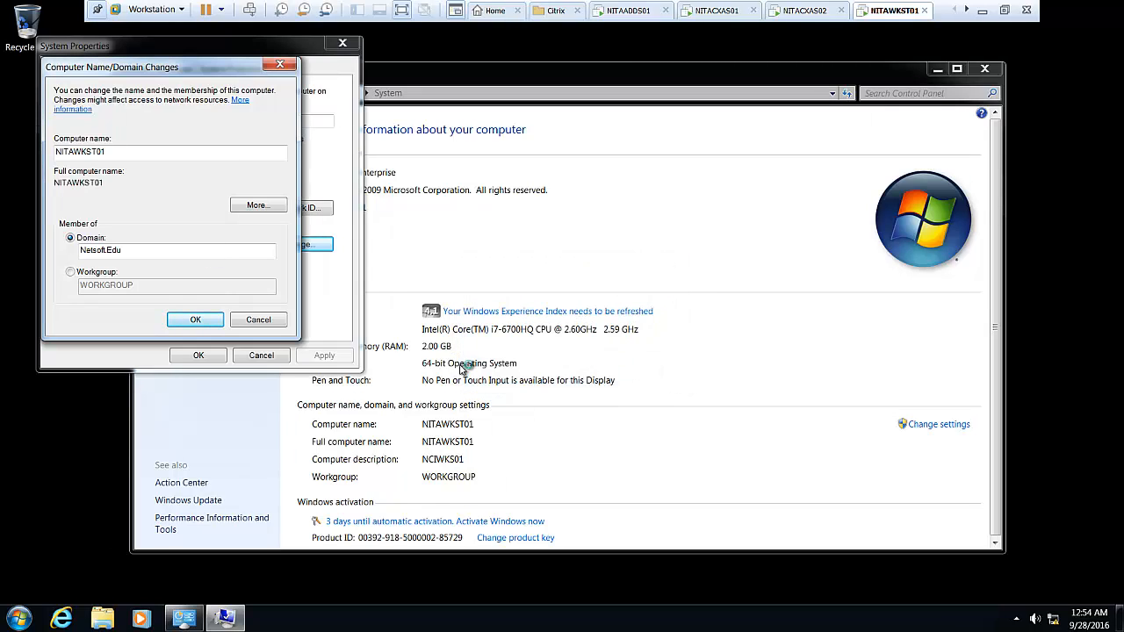
left_click(654, 332)
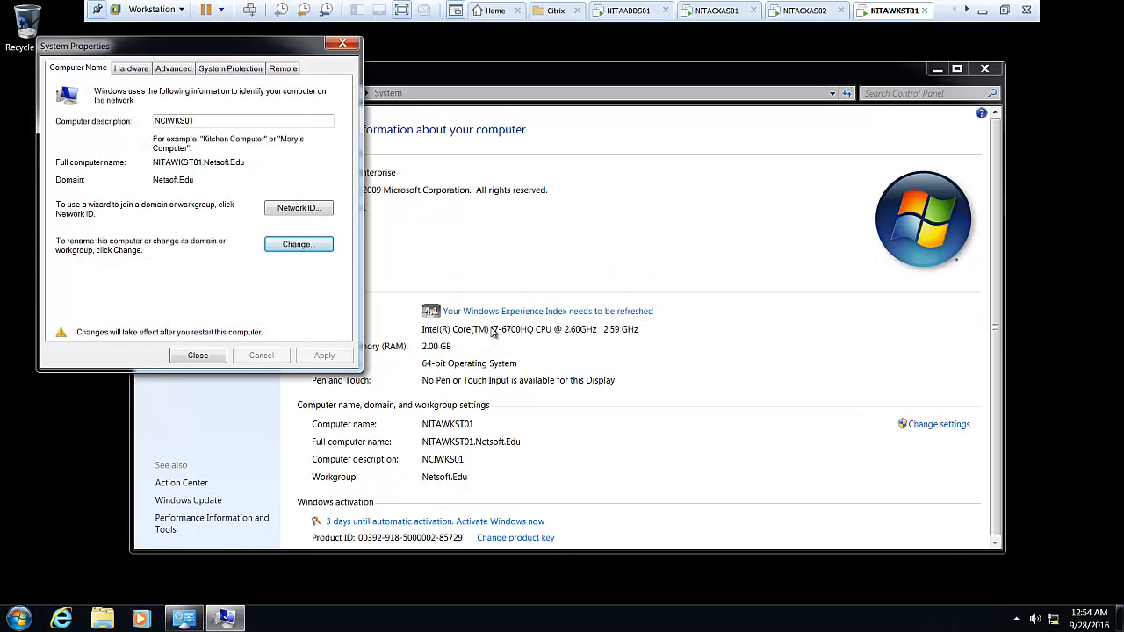
left_click(197, 355)
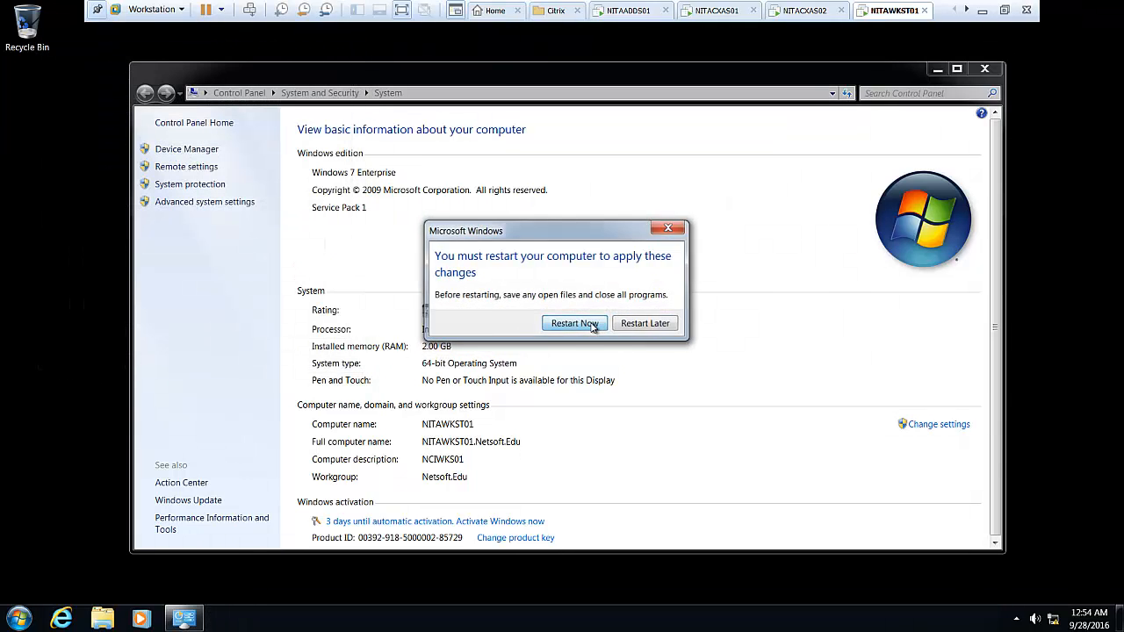
left_click(592, 331)
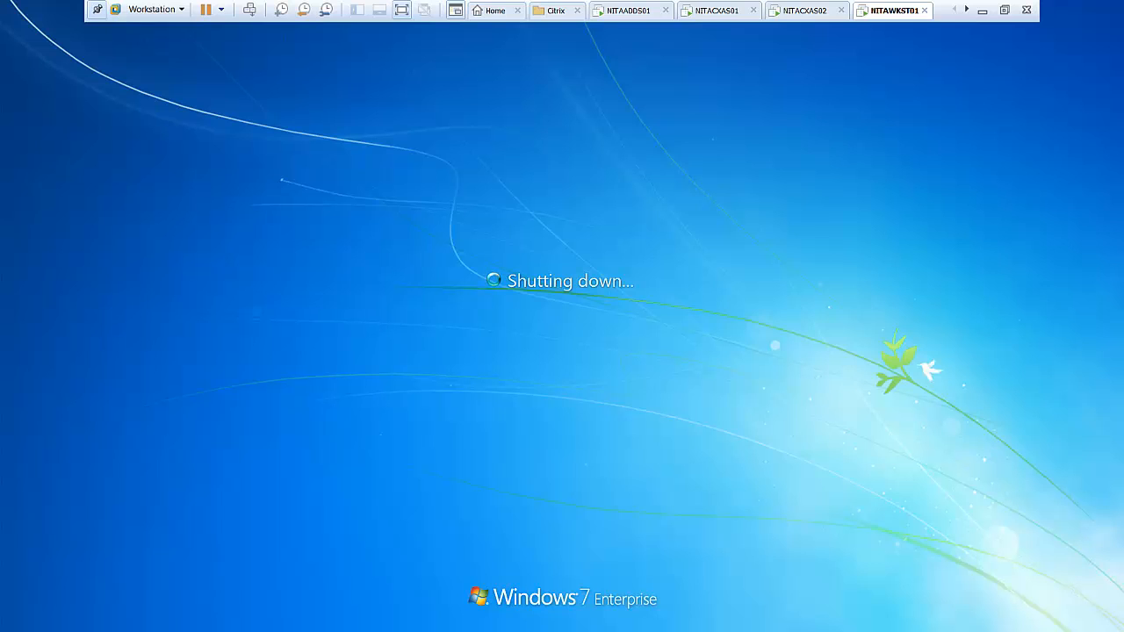
On NITACXAS01, choose to create a new server farm and rename it from NewFarm to NITA.
left_click(715, 14)
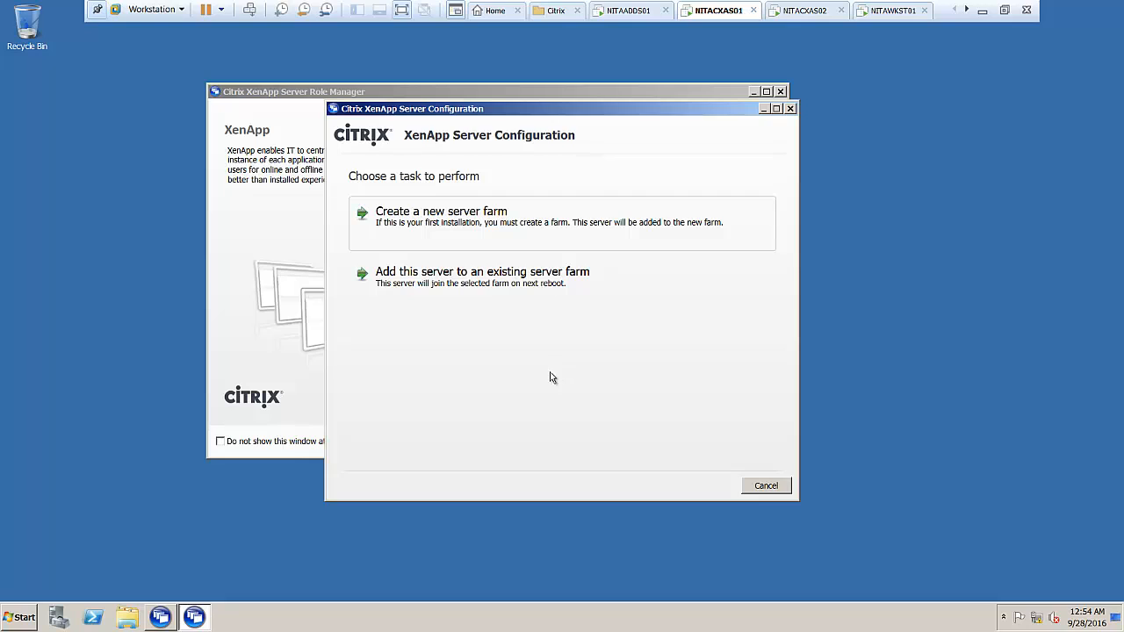
left_click_drag(505, 104, 553, 105)
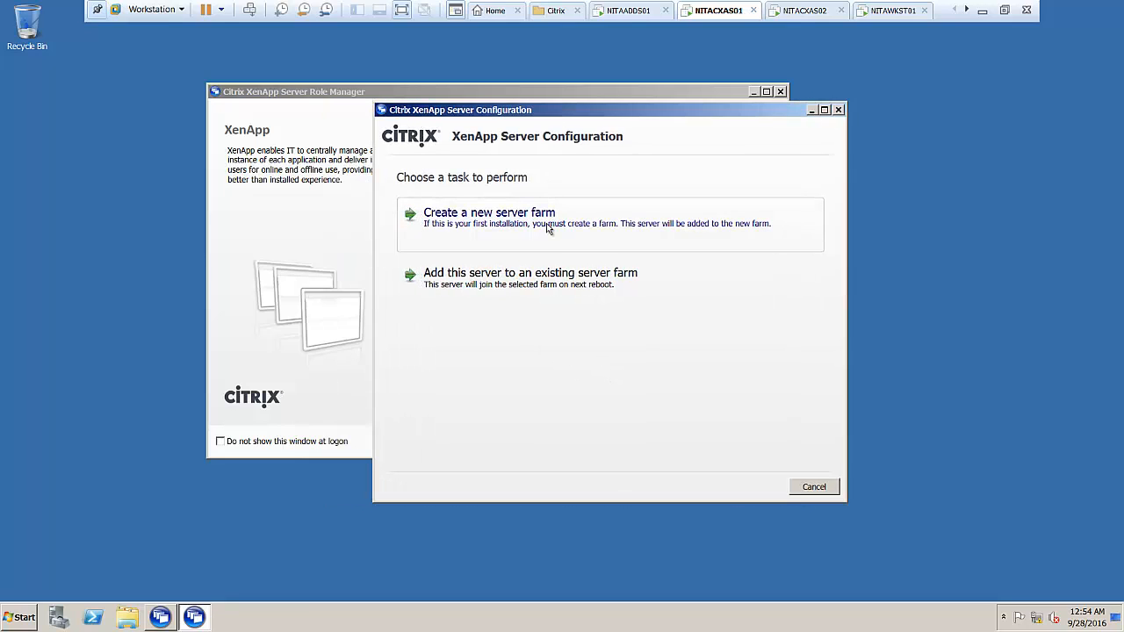
left_click(494, 223)
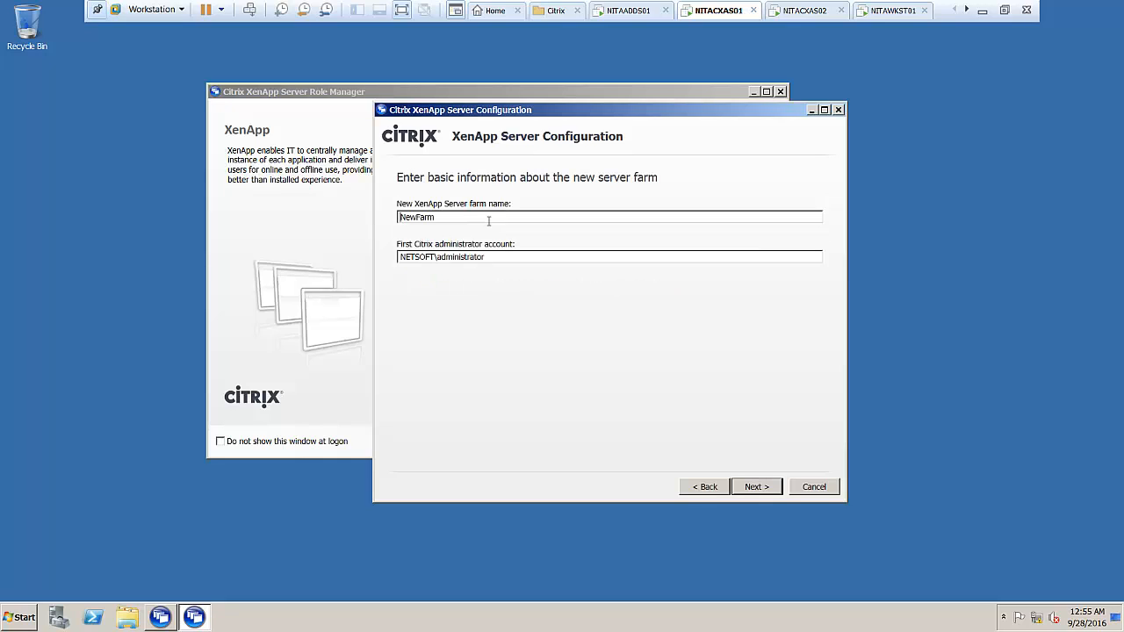
left_click_drag(471, 218, 381, 223)
left_click(401, 9)
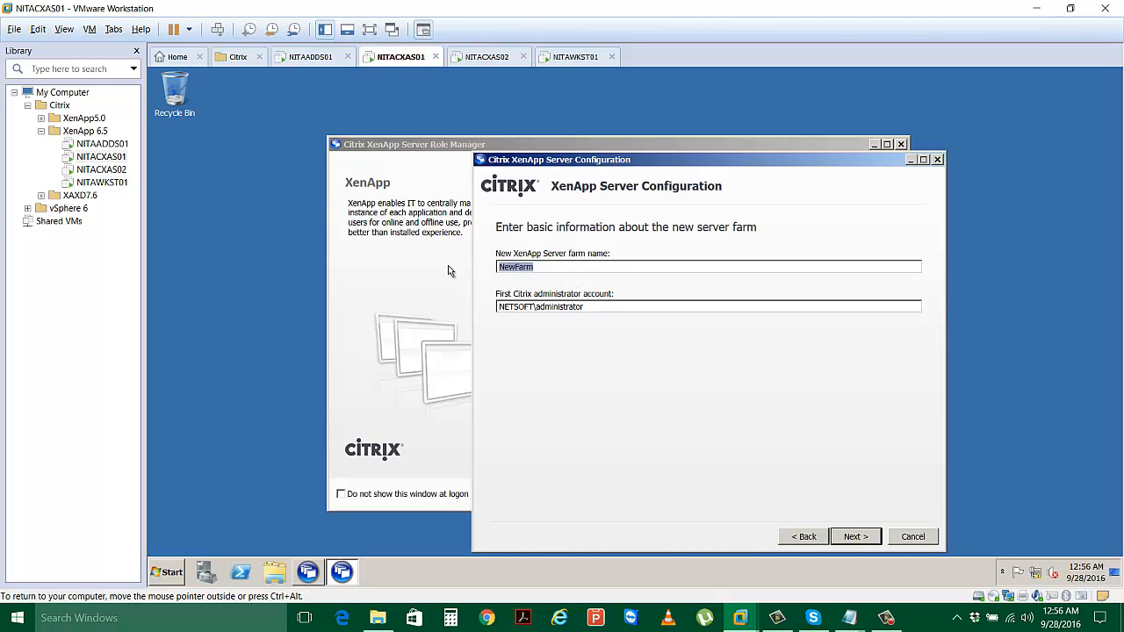
type("ITA")
Continue past the NITA farm name page to the database selection, keeping New database.
left_click(865, 538)
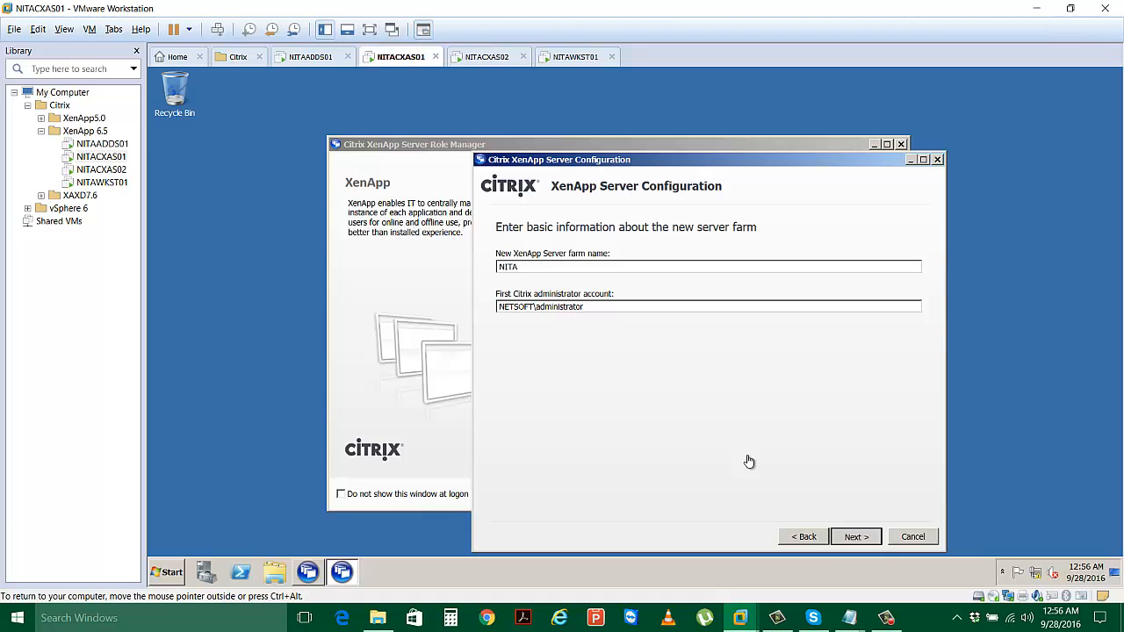
key("Return")
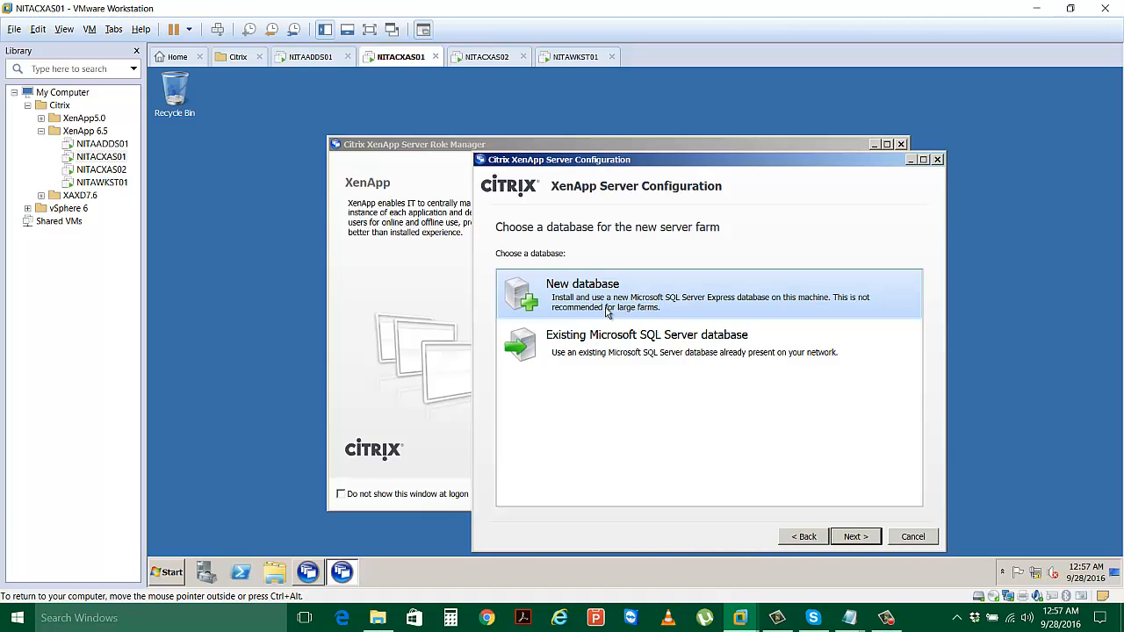
Enter the administrator account and password as database credentials, then continue to Configure shadowing.
left_click(850, 539)
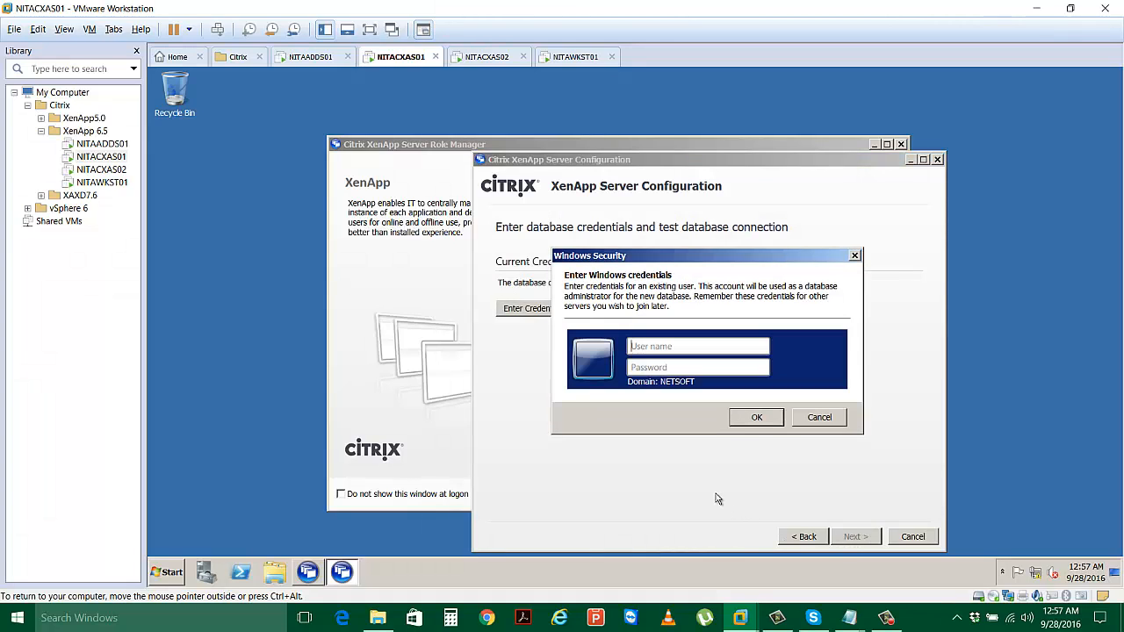
type("a")
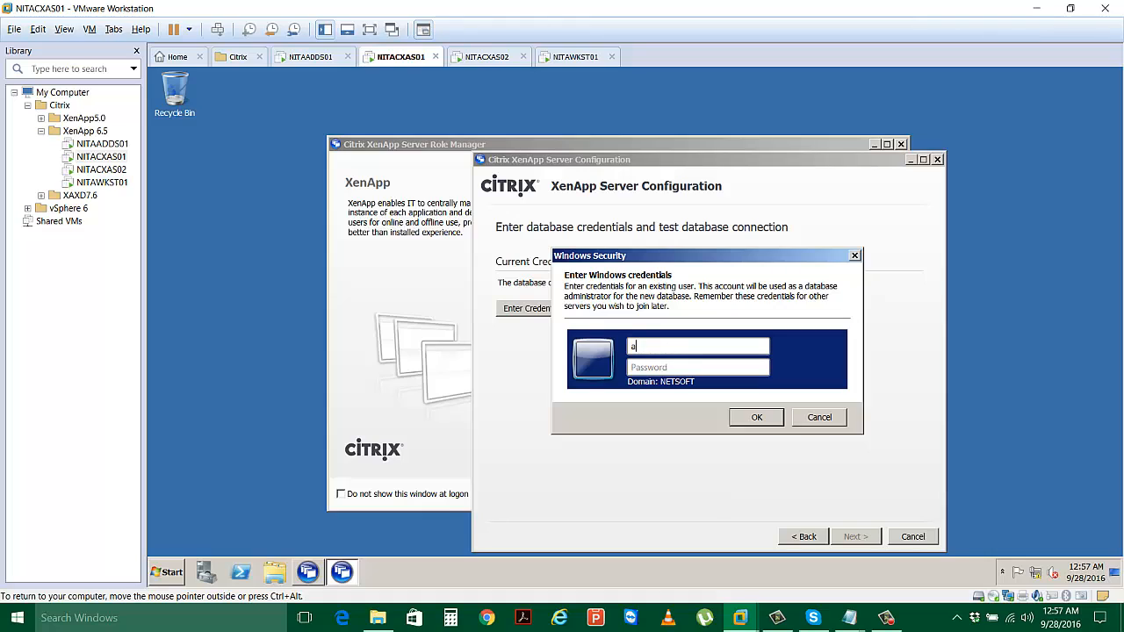
type("dministrator")
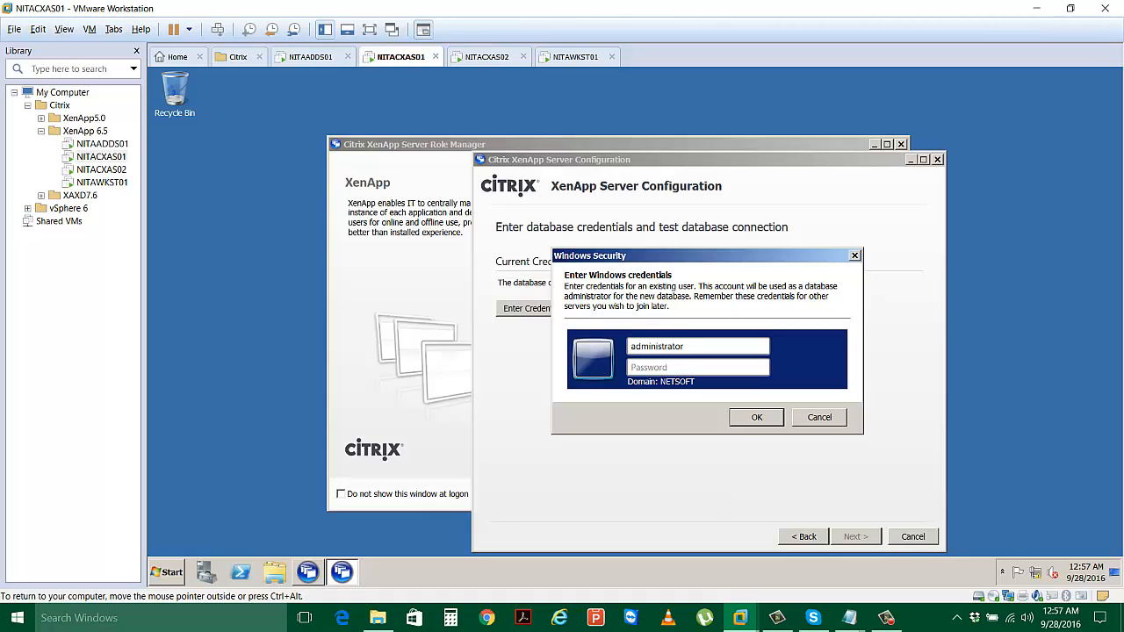
key("Tab")
type("••••••••")
left_click(757, 418)
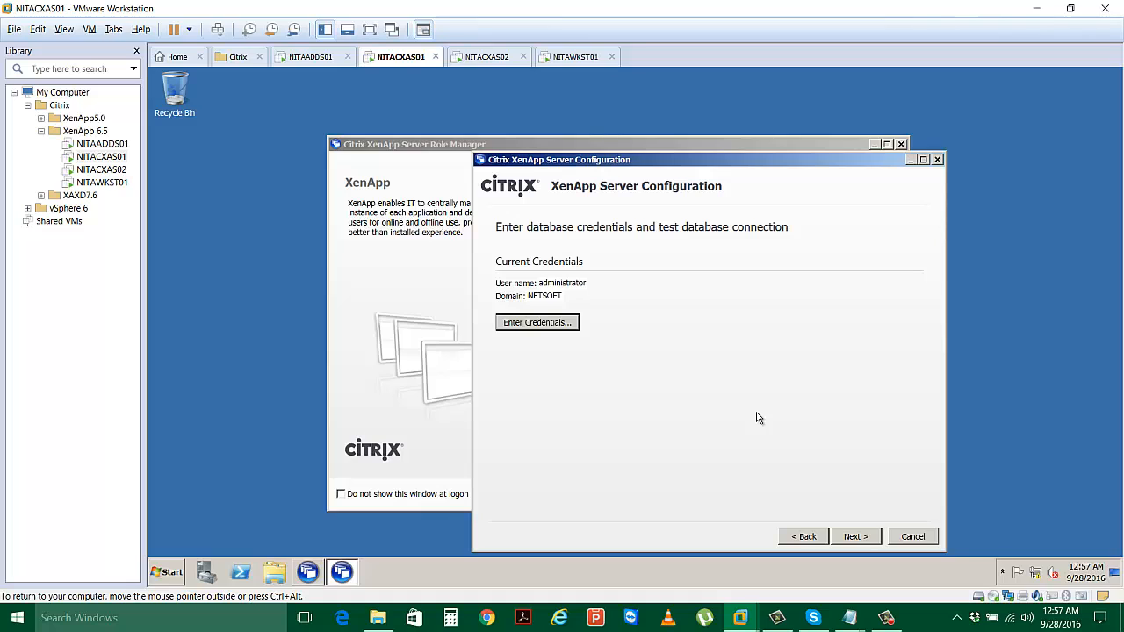
left_click(857, 538)
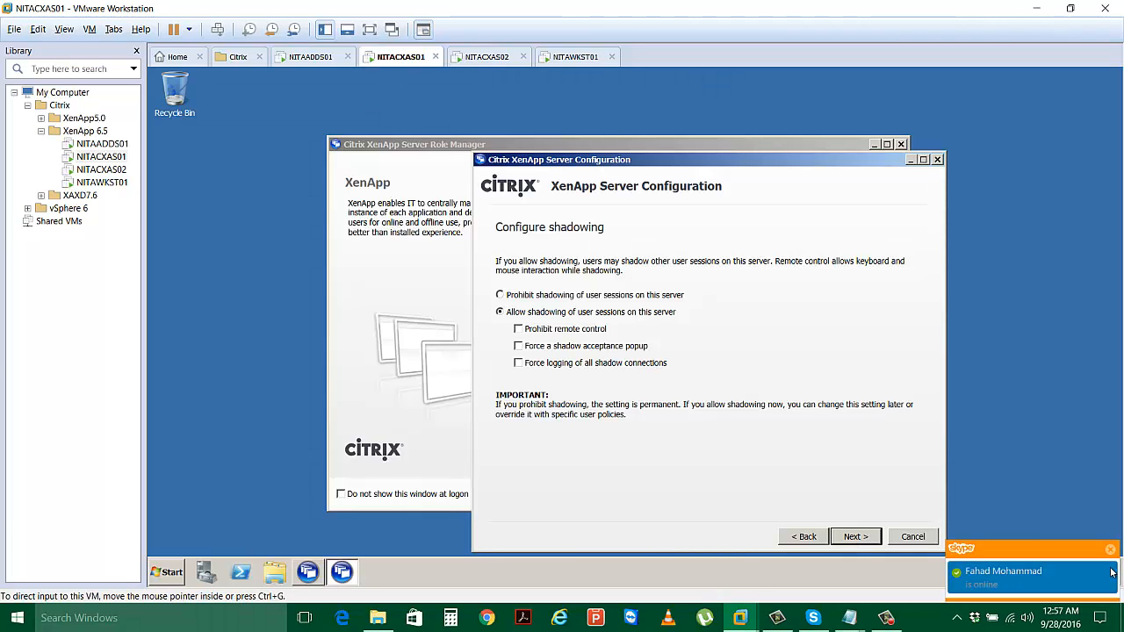
Keep shadowing allowed and the Default zone, advancing to the Ready to configure summary.
left_click(851, 538)
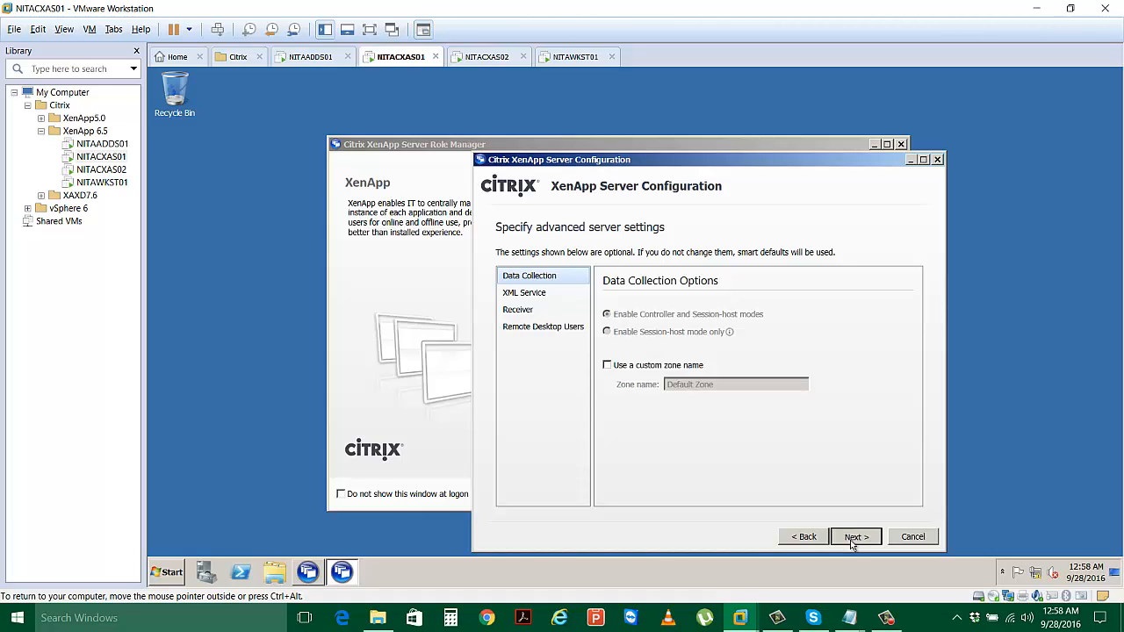
left_click(632, 368)
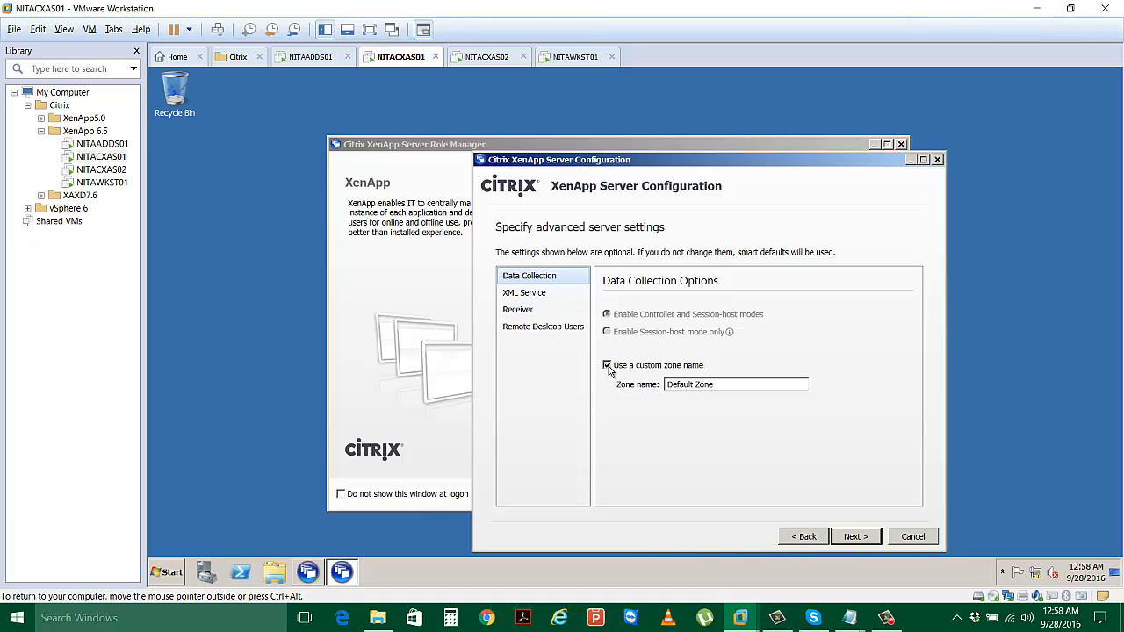
left_click(607, 367)
left_click(856, 536)
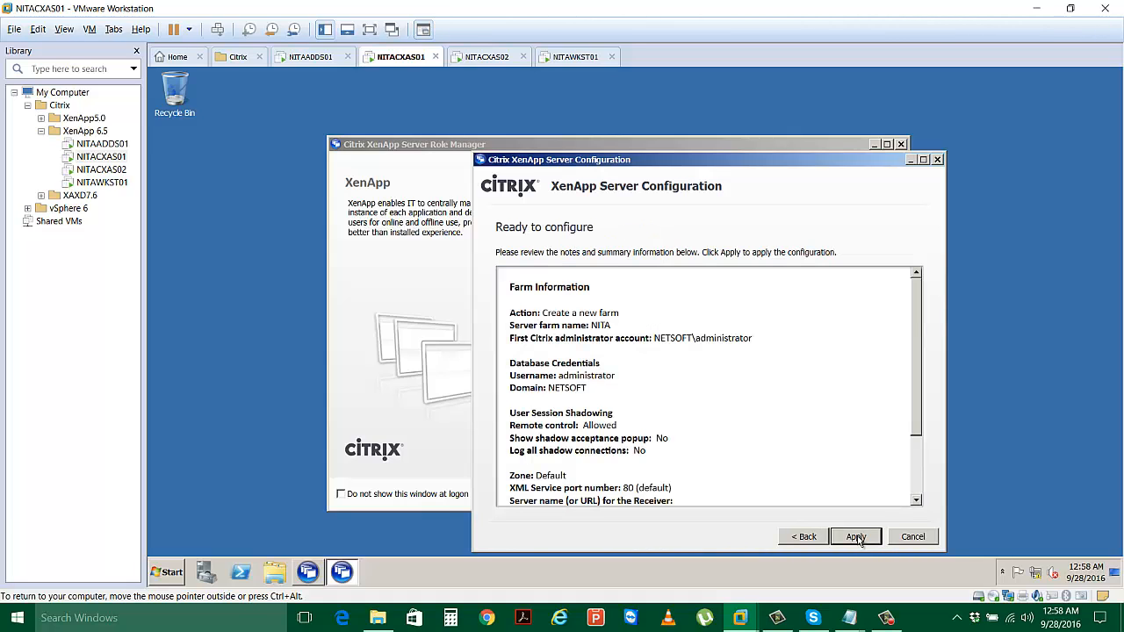
Apply the configuration and wait for 'Server configured successfully!' for farm NITA.
left_click(858, 537)
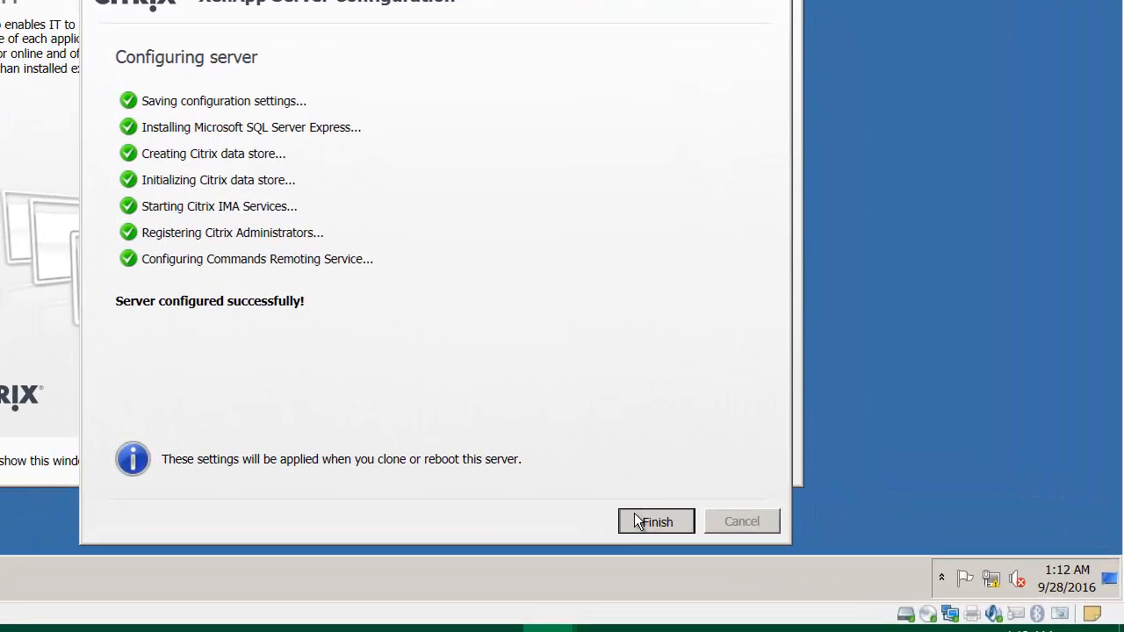
Finish the XenApp Server Configuration wizard so the Role Manager shows XenApp as Configured.
left_click(650, 522)
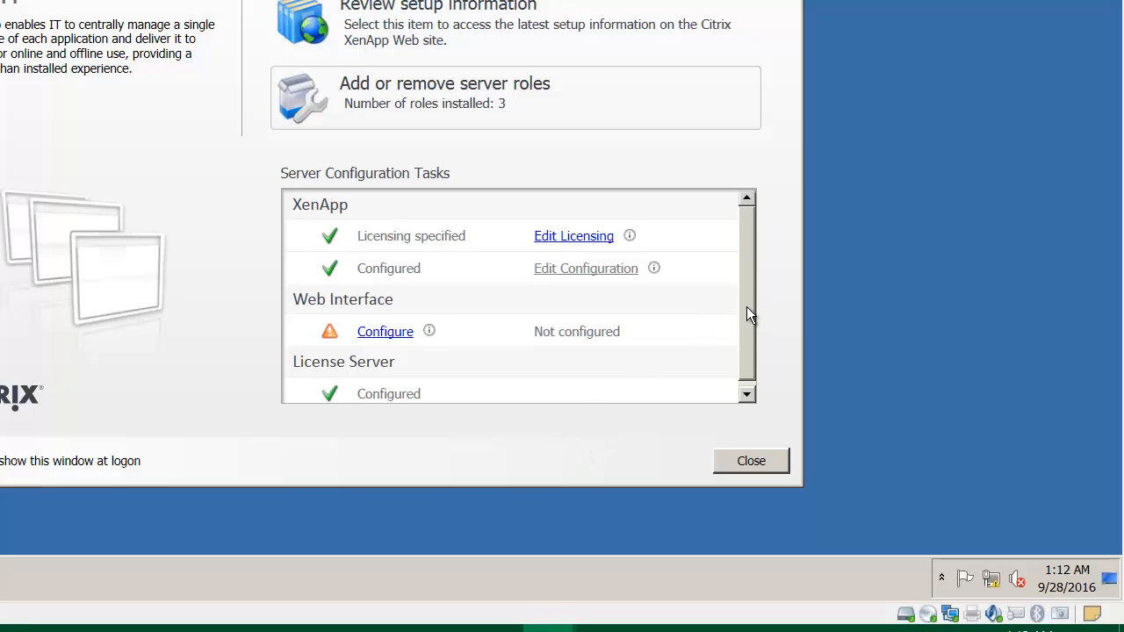
scroll(746, 316, "down", 1)
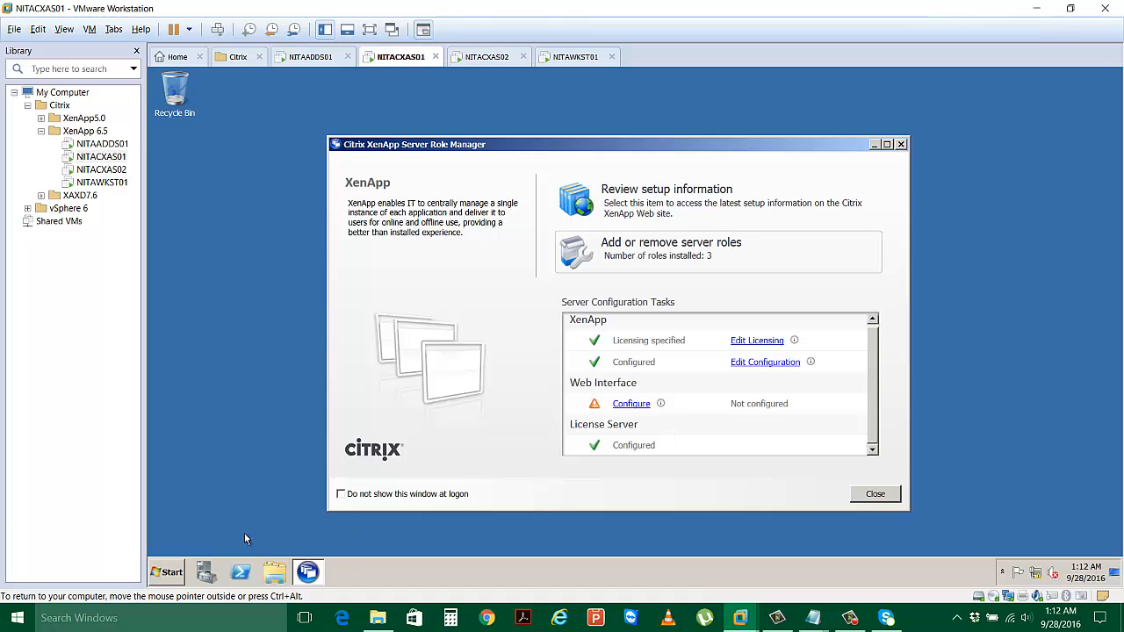
Browse All Programs > Administrative Tools > Citrix > Management Consoles to reveal Citrix AppCenter.
left_click(175, 570)
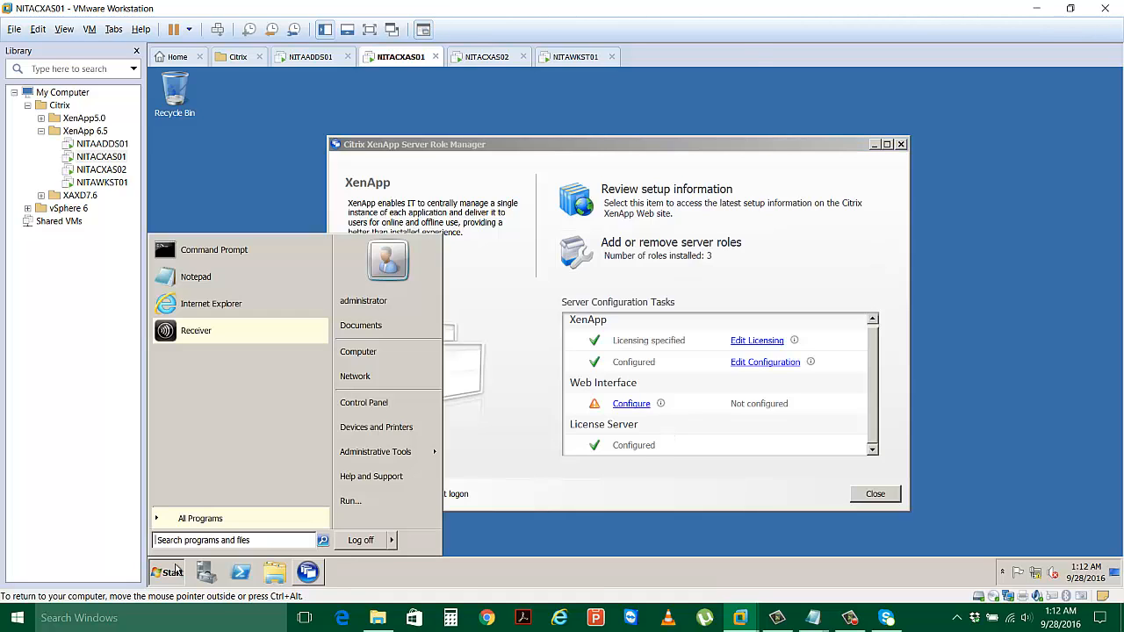
left_click(224, 525)
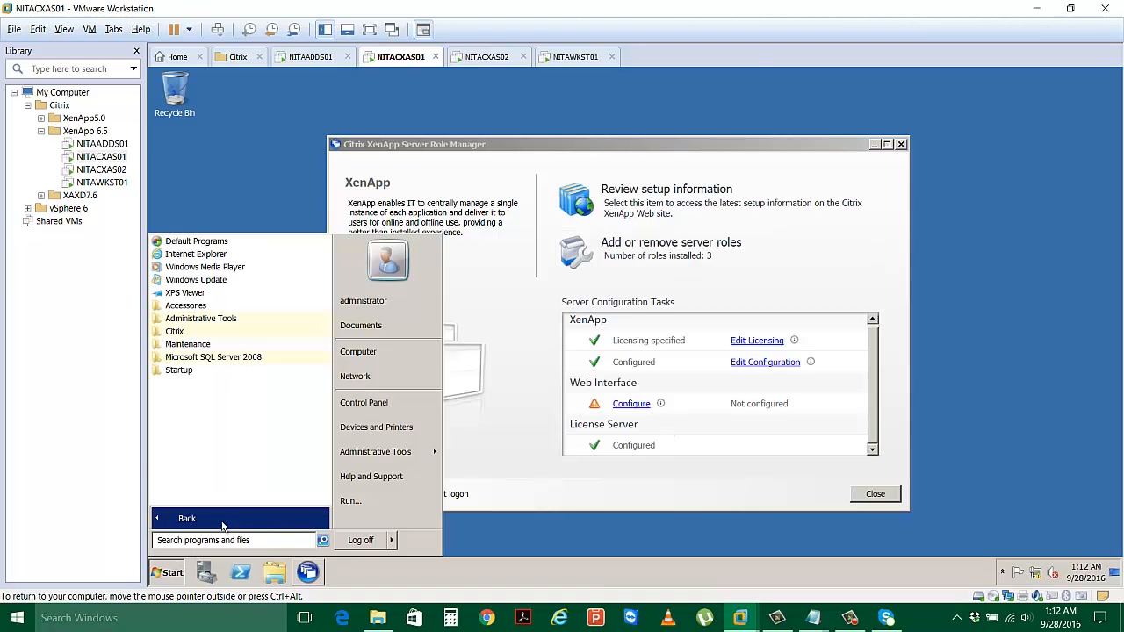
left_click(272, 334)
left_click(264, 318)
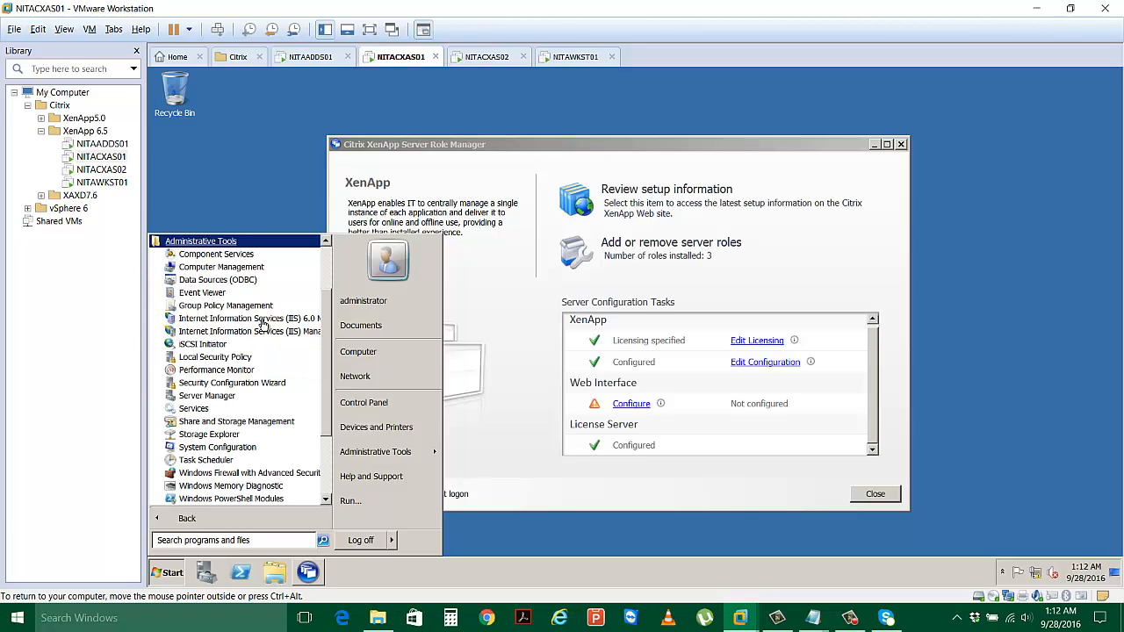
scroll(329, 353, "down", 3)
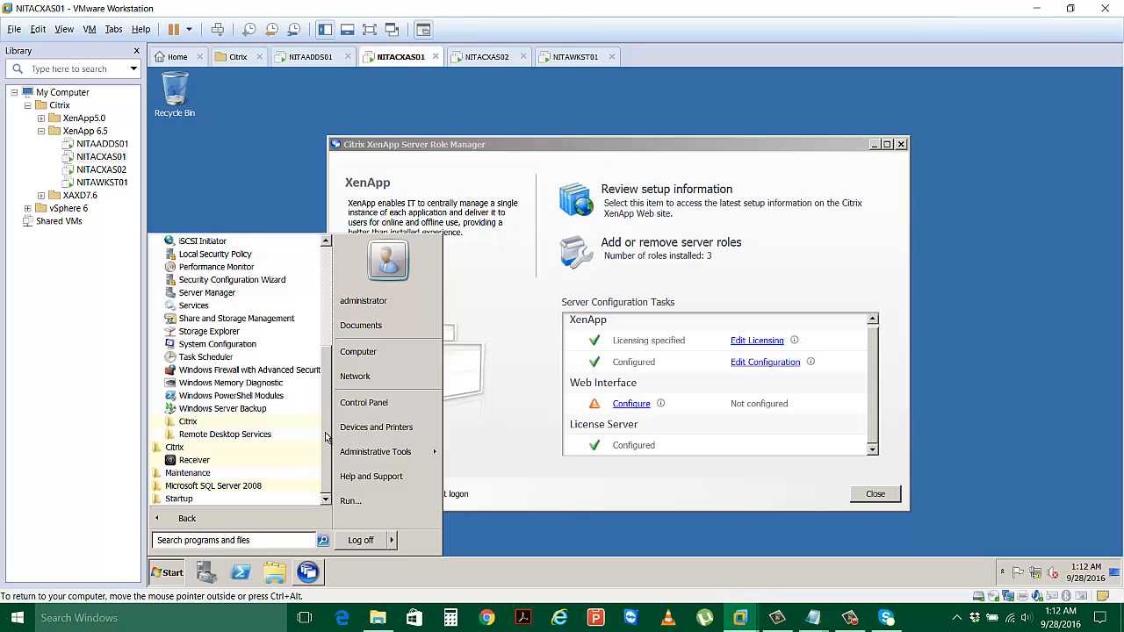
left_click(242, 423)
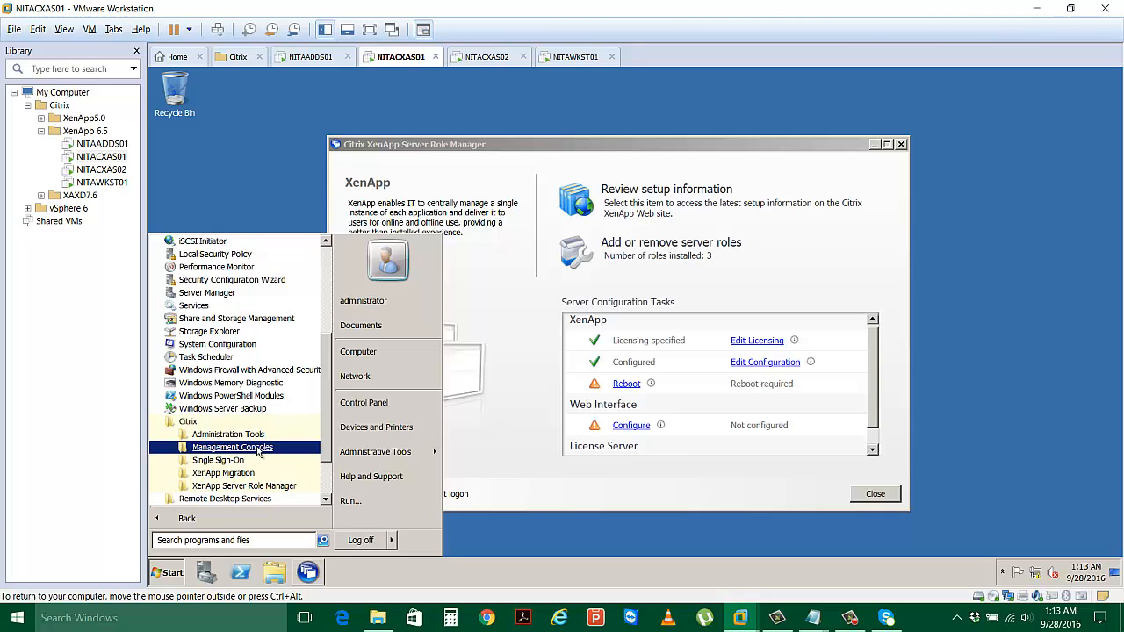
left_click(259, 449)
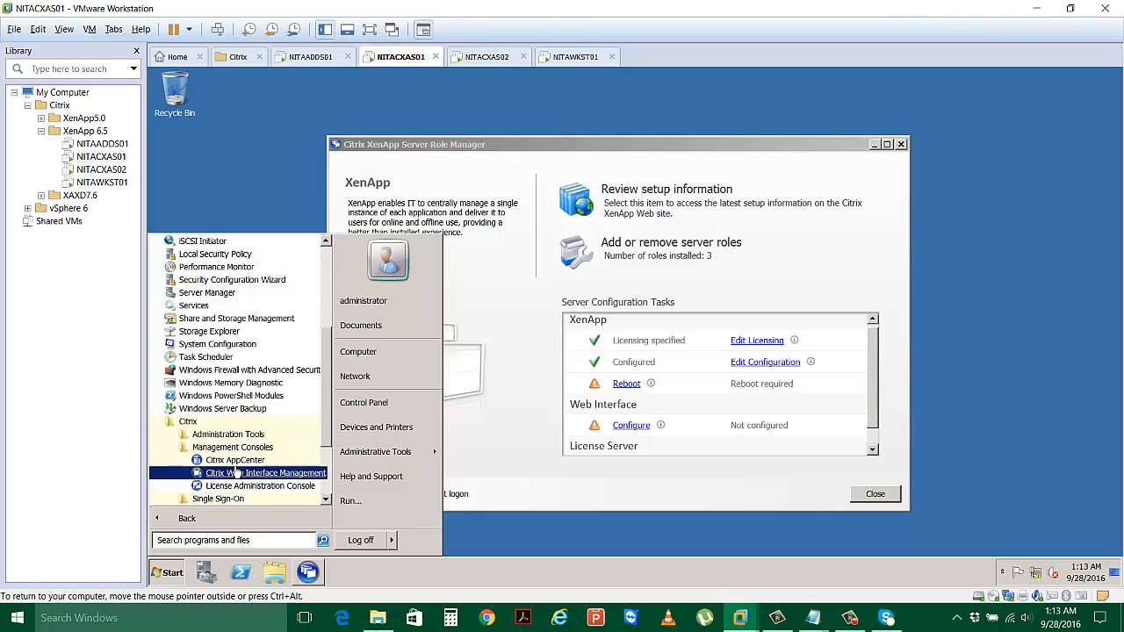
Dismiss the Start menu and reboot NITACXAS01 from the Role Manager, confirming the restart.
left_click(488, 489)
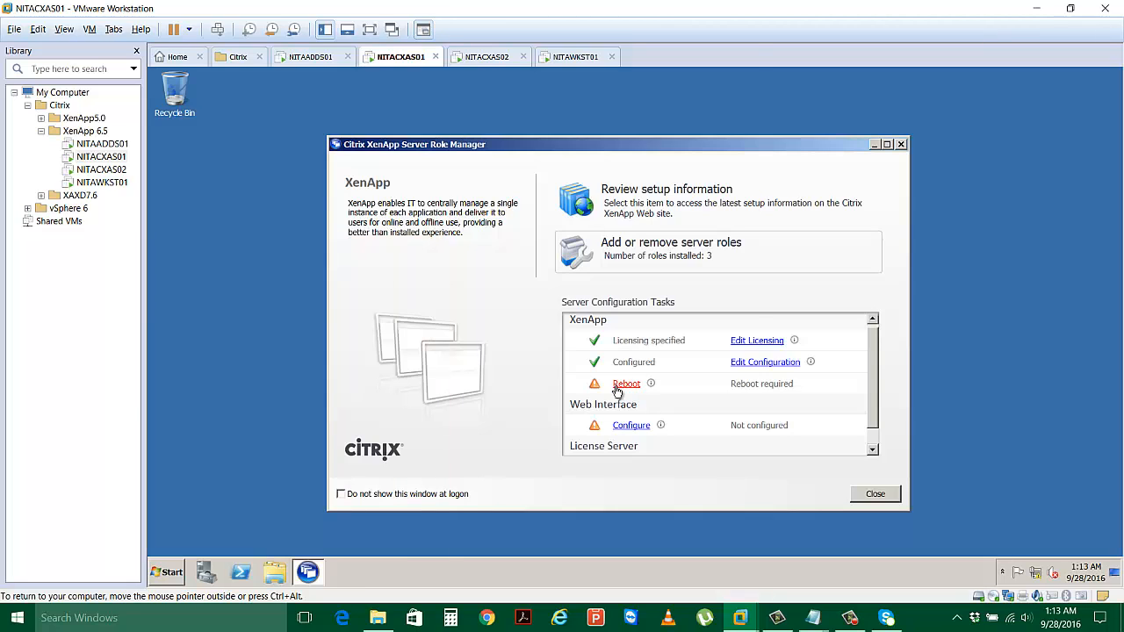
left_click(618, 387)
left_click(632, 368)
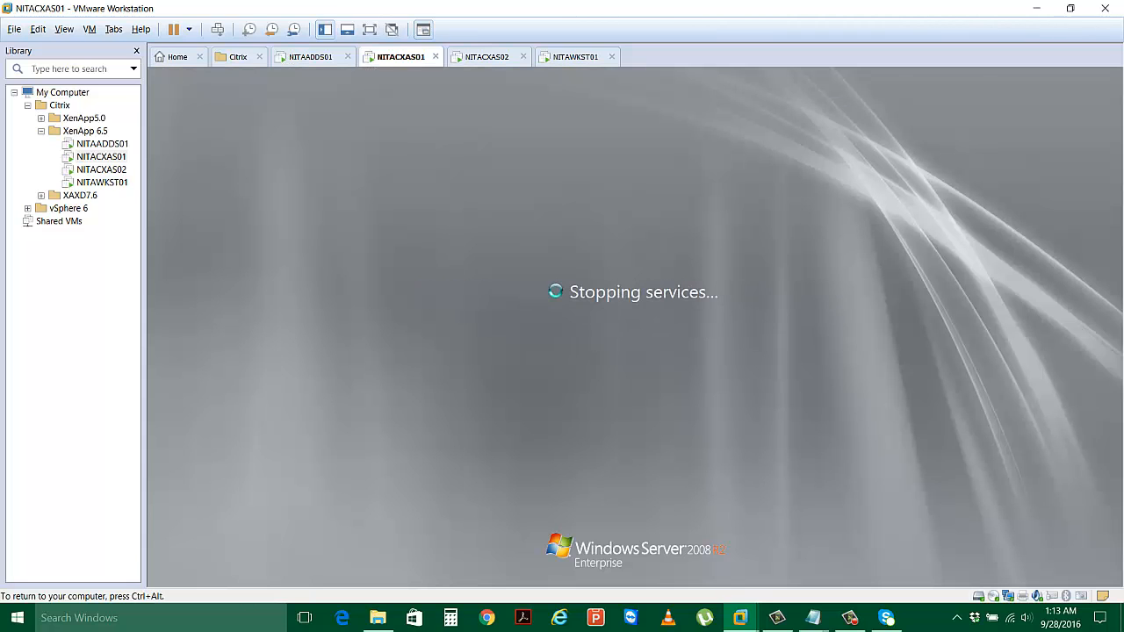
On the NITAWKST01 machine, send Ctrl+Alt+Del and choose to log on as Other User.
left_click(554, 58)
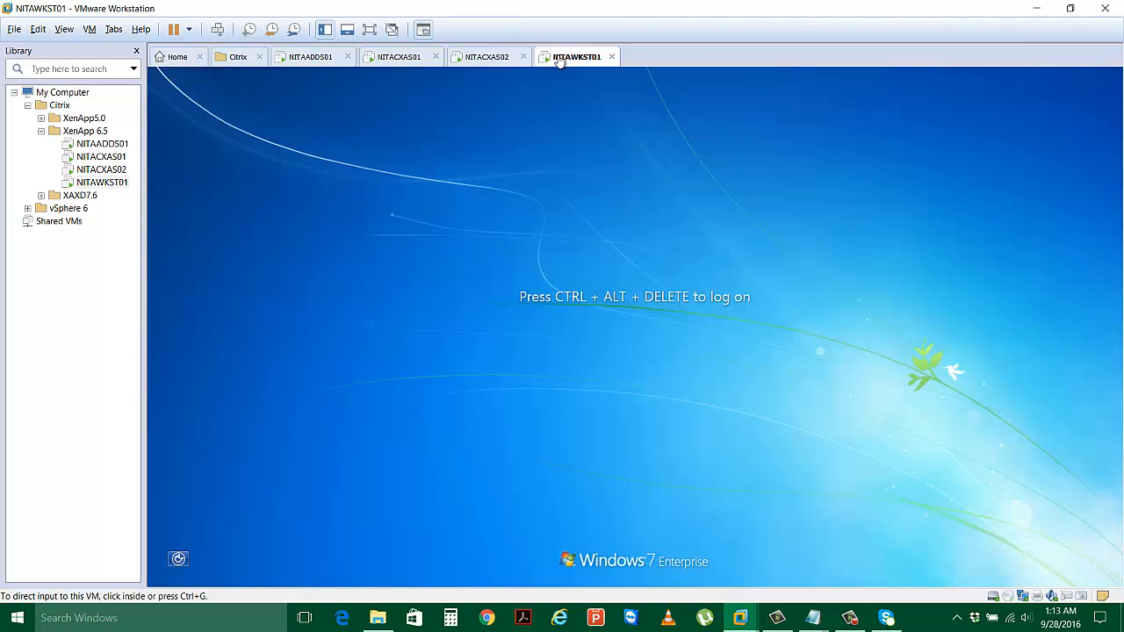
left_click(218, 29)
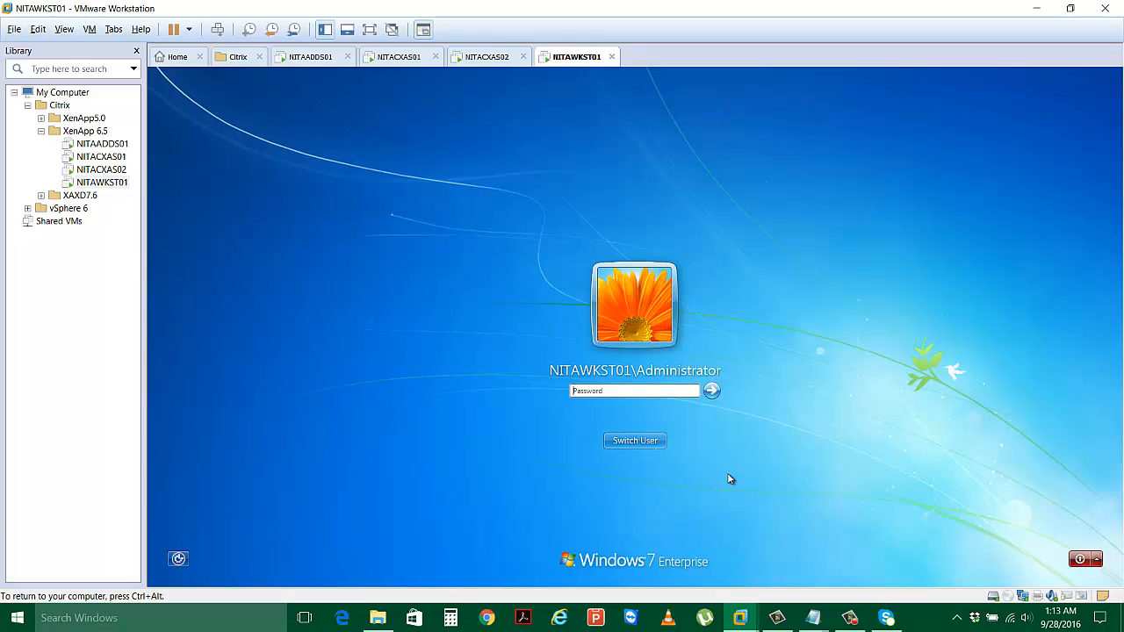
left_click(629, 442)
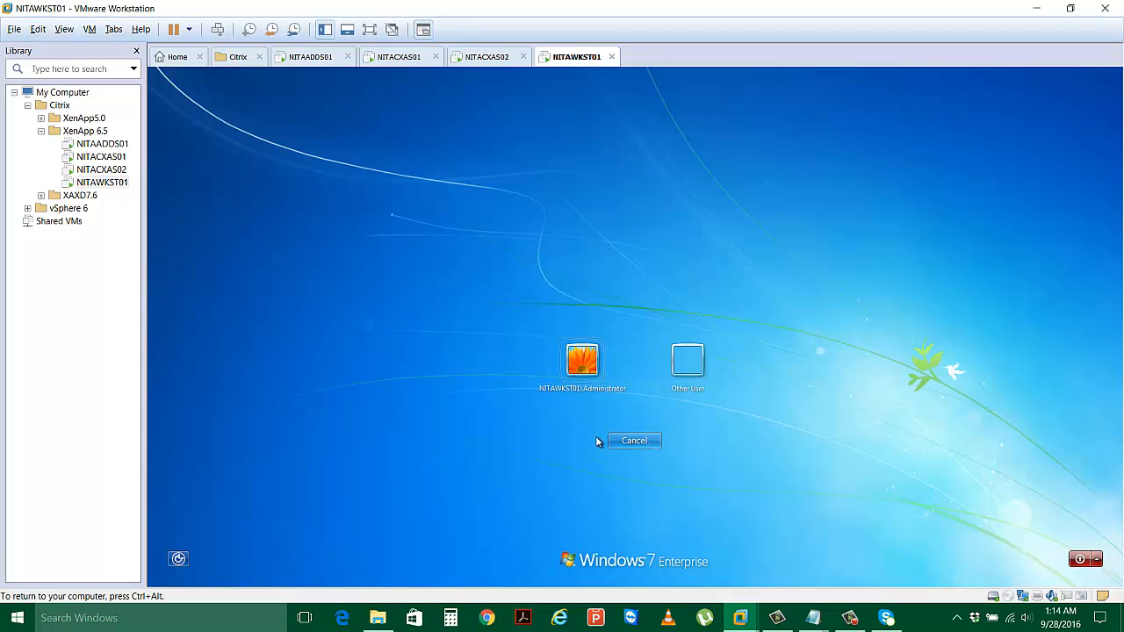
left_click(689, 364)
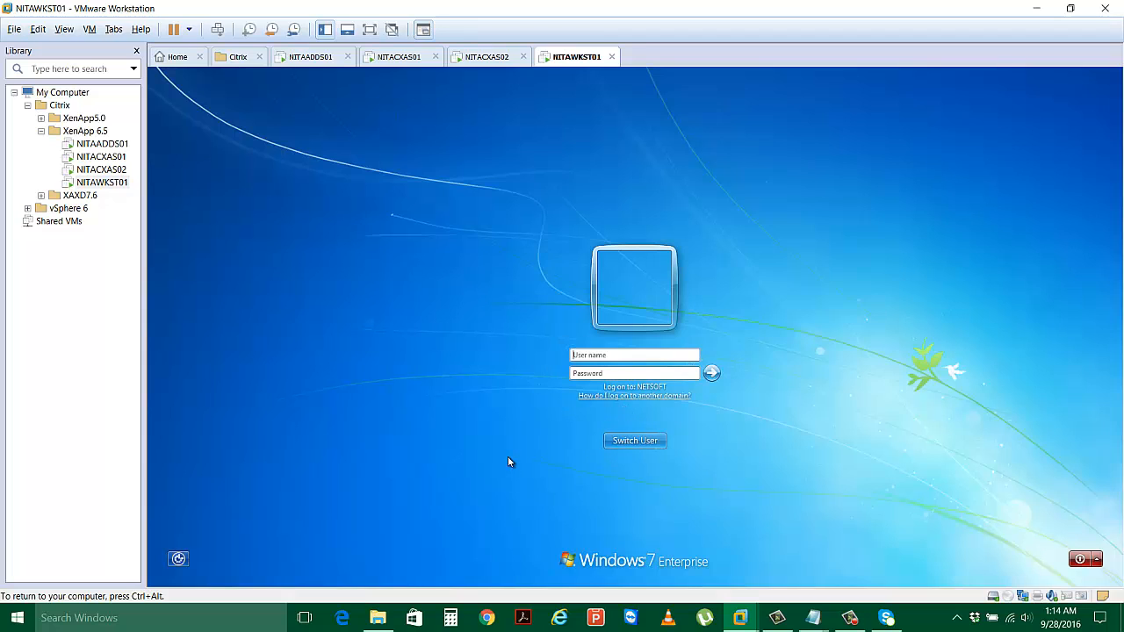
Log on as the NETSOFT domain administrator with the account password.
type("netsoft\\A")
type("dministrator")
key("Tab")
type("P@ssw0rd")
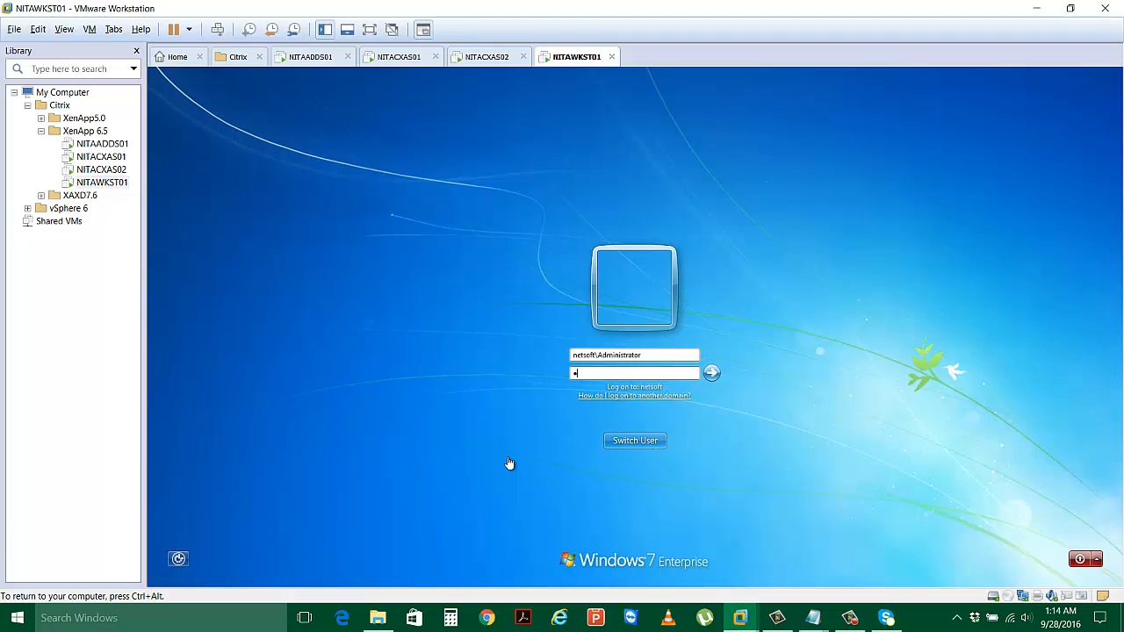
key("Return")
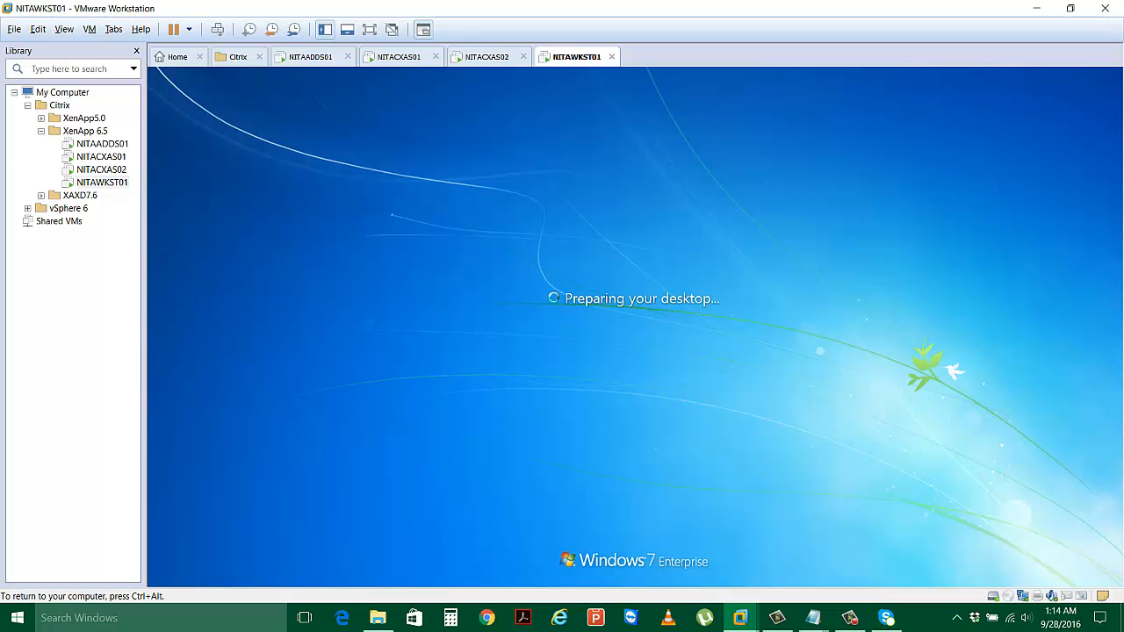
Open NITAWKST01's virtual machine settings at the CD/DVD drive page.
key("ctrl+alt")
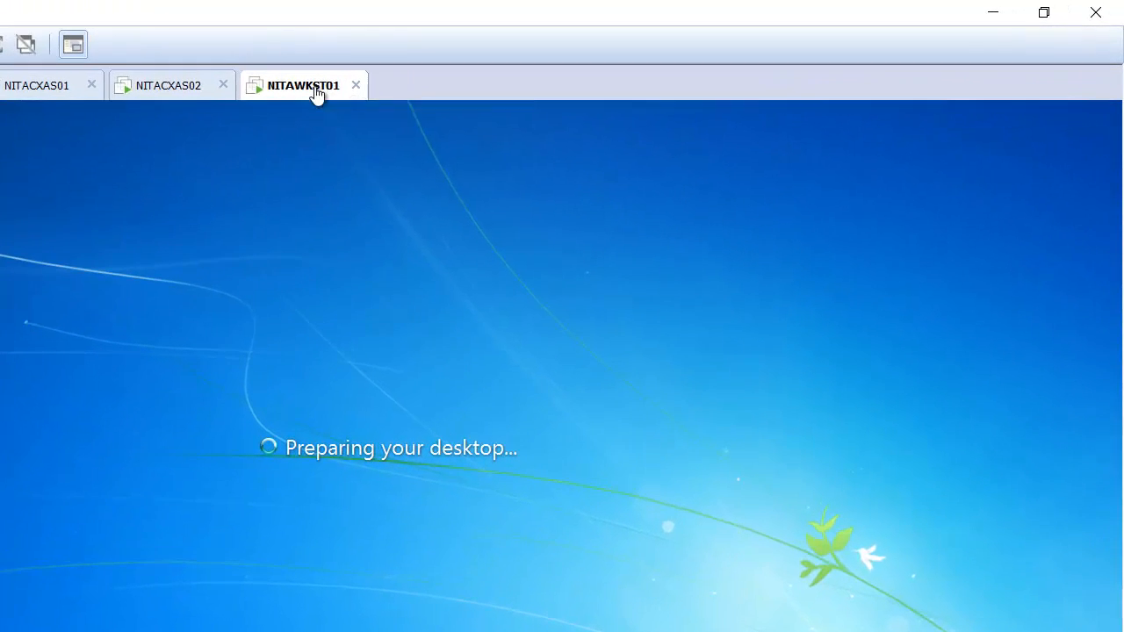
right_click(584, 58)
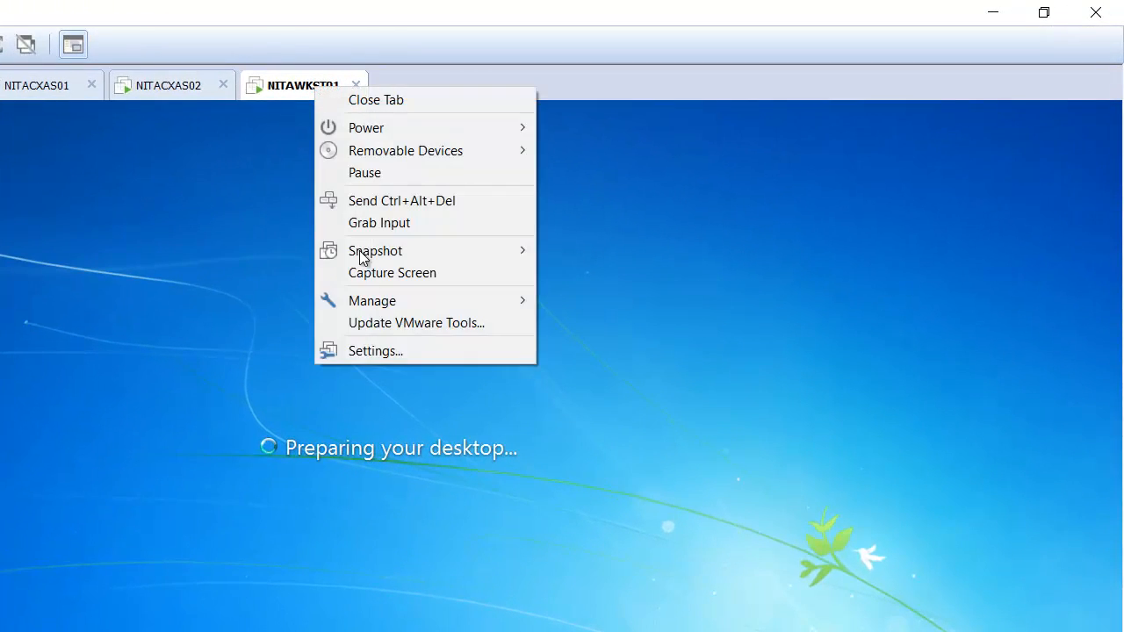
left_click(386, 352)
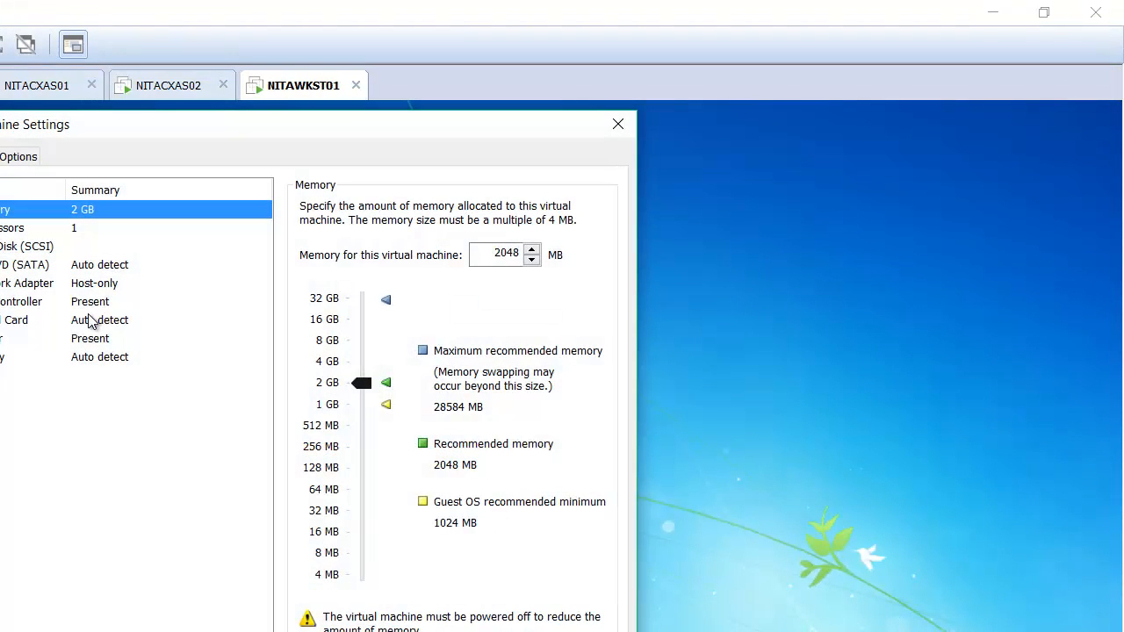
left_click(85, 286)
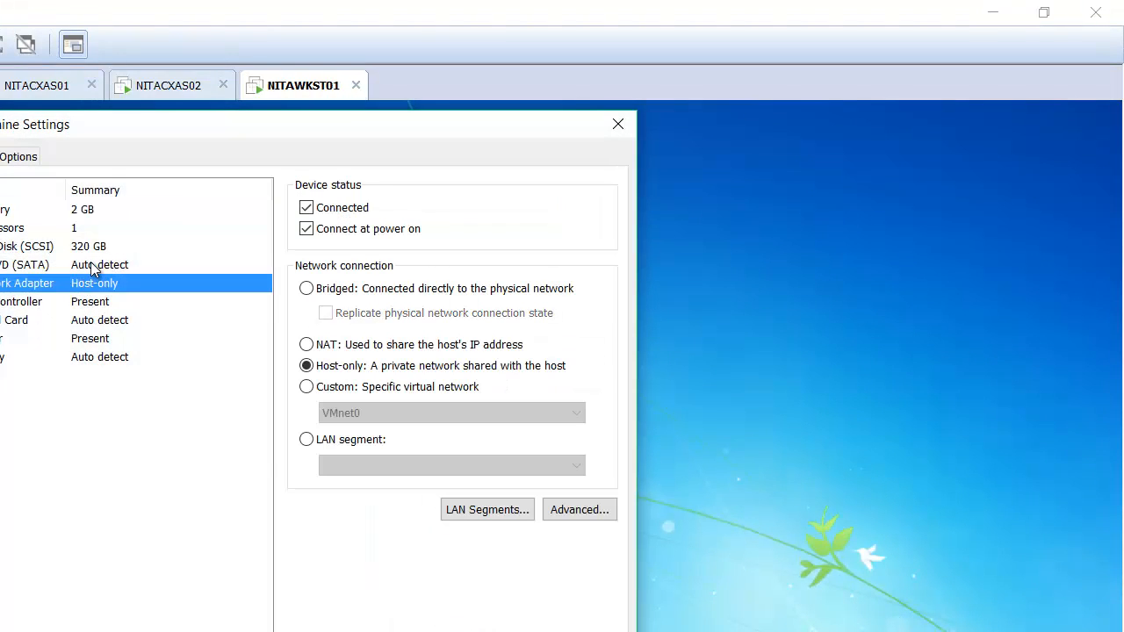
left_click(95, 266)
Point the CD/DVD drive at the Citrix XenApp 6.5 ISO in D:\ISO and apply the settings.
left_click(307, 208)
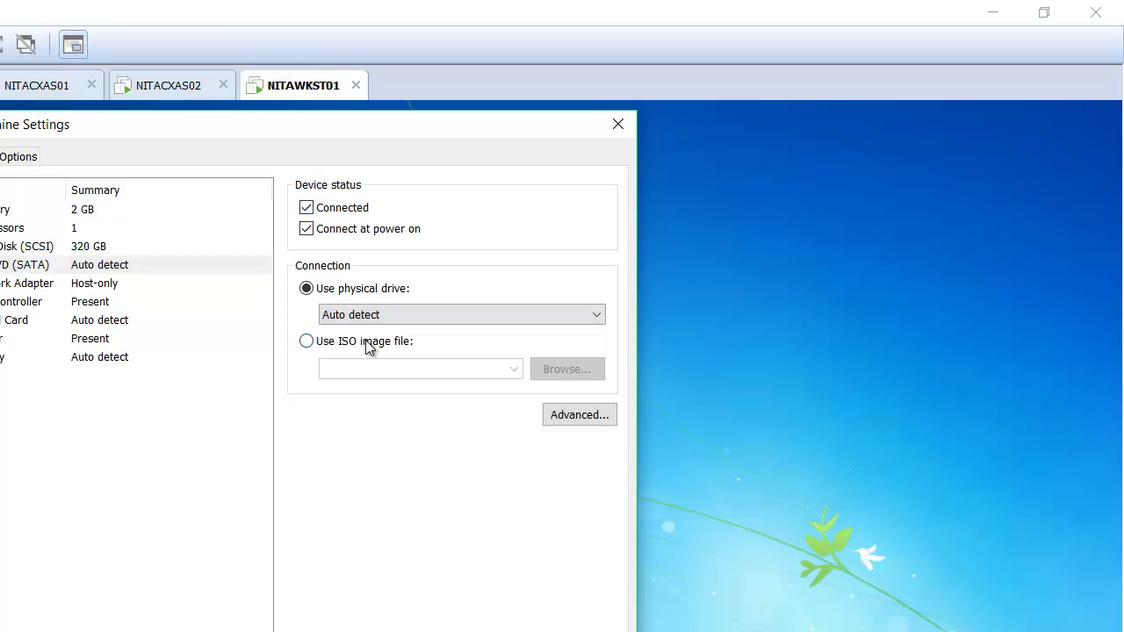
left_click(368, 343)
left_click(568, 368)
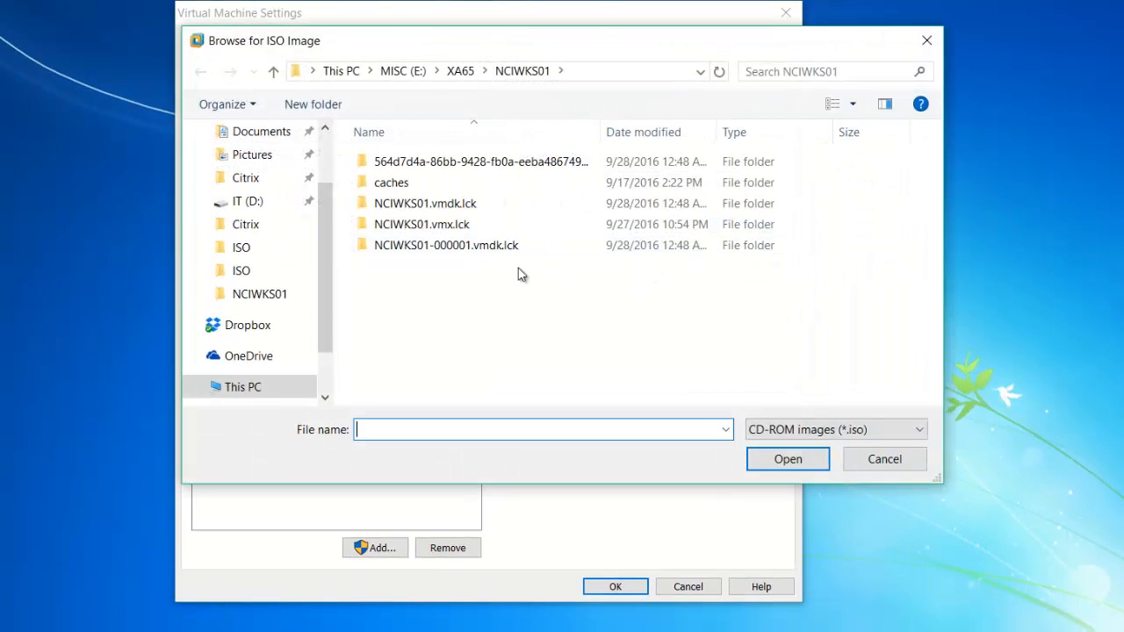
left_click(241, 270)
left_click(710, 336)
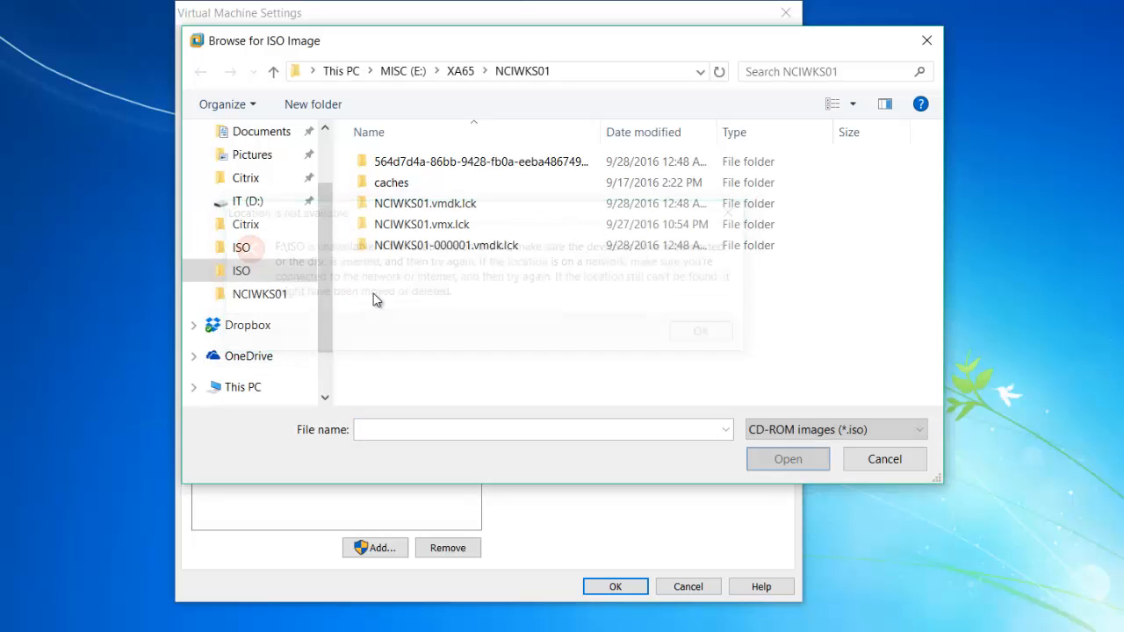
left_click(254, 249)
double_click(453, 204)
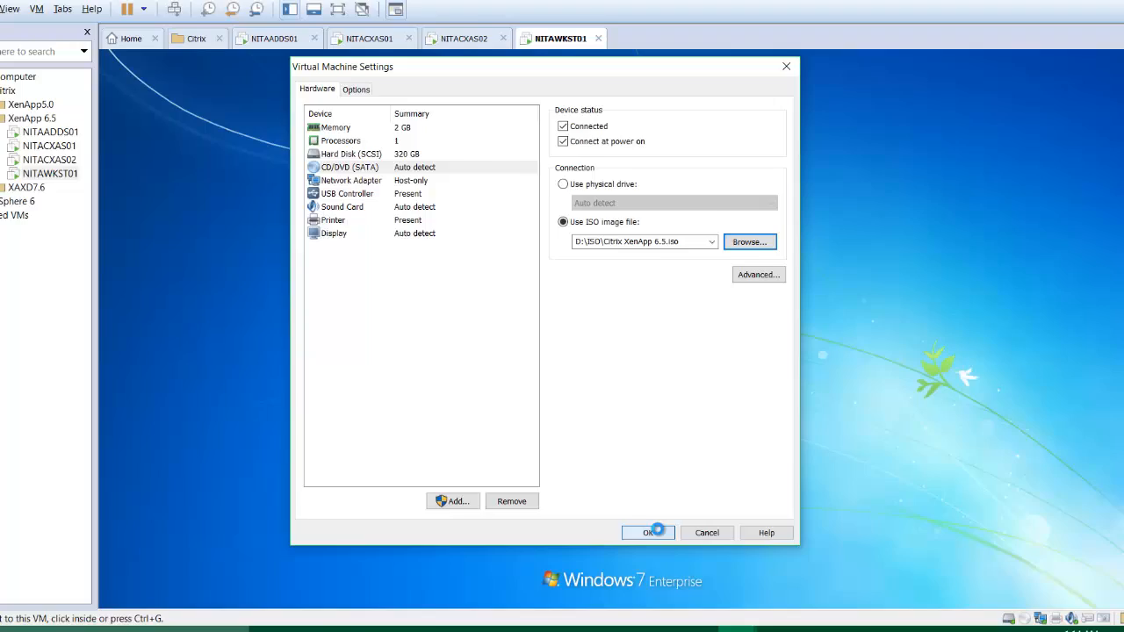
left_click(649, 532)
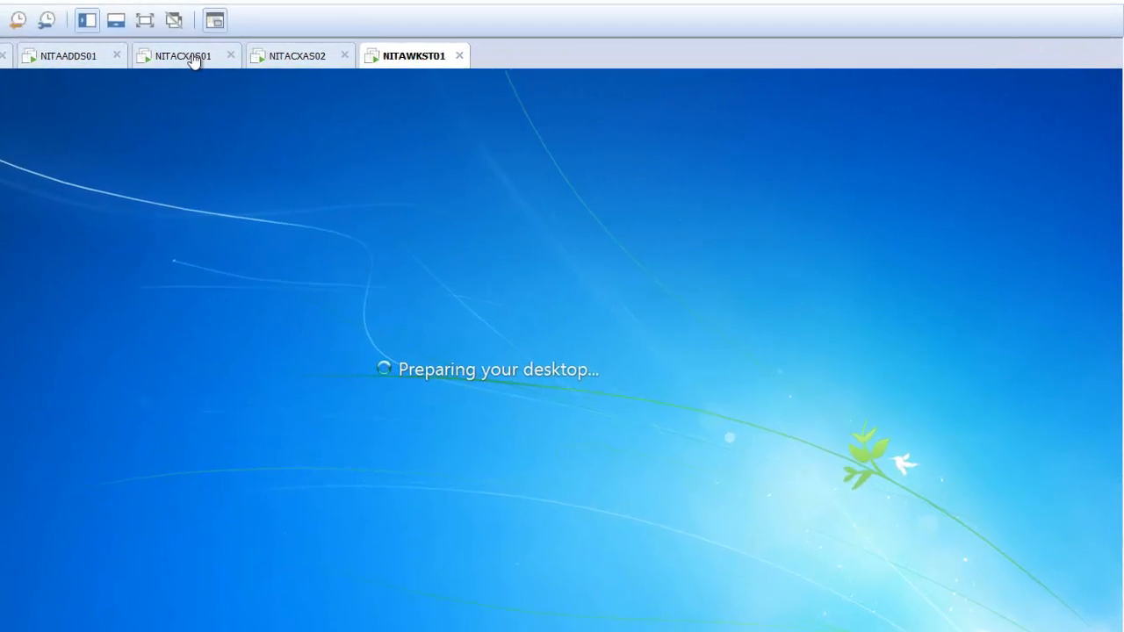
Check NITACXAS01's reboot progress, then accept the VMware Tools log-off prompt on NITAWKST01.
left_click(404, 57)
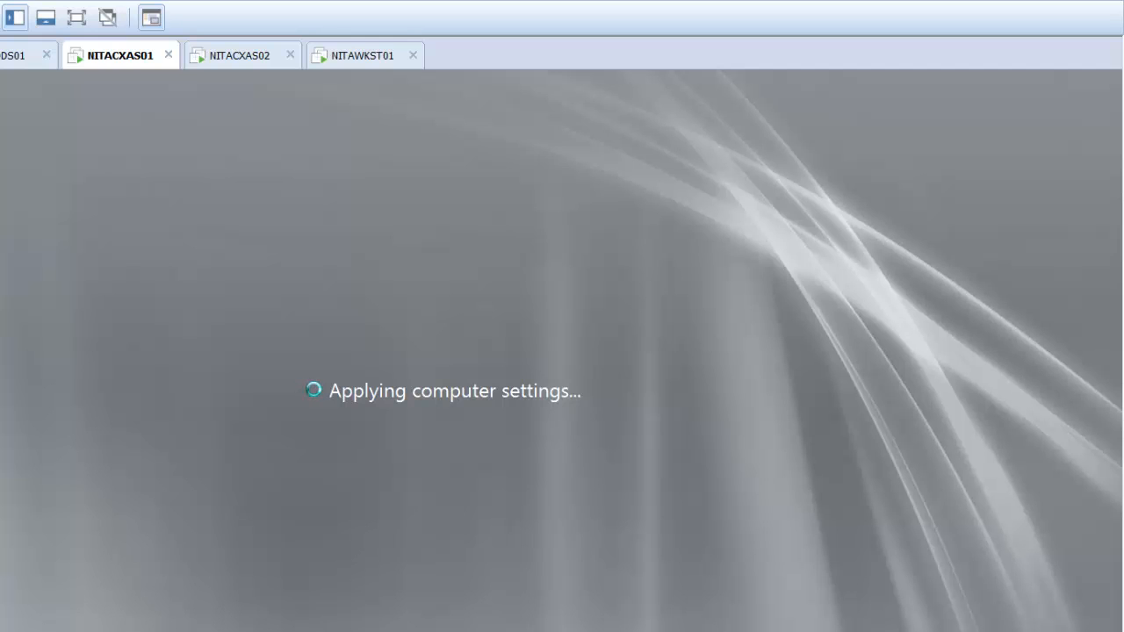
left_click(372, 67)
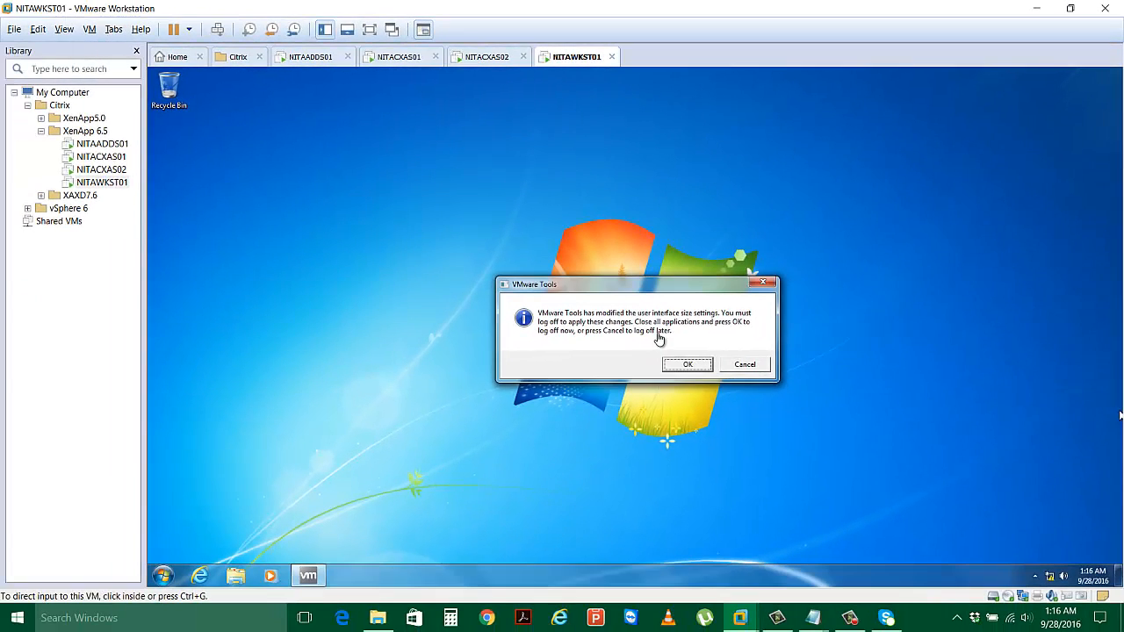
left_click(688, 364)
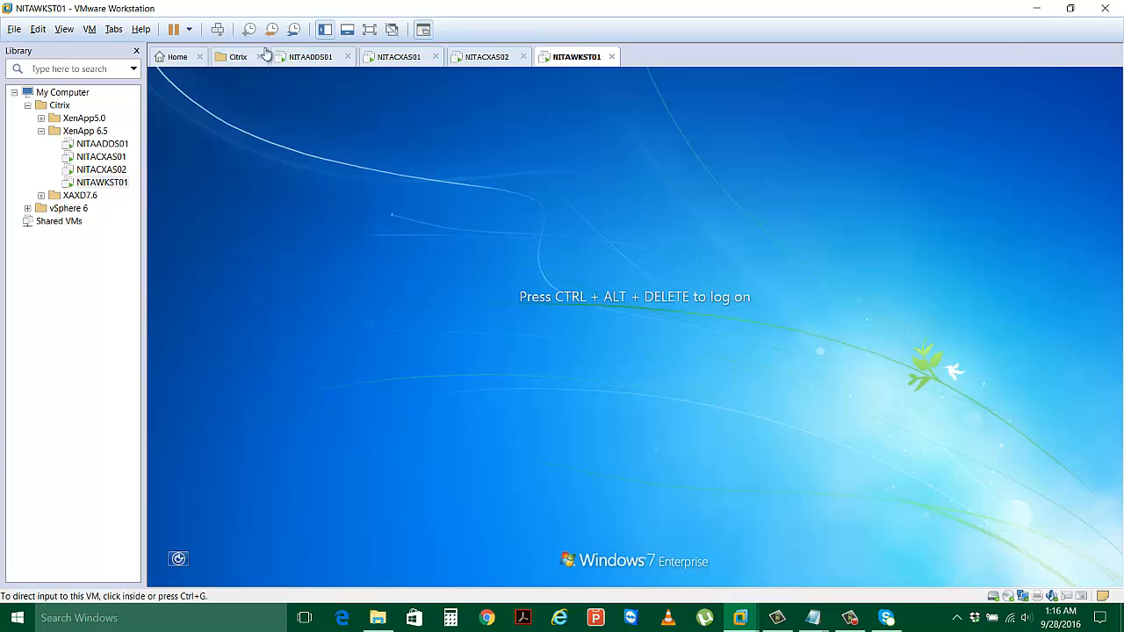
Send Ctrl+Alt+Del to NITAWKST01 and enter the administrator password to reach the desktop.
left_click(218, 30)
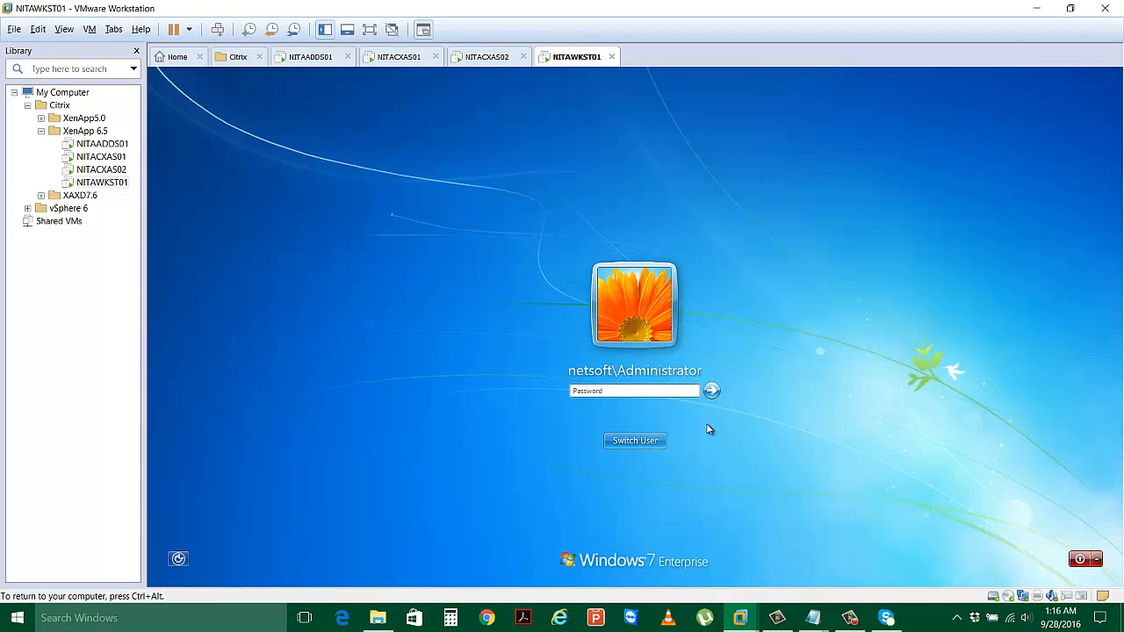
type("******")
key("Return")
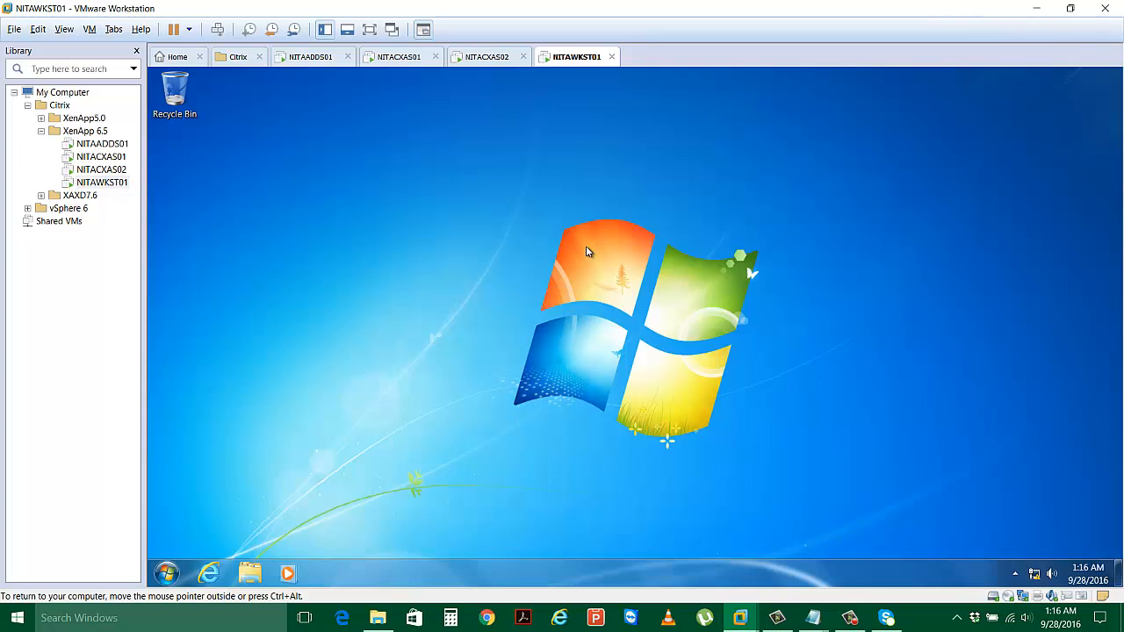
Log on to NITACXAS01 as Netsoft\administrator, re-entering the password after a failed attempt.
left_click(398, 58)
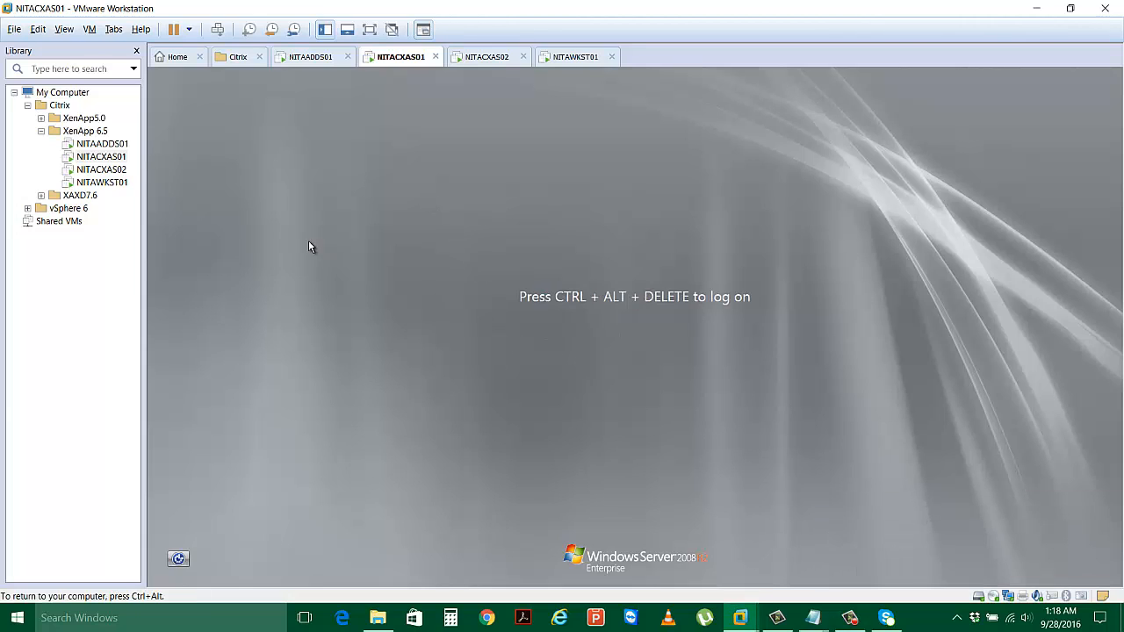
left_click(216, 29)
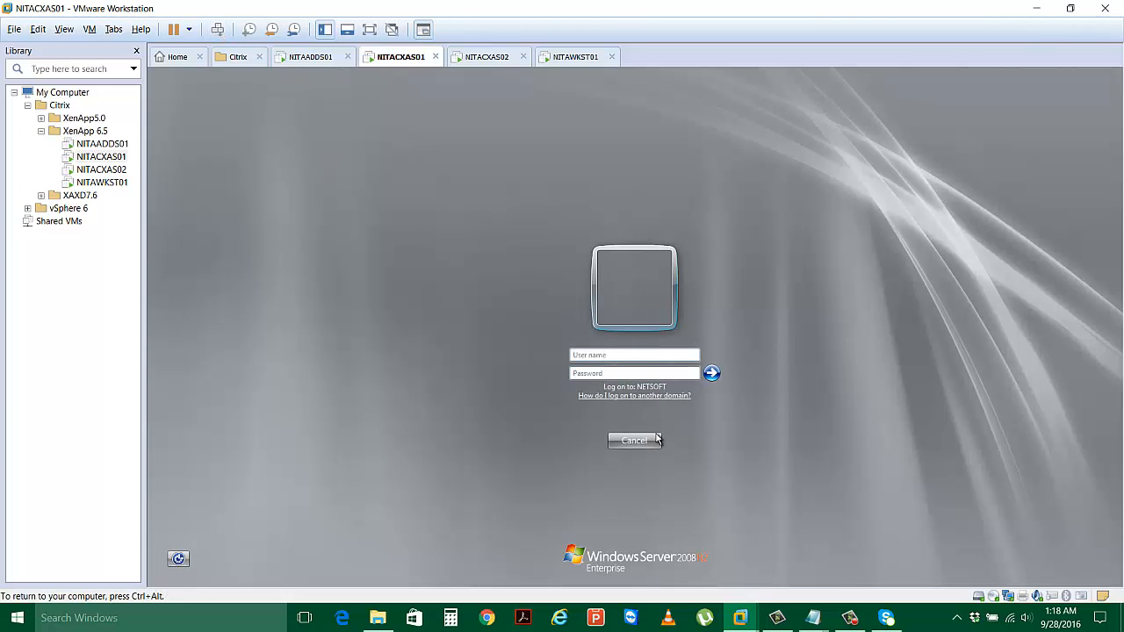
left_click(624, 356)
type("Netsoft\\administrator")
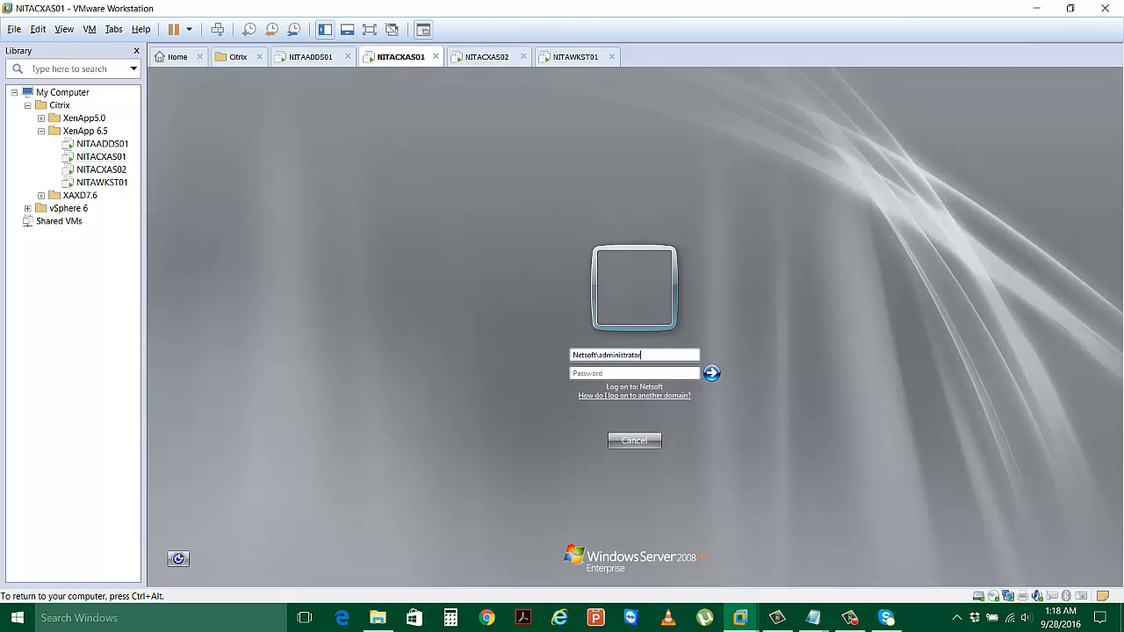
key("Tab")
type("********")
key("Return")
key("Return")
left_click(623, 373)
type("********")
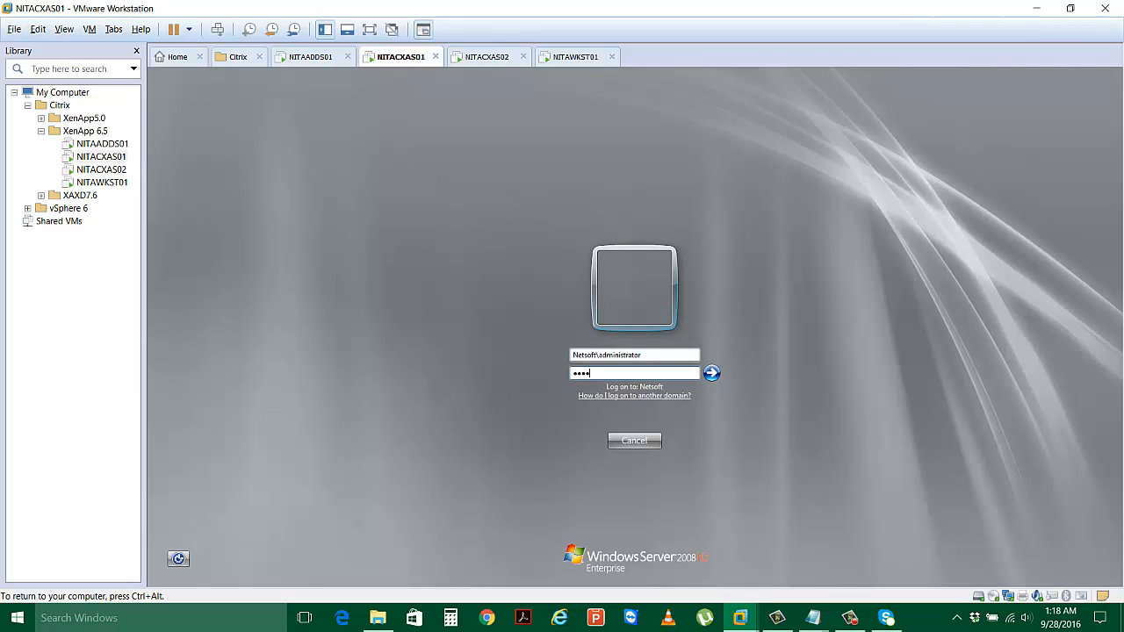
key("Return")
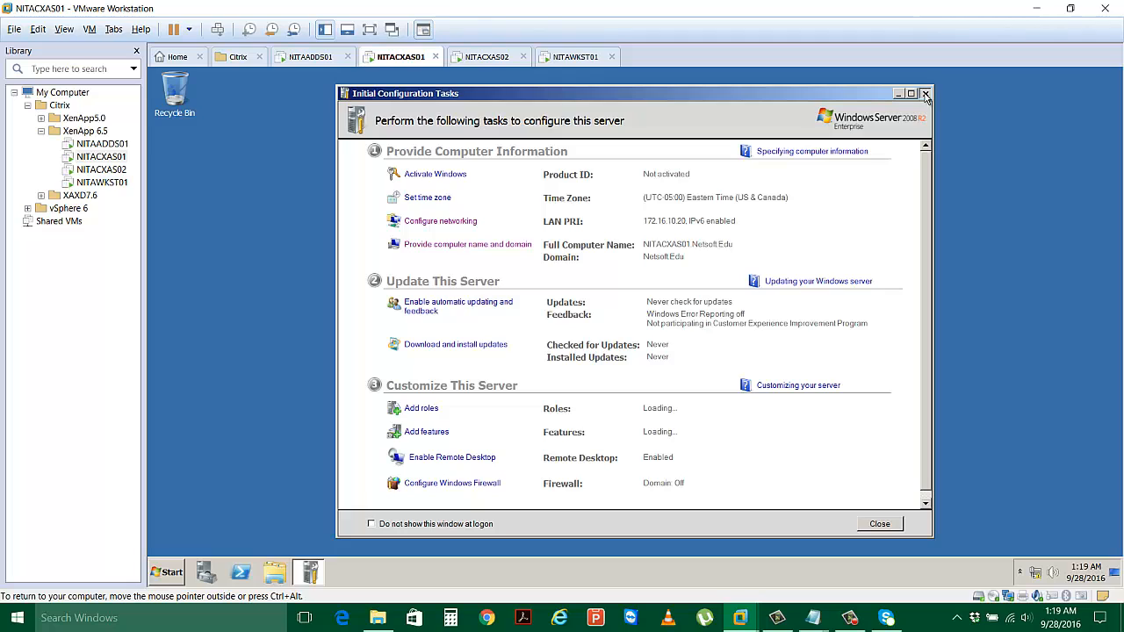
Close Initial Configuration Tasks and Server Manager, and defer the Citrix Receiver server URL.
key("alt+F4")
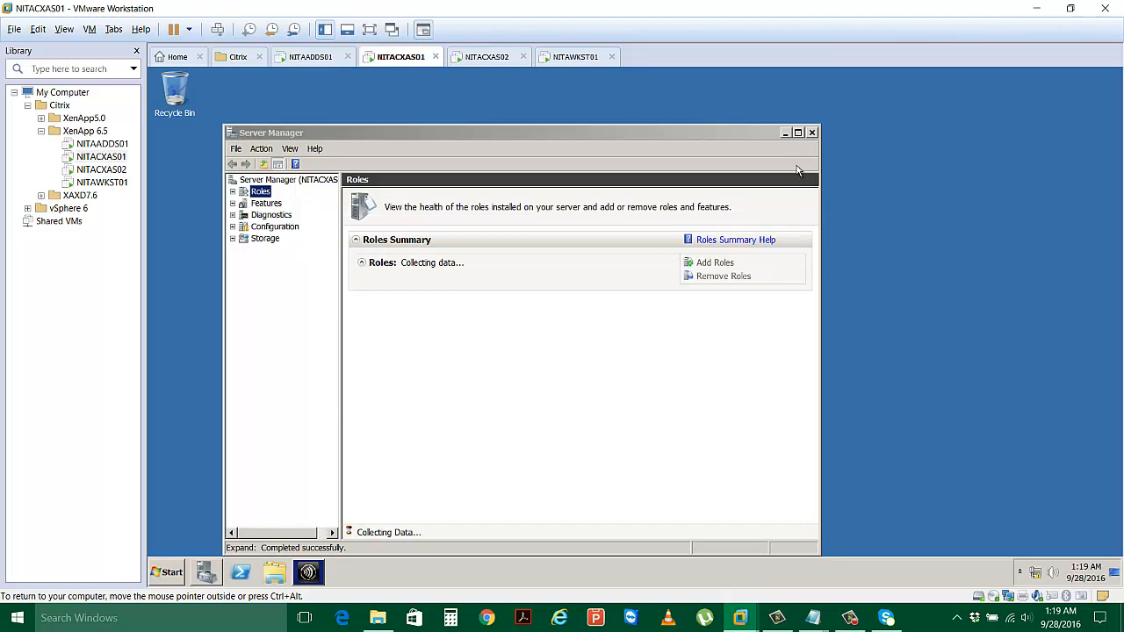
left_click(813, 134)
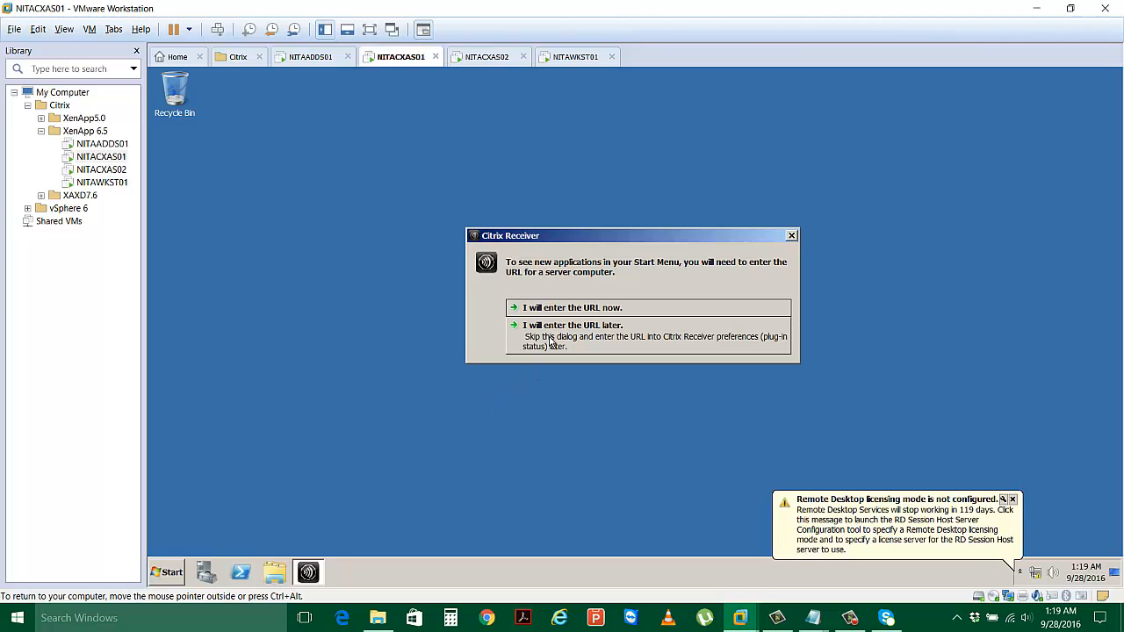
left_click(550, 342)
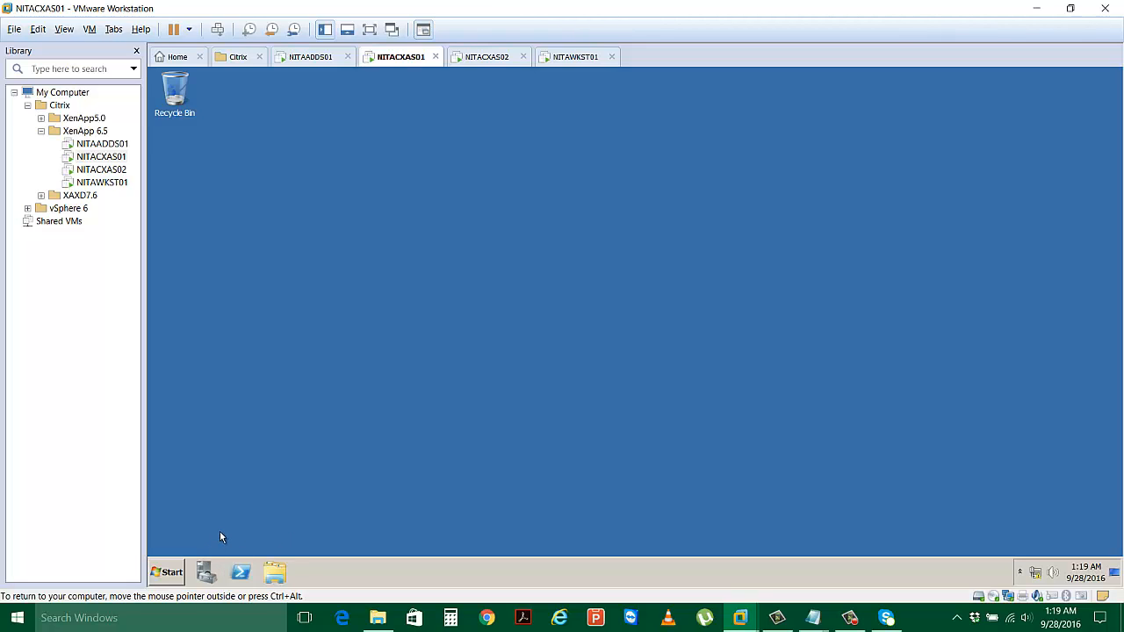
Launch Citrix AppCenter from Citrix > Management Consoles and disable Authenticode signature checking.
left_click(167, 572)
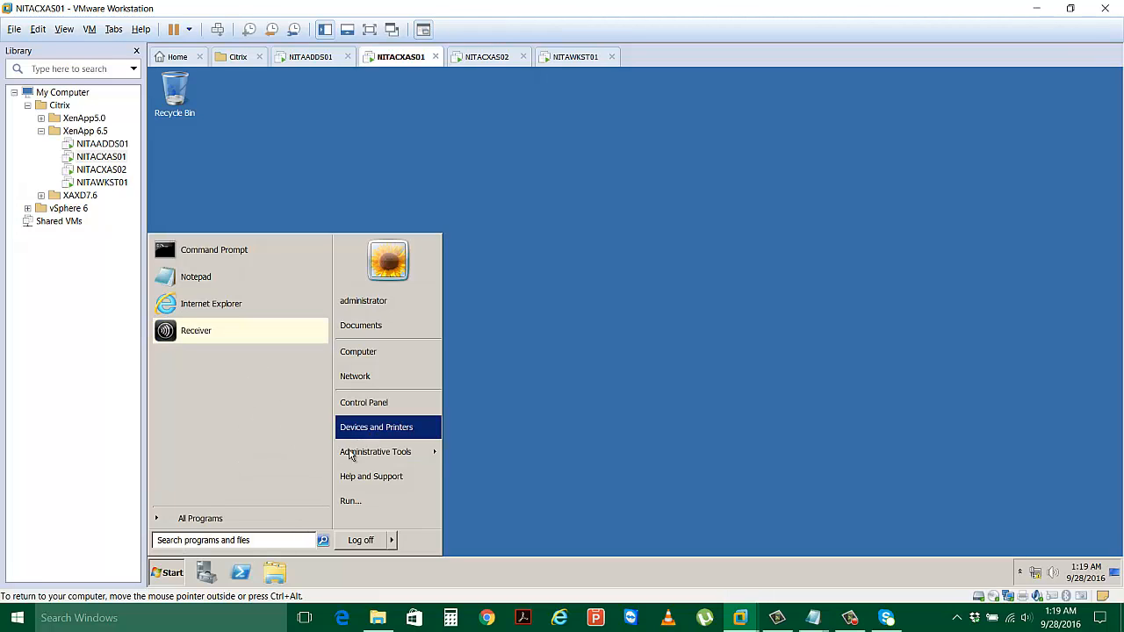
left_click(266, 514)
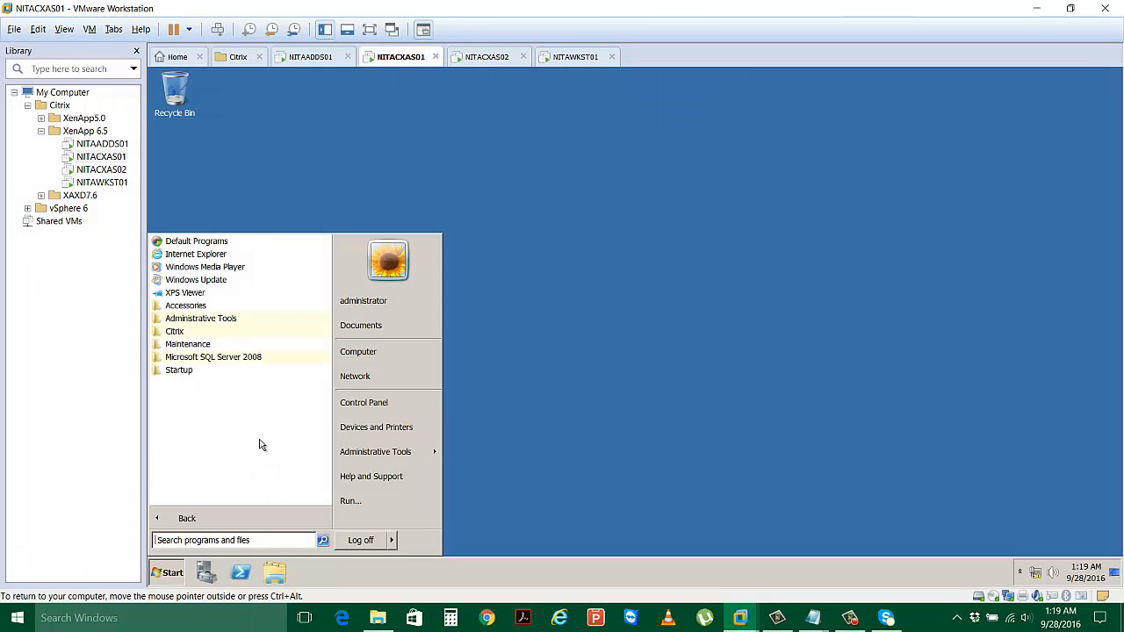
left_click(239, 317)
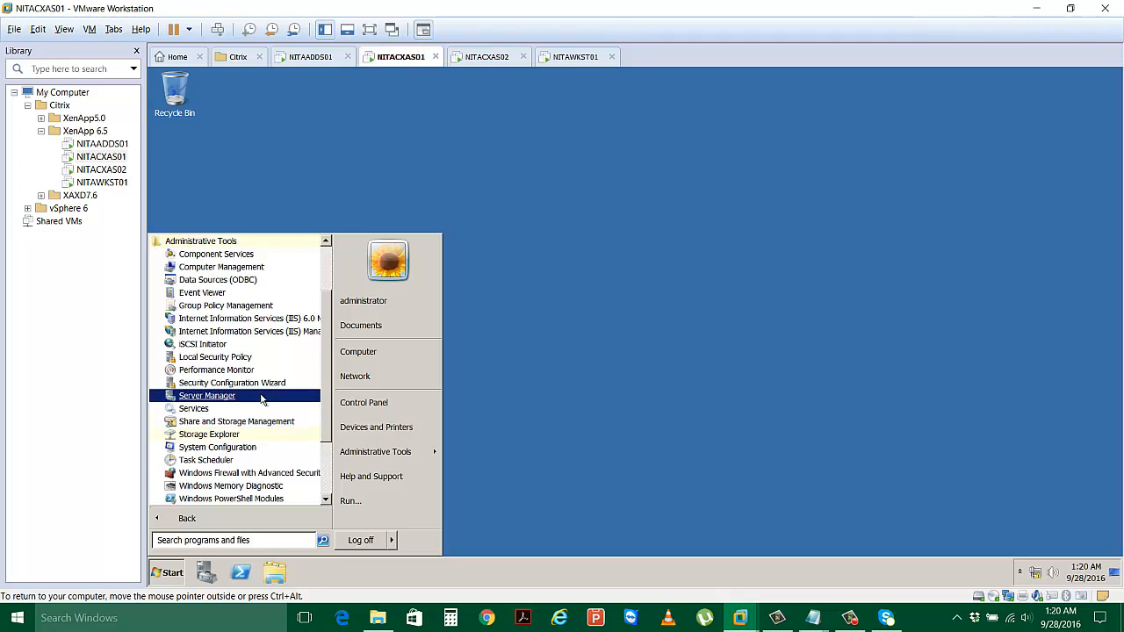
scroll(260, 399, "down", 2)
left_click(244, 435)
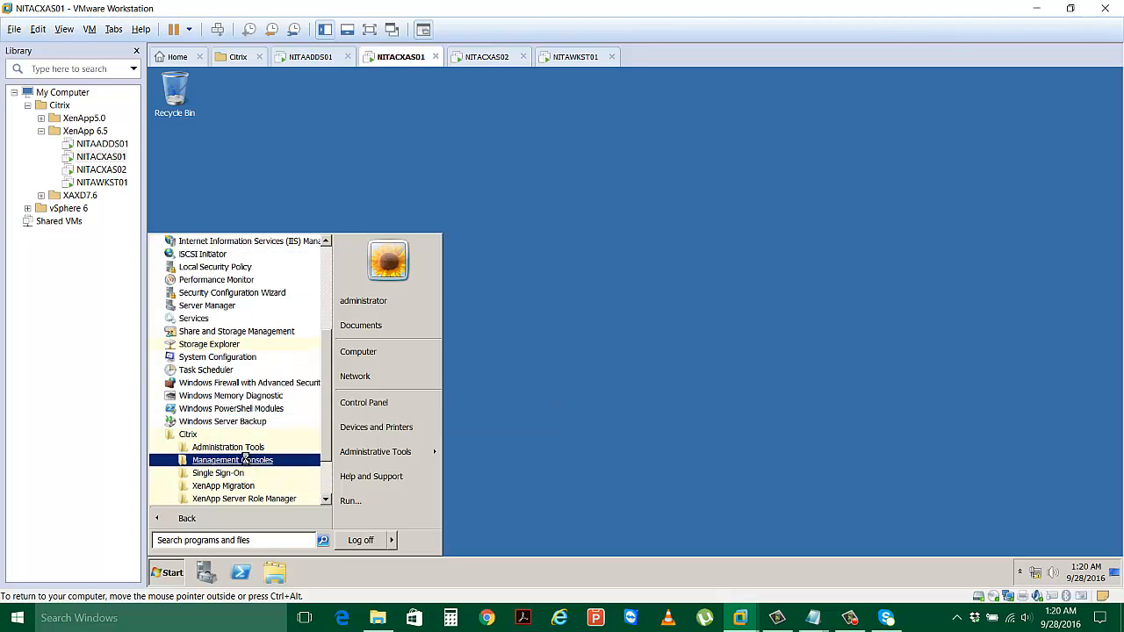
left_click(246, 461)
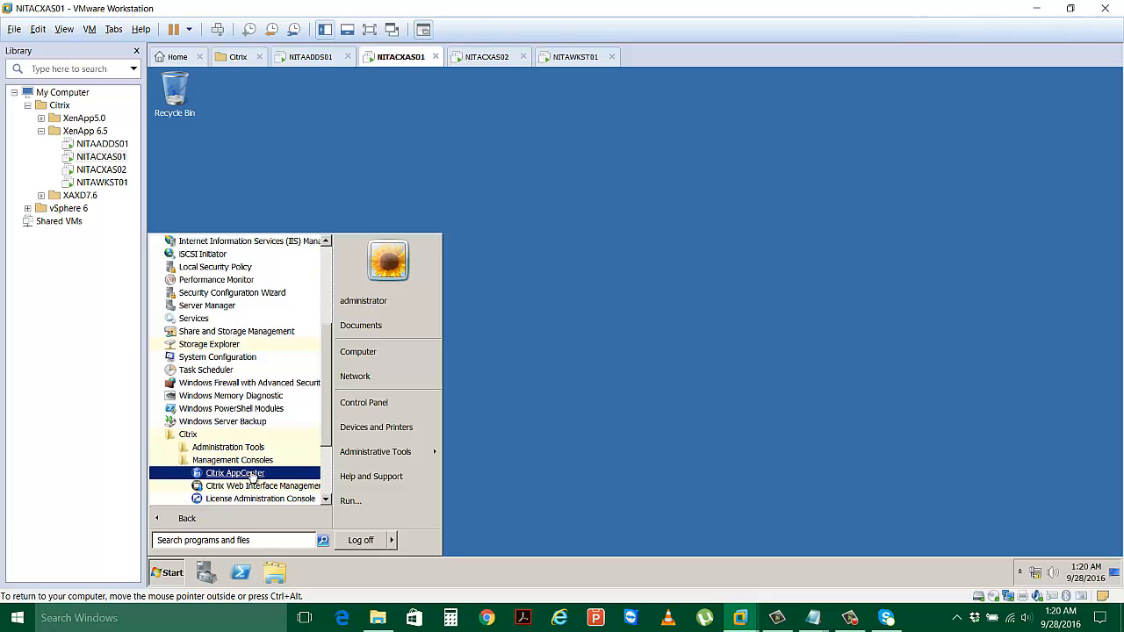
left_click(251, 473)
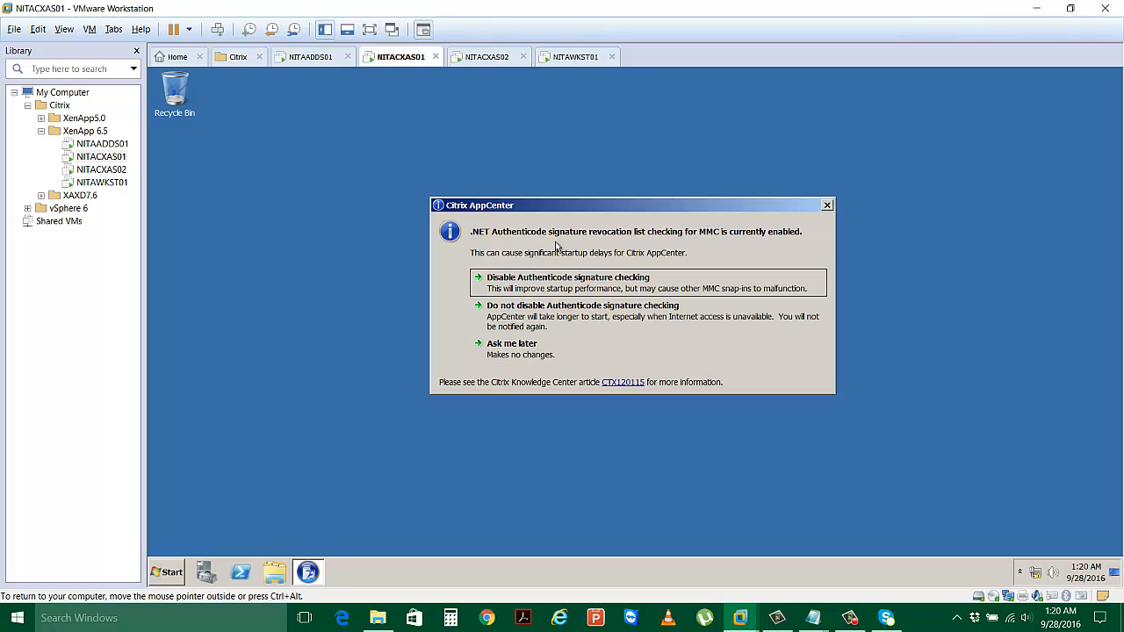
left_click(553, 292)
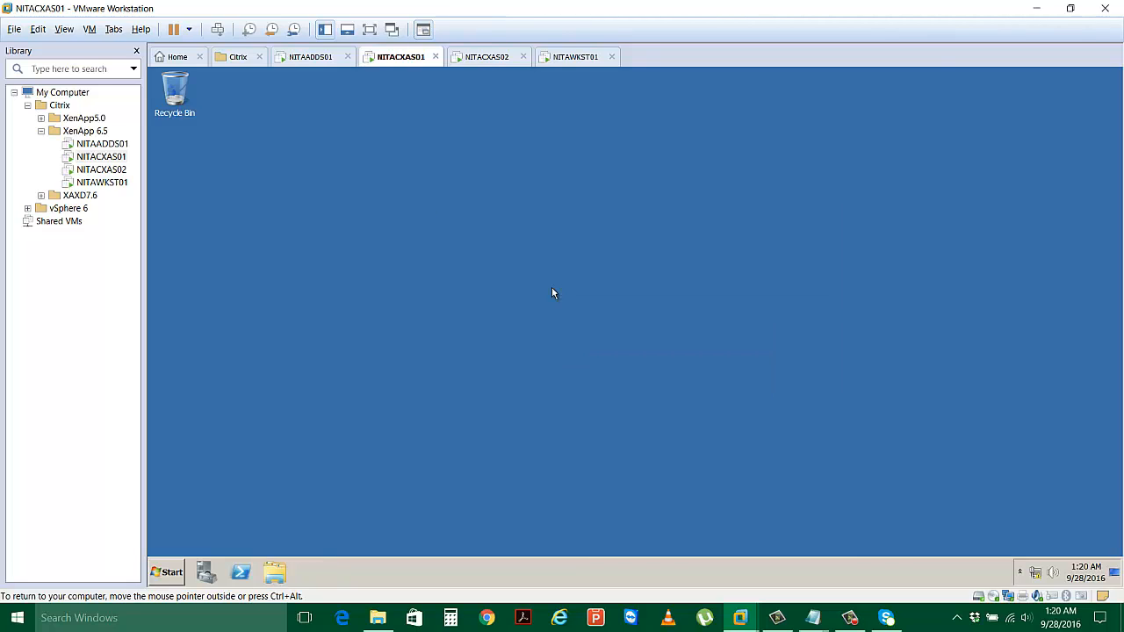
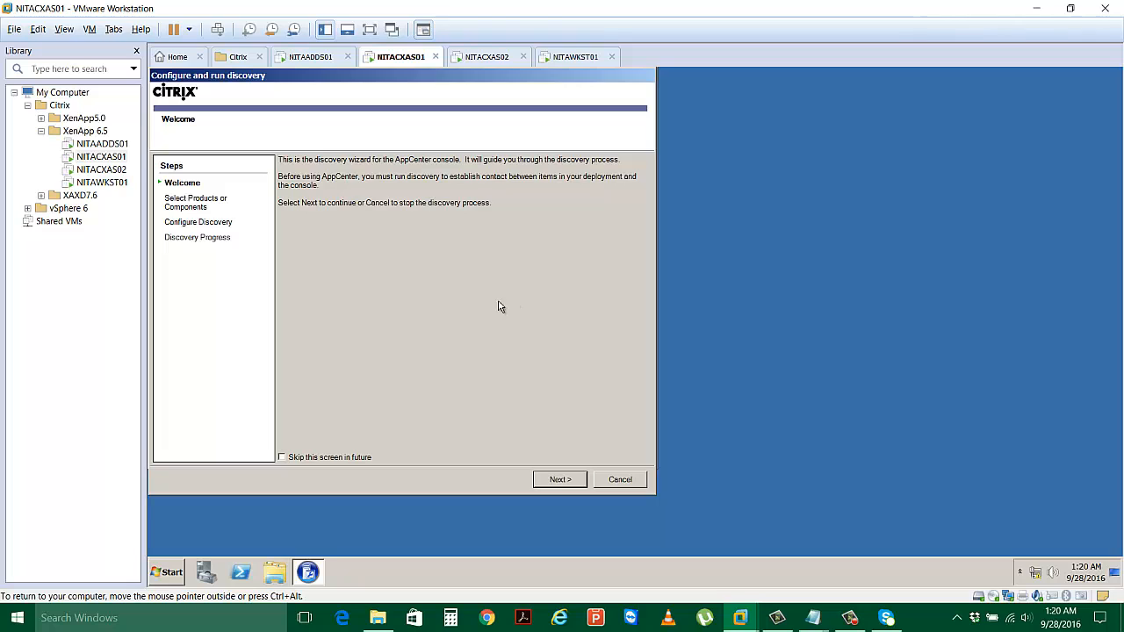
Add the local computer NITACXAS01 to the discovery wizard and run discovery to completion.
left_click(559, 480)
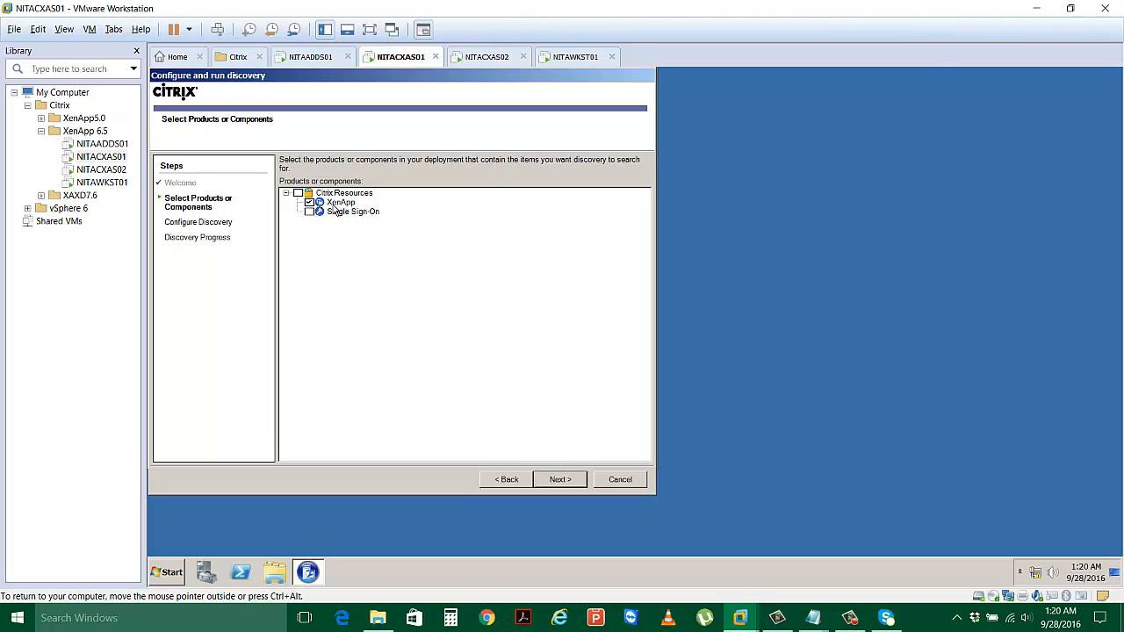
left_click(562, 480)
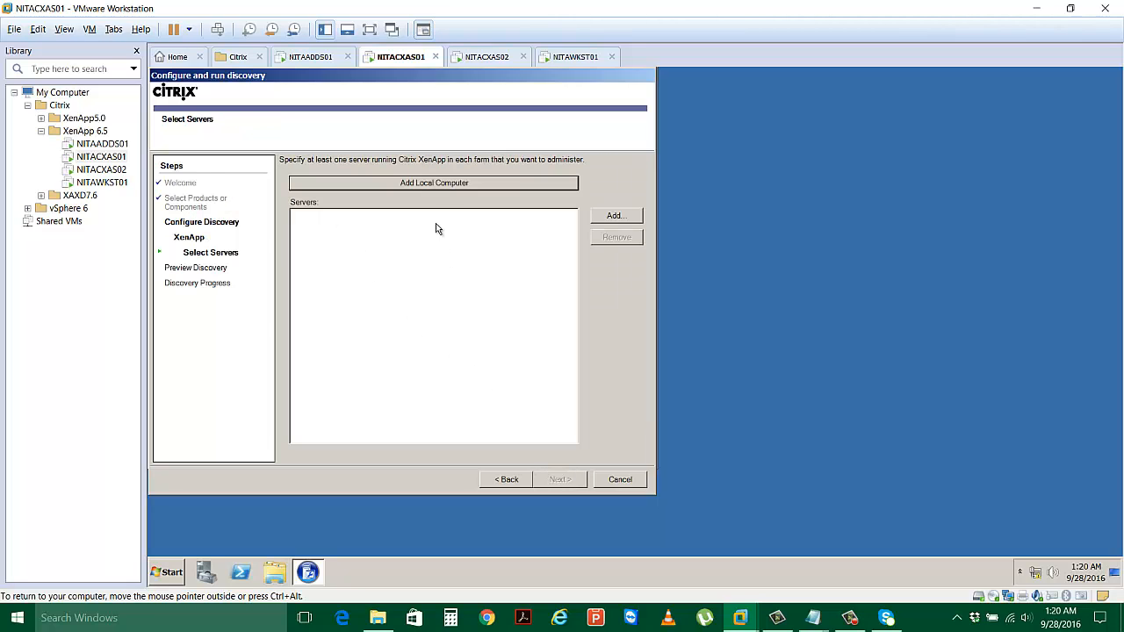
left_click(430, 182)
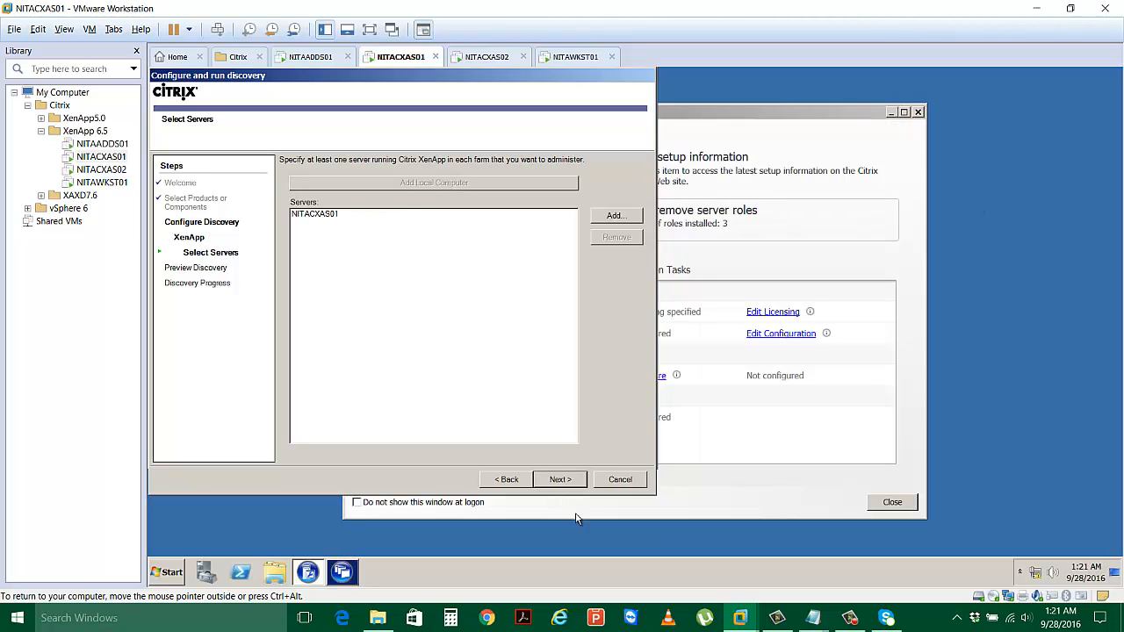
left_click(560, 480)
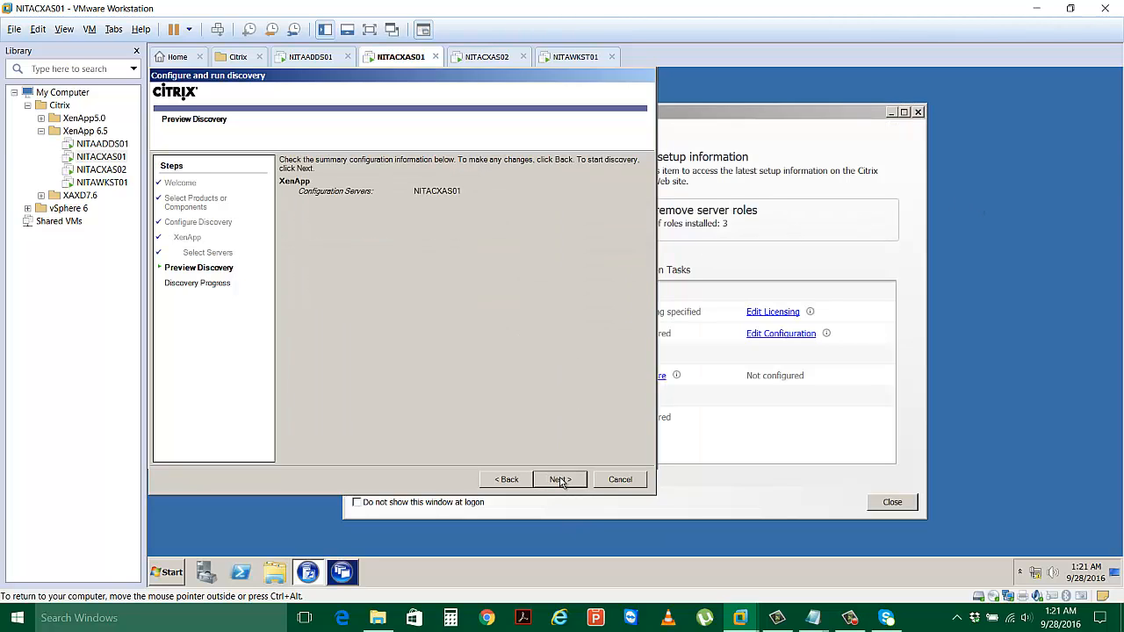
left_click(560, 480)
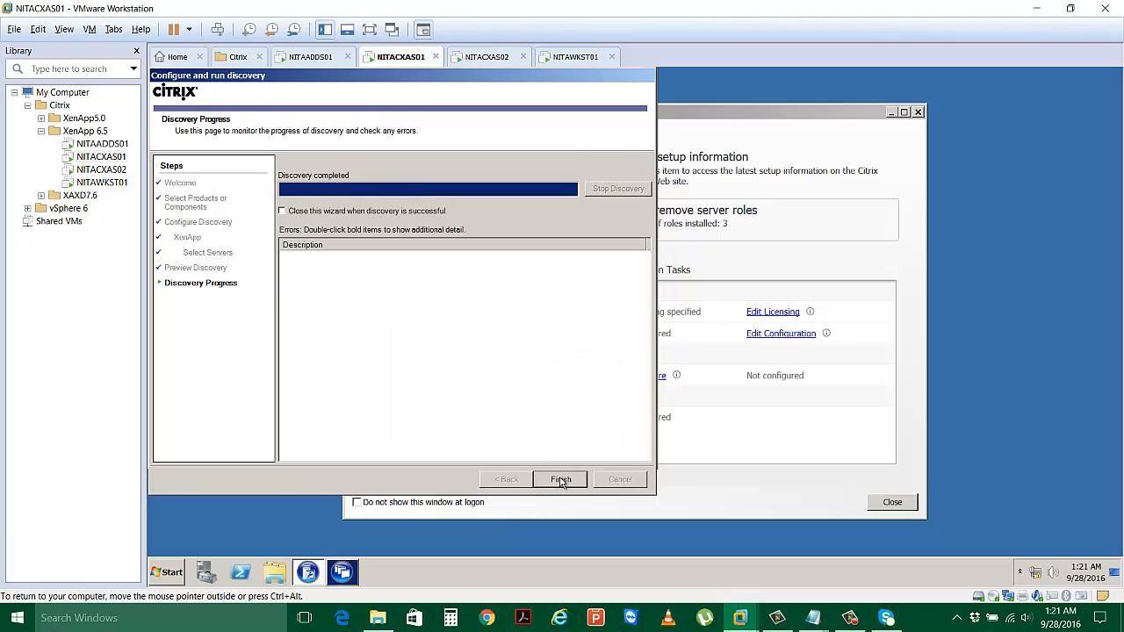
left_click(560, 479)
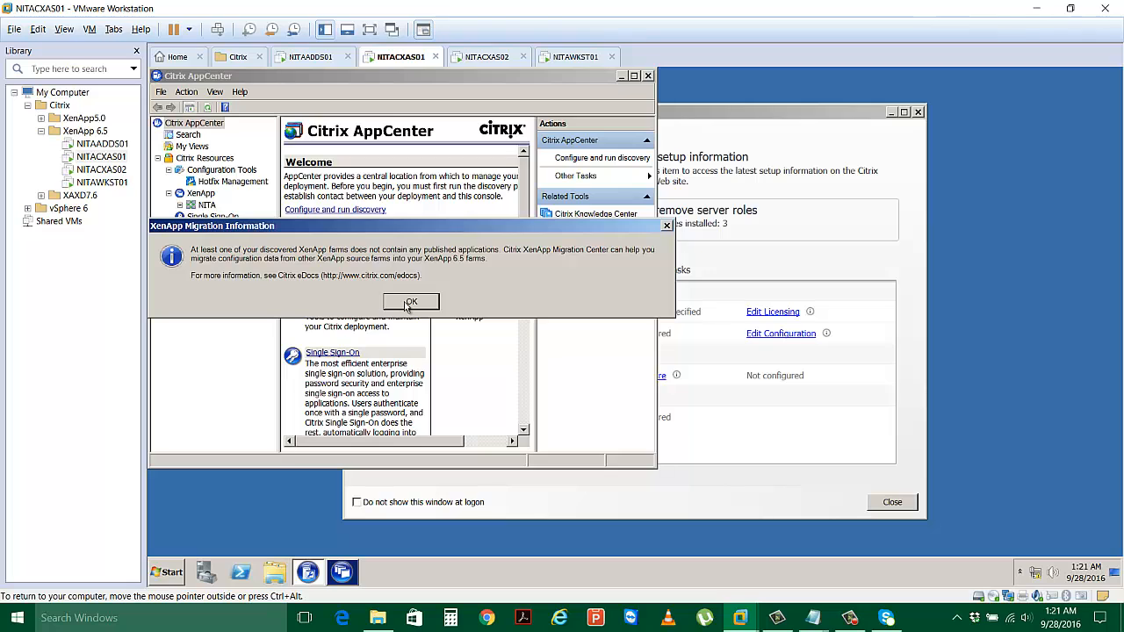
Dismiss the migration notice, maximize AppCenter, and browse the NITA farm's Administrators and empty Applications nodes.
left_click(409, 302)
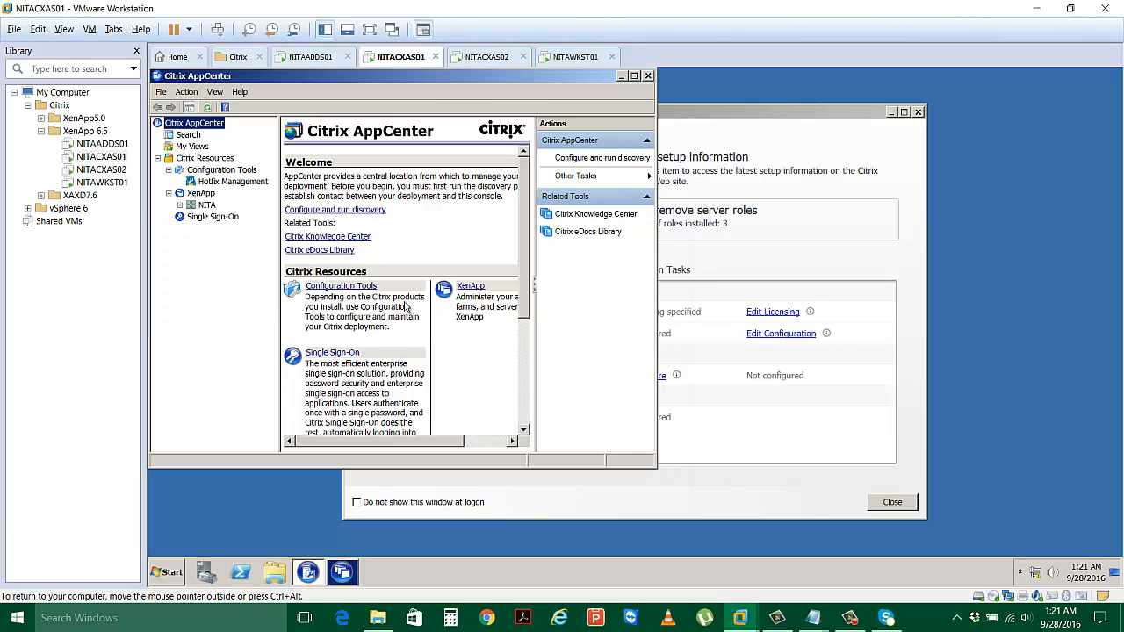
left_click(695, 116)
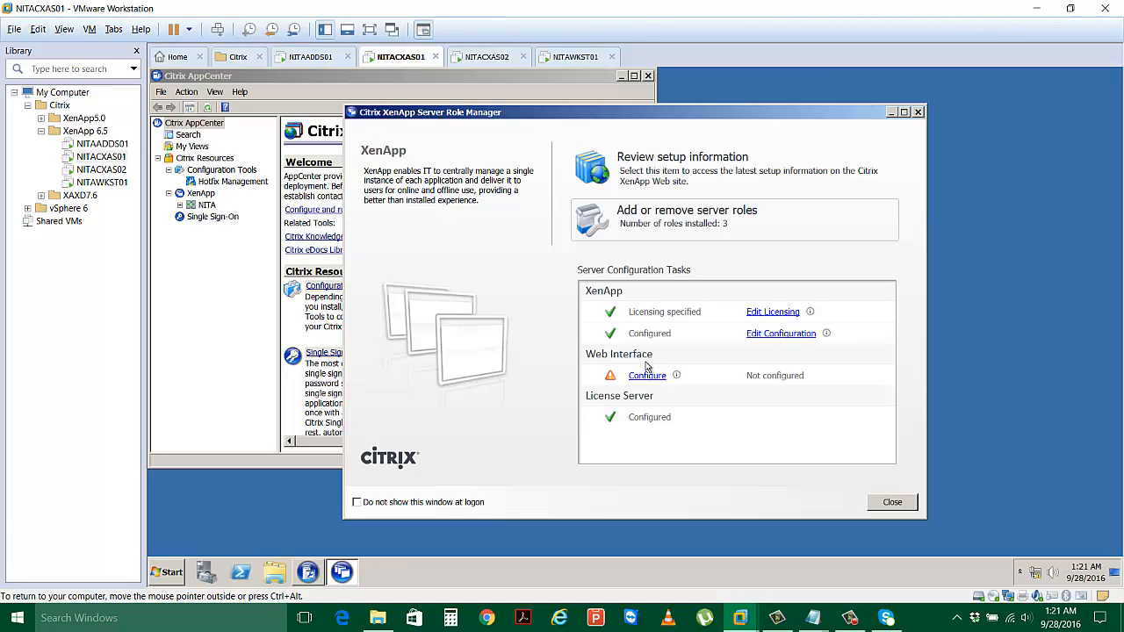
double_click(511, 79)
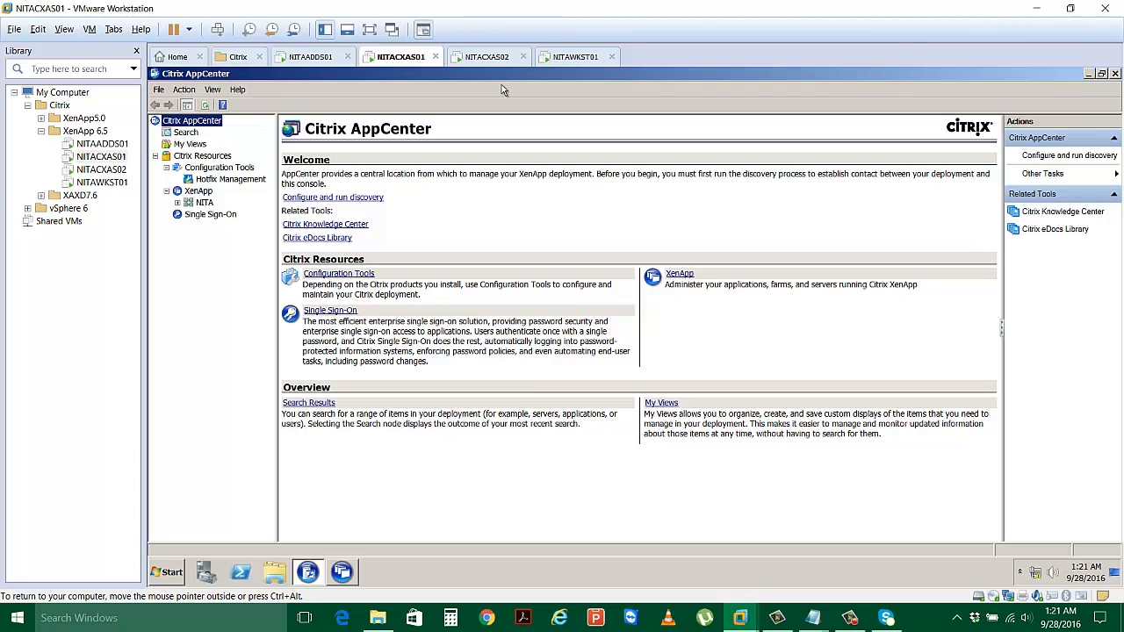
left_click(178, 203)
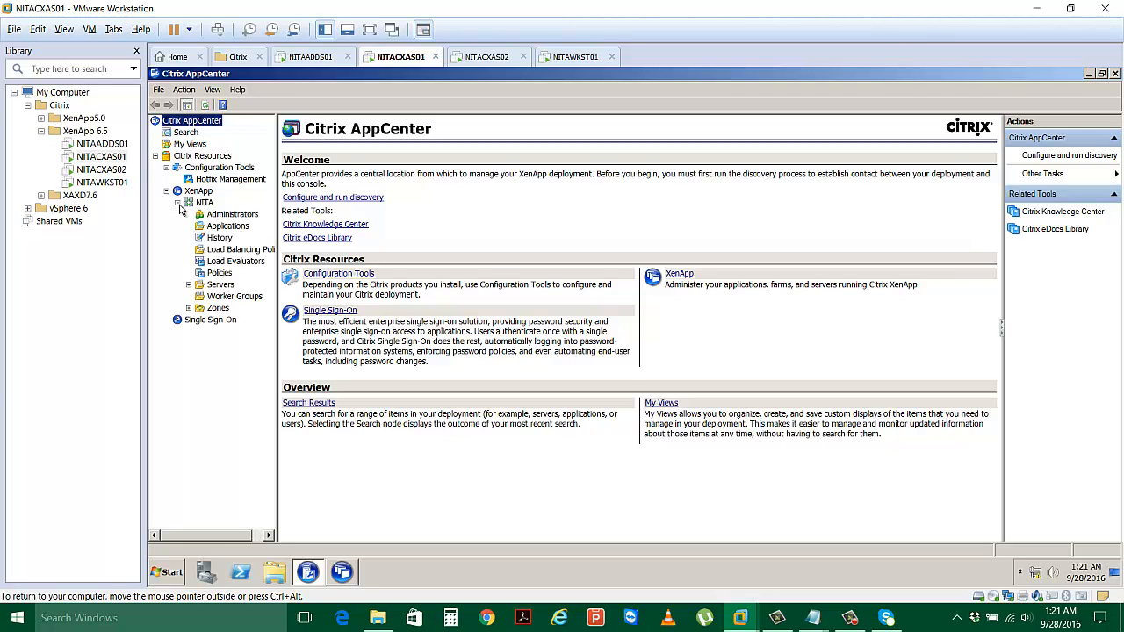
left_click(238, 220)
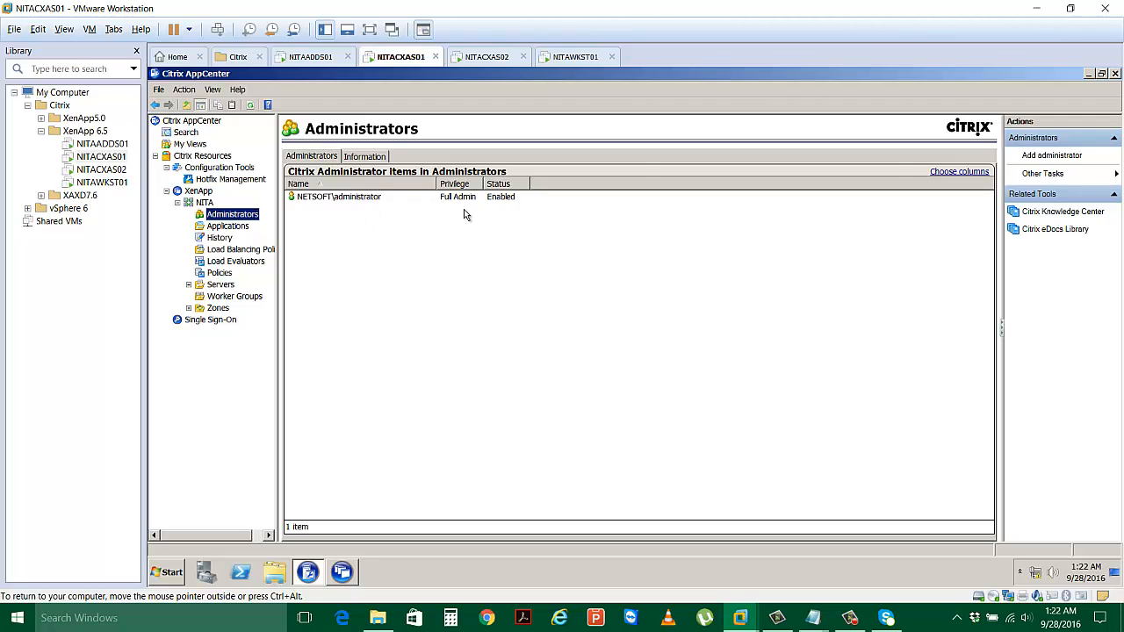
left_click(235, 228)
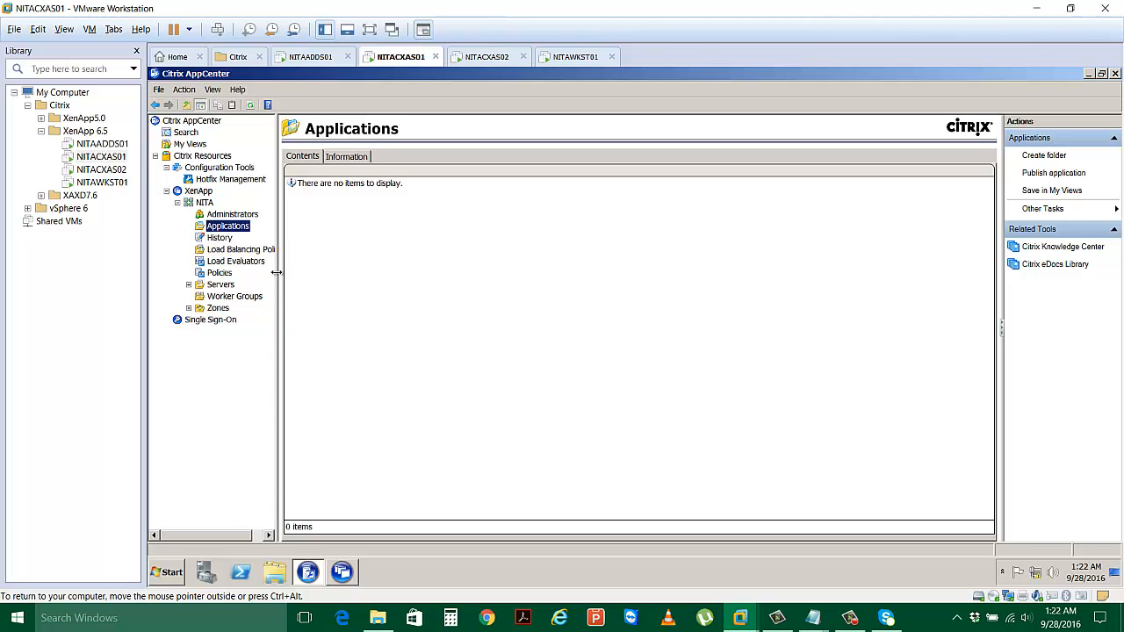
left_click_drag(276, 272, 312, 278)
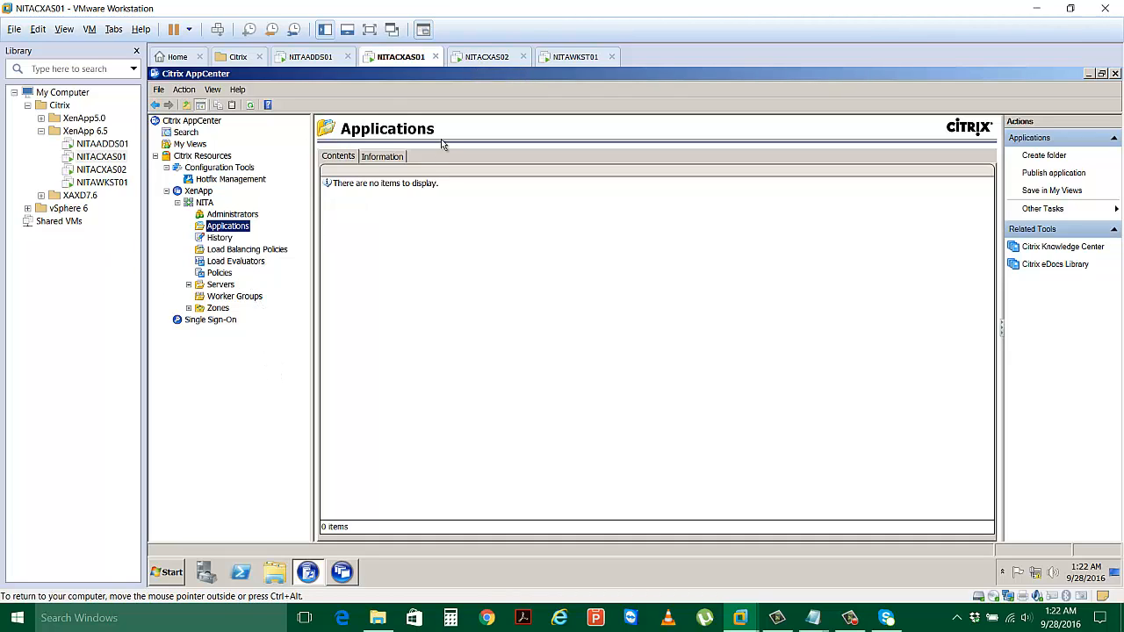
On NITACXAS02, enter license server NITACXAS01.Netsoft.Edu and test the connection successfully.
left_click(485, 57)
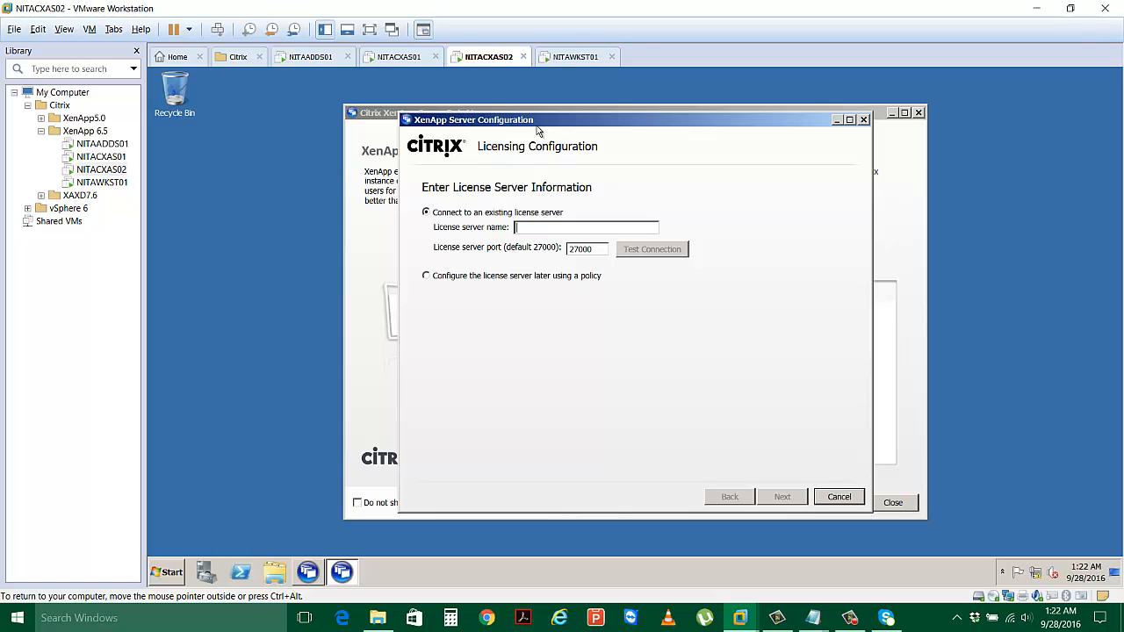
left_click_drag(537, 125, 497, 137)
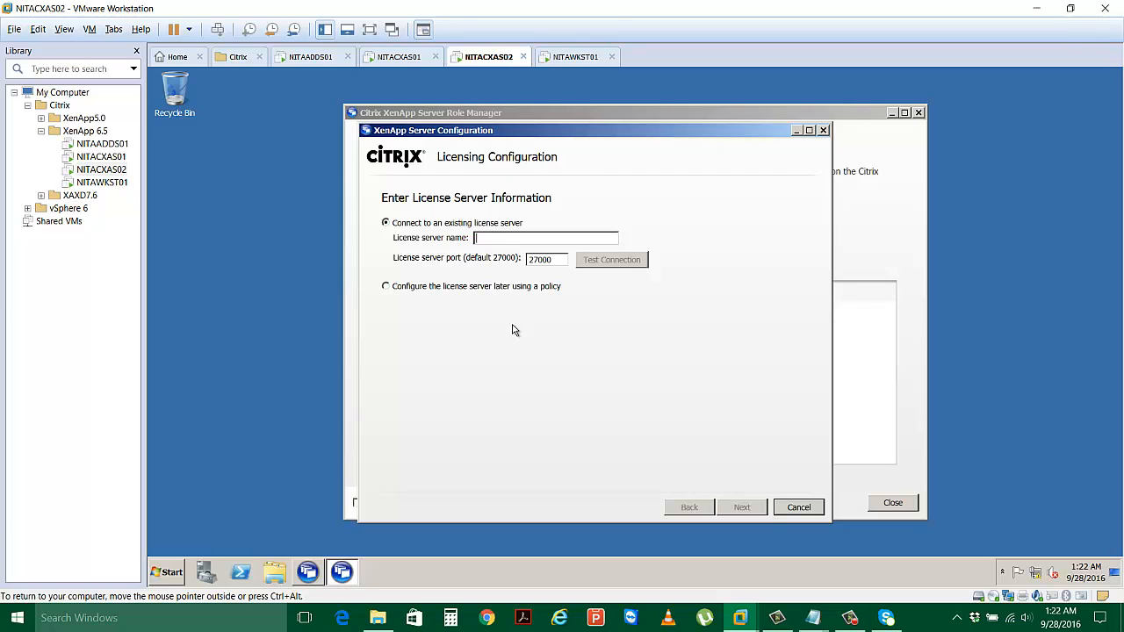
type("NITA")
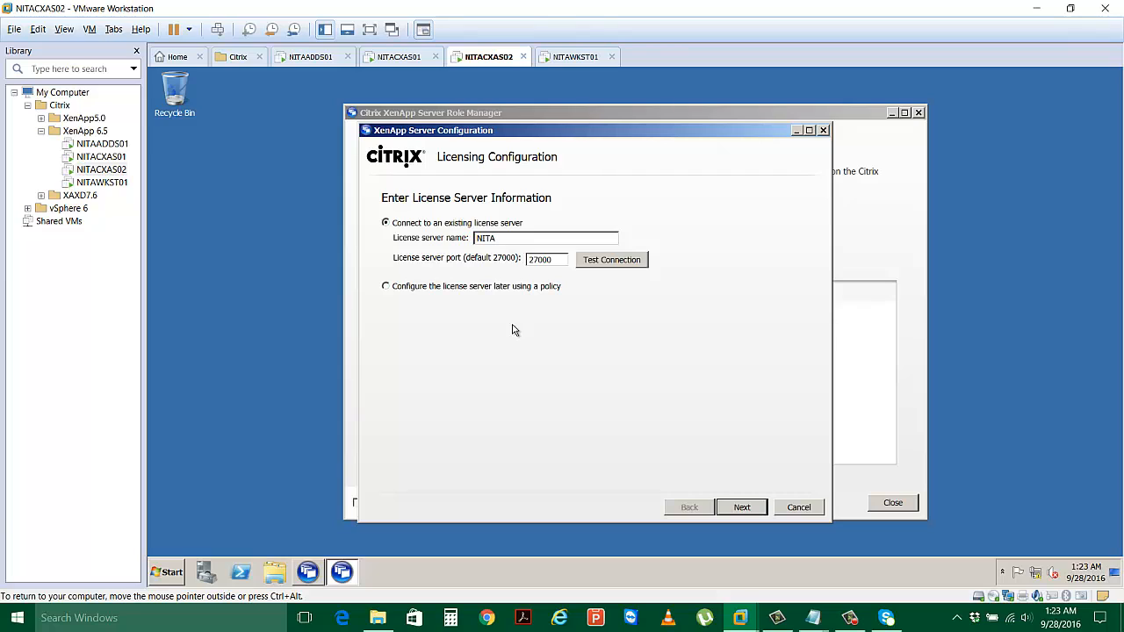
type("CXAS01")
type(".Netsoft.Edu")
left_click(620, 260)
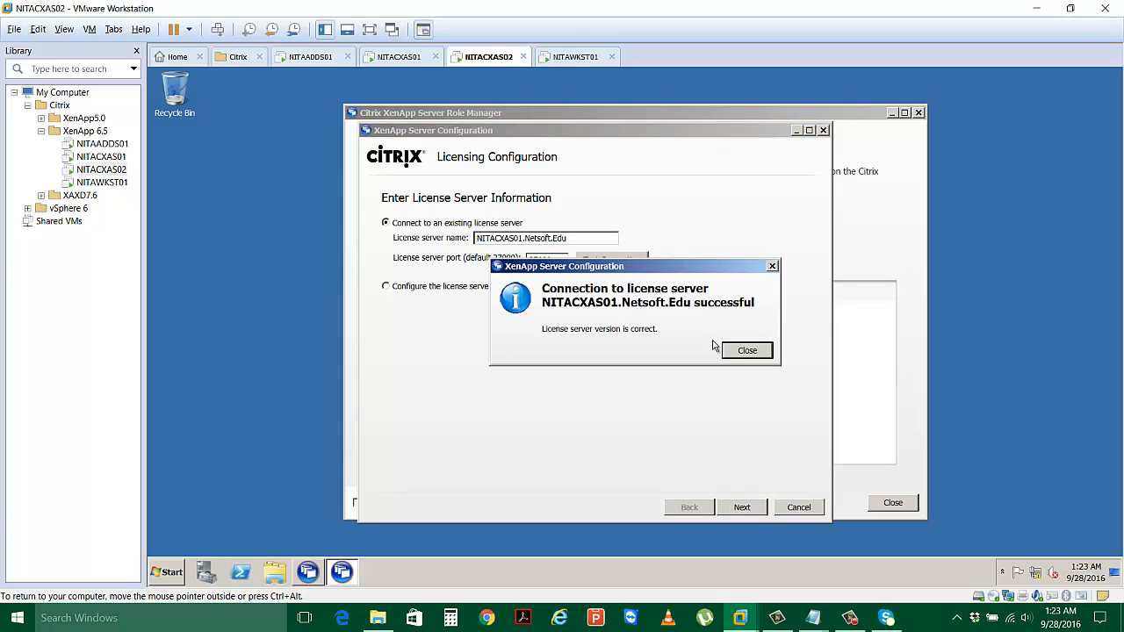
left_click(742, 351)
Apply the XenApp licensing model despite the no-licenses warnings, then return to NITACXAS01.
left_click(751, 511)
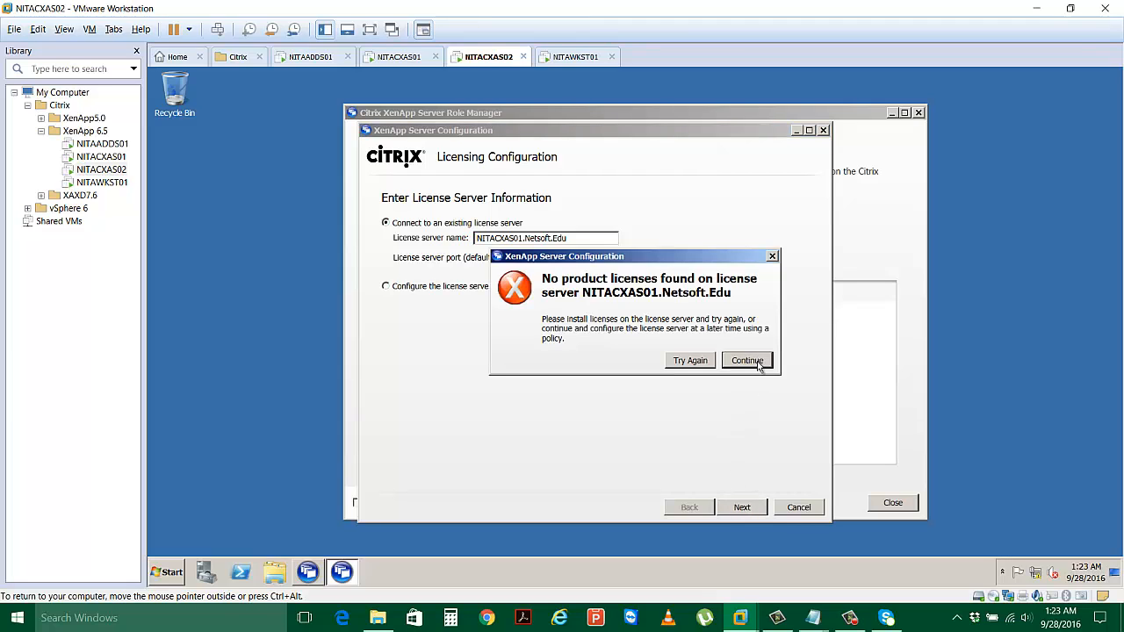
left_click(759, 366)
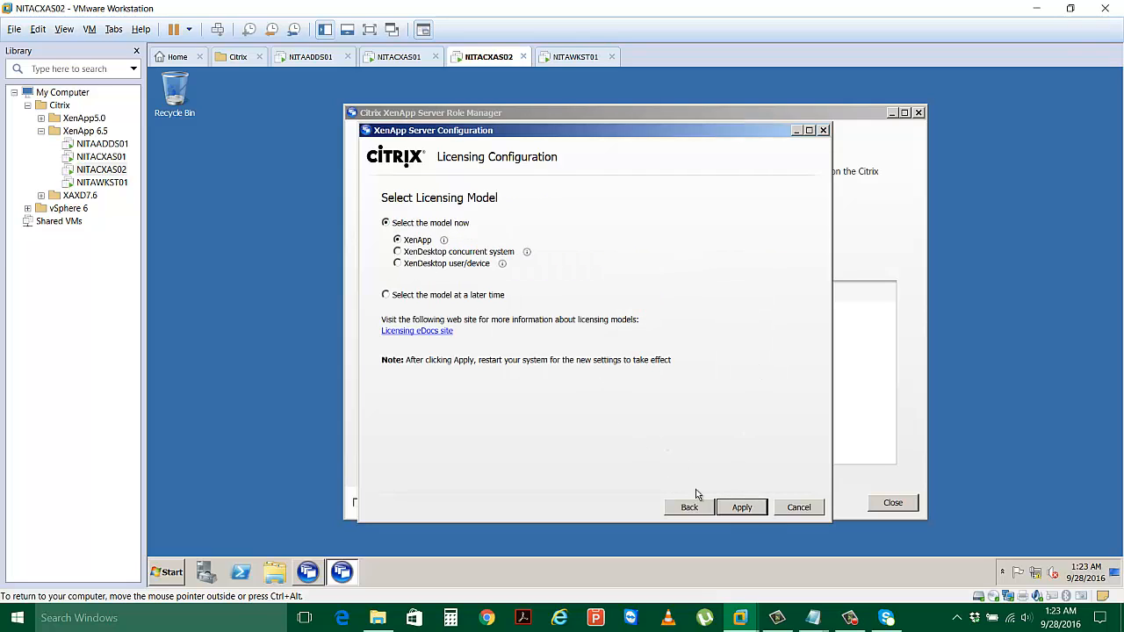
left_click(742, 508)
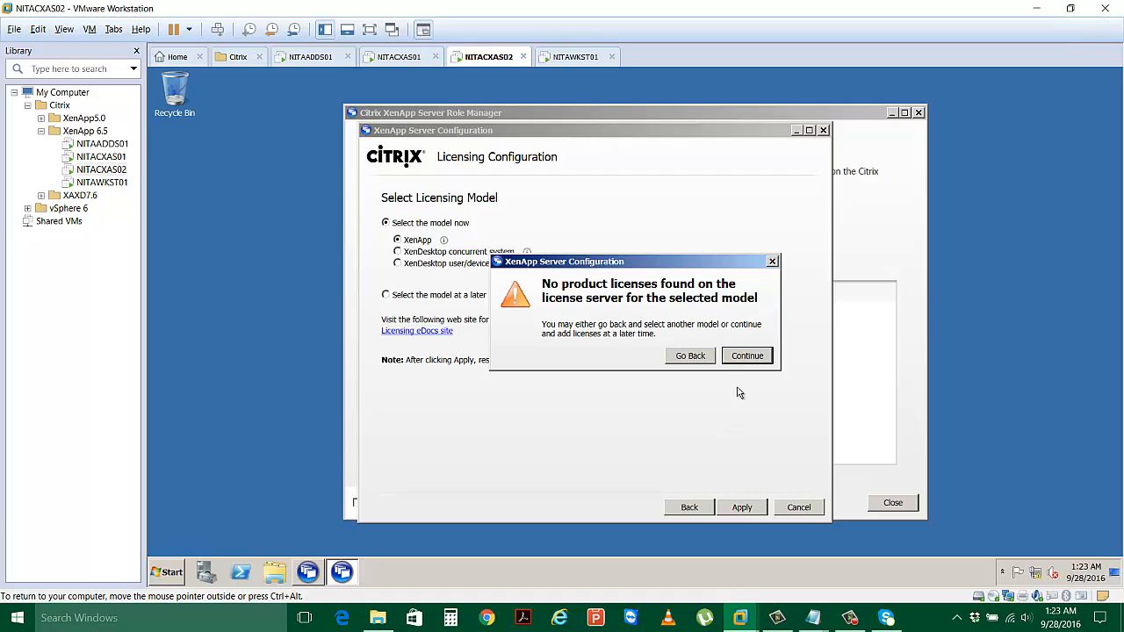
left_click(748, 356)
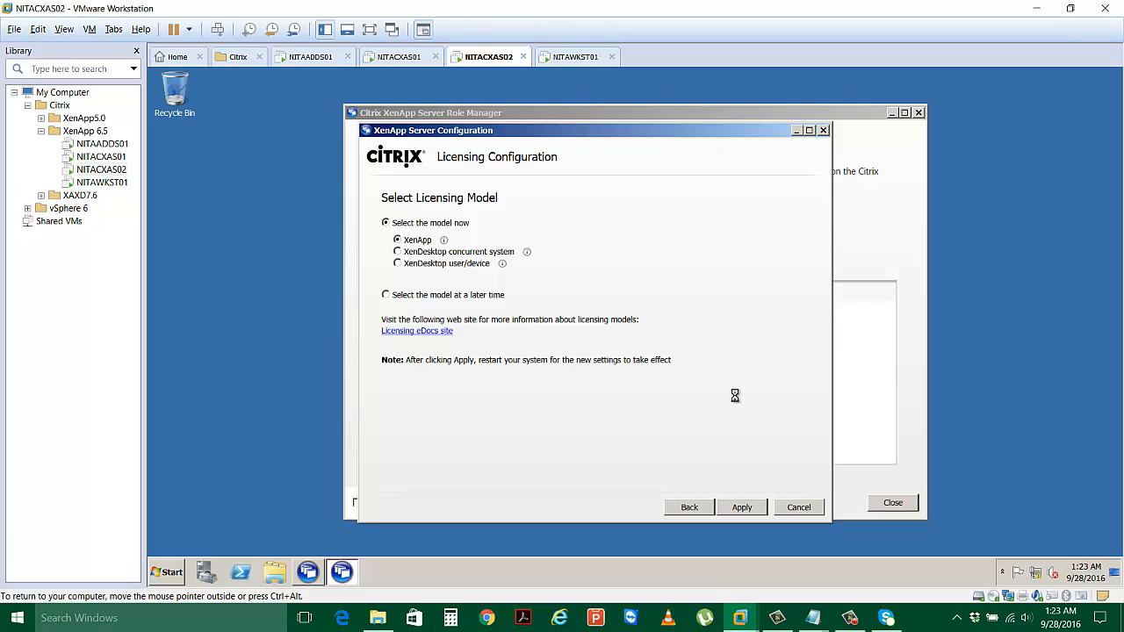
left_click(398, 57)
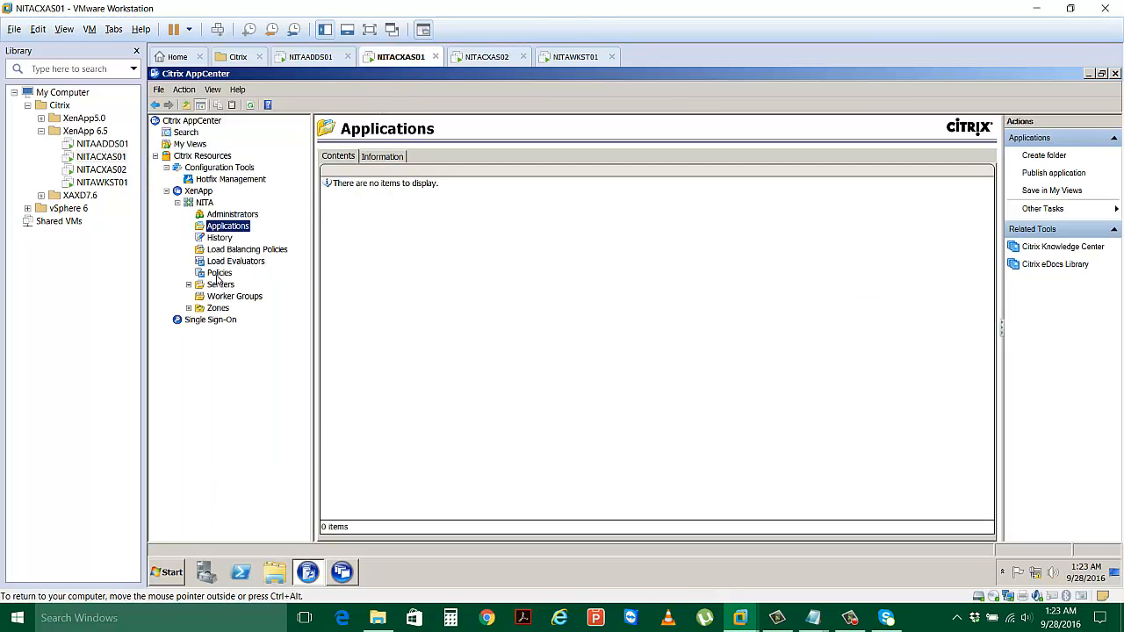
Expand Servers and Zones to confirm NITACXAS01 in the NITA farm, then view its Administrators.
left_click(188, 285)
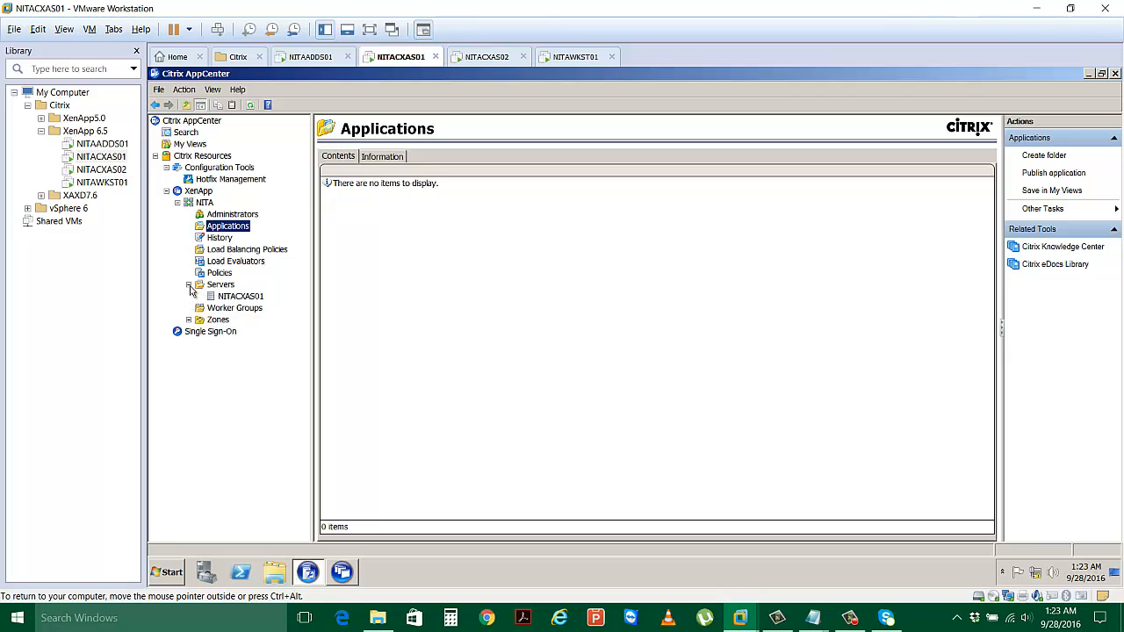
left_click(239, 296)
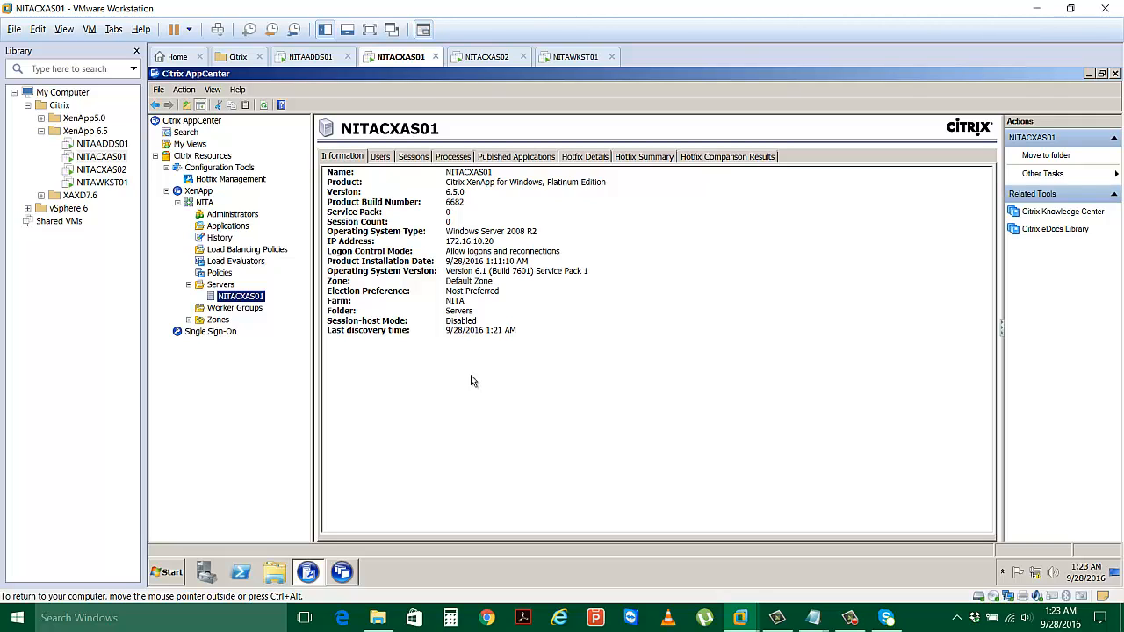
left_click(188, 319)
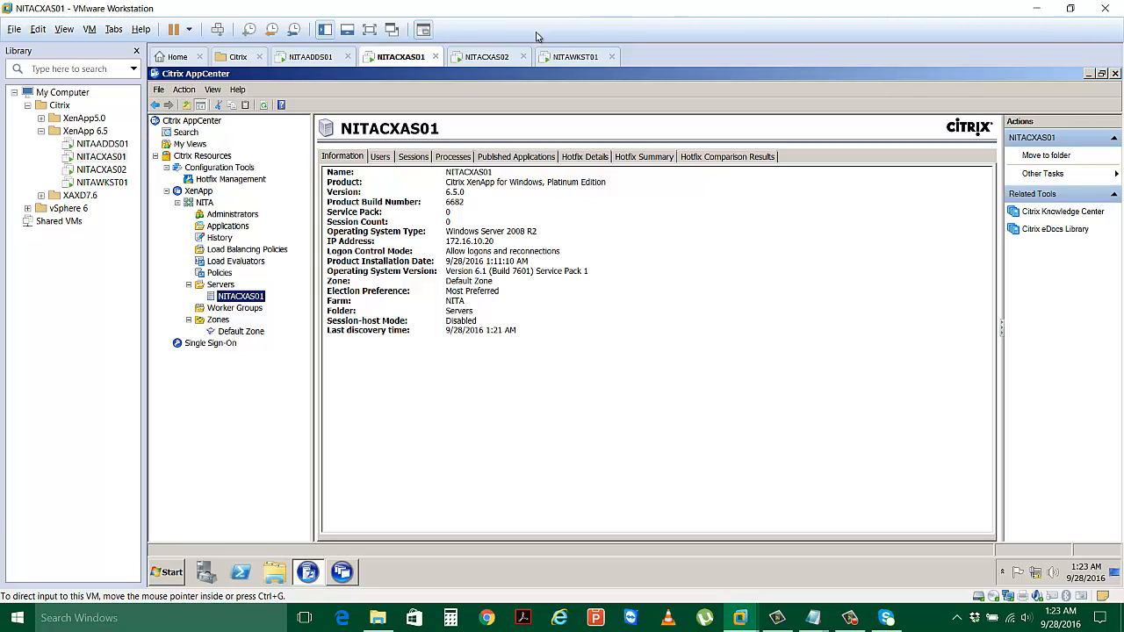
left_click(489, 58)
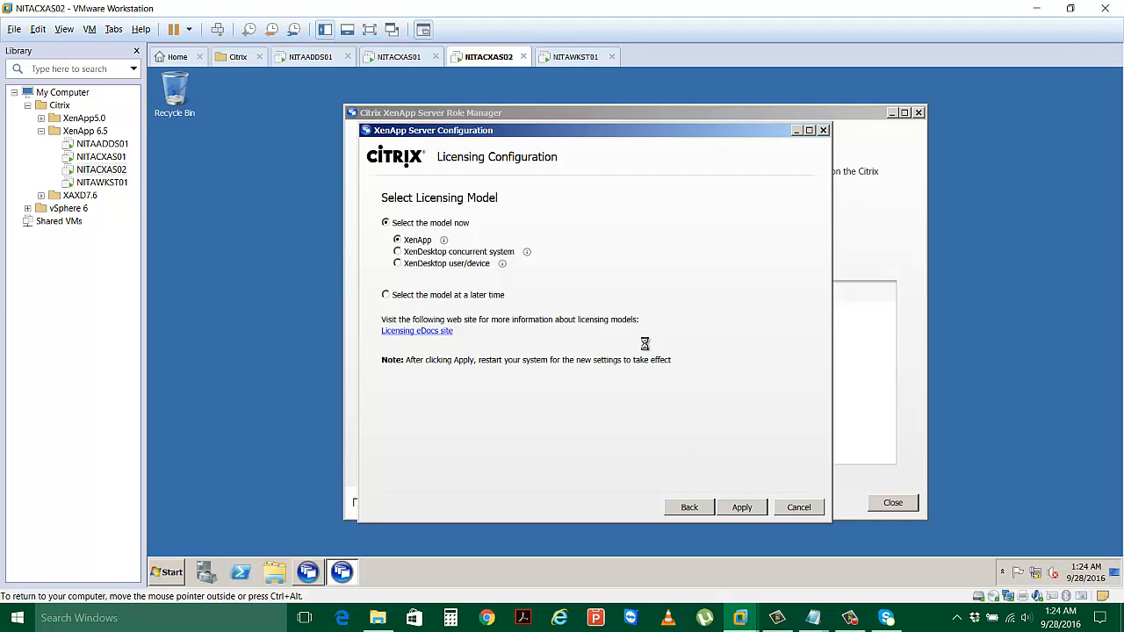
left_click(394, 58)
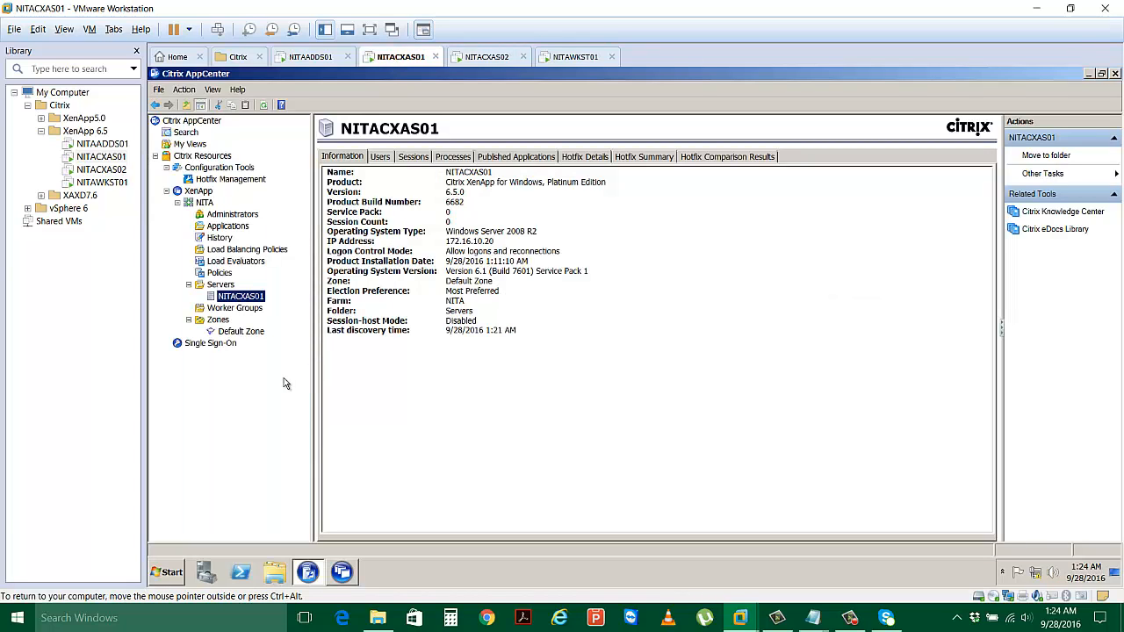
left_click(241, 217)
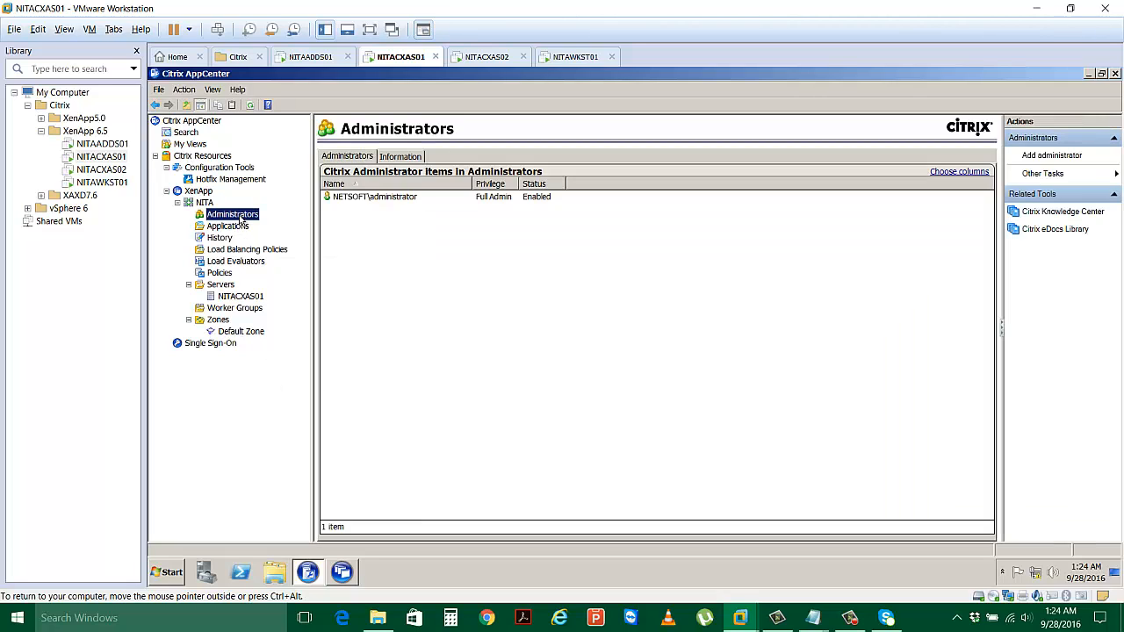
Log on to NITAADDS01 as Administrator and stop Initial Configuration Tasks from showing at logon.
left_click(303, 57)
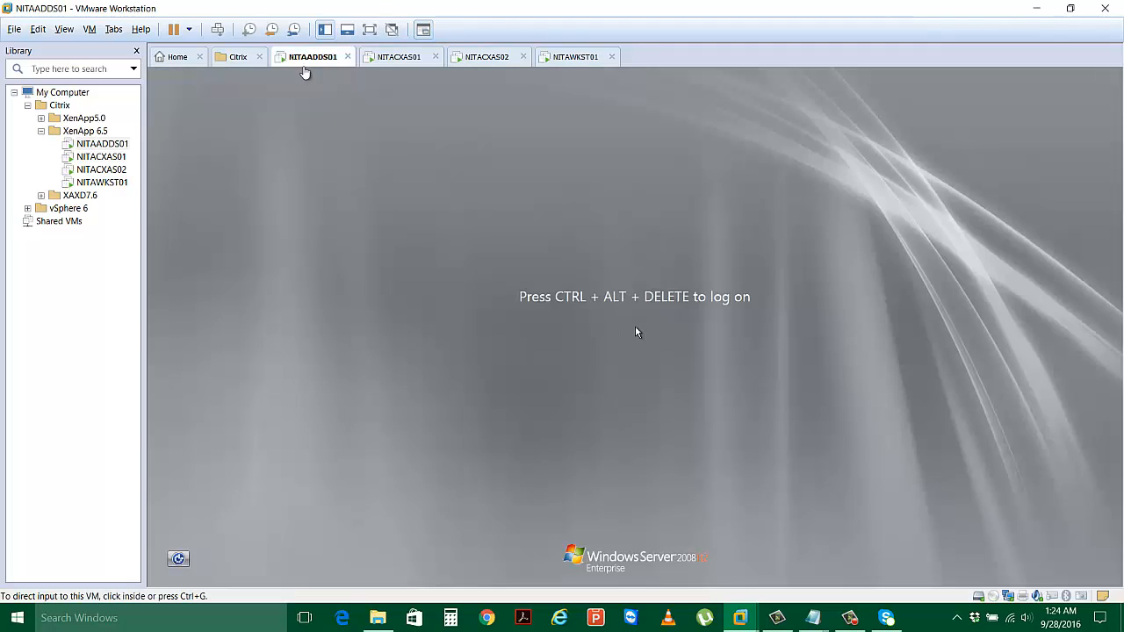
left_click(220, 31)
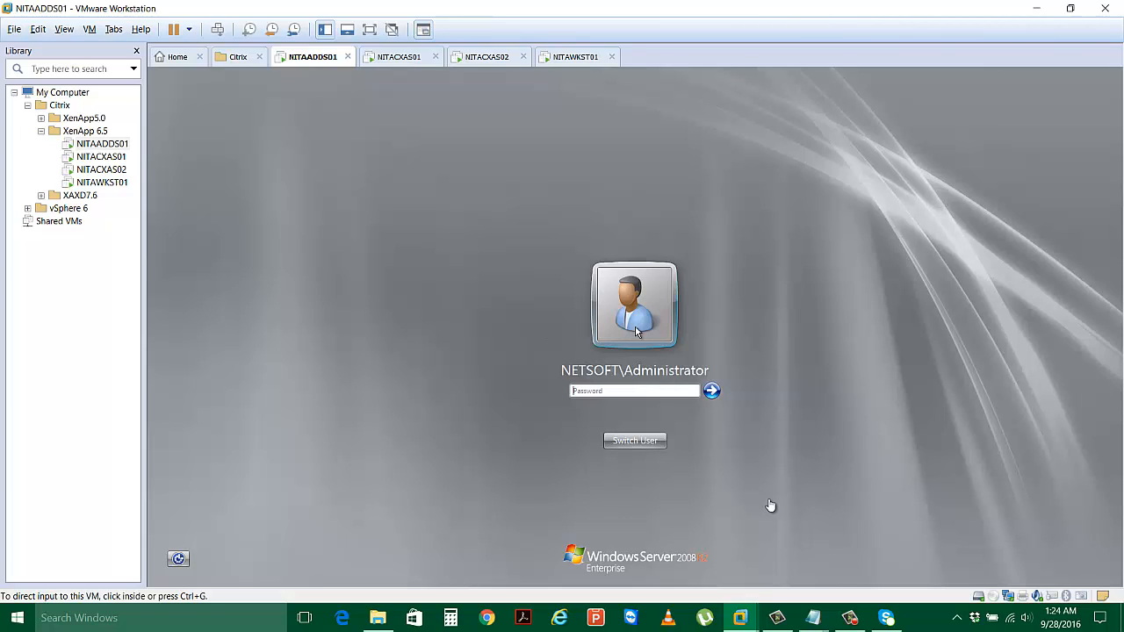
left_click(664, 389)
left_click(661, 389)
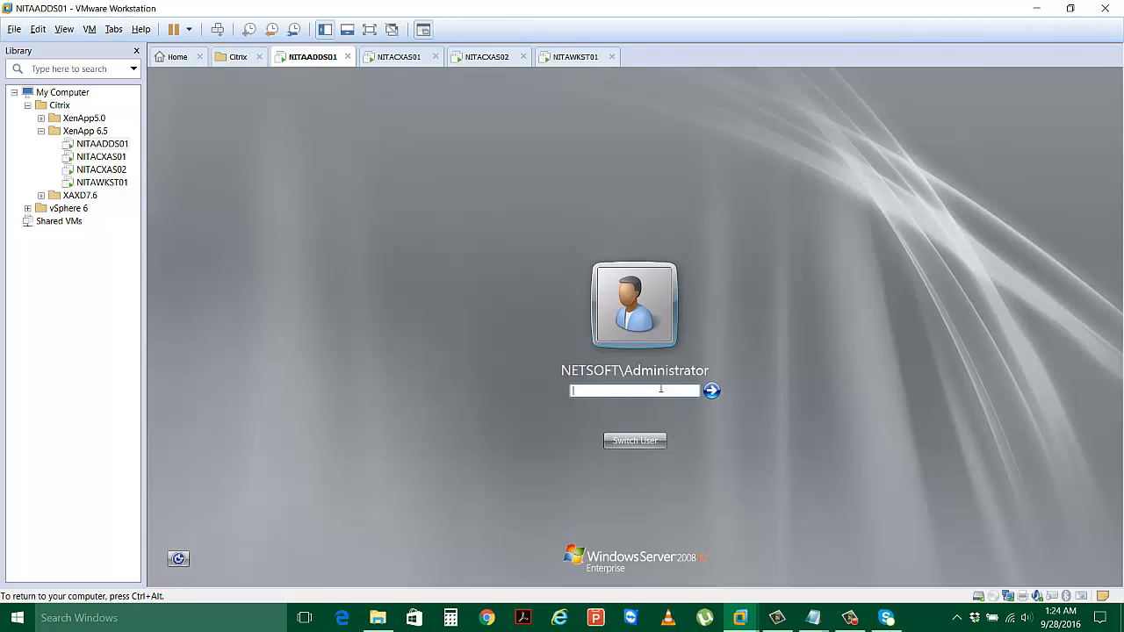
type("•••••••")
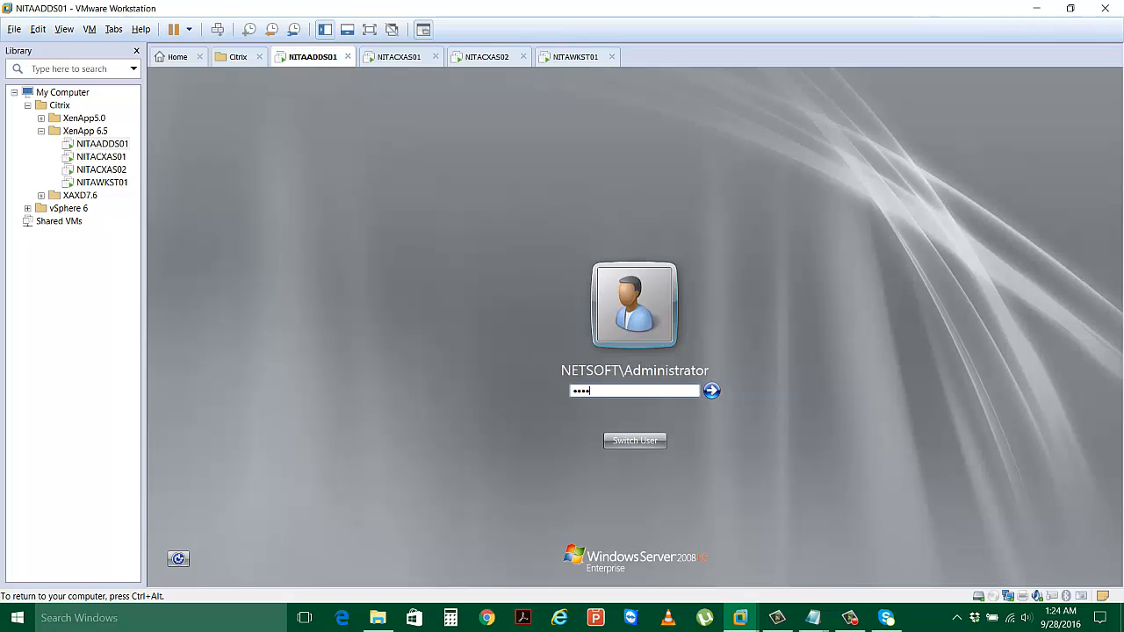
key("Return")
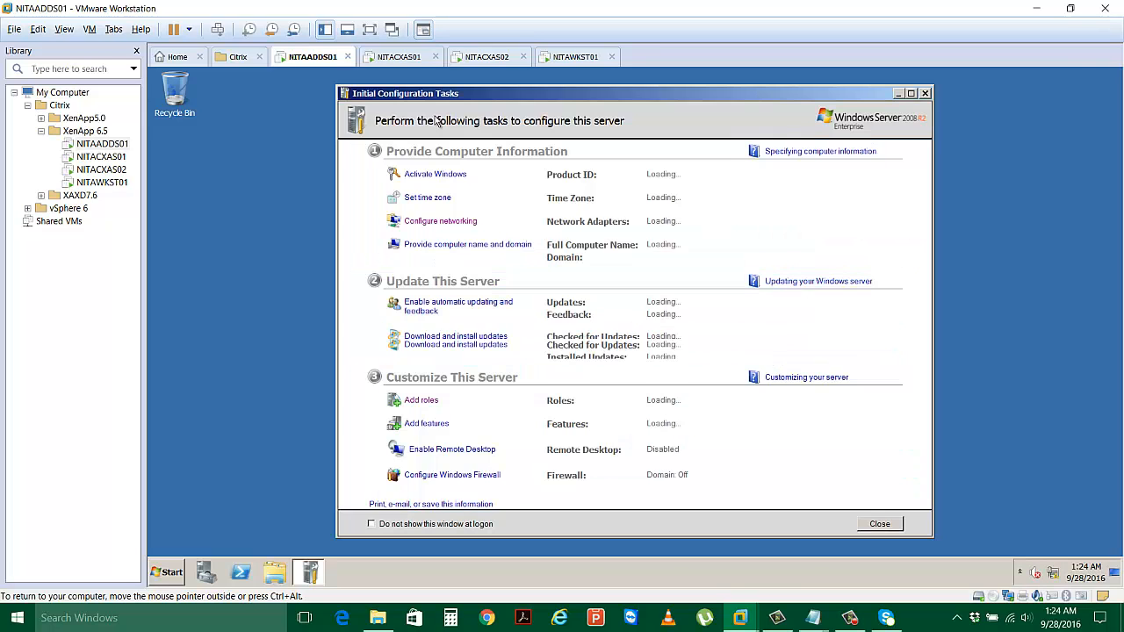
left_click(457, 525)
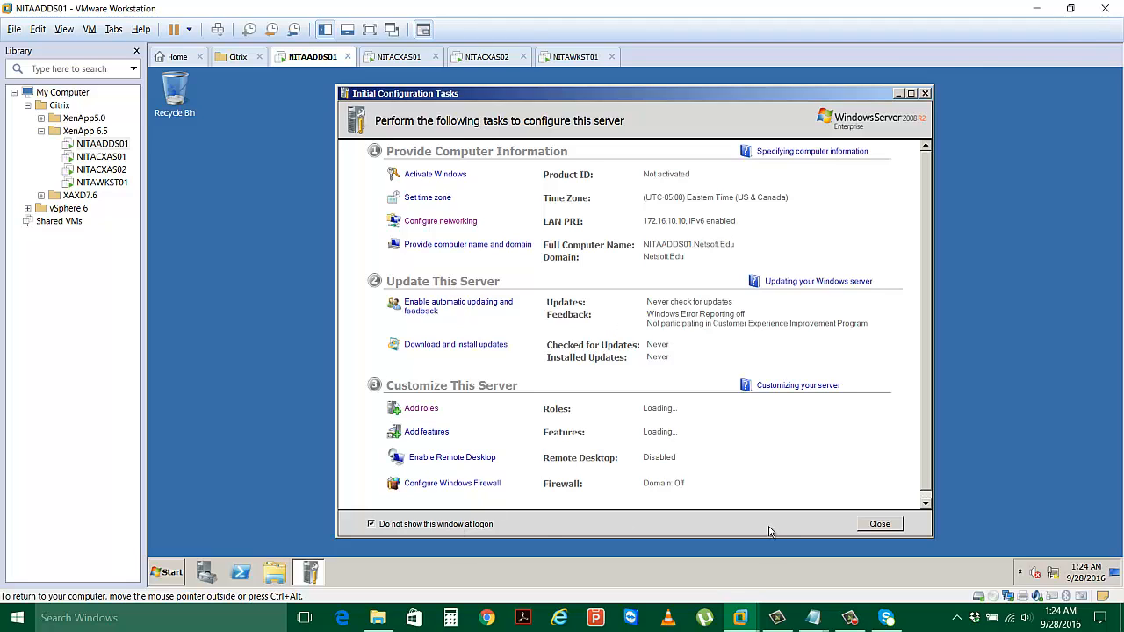
left_click(879, 524)
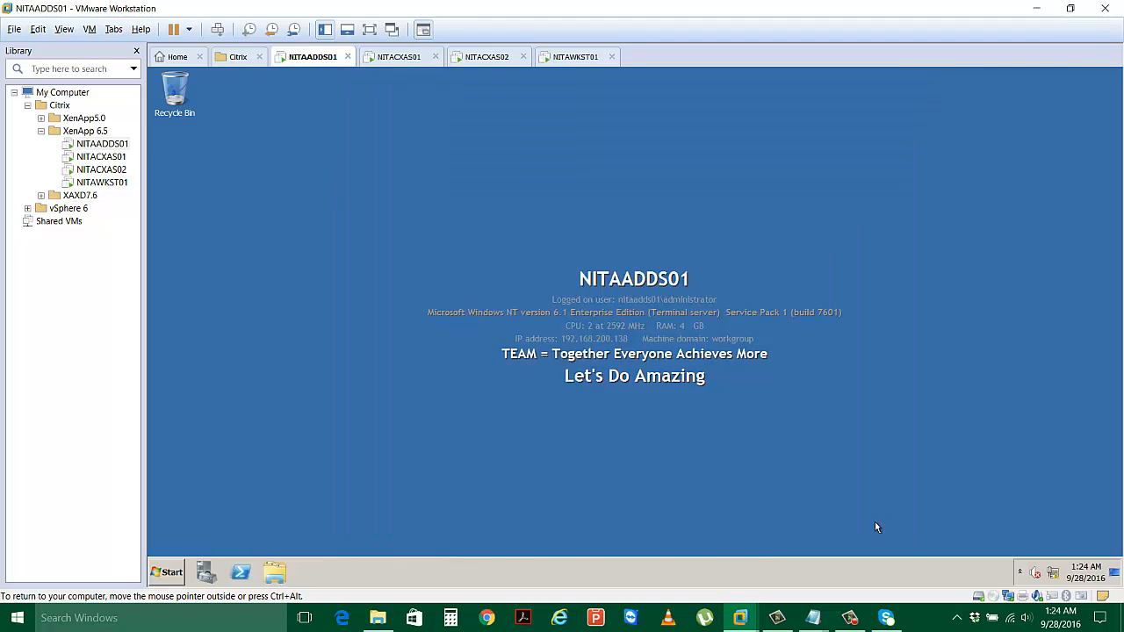
Launch Active Directory Users and Computers maximized and open the Netsoft.Edu Users container.
left_click(166, 572)
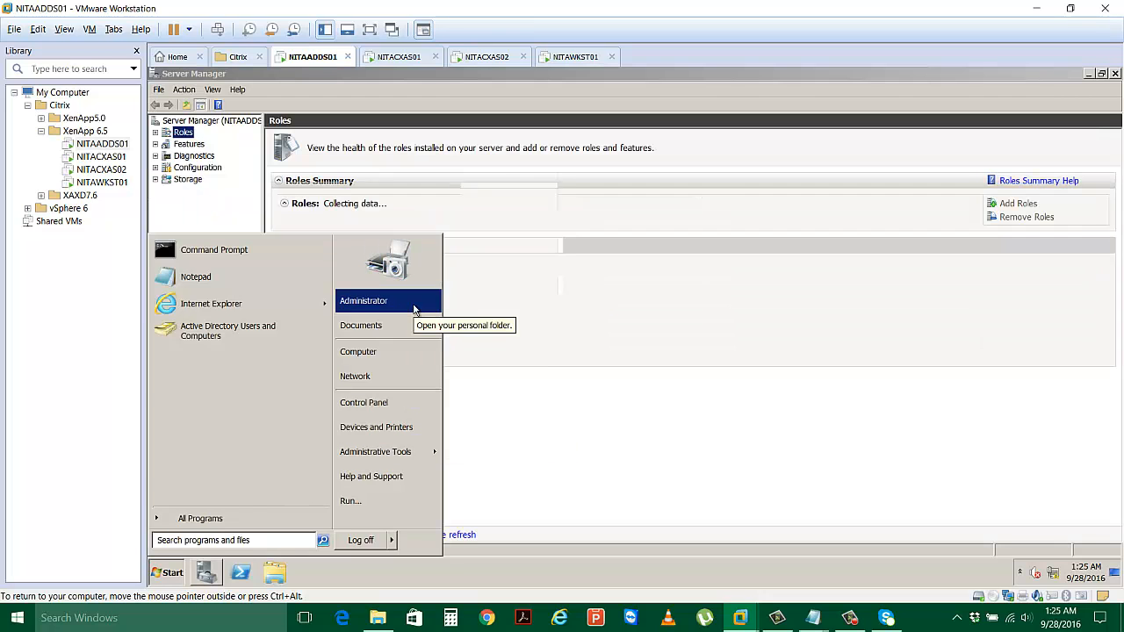
mouse_move(404, 453)
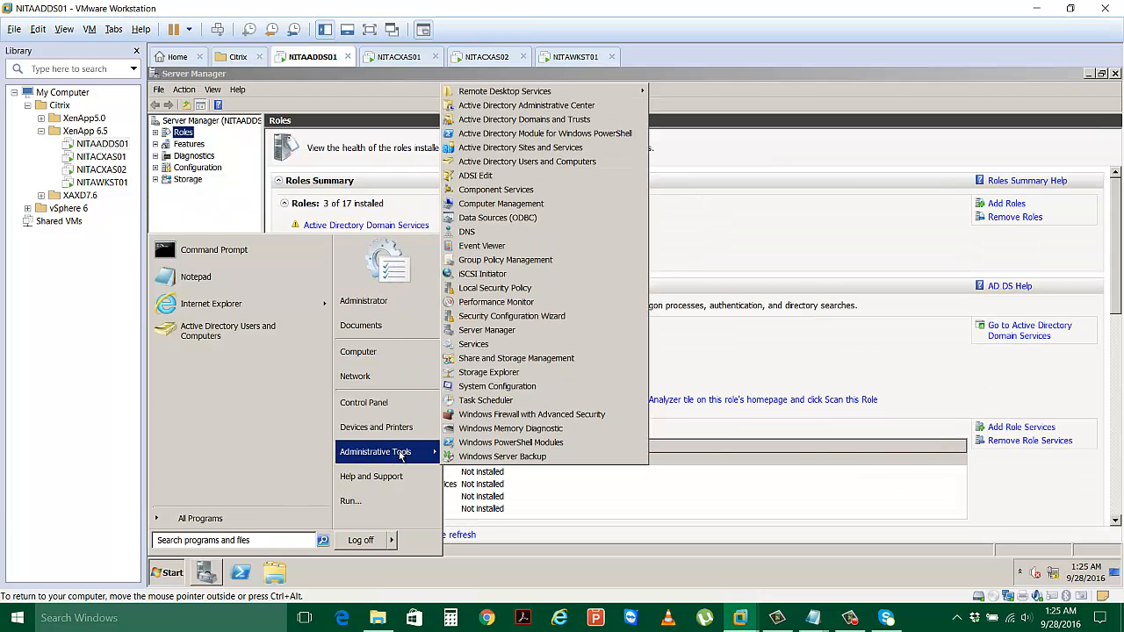
left_click(556, 166)
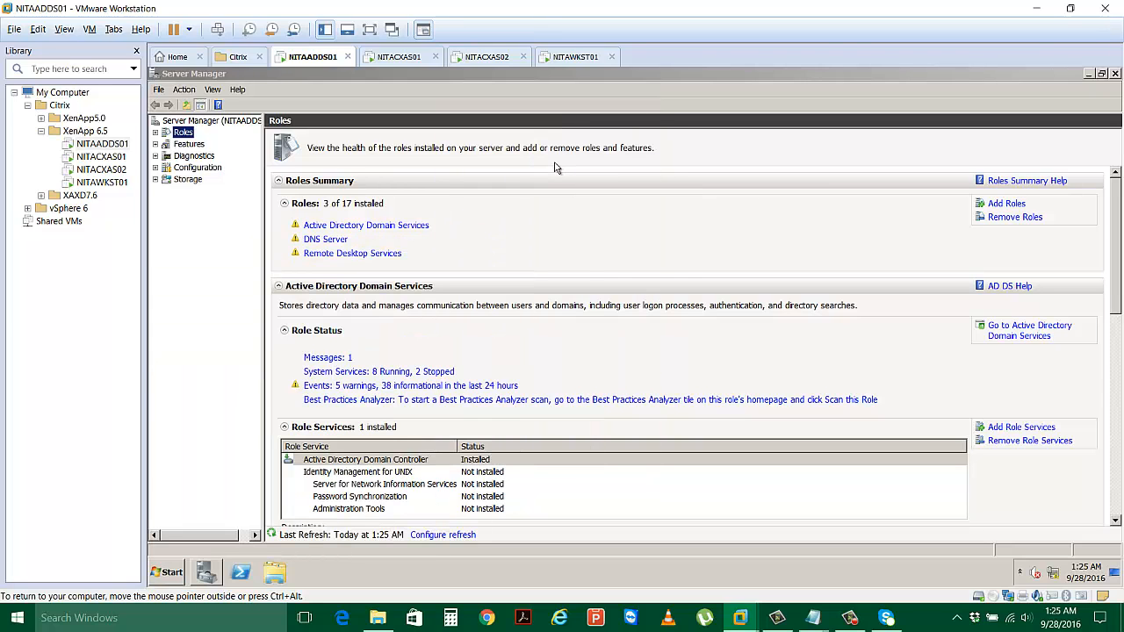
left_click(1115, 74)
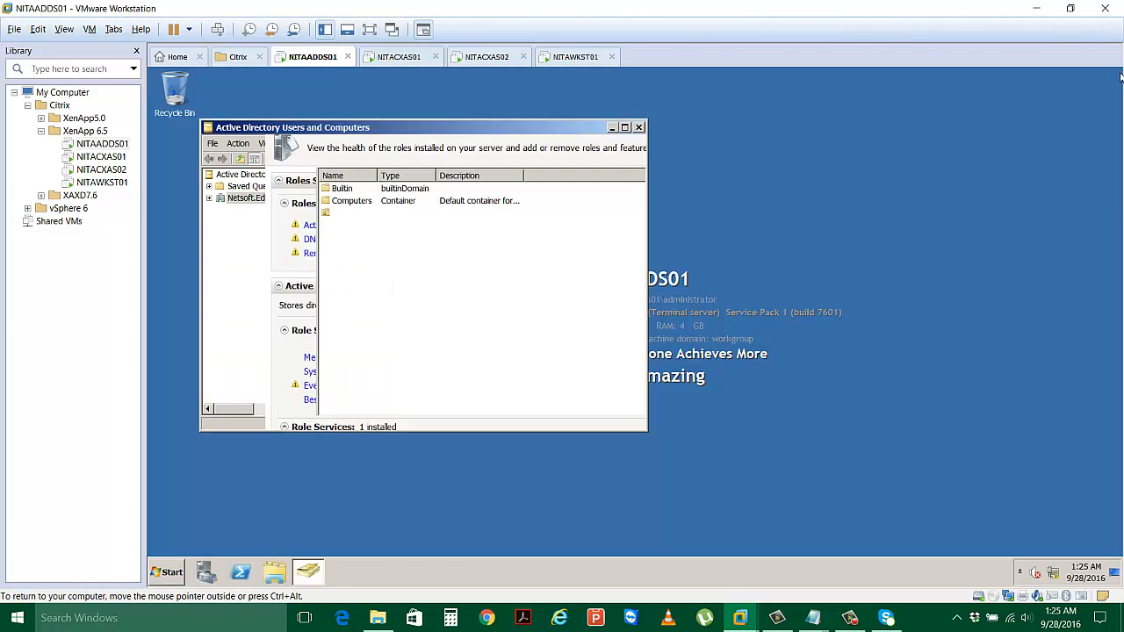
double_click(401, 127)
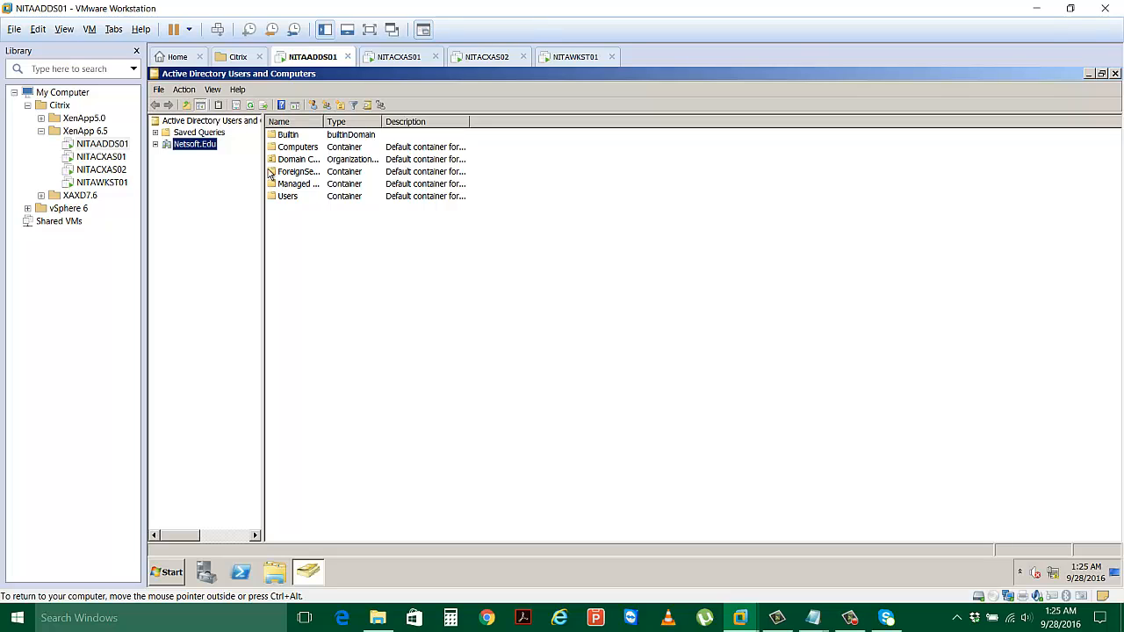
left_click(155, 144)
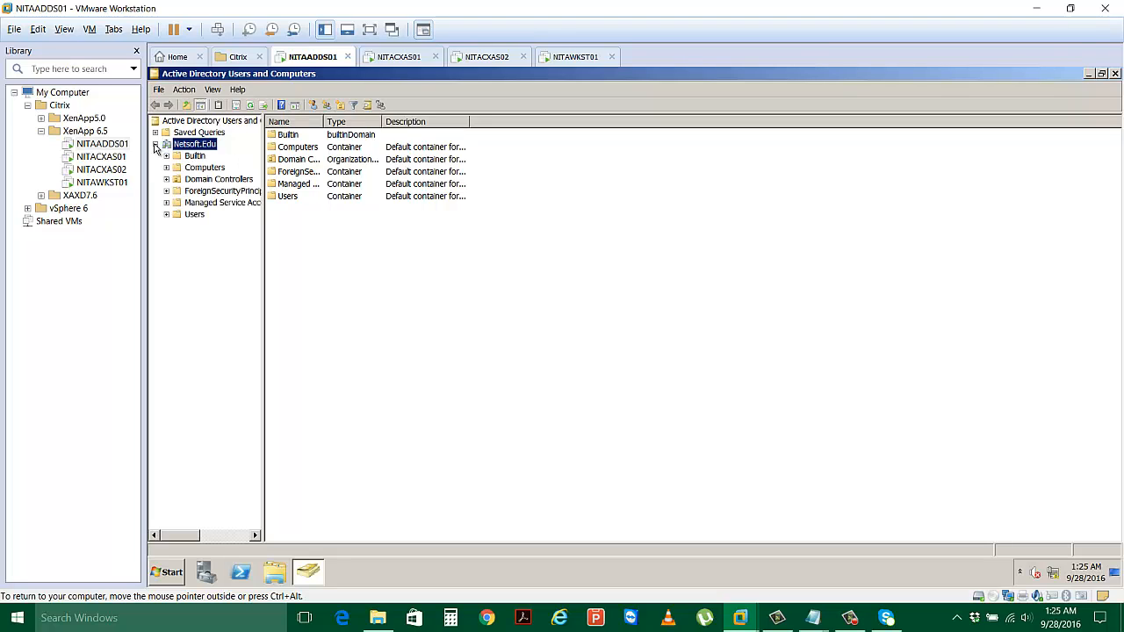
left_click(194, 215)
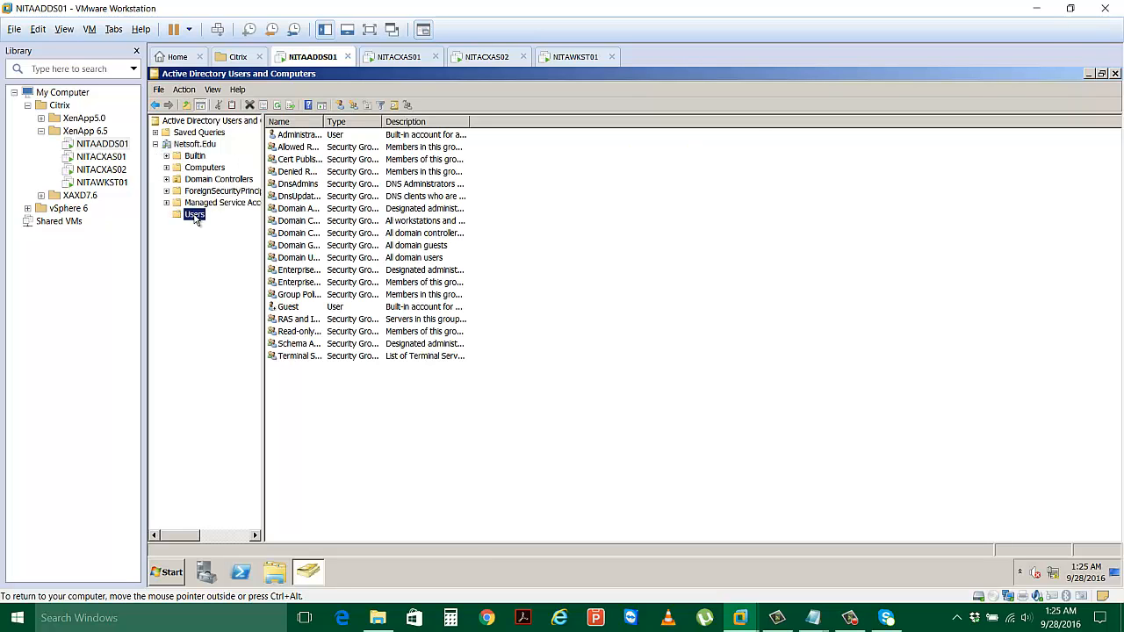
Create a new user with full name and logon name, a never-expiring password, and no forced change.
right_click(195, 217)
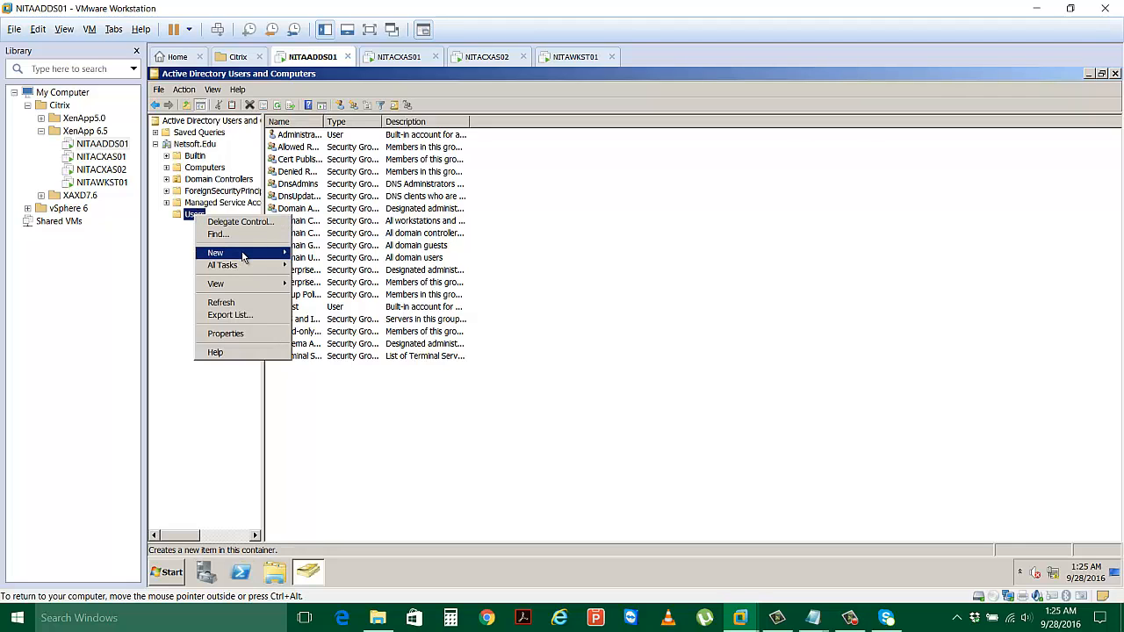
mouse_move(251, 254)
left_click(339, 339)
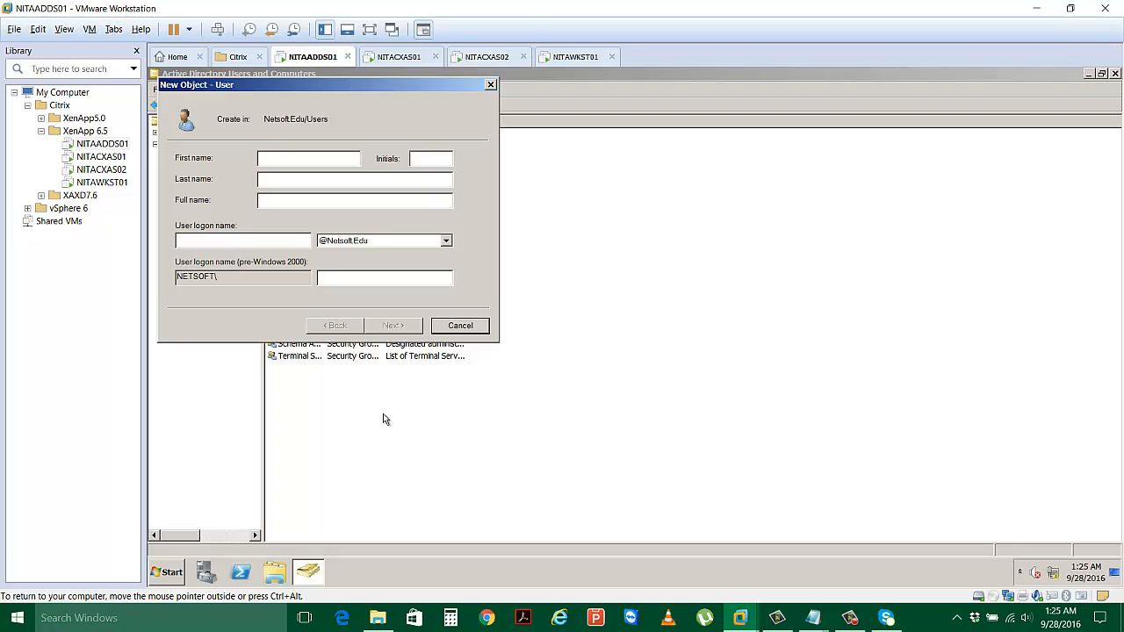
type("Megan ")
type("Fox")
key("Tab")
key("Tab")
type("MFox")
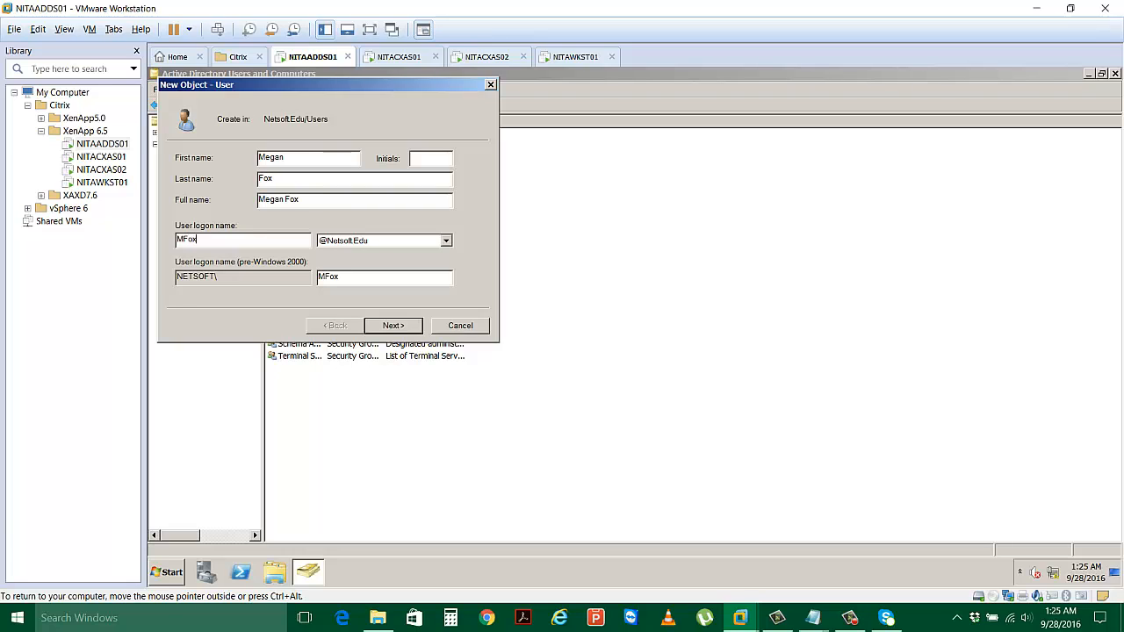
left_click(404, 334)
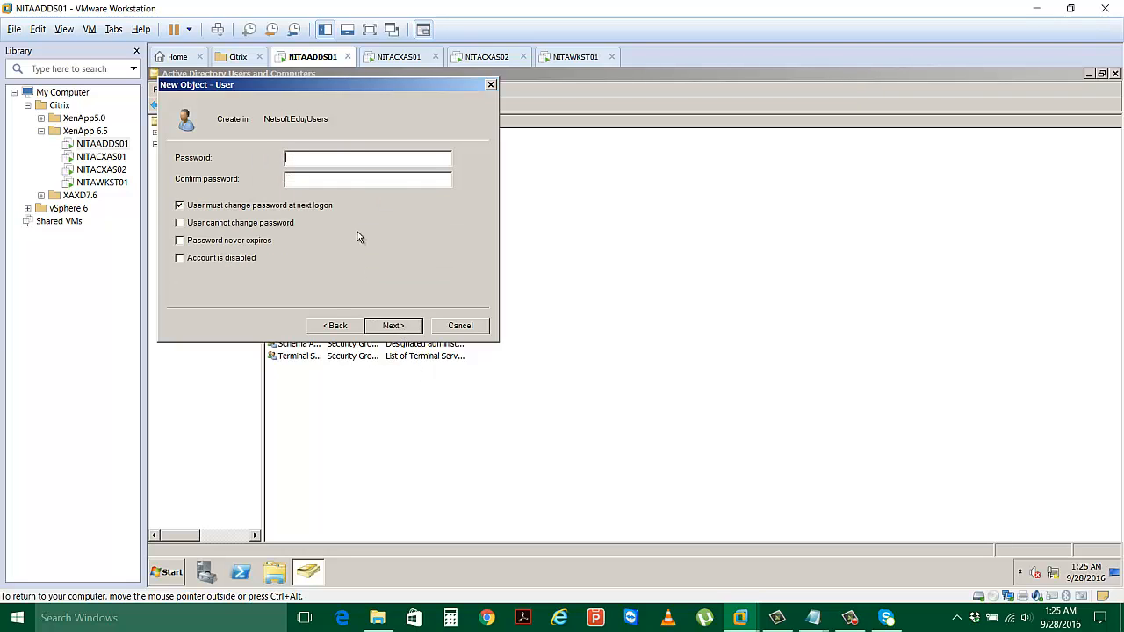
type("P")
type("••••••")
left_click(179, 205)
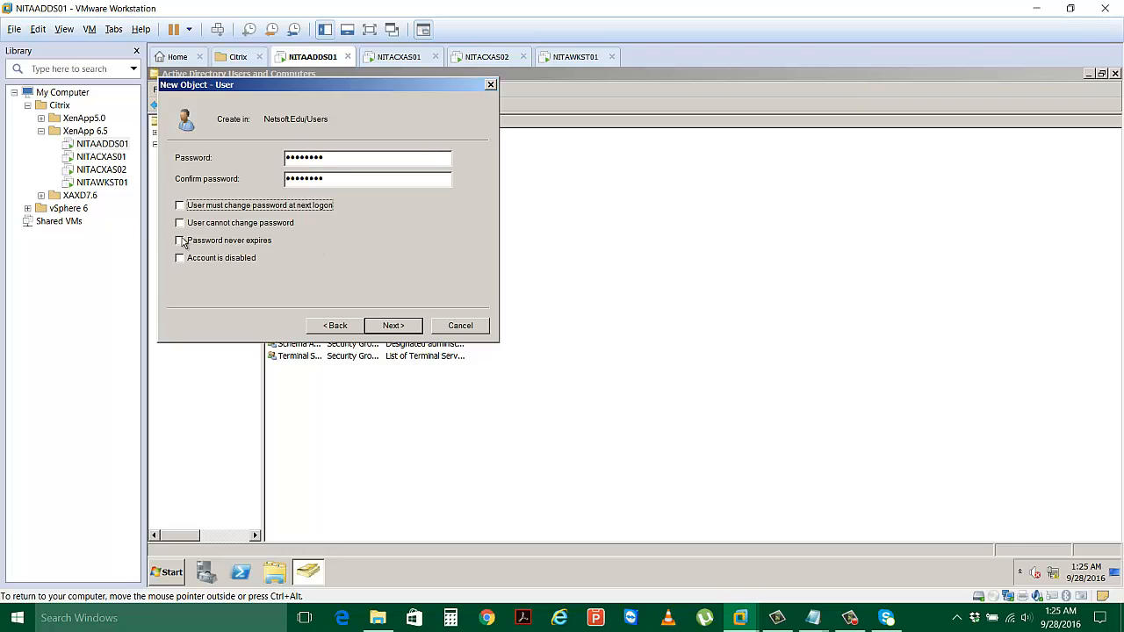
left_click(180, 241)
left_click(390, 326)
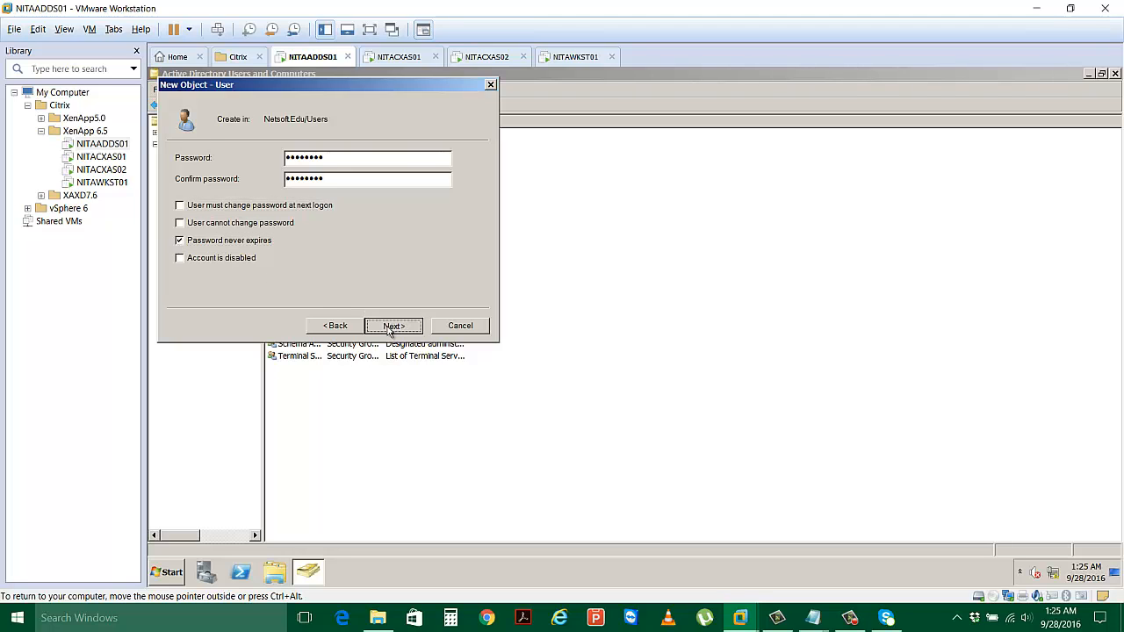
left_click(389, 327)
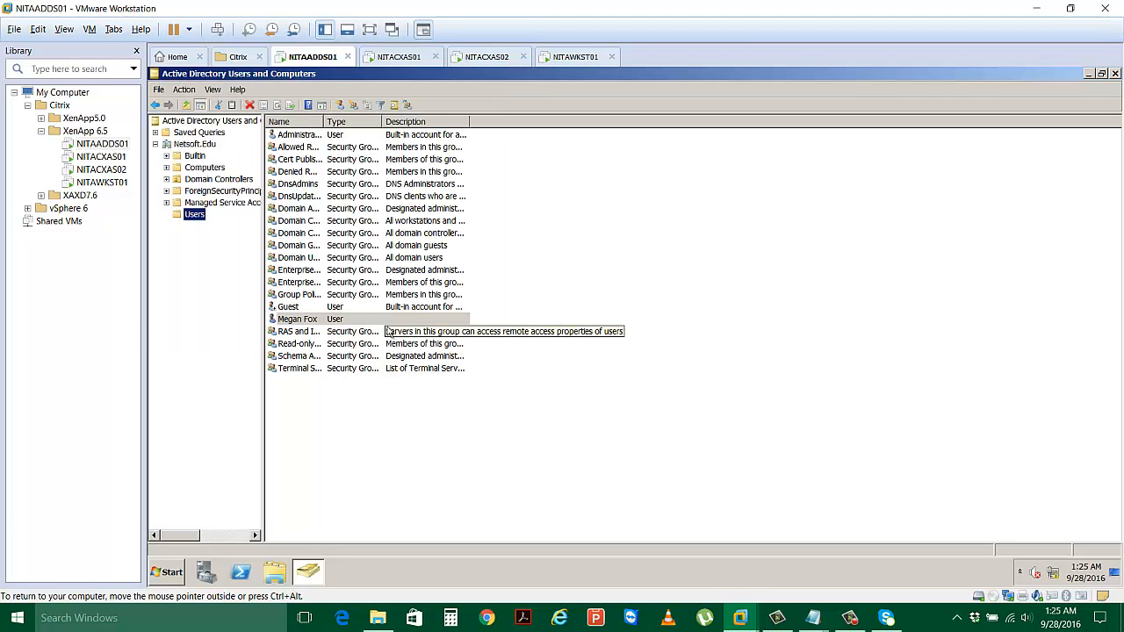
Create a second user with last name and logon name, a never-expiring password, and no forced change.
right_click(194, 216)
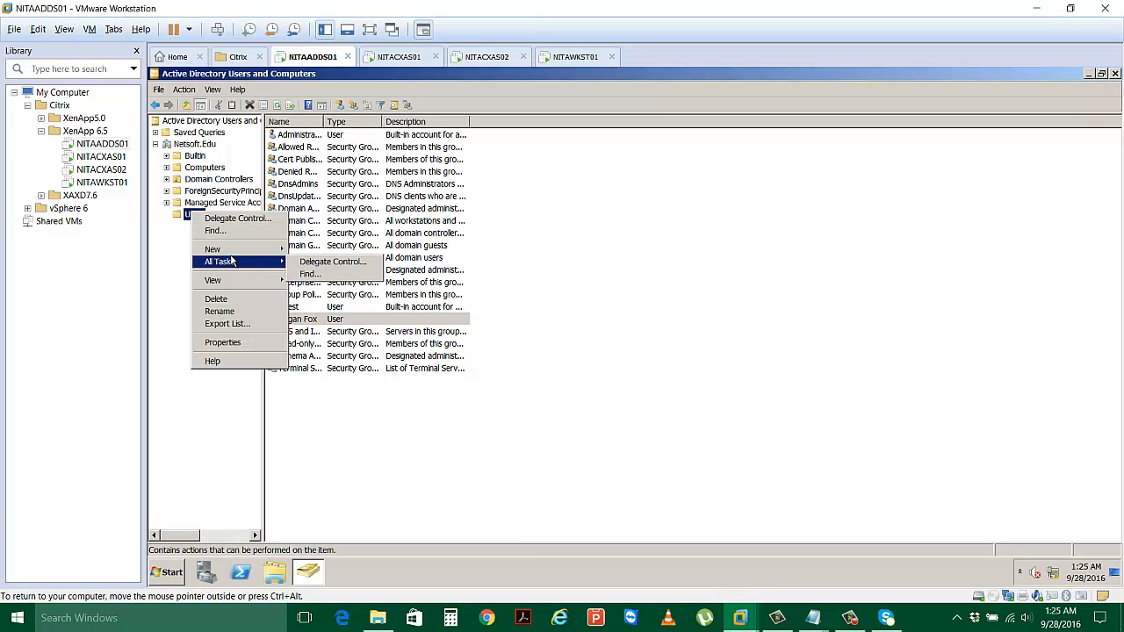
mouse_move(231, 253)
left_click(309, 336)
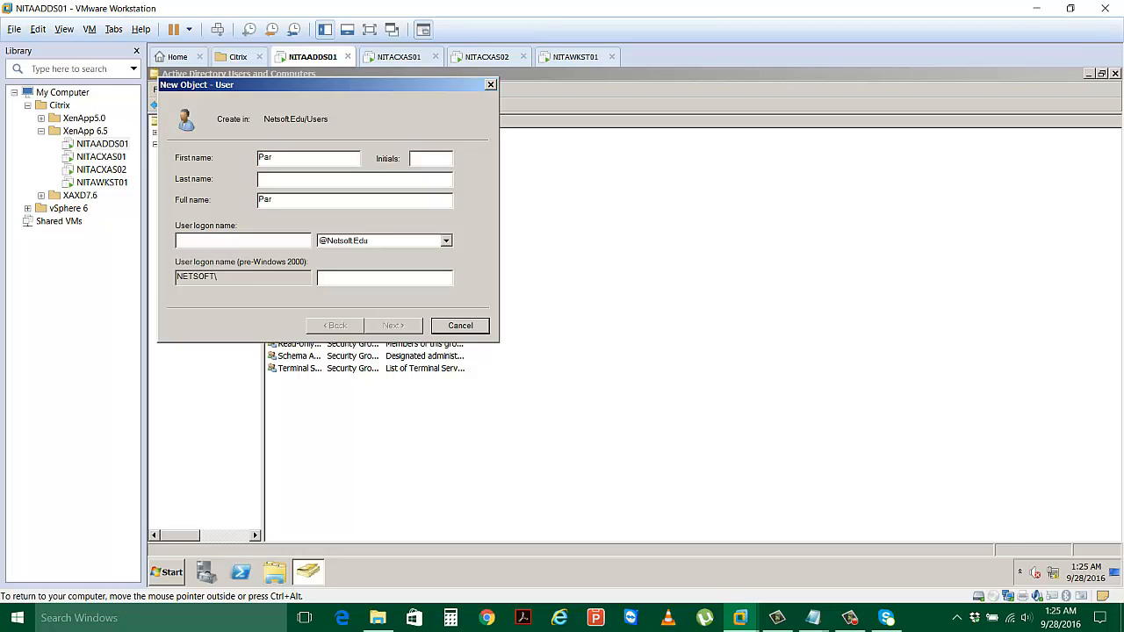
key("Tab")
type("Hilt")
key("Tab")
key("Tab")
type("P")
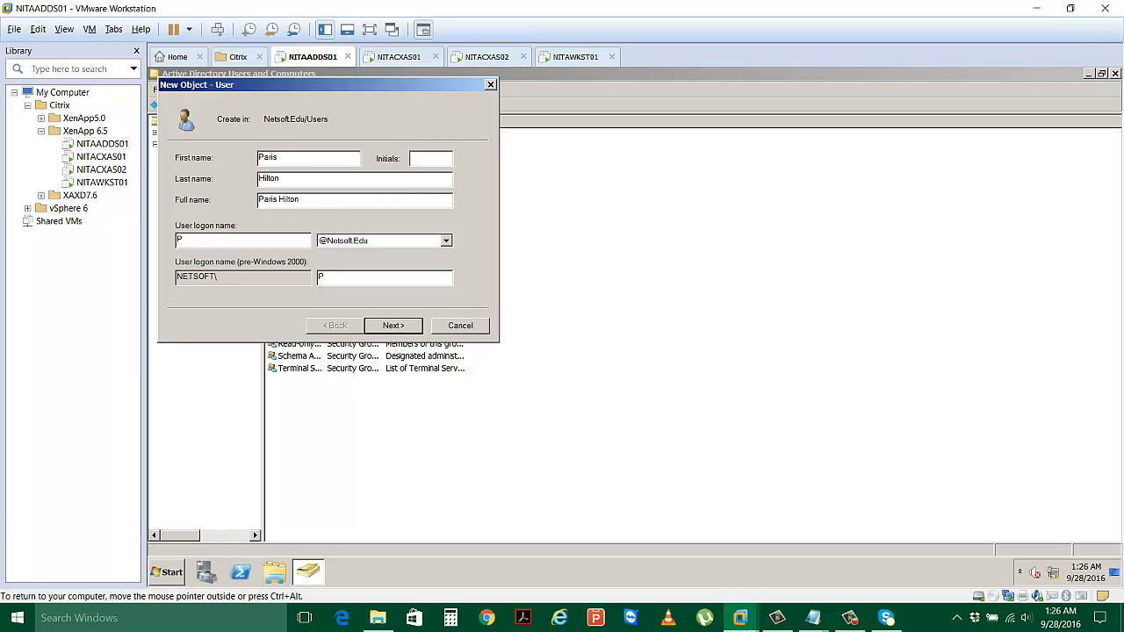
type("Hilton")
left_click(407, 330)
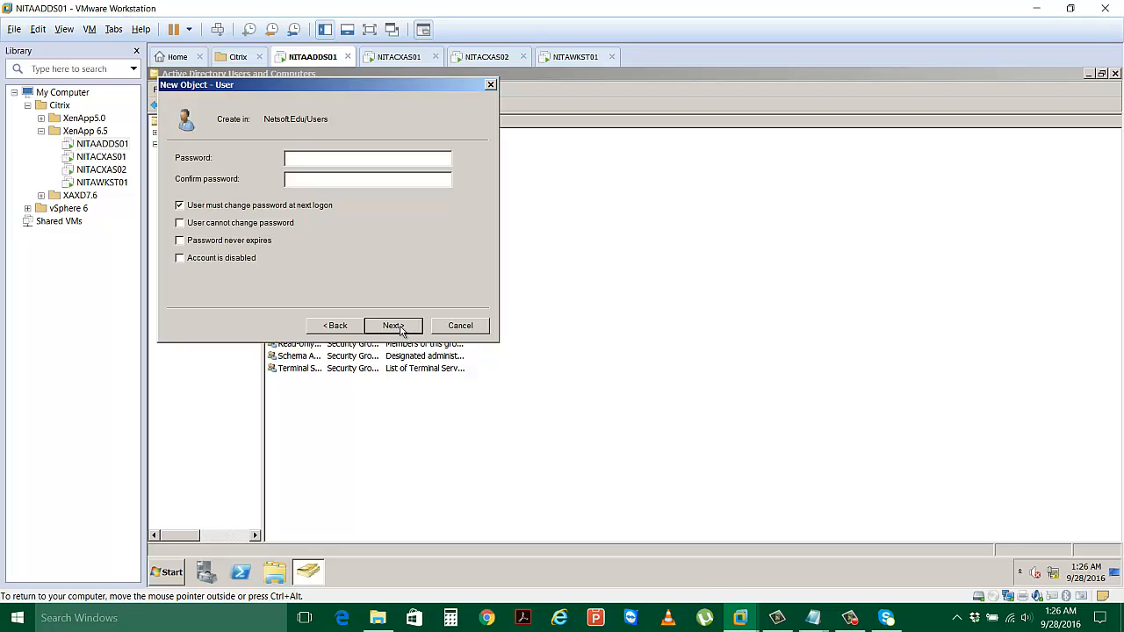
type("PasswPas")
left_click(205, 207)
left_click(212, 240)
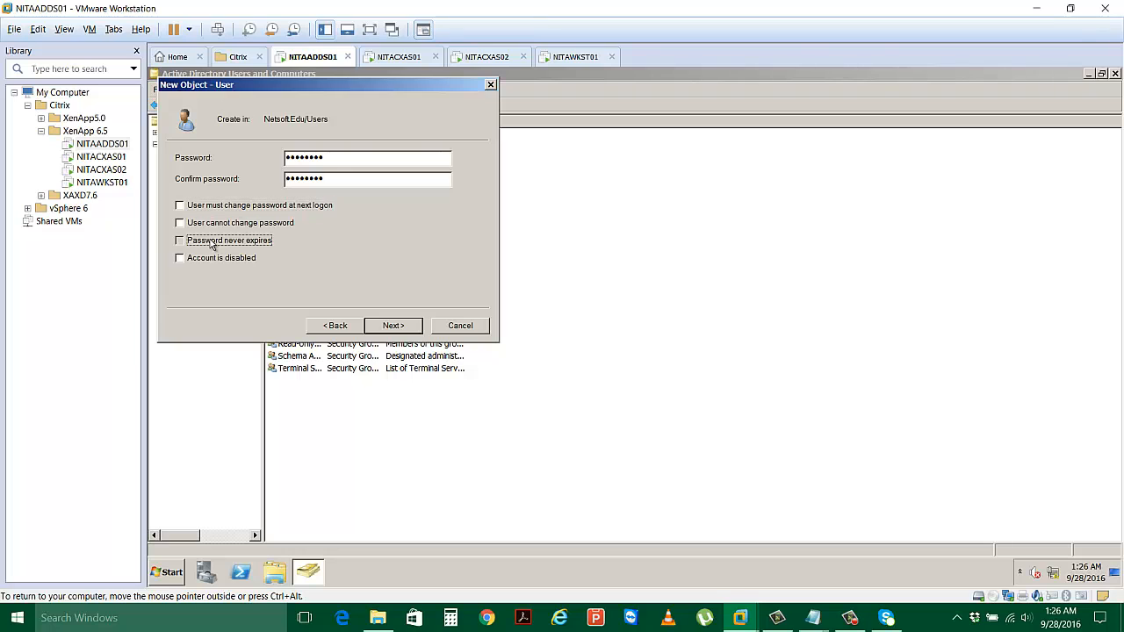
left_click(390, 326)
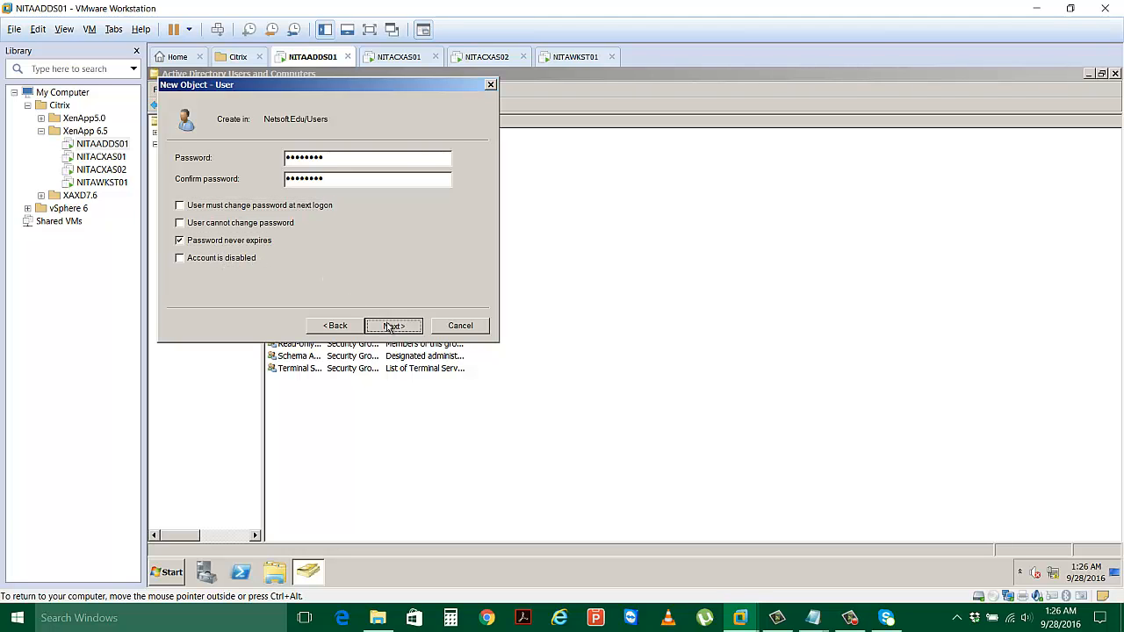
left_click(392, 325)
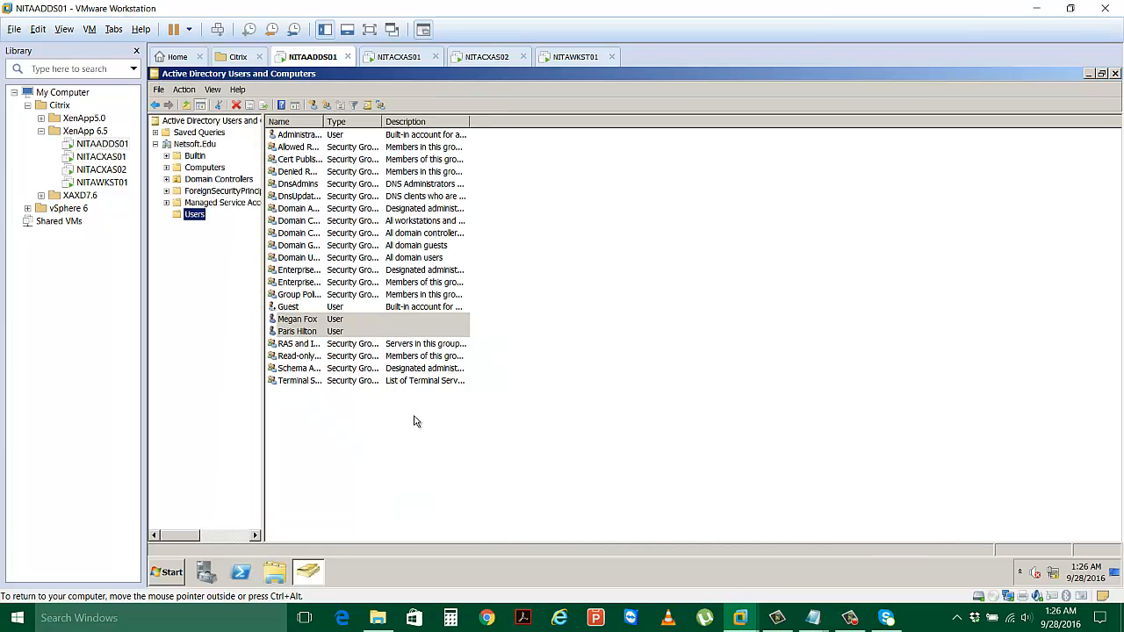
Confirm both new users' Member Of tabs show only Domain Users, then close Active Directory Users and Computers.
left_click(297, 321)
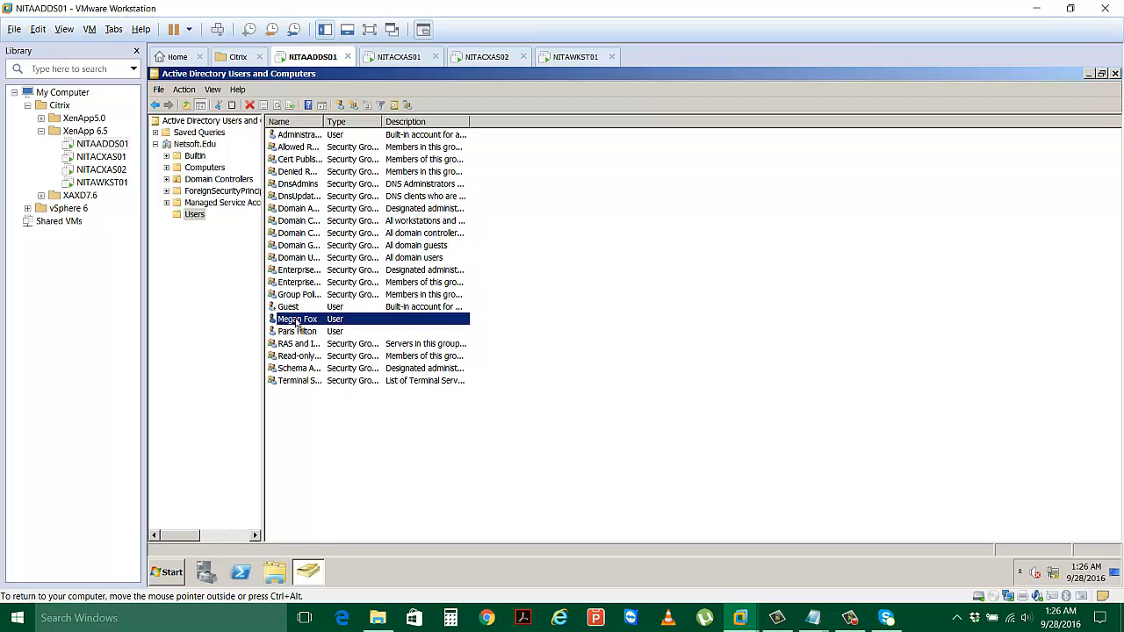
left_click_drag(325, 121, 378, 122)
double_click(316, 319)
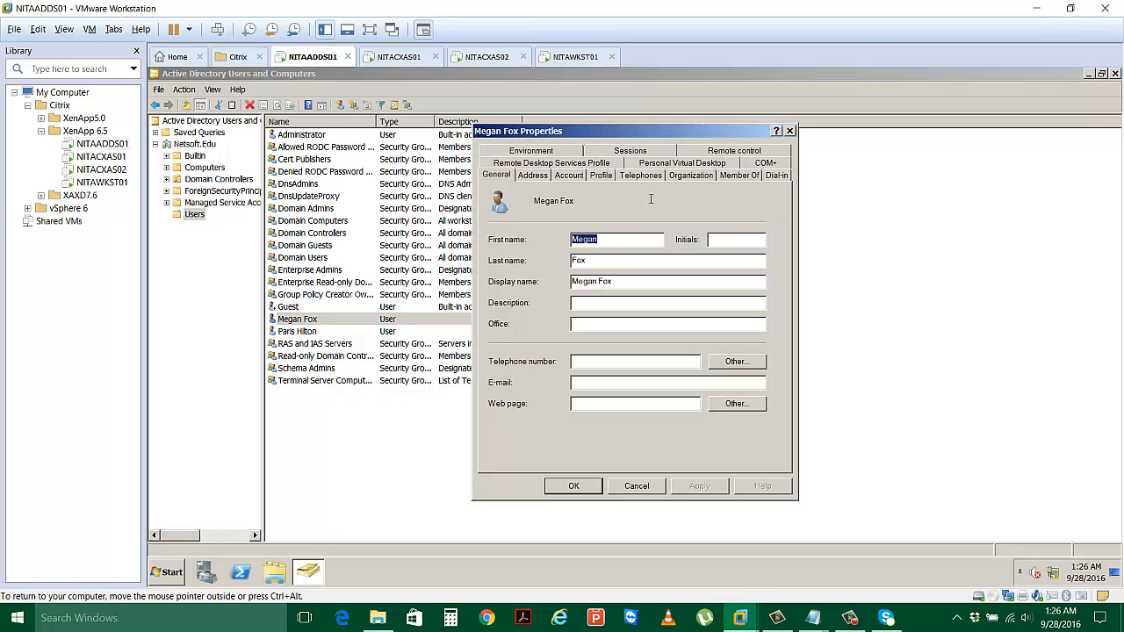
left_click(734, 178)
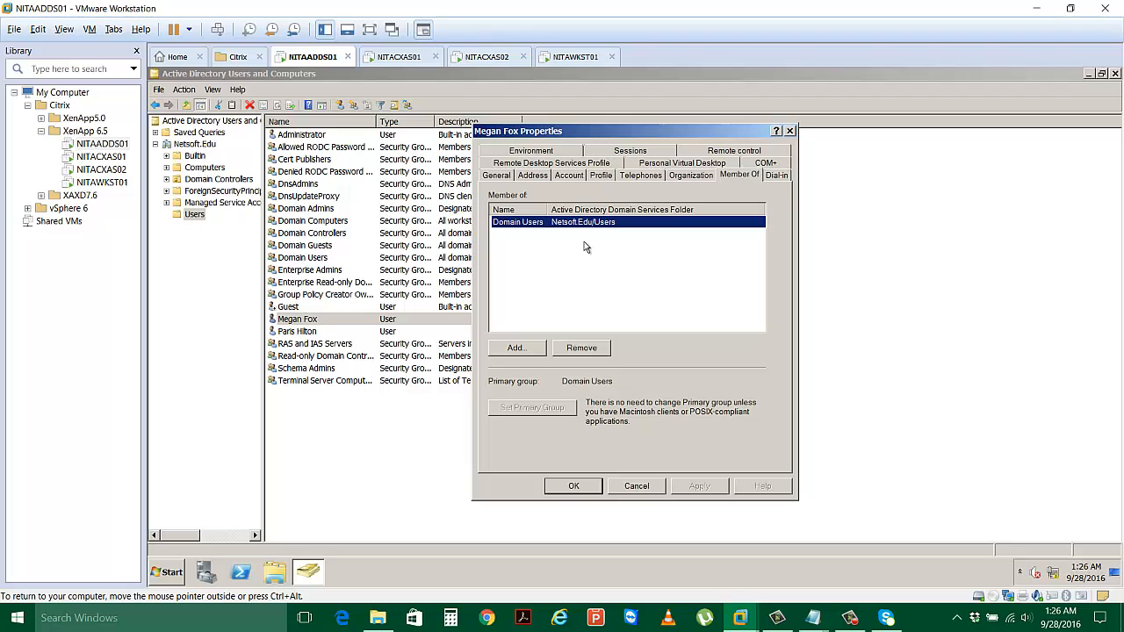
left_click(639, 486)
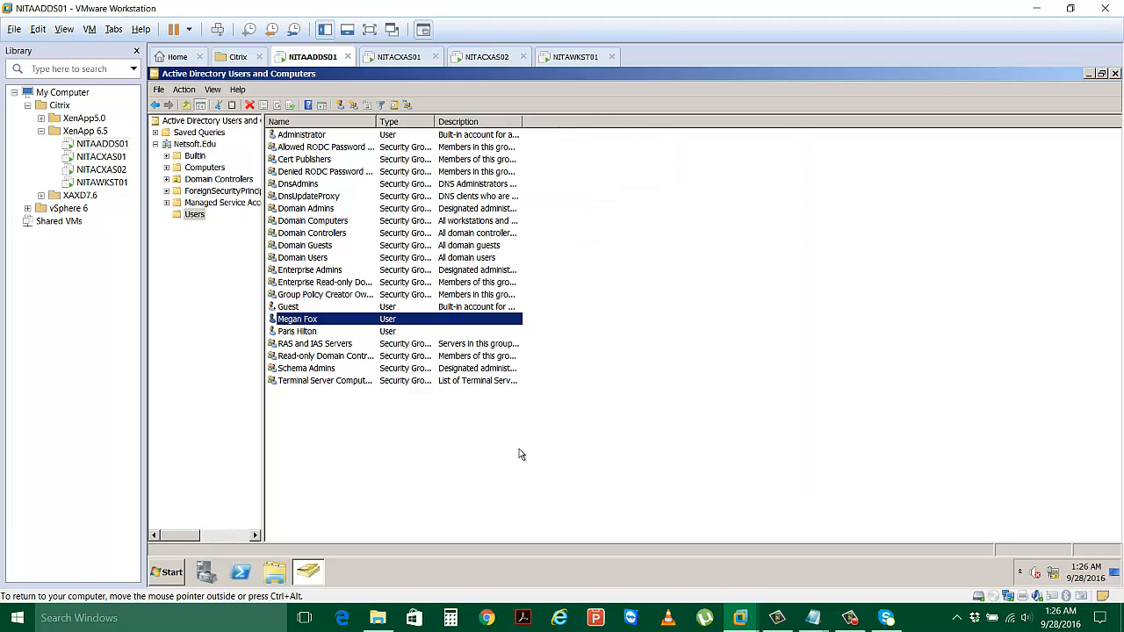
double_click(316, 333)
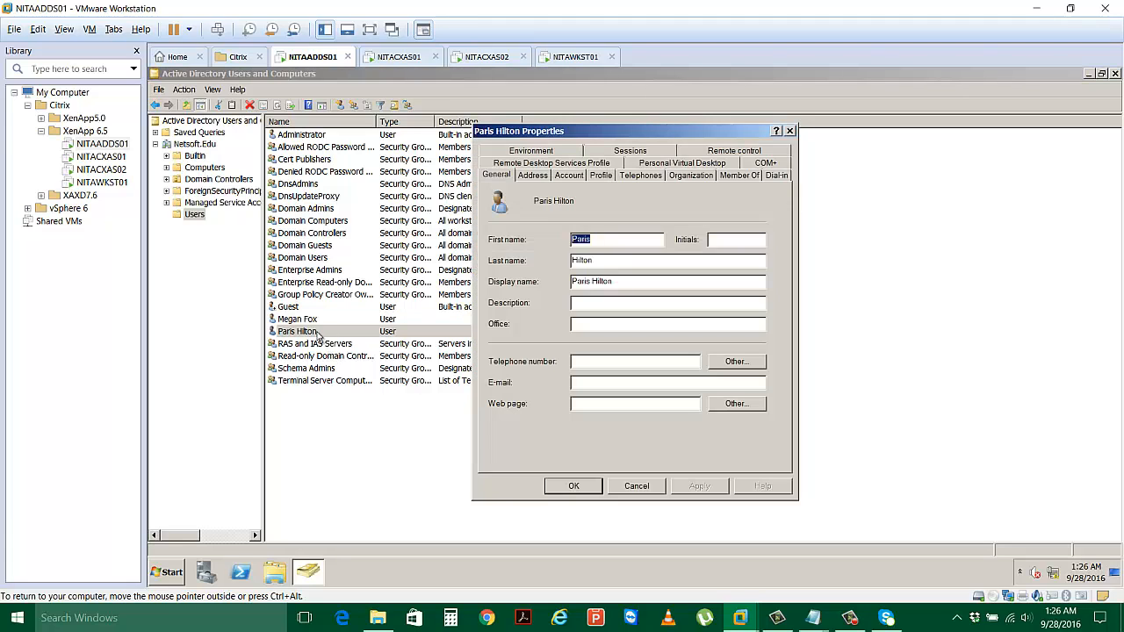
left_click(738, 176)
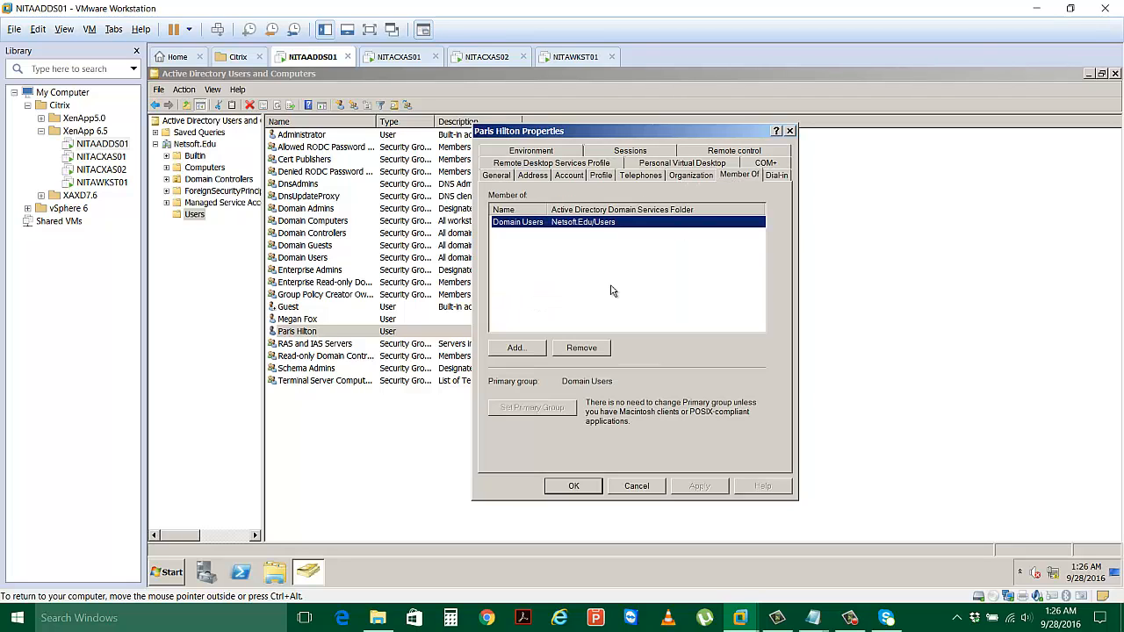
left_click(593, 490)
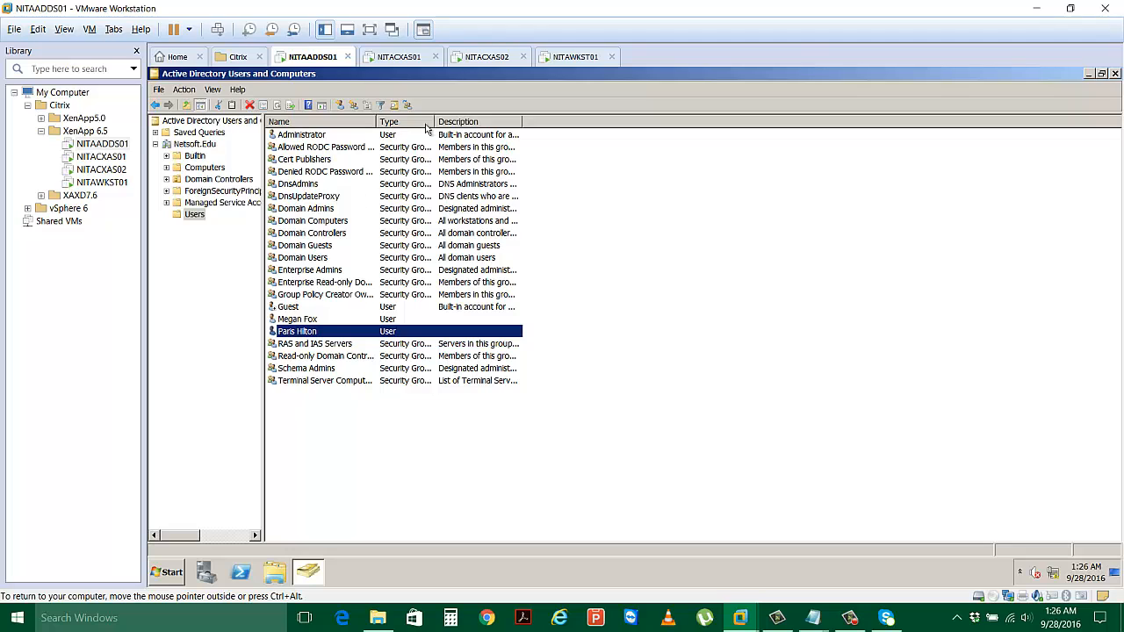
left_click(1115, 74)
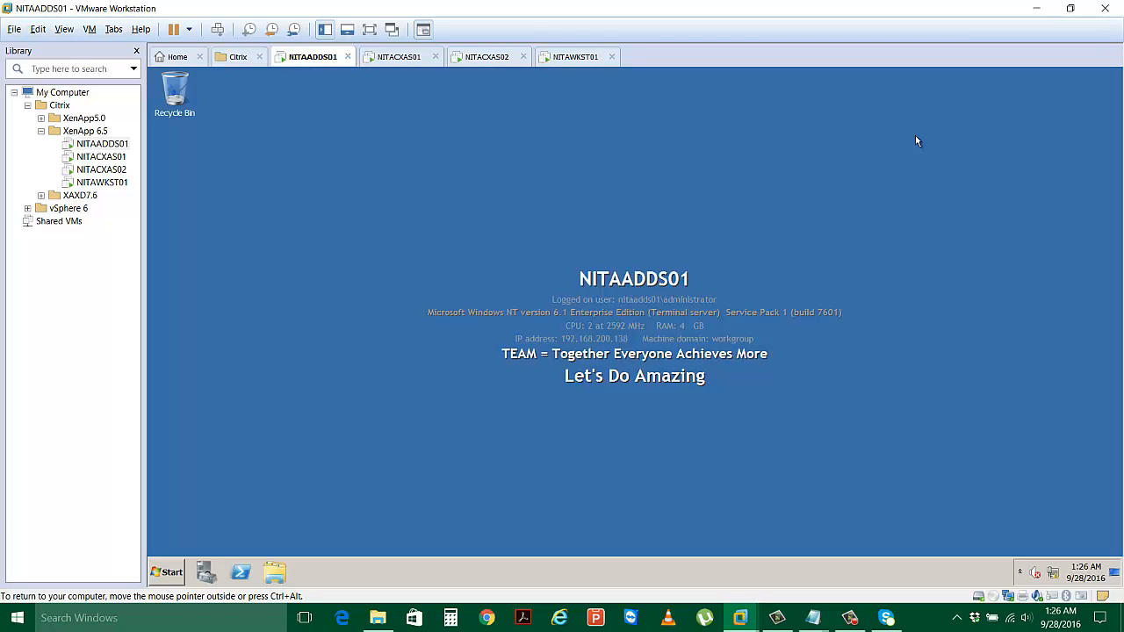
On NITACXAS01, start Add administrator from the NITA farm's Administrators node and open the user picker.
left_click(400, 58)
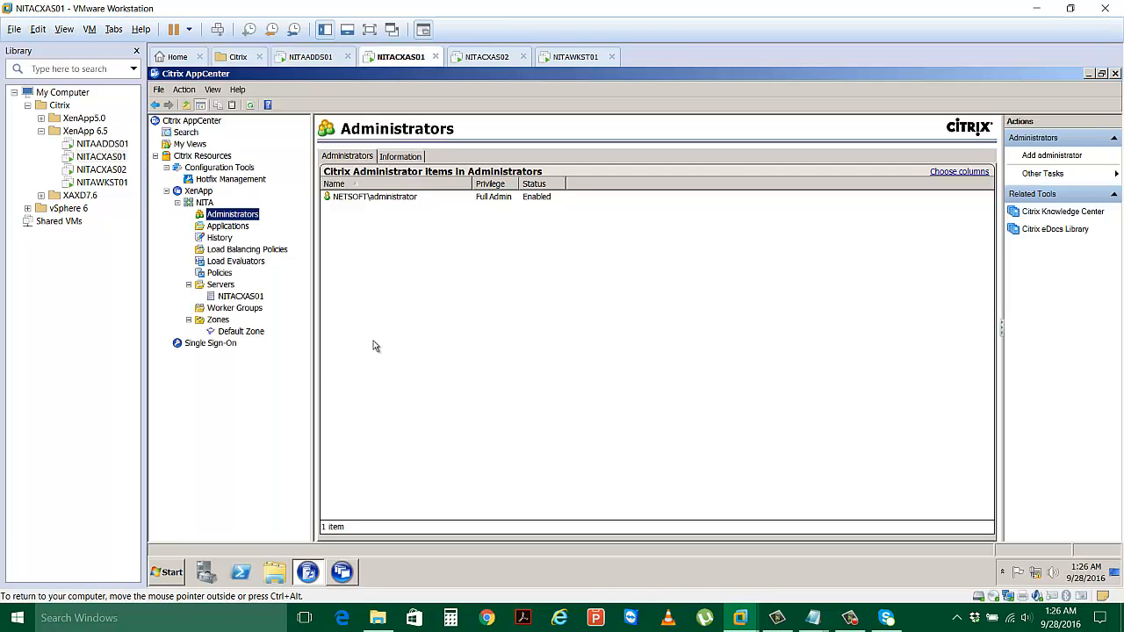
right_click(230, 217)
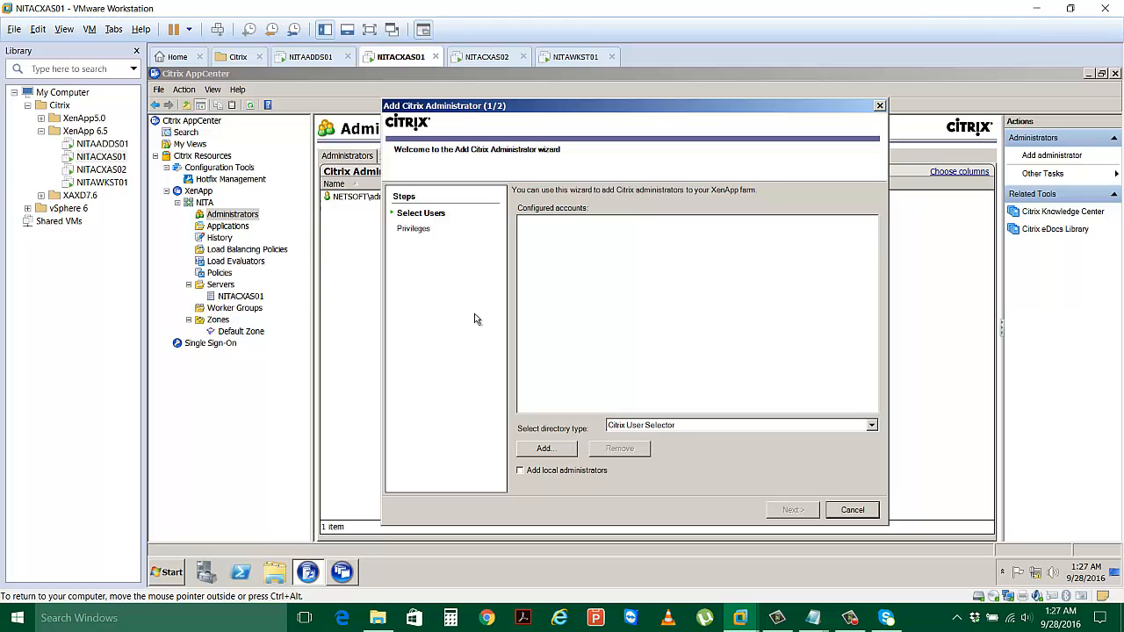
left_click(546, 449)
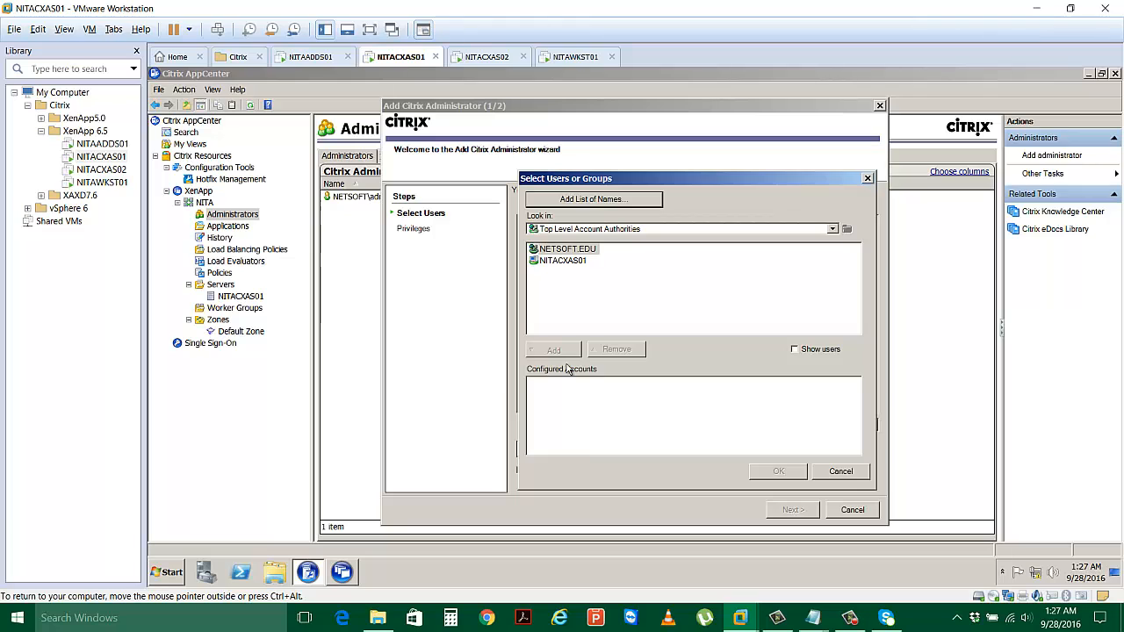
Browse into NETSOFT.EDU with the domain administrator credentials and open its Users folder with users shown.
left_click(583, 253)
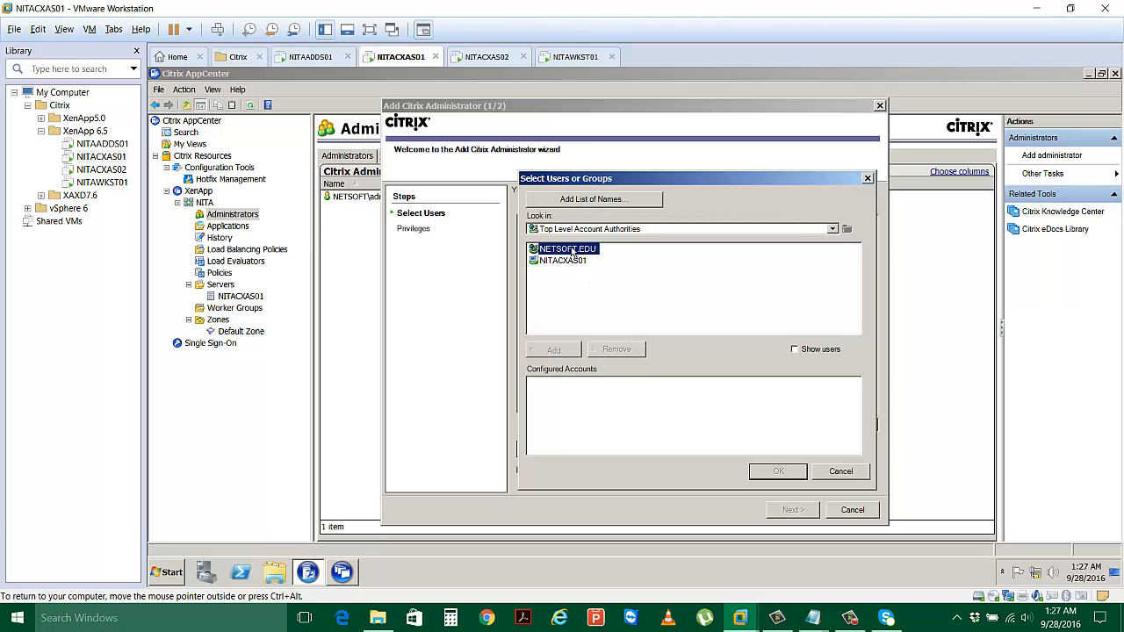
double_click(571, 251)
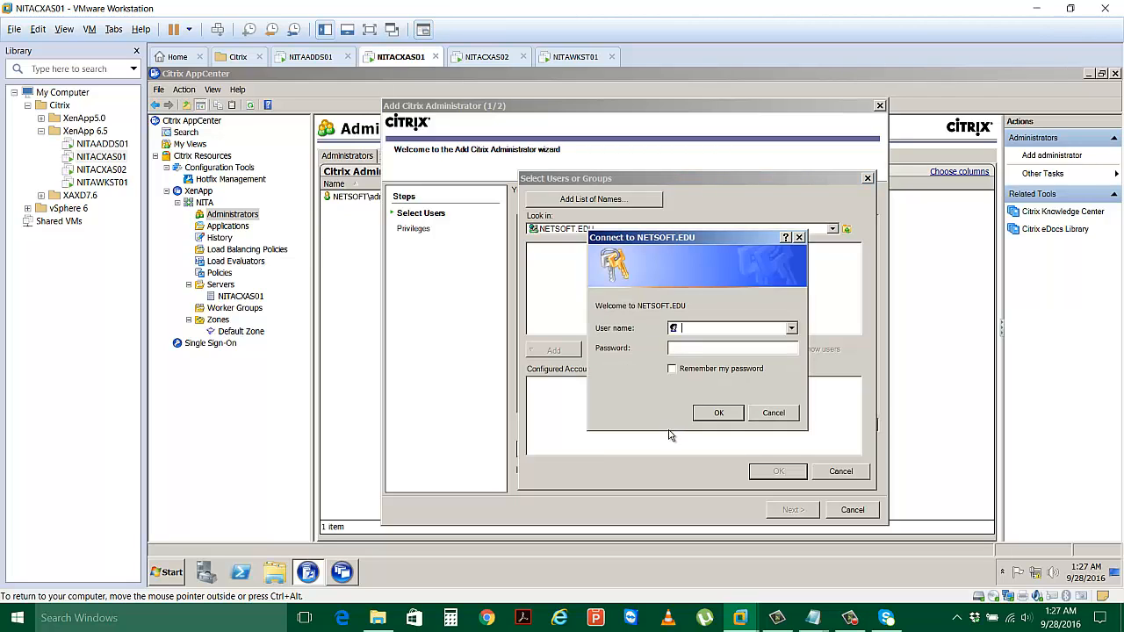
type("administrator")
key("Tab")
type("•••••••")
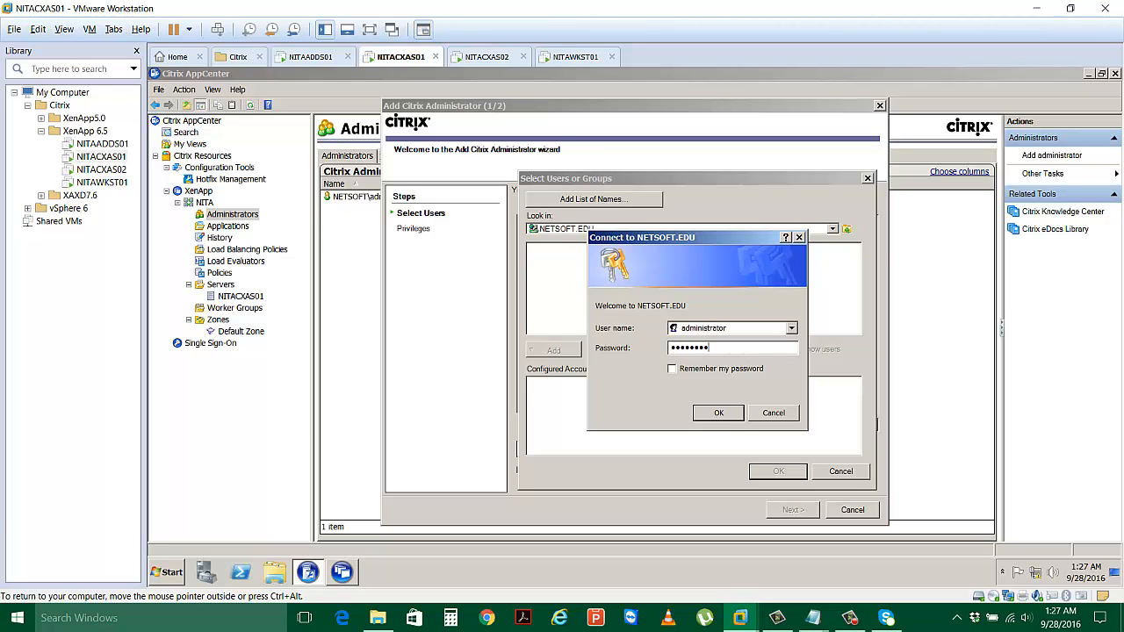
left_click(734, 414)
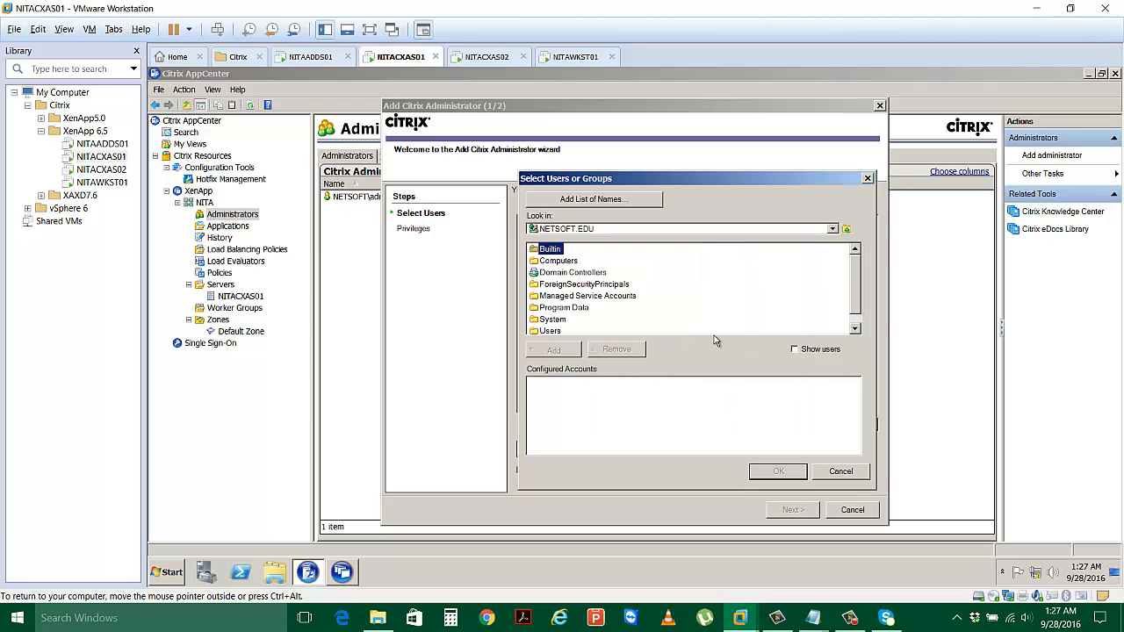
left_click(797, 351)
scroll(857, 288, "down", 1)
double_click(549, 319)
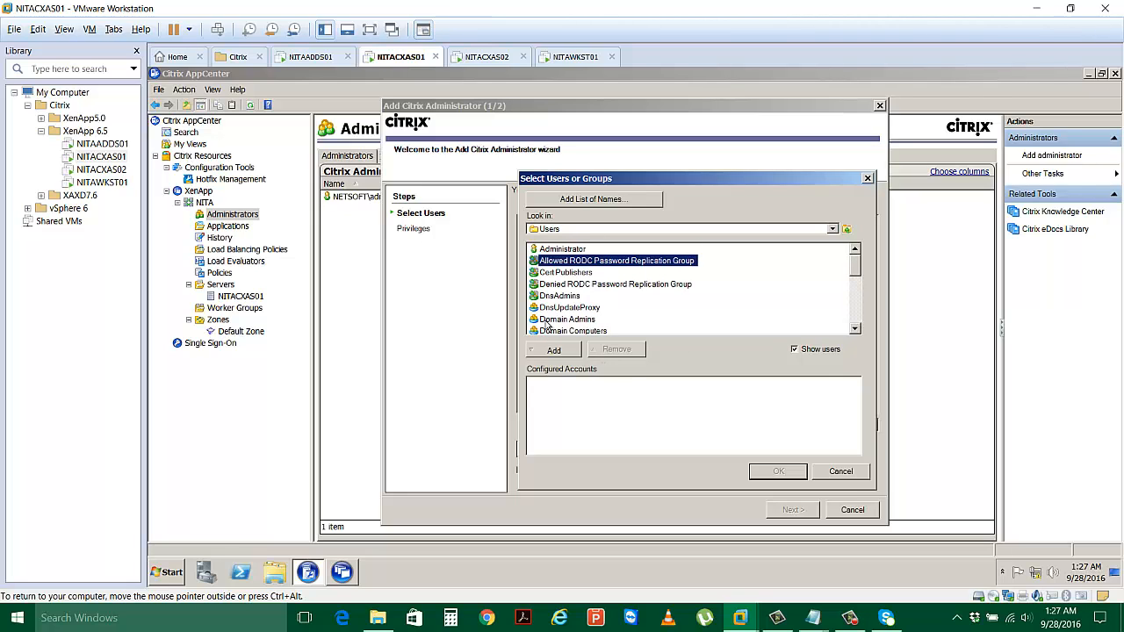
Add both new domain users to the configured accounts and confirm the selection.
scroll(635, 302, "down", 3)
scroll(635, 302, "down", 1)
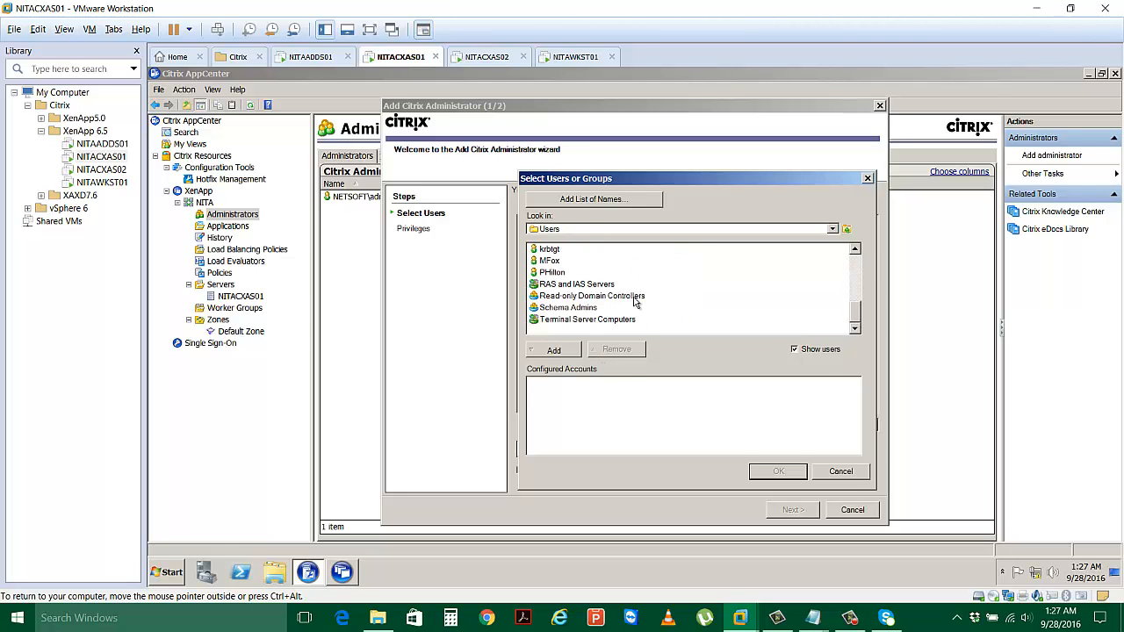
left_click(549, 260)
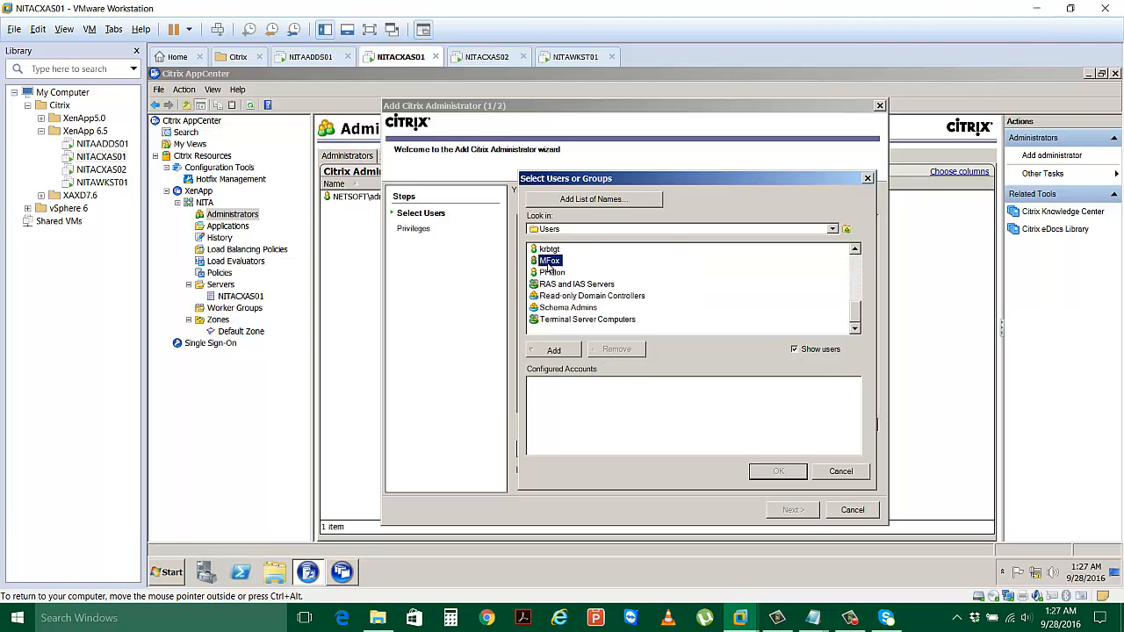
left_click(569, 351)
left_click(587, 388)
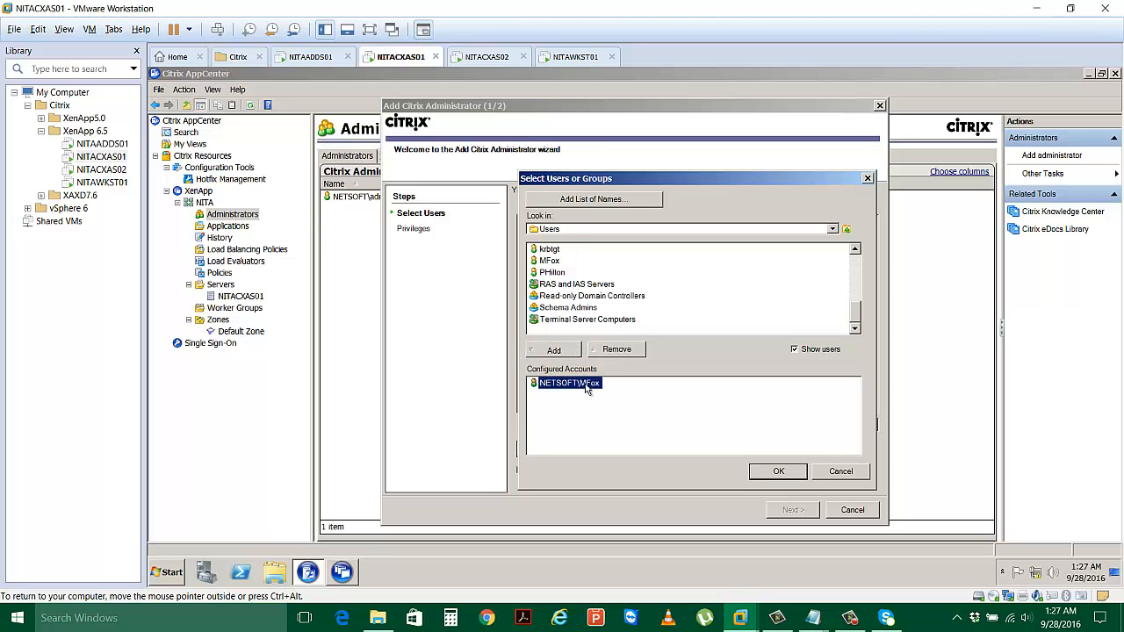
left_click(555, 273)
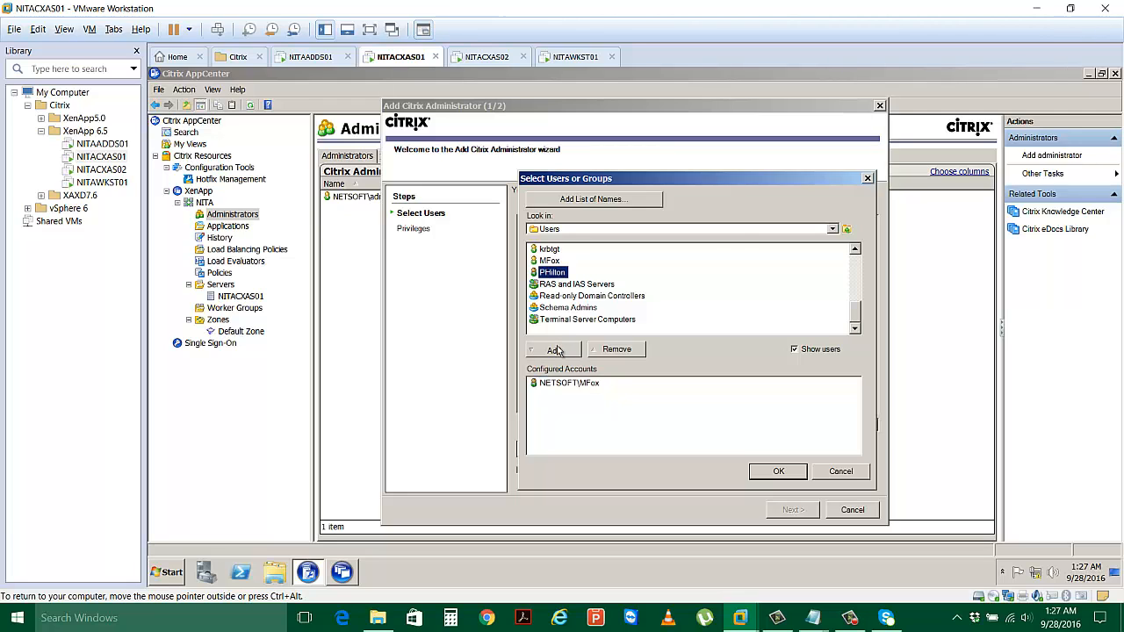
left_click(556, 351)
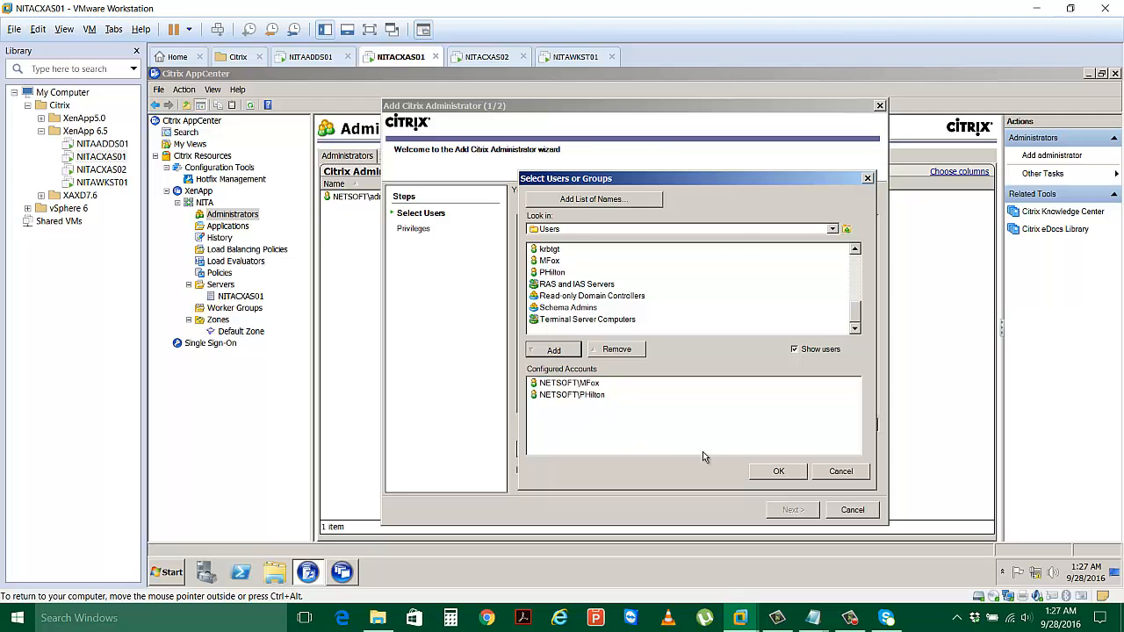
left_click(773, 471)
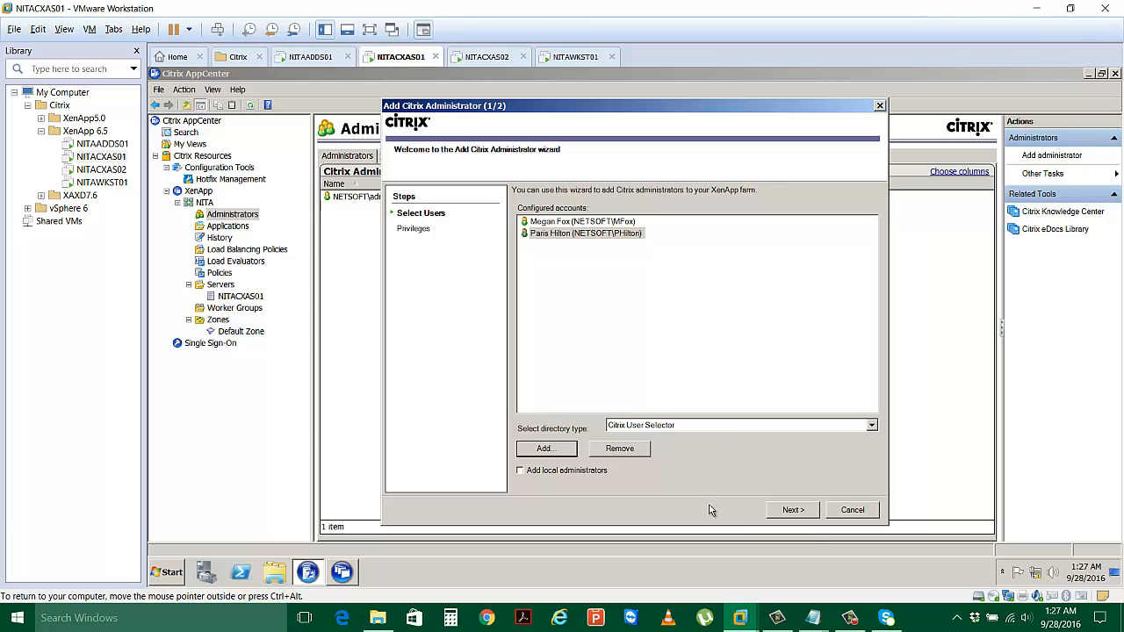
Grant both new domain users Full Administration privileges and finish adding them as administrators.
left_click(808, 516)
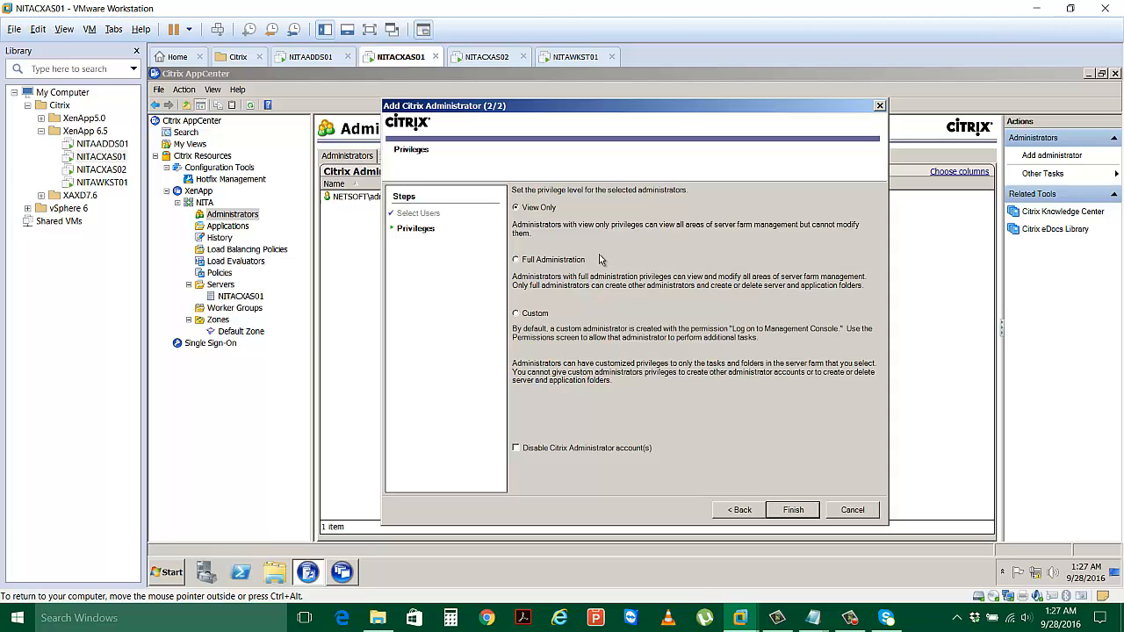
left_click(521, 263)
left_click(792, 510)
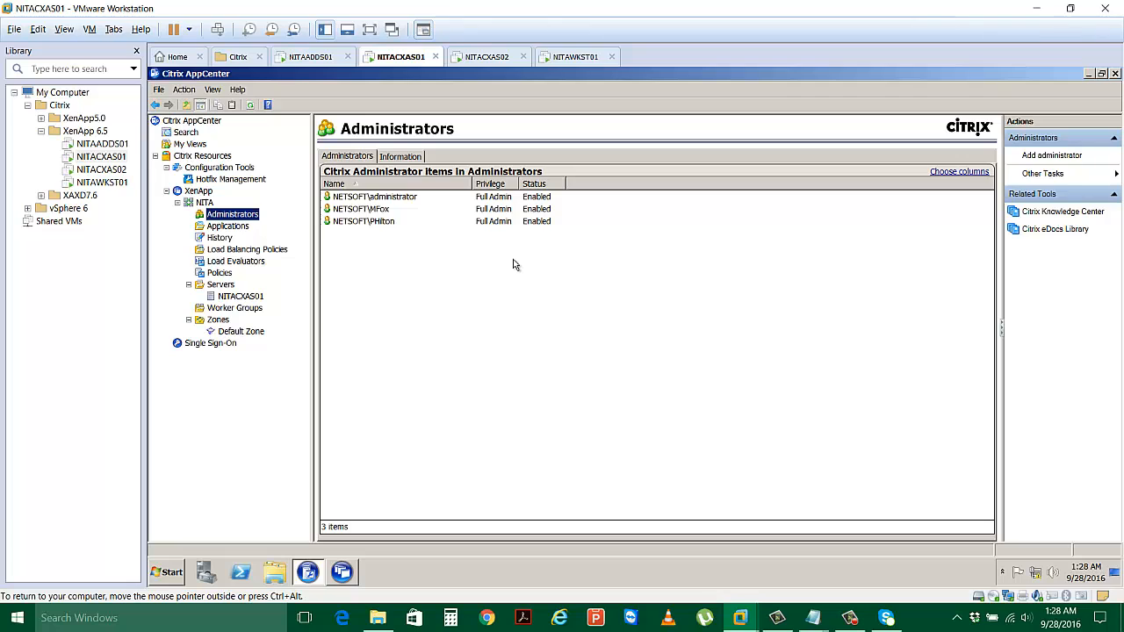
Change the second new domain user's administrator privileges from Full Administration to View Only.
left_click(376, 224)
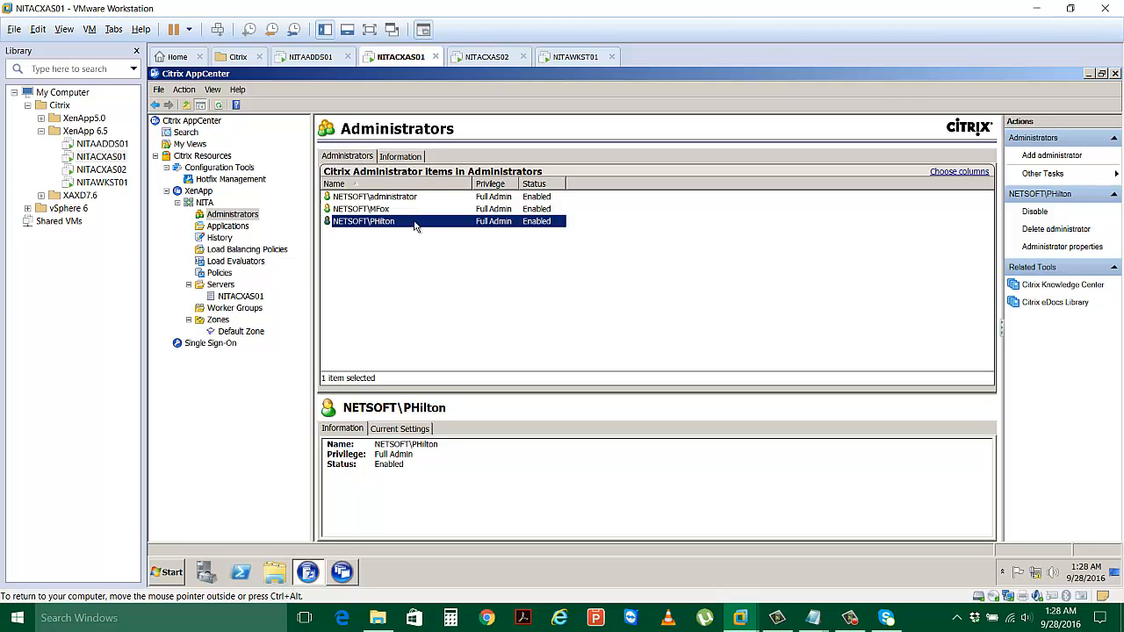
right_click(414, 226)
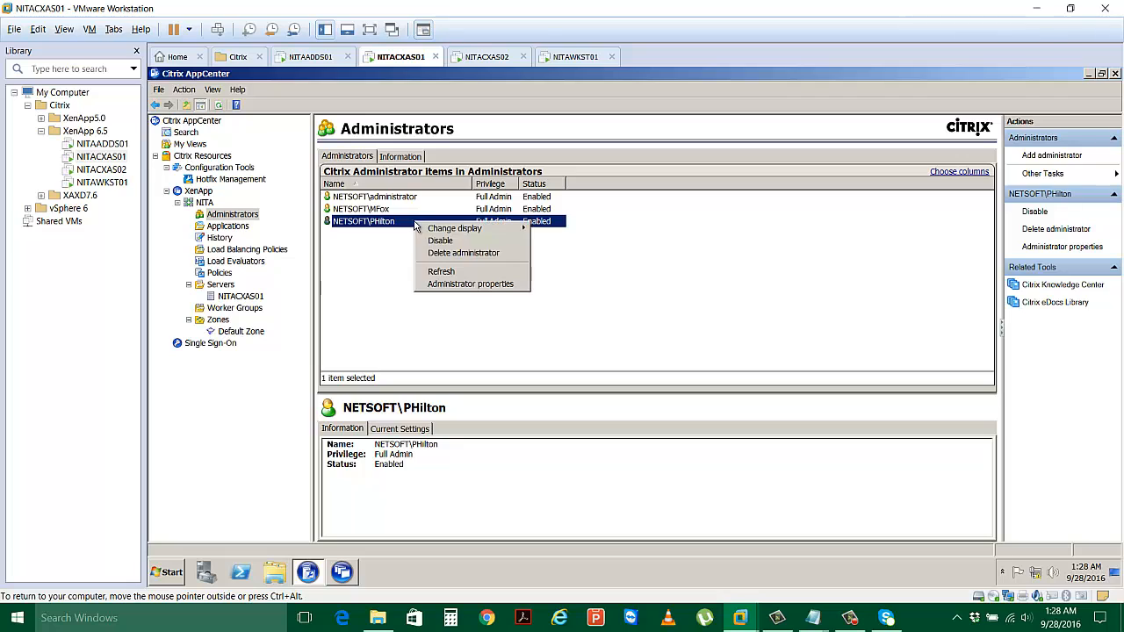
left_click(1080, 175)
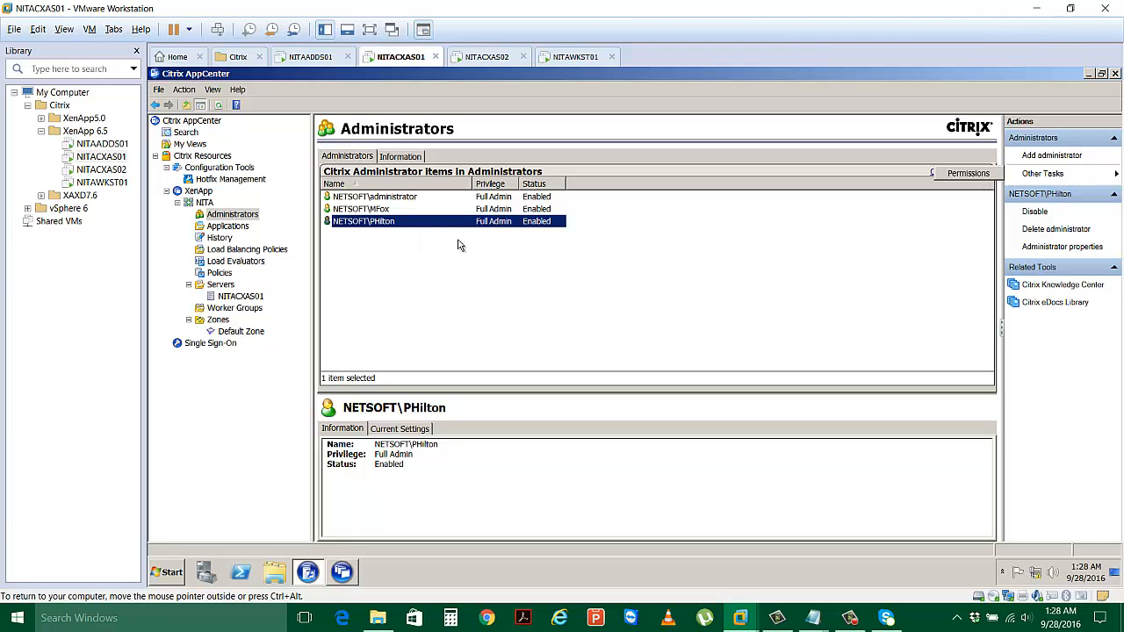
left_click(435, 224)
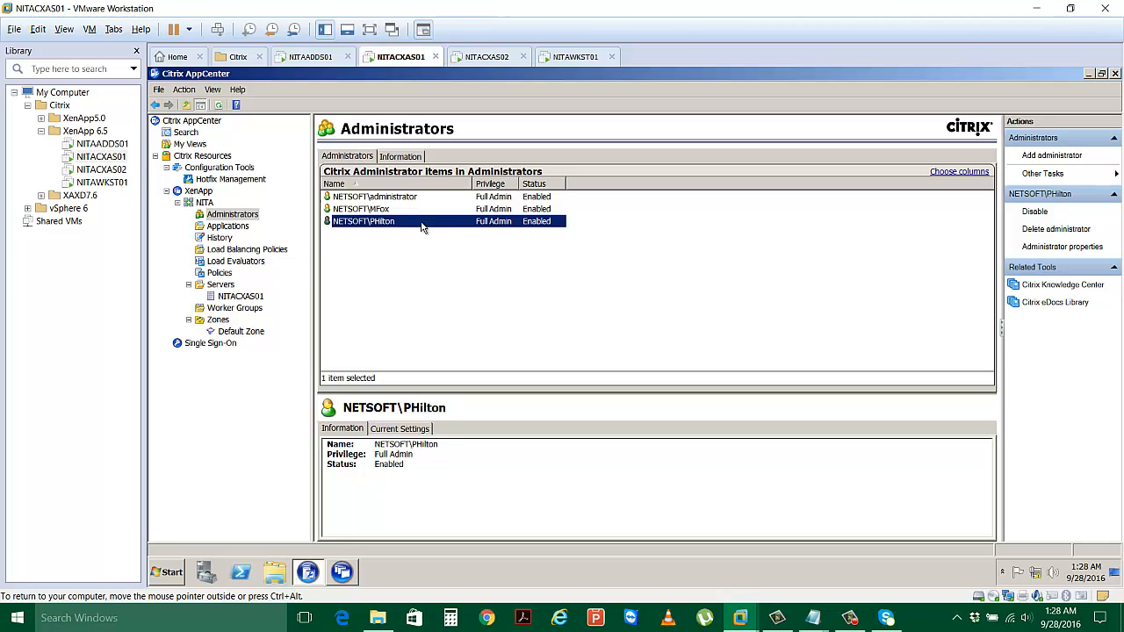
right_click(422, 227)
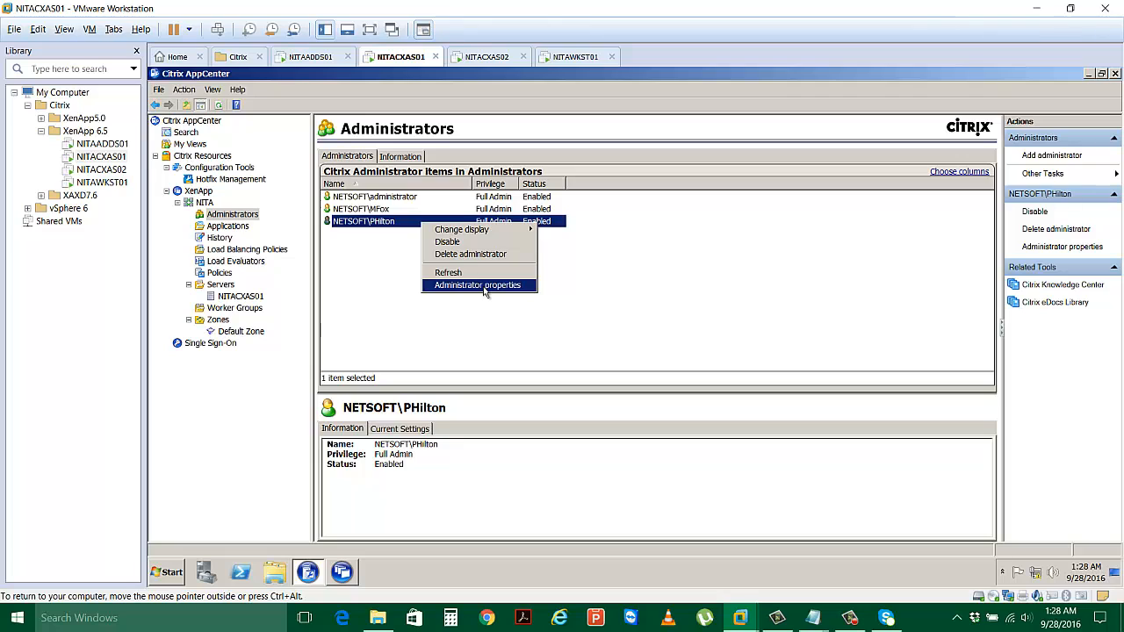
key("Escape")
left_click(584, 307)
left_click(437, 221)
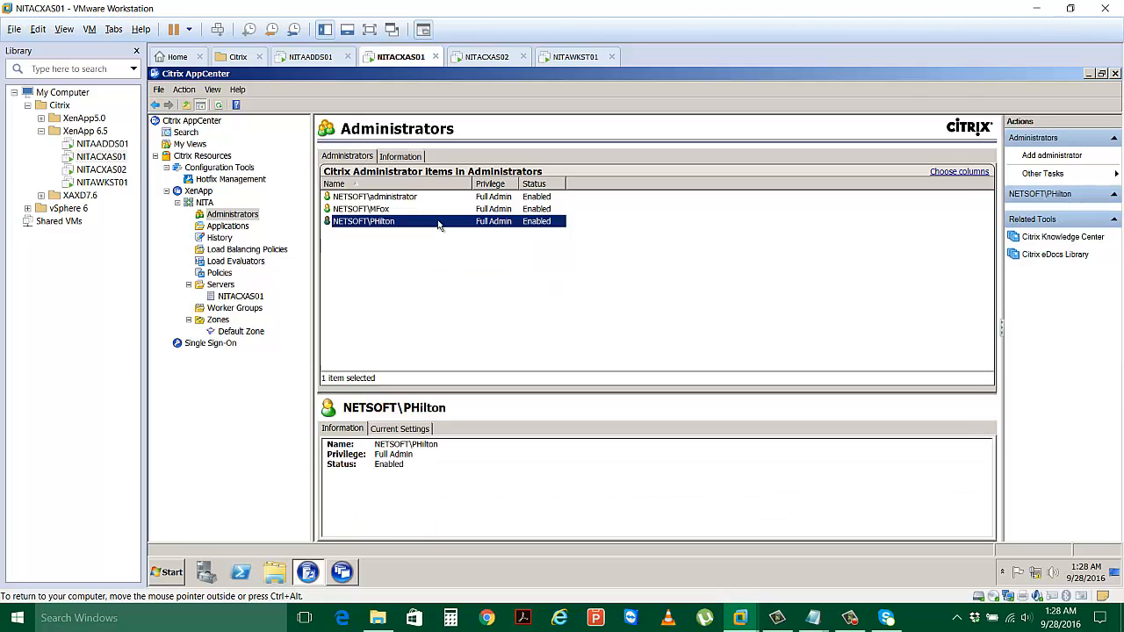
right_click(439, 226)
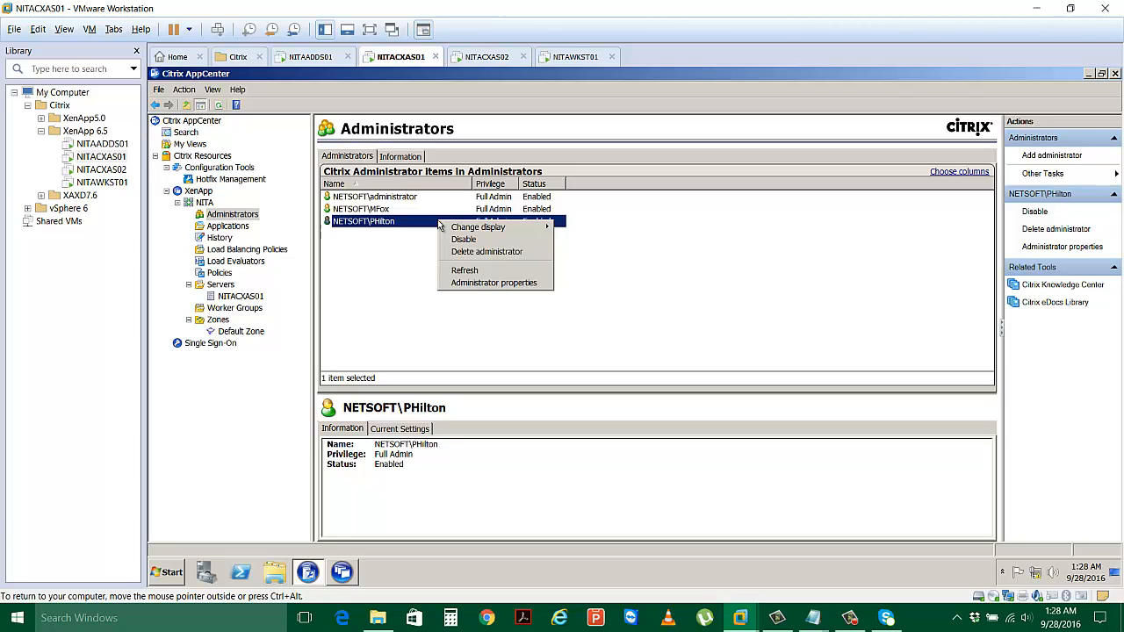
left_click(528, 284)
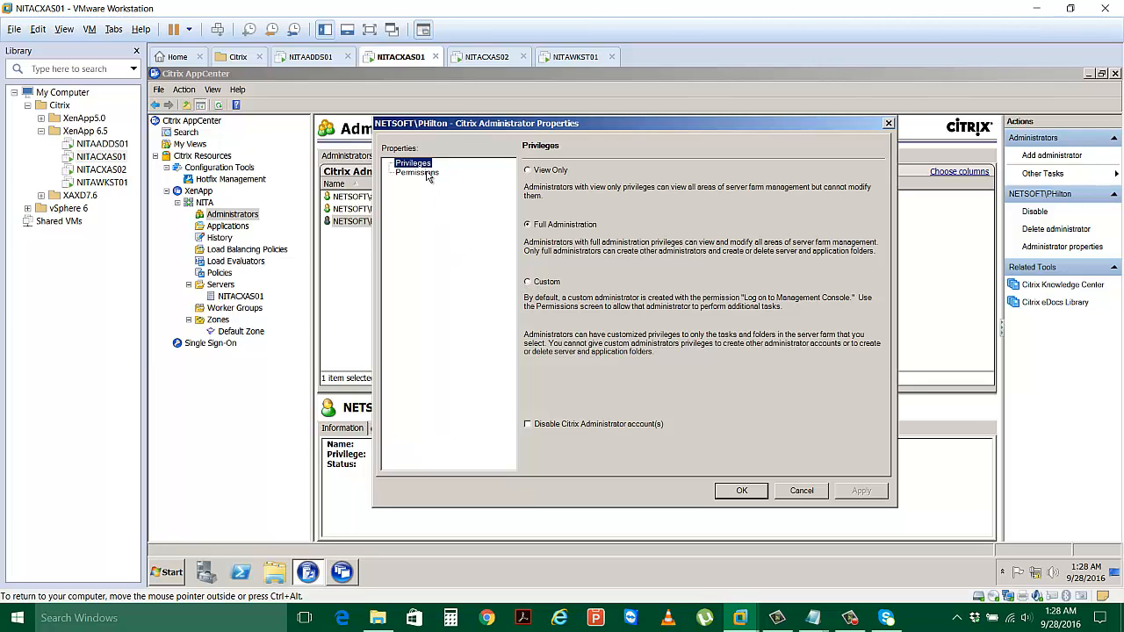
left_click(527, 173)
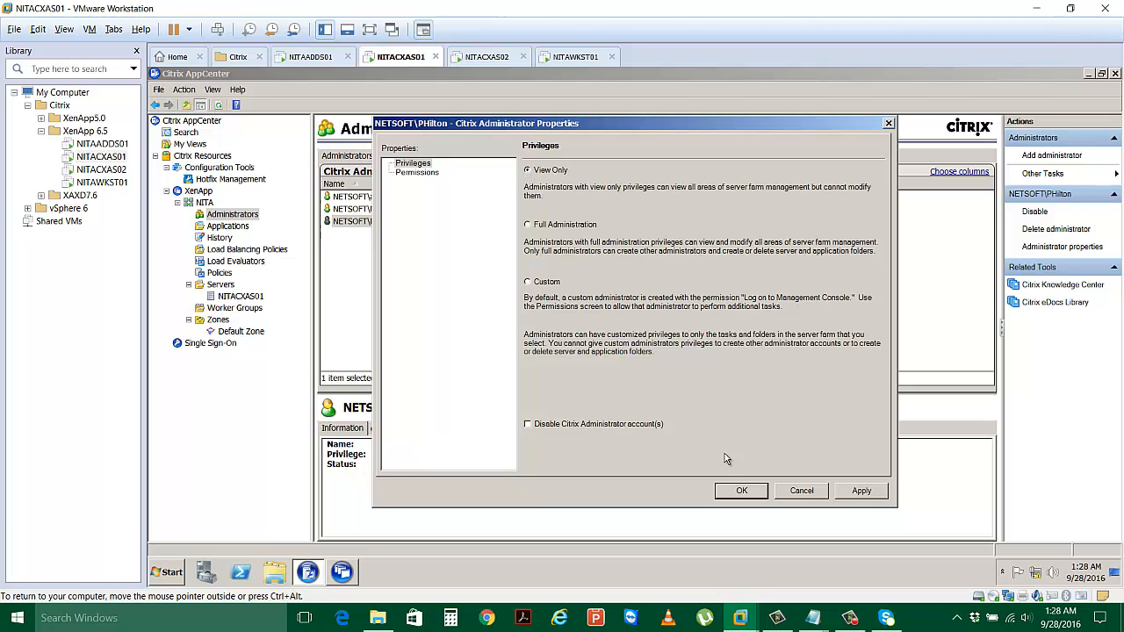
left_click(860, 490)
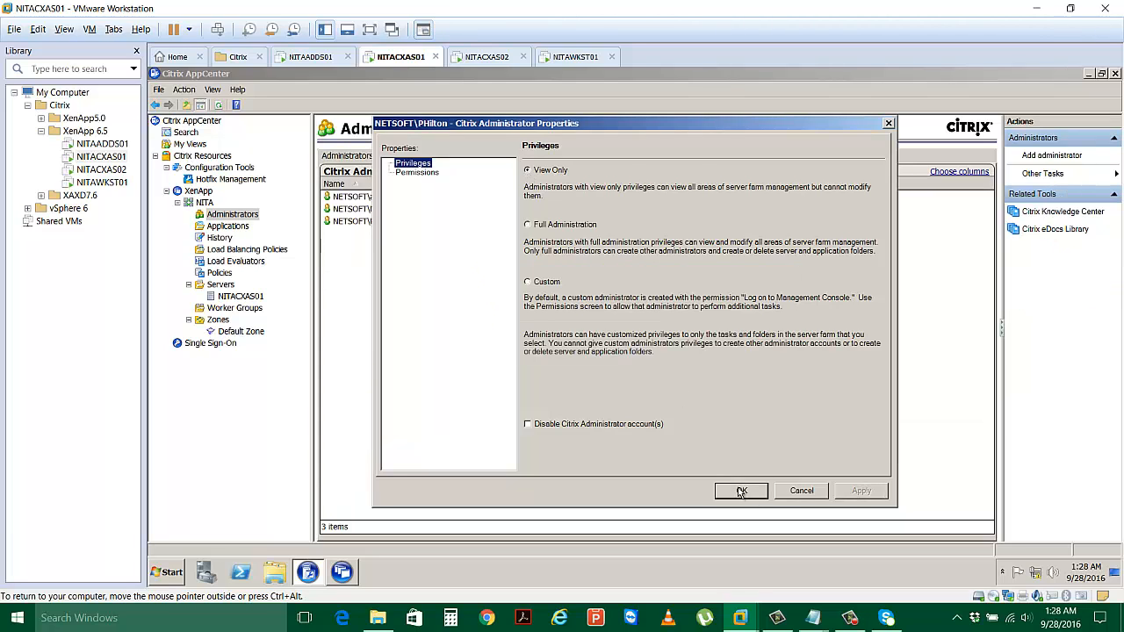
left_click(739, 491)
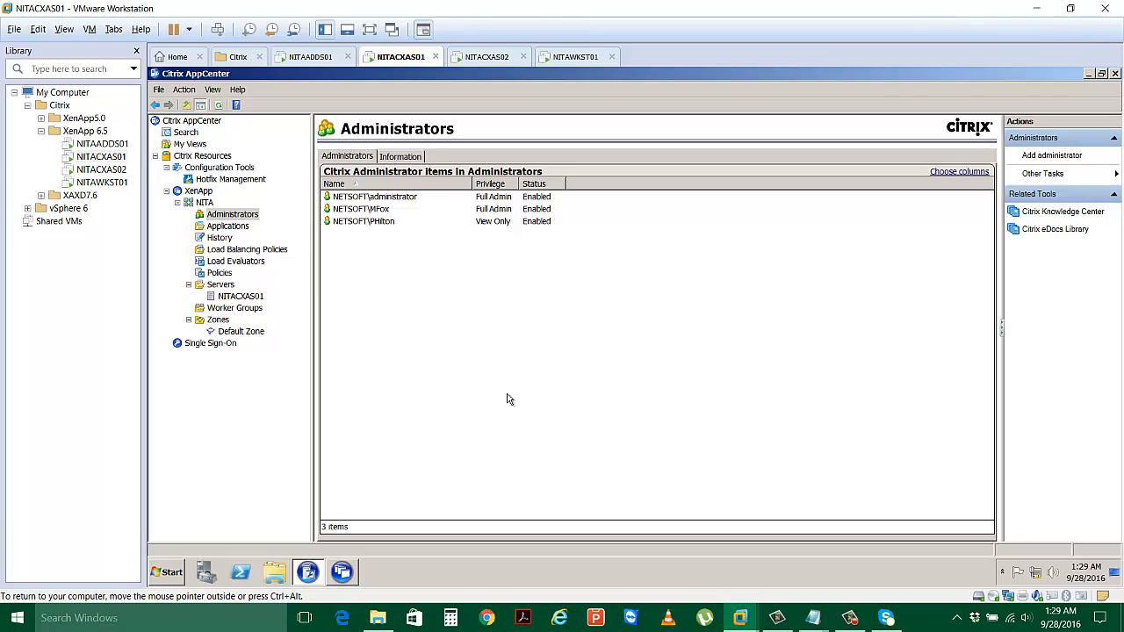
Create an 'HR Apps' folder under Applications, copying the parent folder's permissions.
left_click(225, 228)
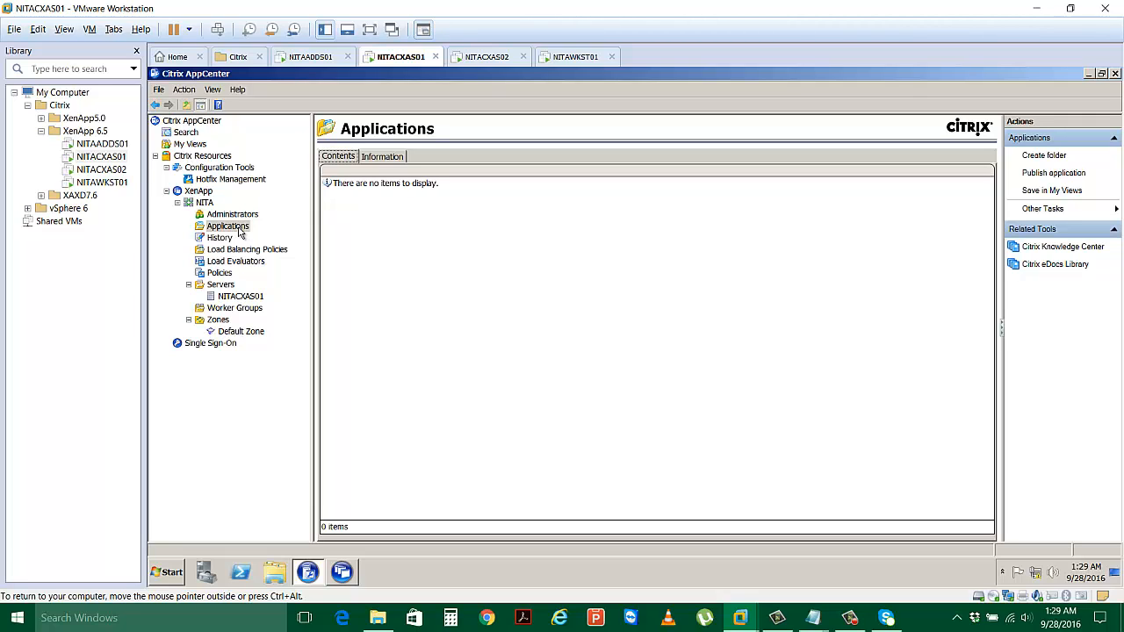
right_click(238, 231)
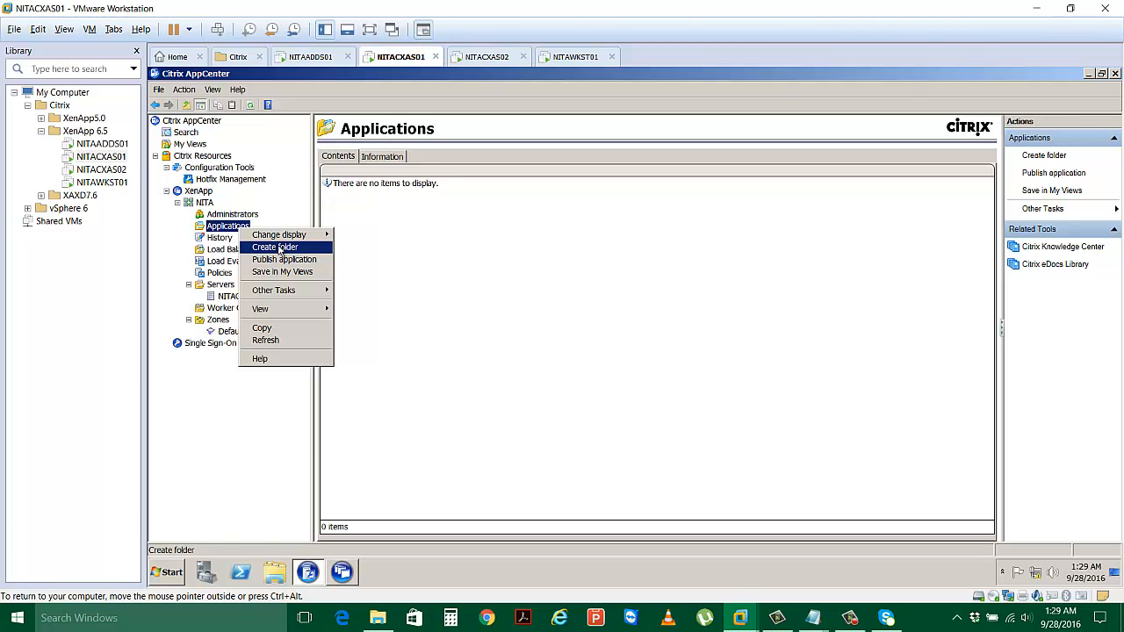
left_click(279, 248)
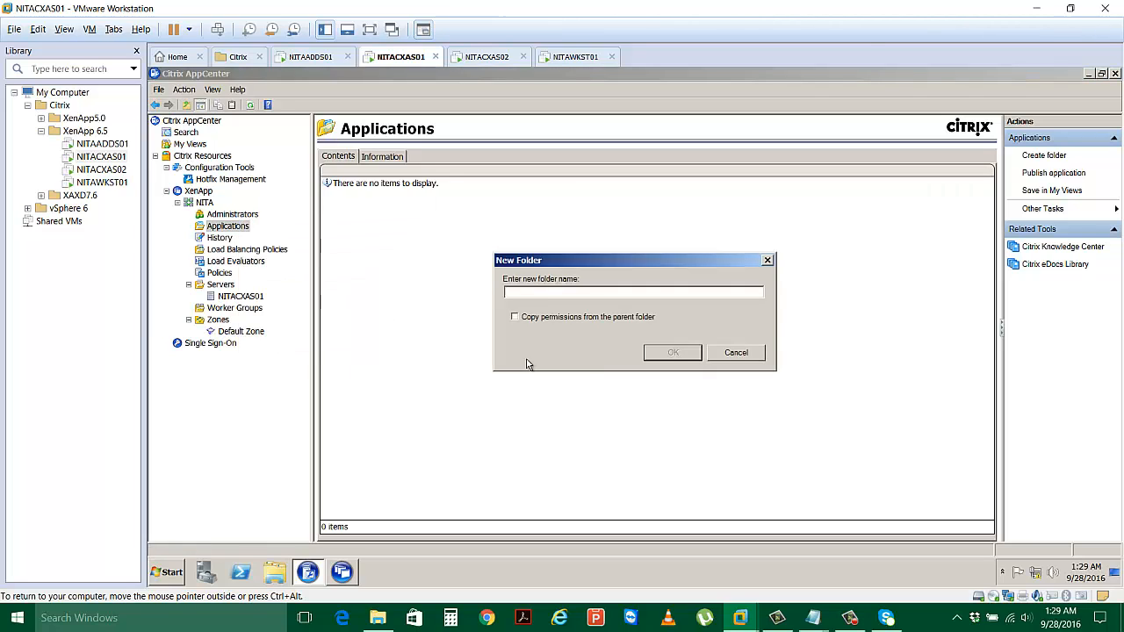
type("HR Apps")
left_click(516, 317)
left_click(672, 352)
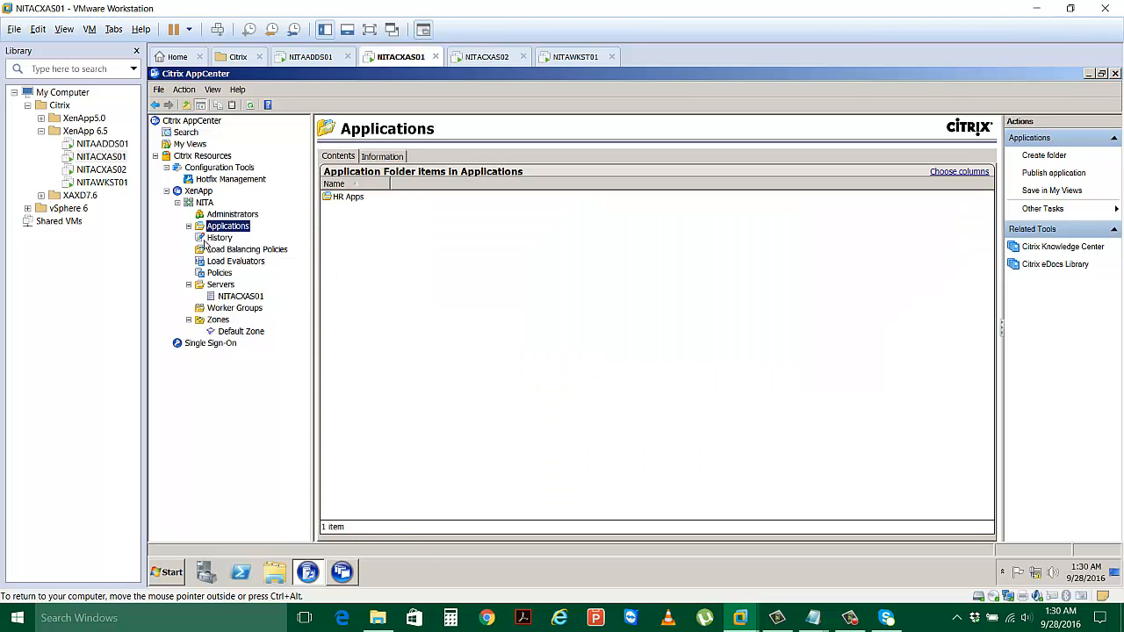
Create a second application folder named Utilities under Applications.
left_click(188, 227)
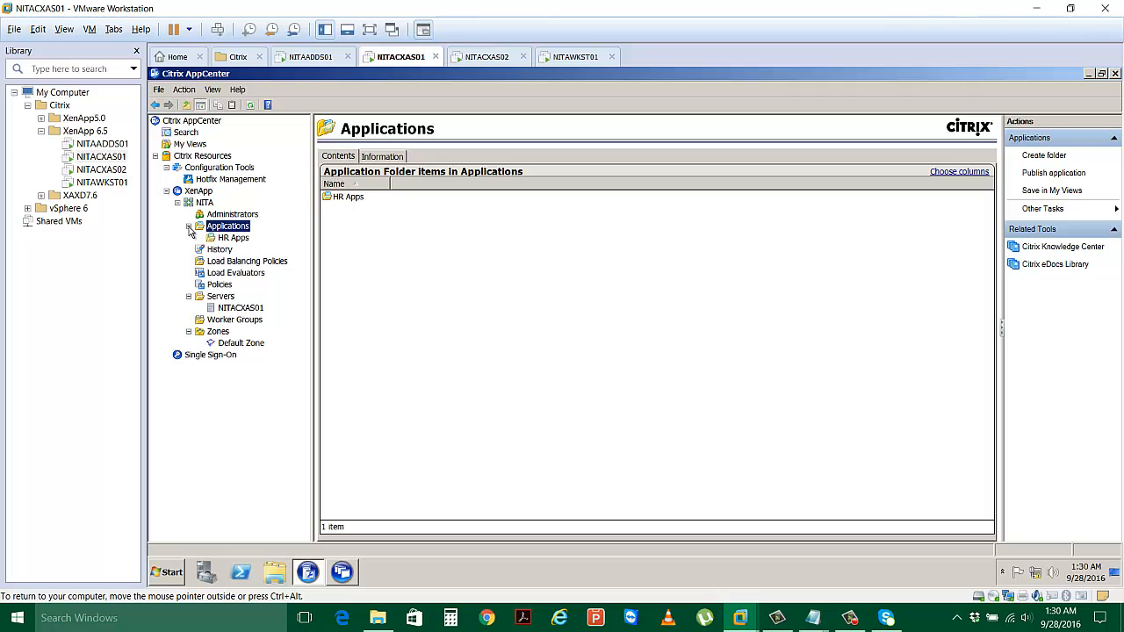
right_click(237, 230)
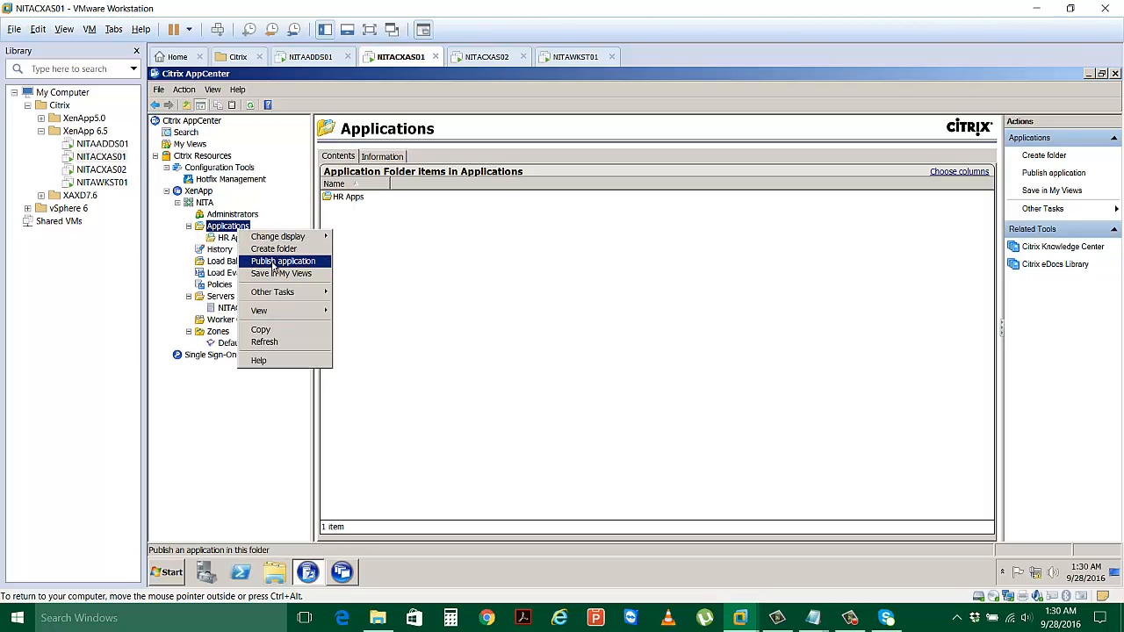
left_click(305, 252)
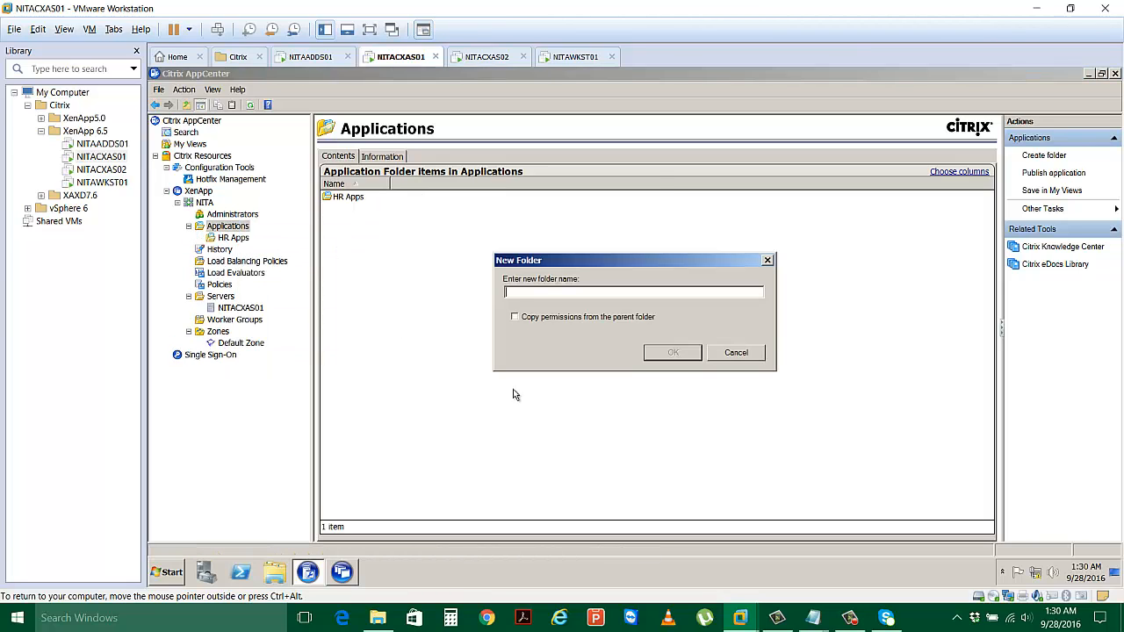
type("Utilities")
left_click(672, 352)
Create a third application folder named Accounting under Applications.
right_click(234, 230)
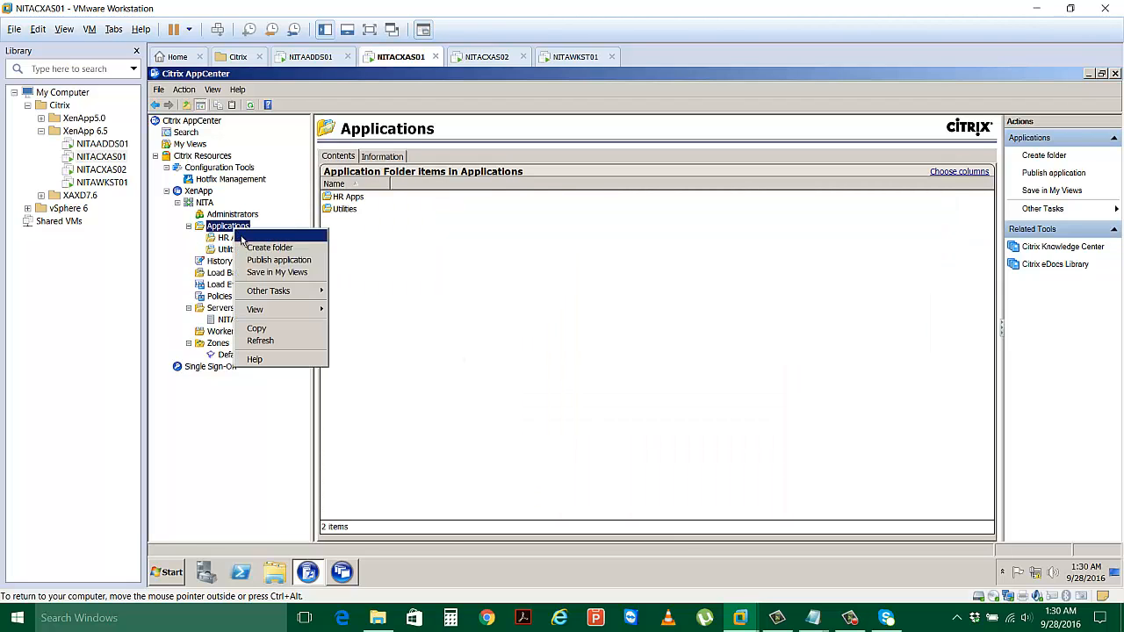
left_click(252, 245)
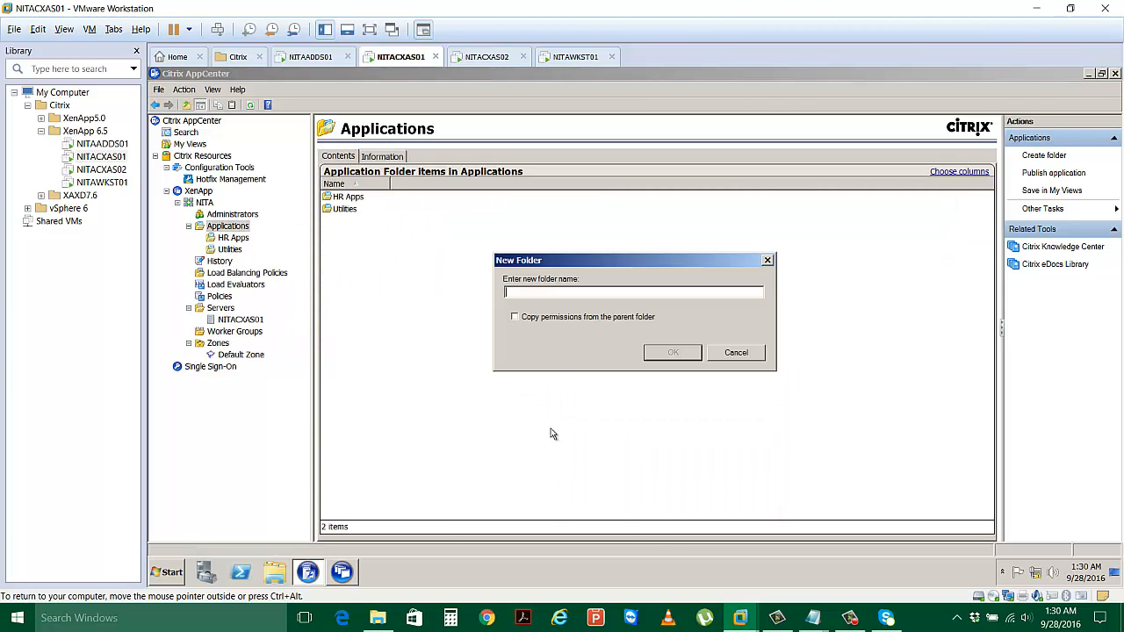
type("Accounting")
left_click(669, 355)
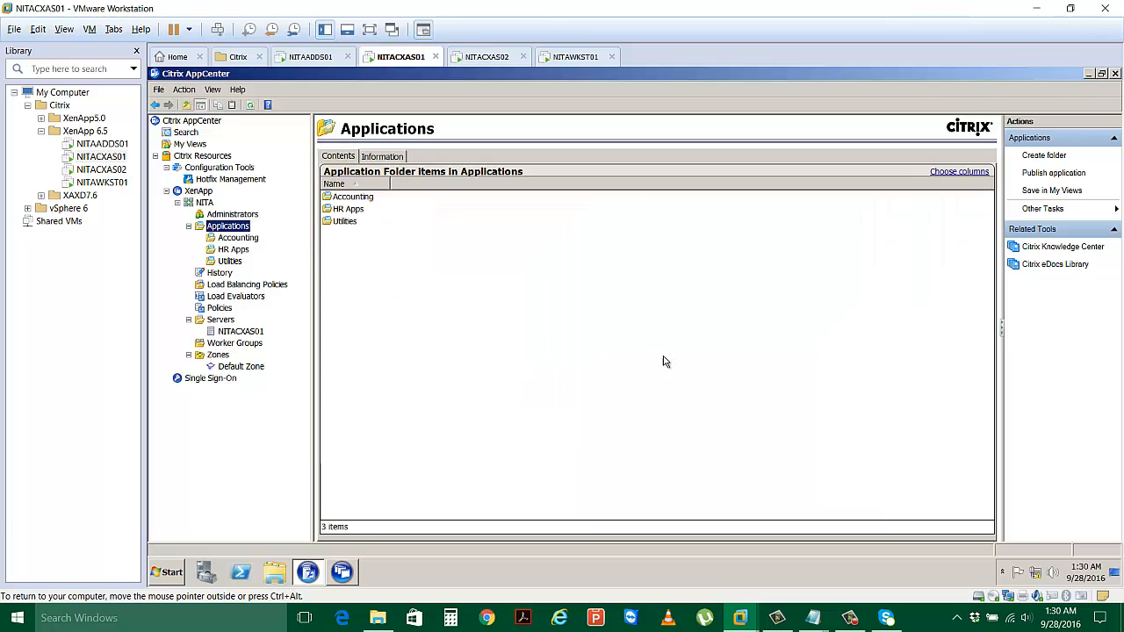
key("Down")
key("Down")
Browse the Accounting, HR Apps and Utilities folders, then bring up the Utilities folder's actions.
left_click(230, 262)
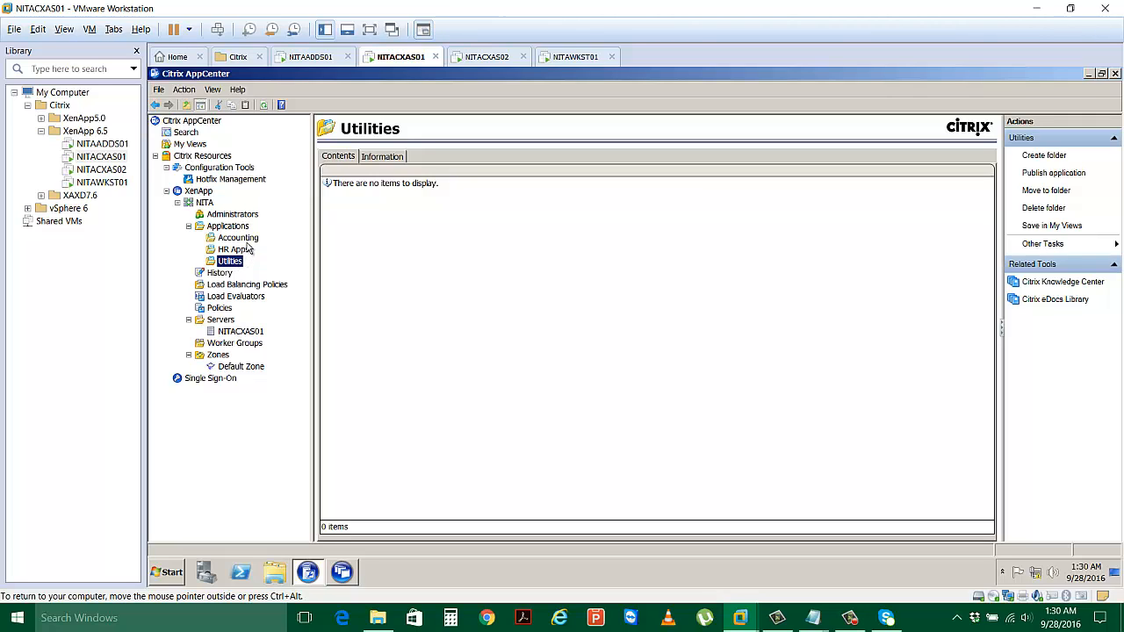
left_click(249, 241)
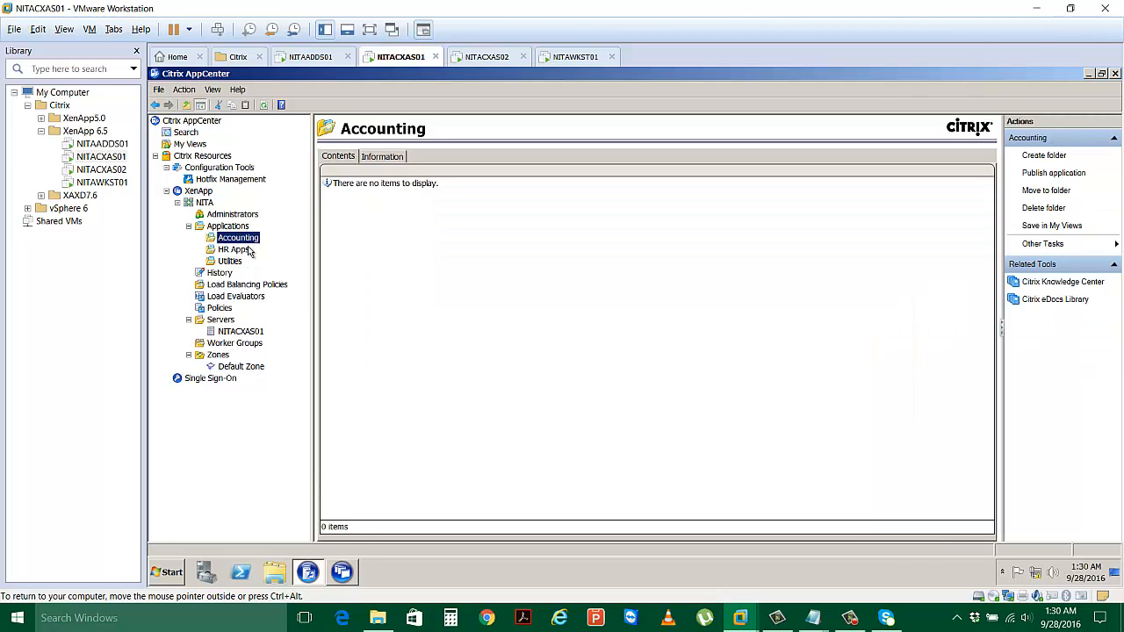
left_click(250, 251)
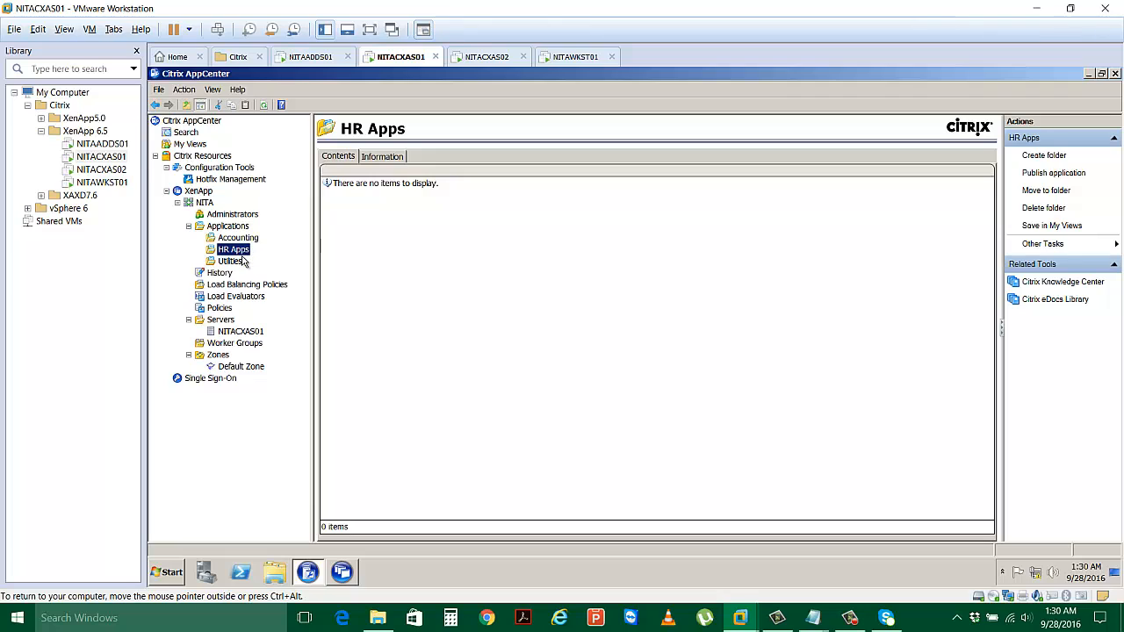
left_click(234, 262)
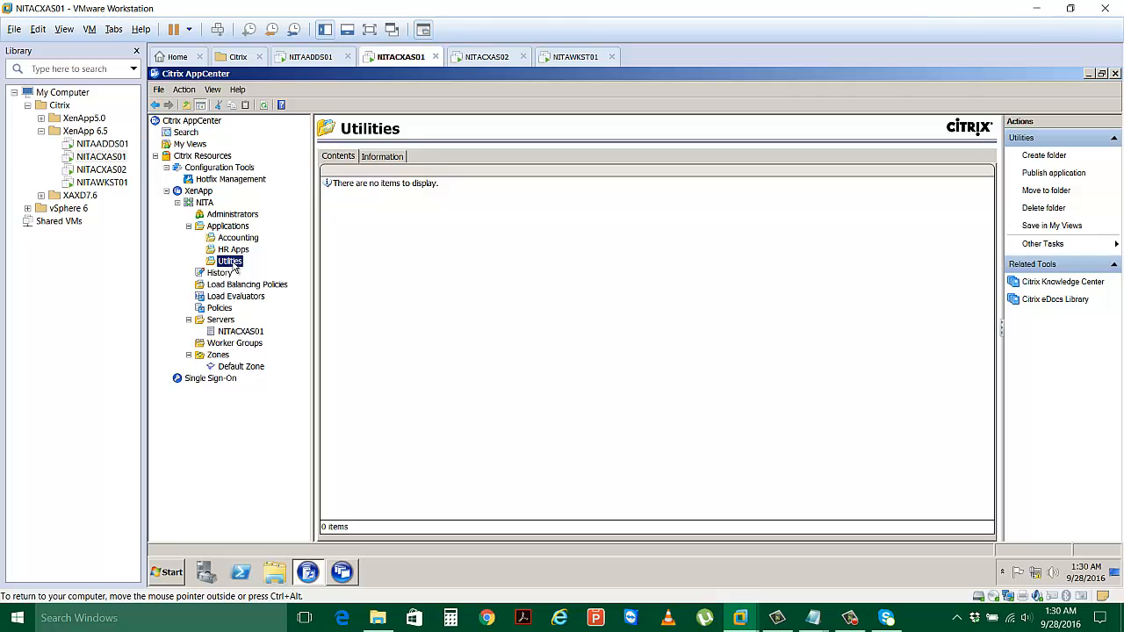
left_click(238, 252)
right_click(239, 253)
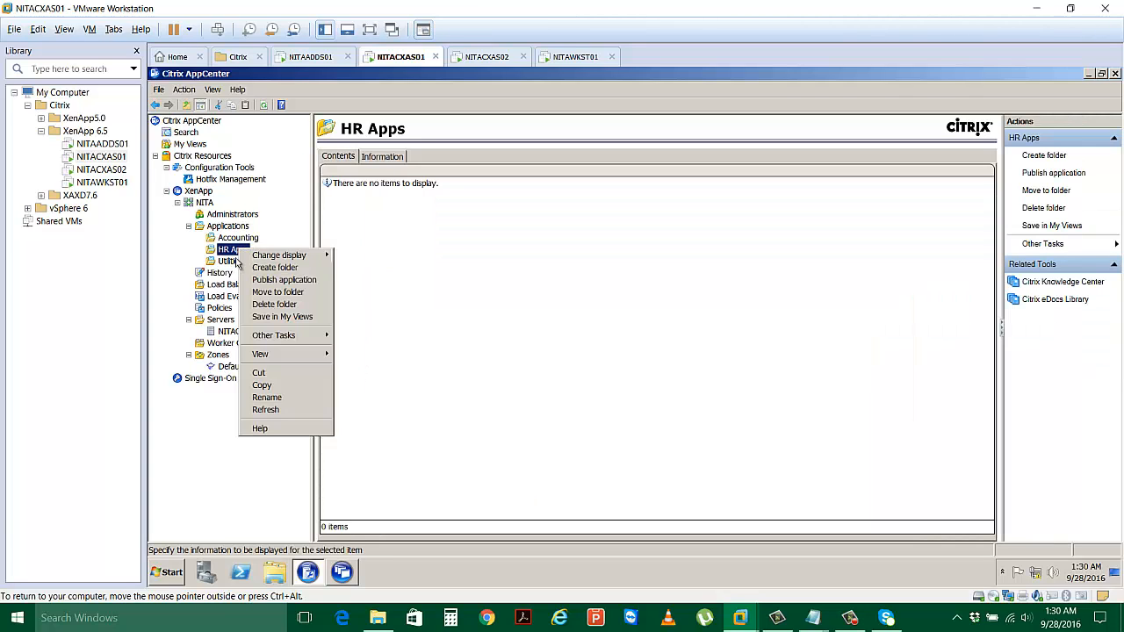
left_click(233, 262)
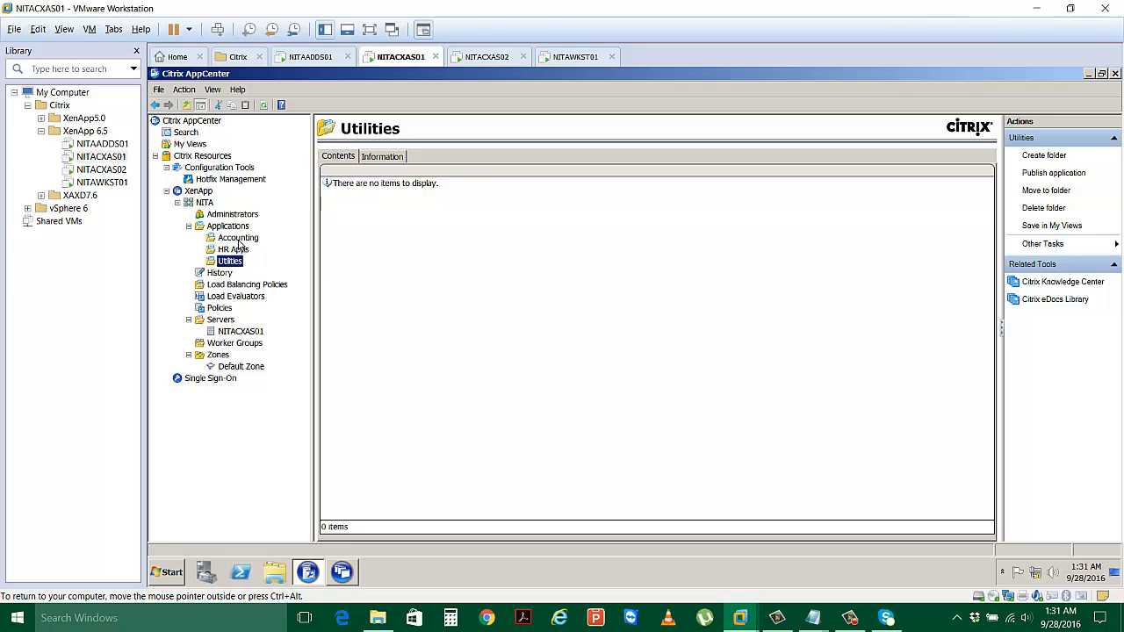
left_click(238, 240)
left_click(233, 263)
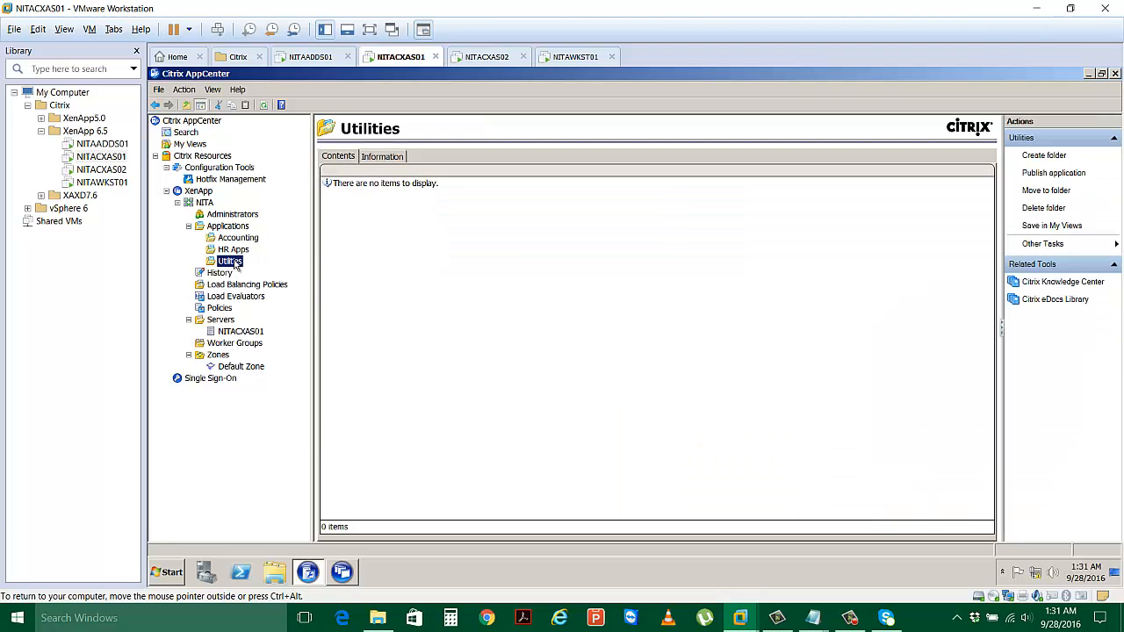
right_click(234, 261)
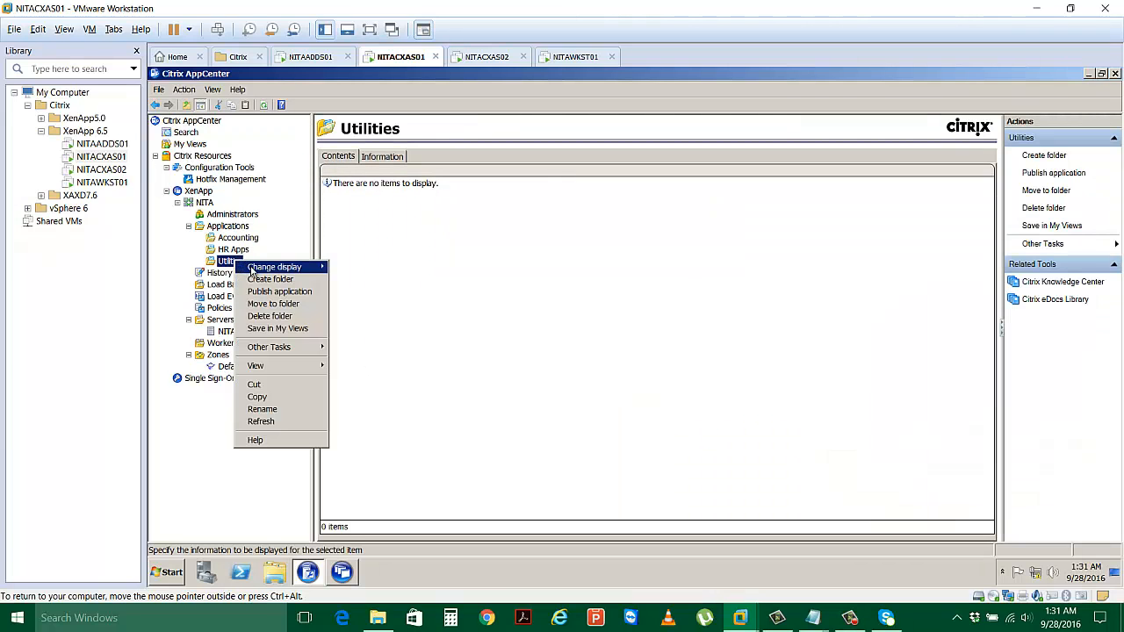
mouse_move(257, 271)
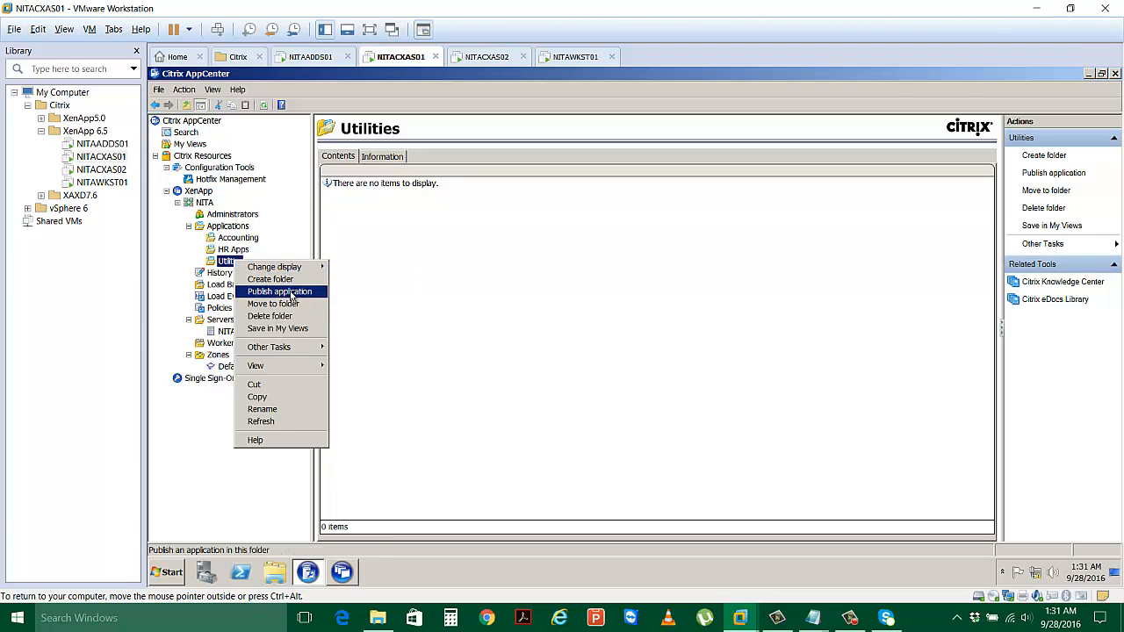
Start publishing 'Wordpad' into Utilities as an installed application accessed from a server.
left_click(292, 295)
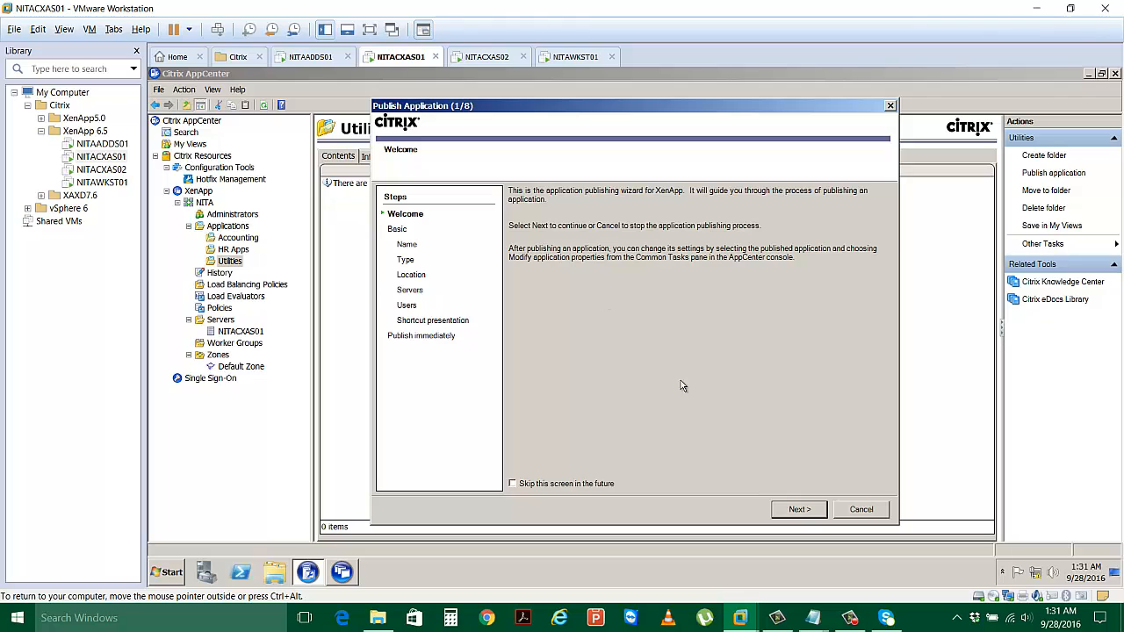
left_click(806, 510)
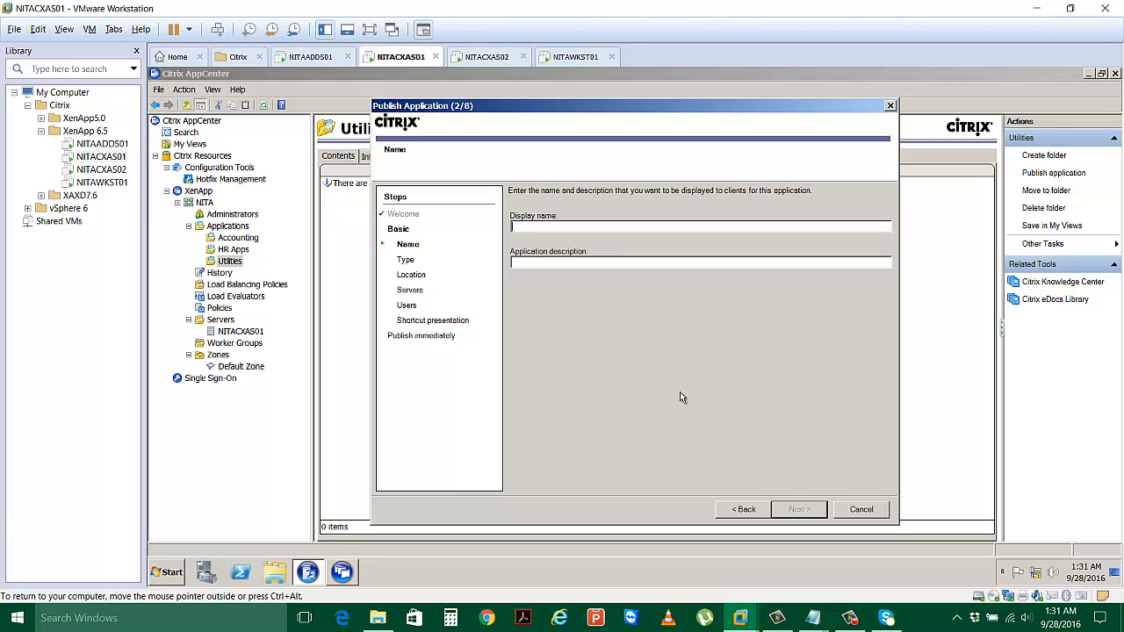
type("Word")
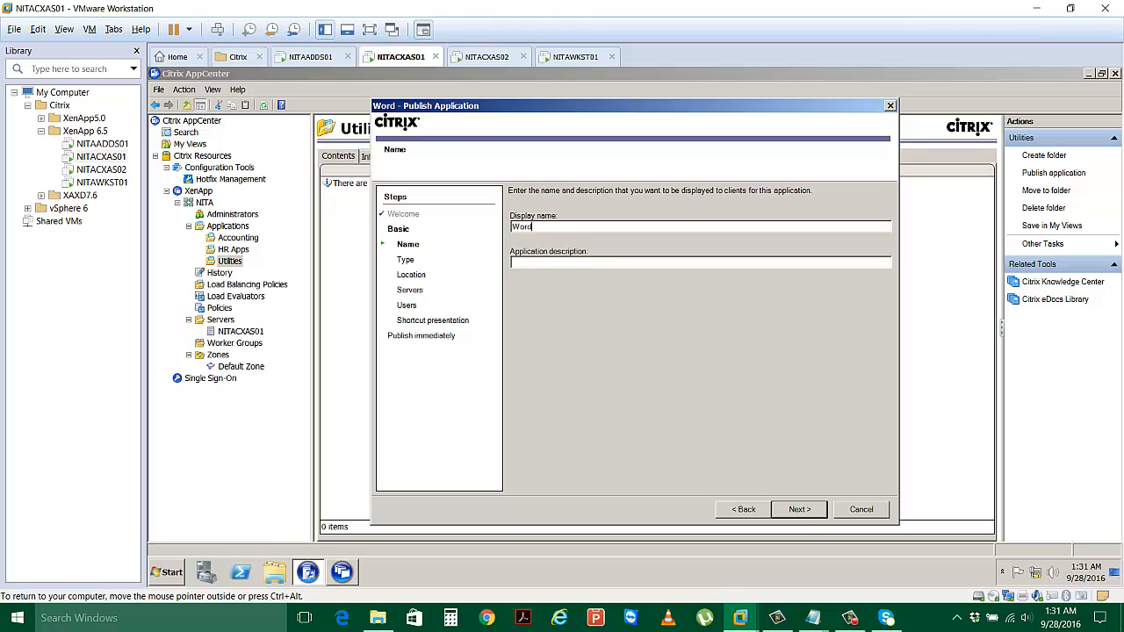
type("pad")
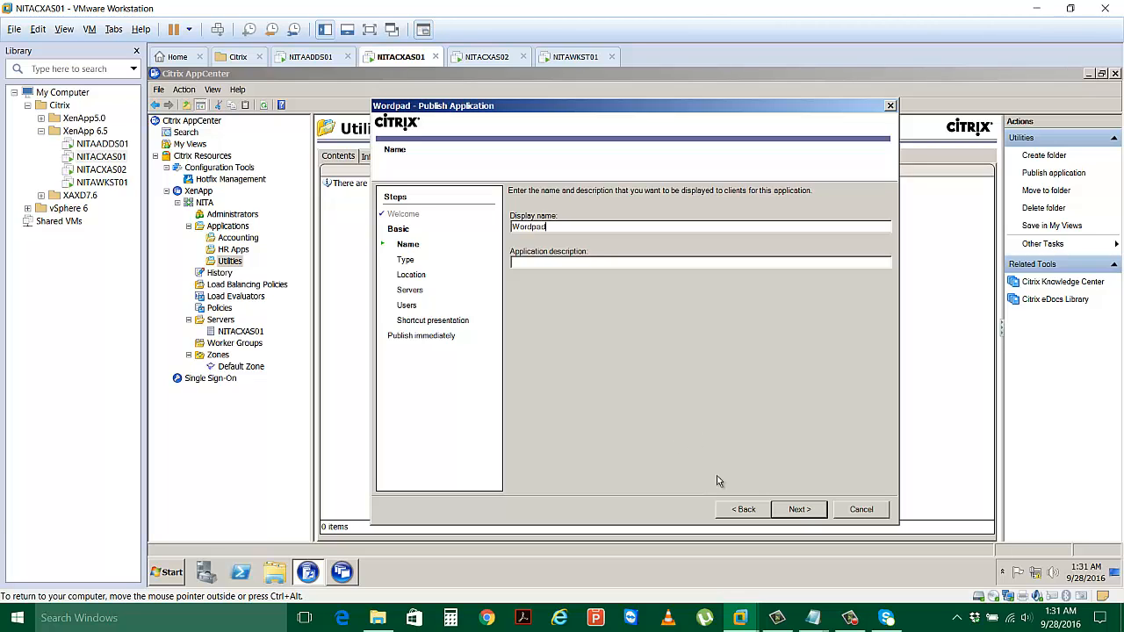
left_click(788, 509)
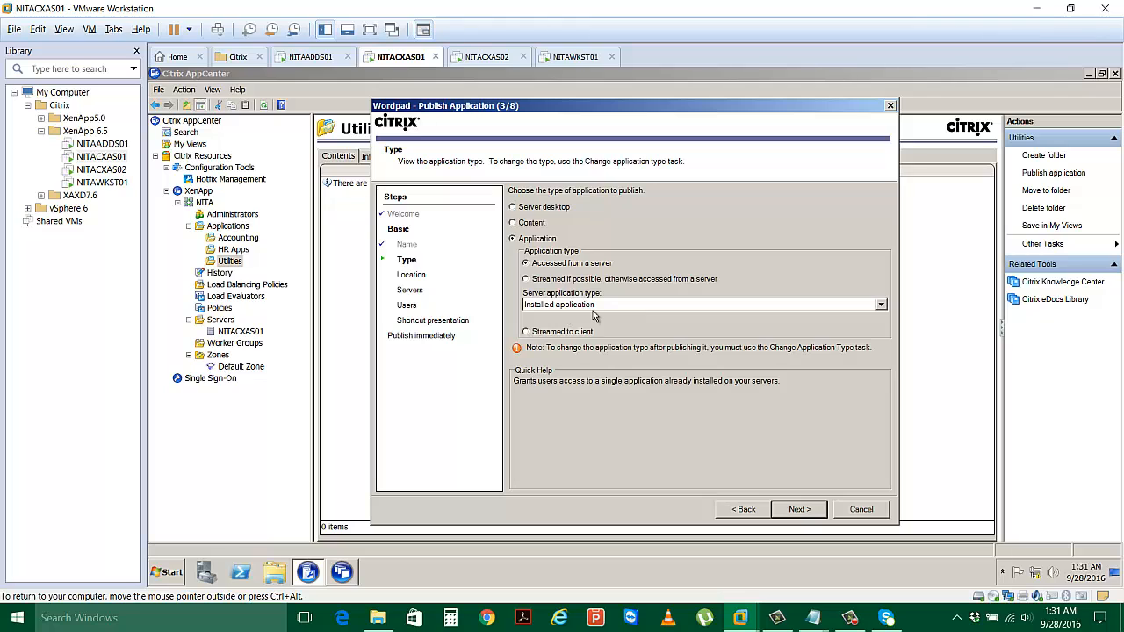
left_click(794, 510)
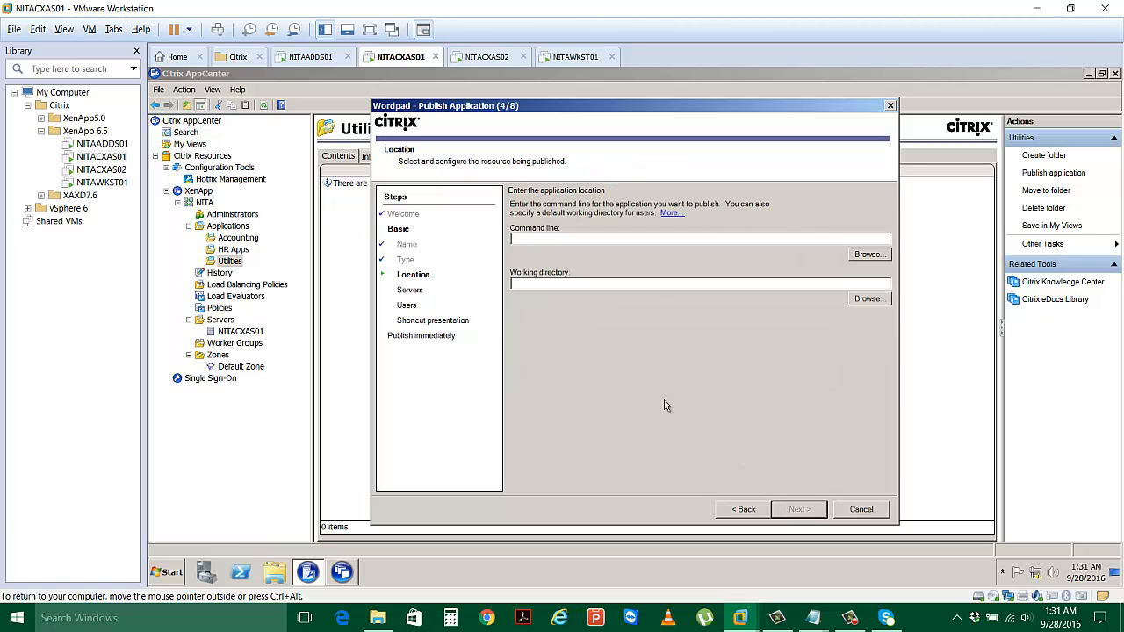
Set Wordpad's command line to wordpad in Program Files (x86)\Windows NT\Accessories.
left_click(858, 260)
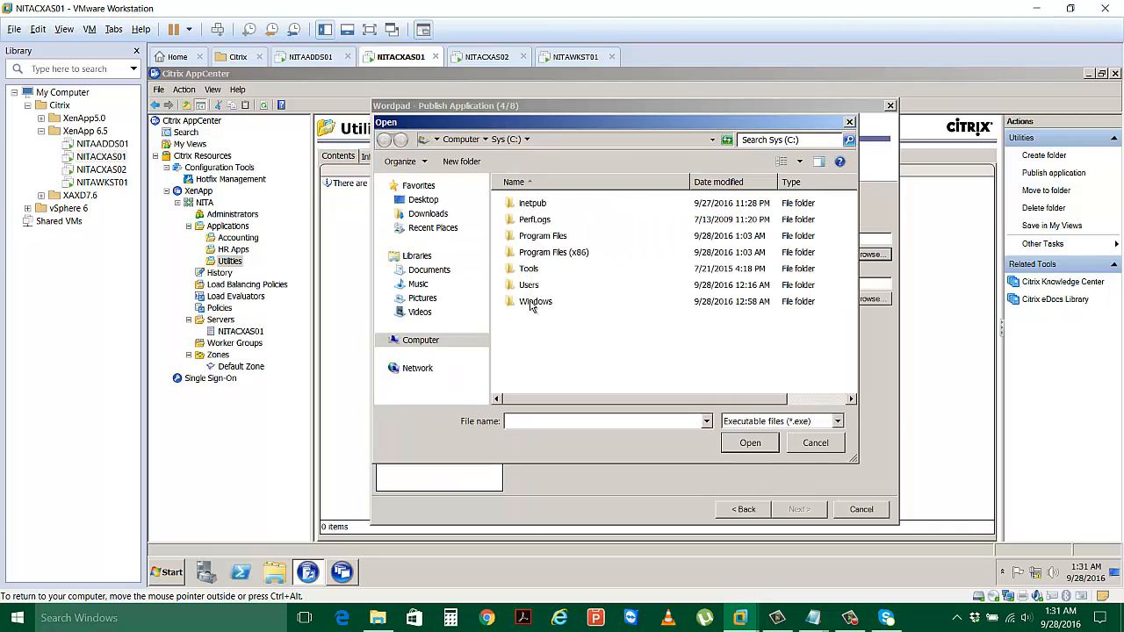
double_click(558, 254)
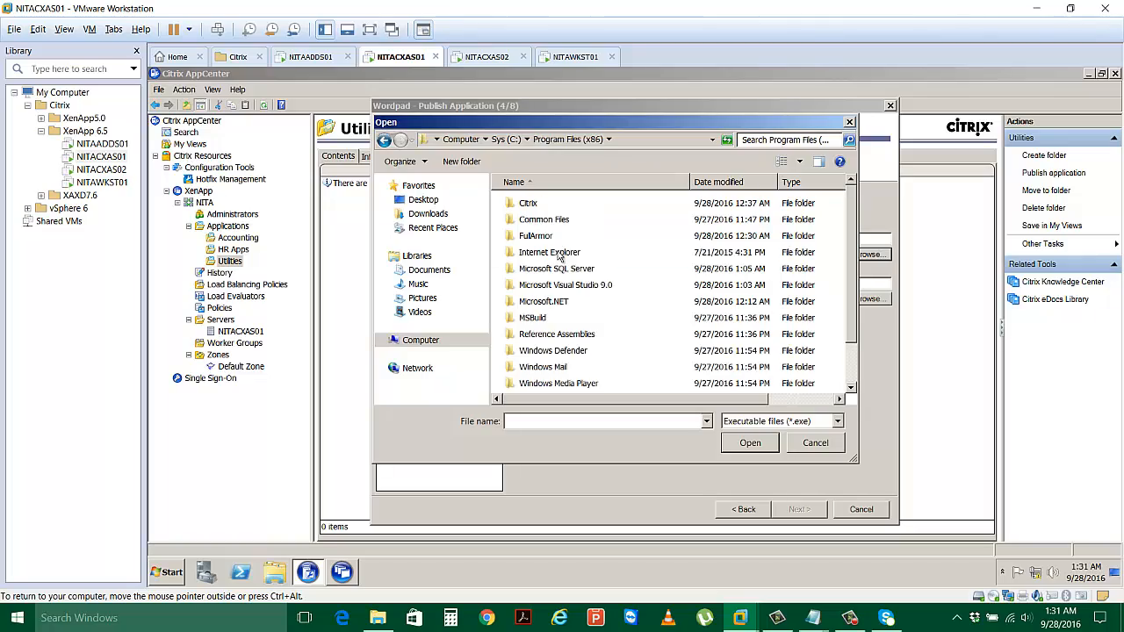
scroll(563, 318, "down", 1)
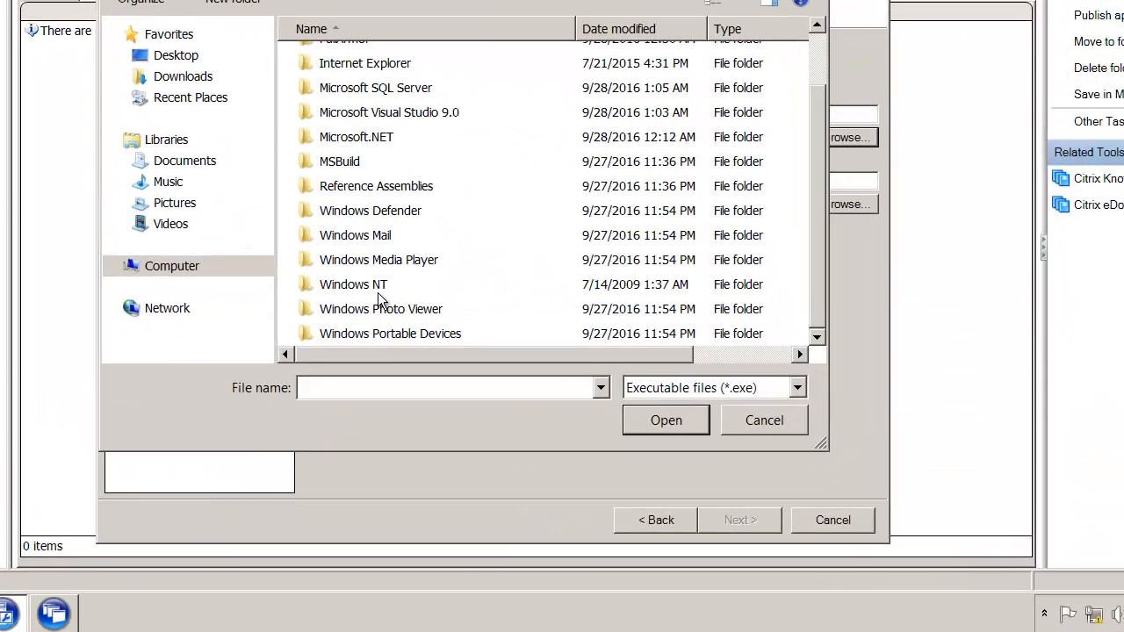
double_click(402, 298)
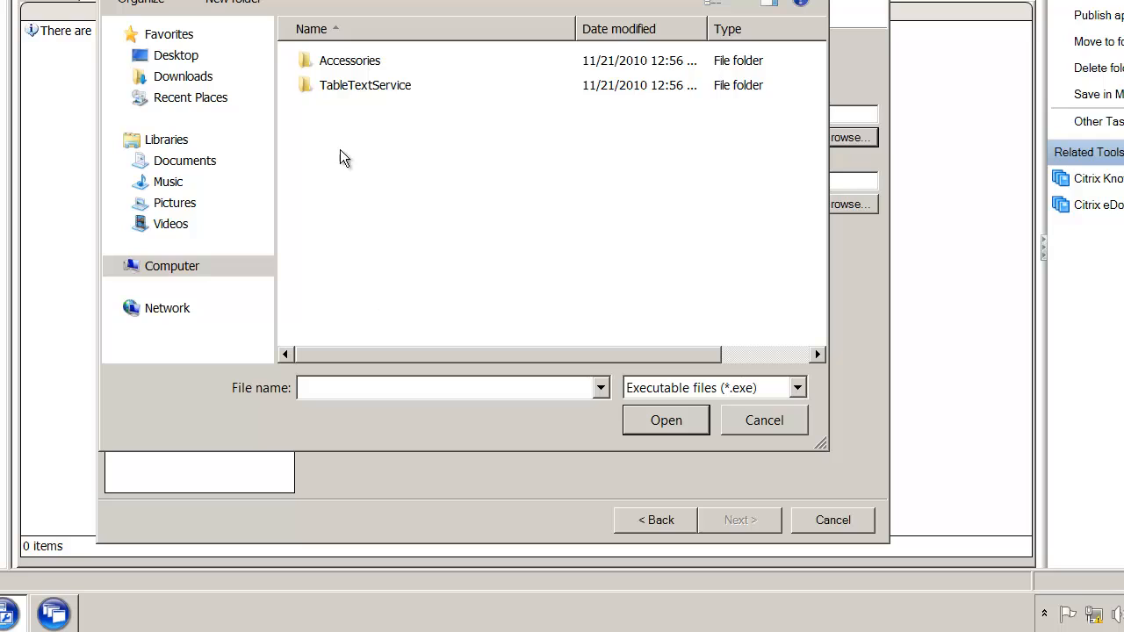
double_click(342, 62)
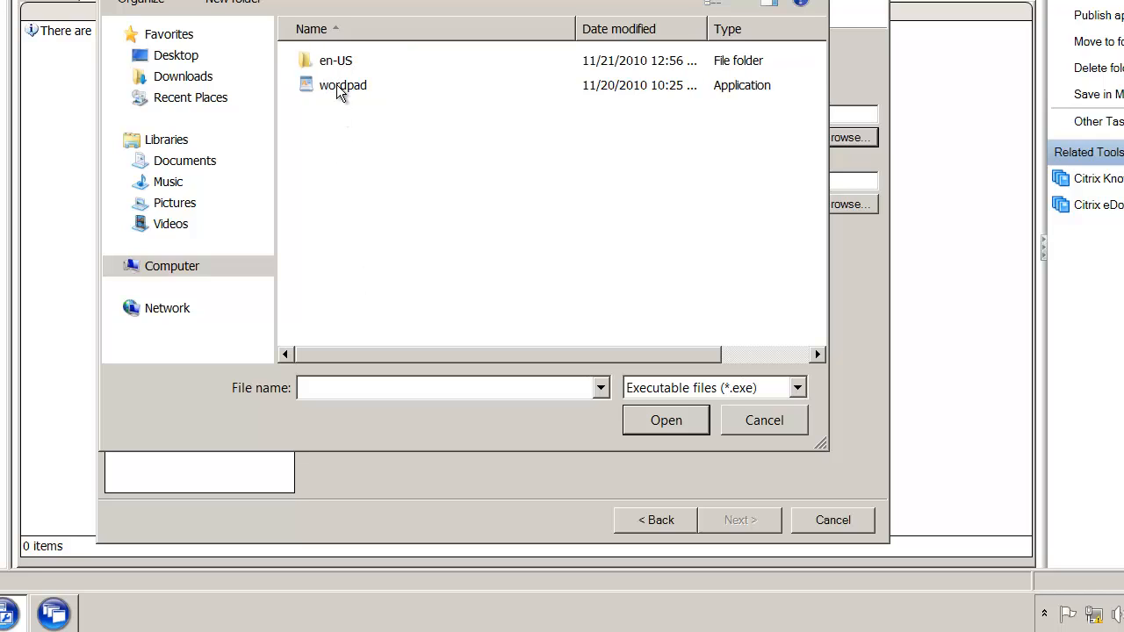
left_click(340, 89)
double_click(339, 86)
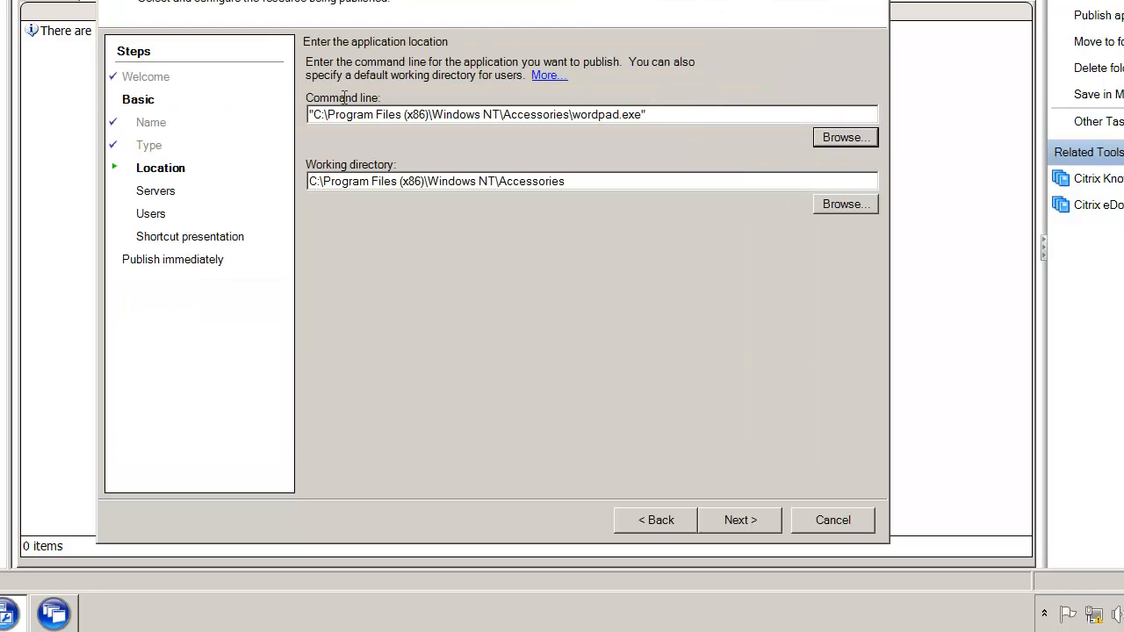
left_click(753, 517)
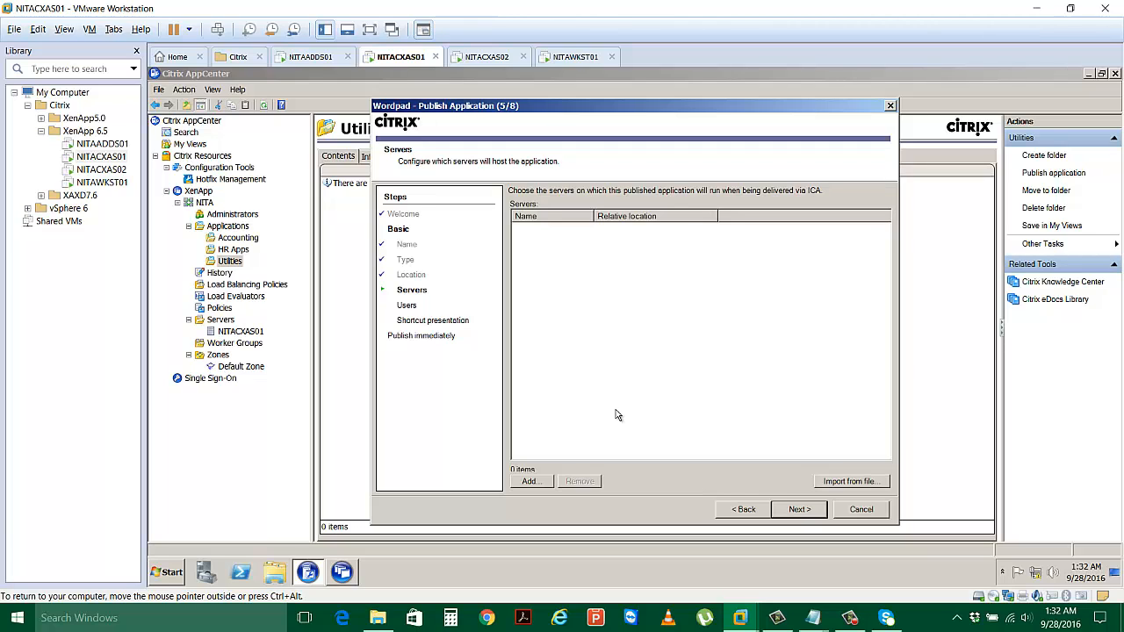
Add server NITACXAS01 from the farm's Servers folder as Wordpad's host.
left_click(531, 481)
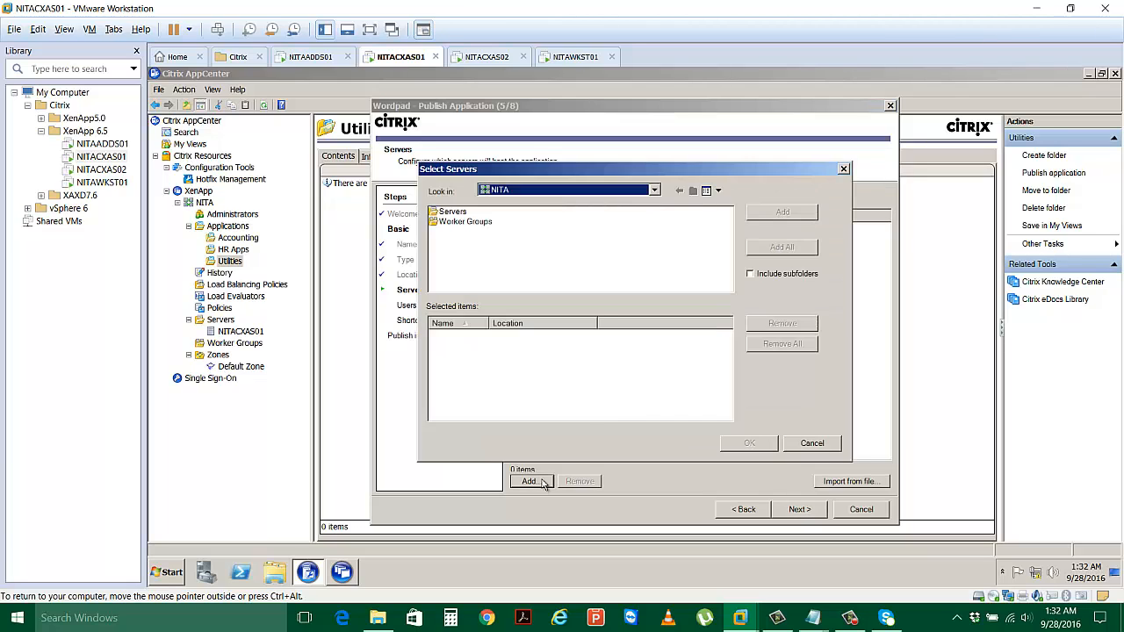
double_click(464, 216)
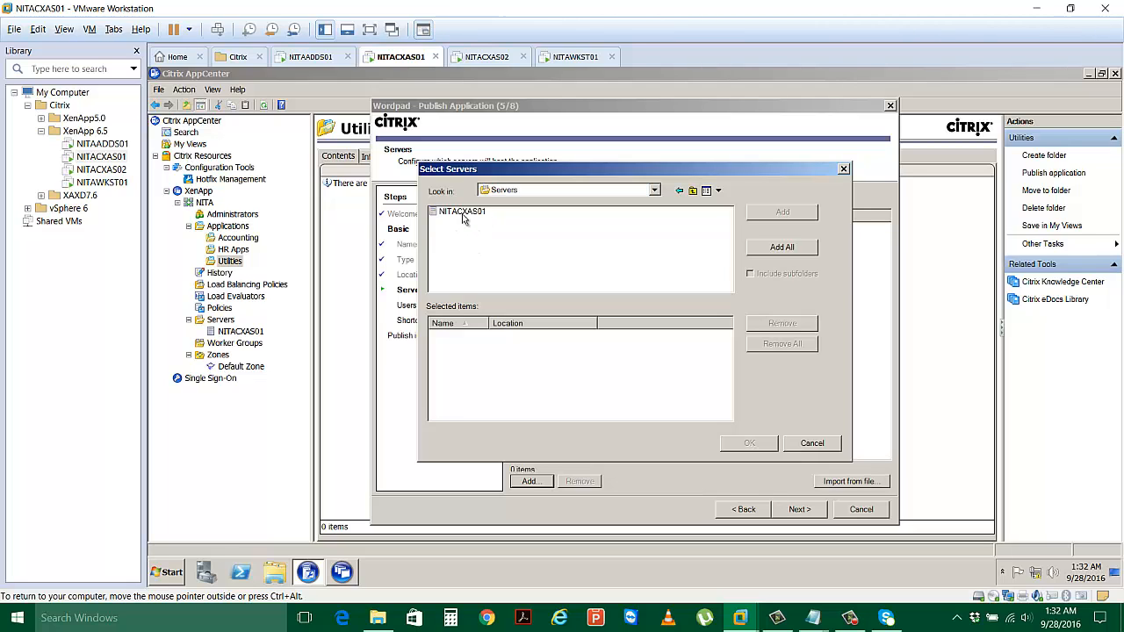
double_click(462, 213)
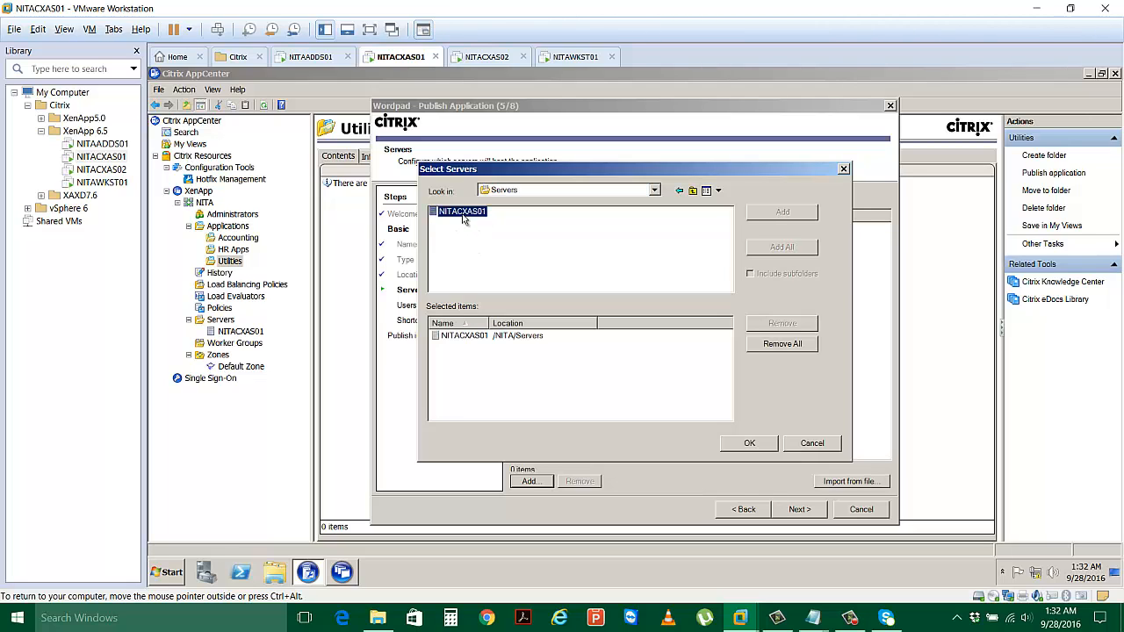
left_click(759, 445)
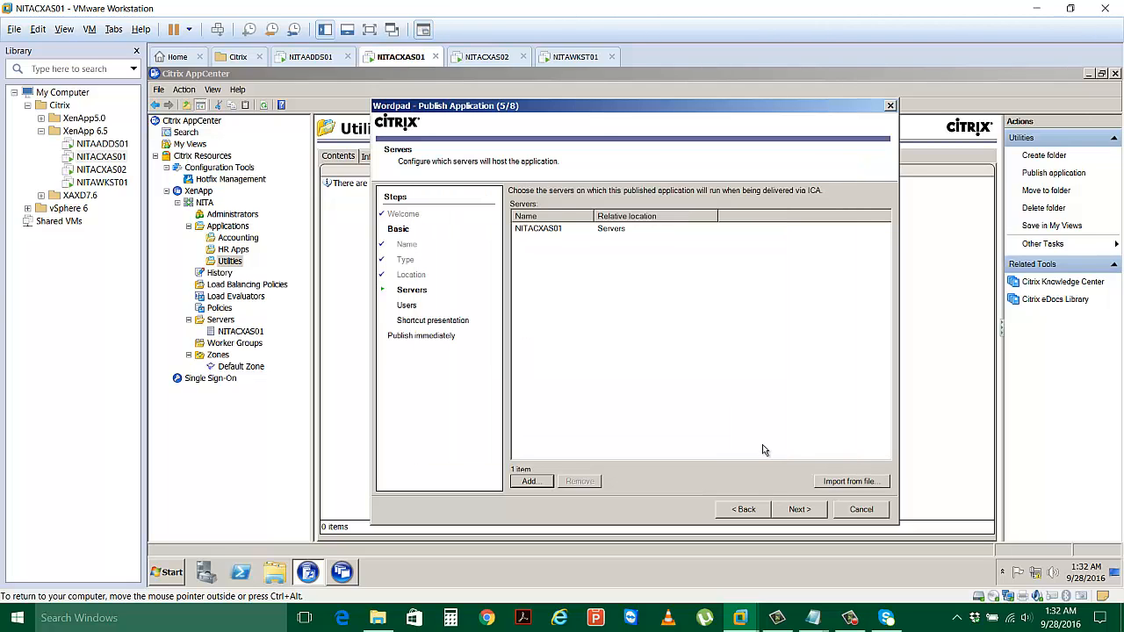
left_click(800, 515)
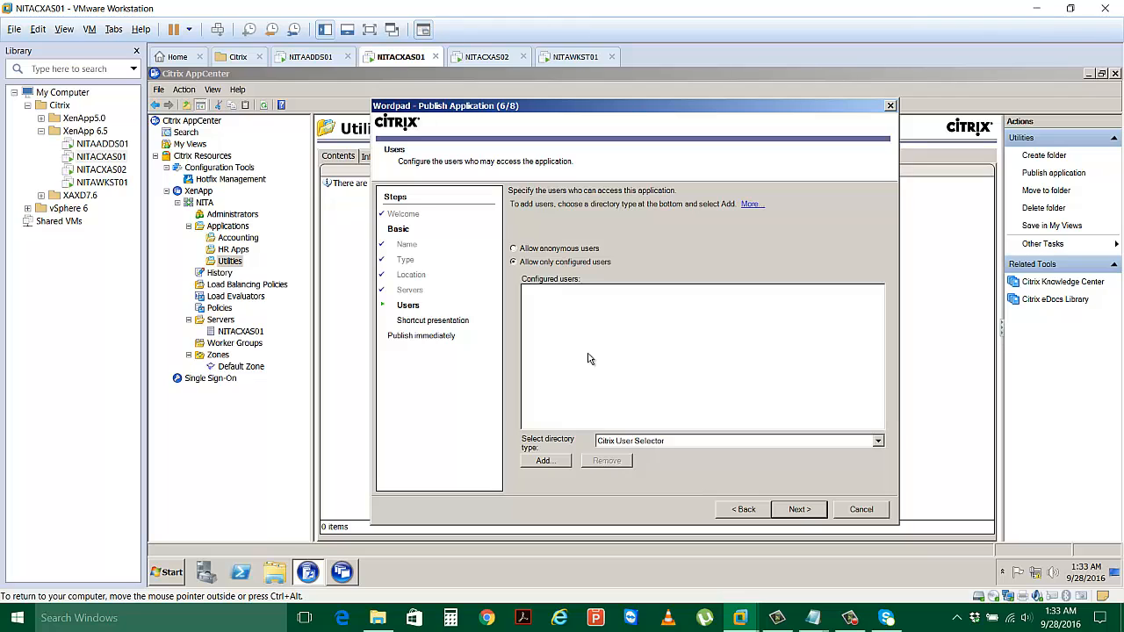
Browse the NETSOFT.EDU domain, signing in as administrator with the account password and dismissing the license error.
left_click(544, 462)
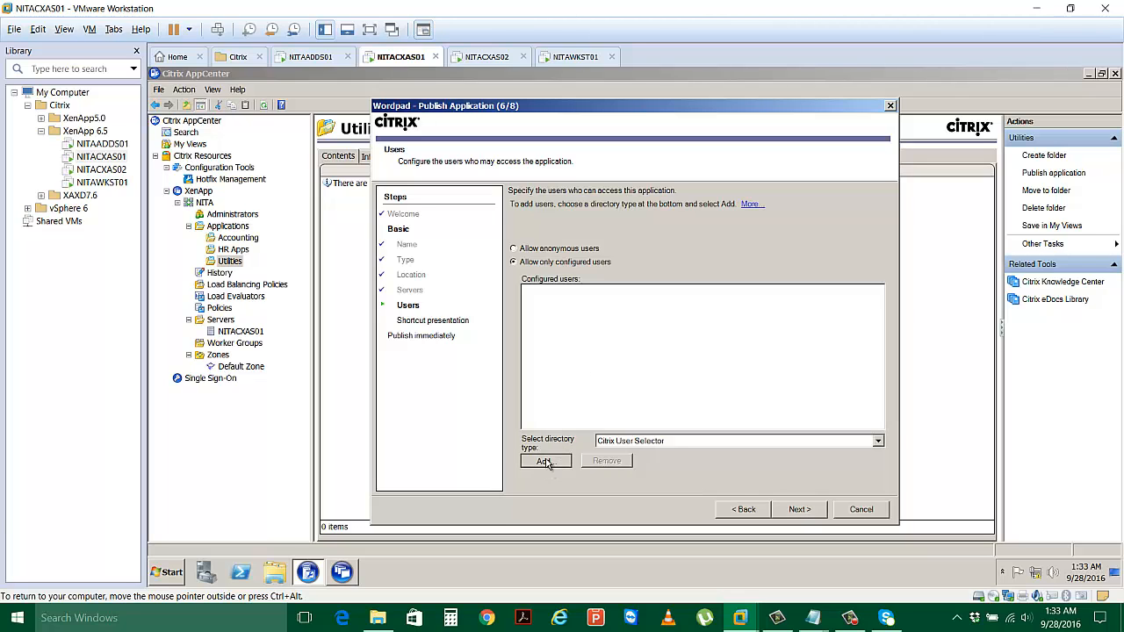
double_click(582, 306)
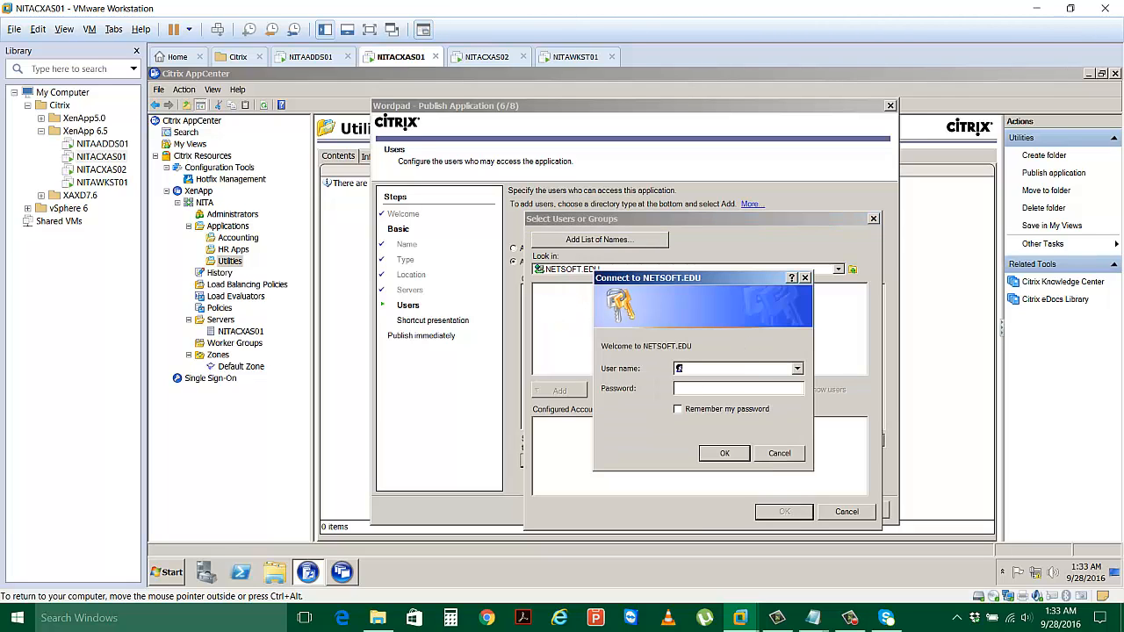
type("administrator")
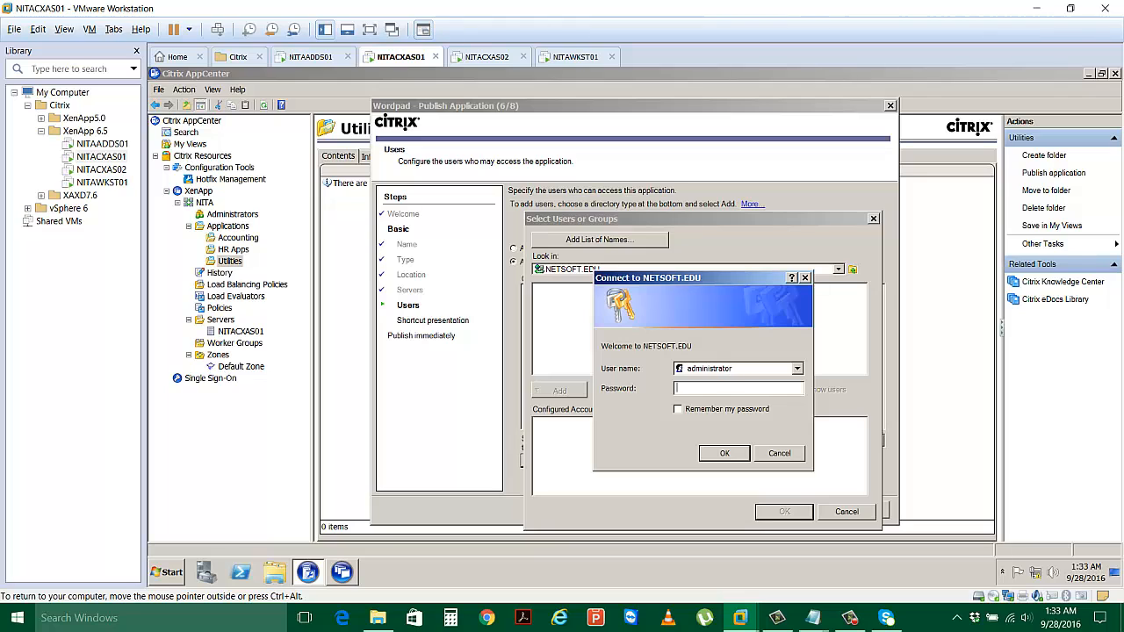
key("Tab")
type("•••")
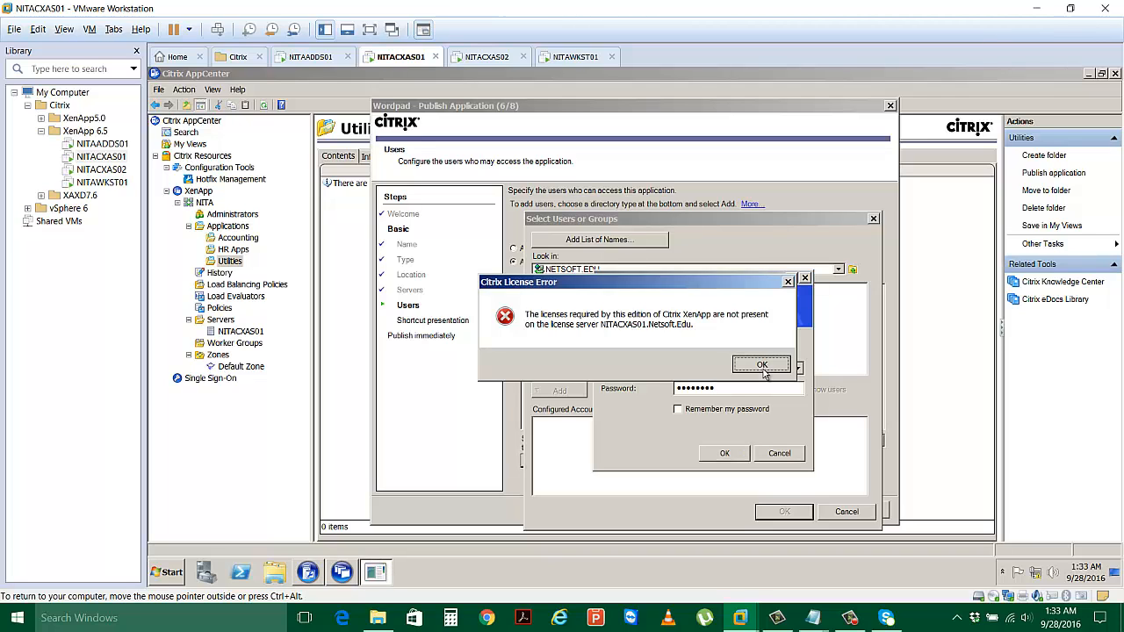
left_click(762, 366)
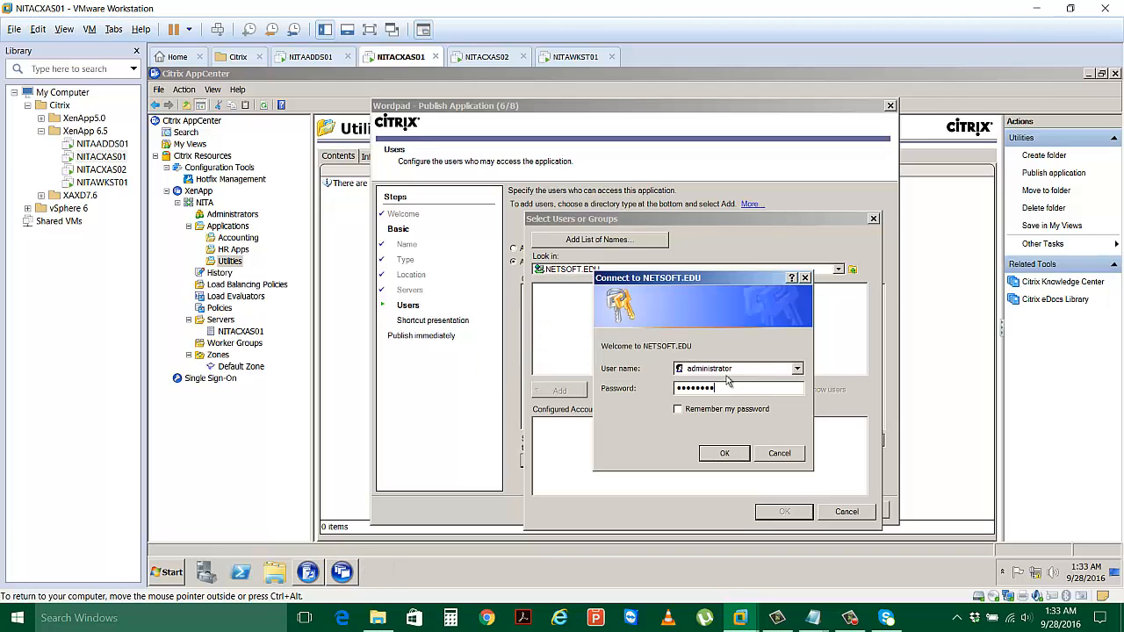
left_click(736, 456)
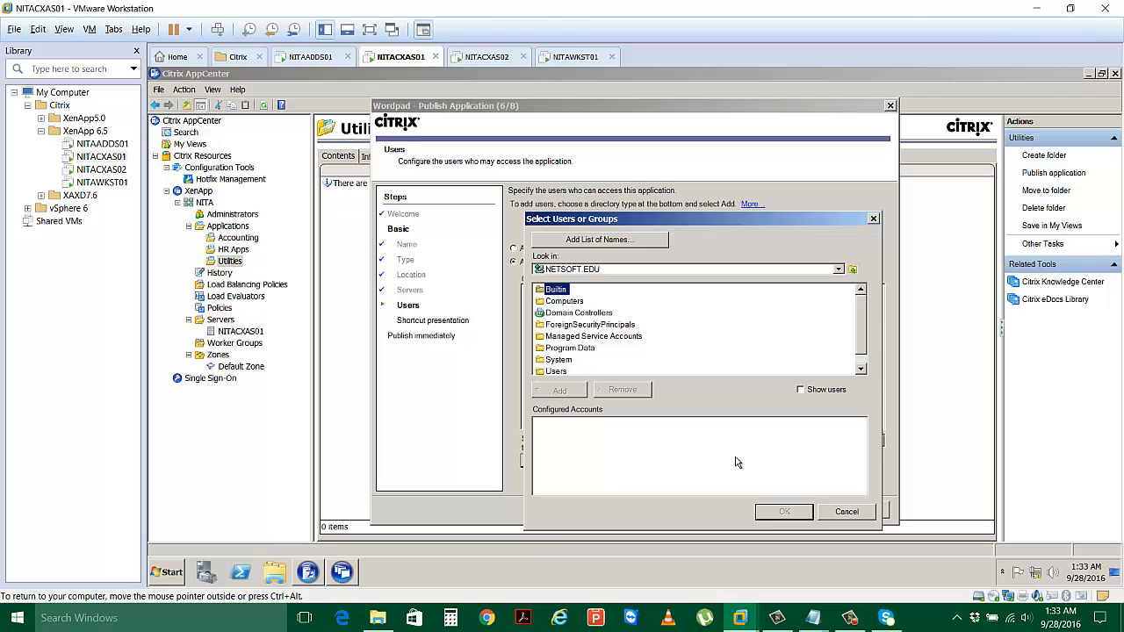
Add the Domain Users group from the domain's Users container as Wordpad's allowed users.
double_click(557, 371)
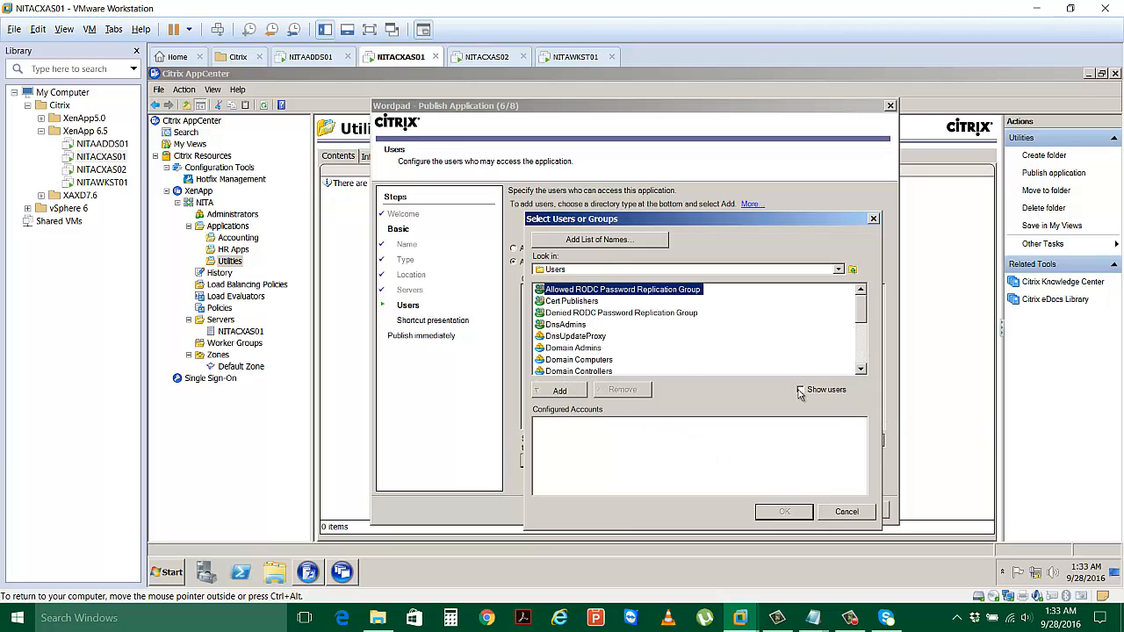
scroll(582, 336, "down", 2)
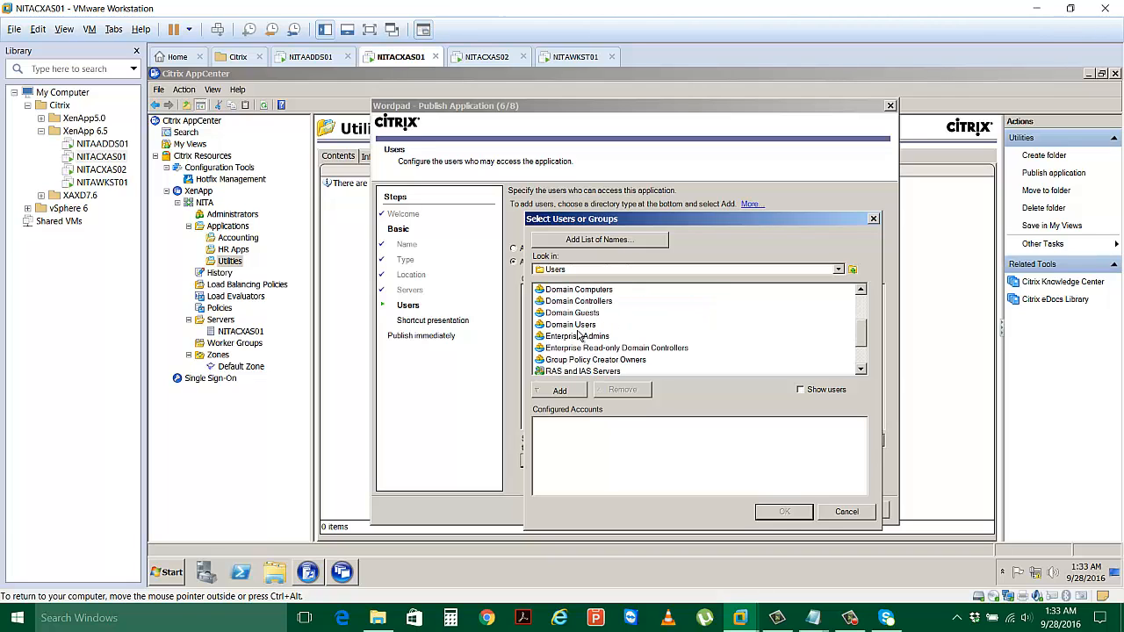
left_click(576, 324)
left_click(565, 393)
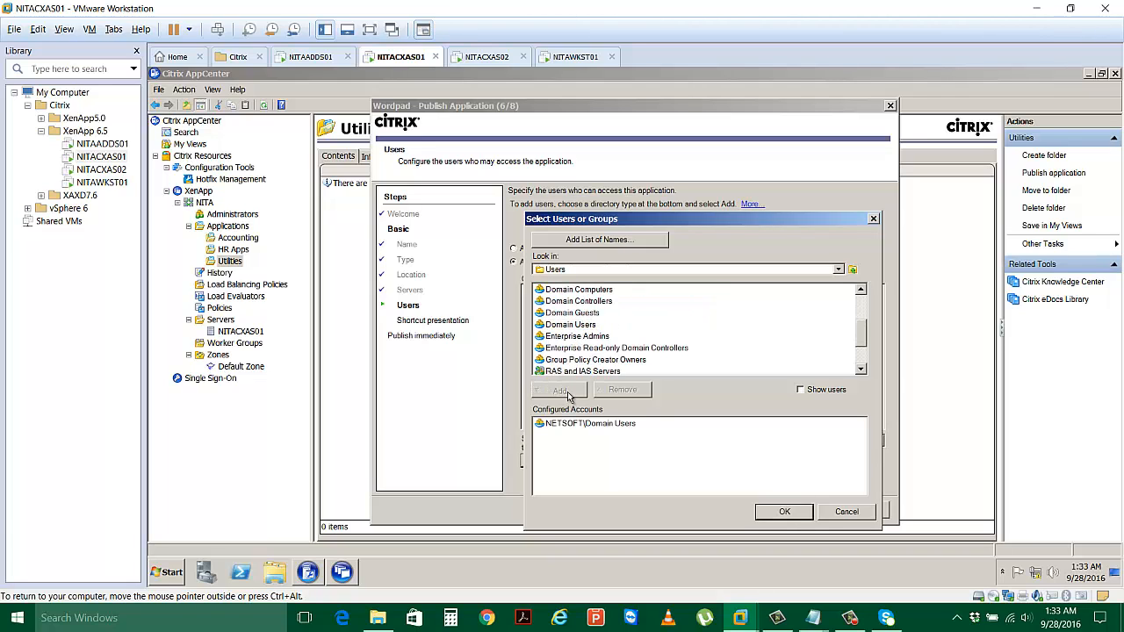
left_click(793, 513)
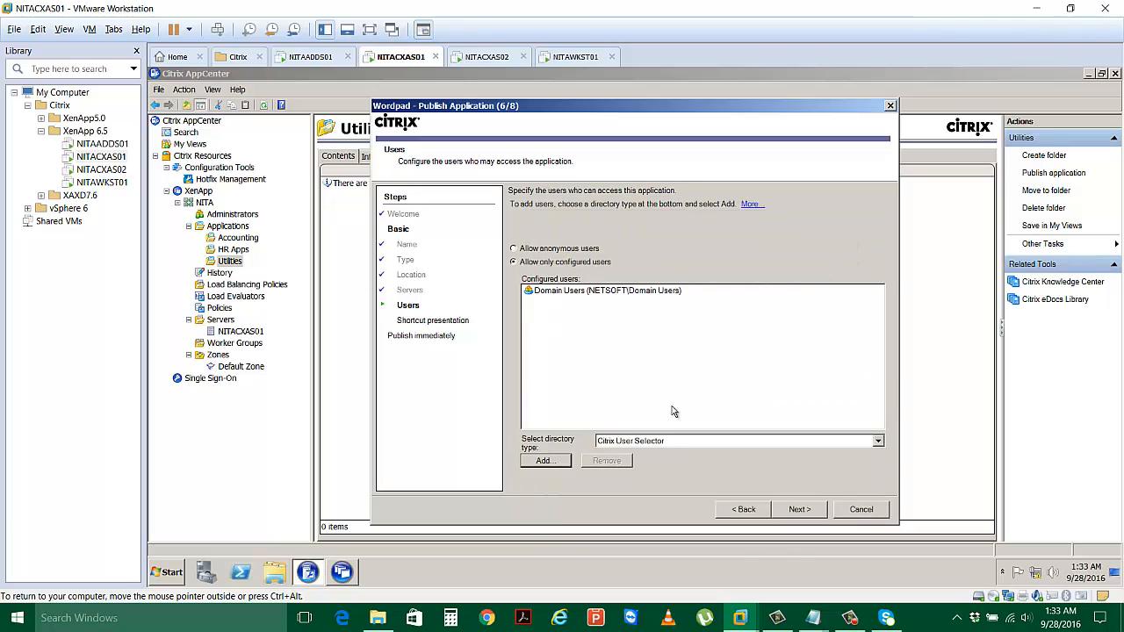
Change Wordpad's shortcut icon to the green person icon from the Citrix default icons.
left_click(801, 511)
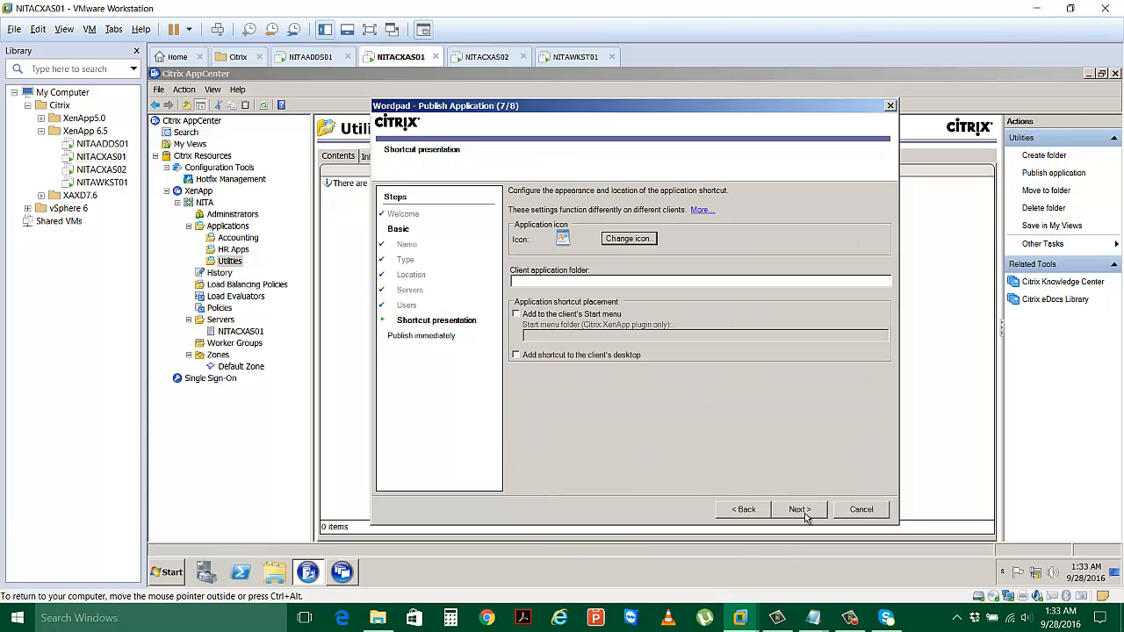
left_click(626, 239)
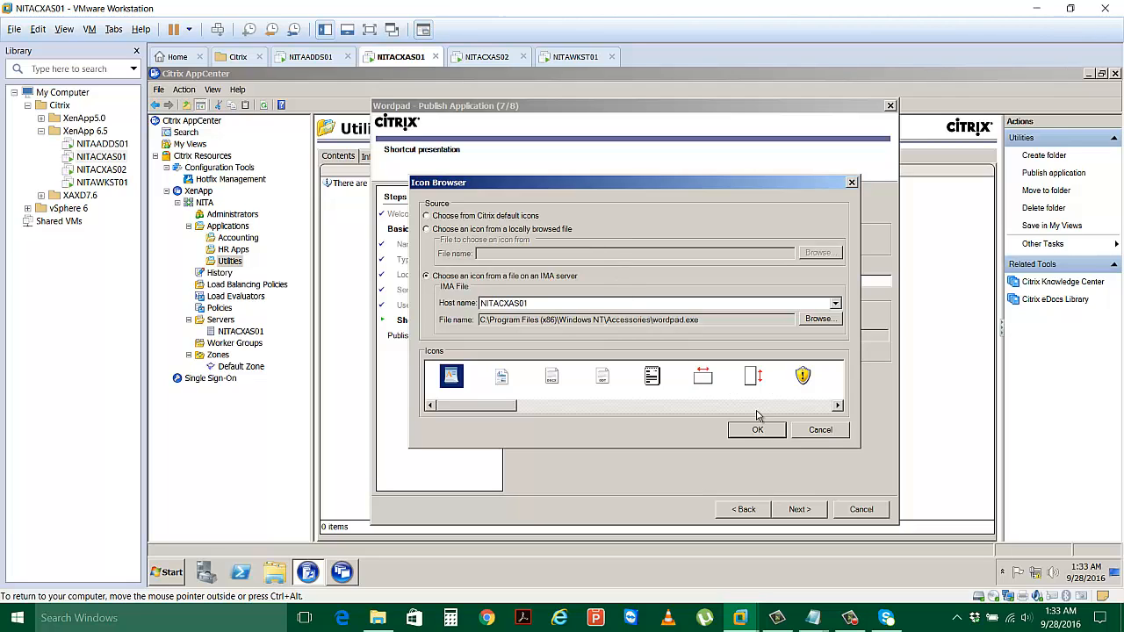
left_click(825, 437)
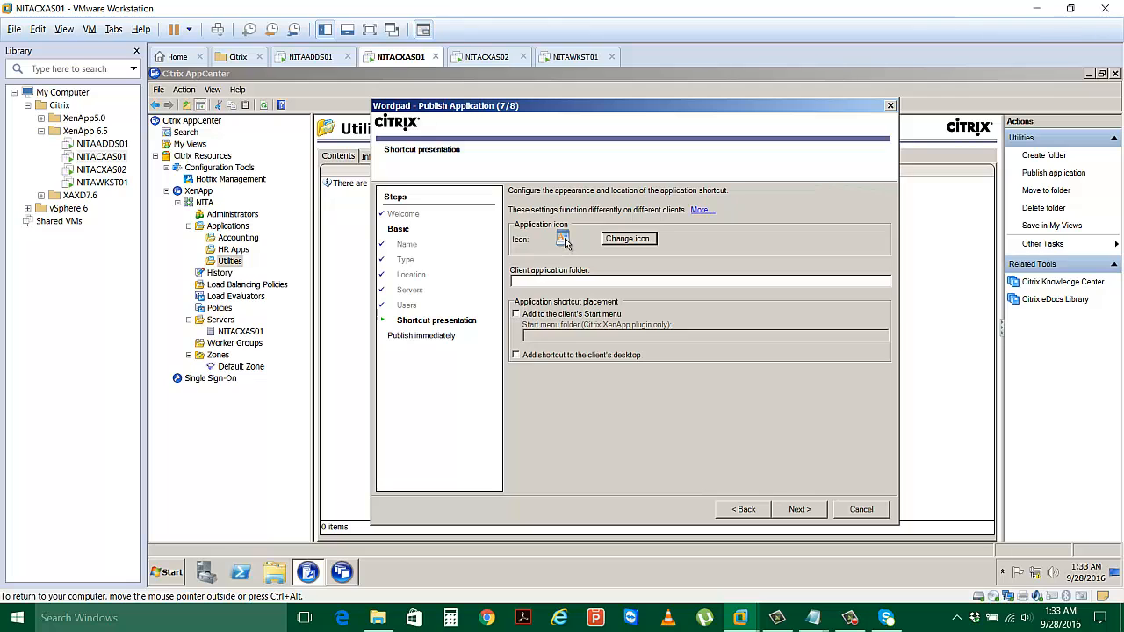
left_click(621, 241)
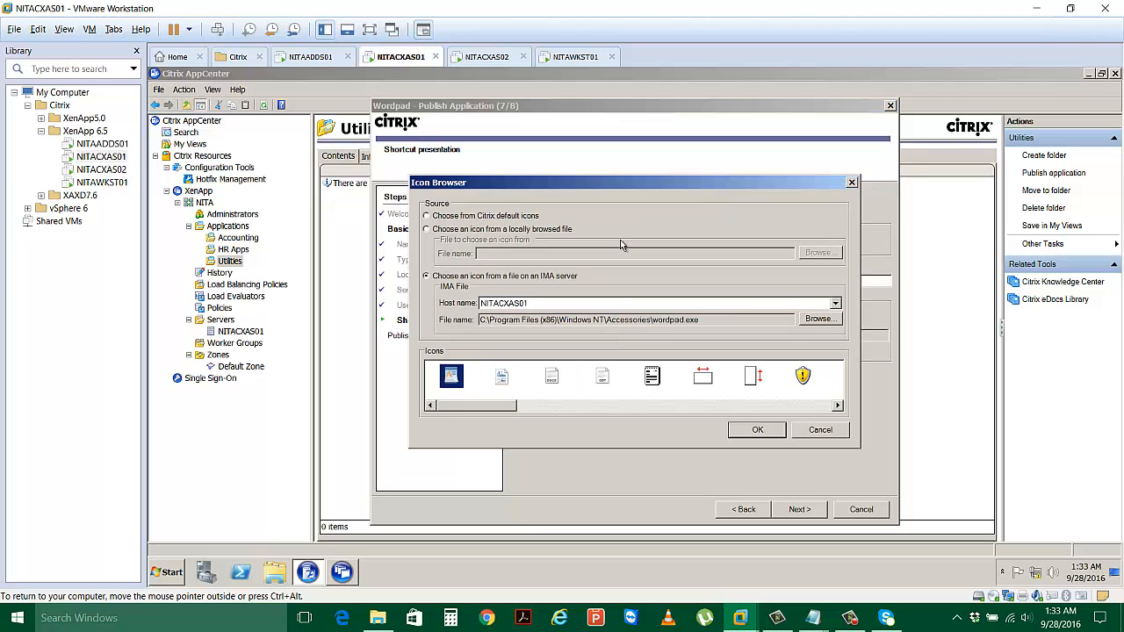
left_click(464, 219)
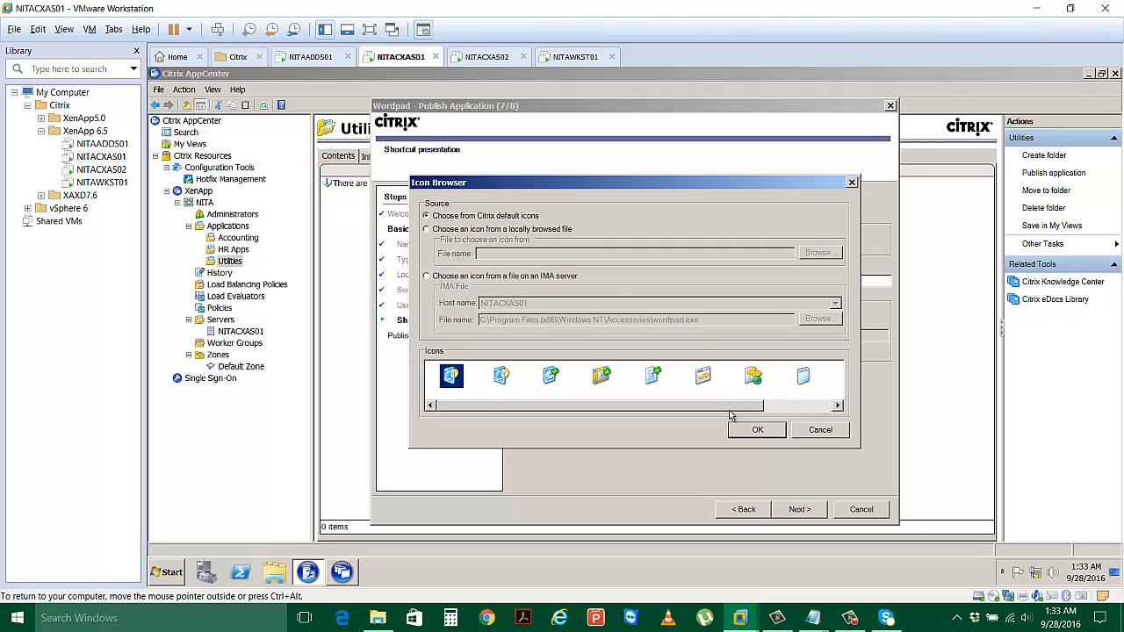
left_click_drag(729, 408, 837, 406)
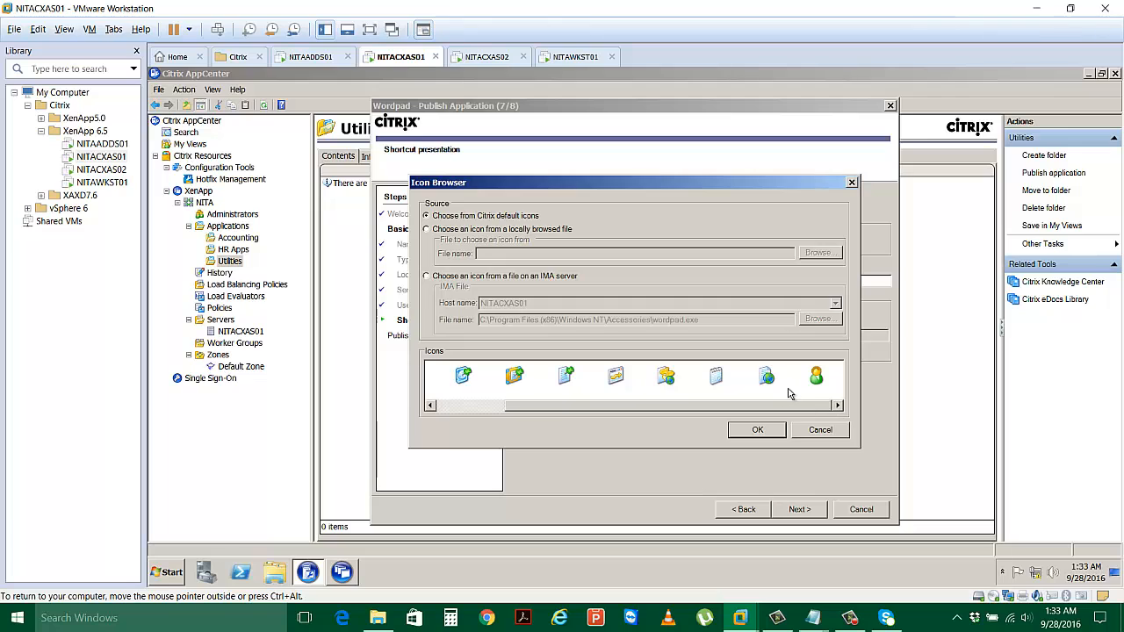
left_click(816, 377)
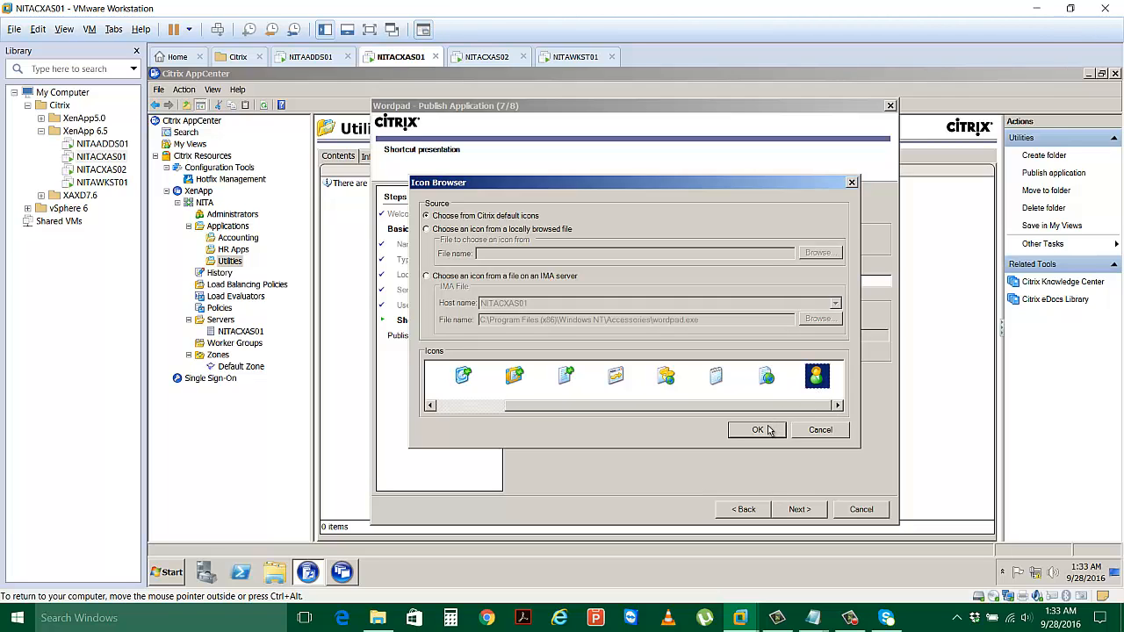
left_click(768, 429)
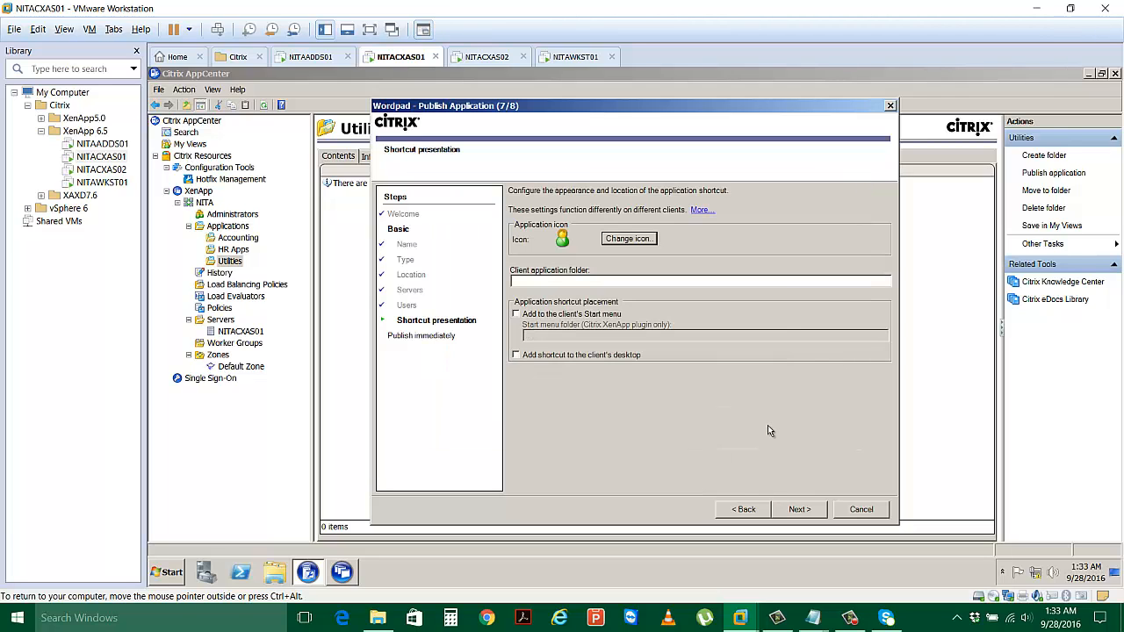
left_click(571, 283)
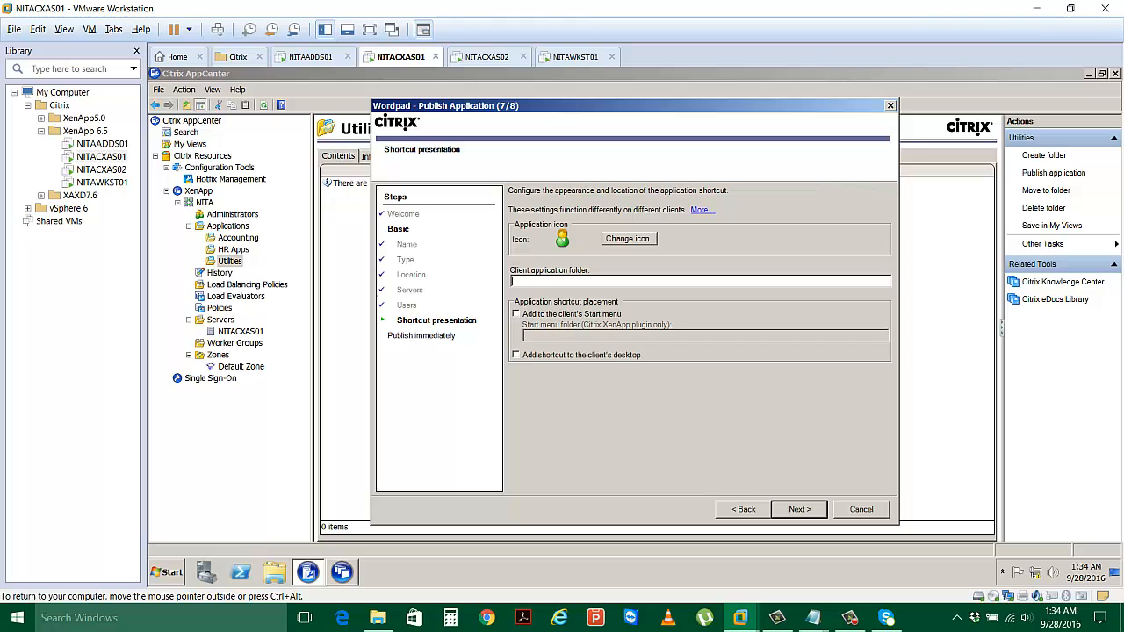
Use 'My Apps' as client and Start menu folder, add a desktop shortcut, and finish publishing.
type("My Apps")
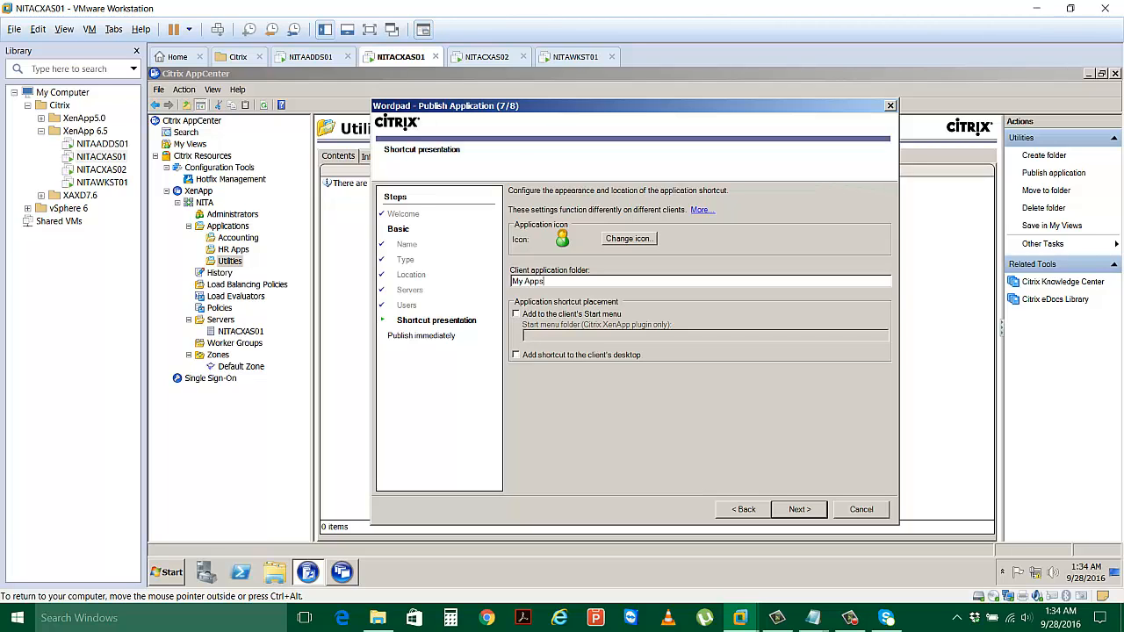
left_click(516, 314)
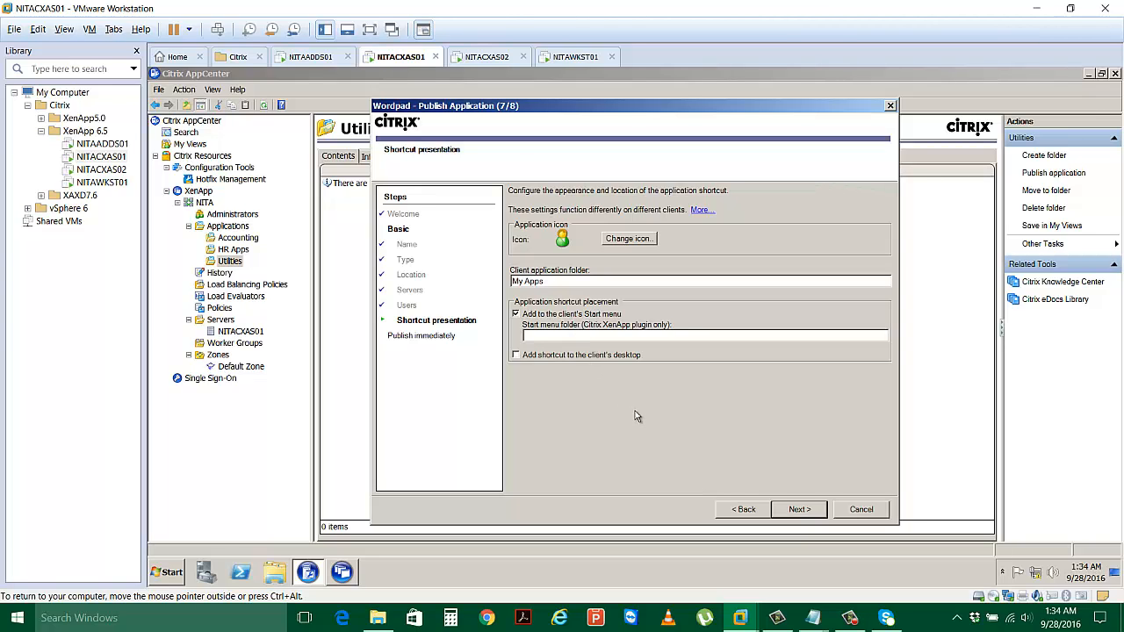
type("My Apps")
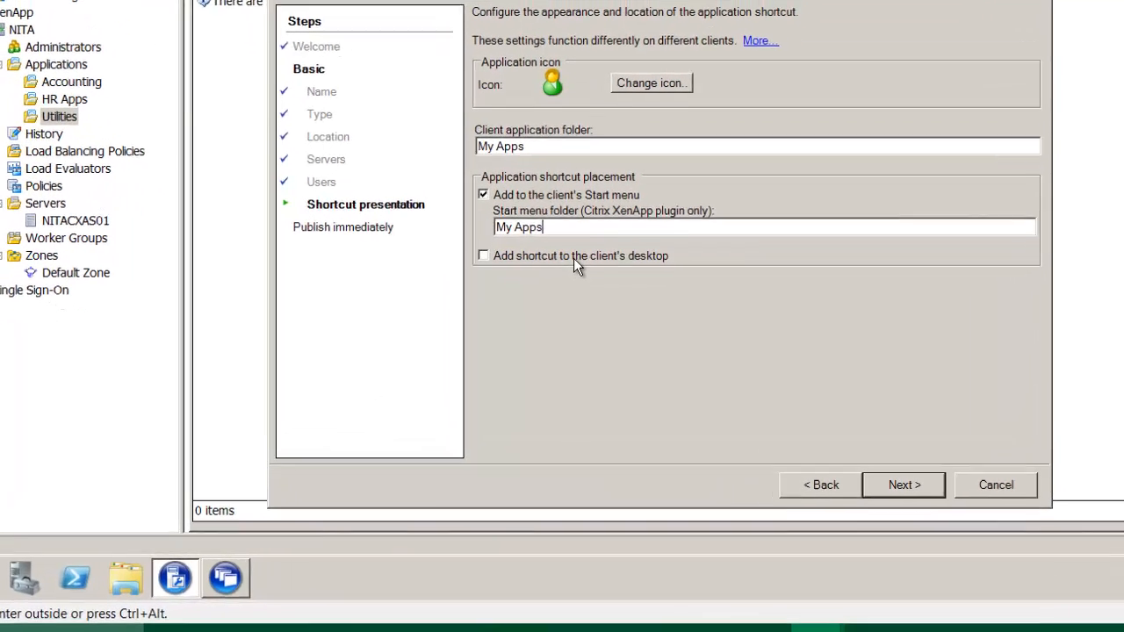
left_click(577, 356)
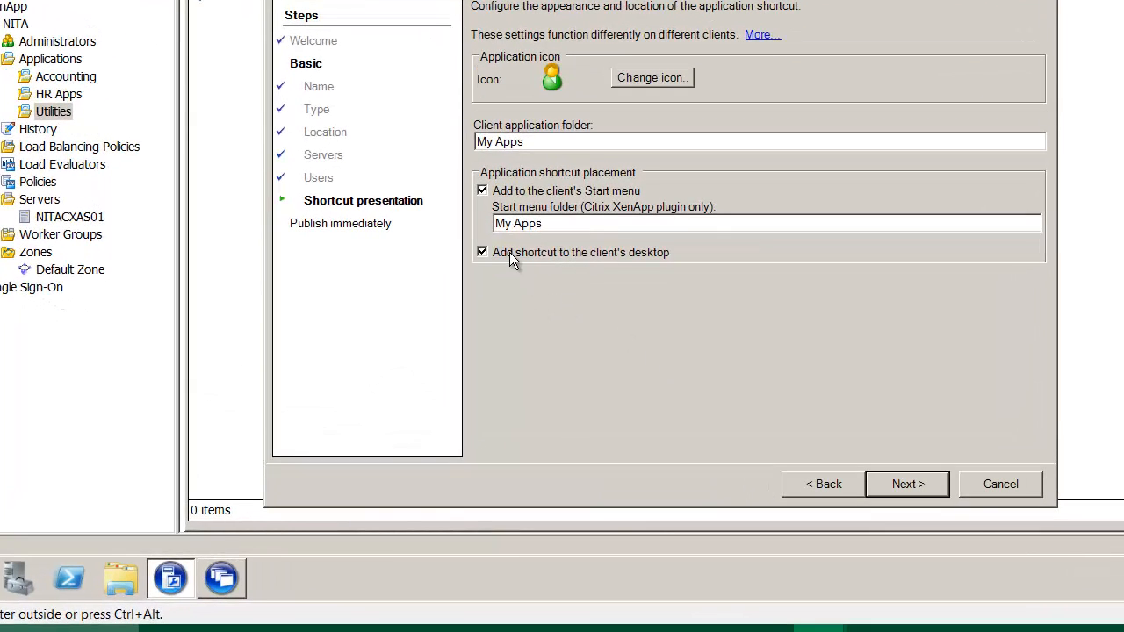
left_click(913, 489)
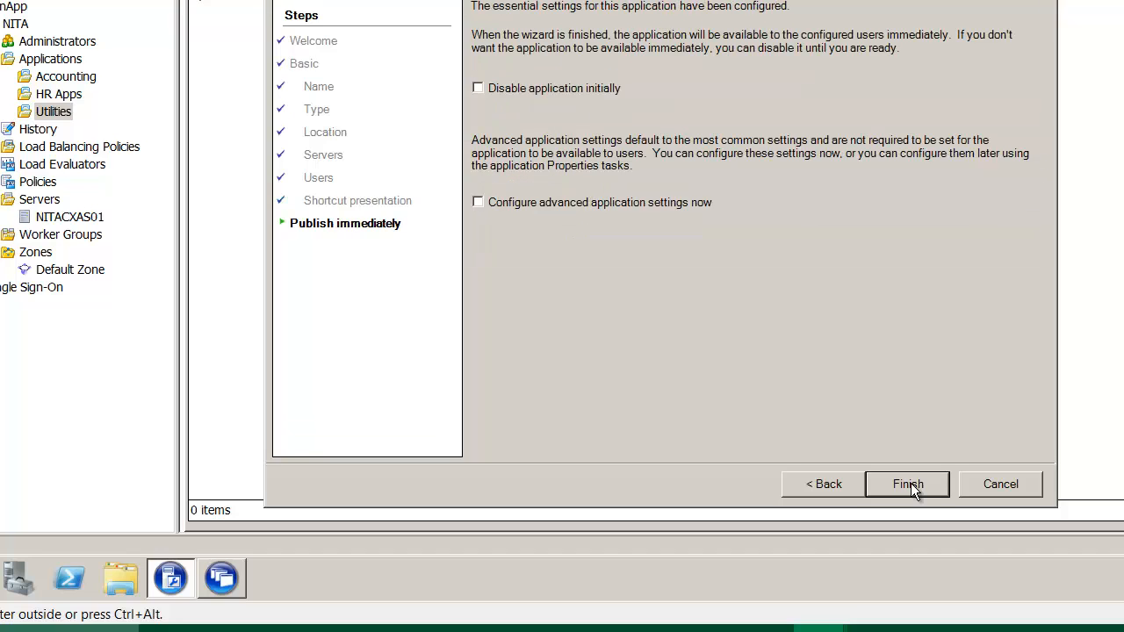
left_click(913, 488)
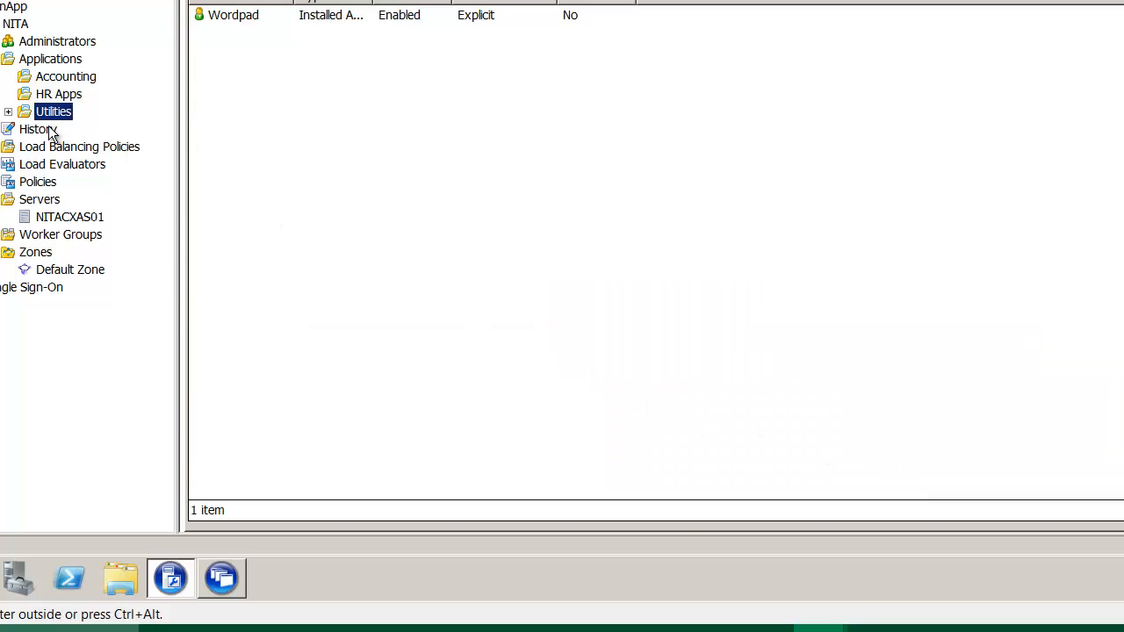
Review the Wordpad properties under Utilities, then move to NITACXAS02's XenApp Server Configuration choices.
left_click(7, 112)
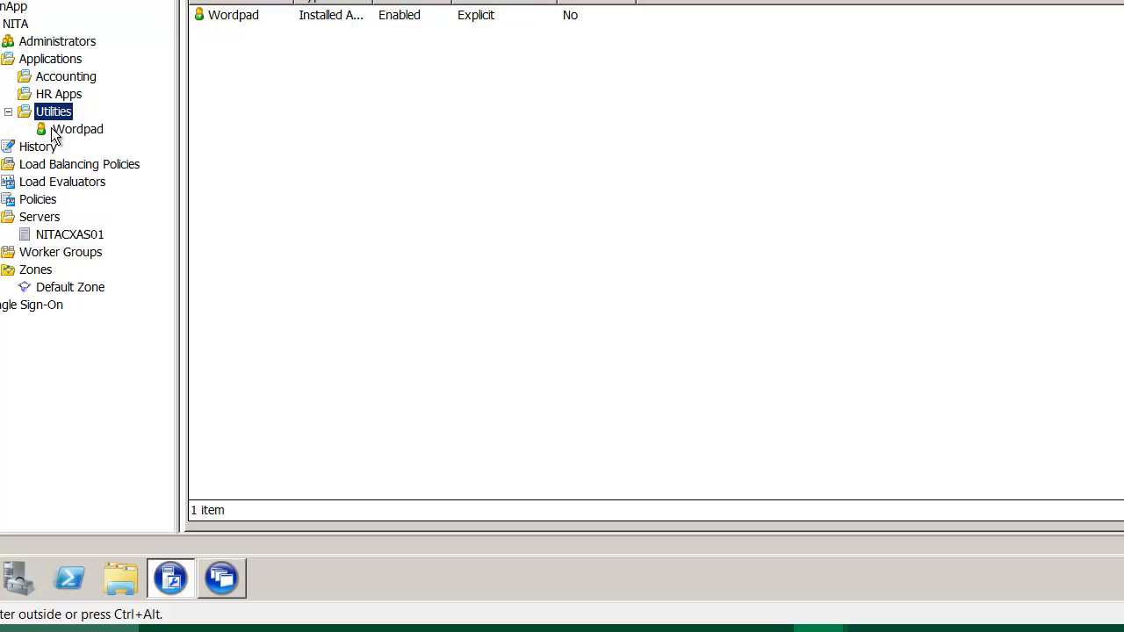
left_click(61, 129)
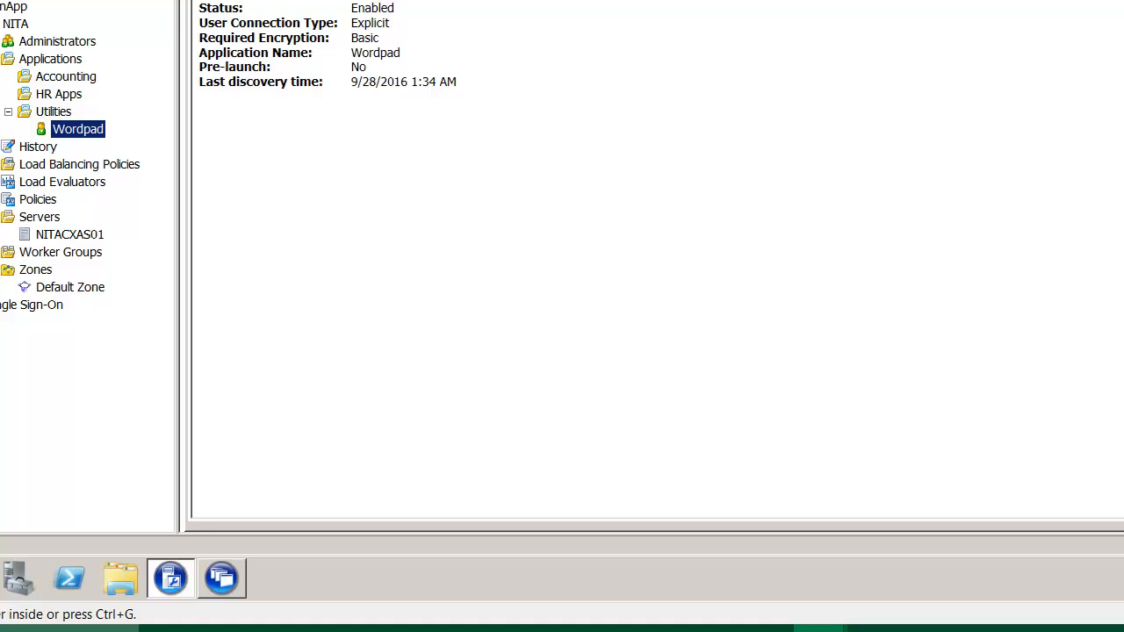
left_click(221, 35)
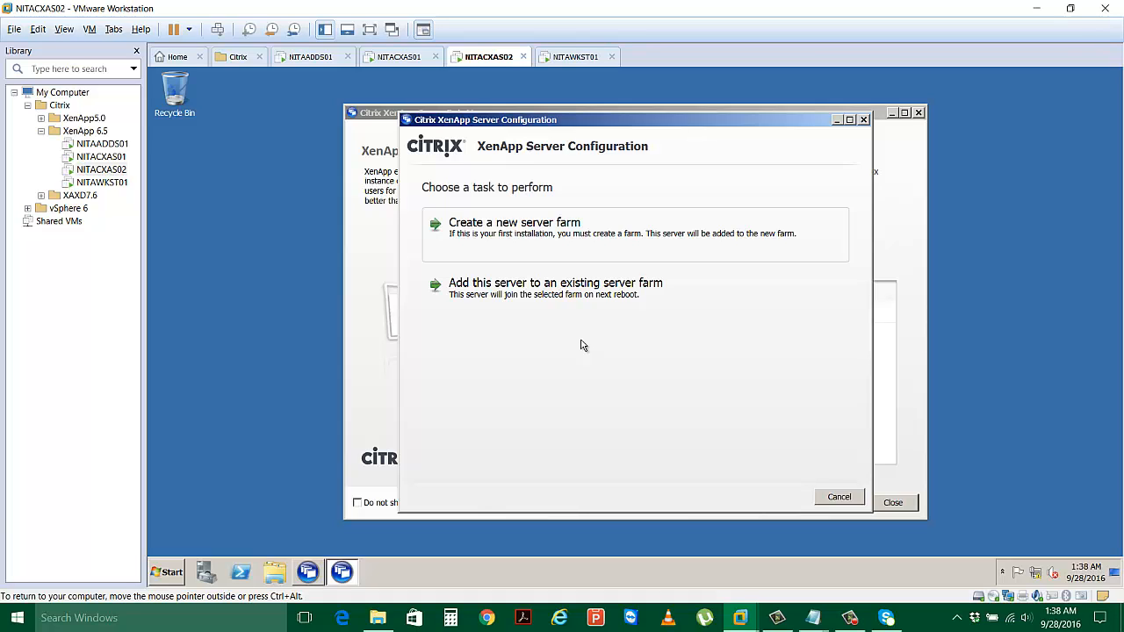
Join an existing farm via the existing SQL Server Express database, with NITACXAS01 as database server.
left_click(521, 290)
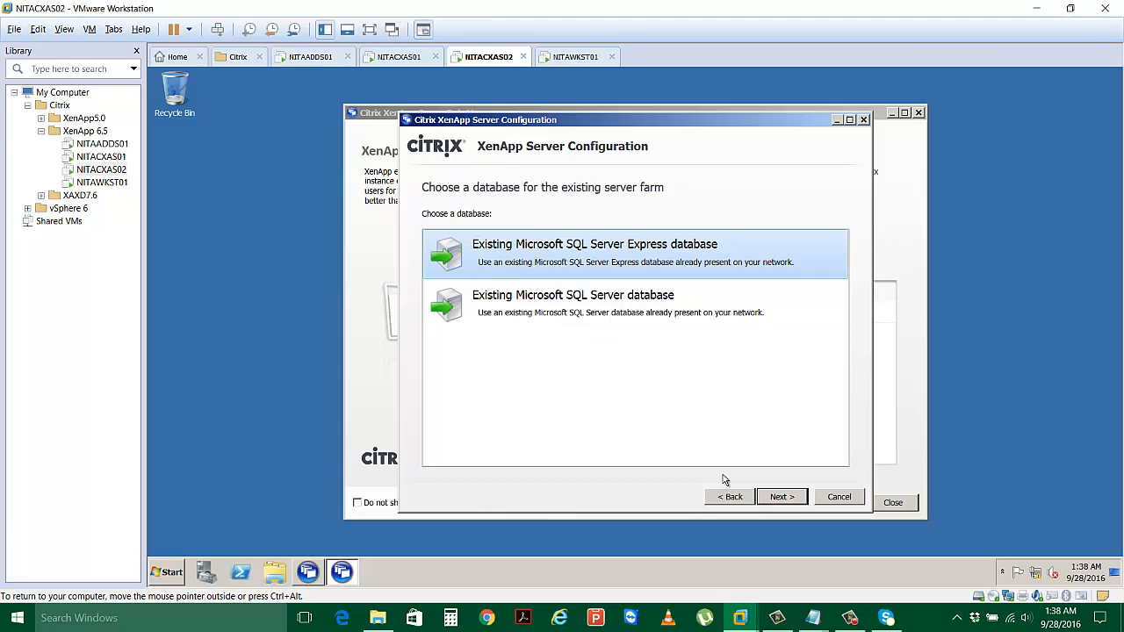
left_click(784, 498)
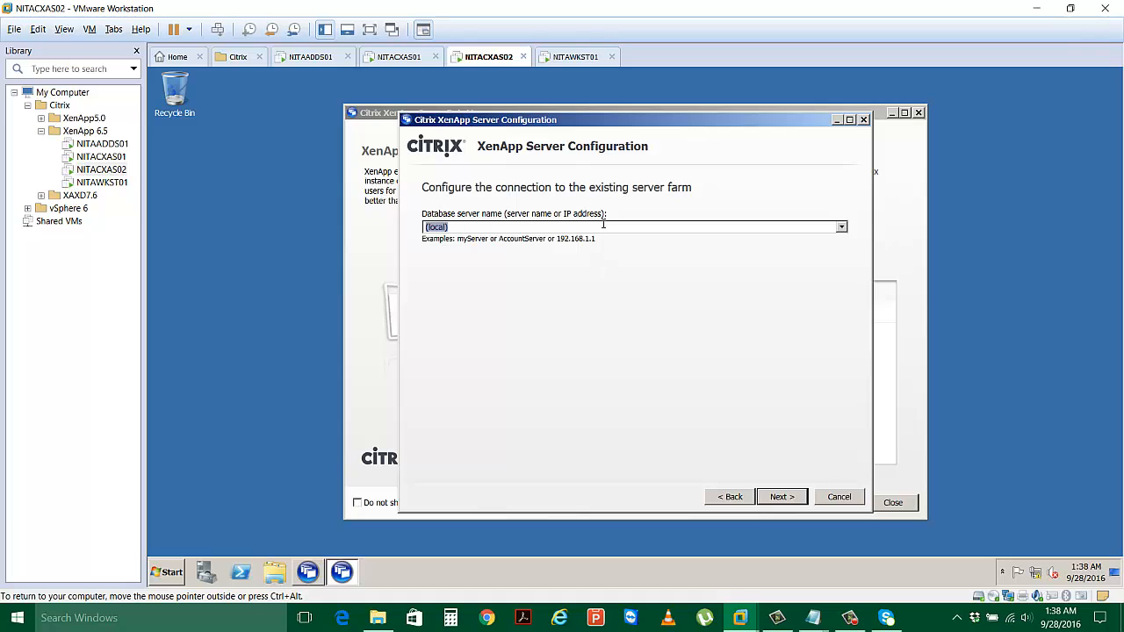
left_click(842, 227)
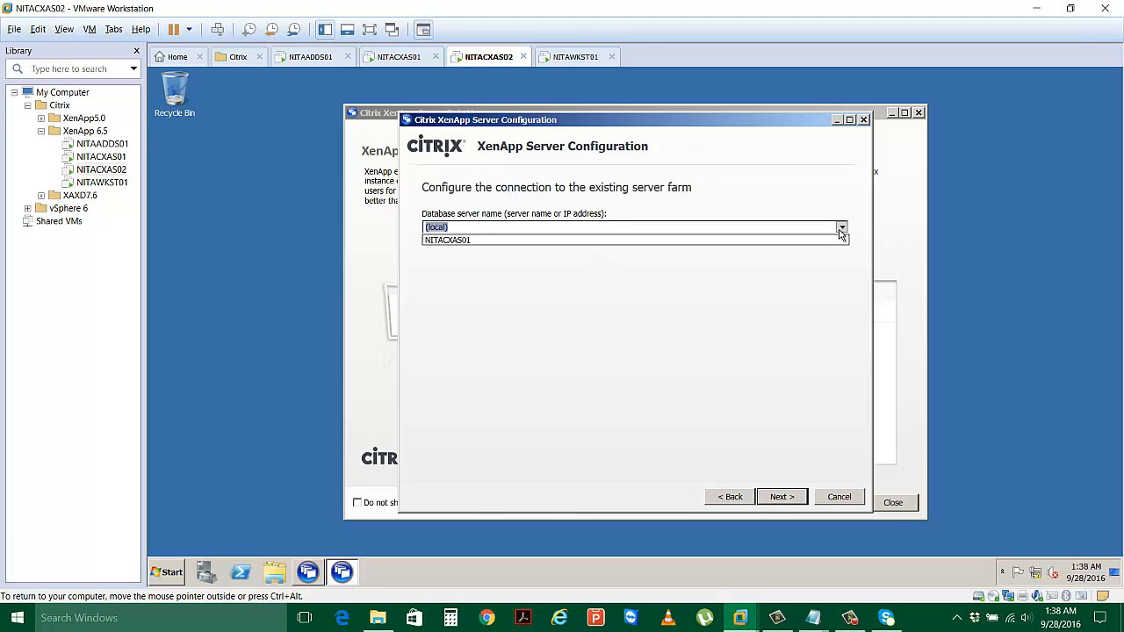
left_click(596, 243)
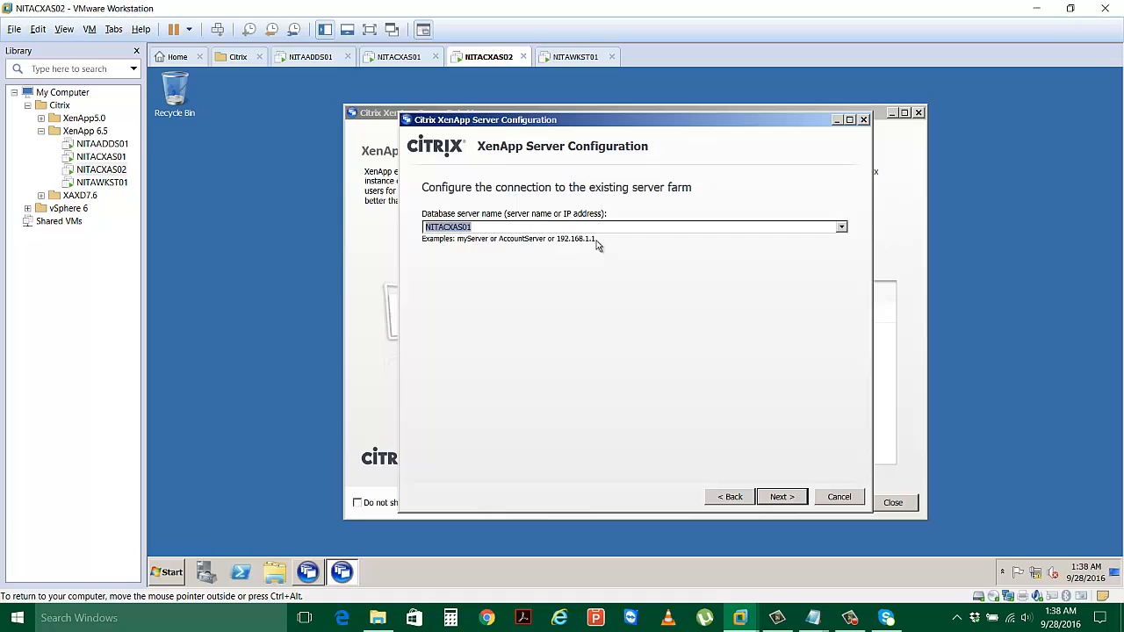
left_click(779, 498)
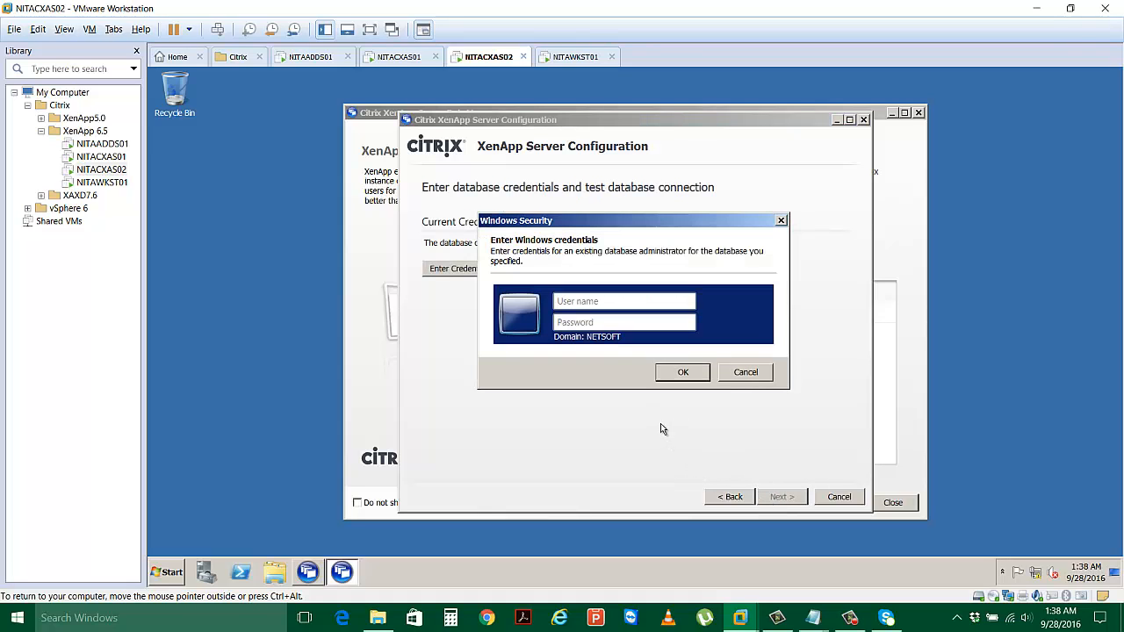
Enter the domain administrator account and its password, then test the farm database connection successfully.
type("administrator")
key("Tab")
type("Pass123")
left_click(687, 373)
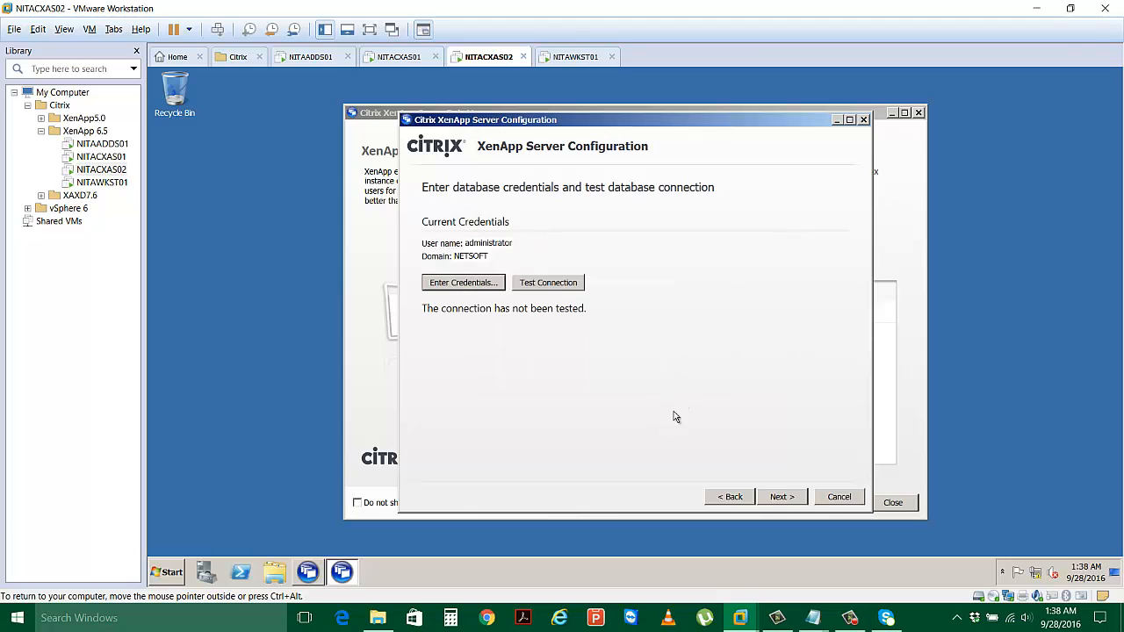
left_click(779, 497)
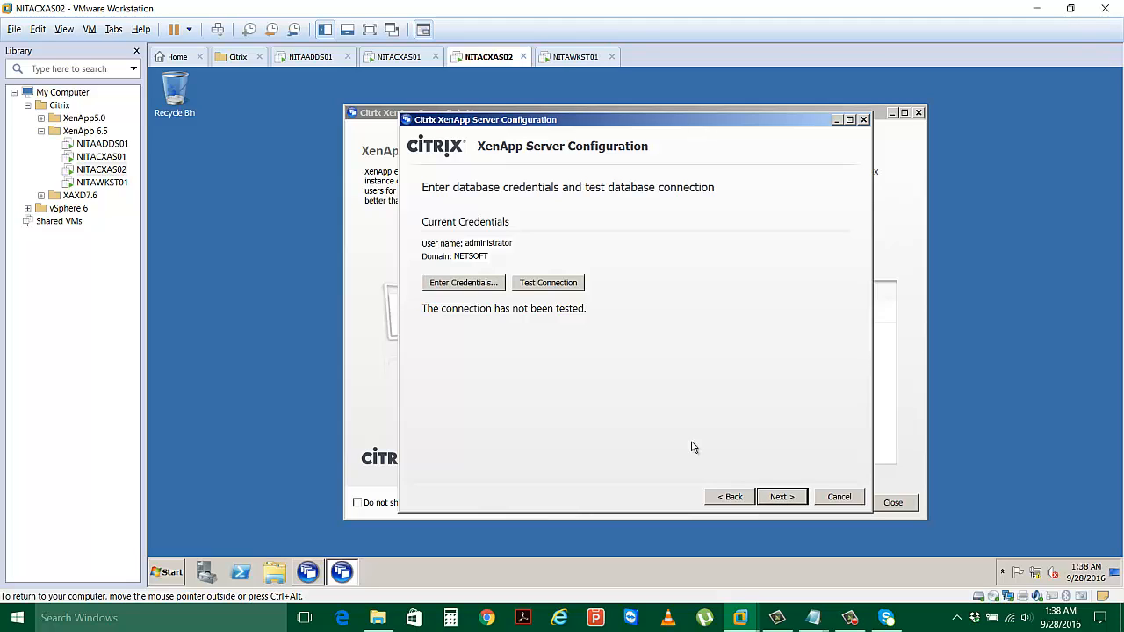
left_click(541, 287)
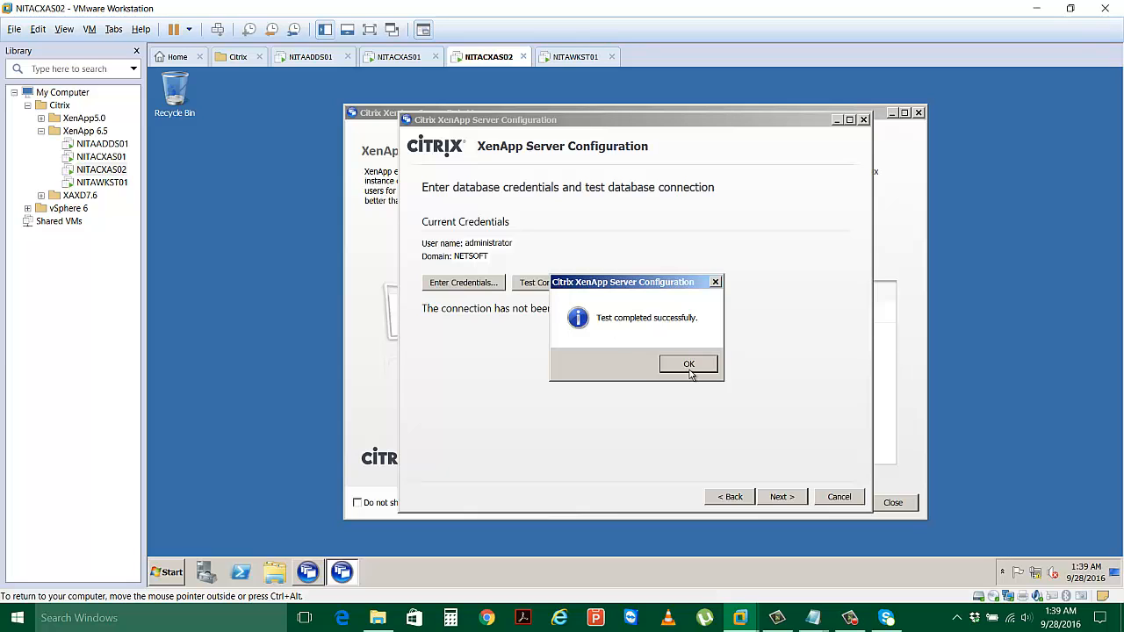
left_click(688, 364)
Keep default shadowing and advanced settings, apply the join-farm configuration, then move to NITAWKST01.
left_click(780, 497)
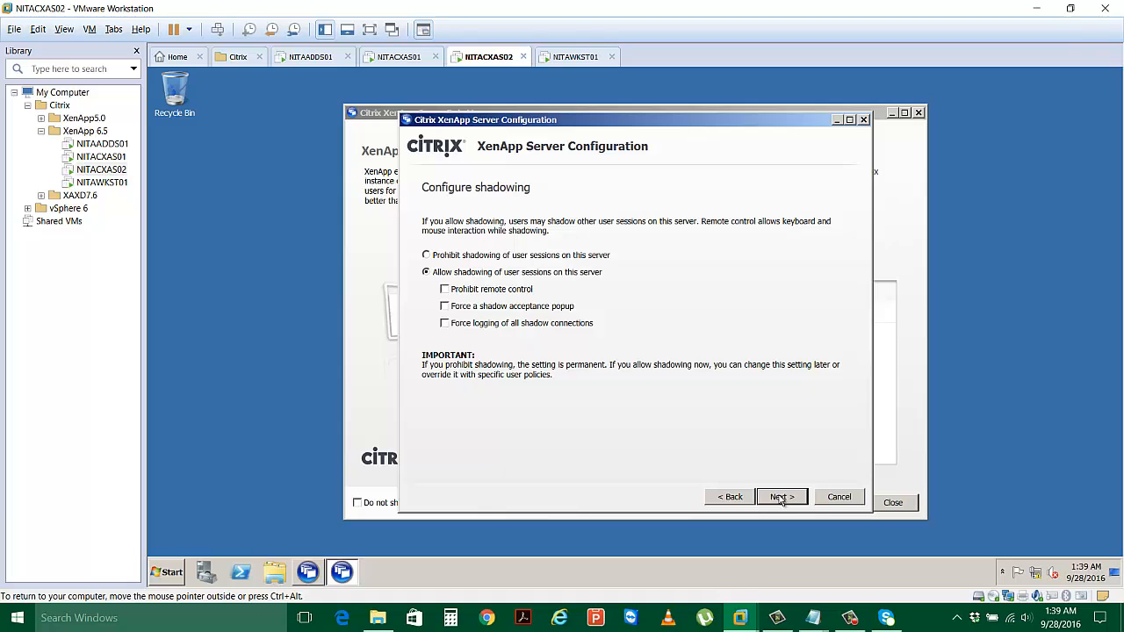
left_click(781, 497)
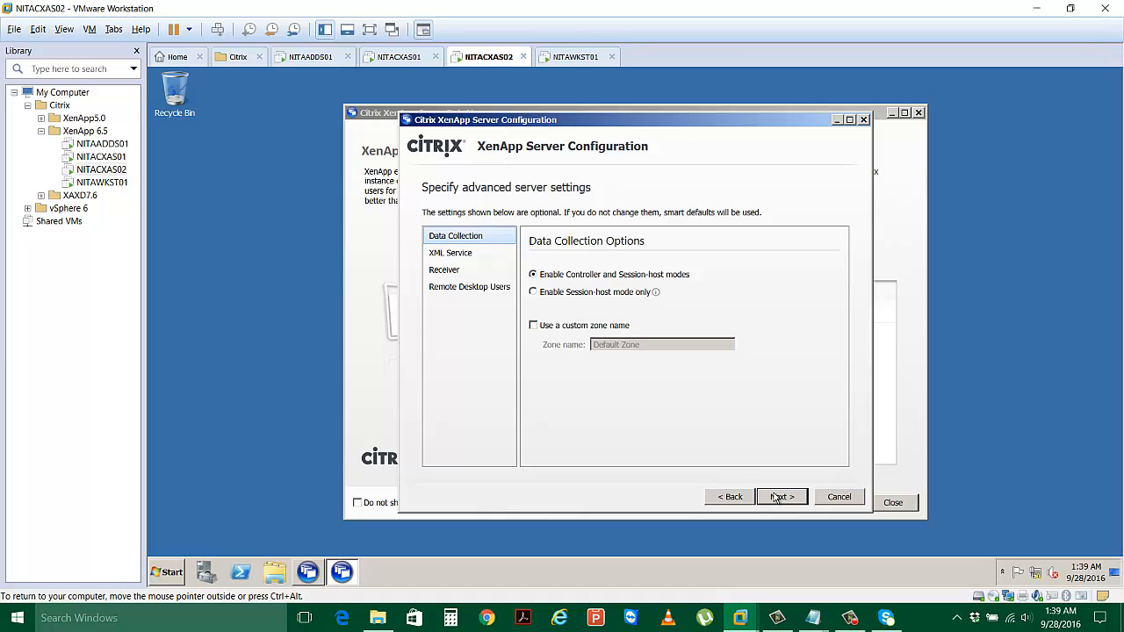
left_click(778, 498)
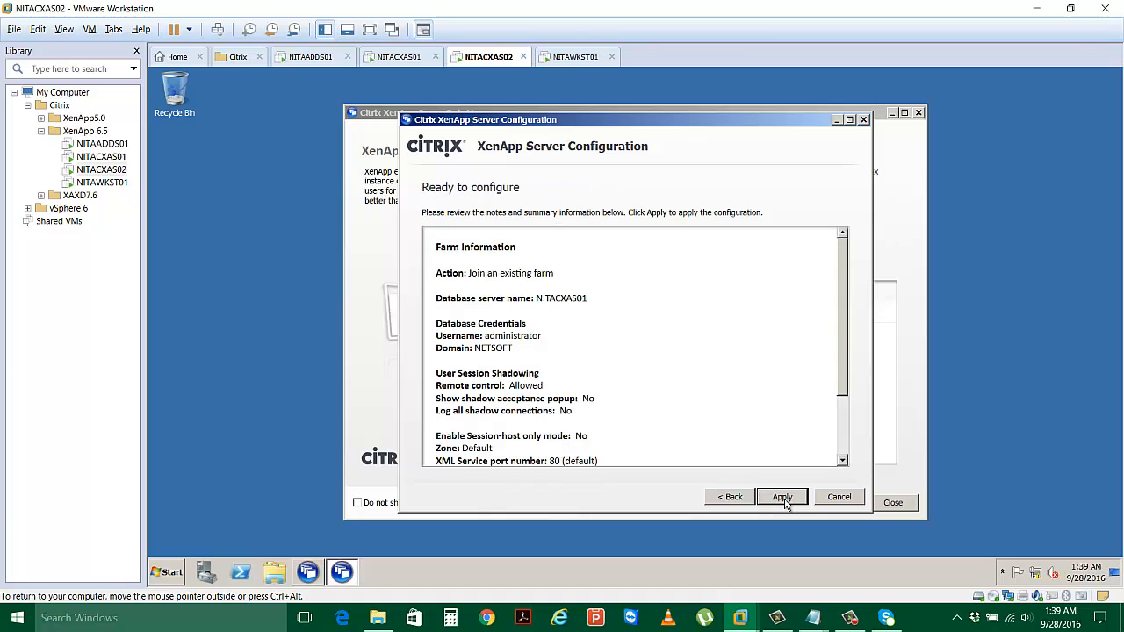
left_click(786, 503)
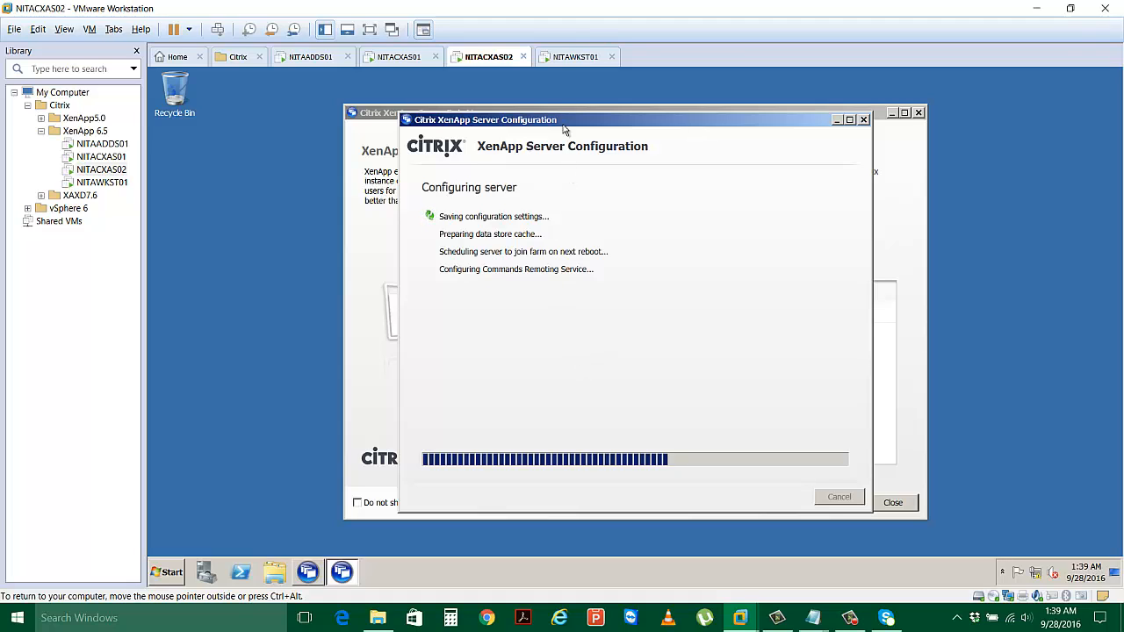
left_click(572, 57)
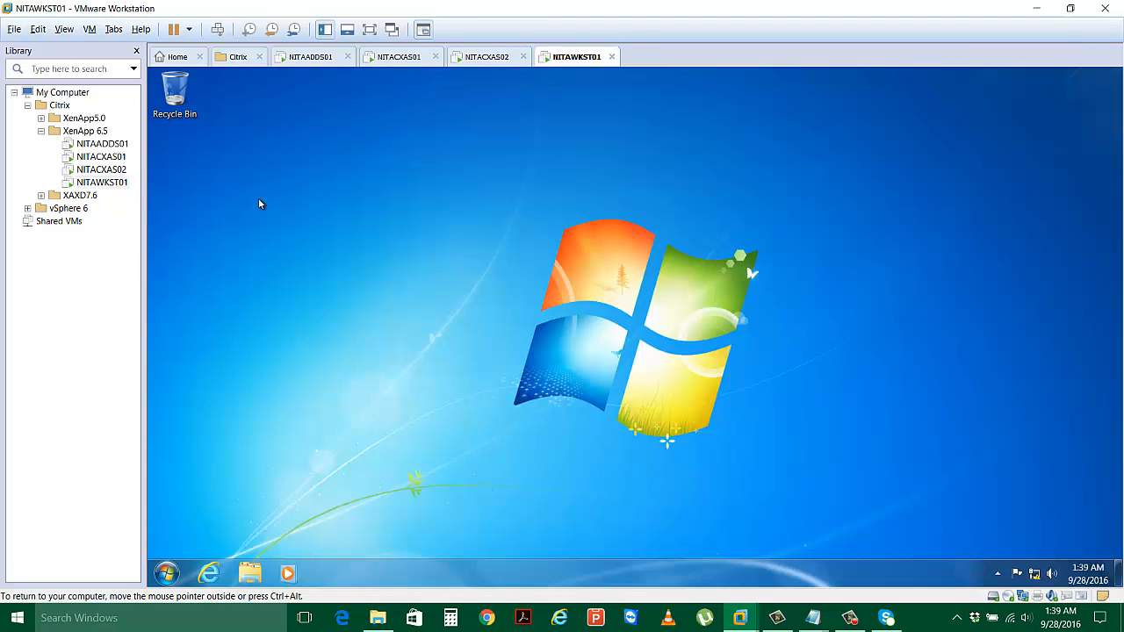
left_click(165, 575)
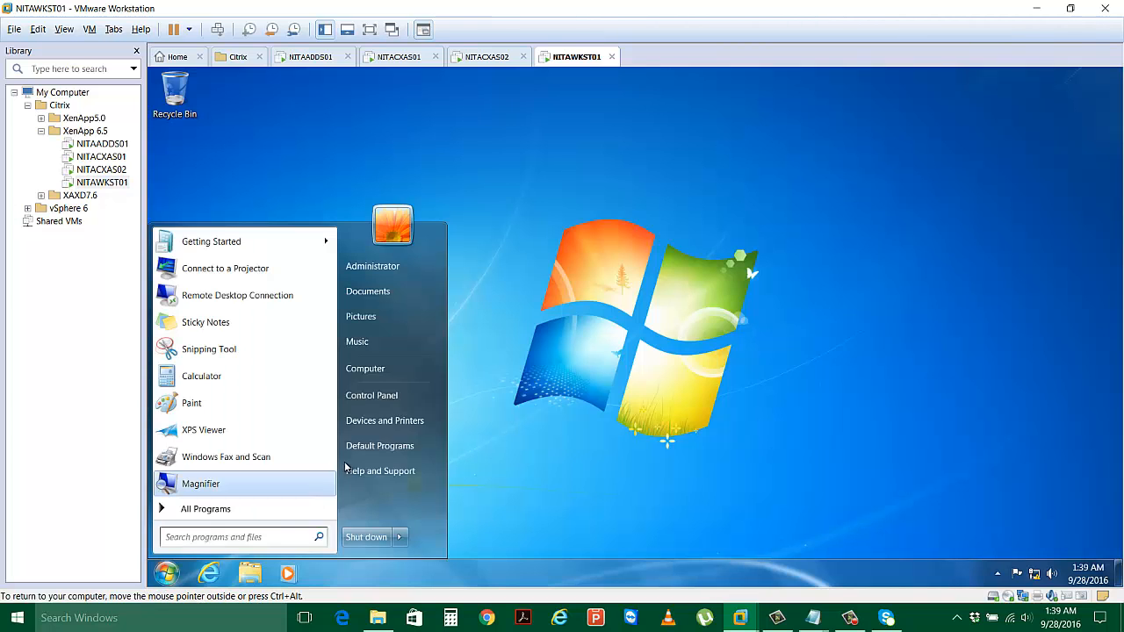
Open the XA6.5_2008R2_ML DVD drive on NITAWKST01 and launch its autorun installer.
left_click(369, 369)
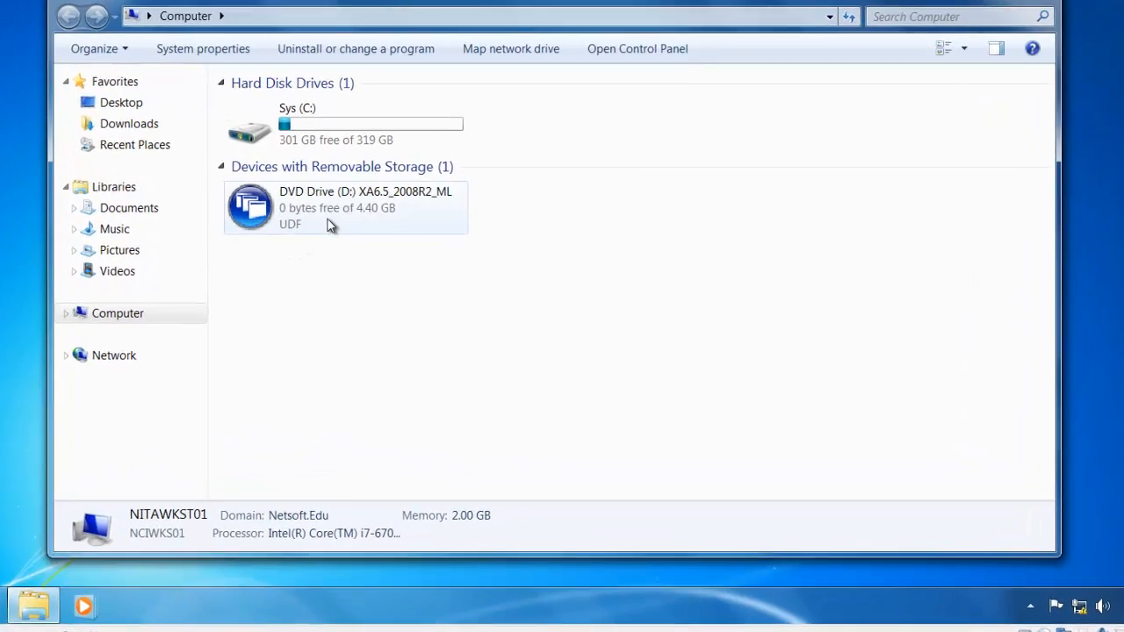
left_click(442, 258)
right_click(266, 175)
left_click(296, 187)
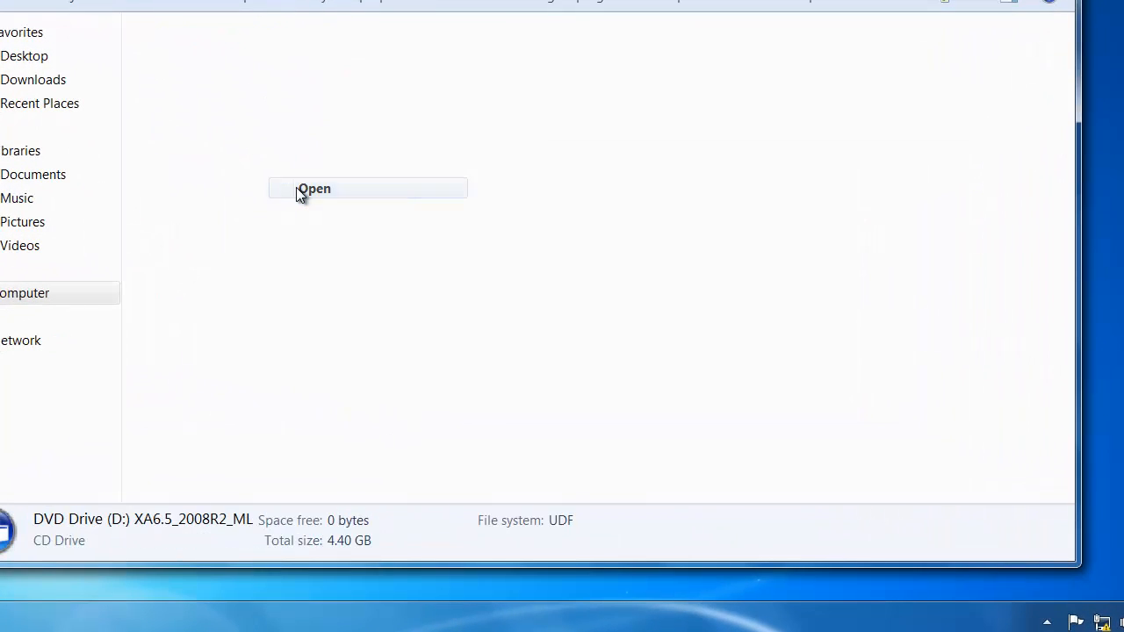
left_click(55, 4)
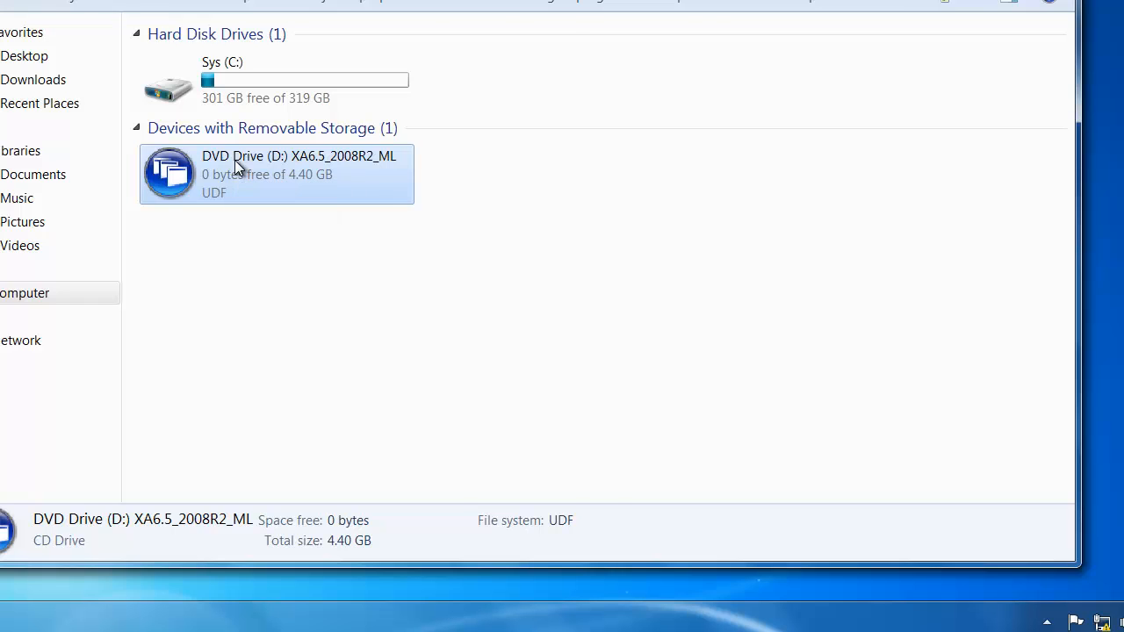
double_click(235, 160)
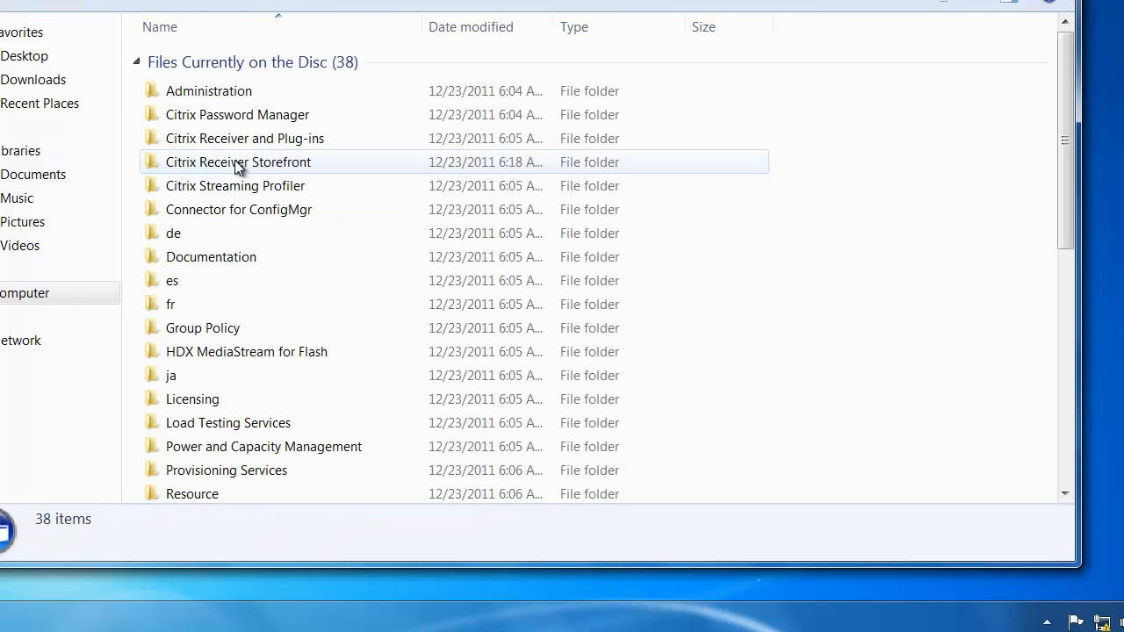
scroll(248, 253, "down", 7)
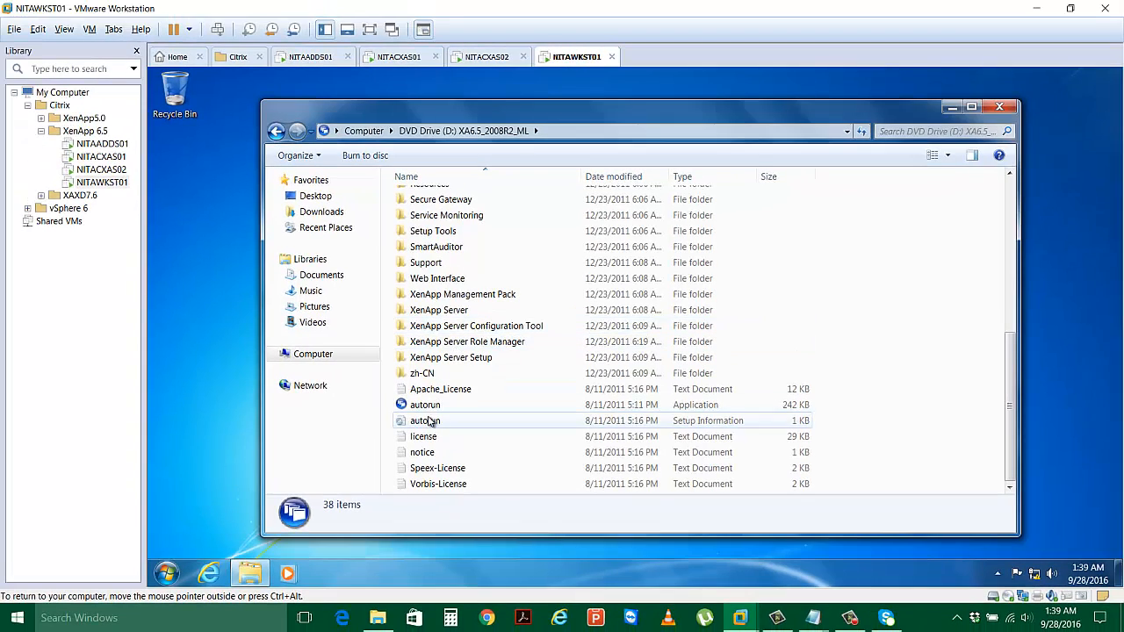
double_click(379, 400)
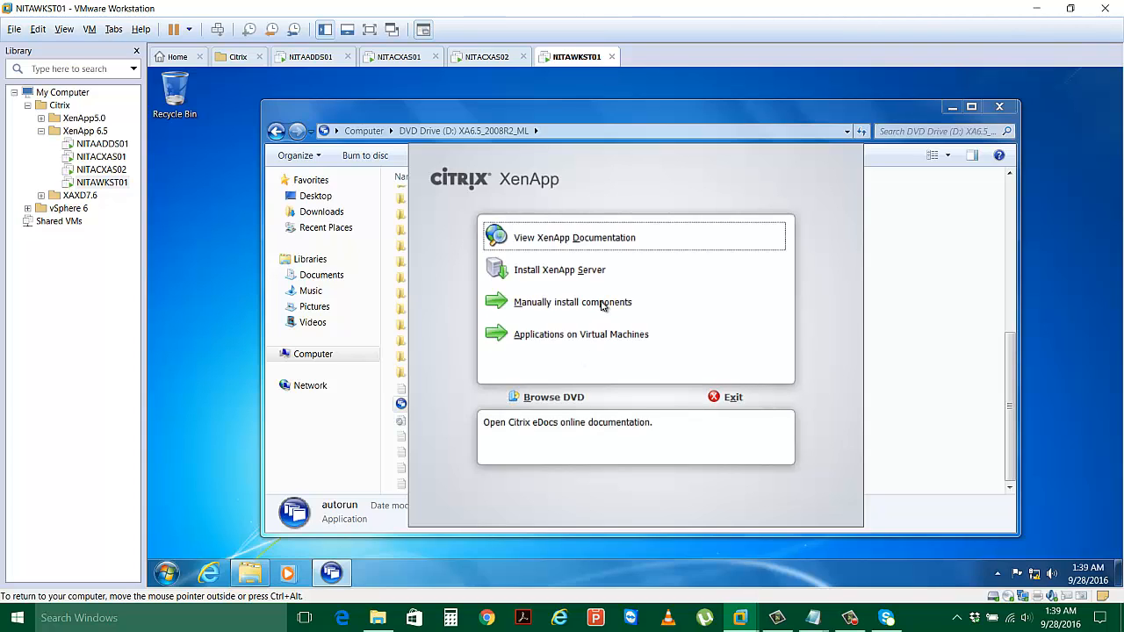
Install Citrix Receiver (Enterprise) from Manually install components > Common Components > Plug-ins and Streaming Profiler.
left_click(603, 304)
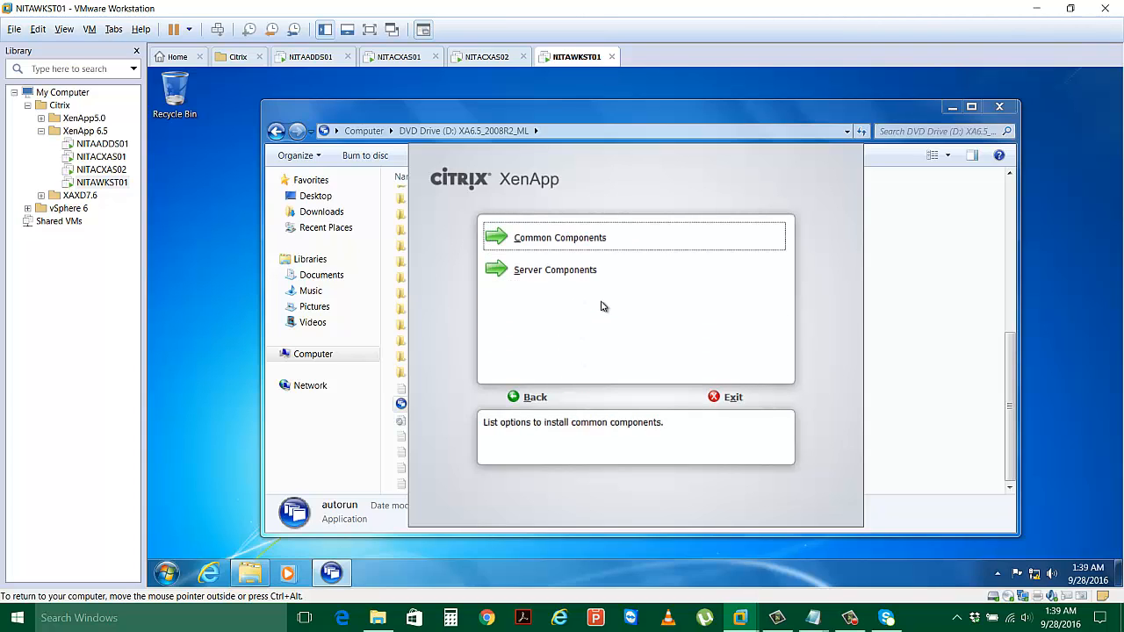
left_click(573, 243)
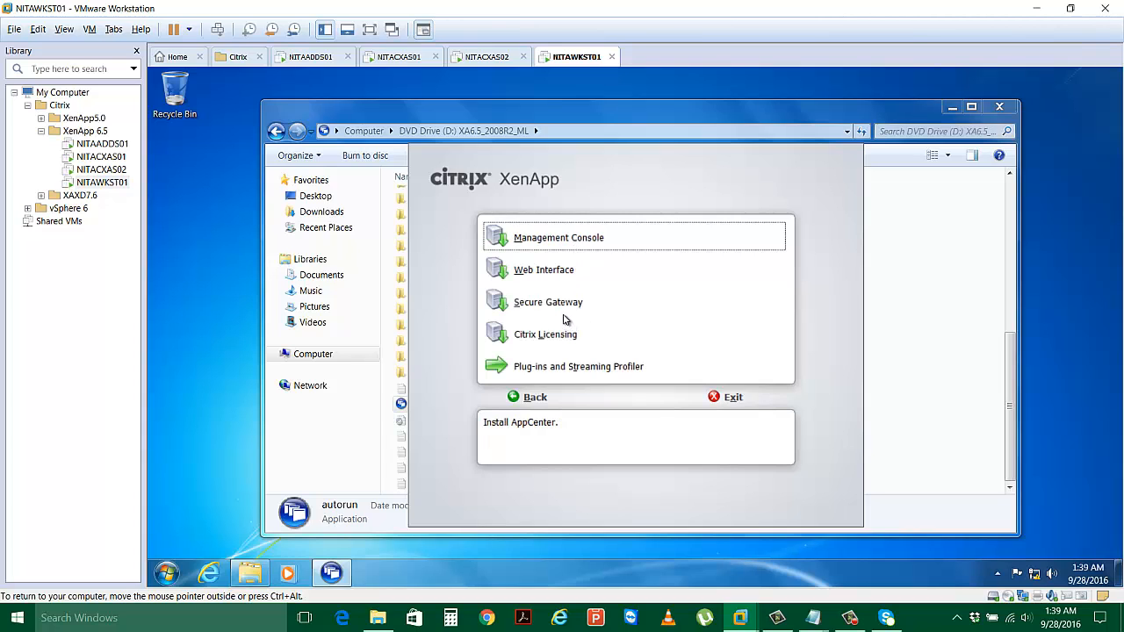
left_click(559, 368)
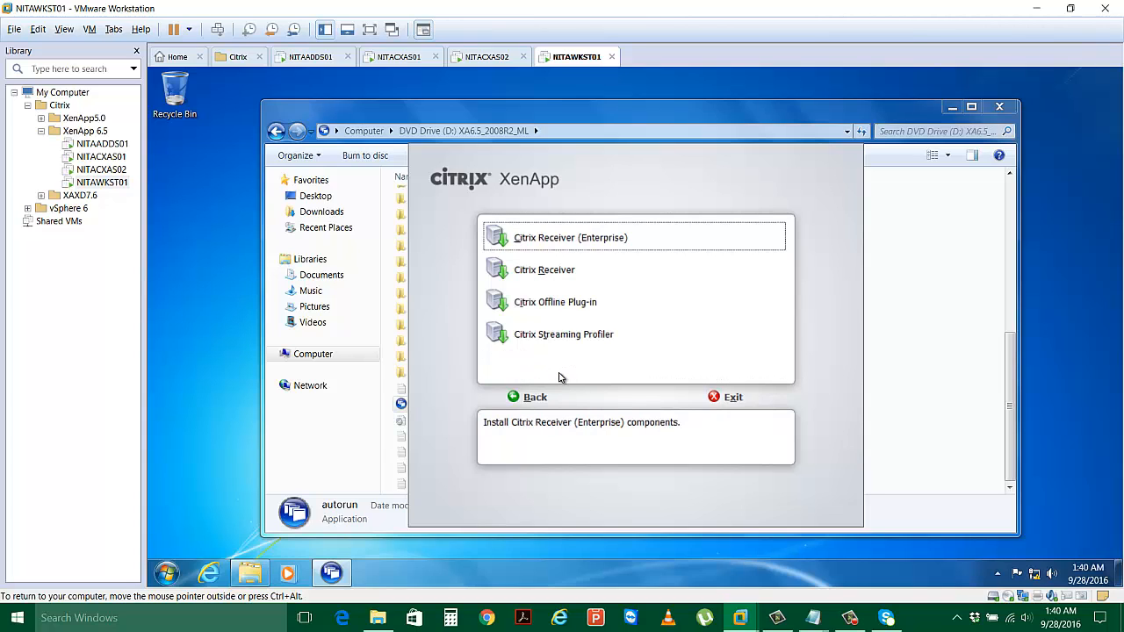
left_click(575, 245)
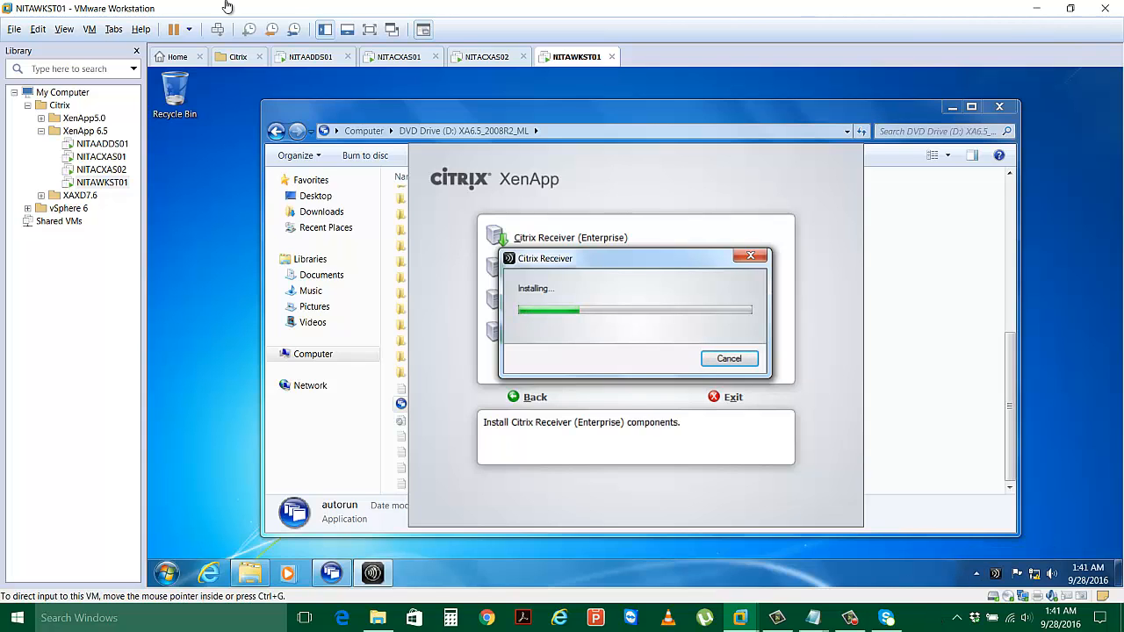
Go full screen and return to NITACXAS01, showing the published Wordpad details in AppCenter.
left_click(372, 35)
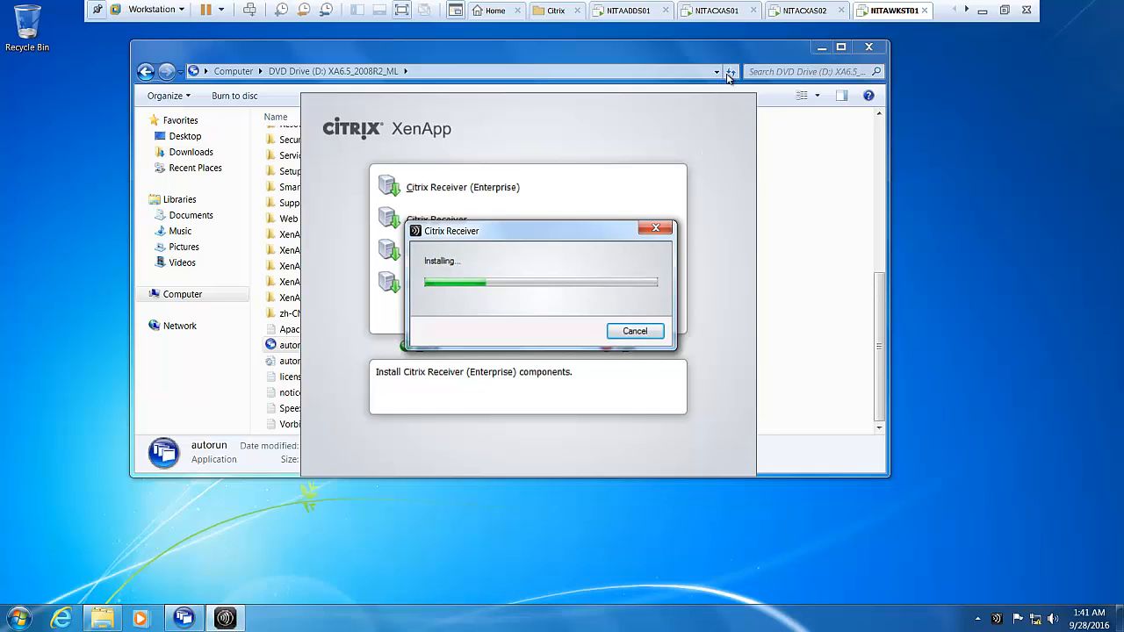
left_click(715, 16)
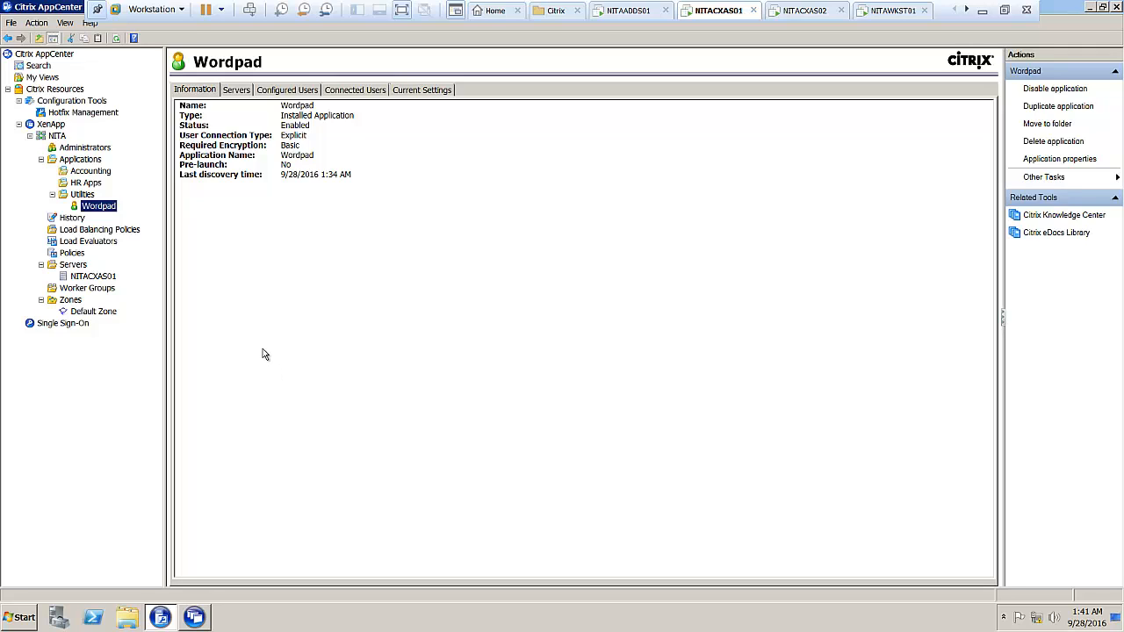
Close the Citrix AppCenter window on NITACXAS01.
left_click(1116, 7)
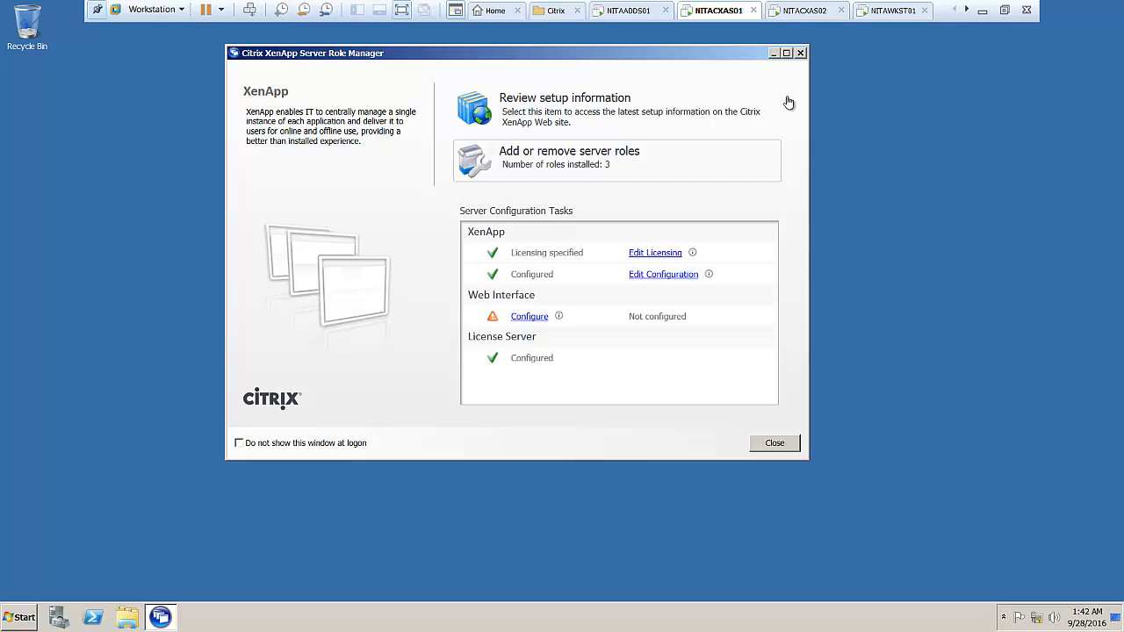
On NITACXAS02, finish the XenApp configuration and confirm the reboot from Role Manager.
left_click(800, 17)
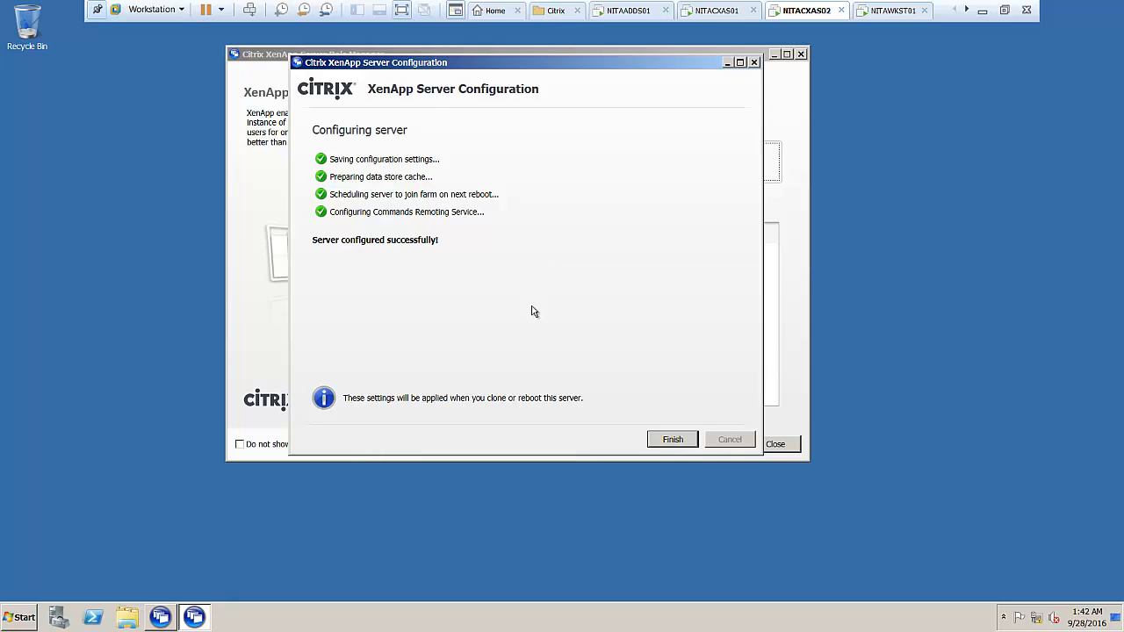
left_click(672, 440)
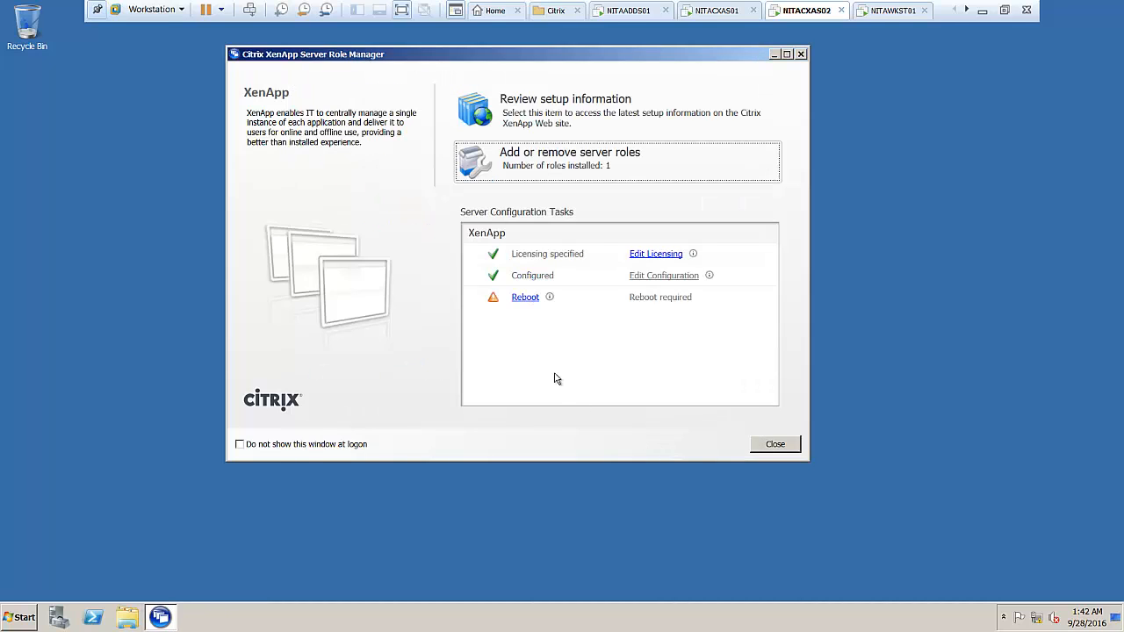
left_click(527, 299)
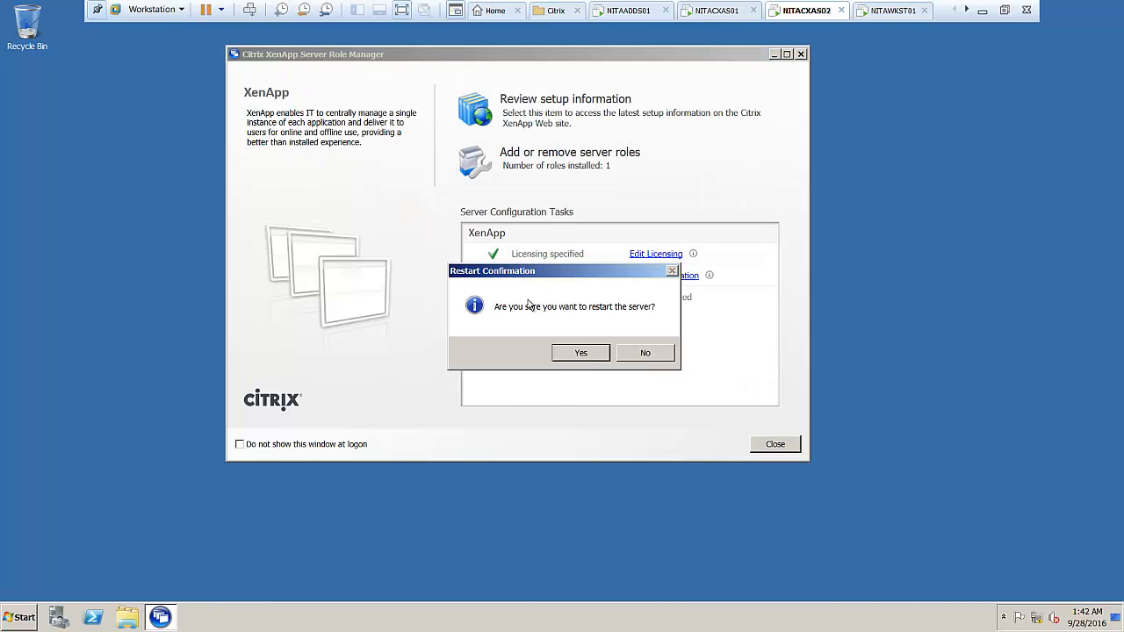
left_click(578, 352)
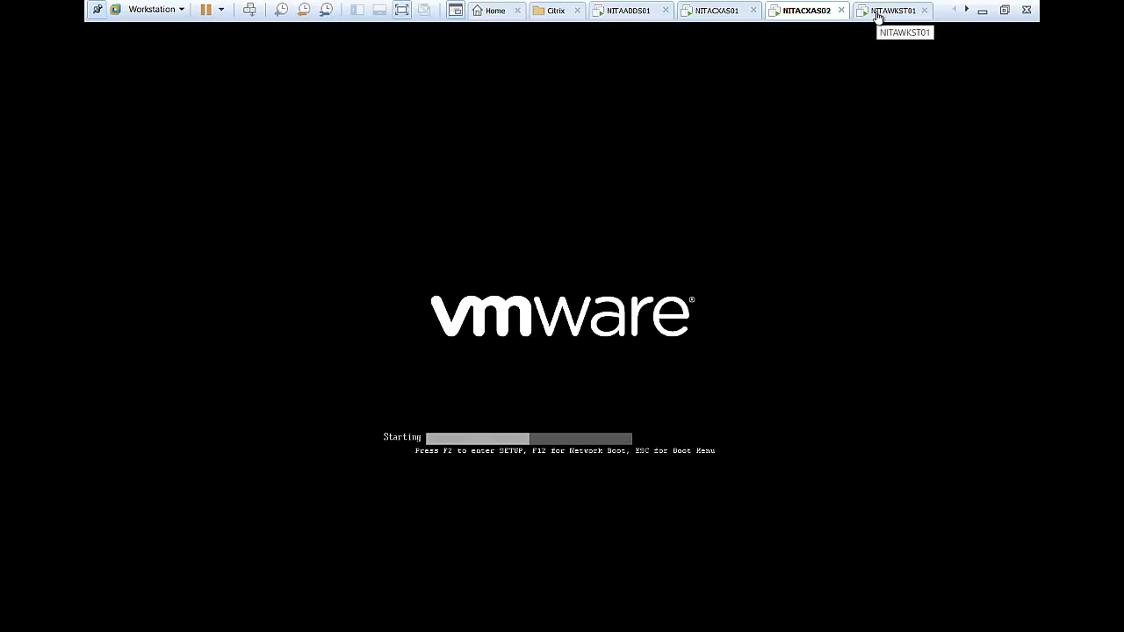
On NITAWKST01, close the Receiver installer, defer the server URL, and close the DVD window.
left_click(877, 16)
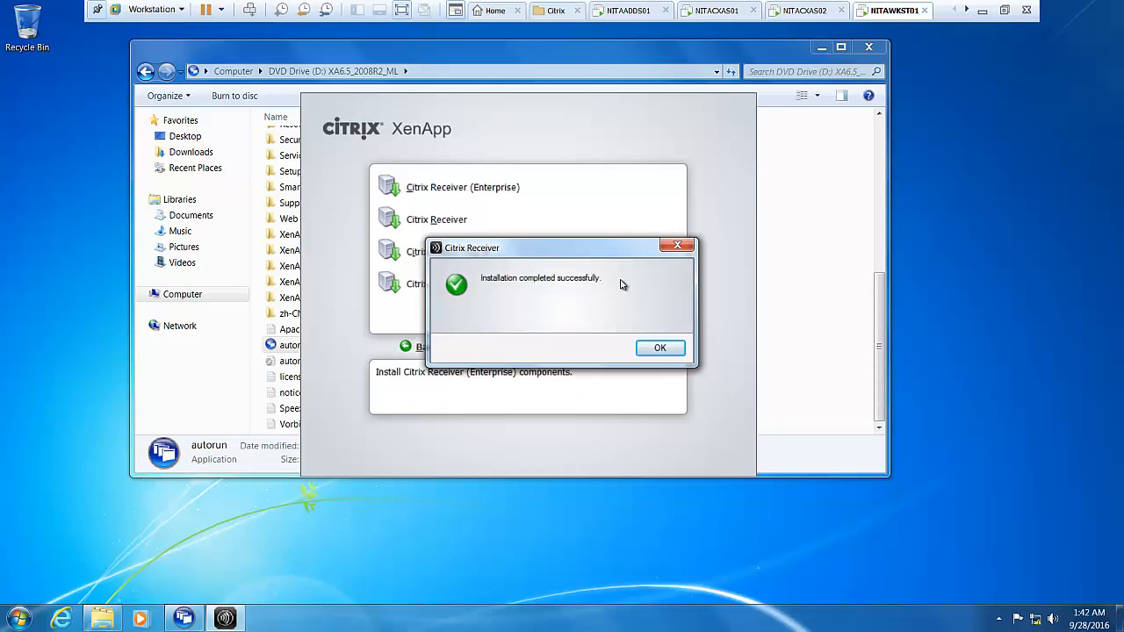
left_click(658, 349)
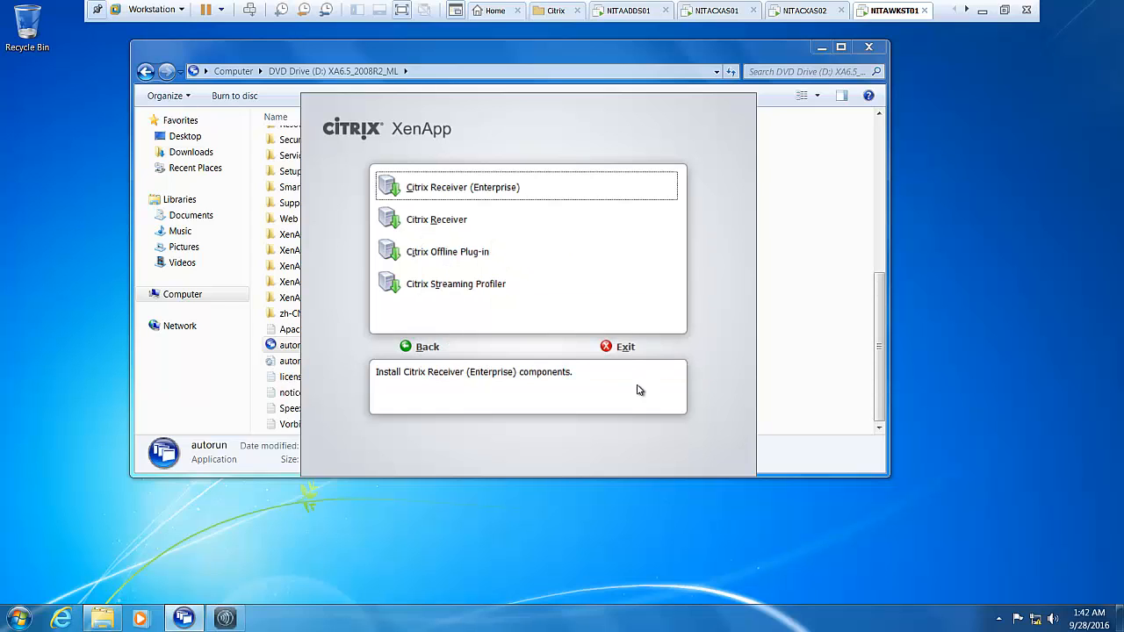
left_click(622, 348)
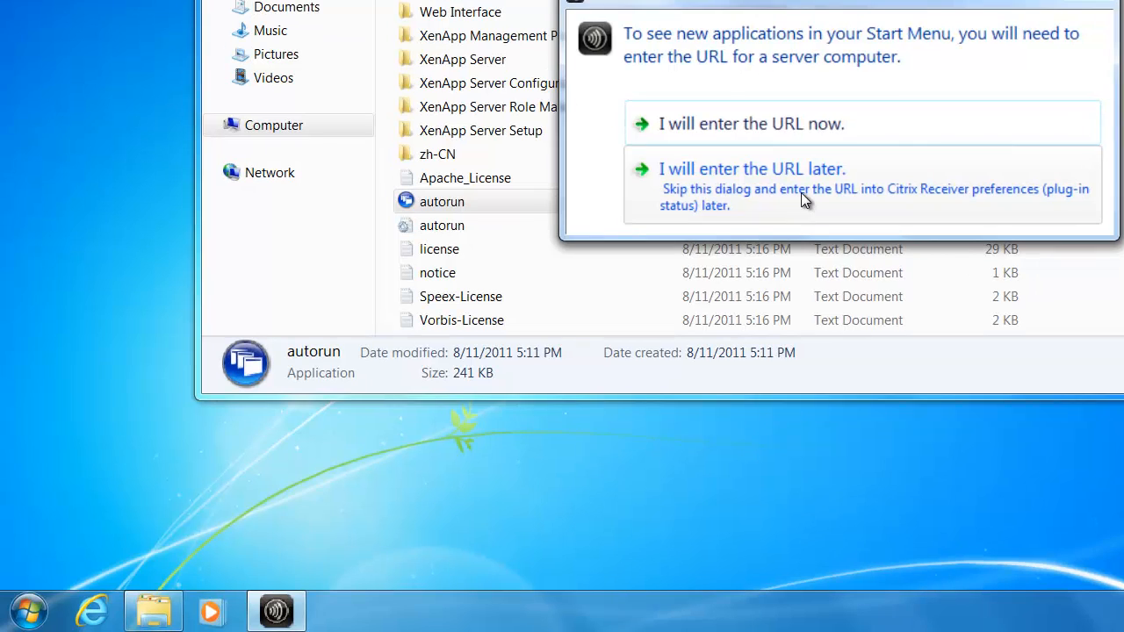
left_click(521, 342)
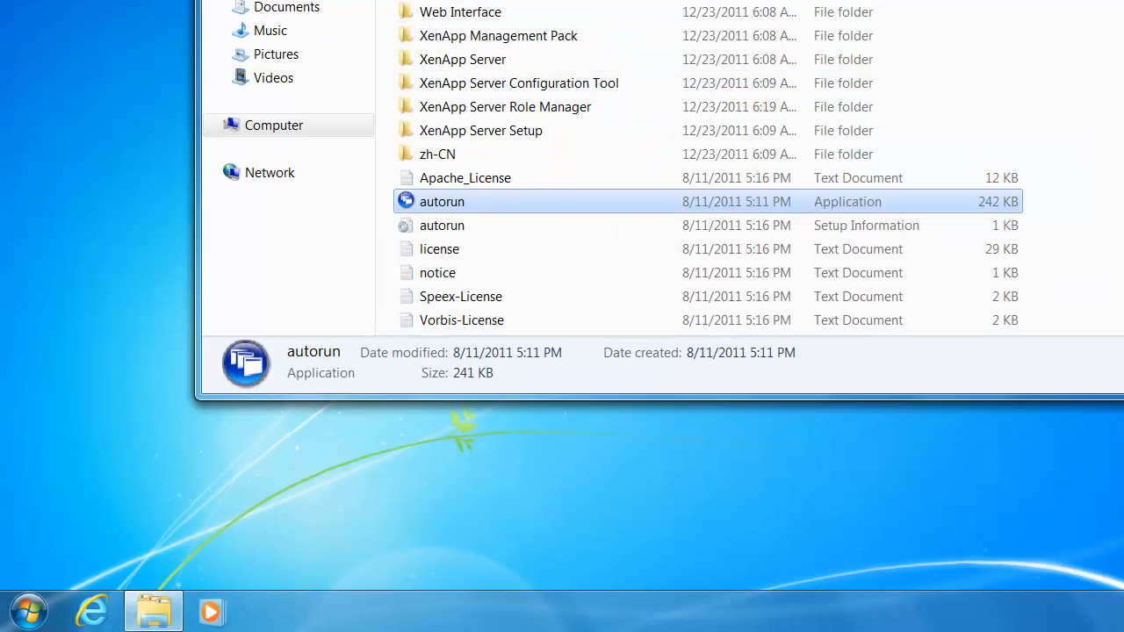
key("alt+F4")
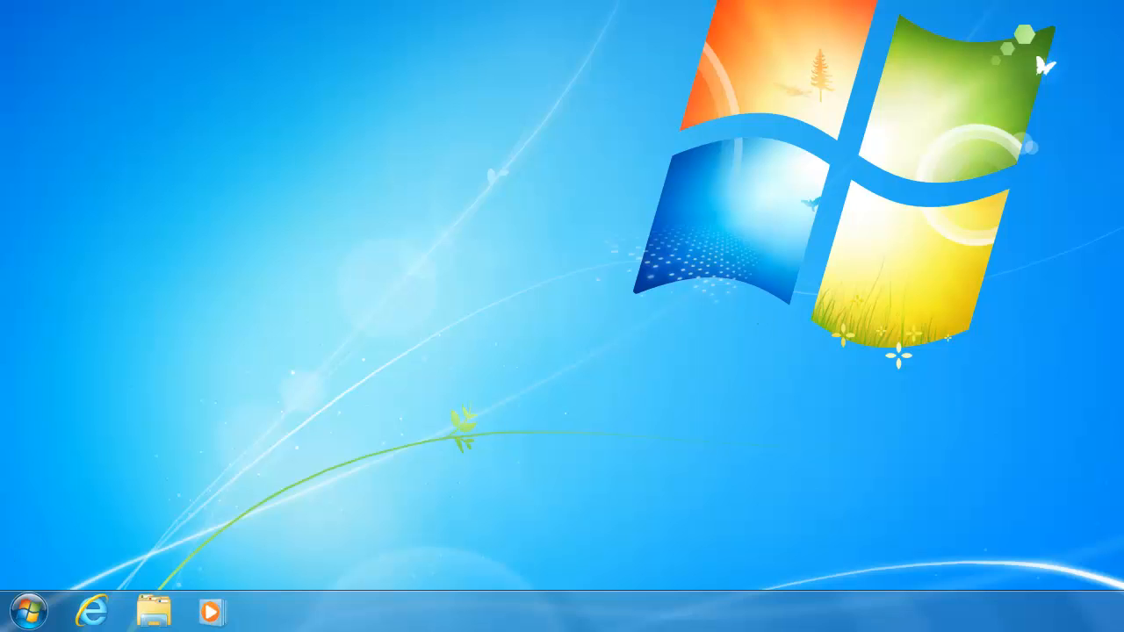
left_click(26, 612)
Exit full screen and return to NITACXAS01's XenApp Server Role Manager in windowed view.
left_click(1002, 325)
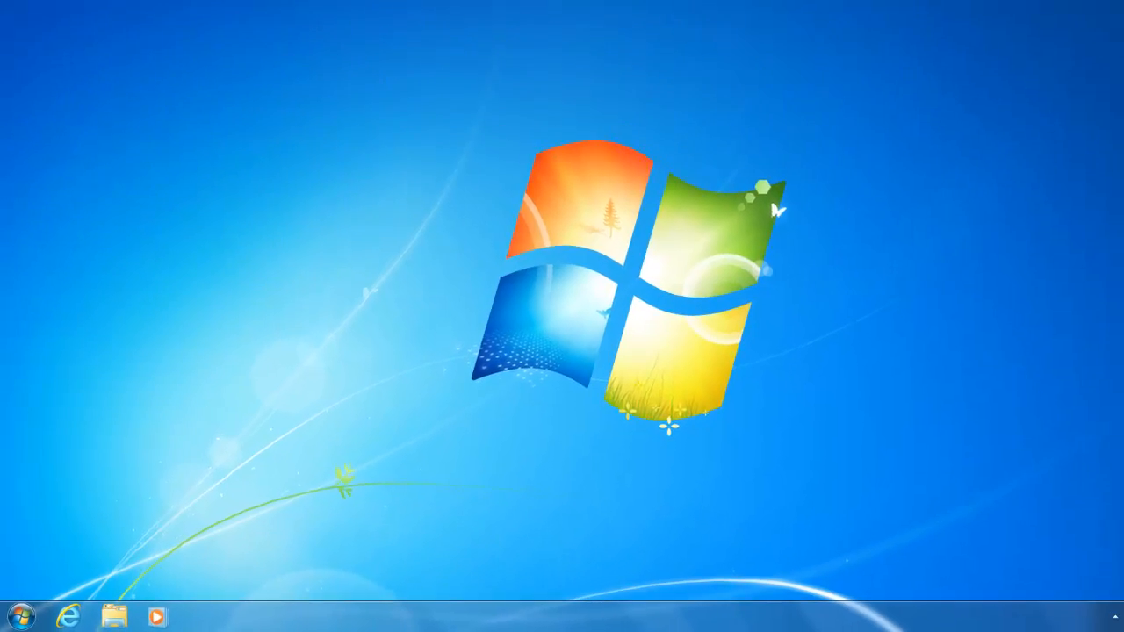
left_click(806, 18)
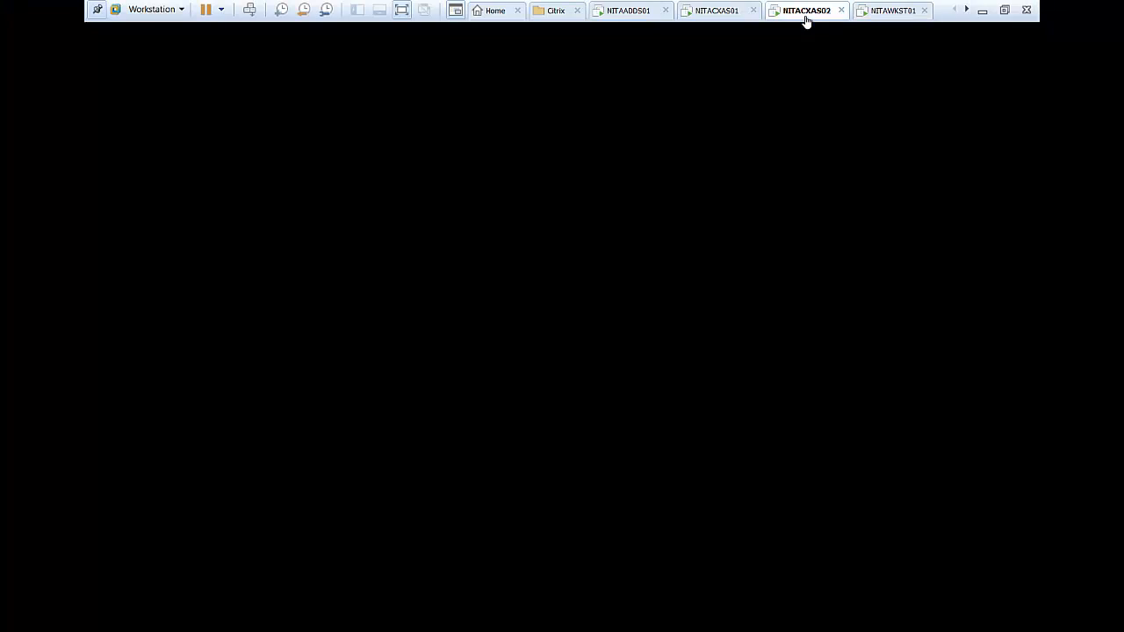
left_click(708, 12)
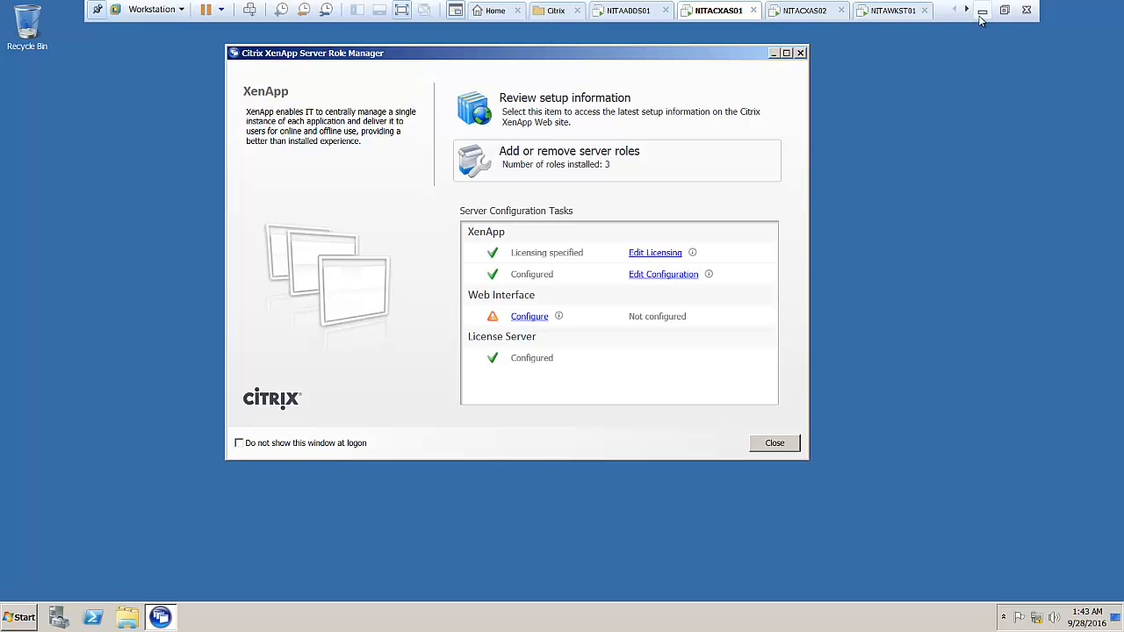
left_click(402, 13)
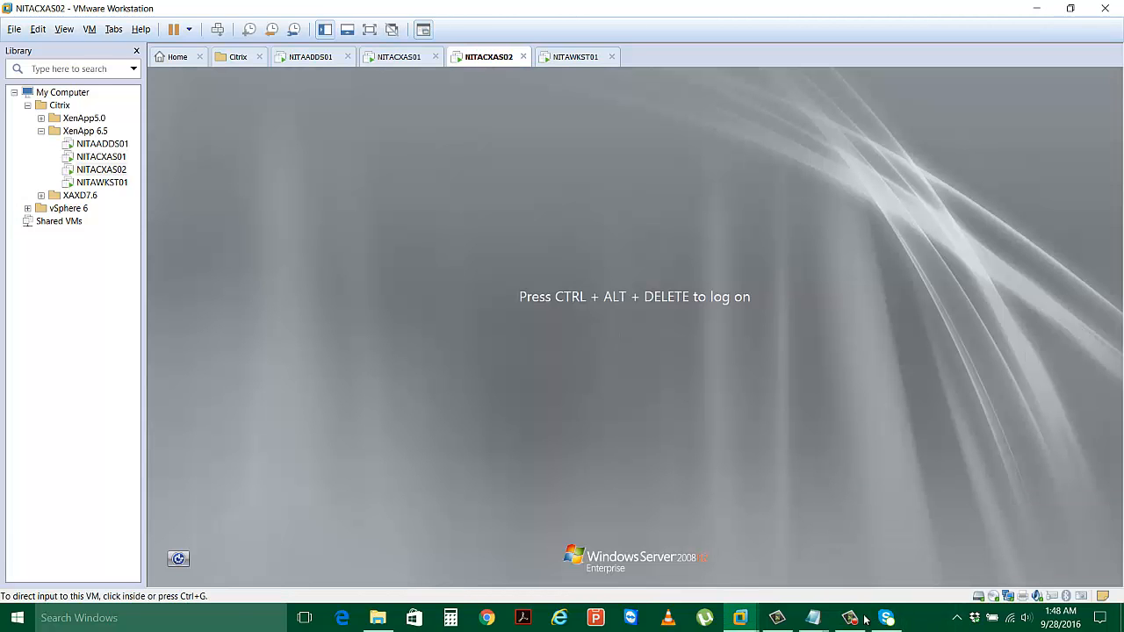
left_click(575, 479)
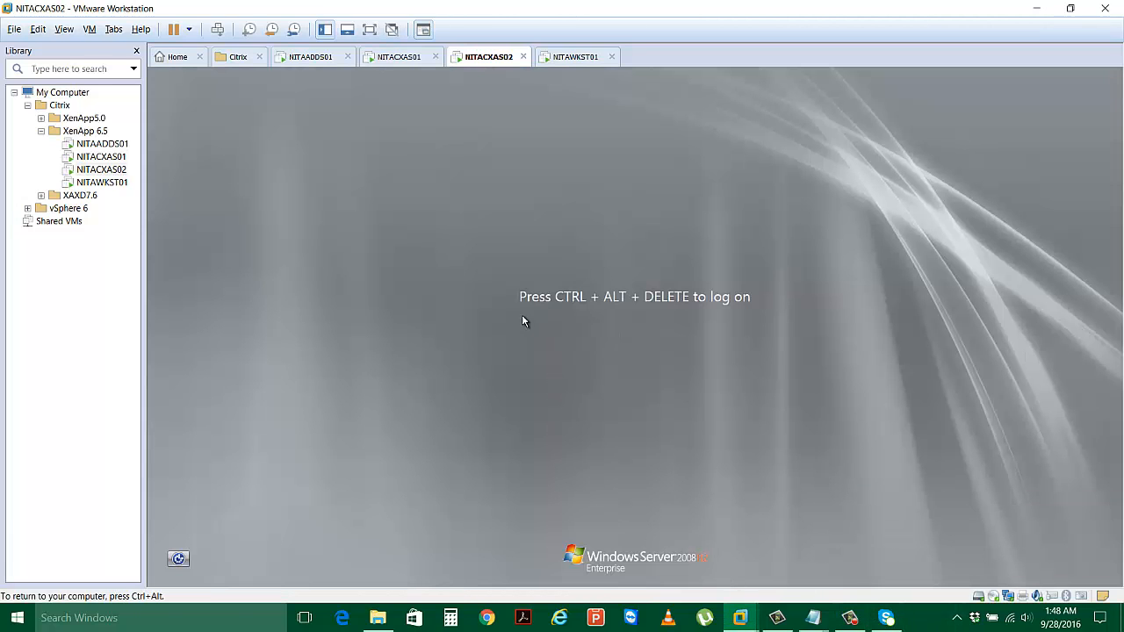
left_click(410, 62)
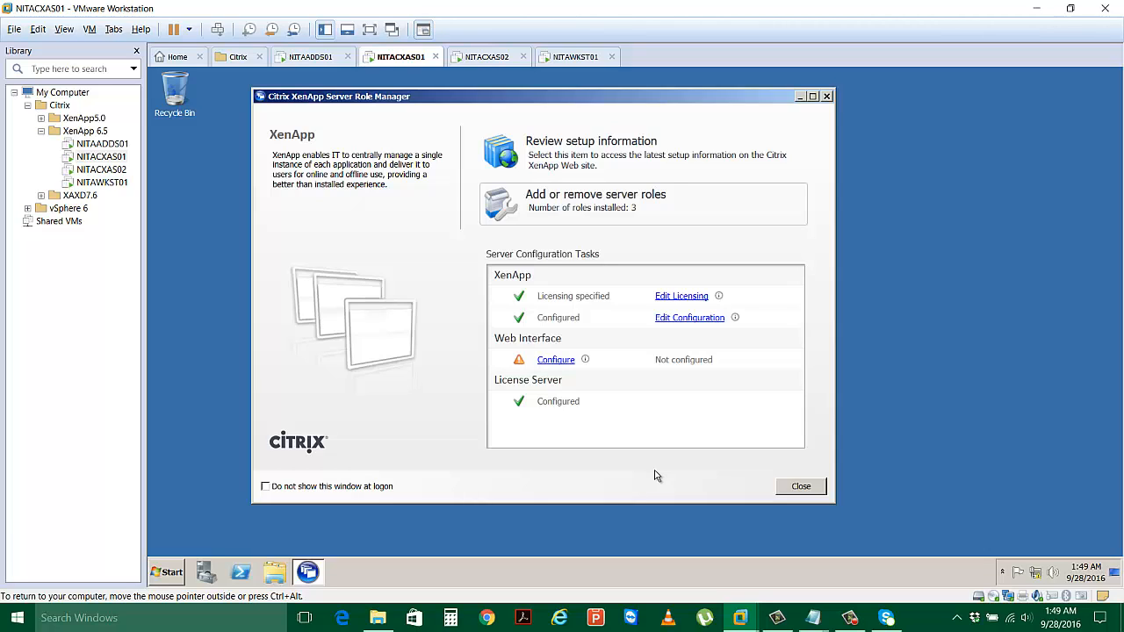
Close the XenApp Server Role Manager and launch Citrix AppCenter from the Citrix Management Consoles folder.
left_click(799, 487)
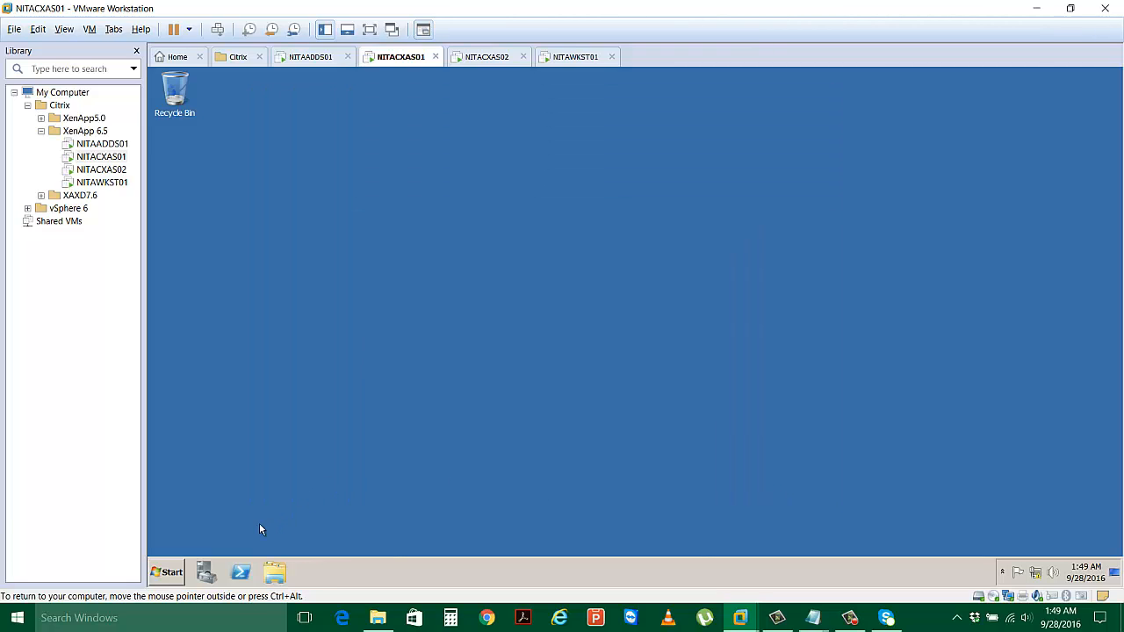
left_click(169, 572)
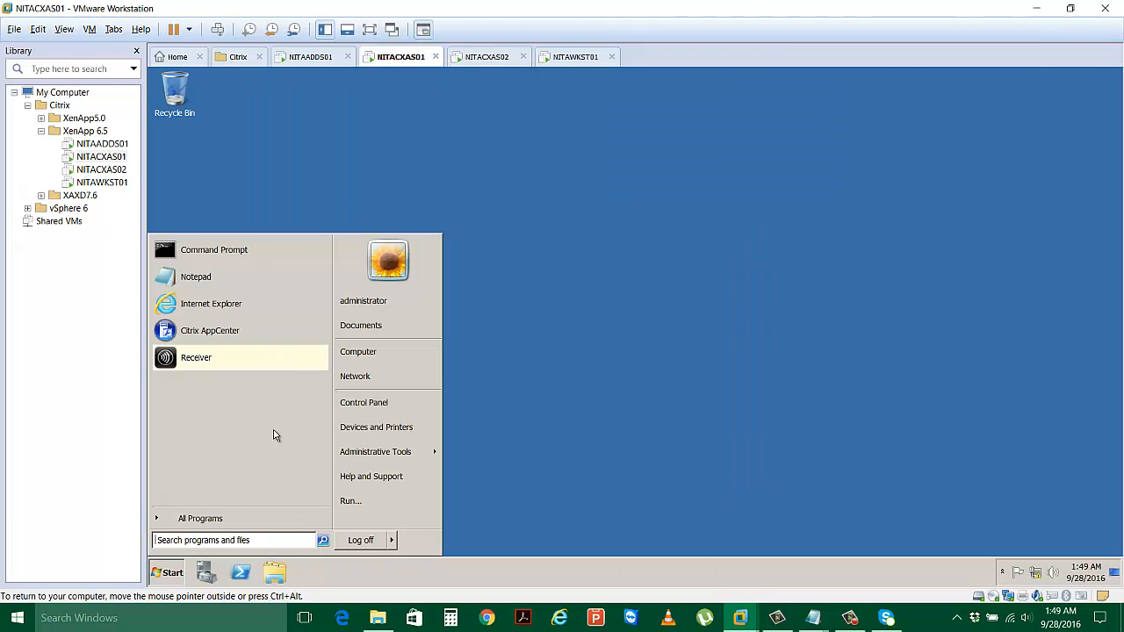
left_click(242, 514)
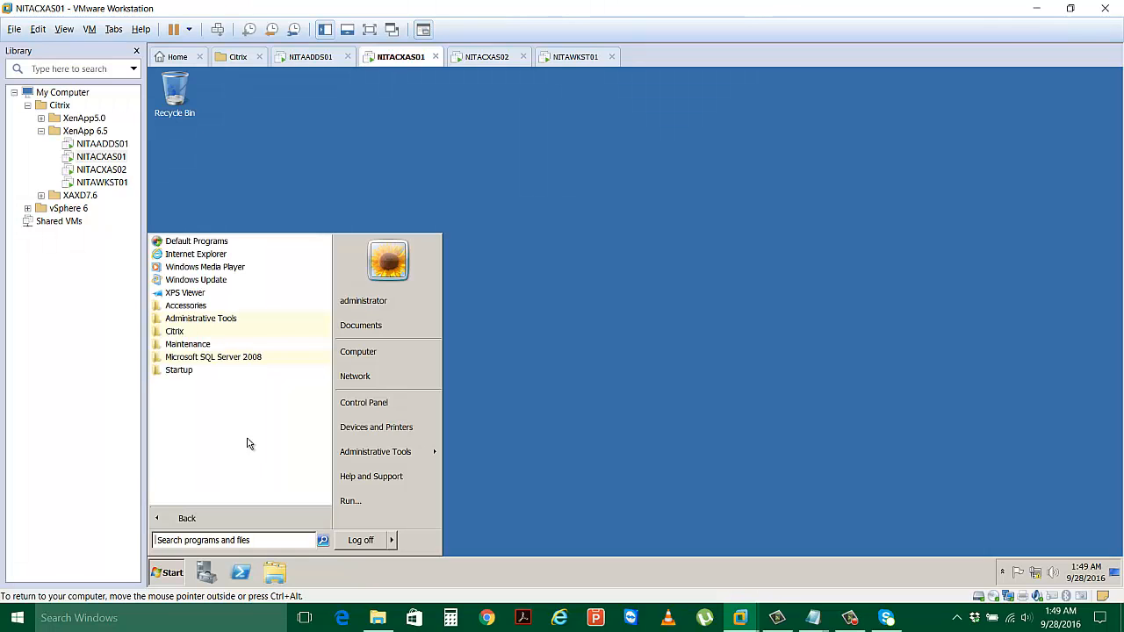
left_click(237, 320)
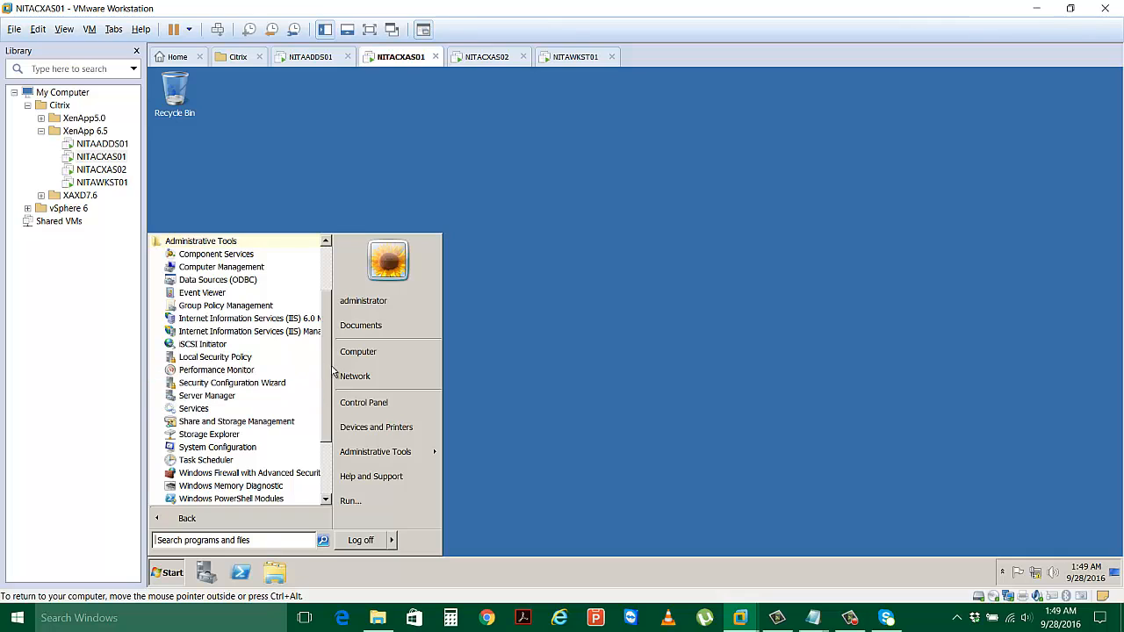
left_click_drag(326, 379, 325, 433)
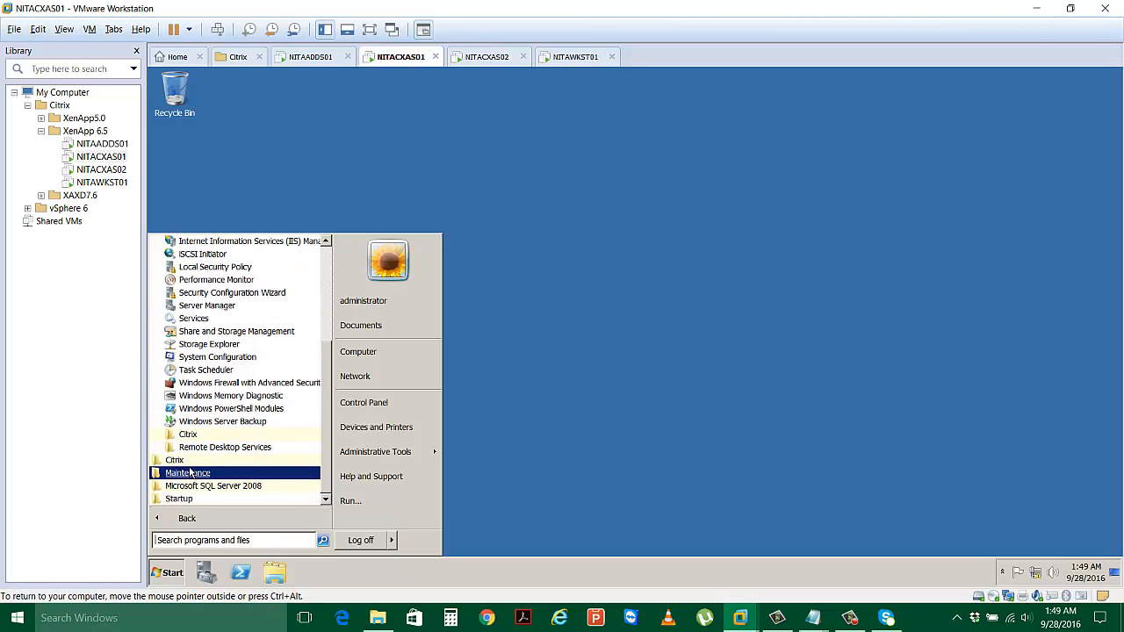
left_click(221, 460)
scroll(224, 474, "down", 1)
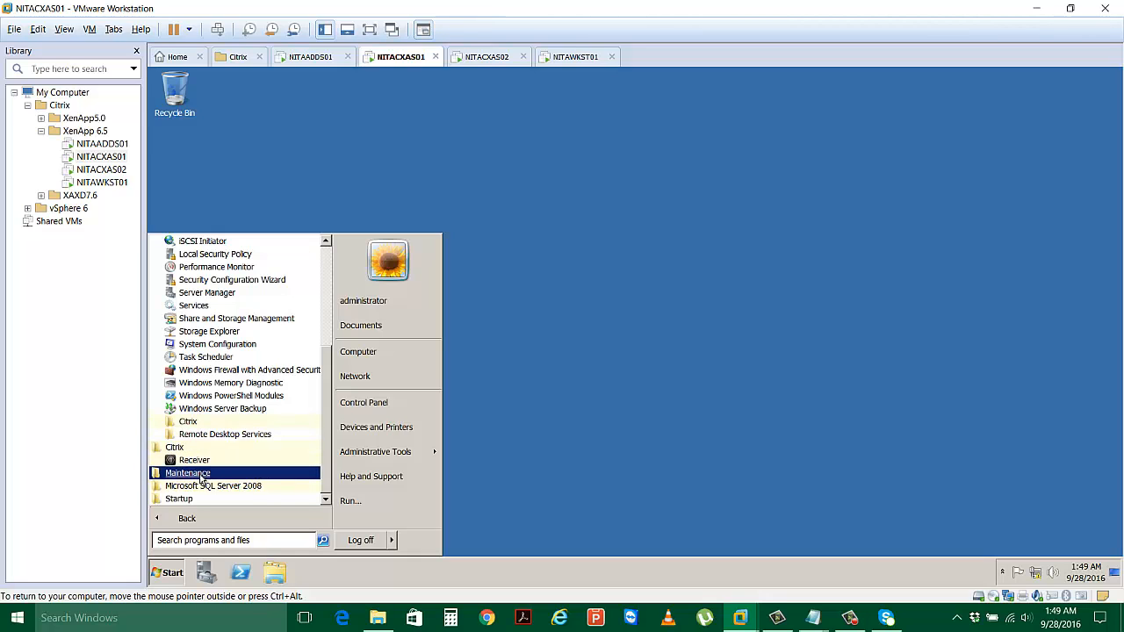
left_click(207, 422)
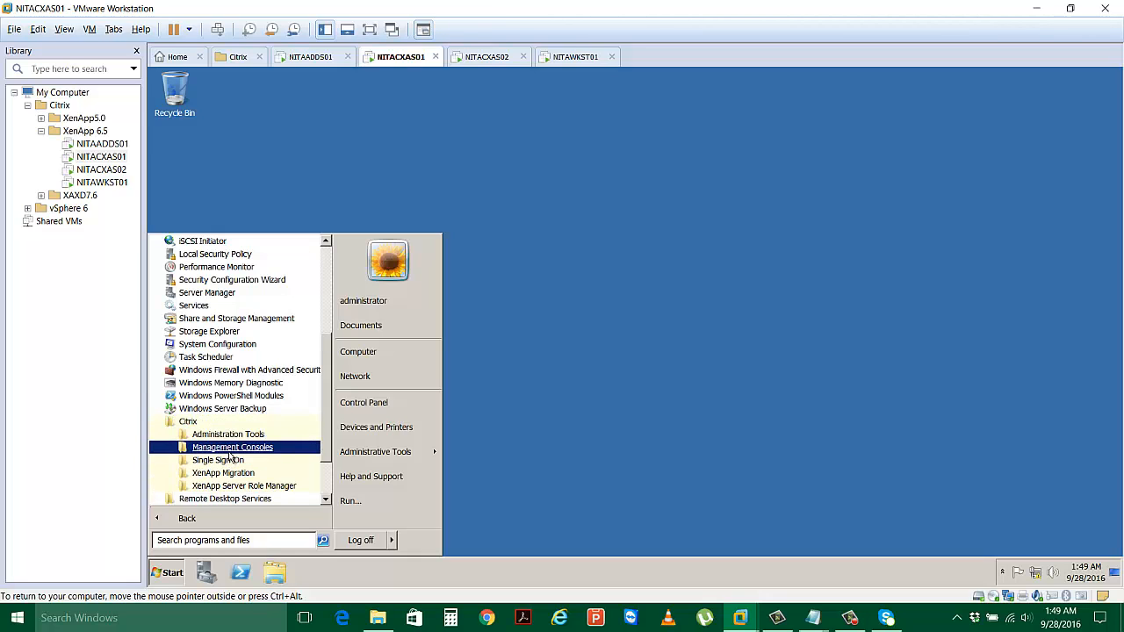
left_click(230, 447)
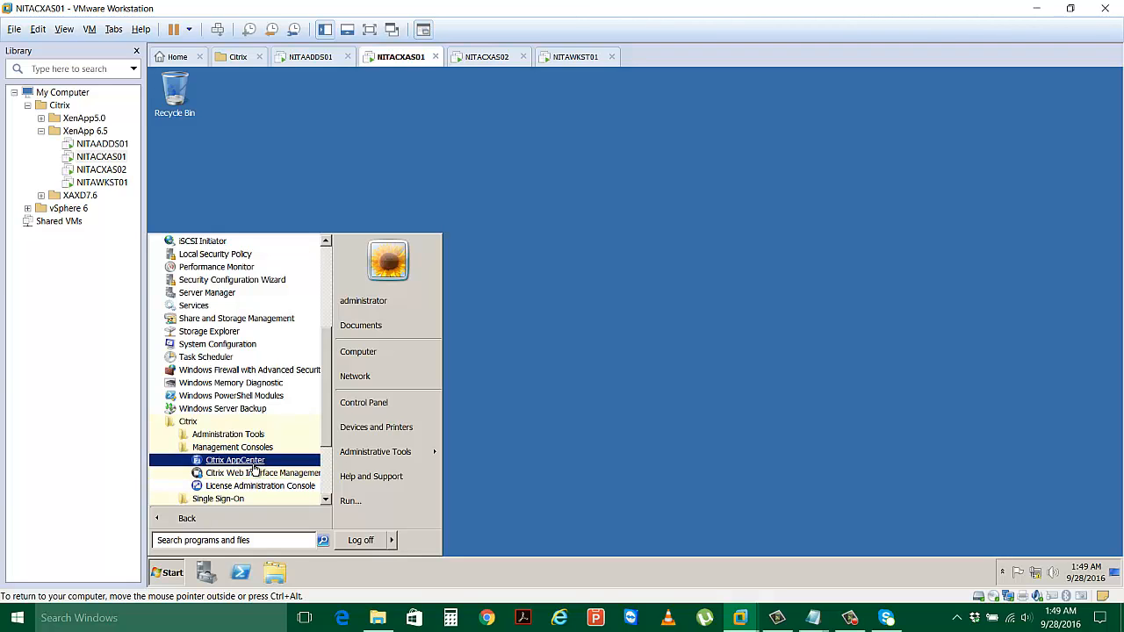
left_click(252, 465)
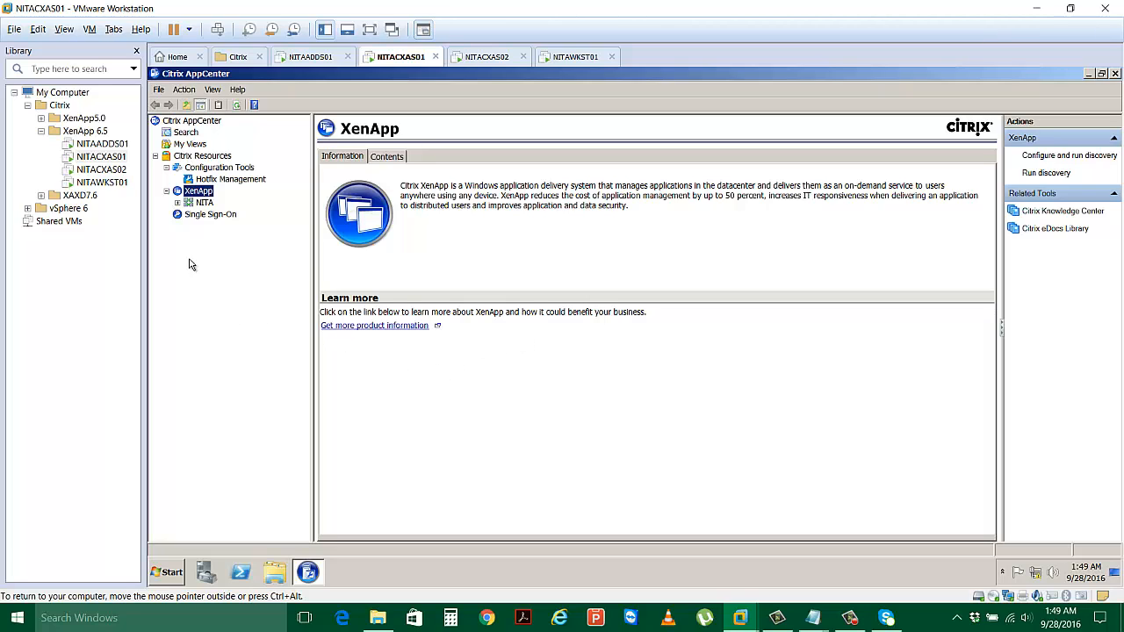
Expand the NITA farm's Servers and review NITACXAS01 and NITACXAS02.
left_click(177, 203)
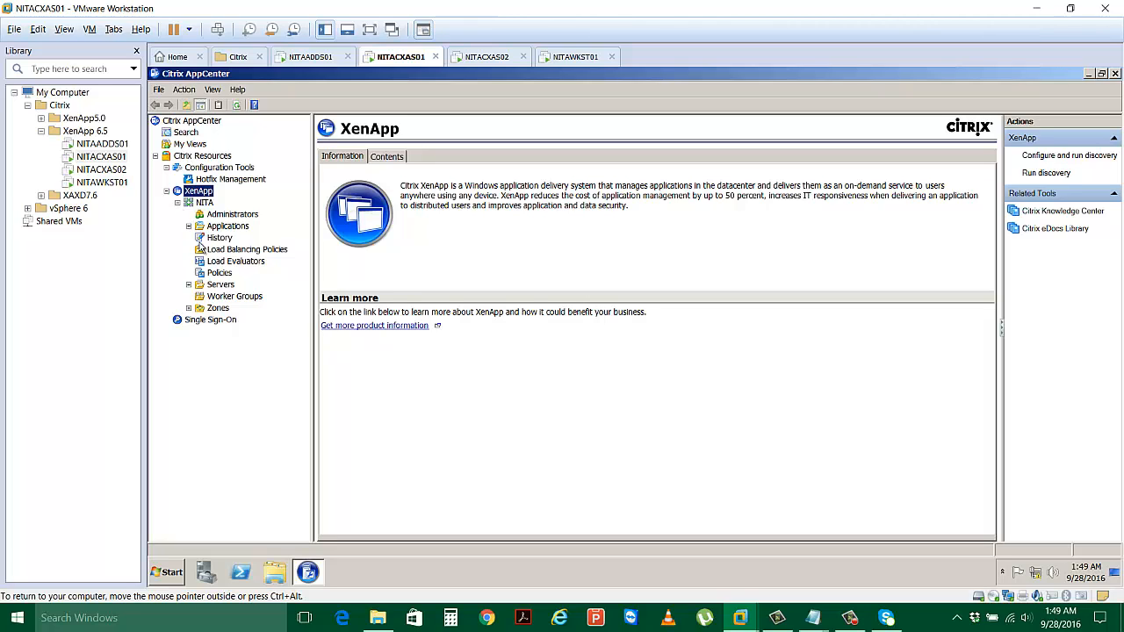
left_click(188, 286)
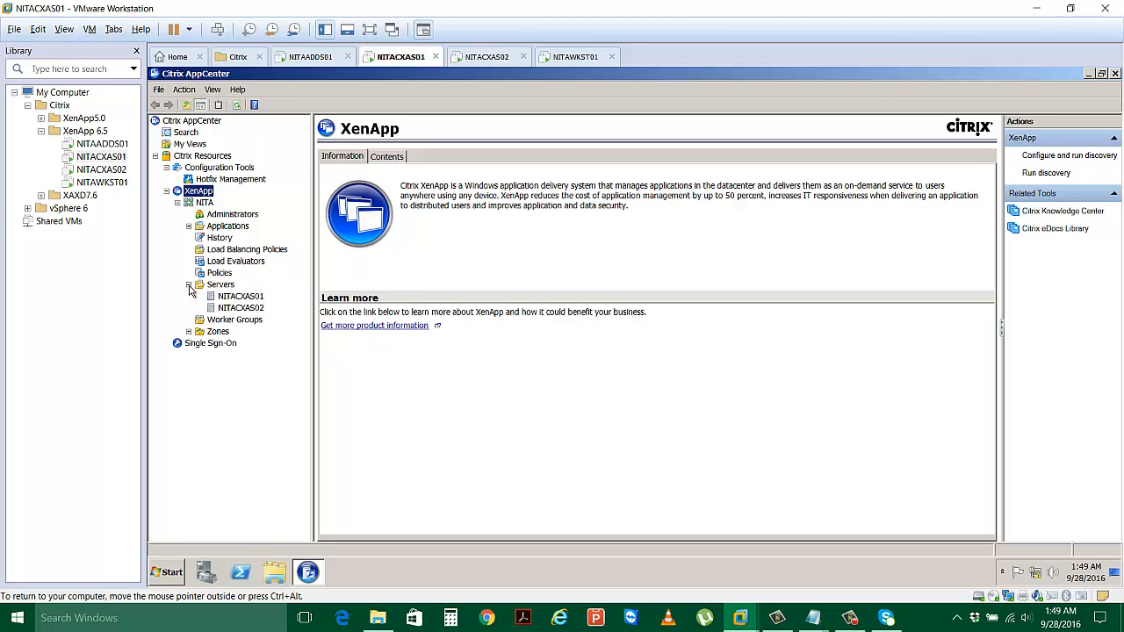
left_click(252, 298)
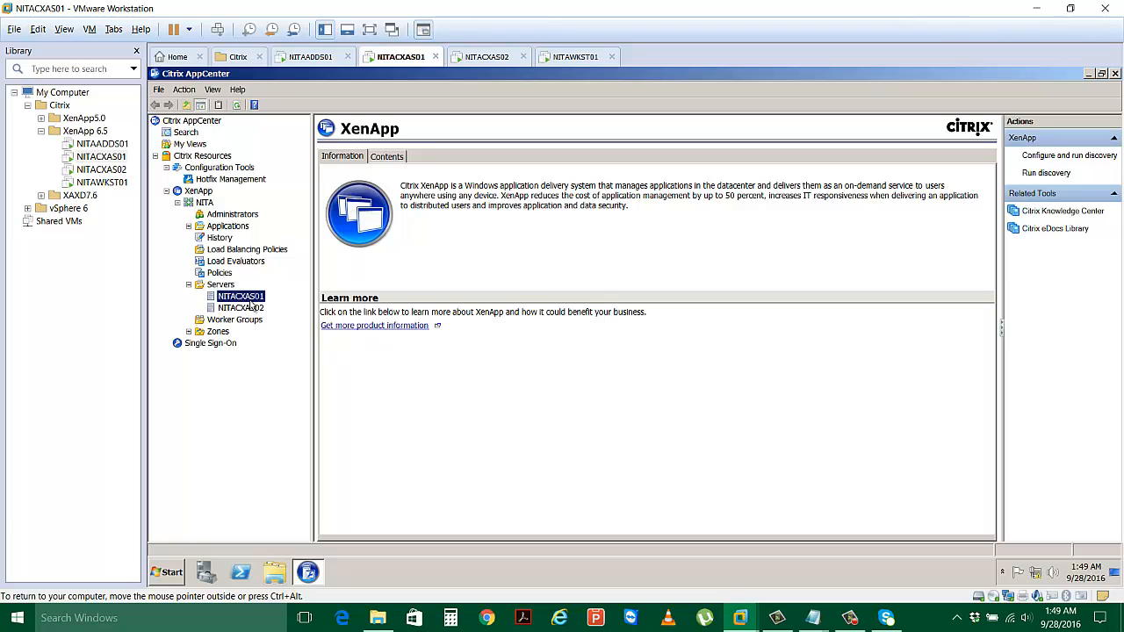
left_click(250, 309)
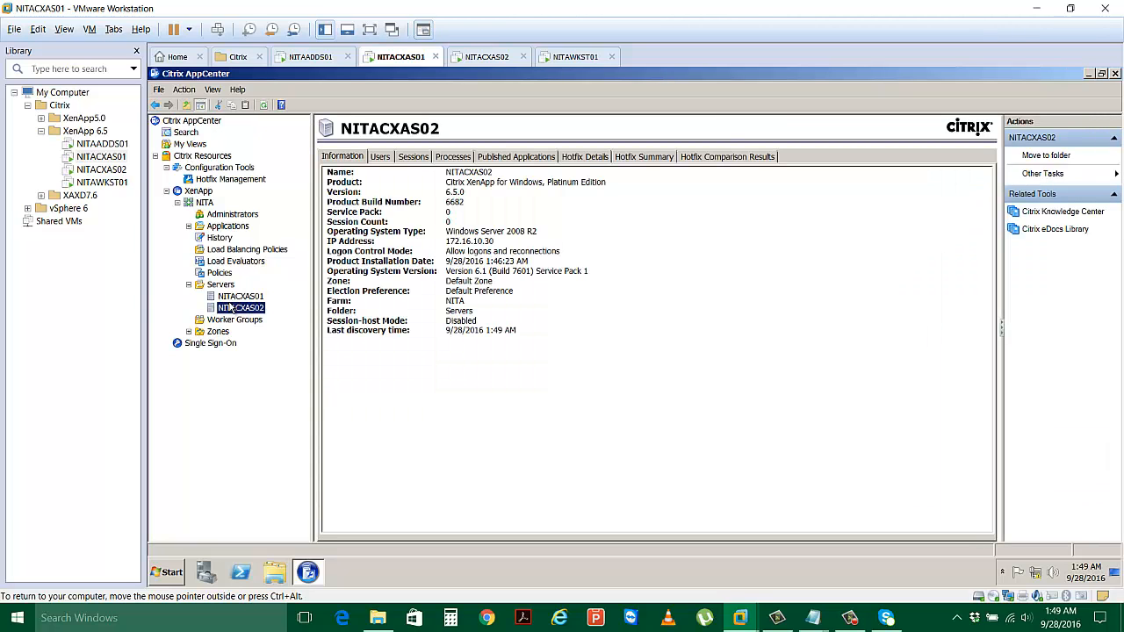
left_click(234, 297)
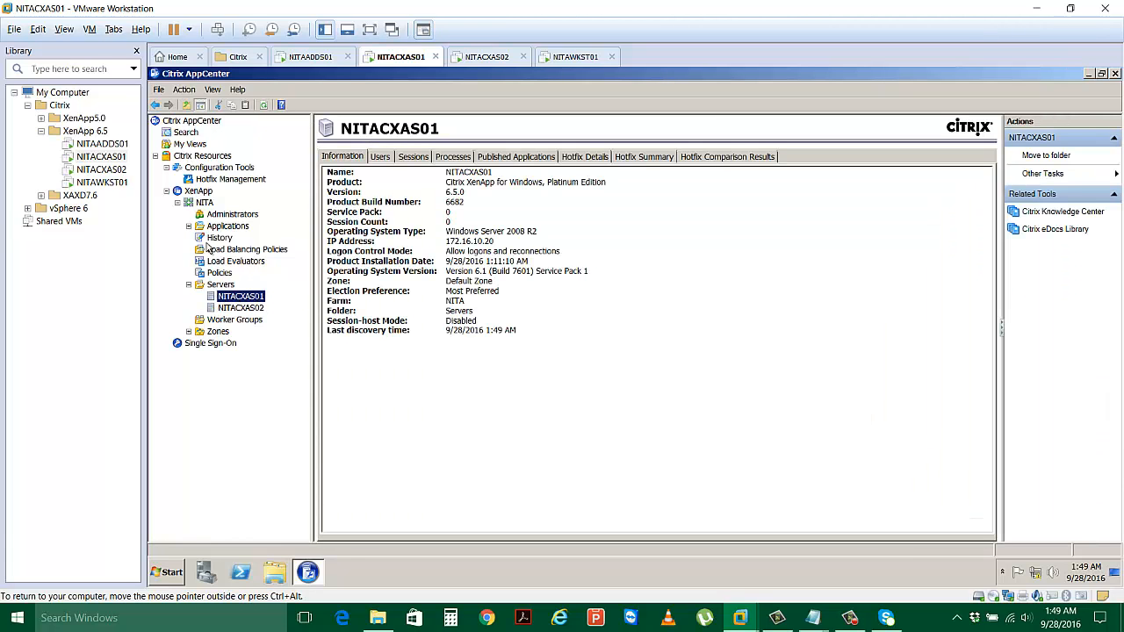
Show the Wordpad application's details under Applications > Utilities and bring up its actions.
left_click(188, 226)
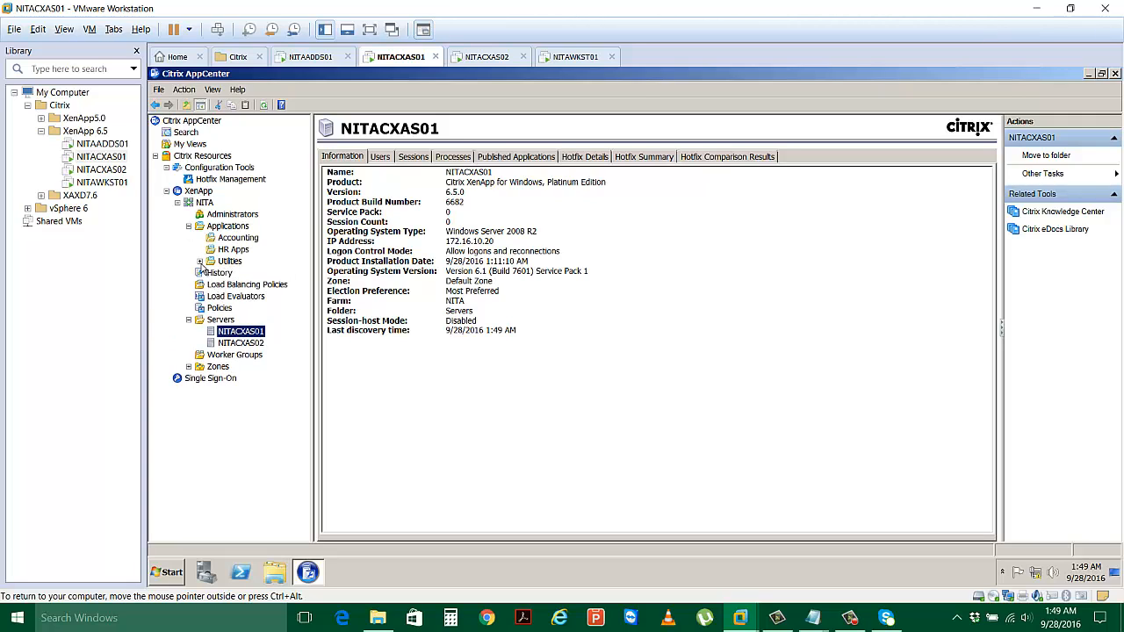
left_click(200, 262)
left_click(254, 276)
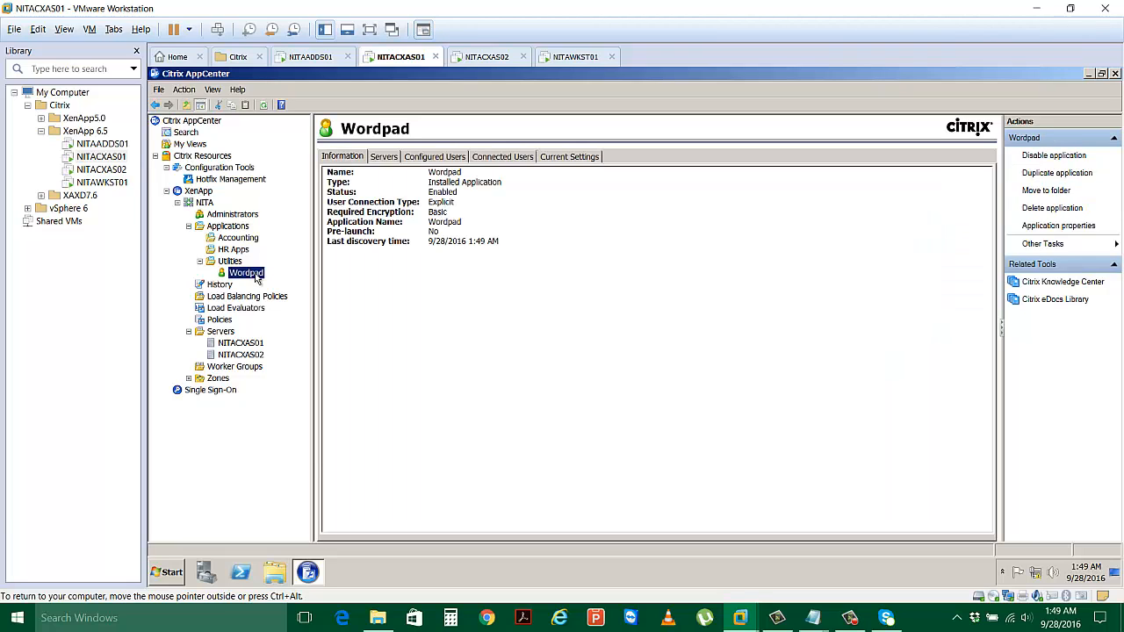
right_click(256, 278)
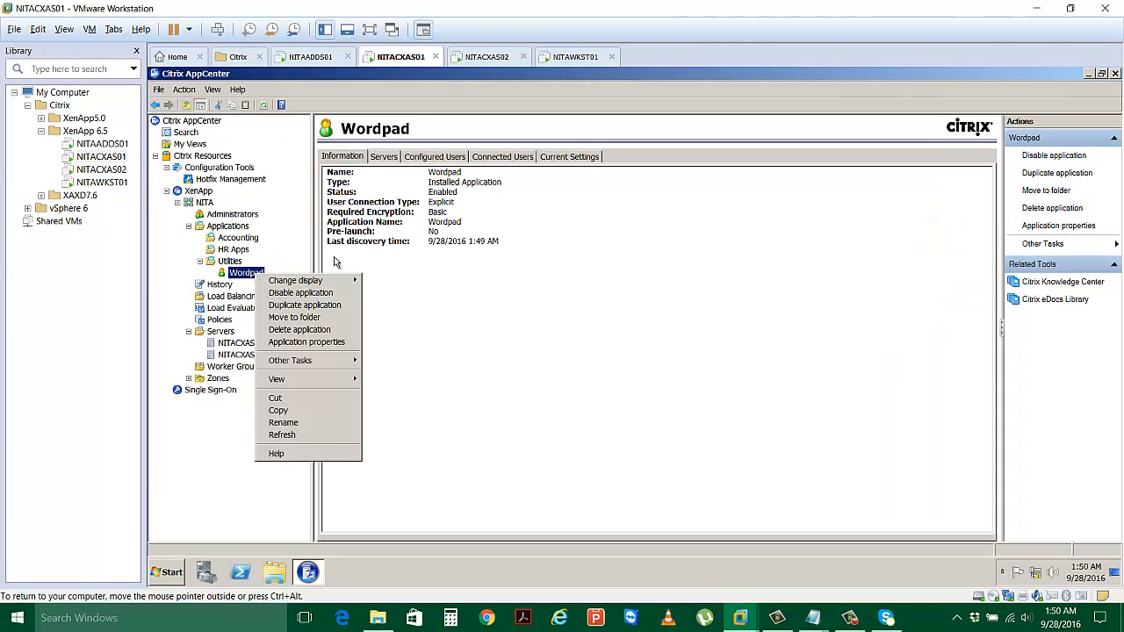
Check Wordpad's hosting servers and open the Servers page of its application properties.
left_click(383, 157)
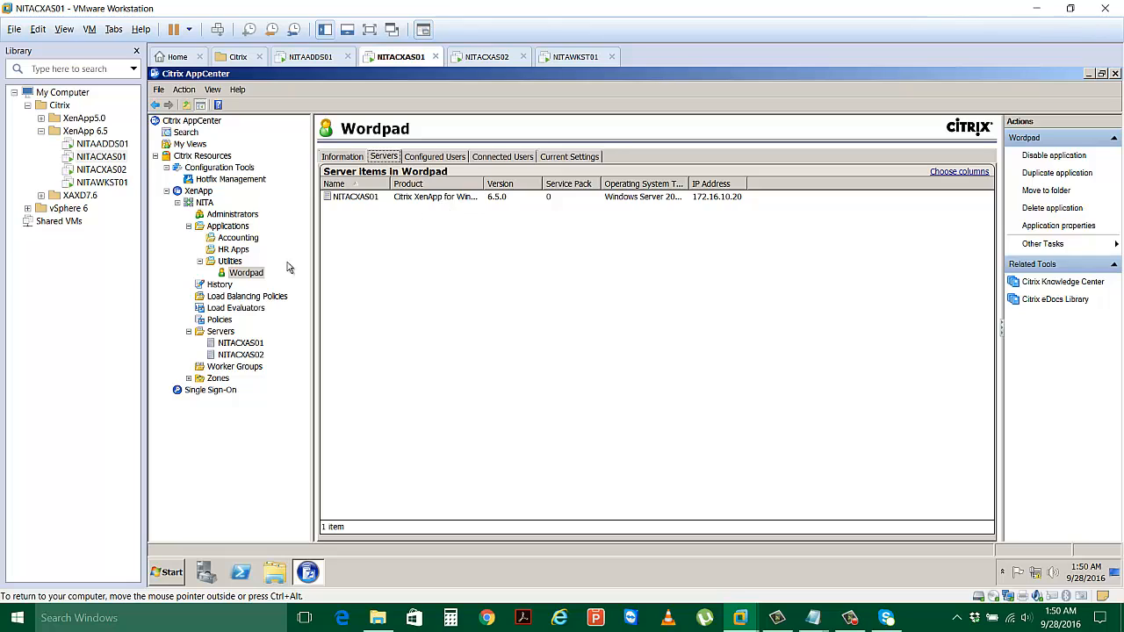
right_click(252, 274)
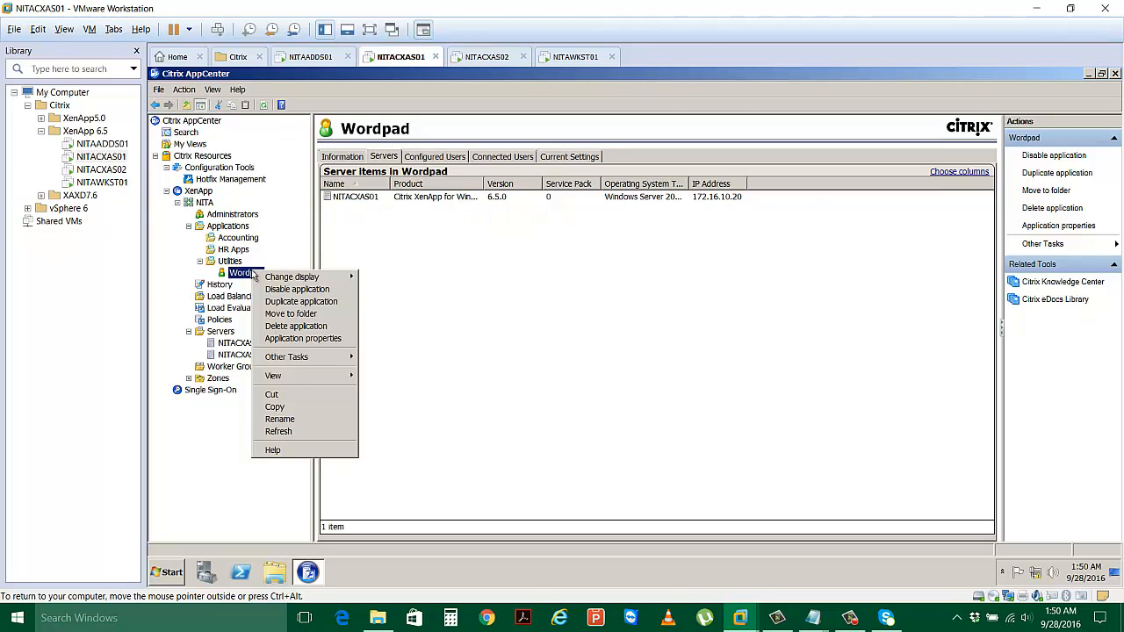
mouse_move(287, 360)
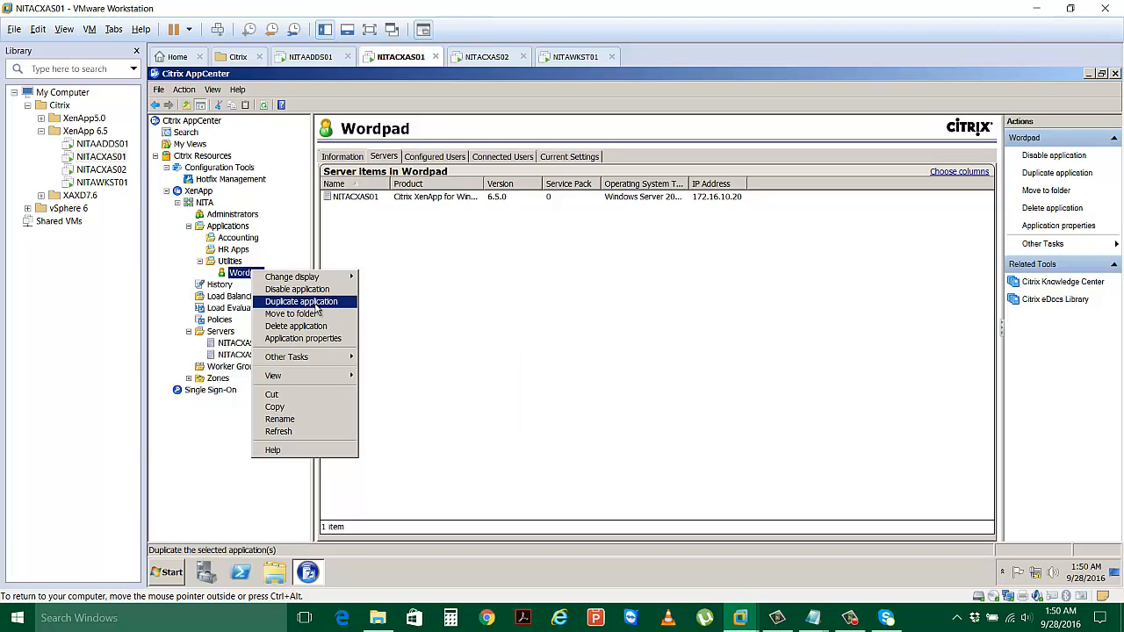
left_click(318, 339)
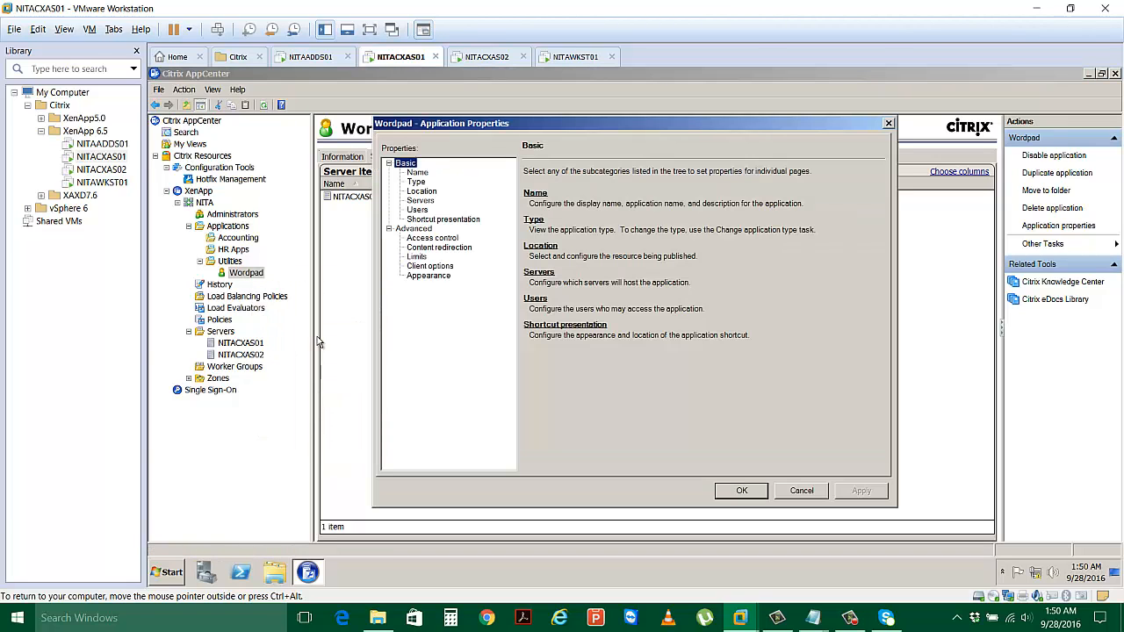
left_click(420, 201)
Add NITACXAS02 as a hosting server for Wordpad and apply the change.
left_click(562, 463)
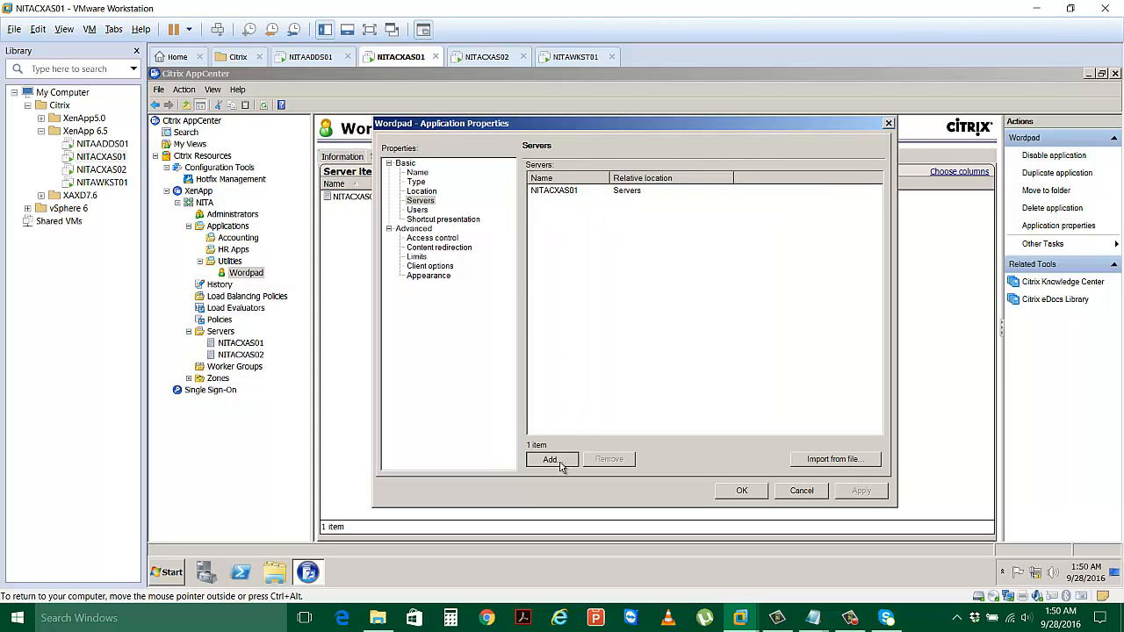
double_click(447, 214)
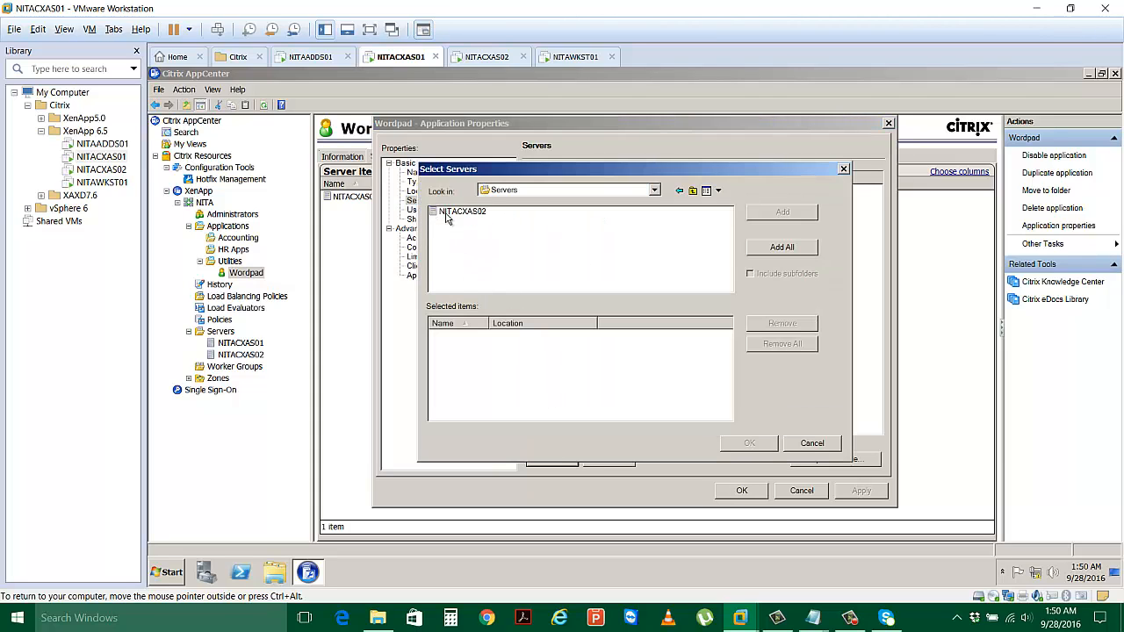
double_click(454, 217)
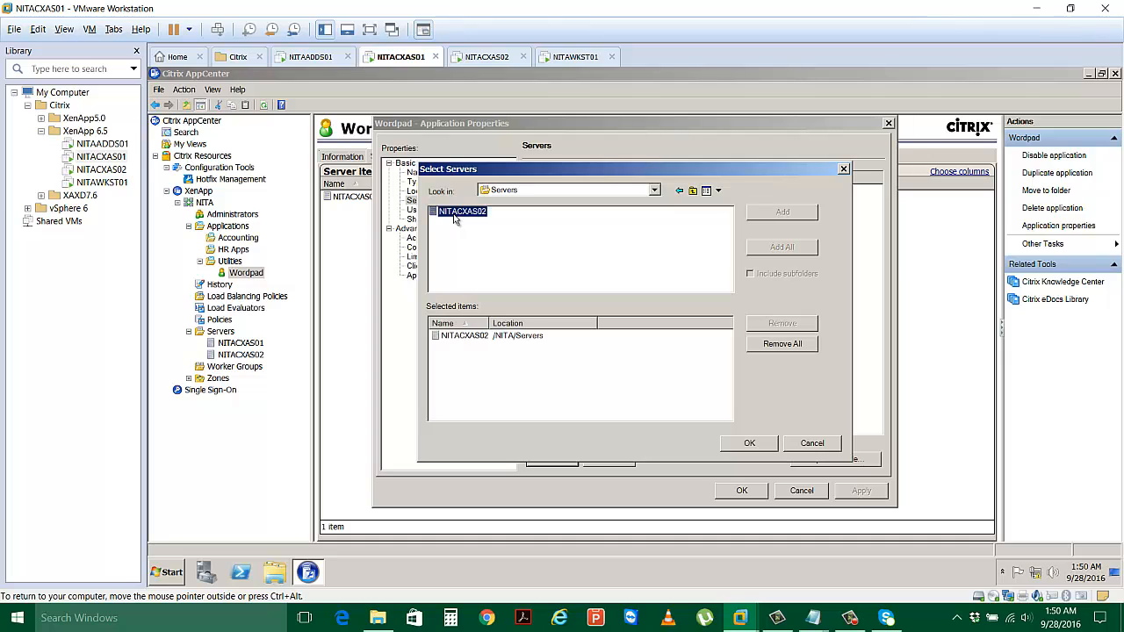
left_click(749, 443)
left_click(861, 491)
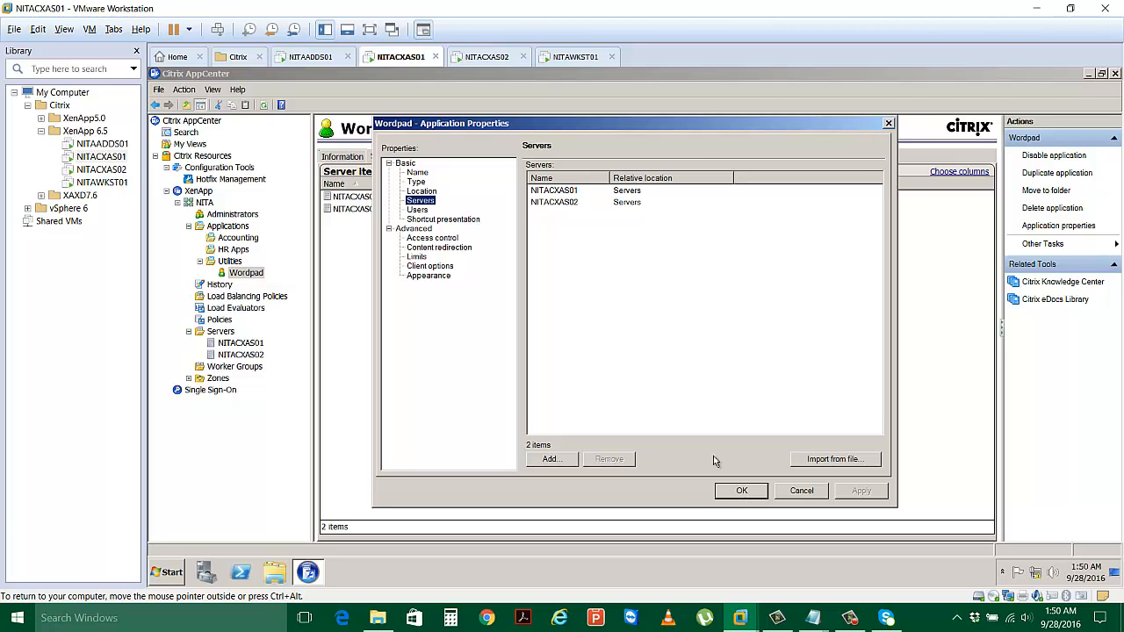
Remove NITACXAS02 so only NITACXAS01 hosts Wordpad, and close the properties.
left_click(562, 190)
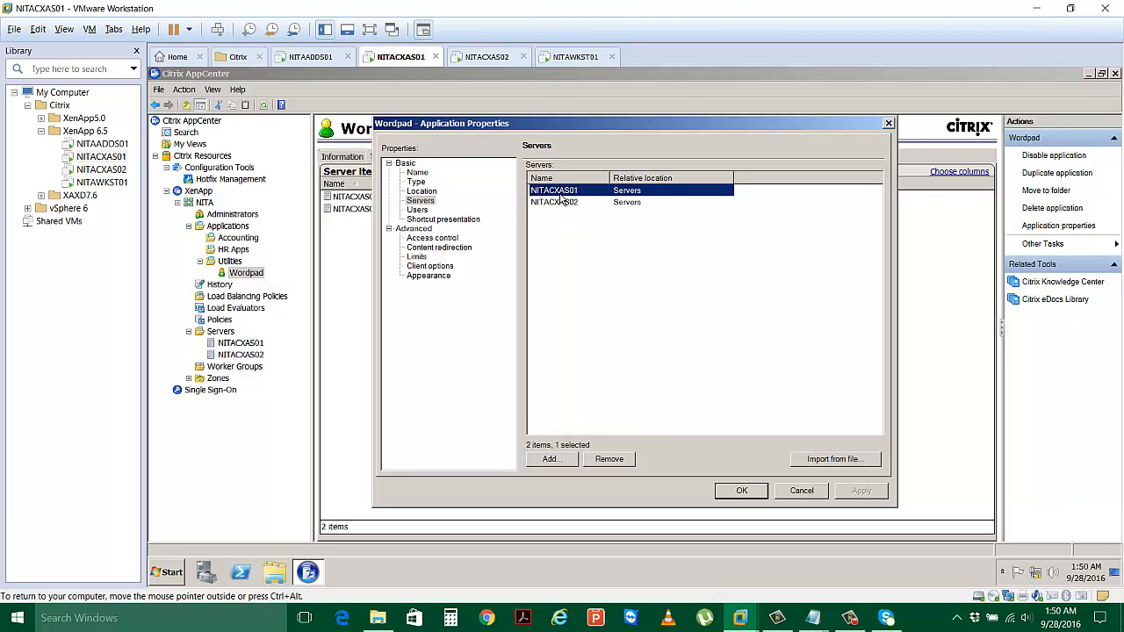
left_click(559, 202)
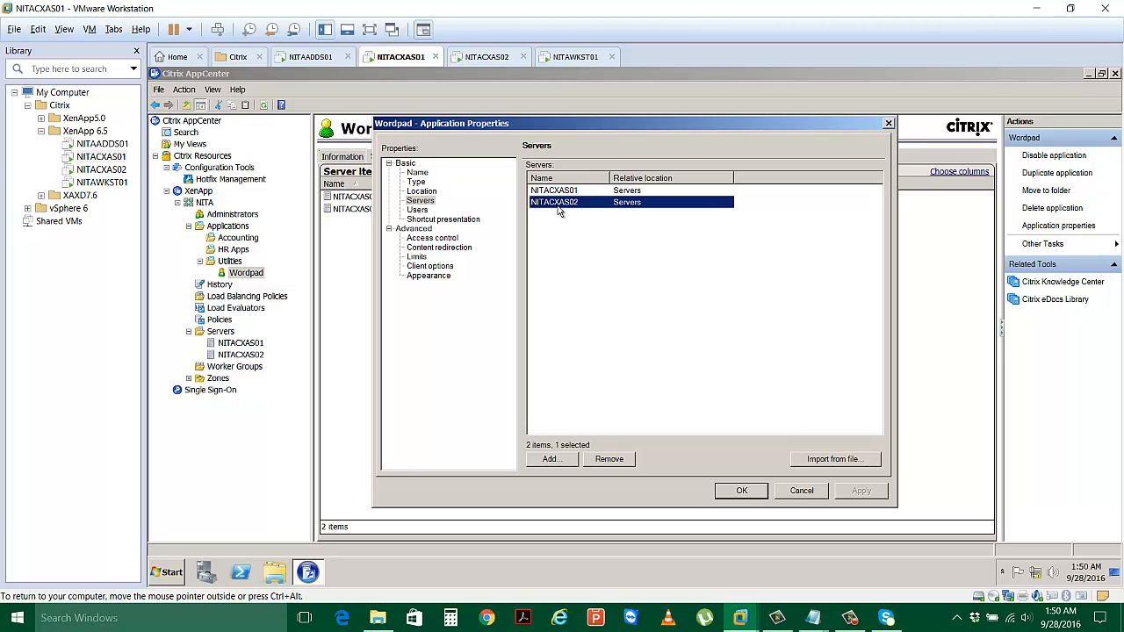
left_click(609, 459)
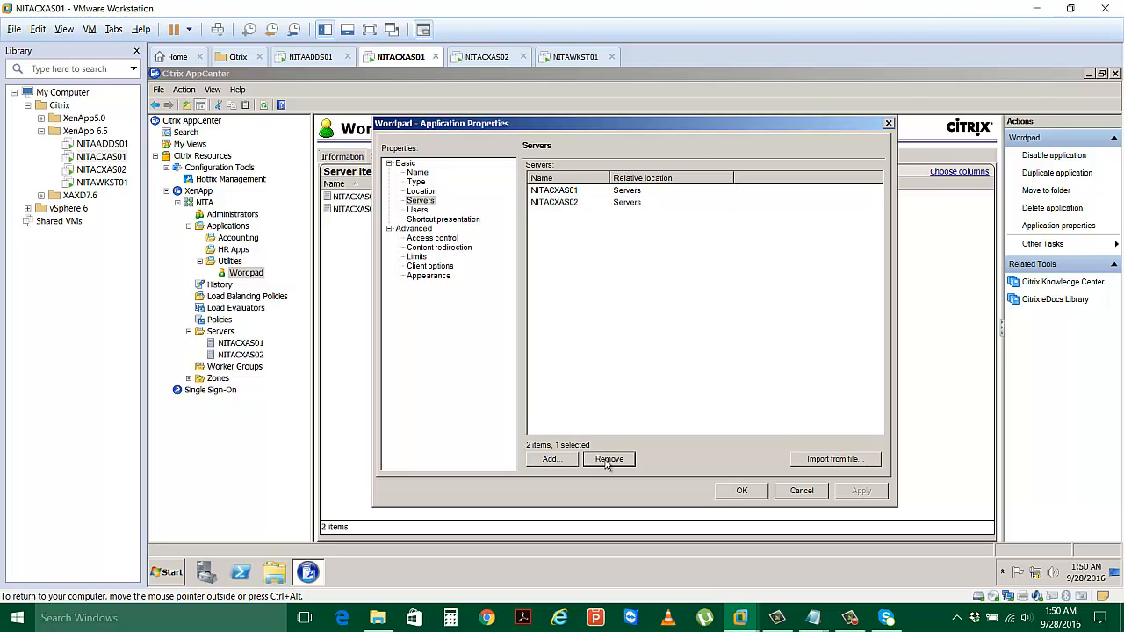
left_click(738, 490)
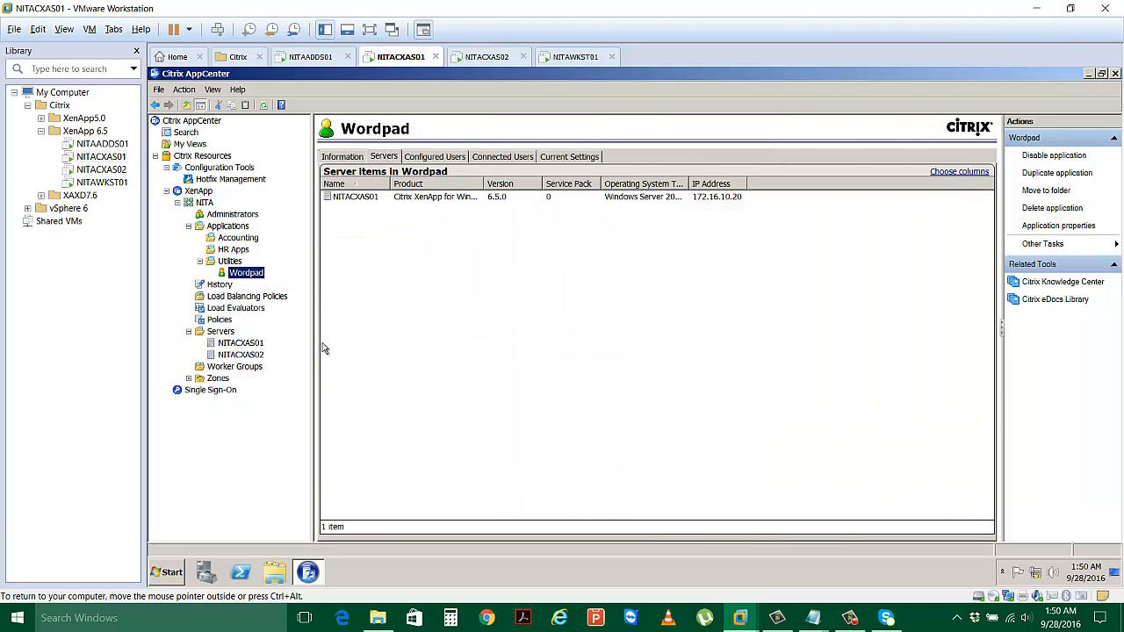
Cycle through the NITACXAS02 and NITAWKST01 VMs, return to NITACXAS01, and minimize AppCenter.
left_click(482, 60)
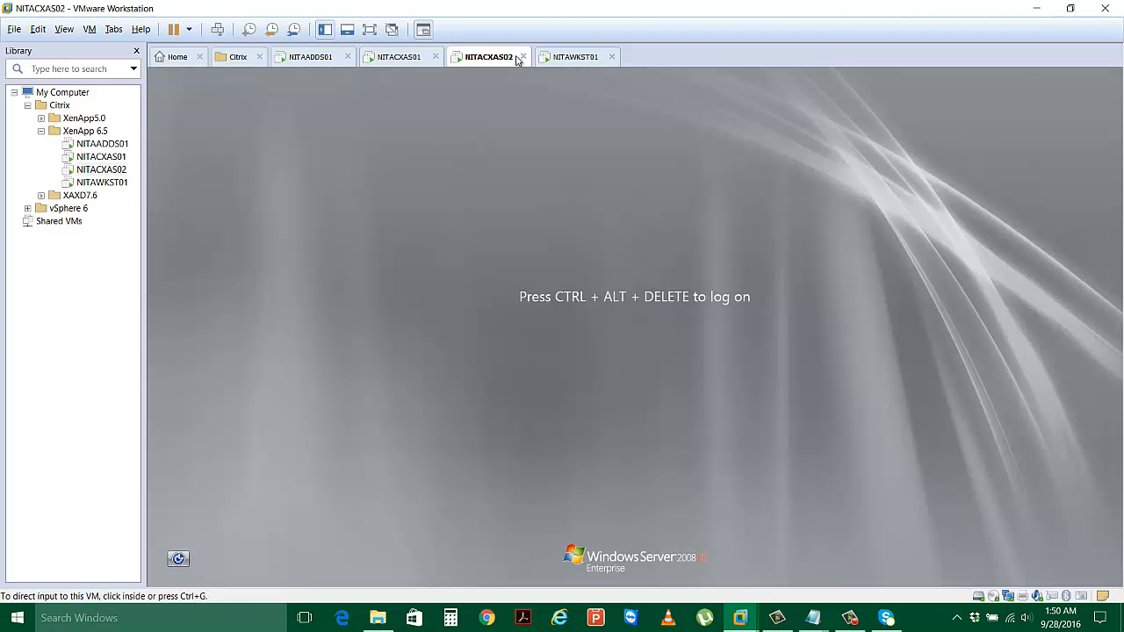
left_click(585, 57)
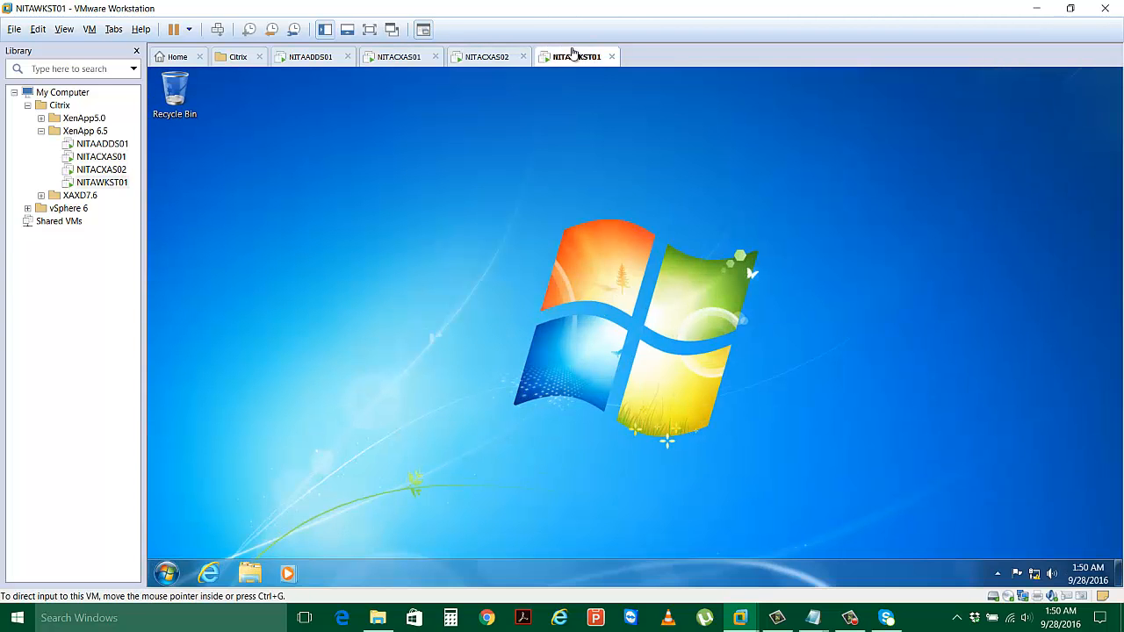
left_click(397, 57)
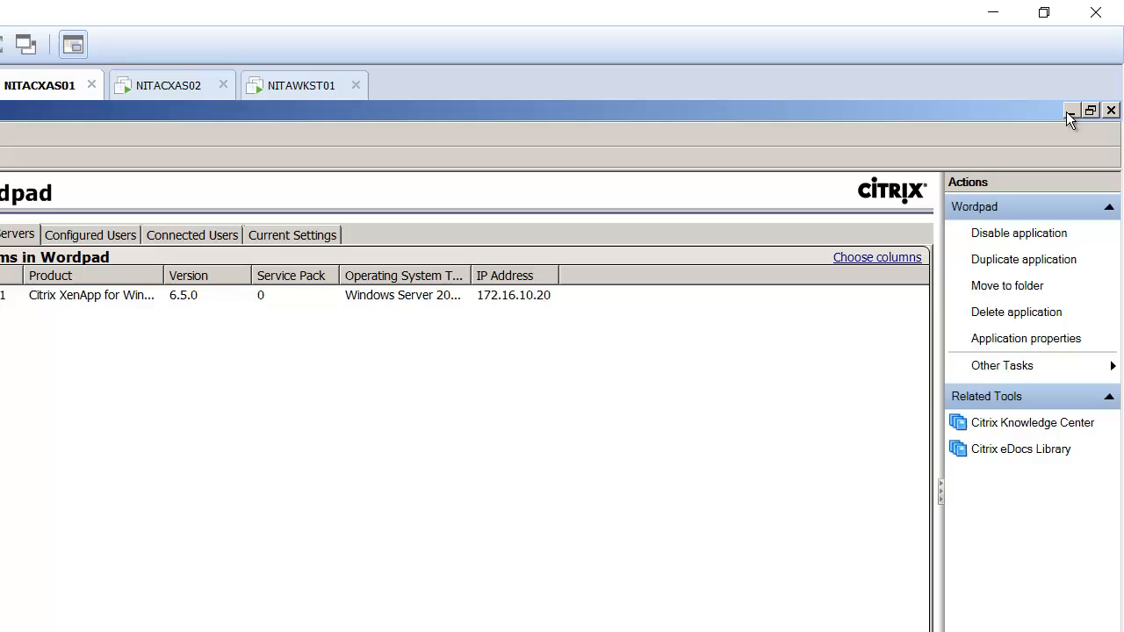
left_click(1070, 111)
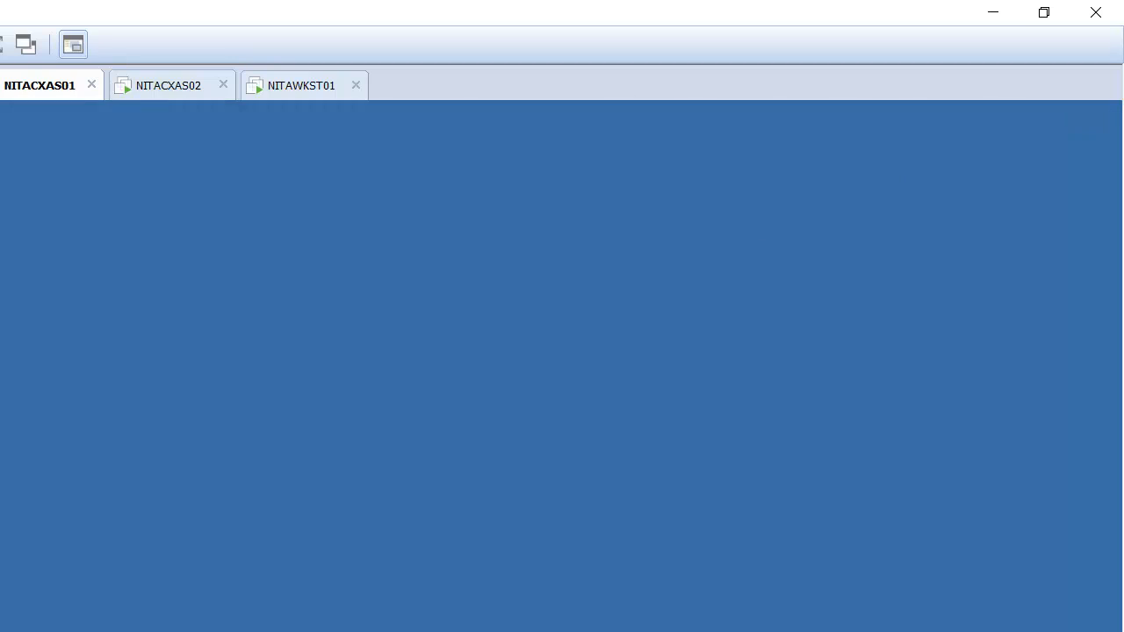
Launch Citrix Web Interface Management from Administrative Tools > Citrix > Management Consoles.
key("super")
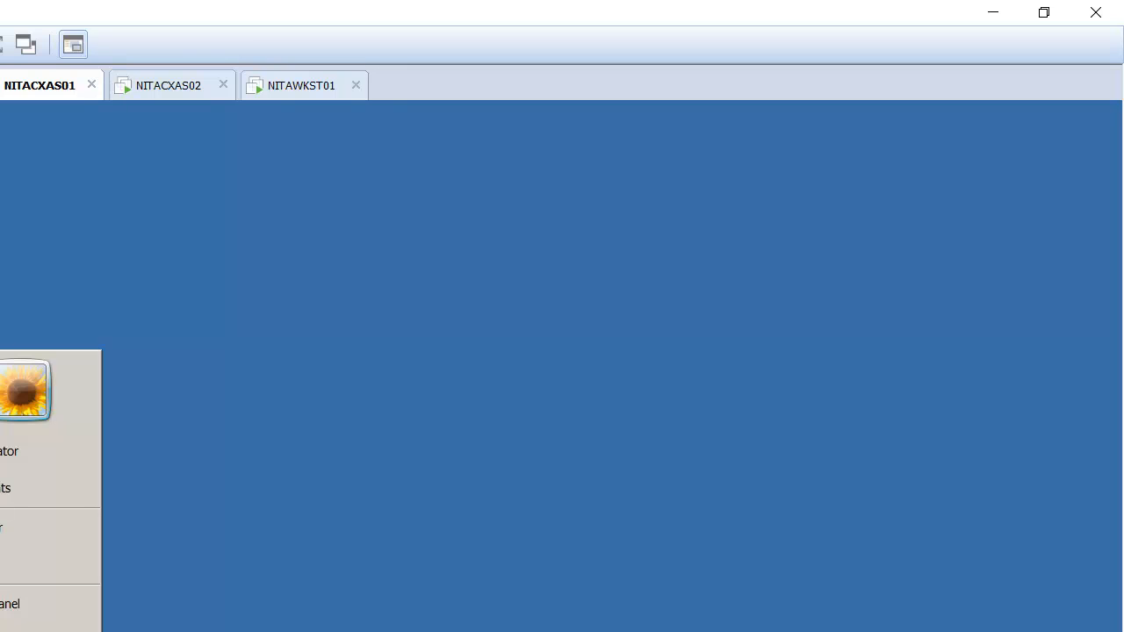
left_click(44, 571)
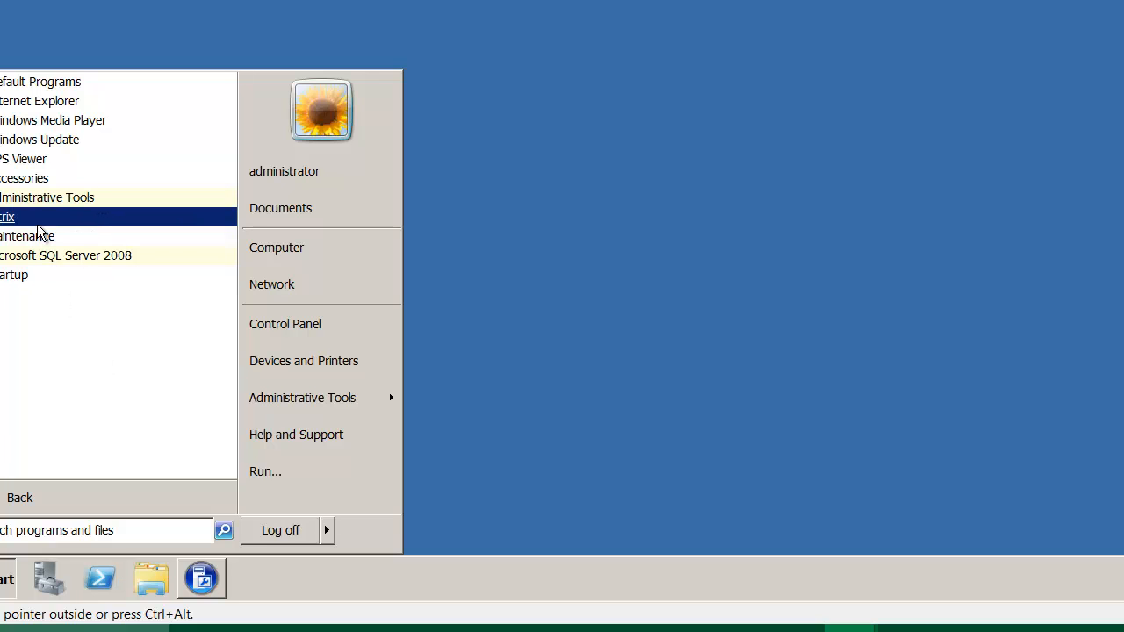
left_click(52, 201)
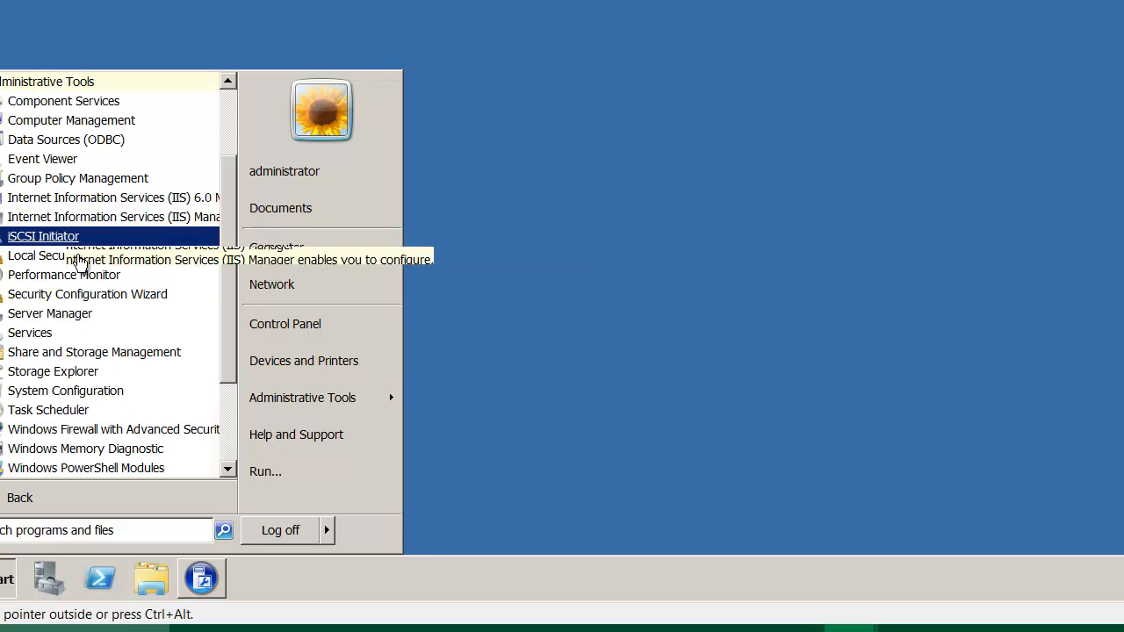
scroll(105, 290, "down", 2)
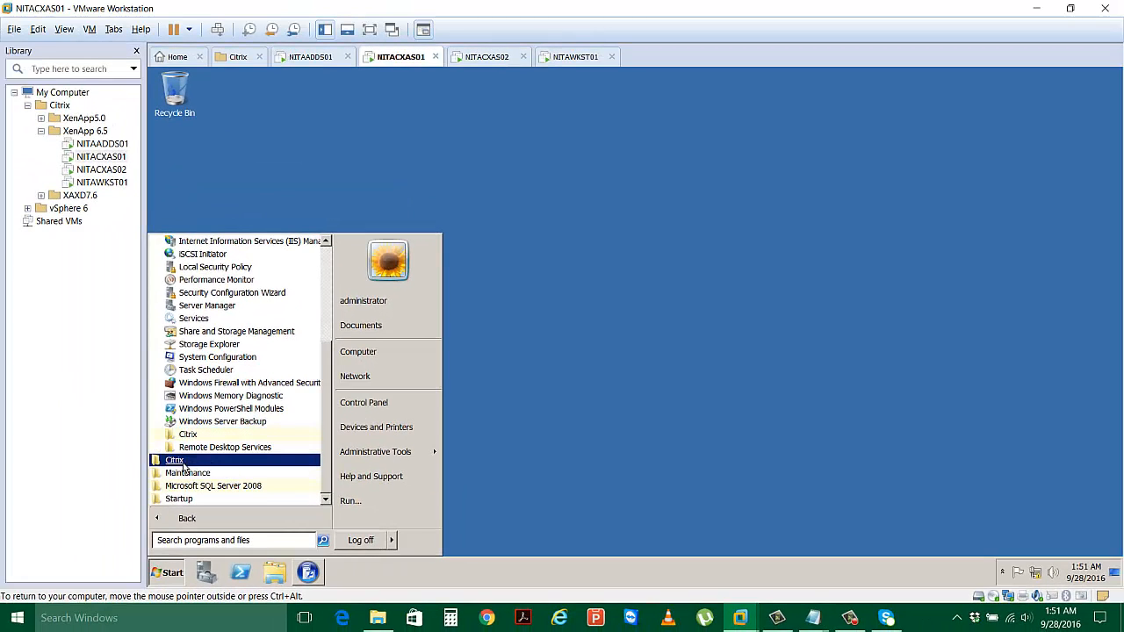
left_click(186, 433)
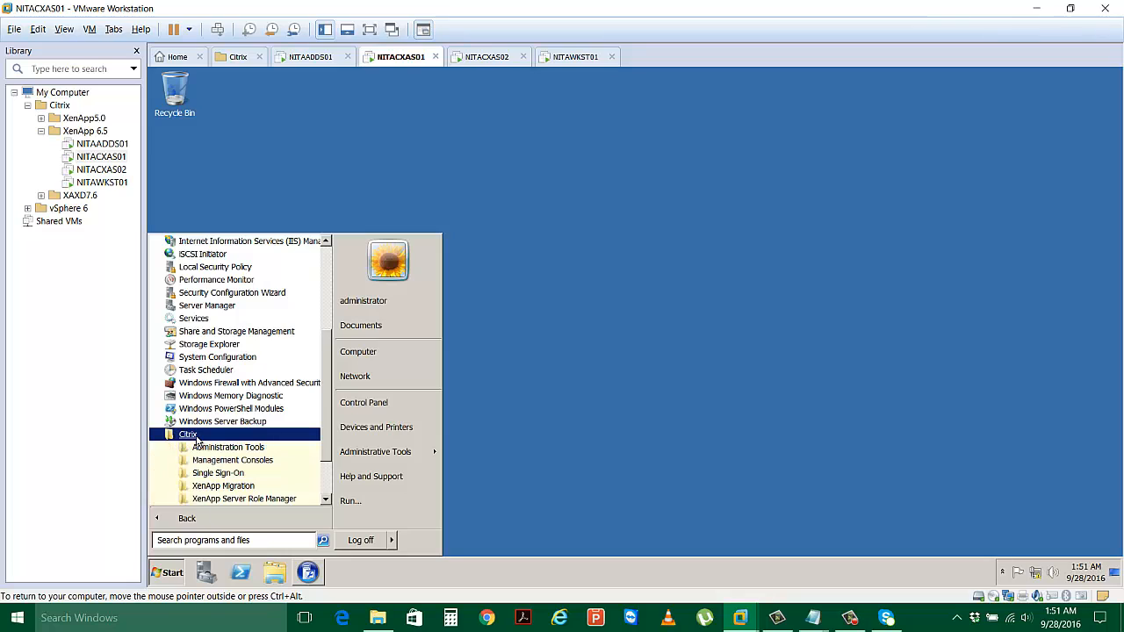
left_click(233, 460)
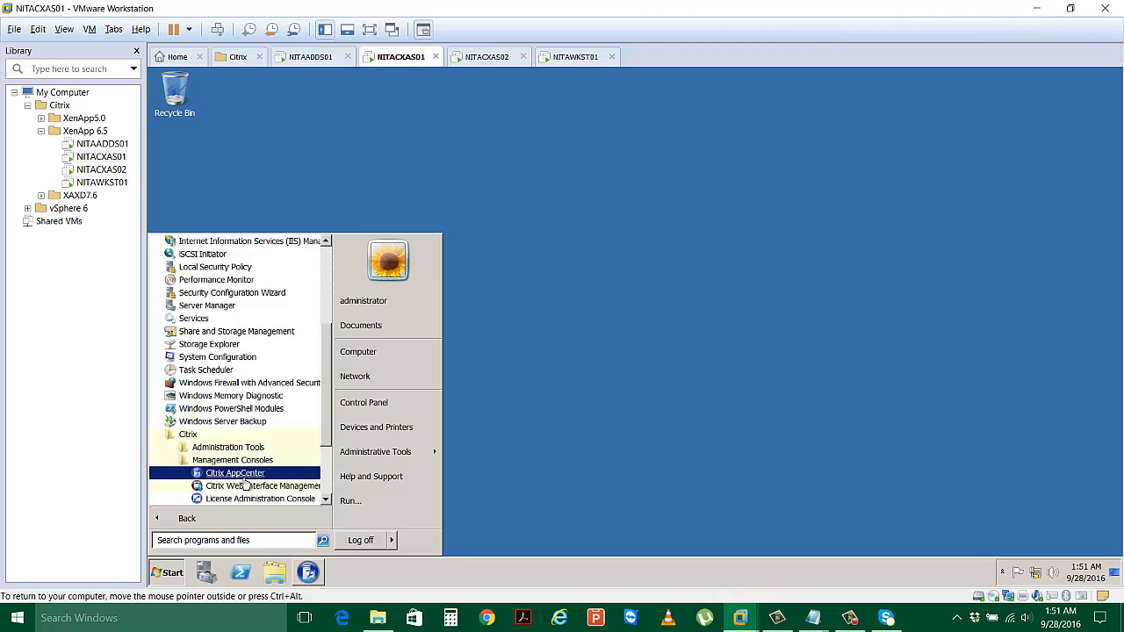
left_click(248, 487)
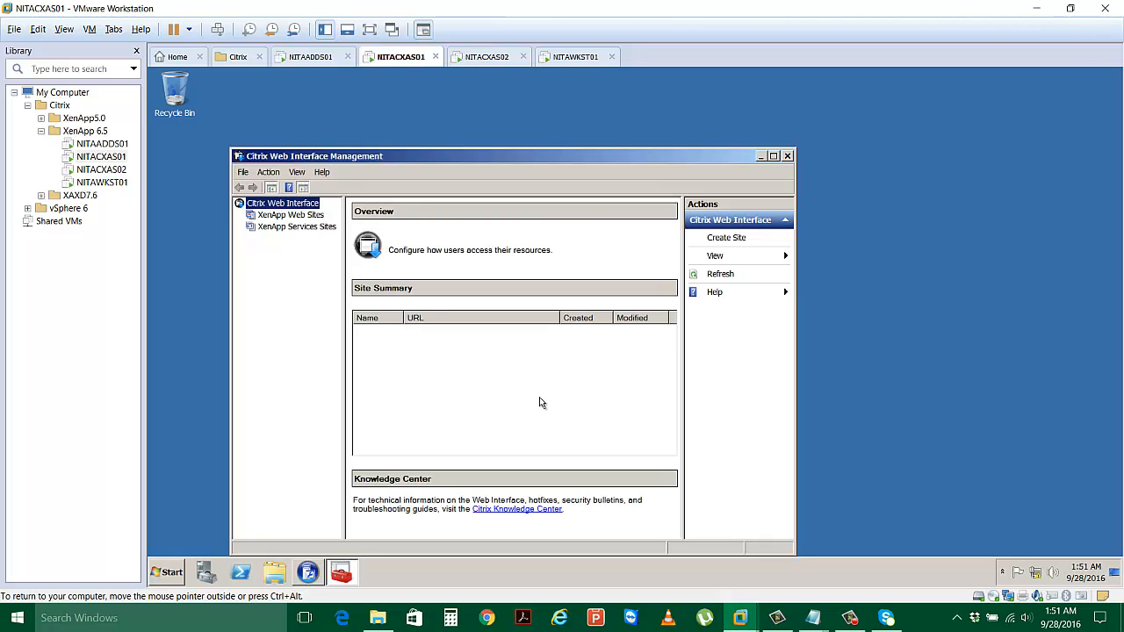
Maximize the Web Interface console, widen its tree pane, and put the VM in full screen.
left_click(773, 155)
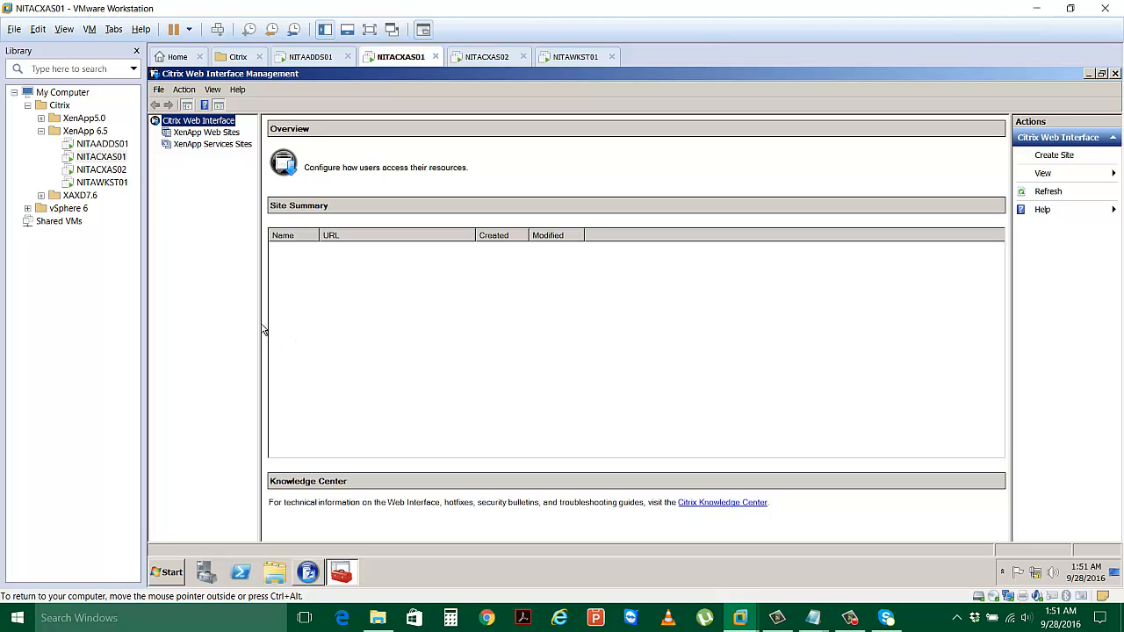
left_click_drag(261, 321, 312, 322)
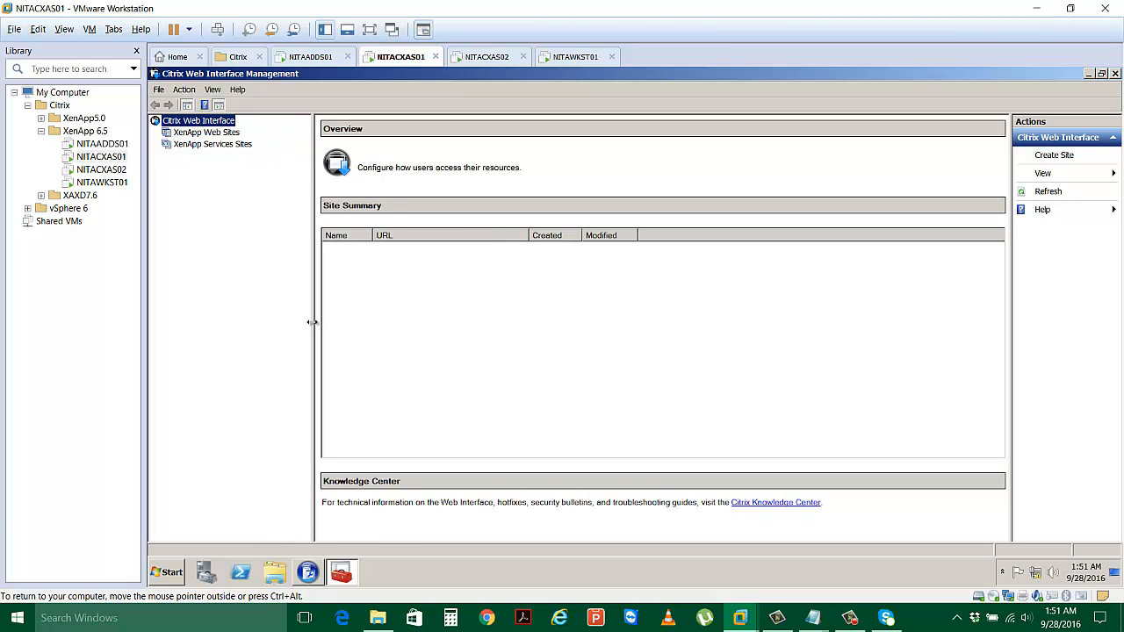
left_click(369, 29)
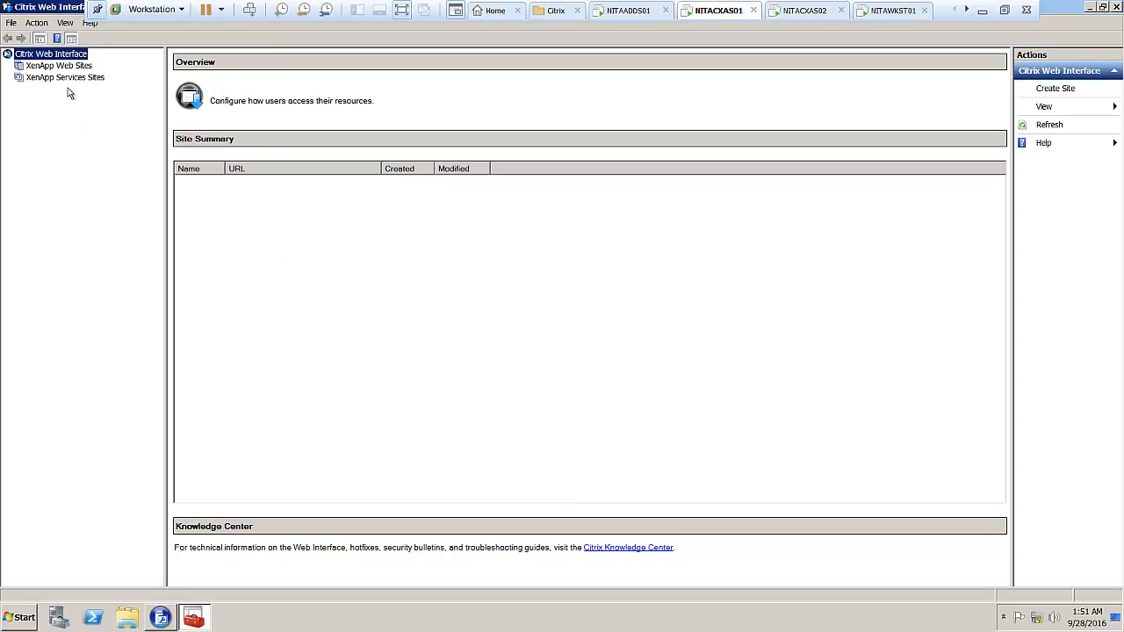
Browse the XenApp Web Sites and XenApp Services Sites lists, then bring up XenApp Web Sites actions.
left_click(66, 67)
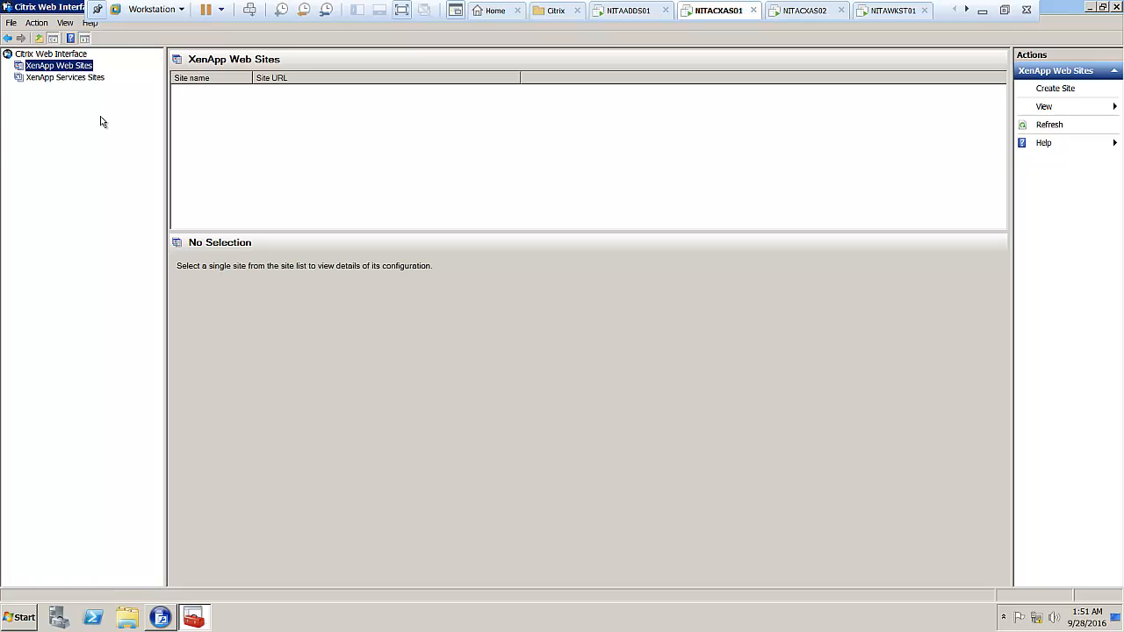
left_click(84, 80)
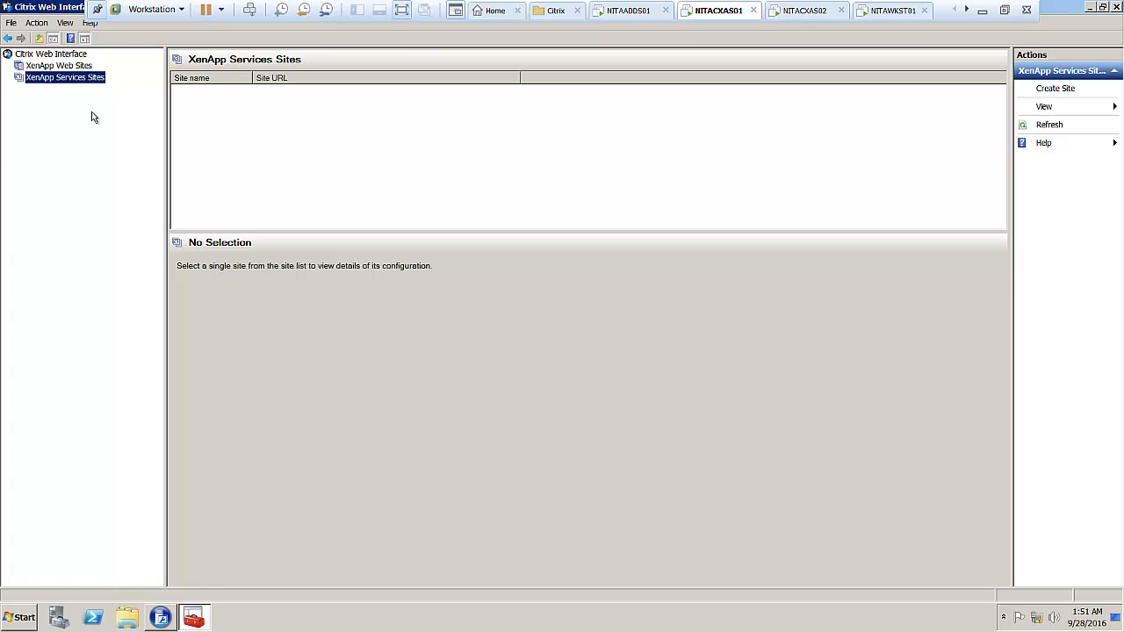
left_click(60, 65)
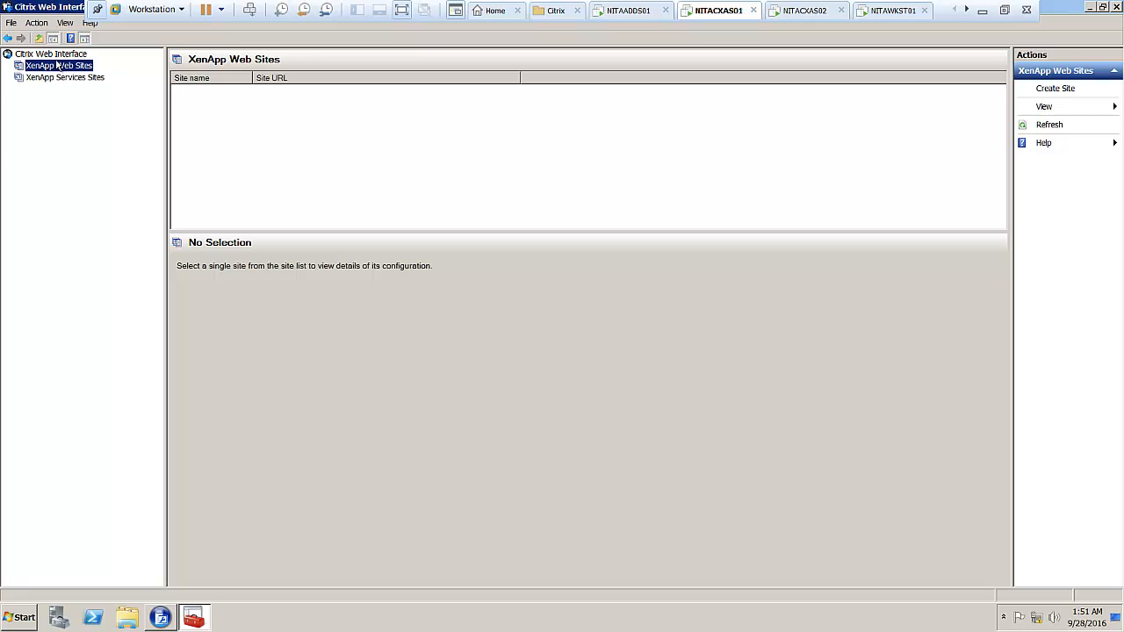
right_click(63, 73)
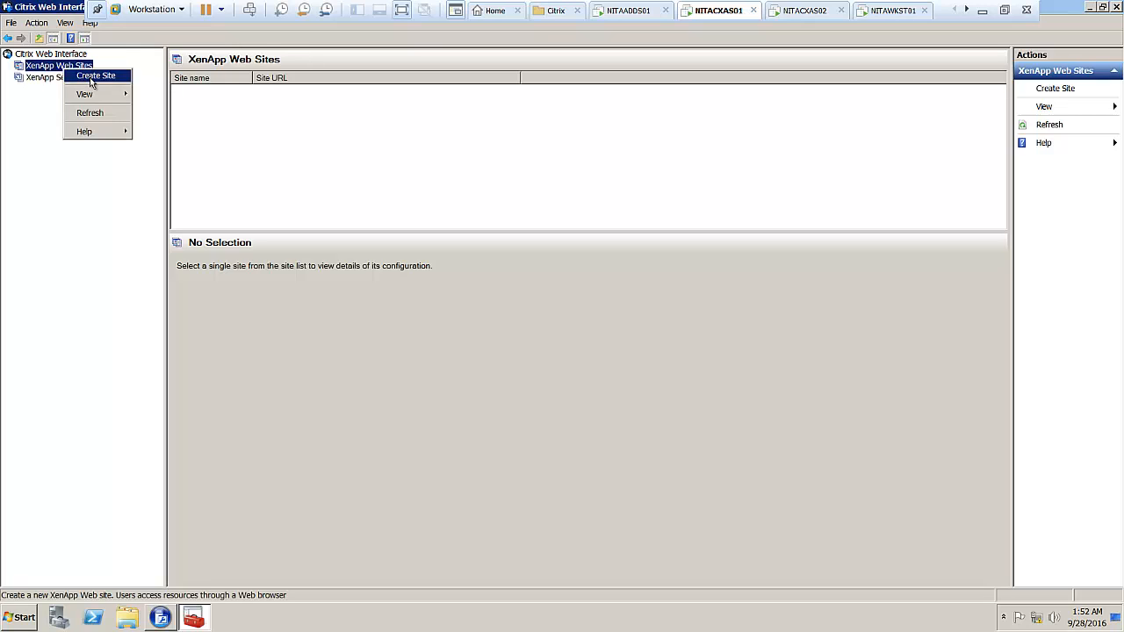
Create a XenApp Web site at /Citrix/XenApp with authentication at Web Interface.
left_click(90, 75)
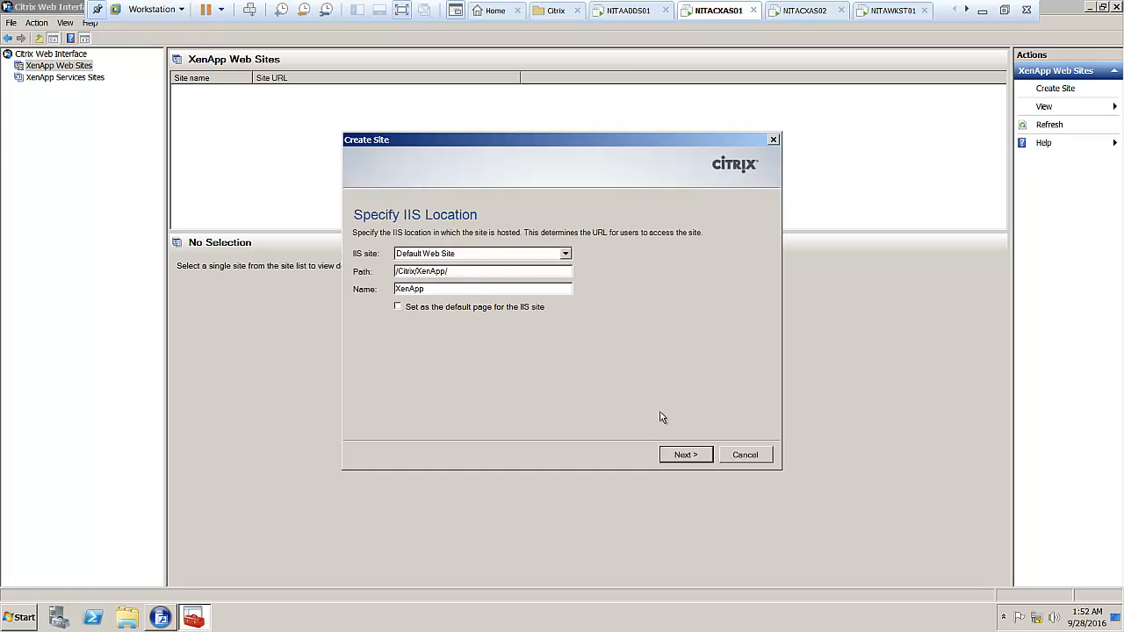
left_click(684, 455)
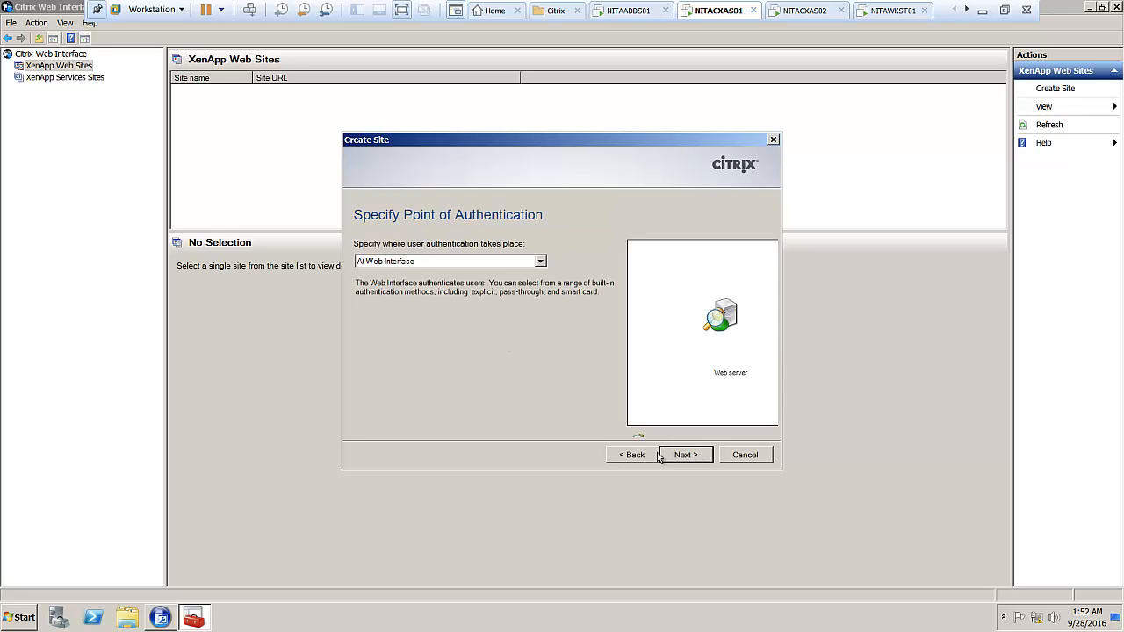
left_click(695, 462)
left_click(695, 462)
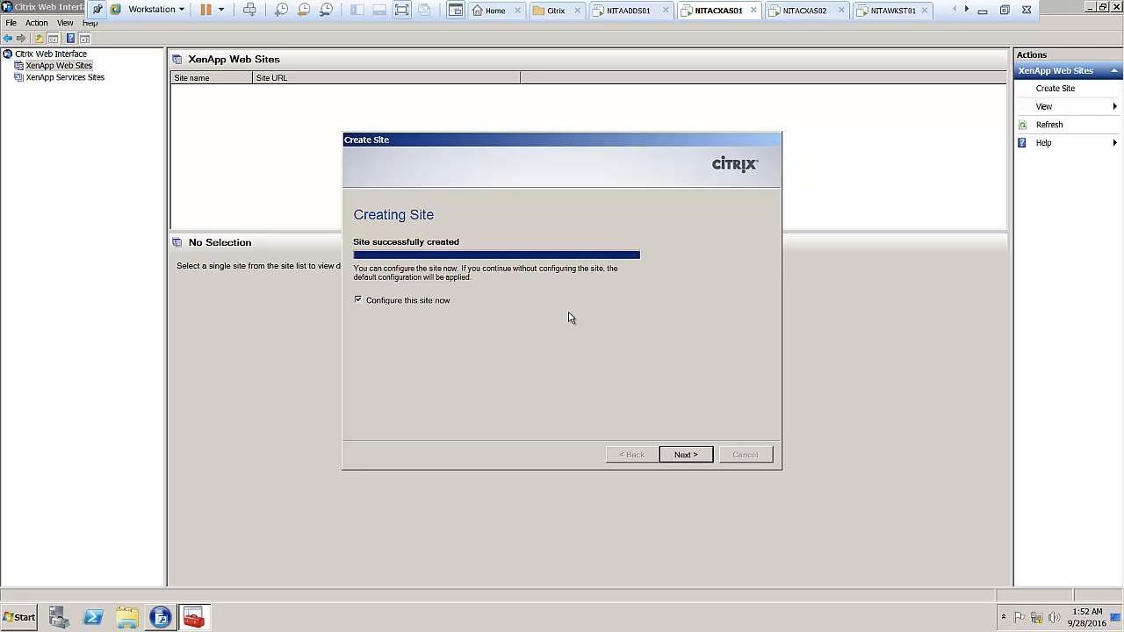
Rename the farm from Farm1 to NITA and add XML server 172.16.10.20.
left_click(693, 456)
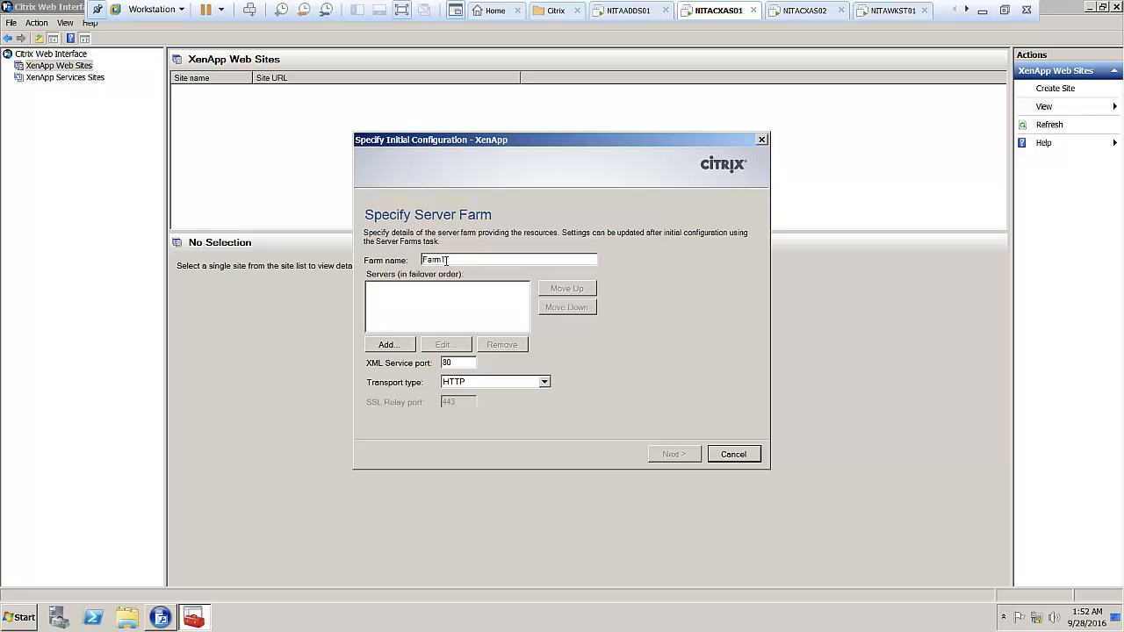
double_click(444, 260)
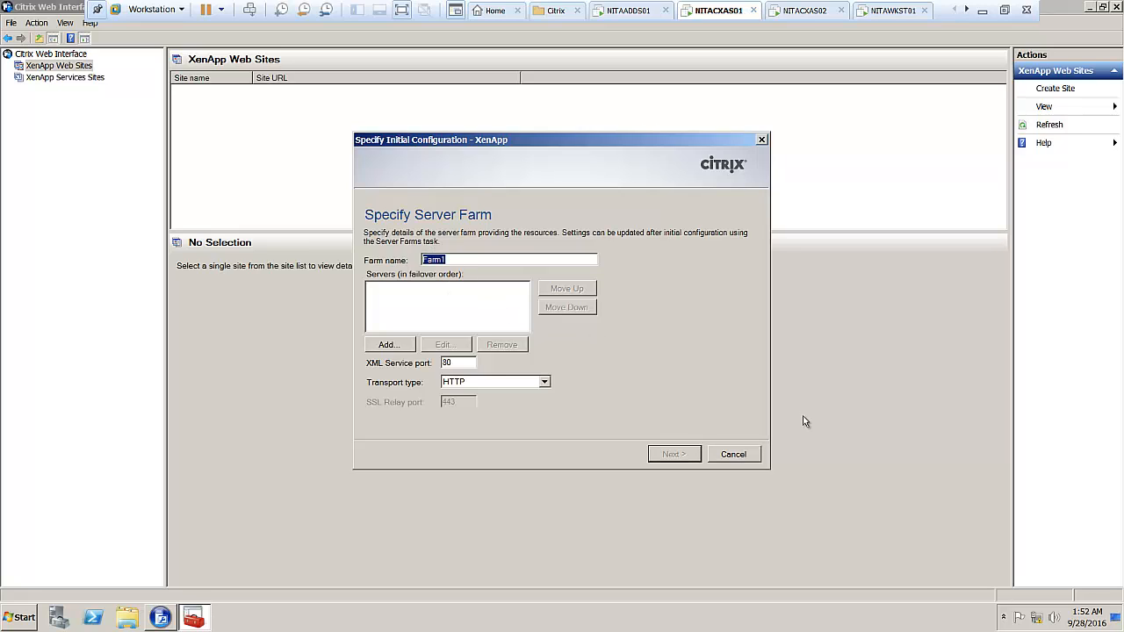
type("NITA")
left_click(378, 345)
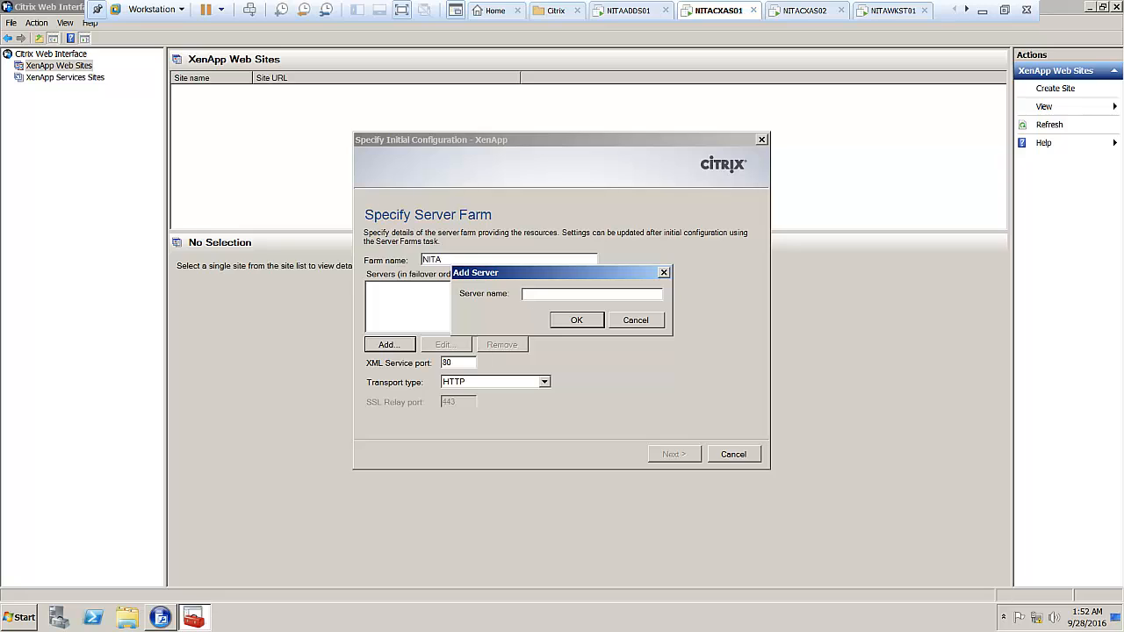
type("172.16.10.30")
key("BackSpace")
key("BackSpace")
type("20")
left_click(576, 320)
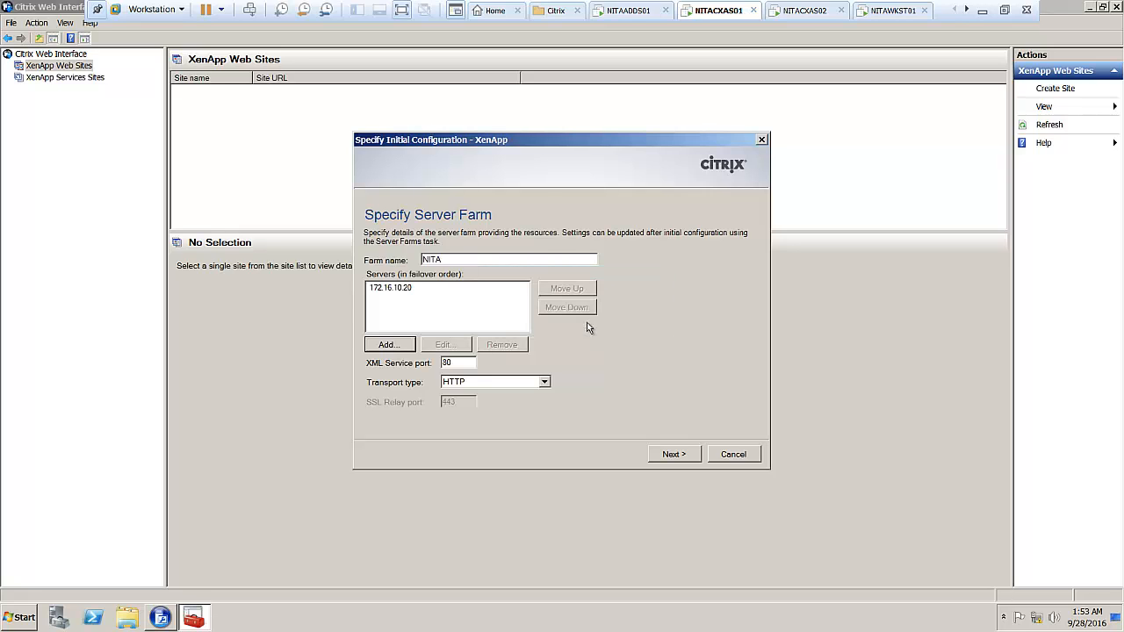
Add 172.16.10.30 as the second XML server, keep Explicit logon, and continue to Domain Restriction.
left_click(387, 345)
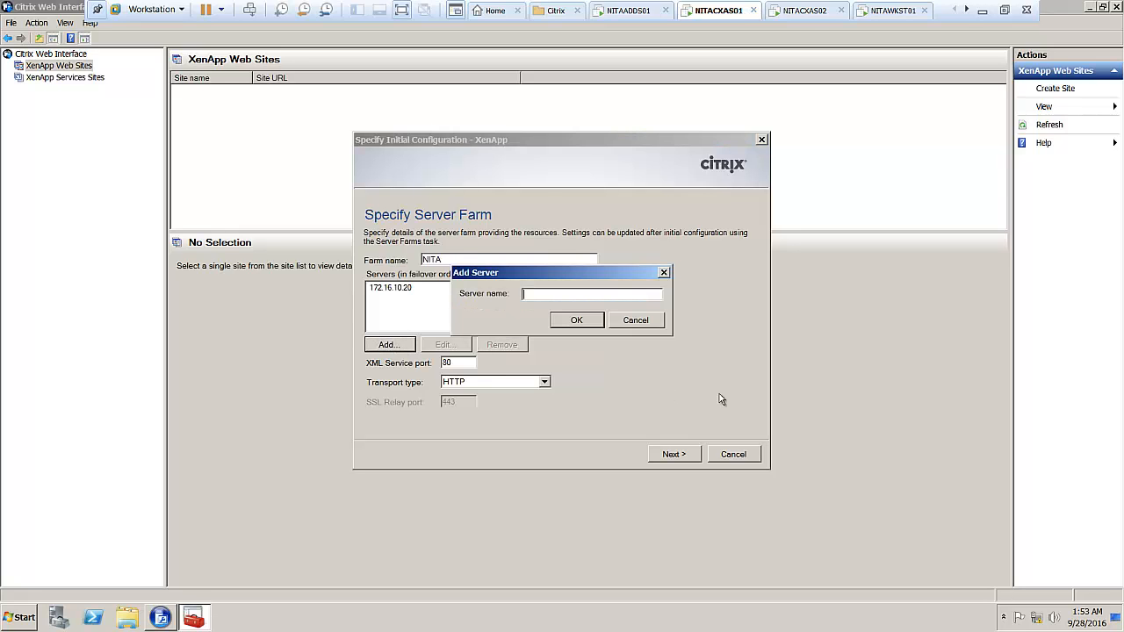
type("172.16.10.30")
left_click(588, 323)
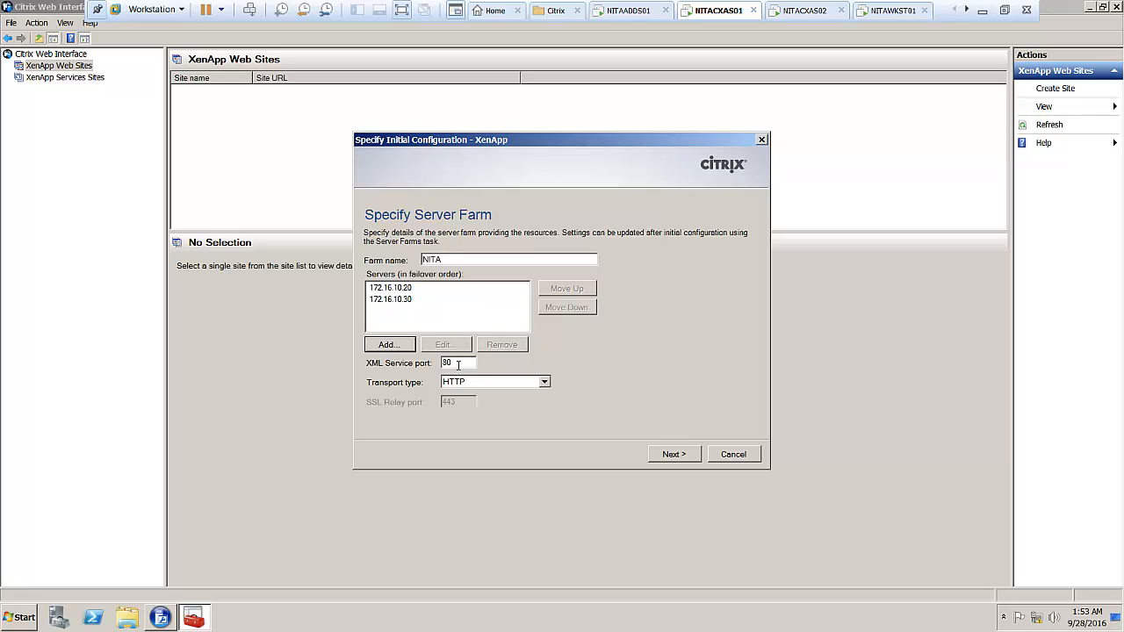
left_click(672, 457)
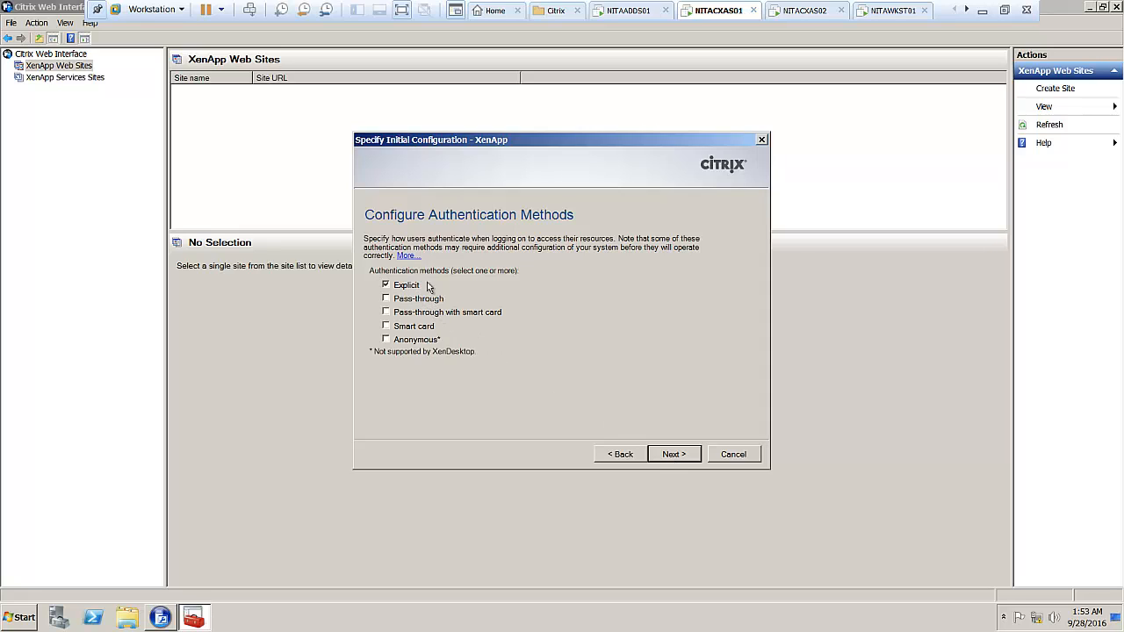
left_click(689, 455)
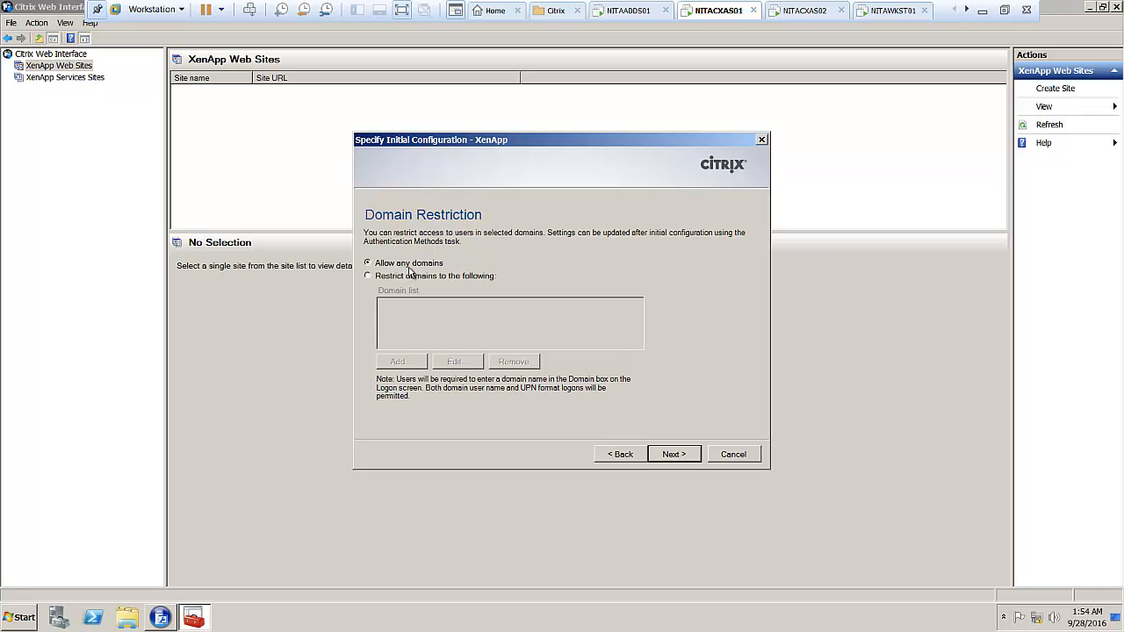
Finish the XenApp site wizard with no domain restriction, a full logon screen and online resources.
left_click(673, 456)
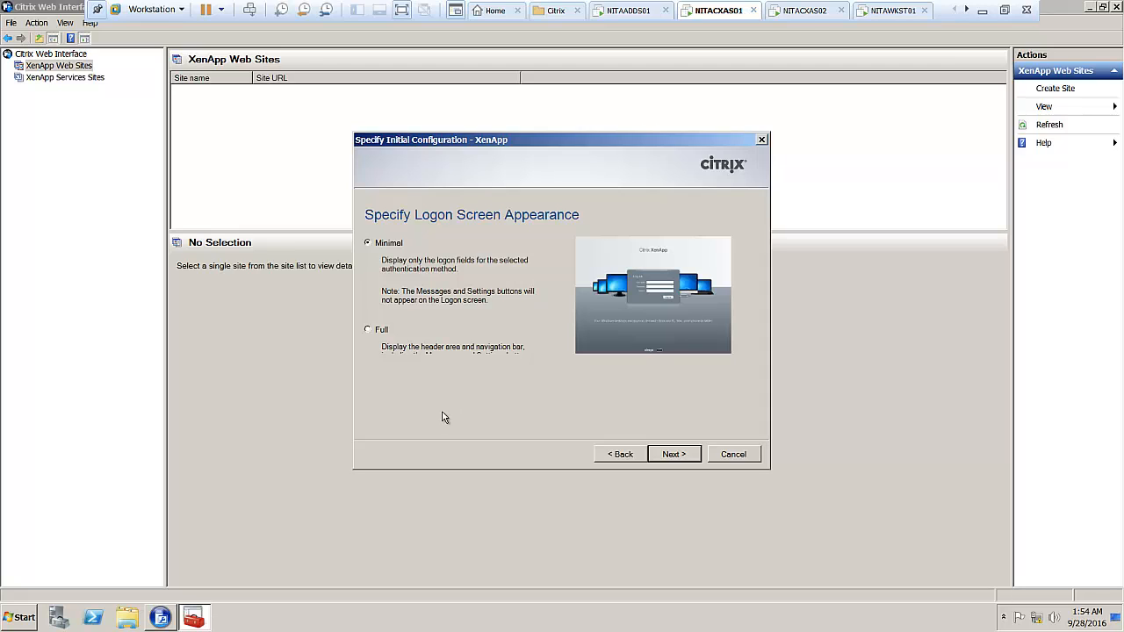
left_click(369, 330)
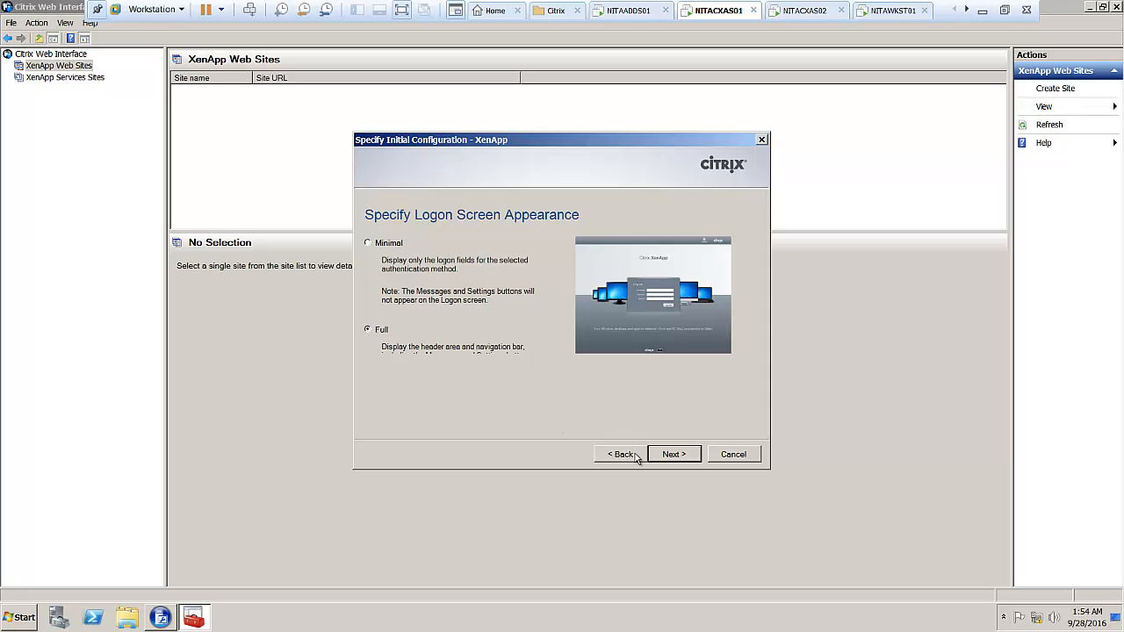
left_click(673, 455)
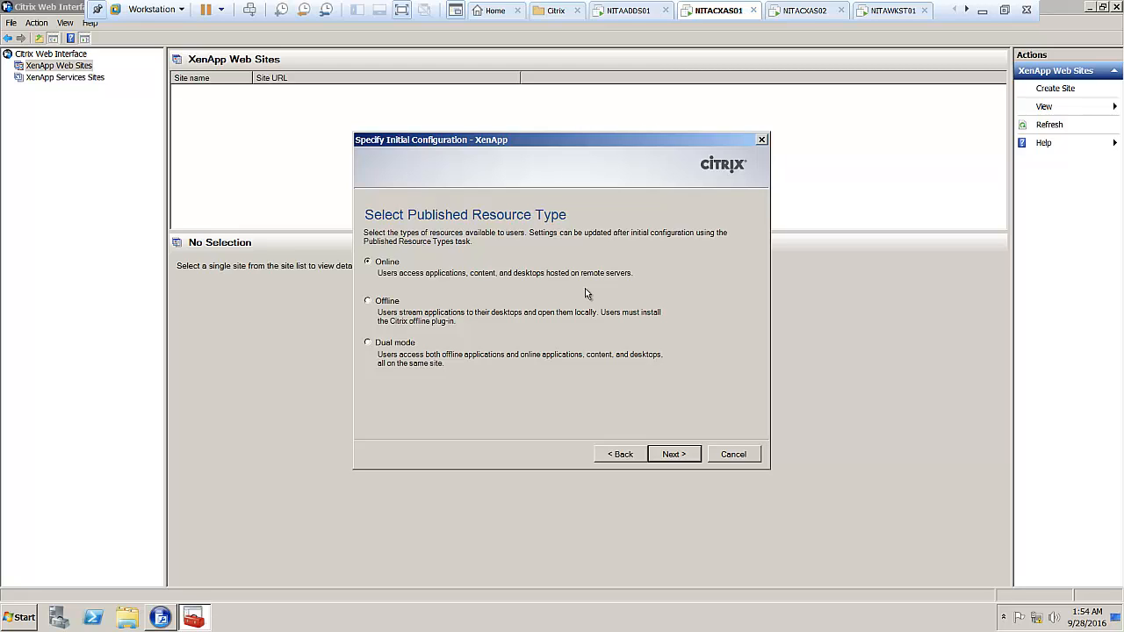
left_click(672, 453)
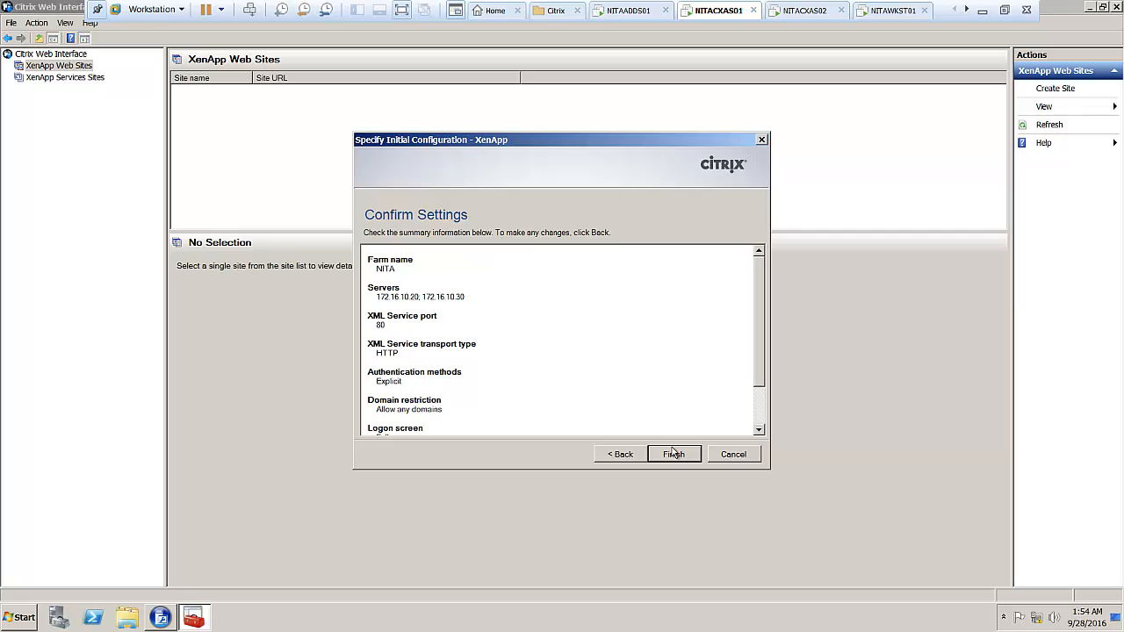
left_click(672, 453)
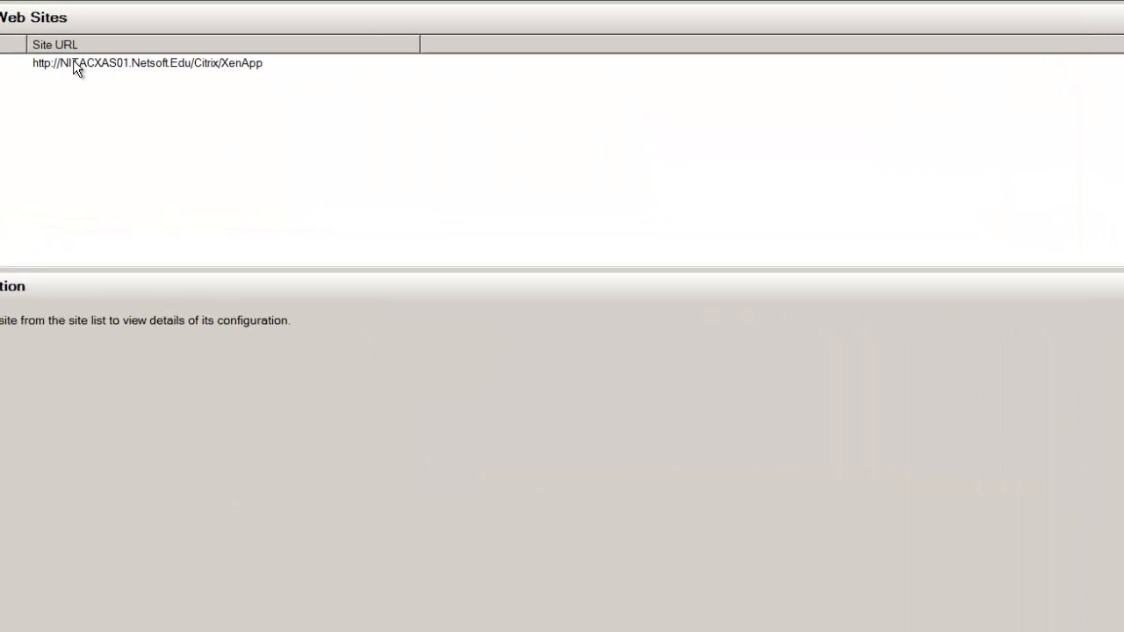
left_click(74, 62)
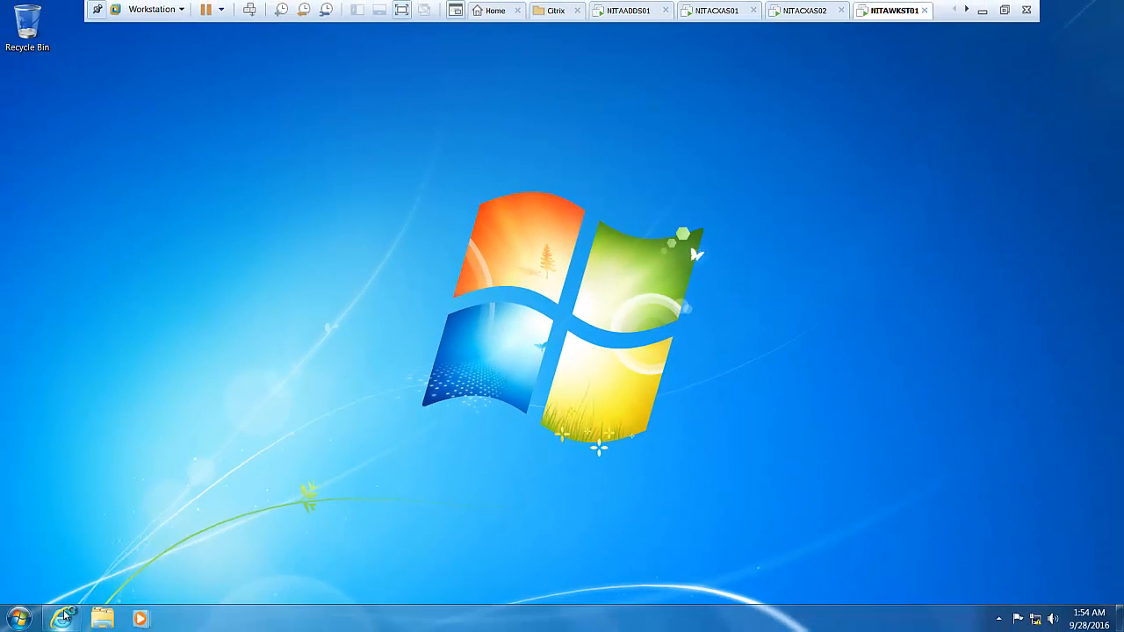
Launch Internet Explorer on NITAWKST01, stop the default page and dismiss the IE11 setup prompt.
left_click(63, 616)
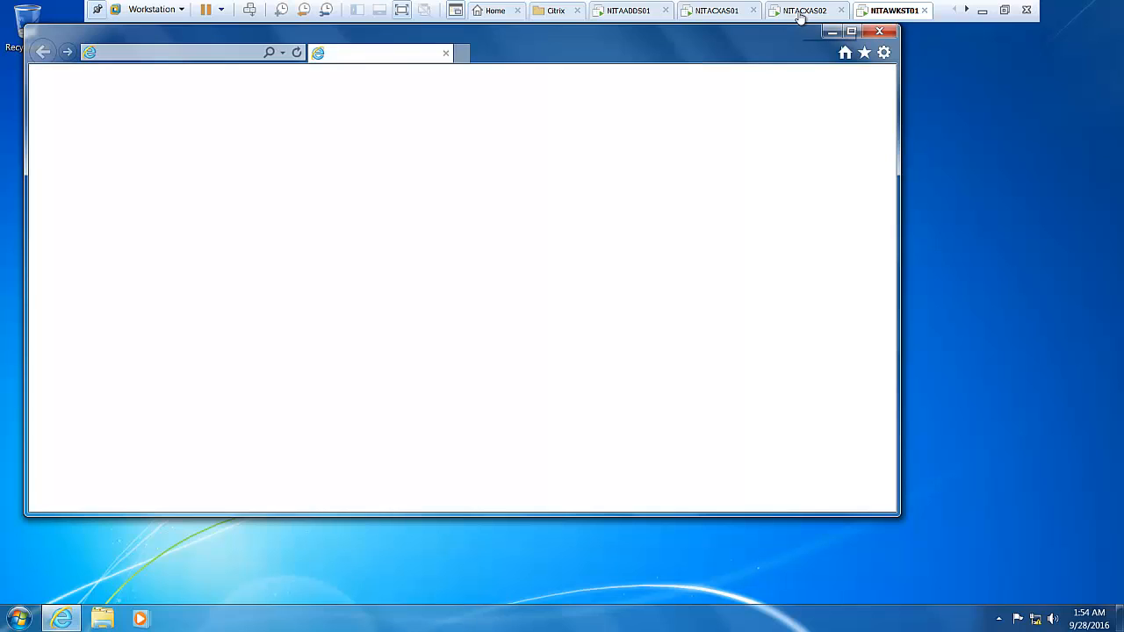
left_click(799, 13)
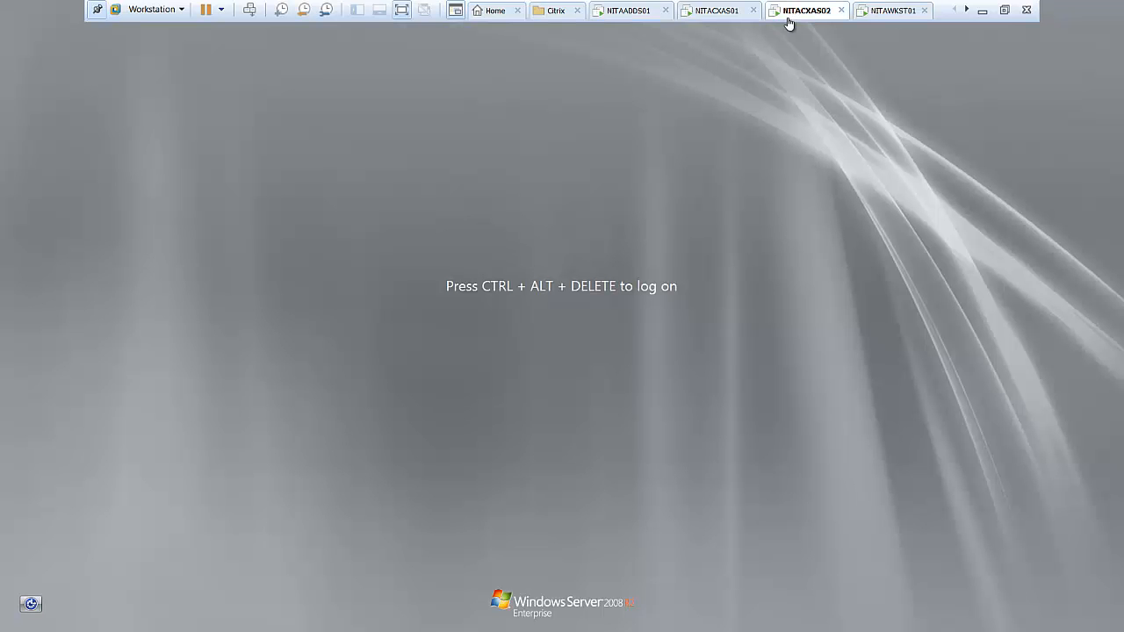
left_click(736, 13)
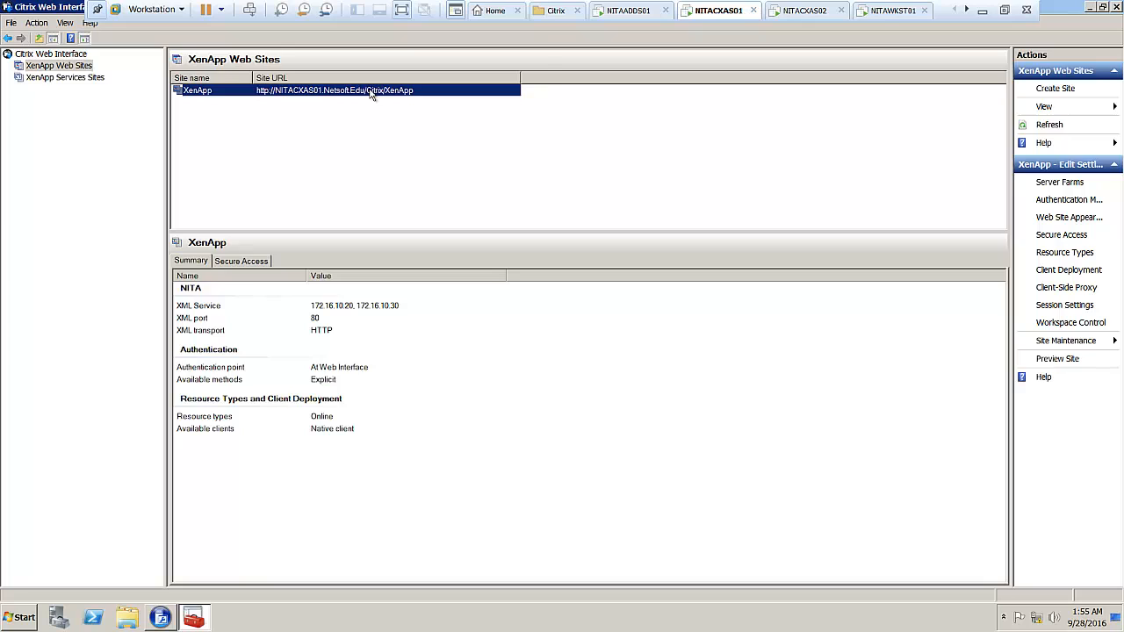
left_click(880, 15)
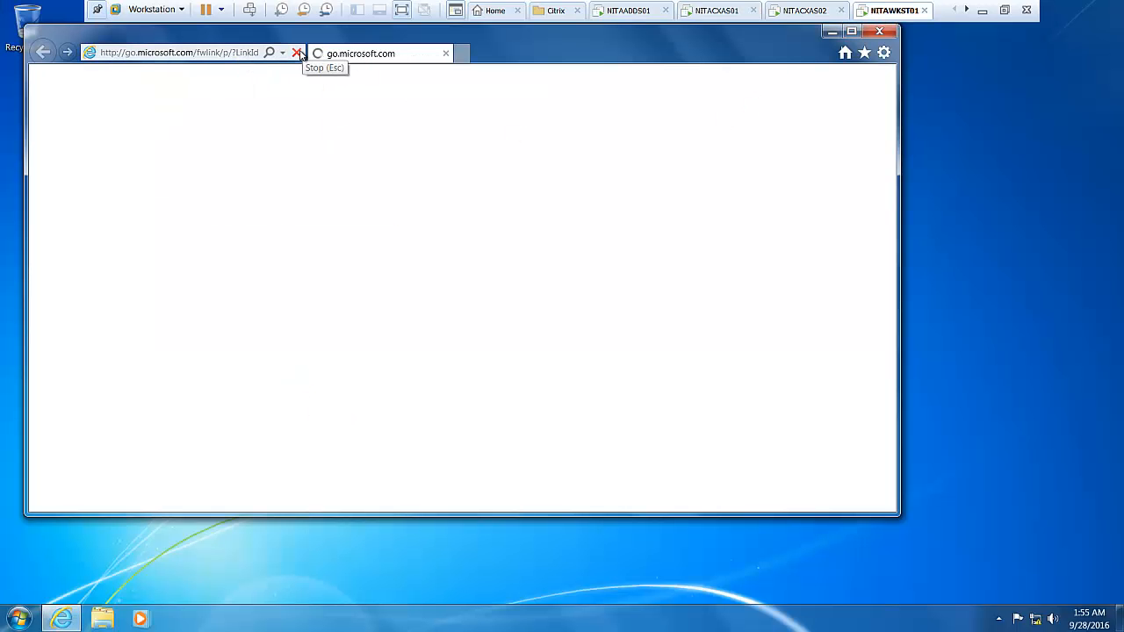
left_click(297, 52)
left_click(459, 286)
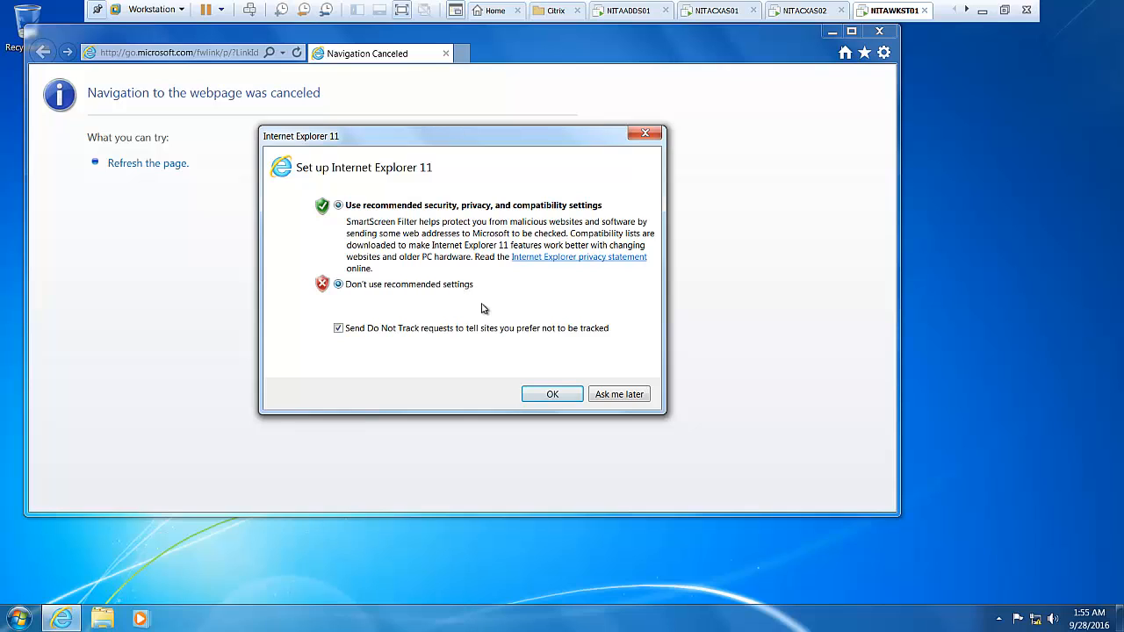
left_click(562, 395)
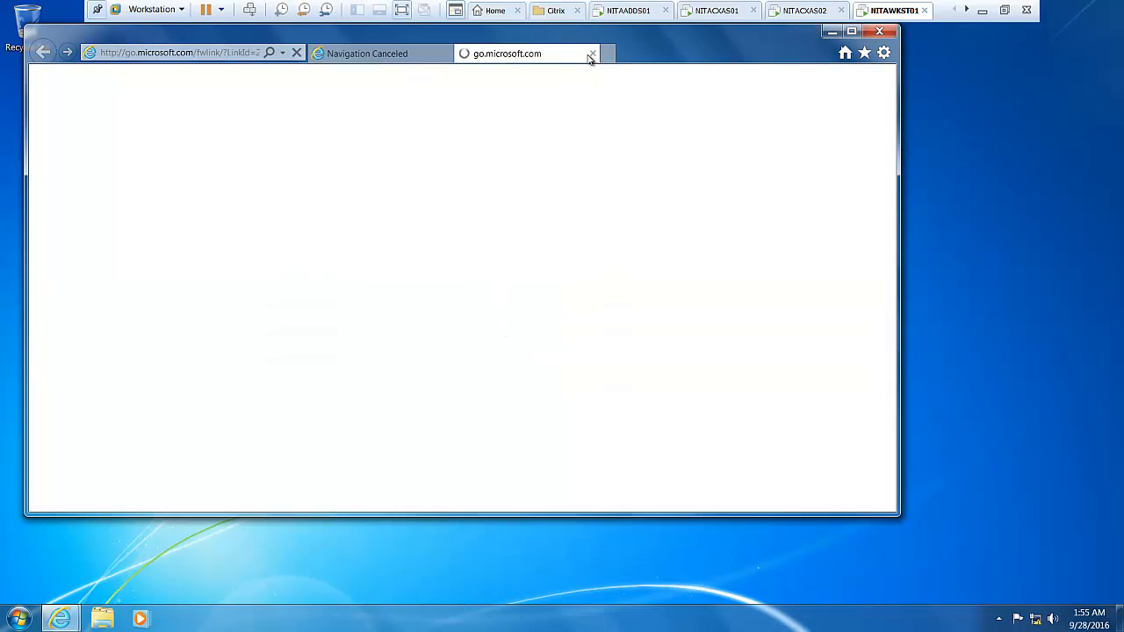
left_click(593, 54)
left_click(246, 54)
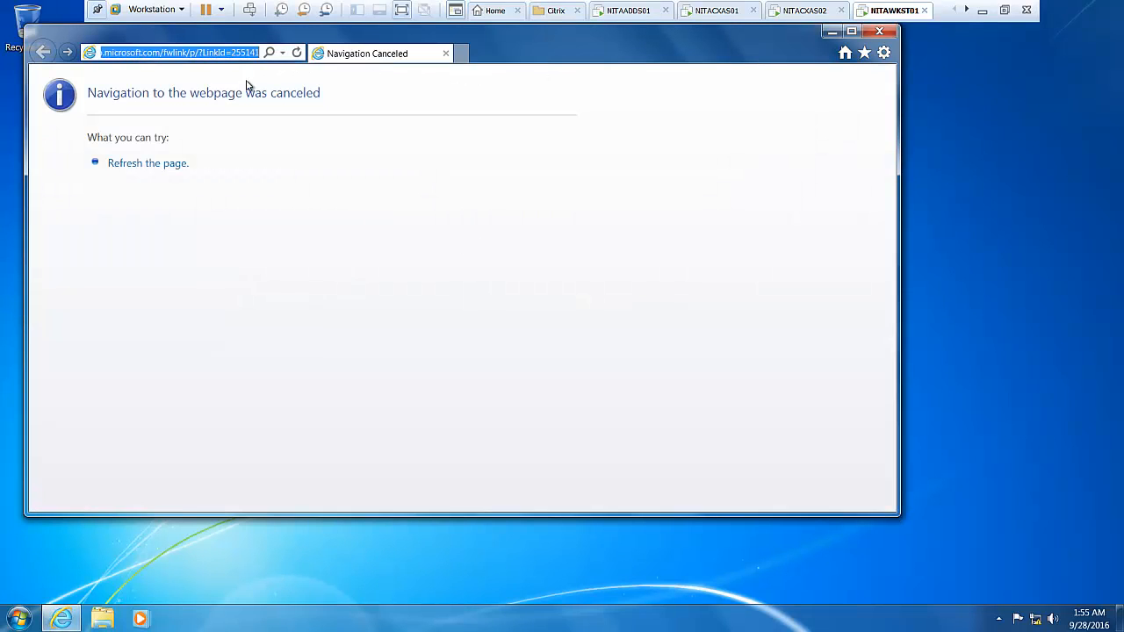
type("http://")
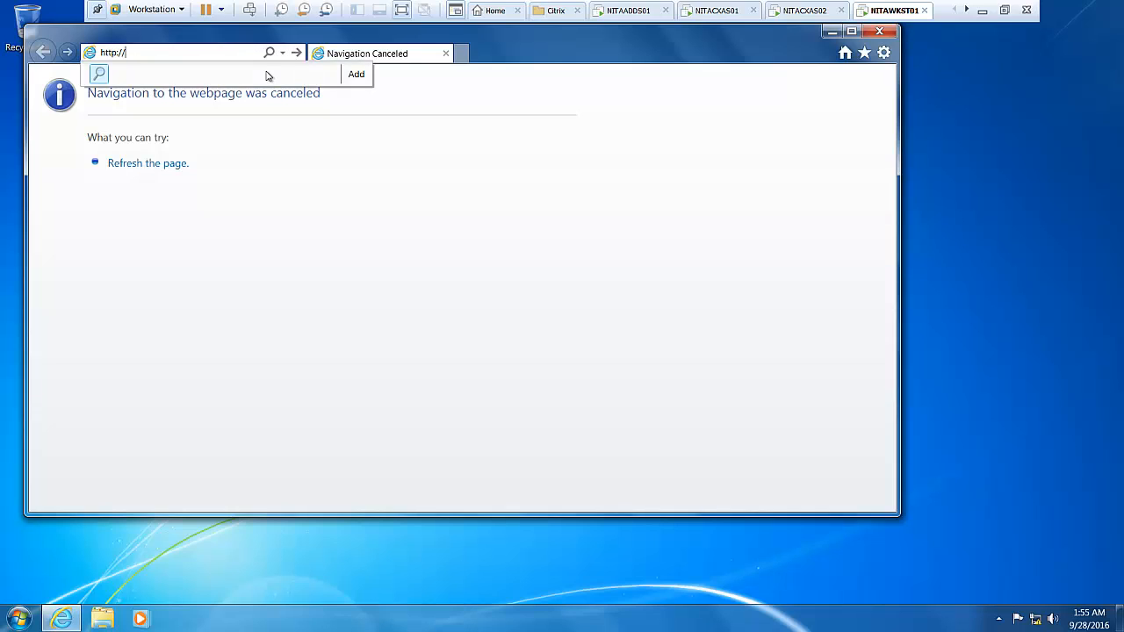
type("NI")
type("TA")
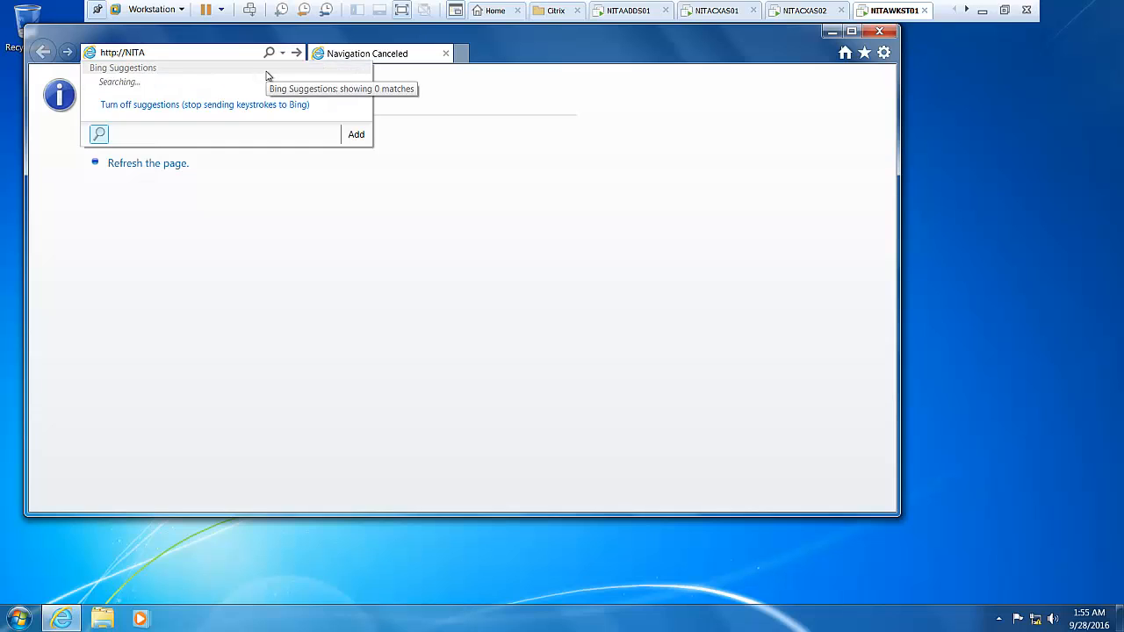
type("CXA")
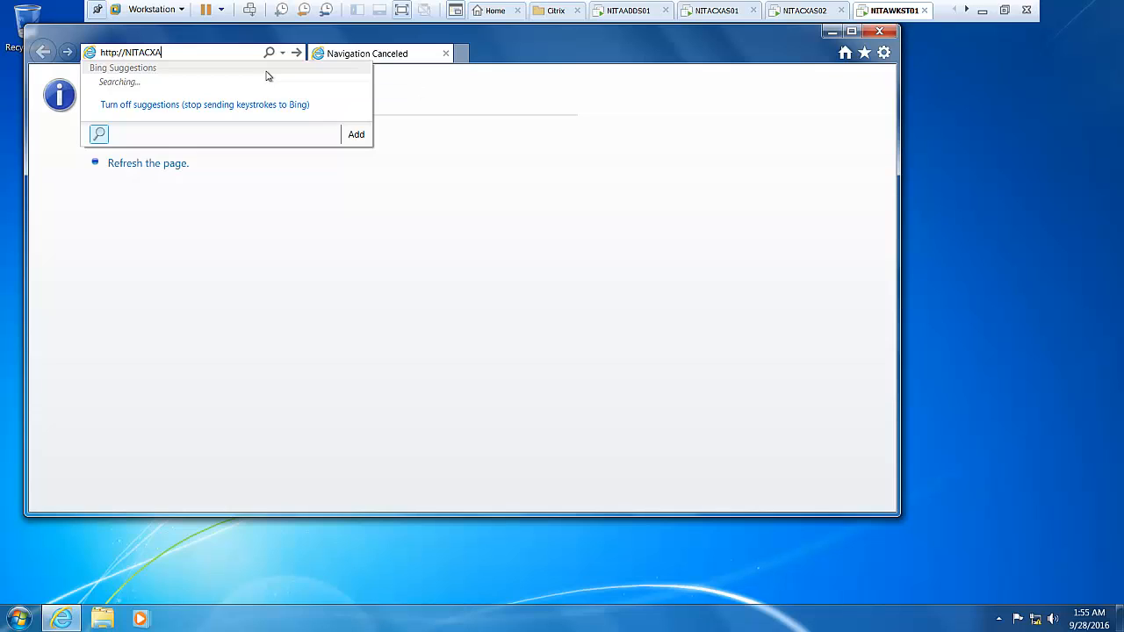
type("S01.Netsoft.Edu/Citrix/Xena")
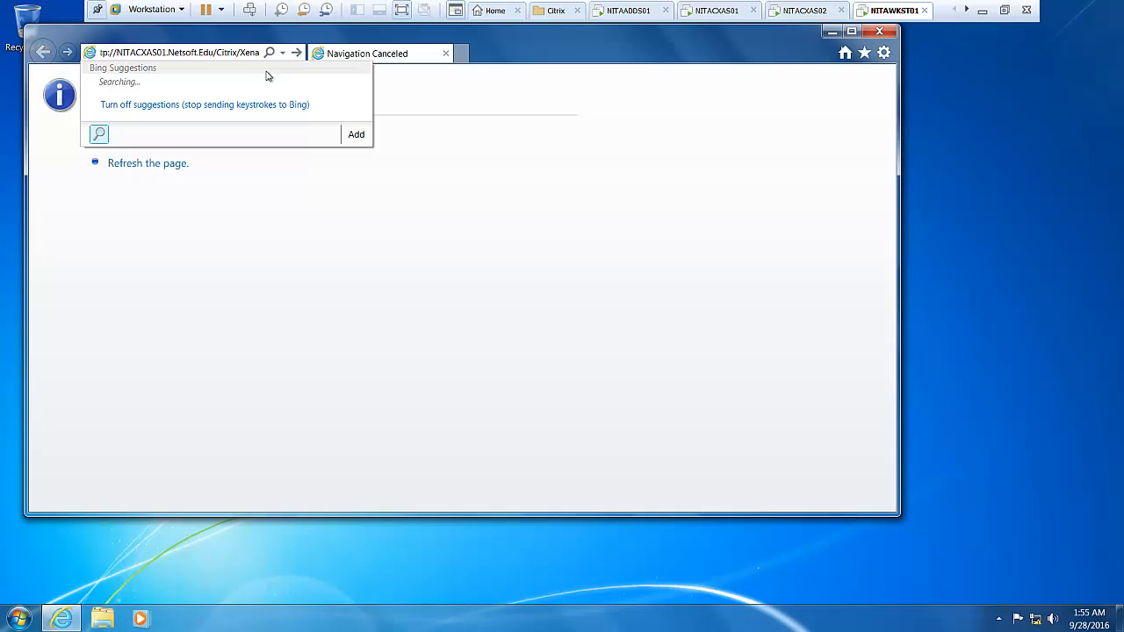
type("pp")
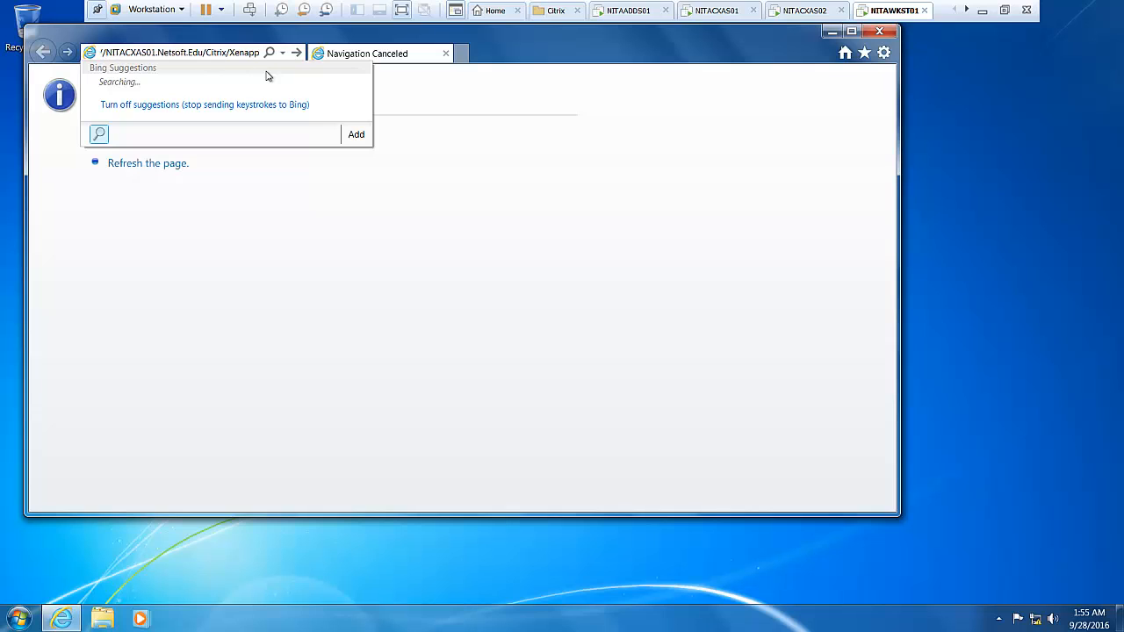
key("Return")
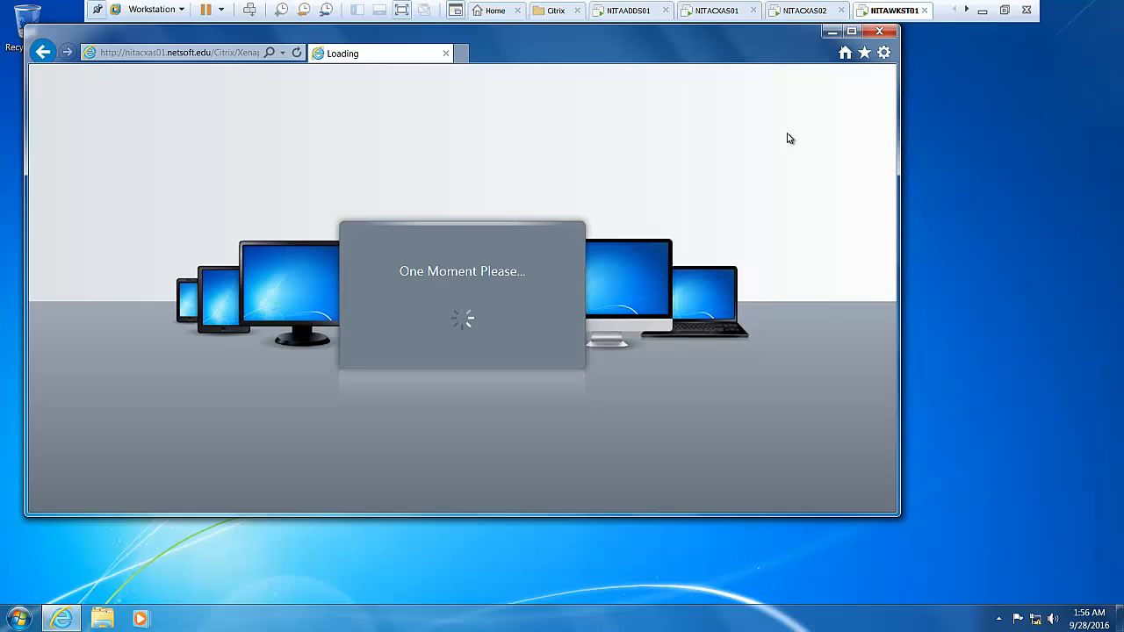
Maximize the browser on the XenApp loading page, then return to the NITACXAS01 console.
left_click(850, 32)
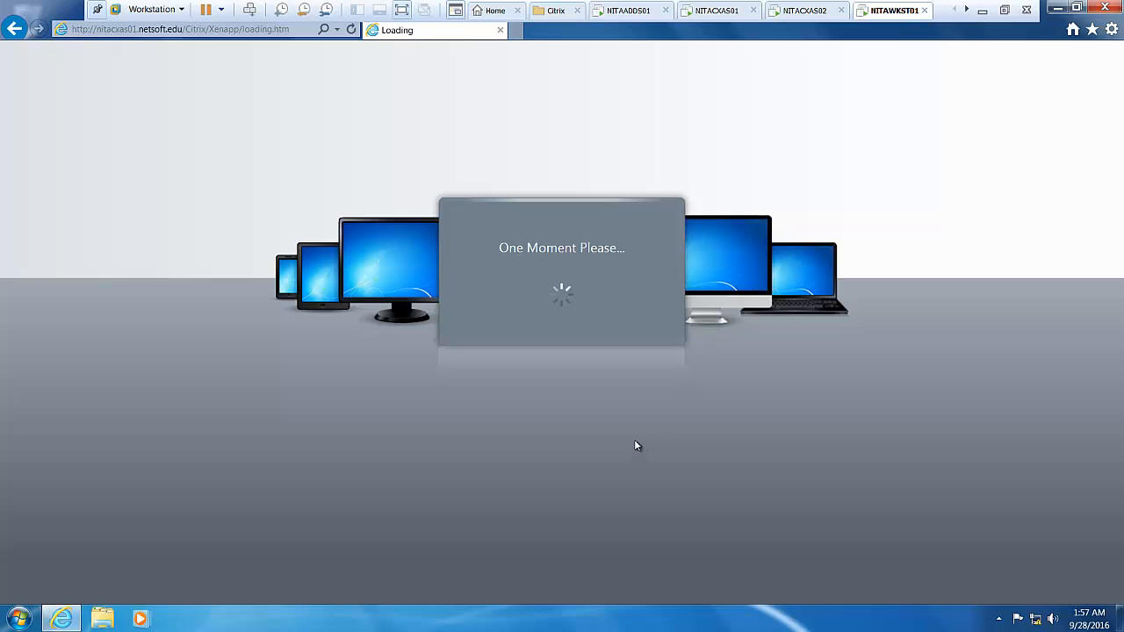
left_click(712, 11)
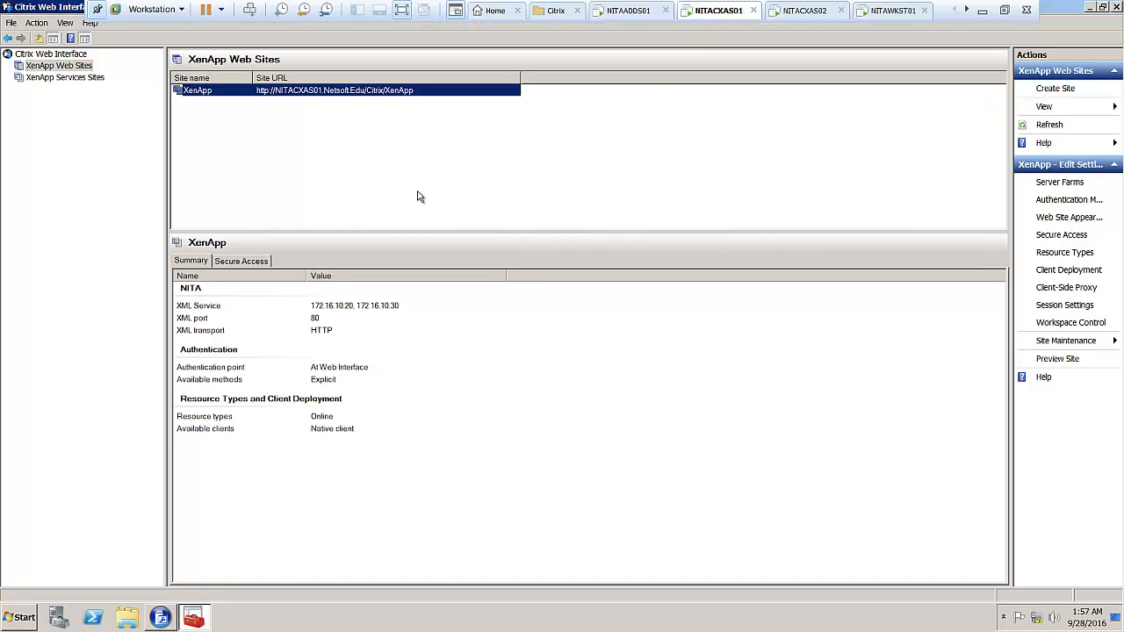
Review the XenApp site's Header Area and Content appearance settings, leaving them unchanged.
right_click(408, 93)
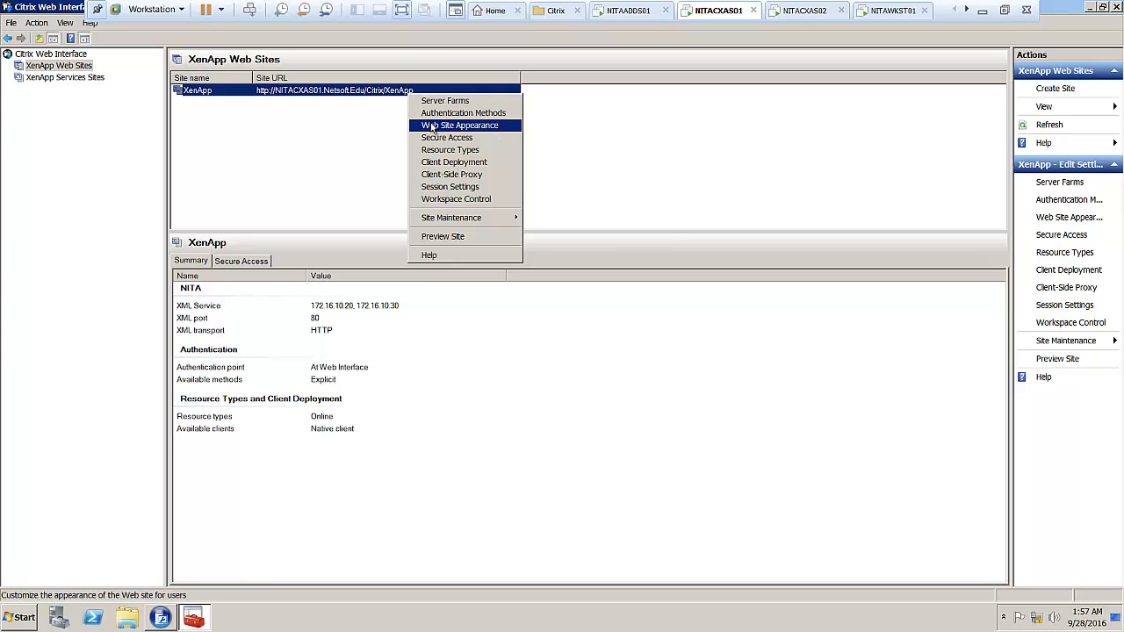
left_click(432, 128)
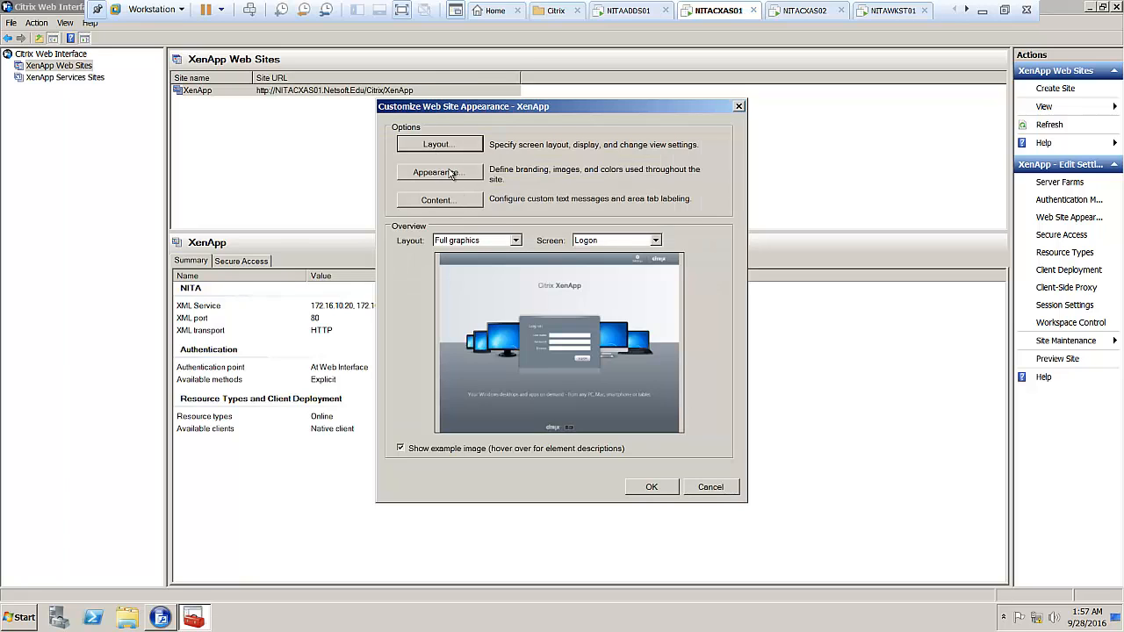
left_click(449, 172)
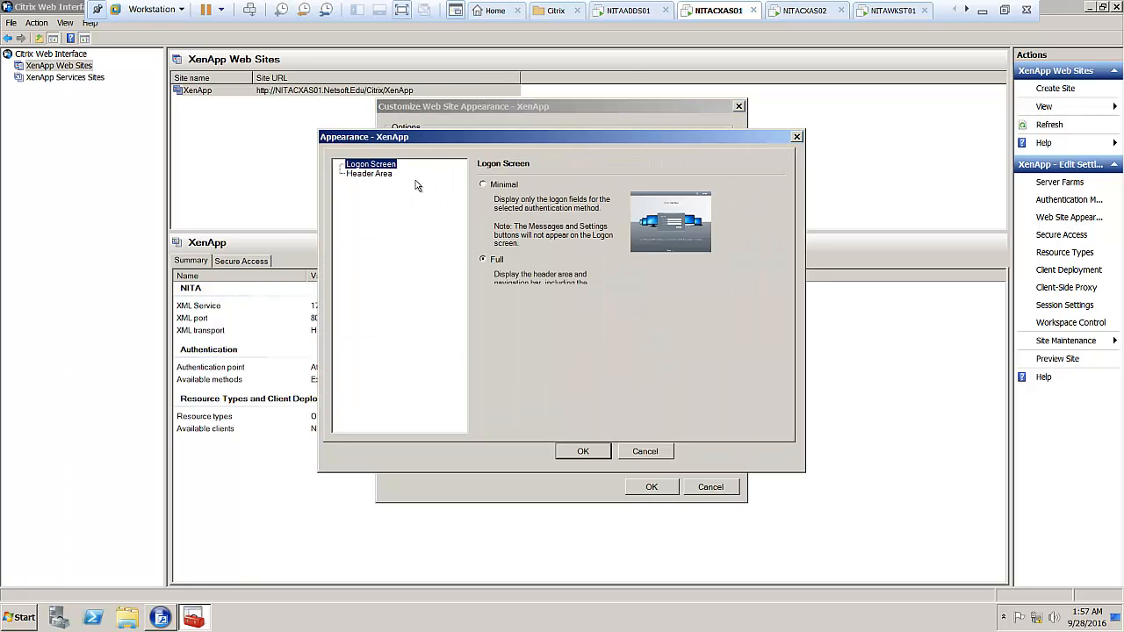
left_click(387, 176)
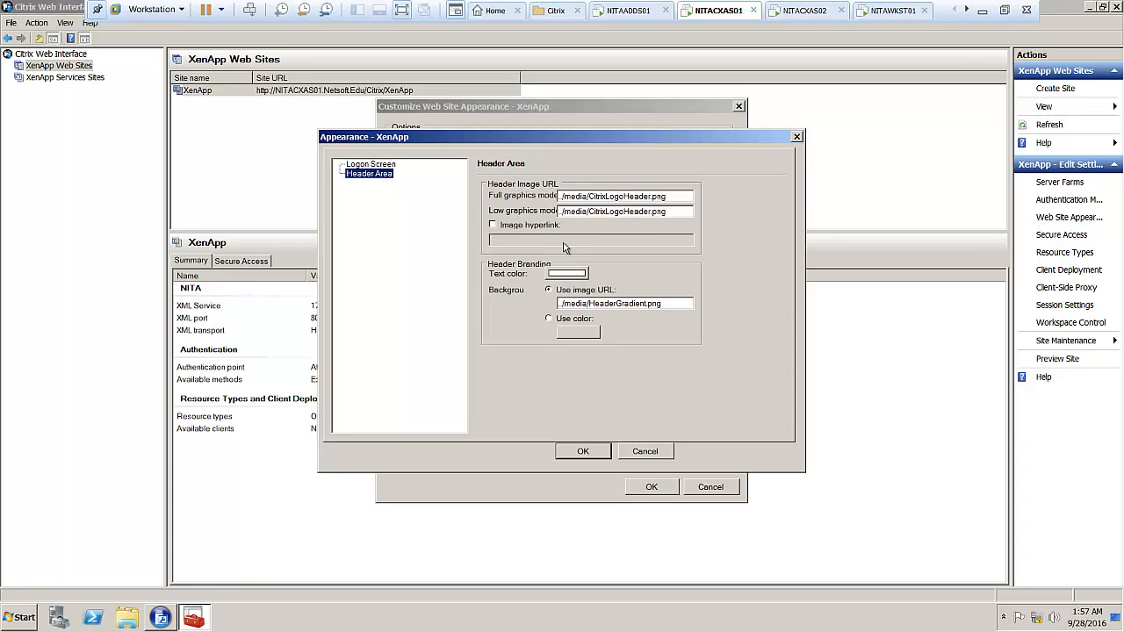
left_click(583, 451)
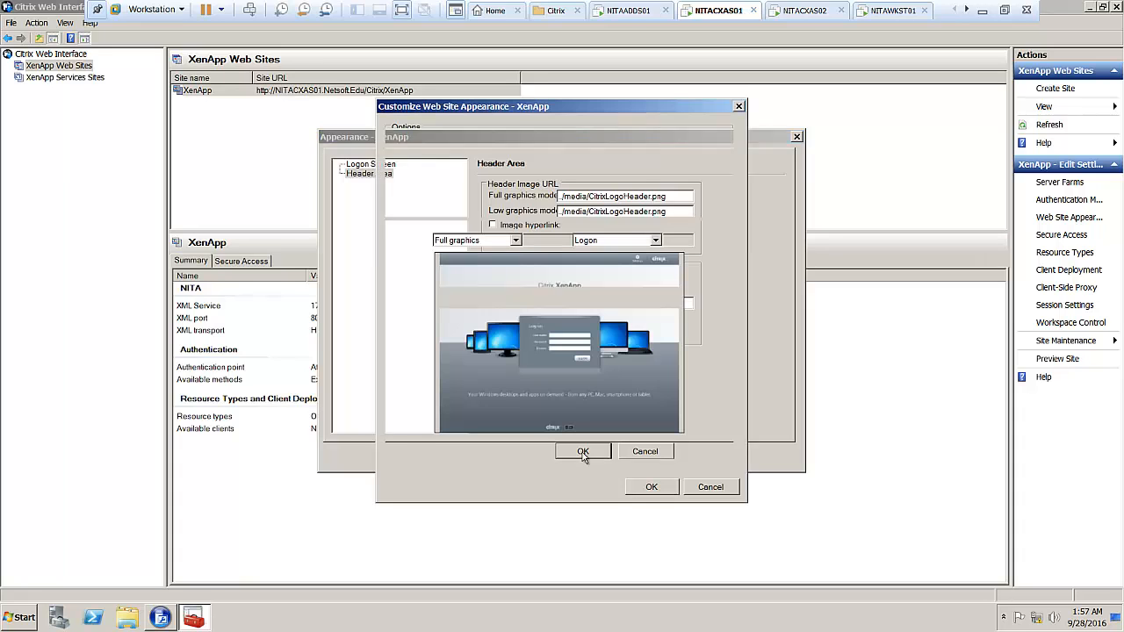
left_click(444, 201)
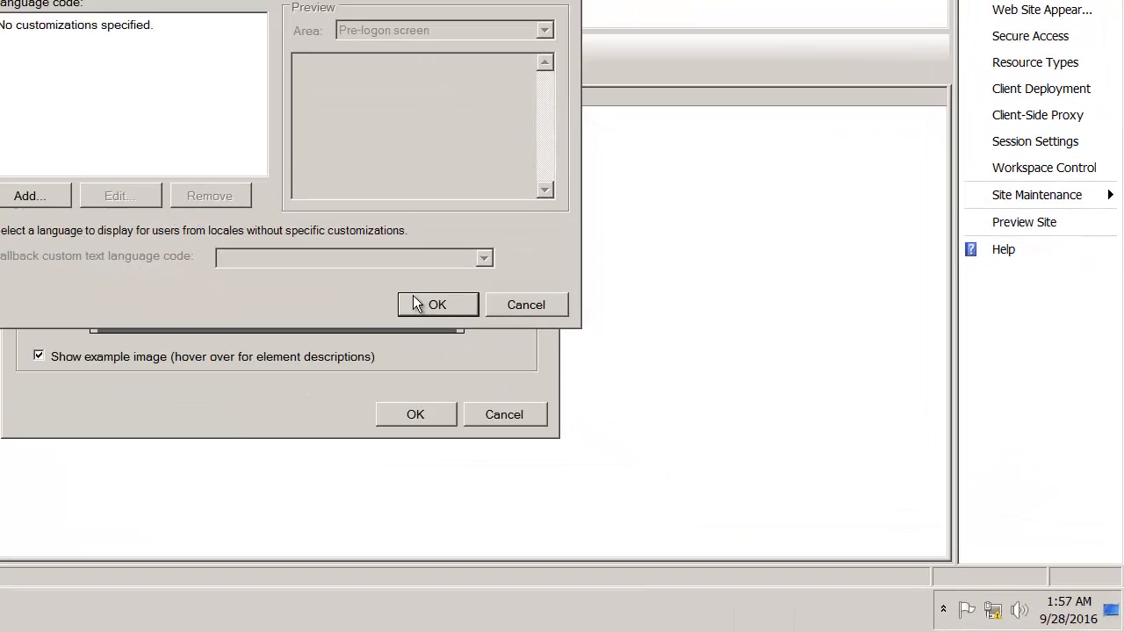
left_click(531, 356)
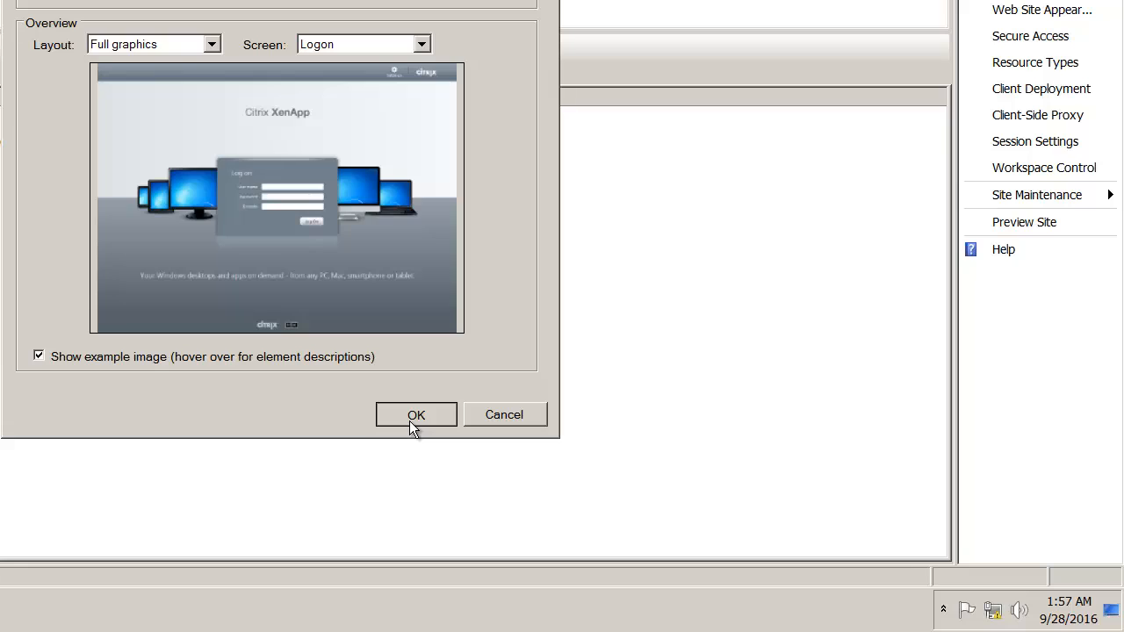
left_click(413, 423)
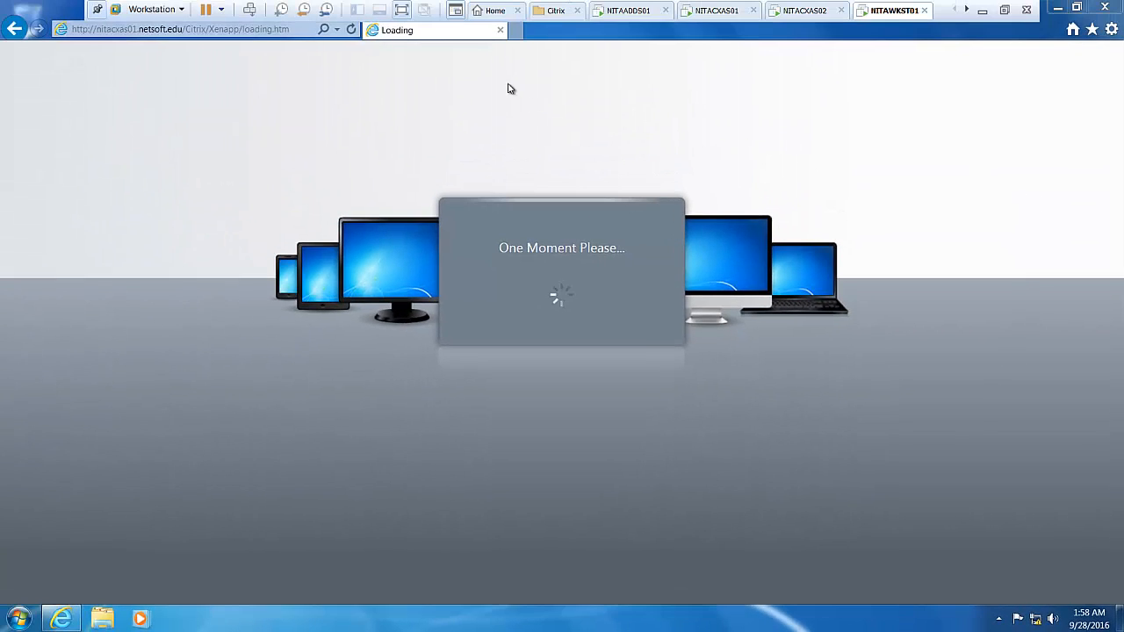
Skip the Citrix client download and continue to the XenApp Log on page.
left_click(402, 11)
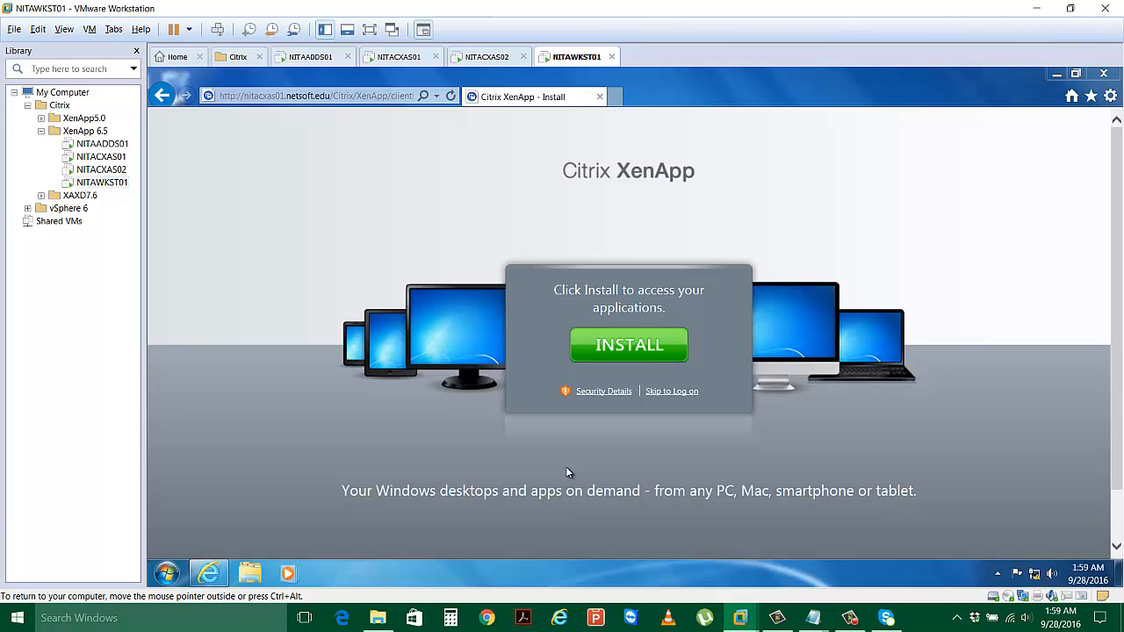
left_click(648, 347)
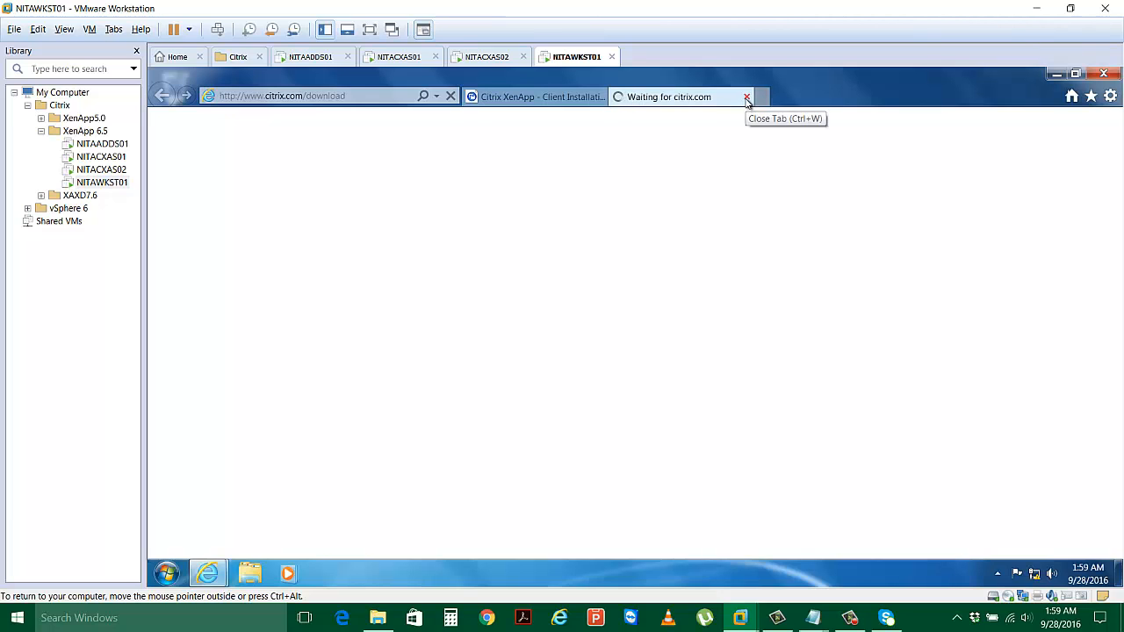
left_click(746, 97)
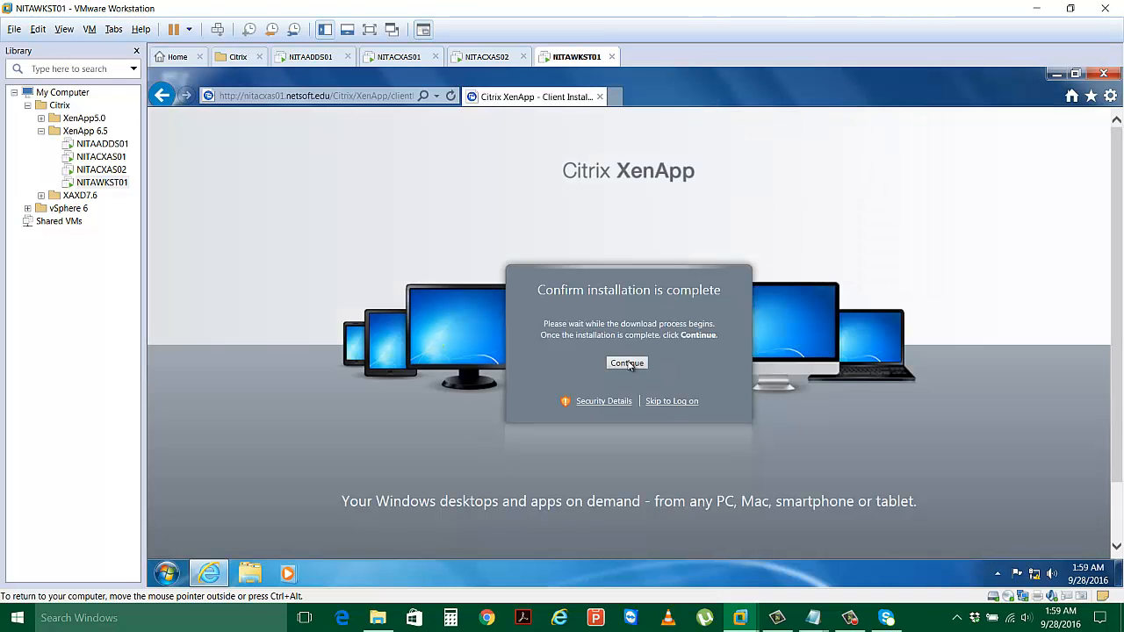
left_click(627, 363)
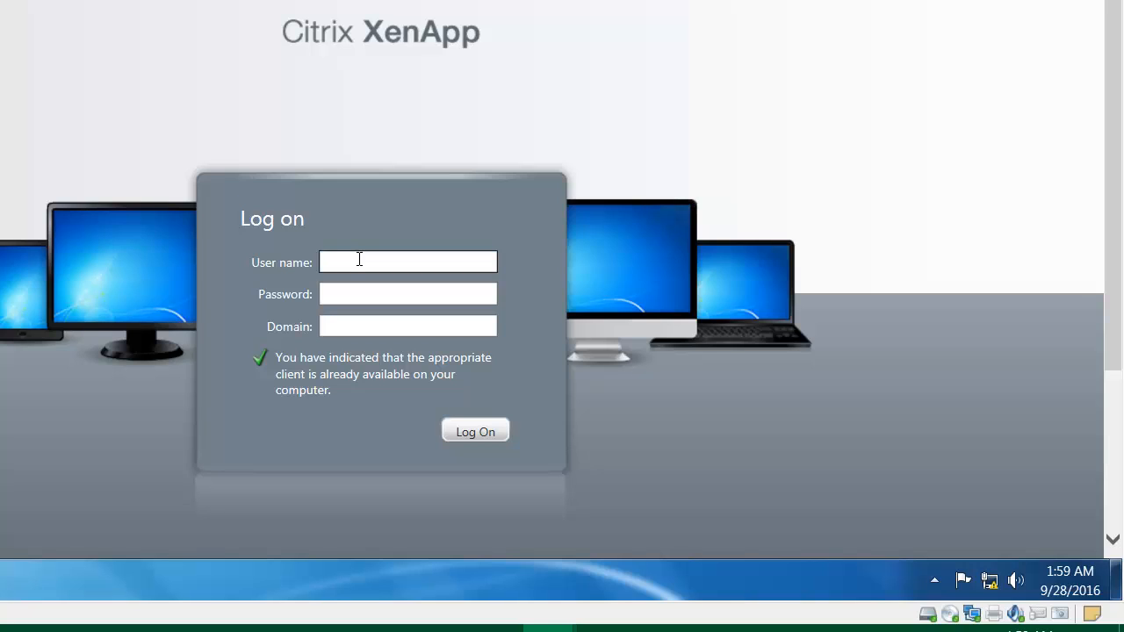
Log on as administrator in domain Netsoft.Edu and let the browser save the password.
type("administrator")
key("Tab")
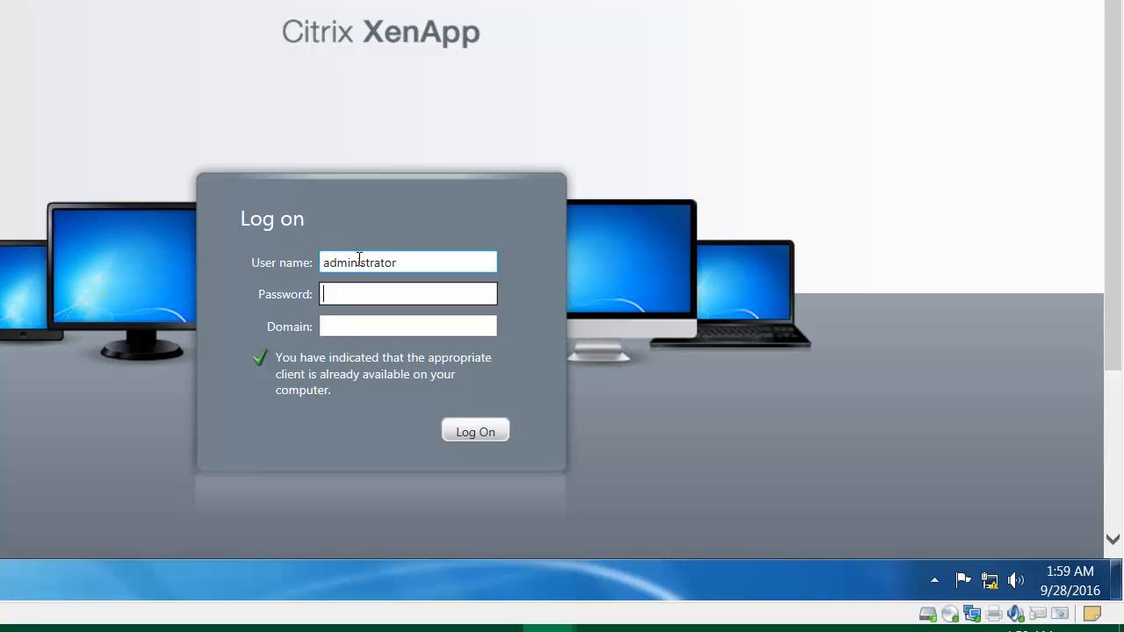
type("password")
key("Tab")
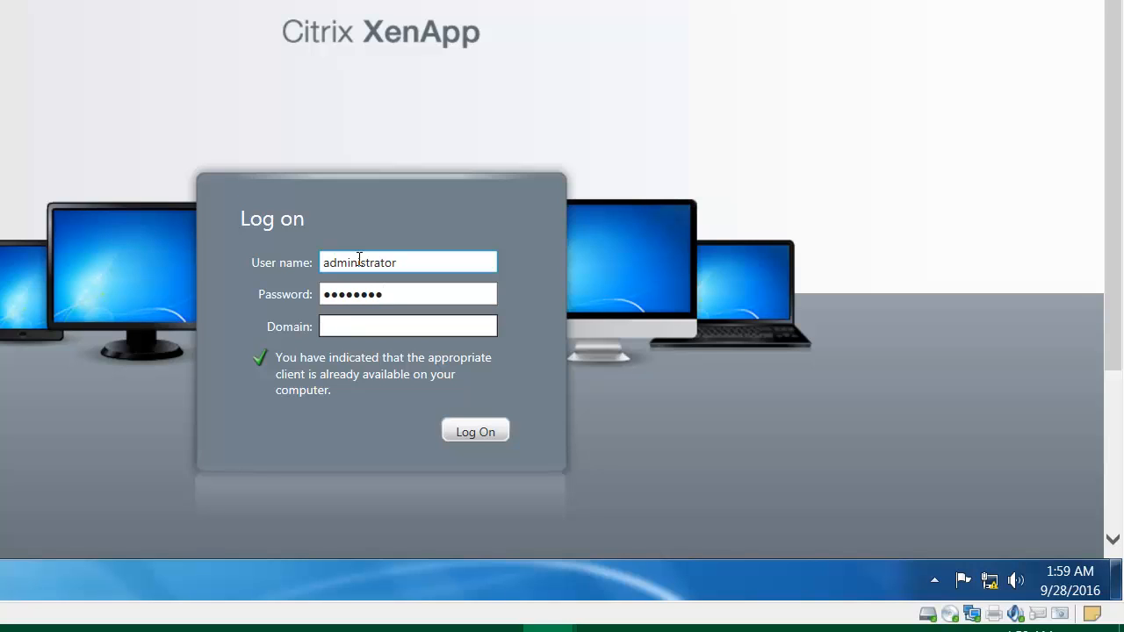
type("Netsoft.Edu")
left_click(470, 431)
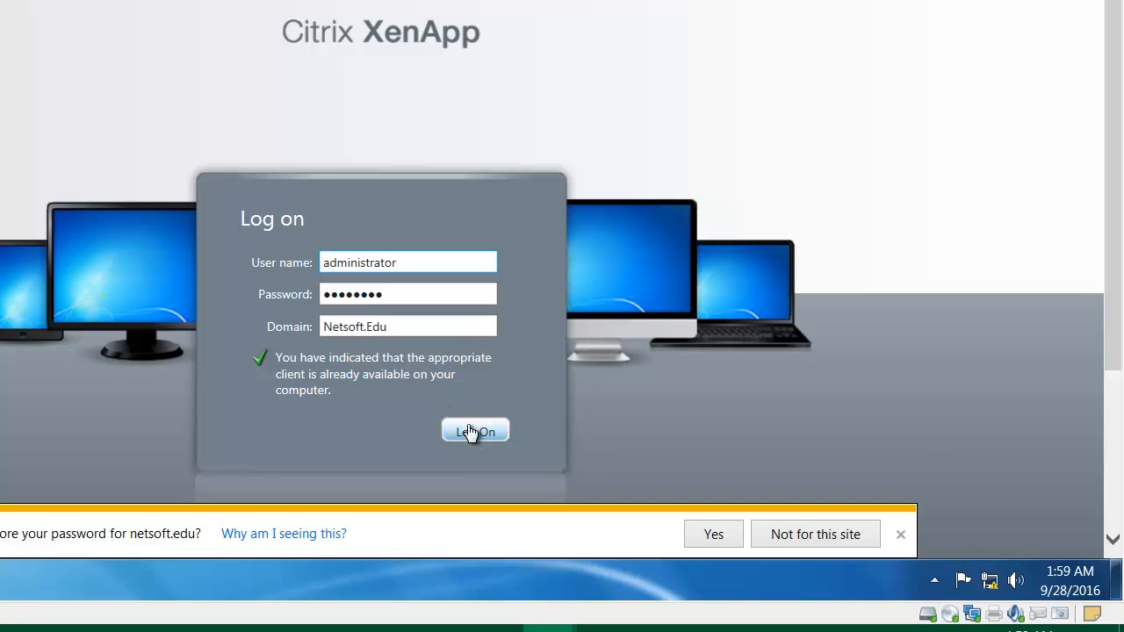
left_click(713, 536)
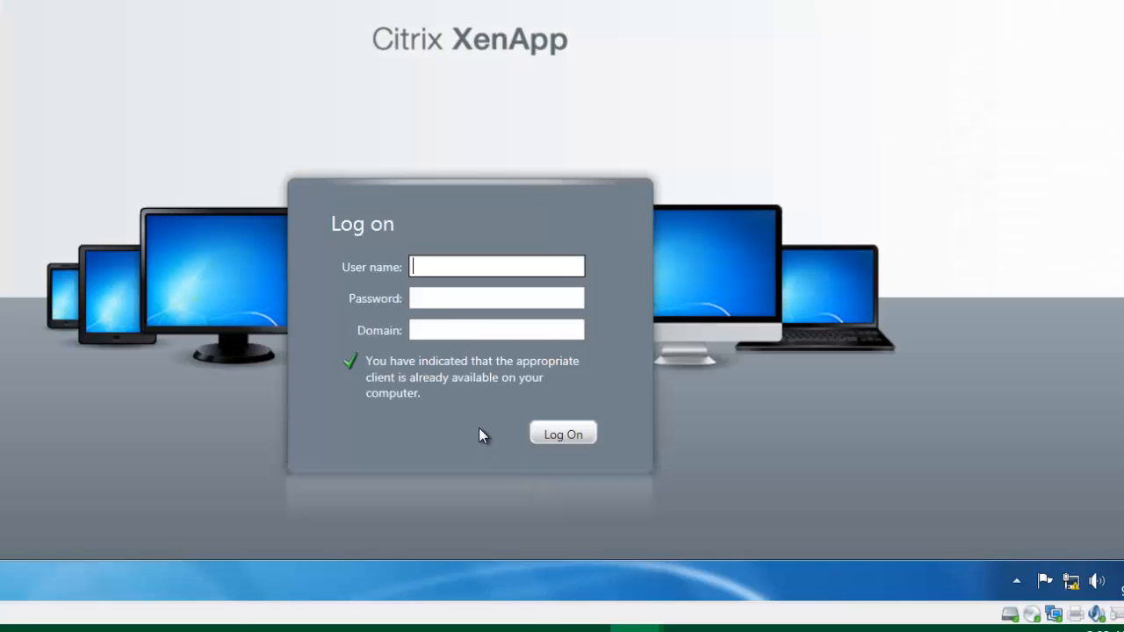
Log on again with the saved administrator credentials and domain Netsoft.Edu.
left_click(454, 261)
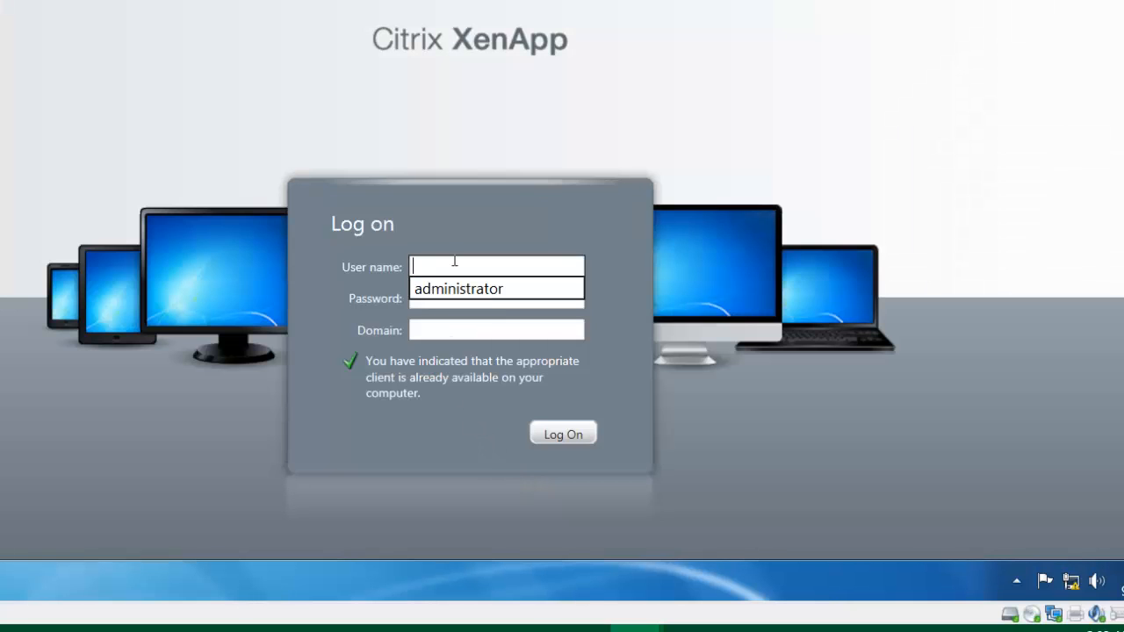
left_click(454, 291)
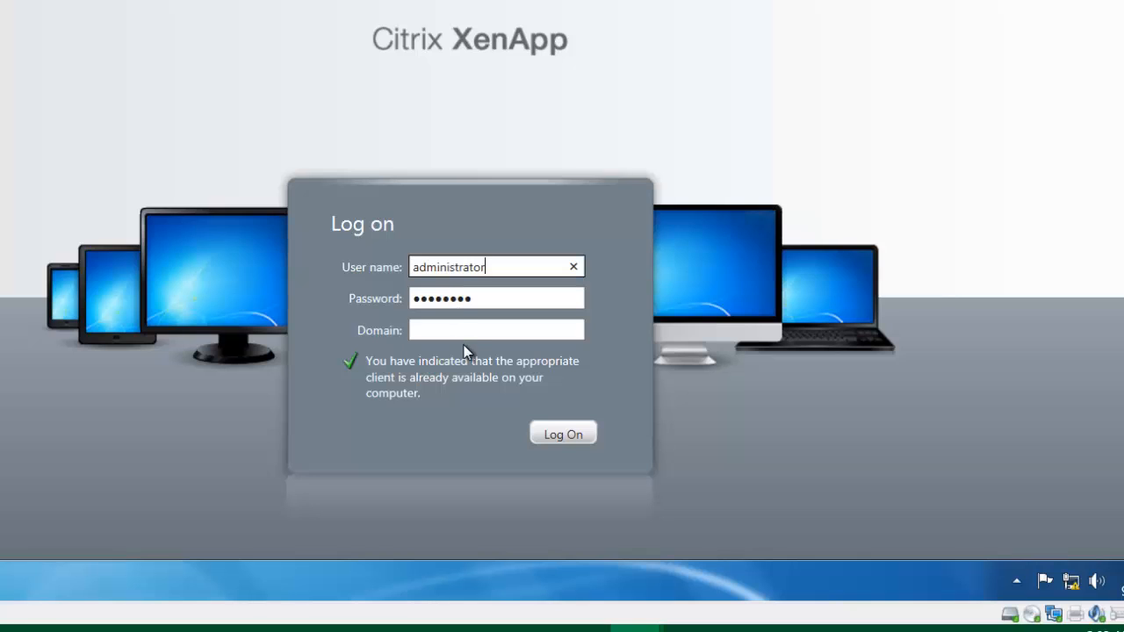
left_click(463, 331)
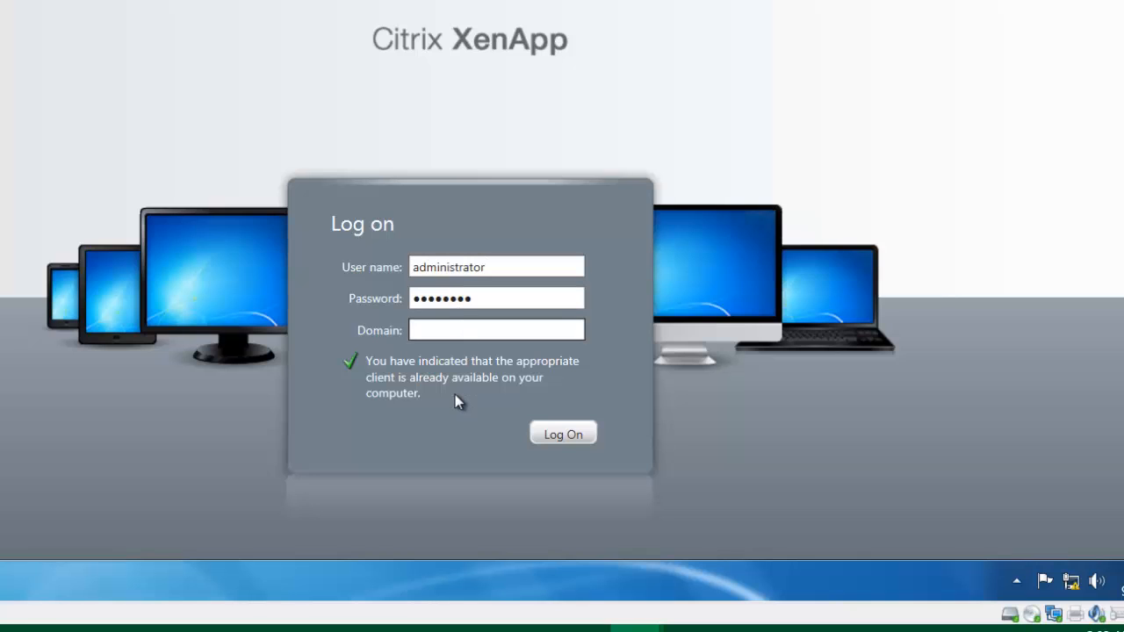
type("Netsoft.Edu")
left_click(565, 436)
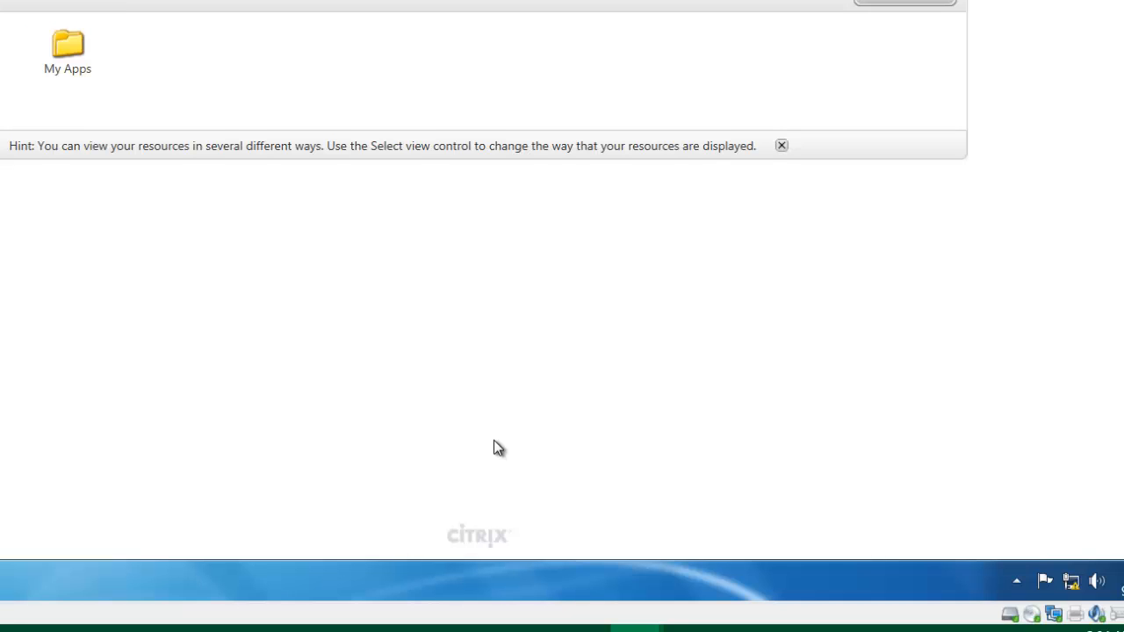
Open the My Apps folder and launch the Wordpad published app.
left_click(88, 66)
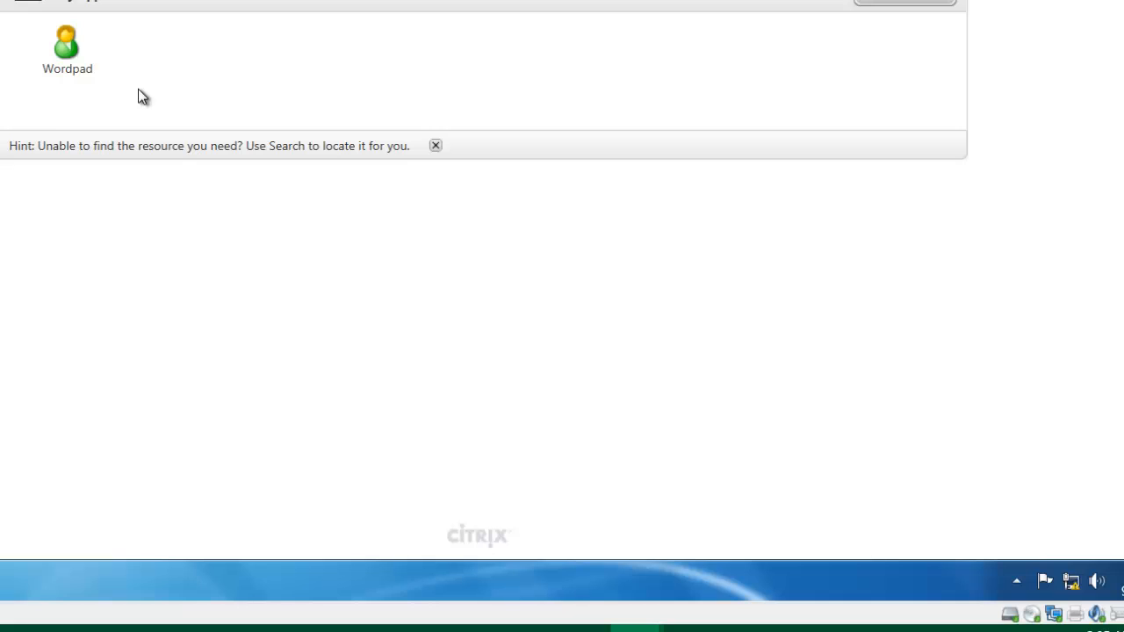
left_click(58, 64)
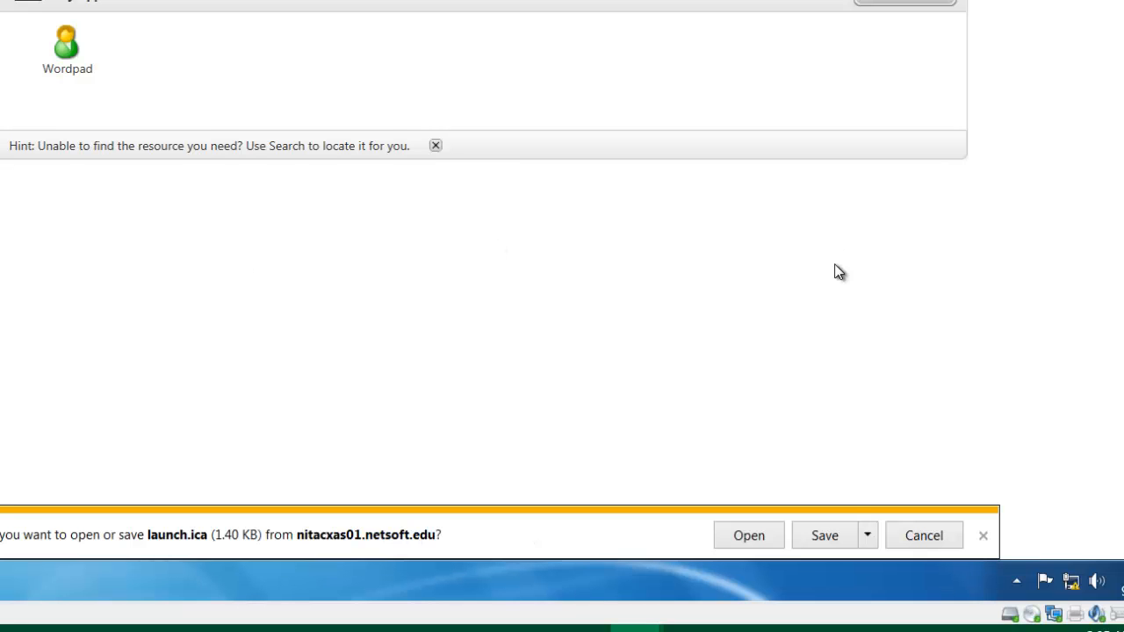
Open launch.ica to start WordPad and move its window over the applications page.
left_click(740, 542)
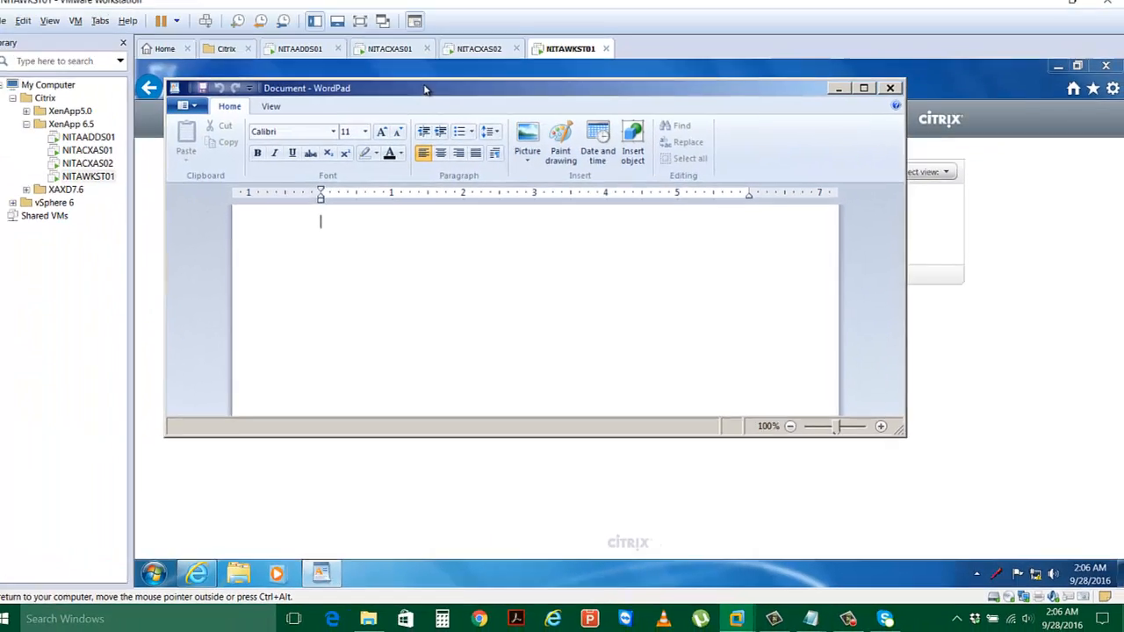
left_click_drag(300, 0, 484, 20)
mouse_move(580, 130)
left_mouse_down()
mouse_move(609, 132)
mouse_move(553, 146)
mouse_move(561, 188)
mouse_move(576, 200)
mouse_move(588, 121)
left_mouse_up()
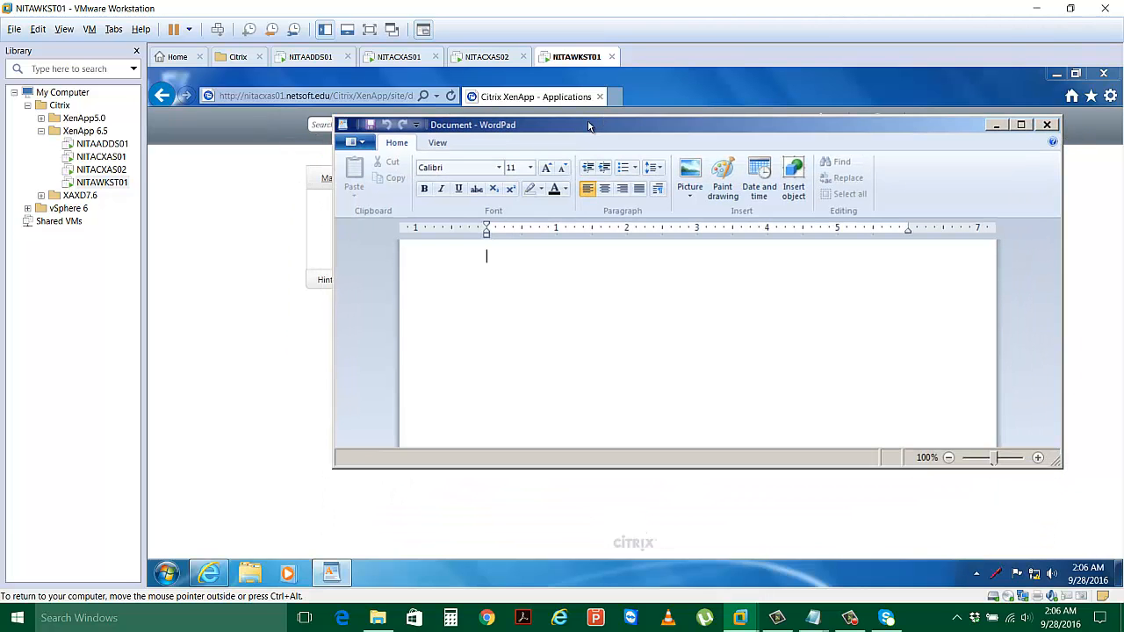
Close WordPad, switch to NITACXAS01 and dismiss the Citrix license error.
left_click(1047, 127)
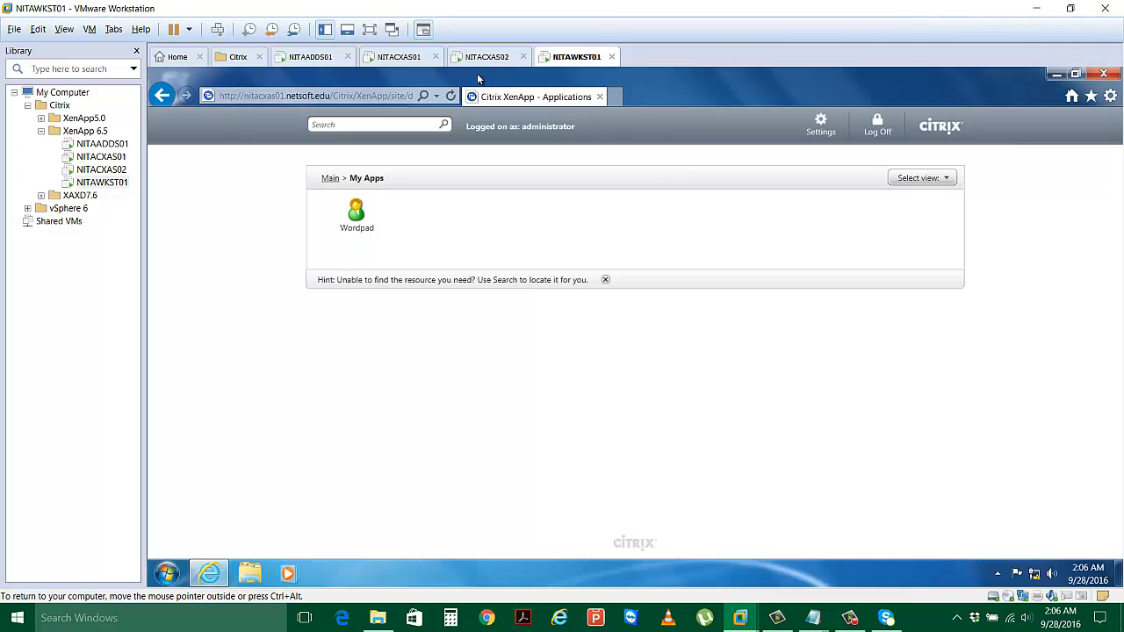
left_click(402, 57)
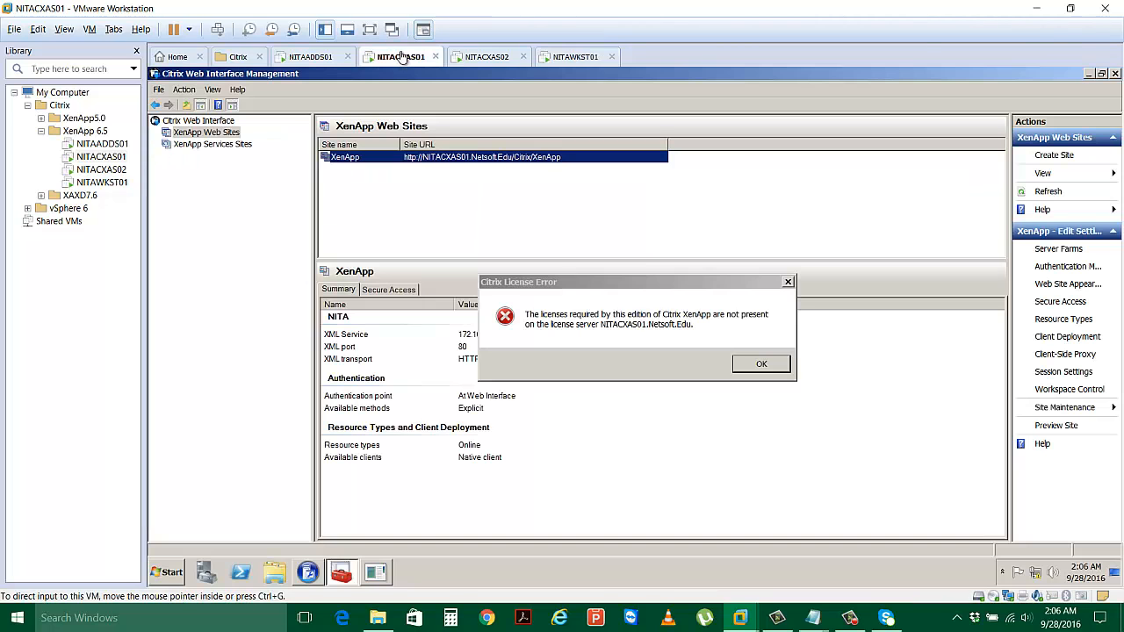
left_click(740, 363)
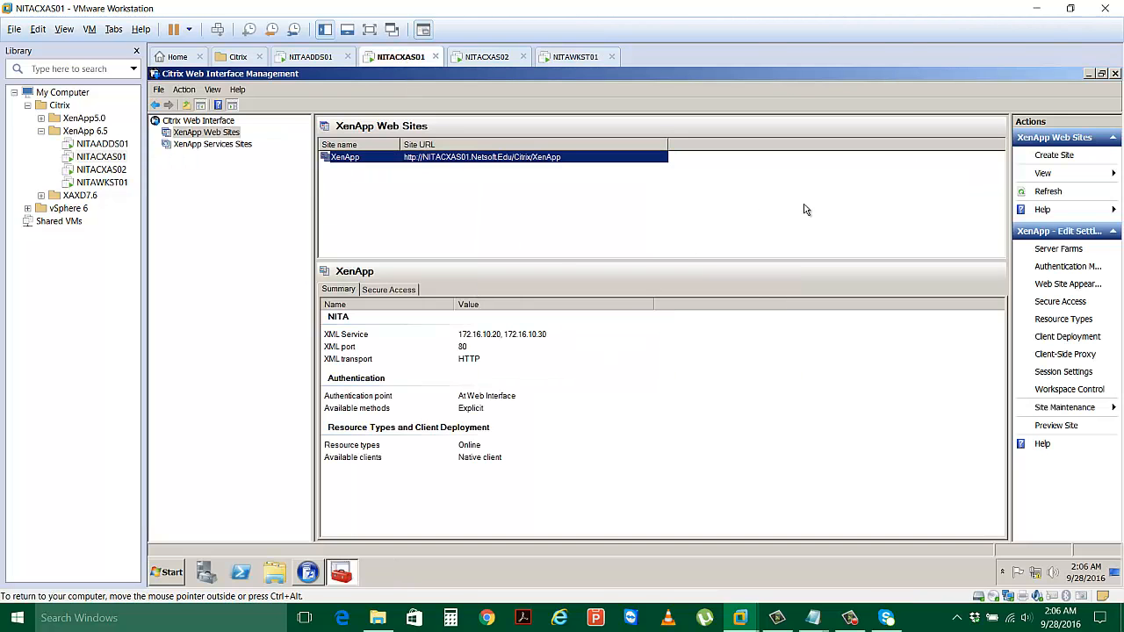
Inspect the Header Area graphic path in the XenApp site's appearance settings, then close them.
left_click(1059, 286)
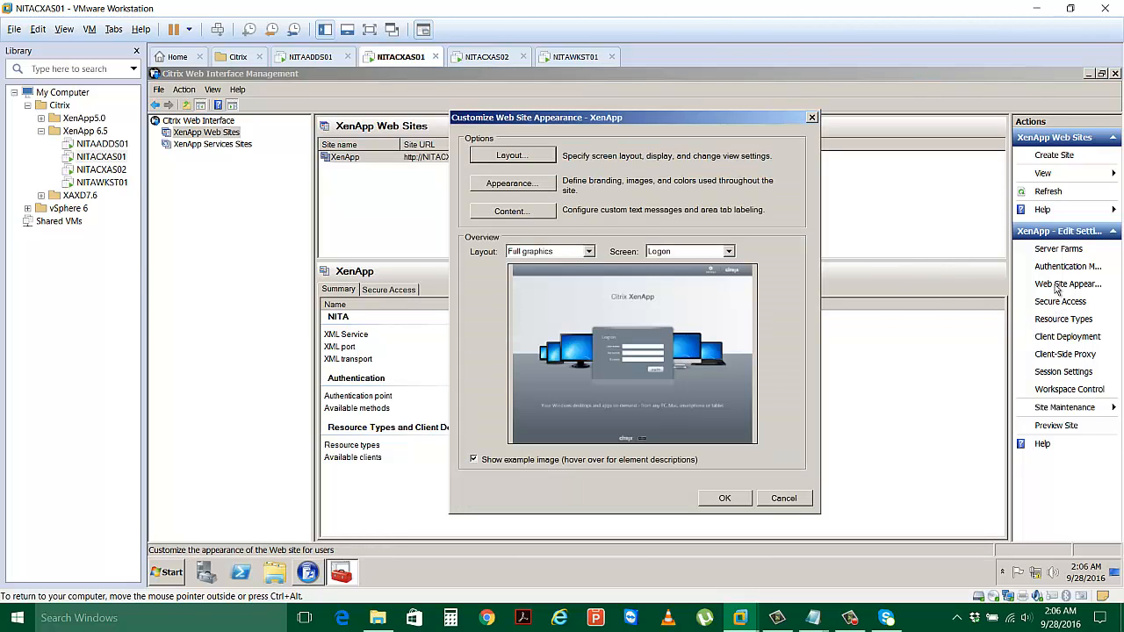
left_click(525, 183)
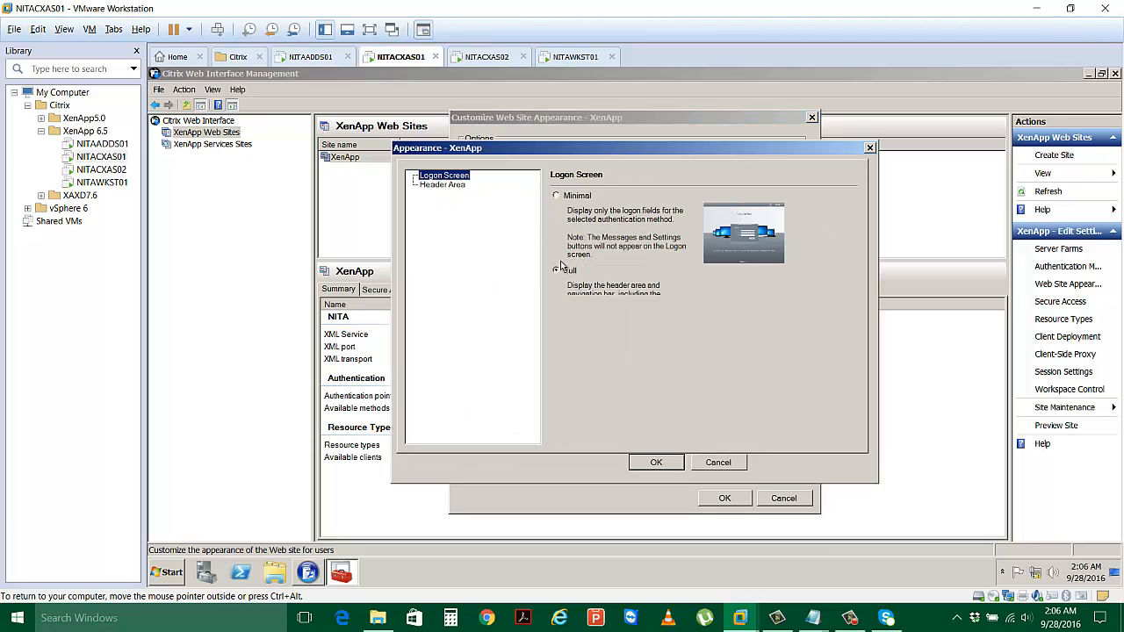
left_click(452, 185)
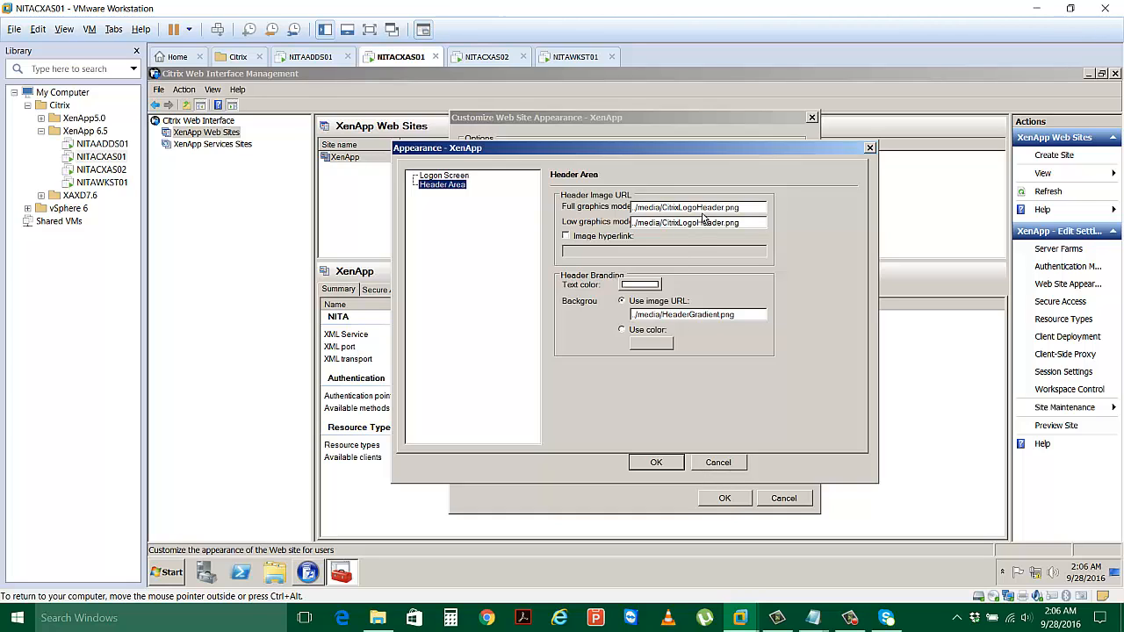
left_click(703, 207)
left_click(870, 148)
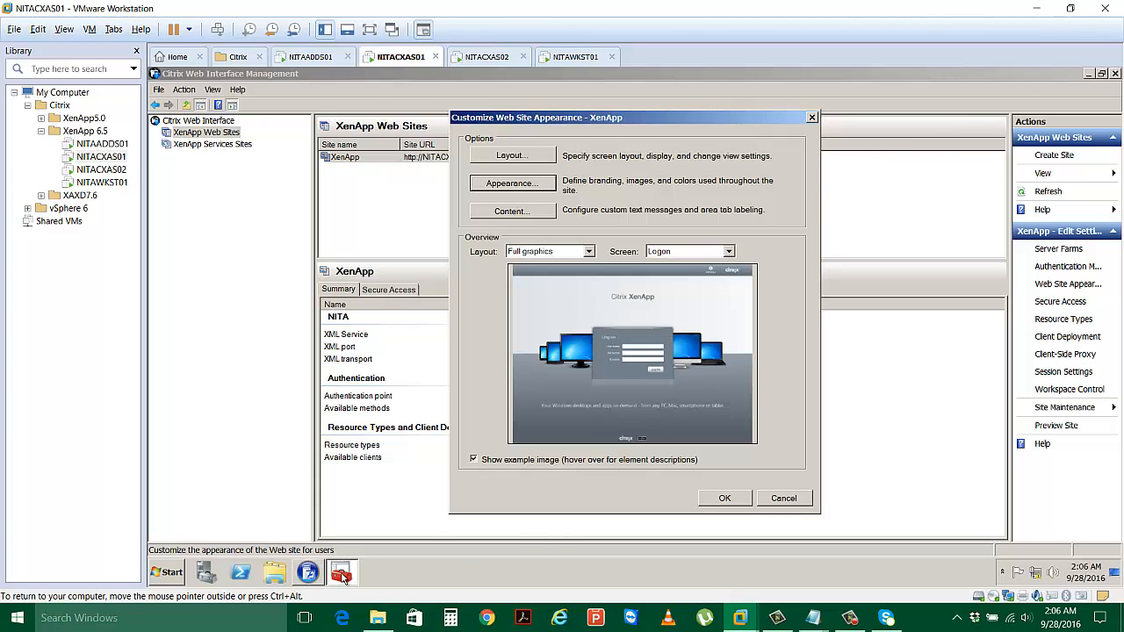
mouse_move(343, 575)
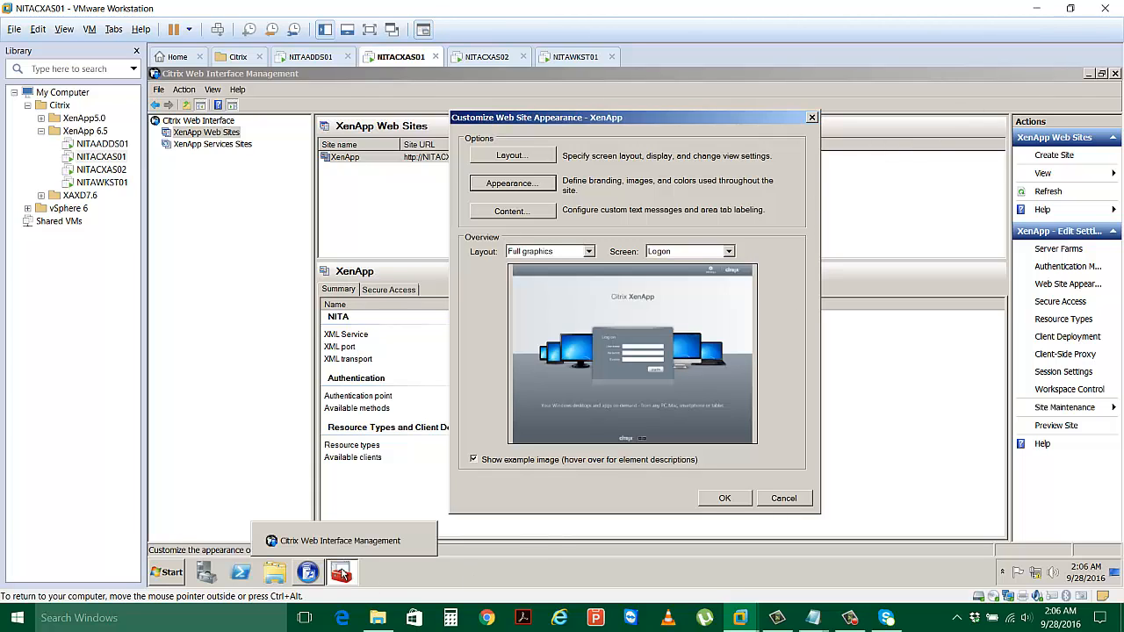
Copy the Netsoft logo image from the desktop Logos folder, then head back to NITACXAS01.
left_click(1034, 8)
left_click(27, 256)
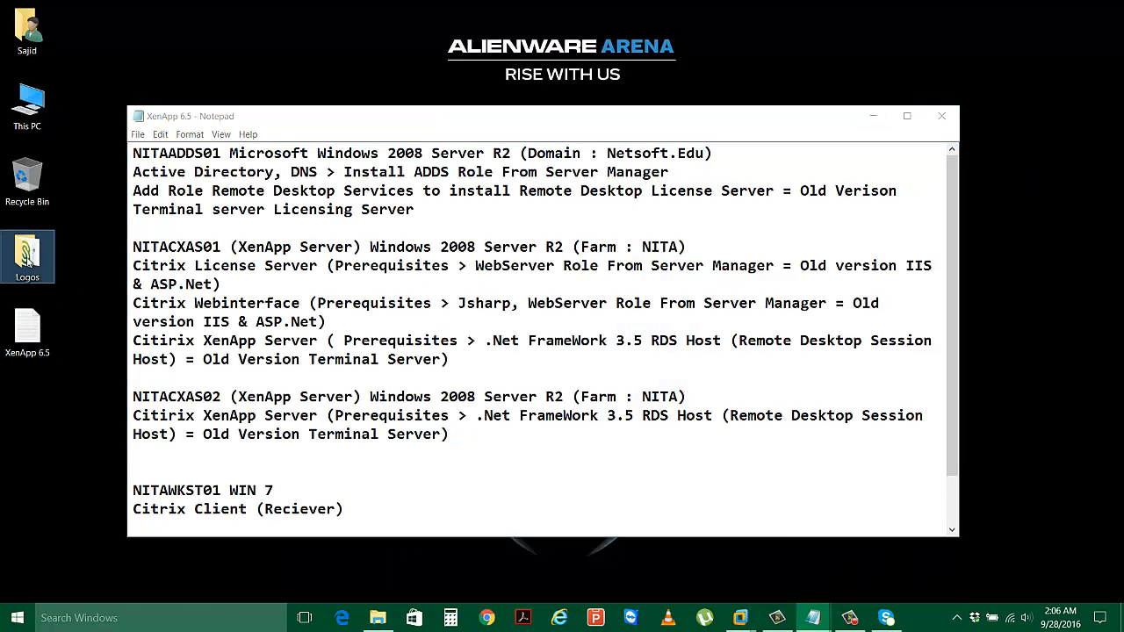
double_click(27, 256)
left_click(532, 237)
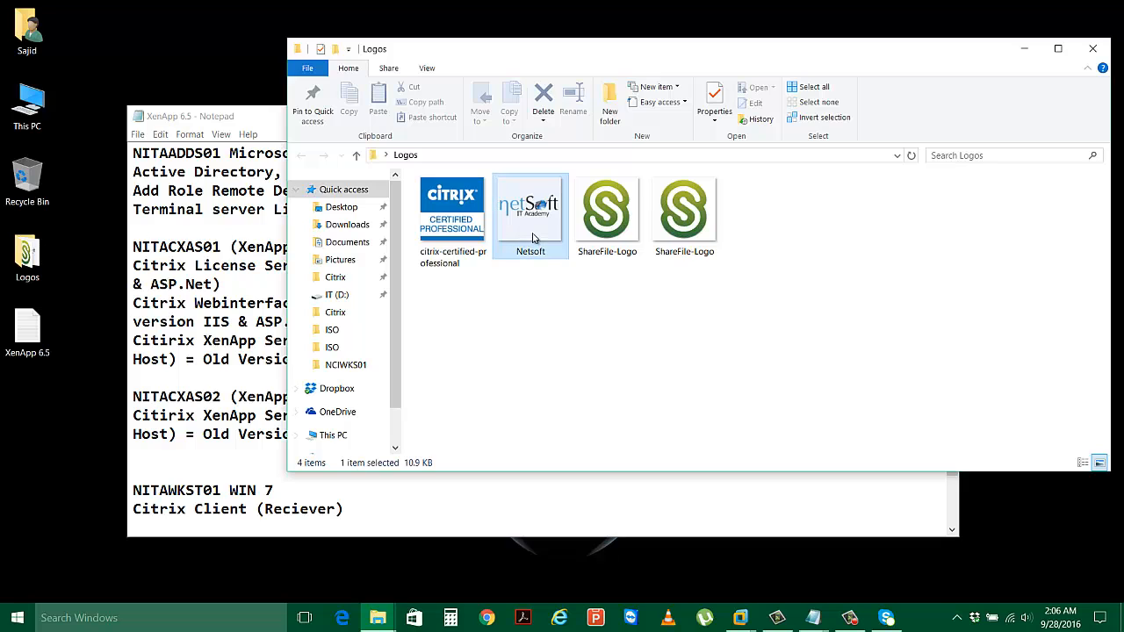
right_click(532, 237)
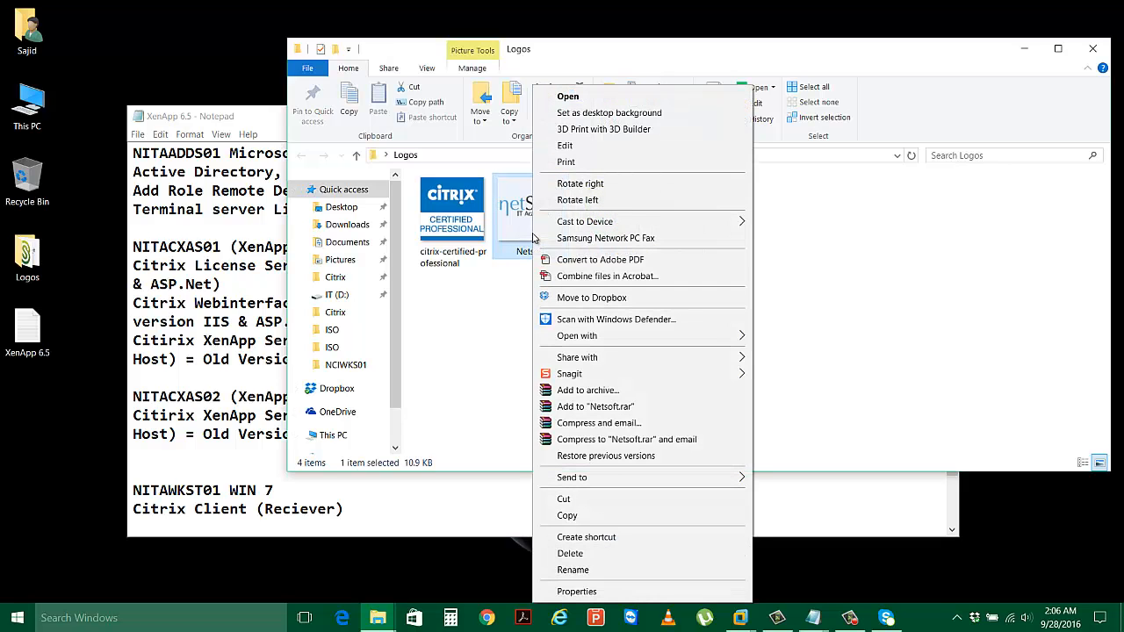
left_click(569, 514)
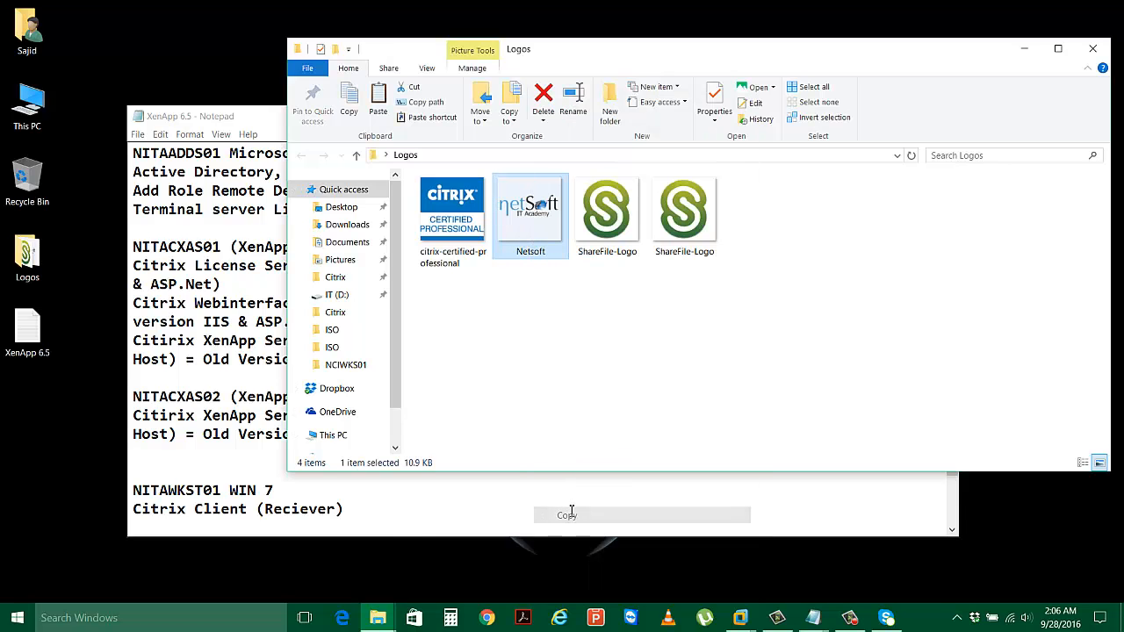
left_click(1093, 49)
left_click(741, 618)
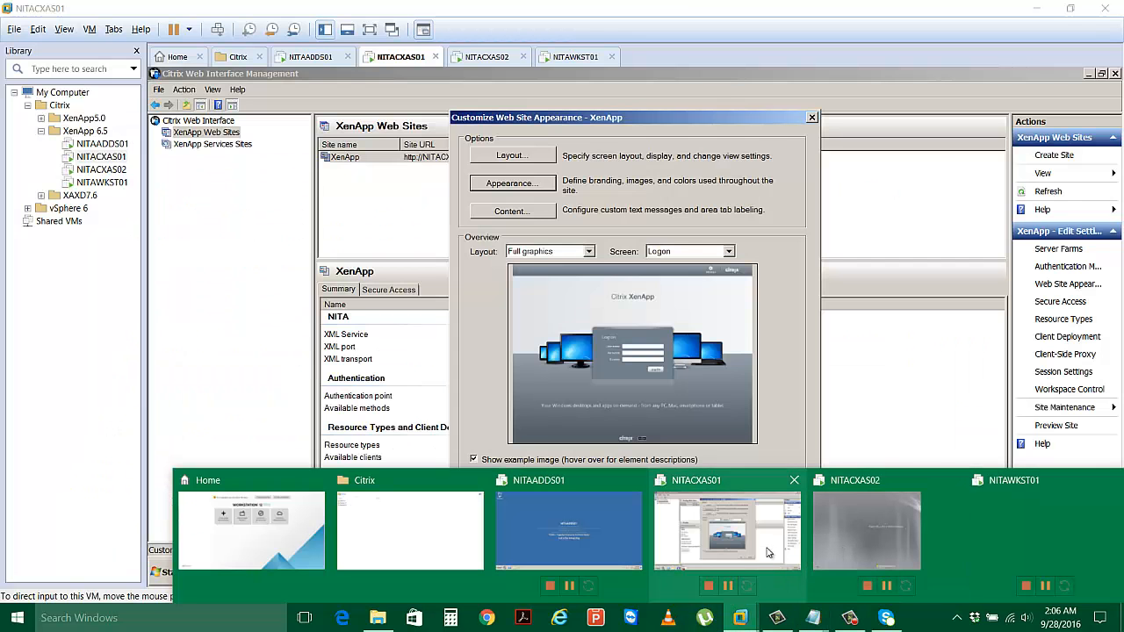
On NITACXAS01, browse to C:\inetpub\wwwroot\Citrix\XenApp\media.
left_click(766, 551)
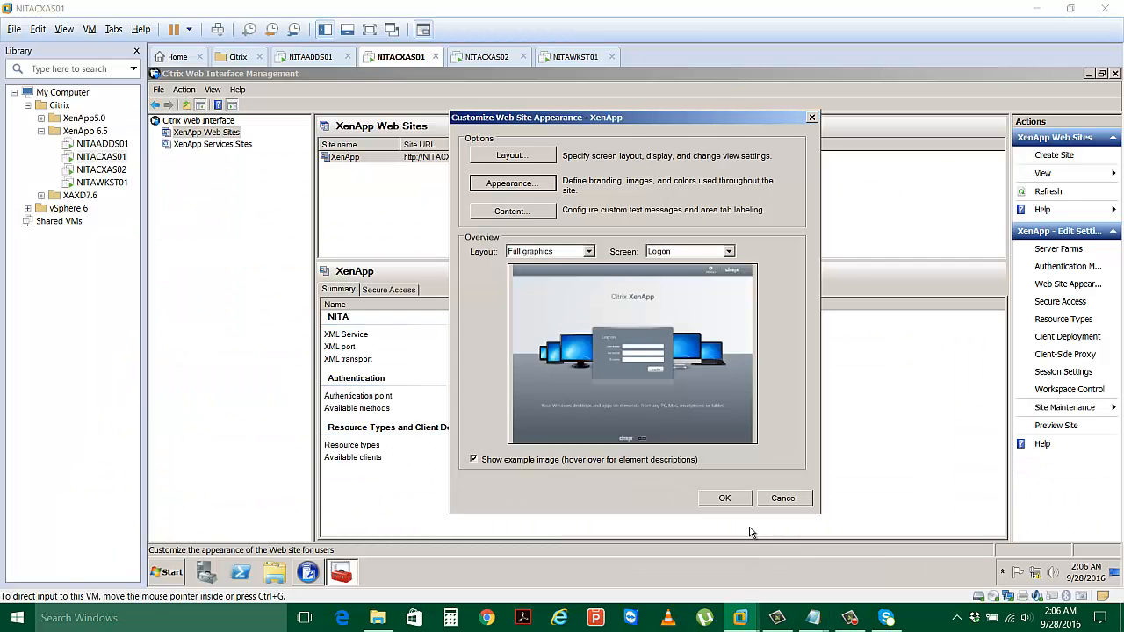
left_click(1113, 575)
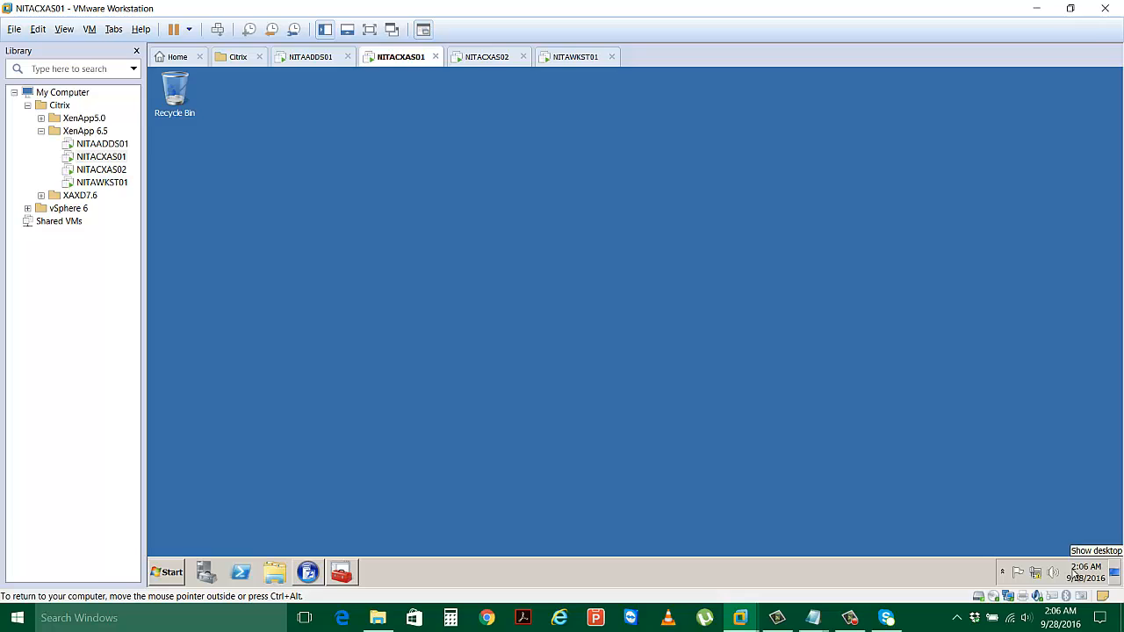
right_click(628, 323)
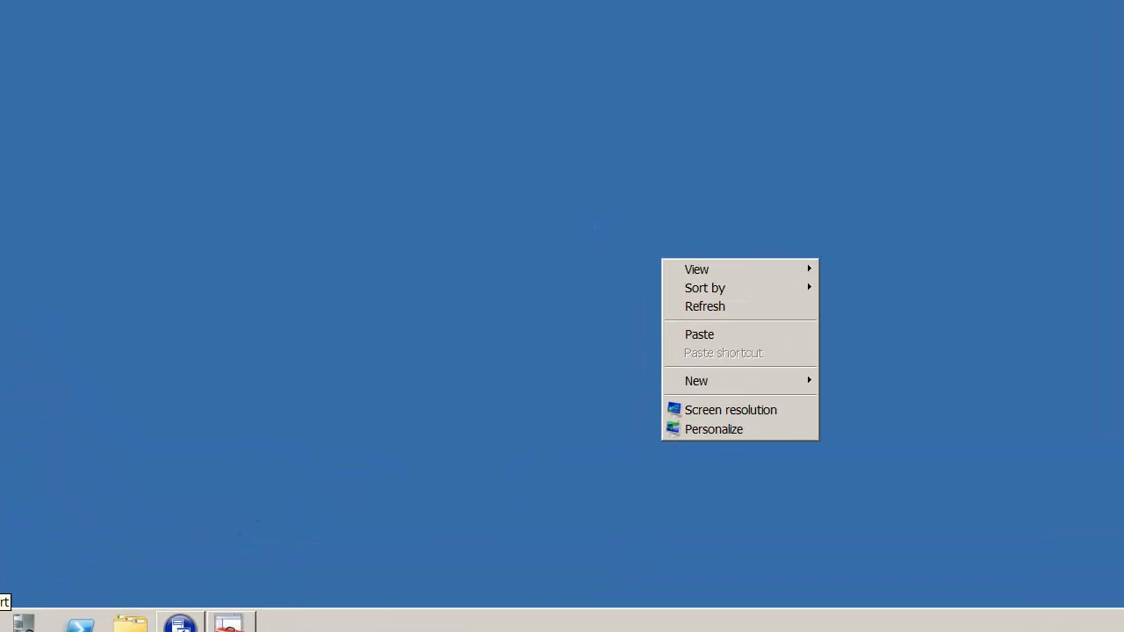
left_click(16, 619)
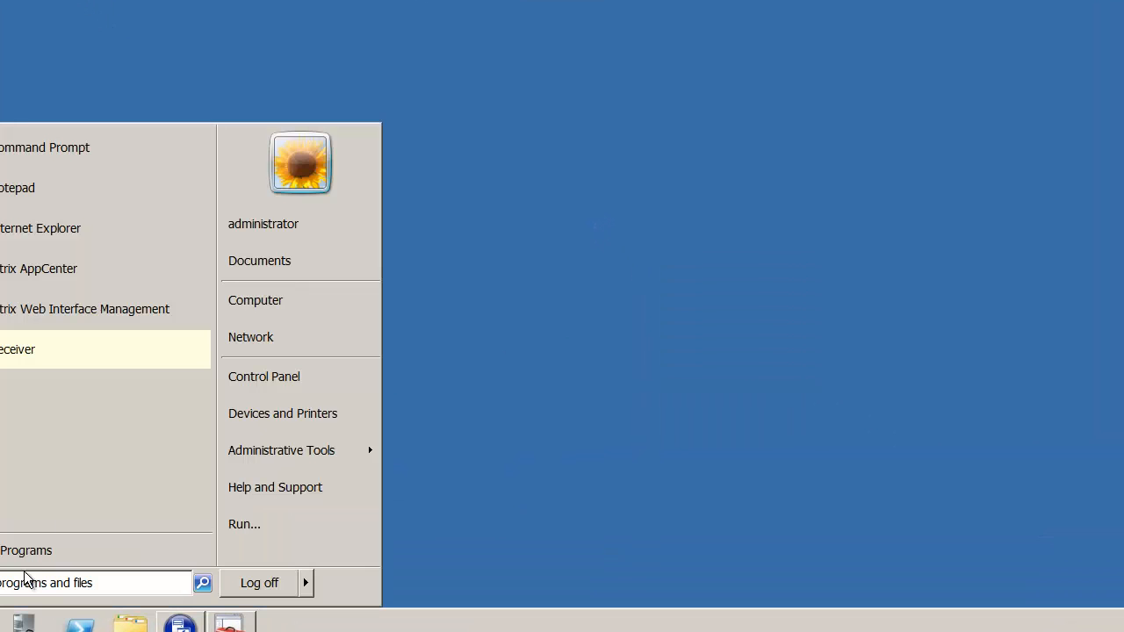
left_click(281, 303)
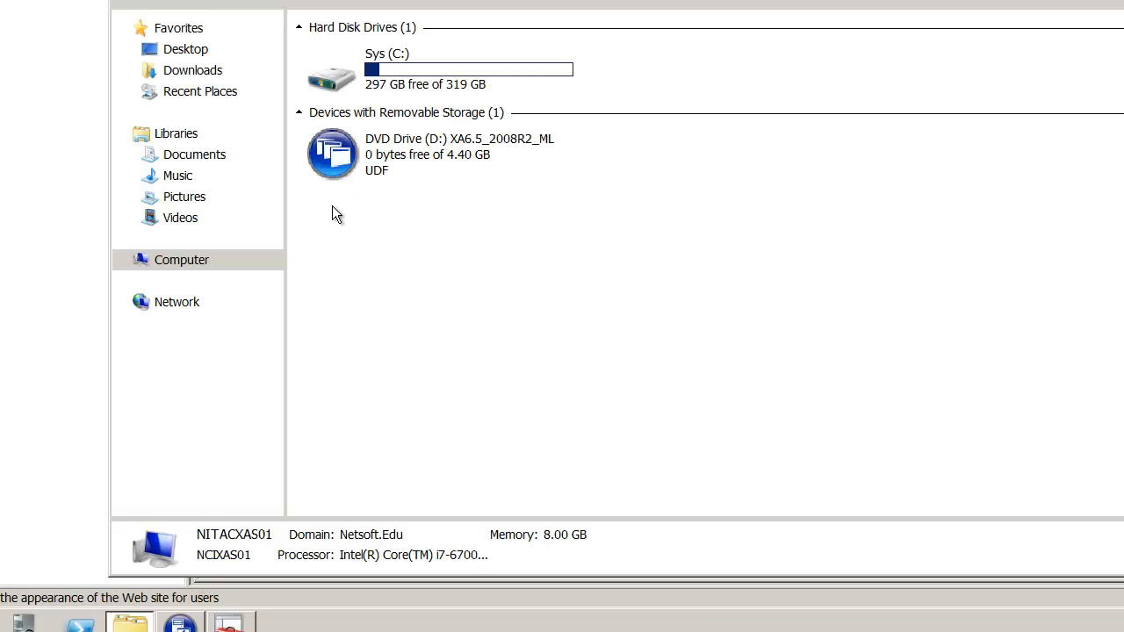
double_click(421, 75)
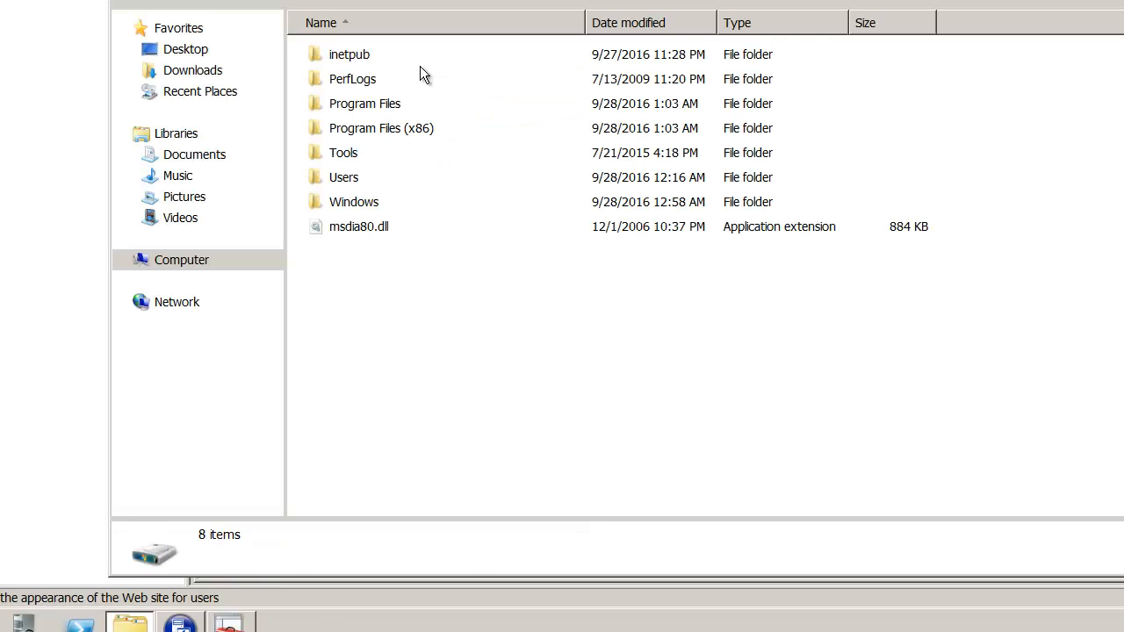
double_click(356, 58)
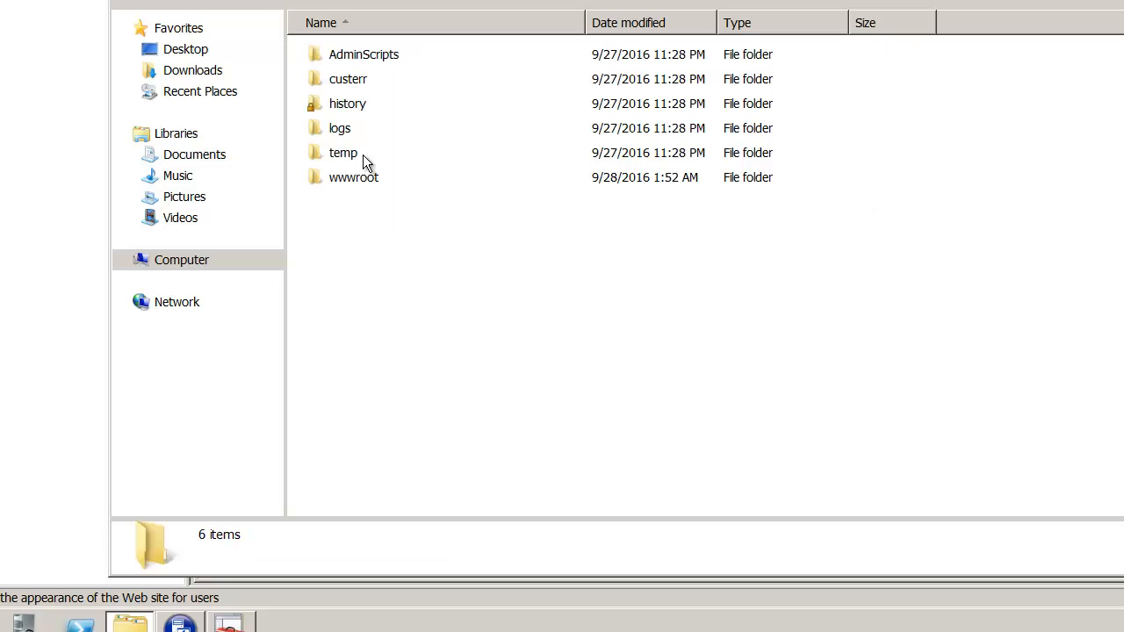
double_click(353, 178)
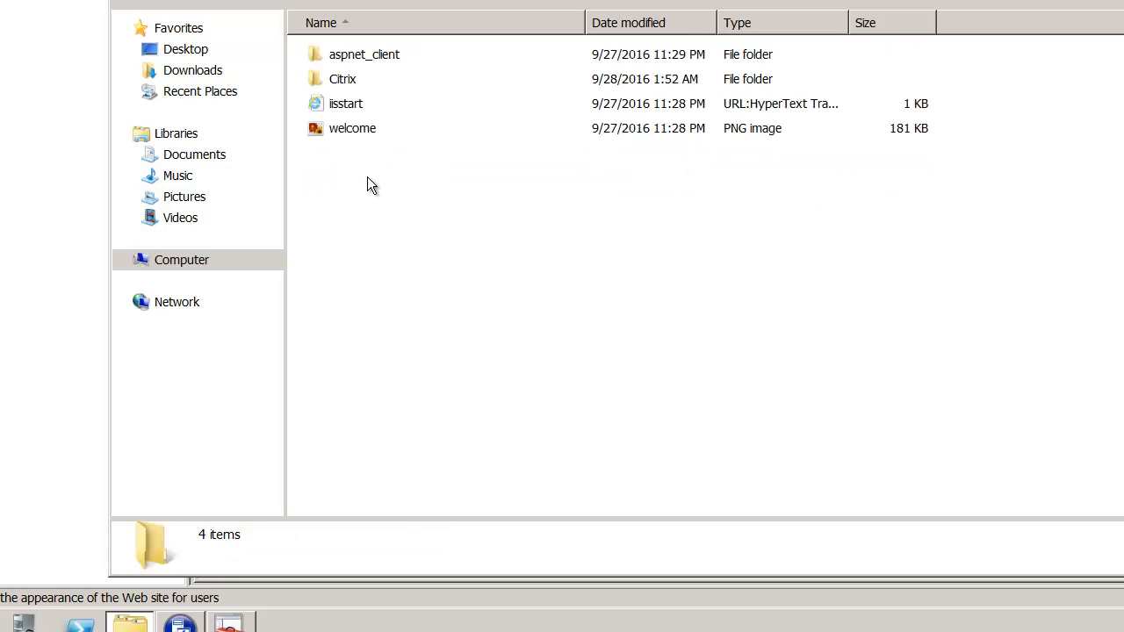
double_click(354, 79)
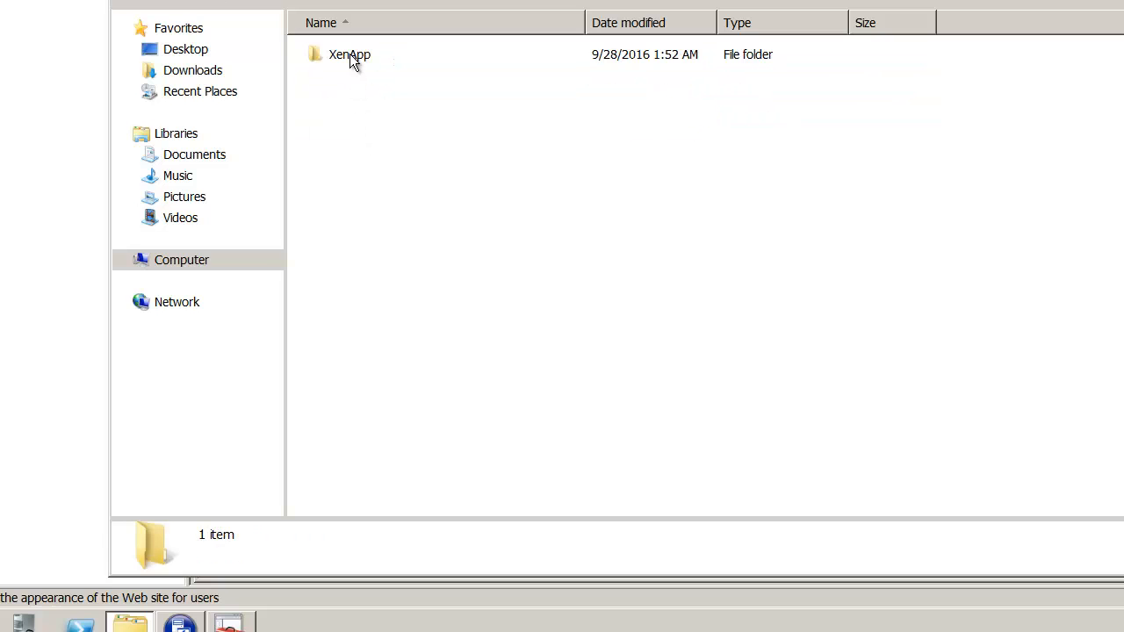
double_click(349, 53)
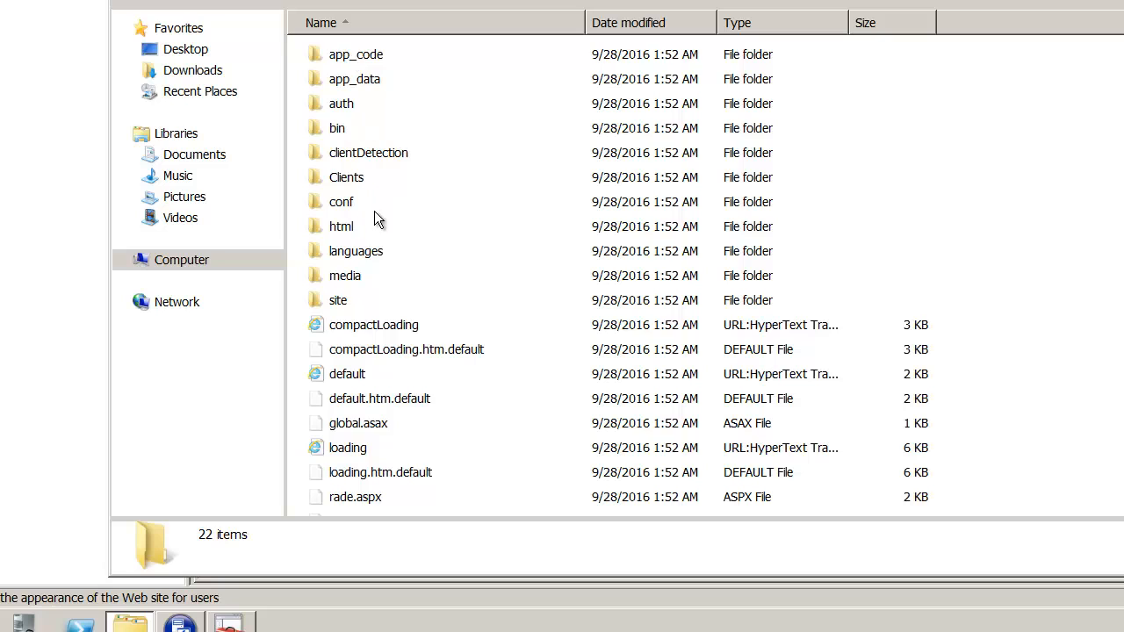
double_click(347, 276)
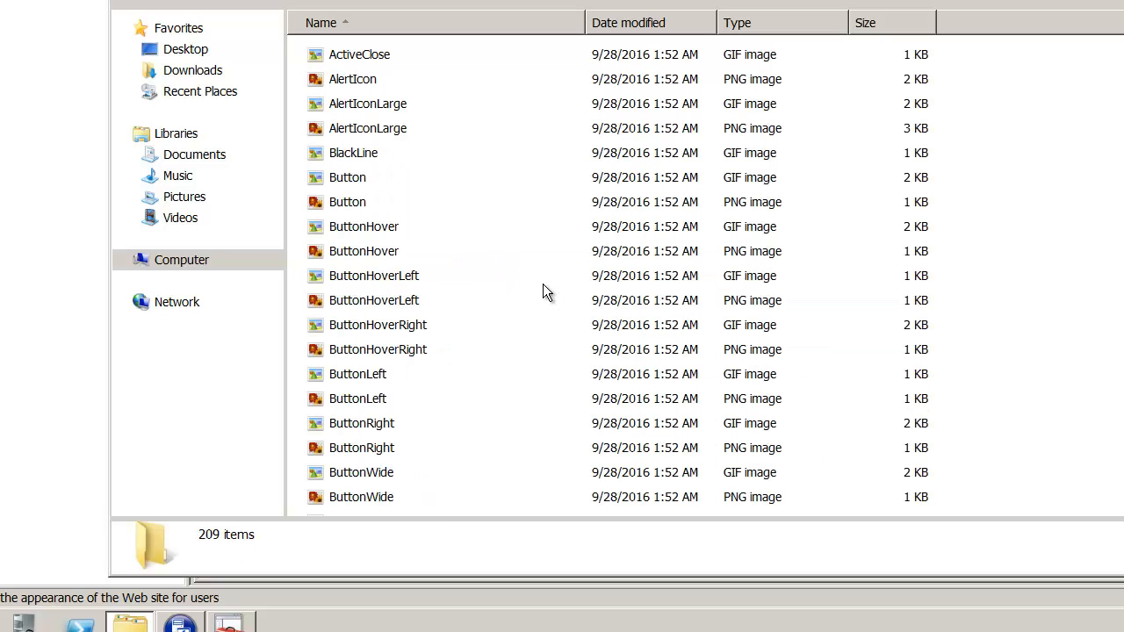
Locate Netsoft.png in the media folder, then close the Explorer window.
key("n")
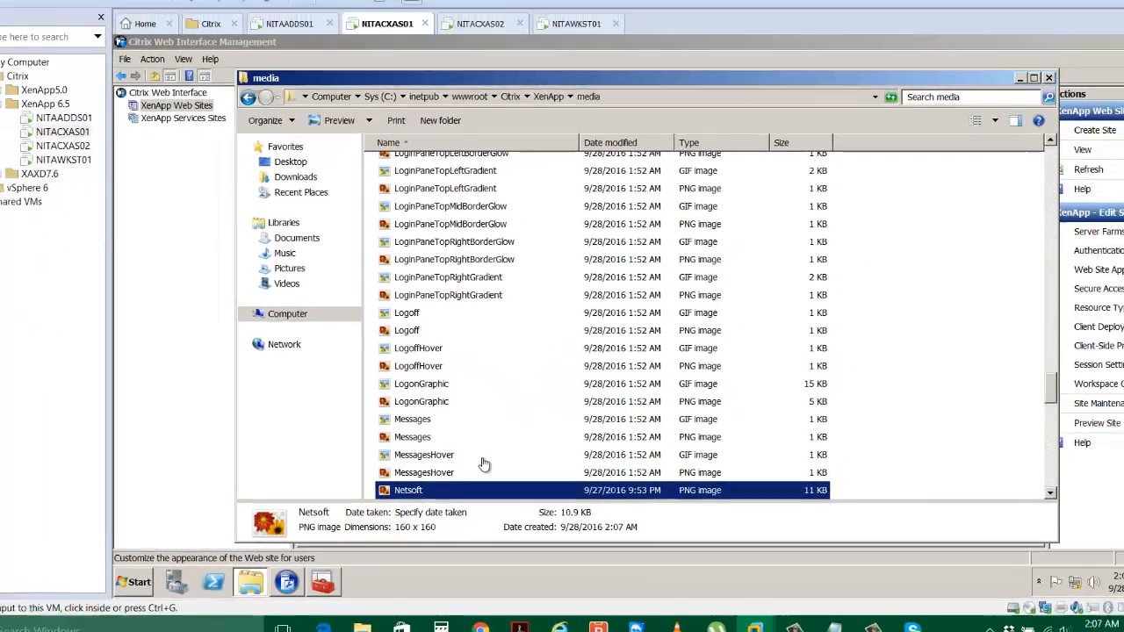
left_click(428, 493)
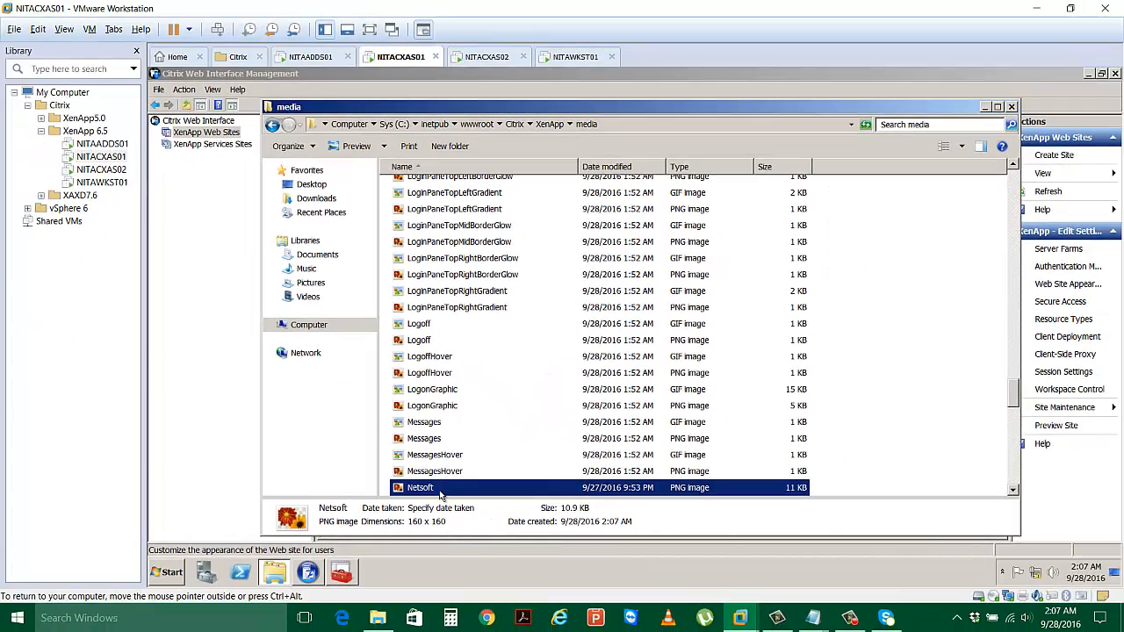
left_click(441, 493)
left_click(865, 408)
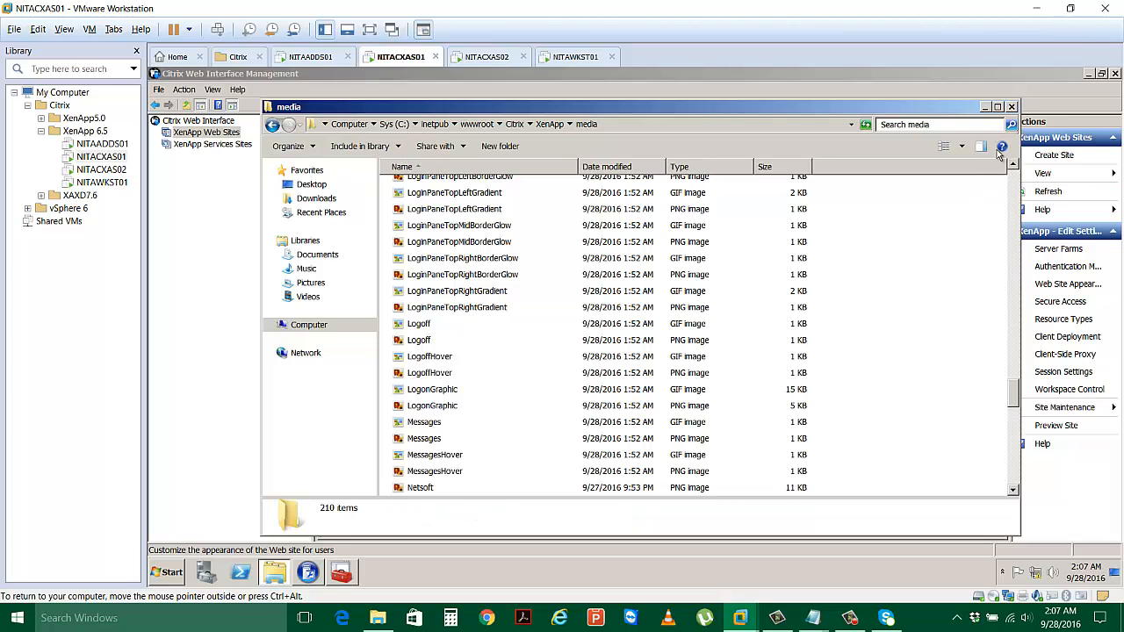
left_click(1010, 107)
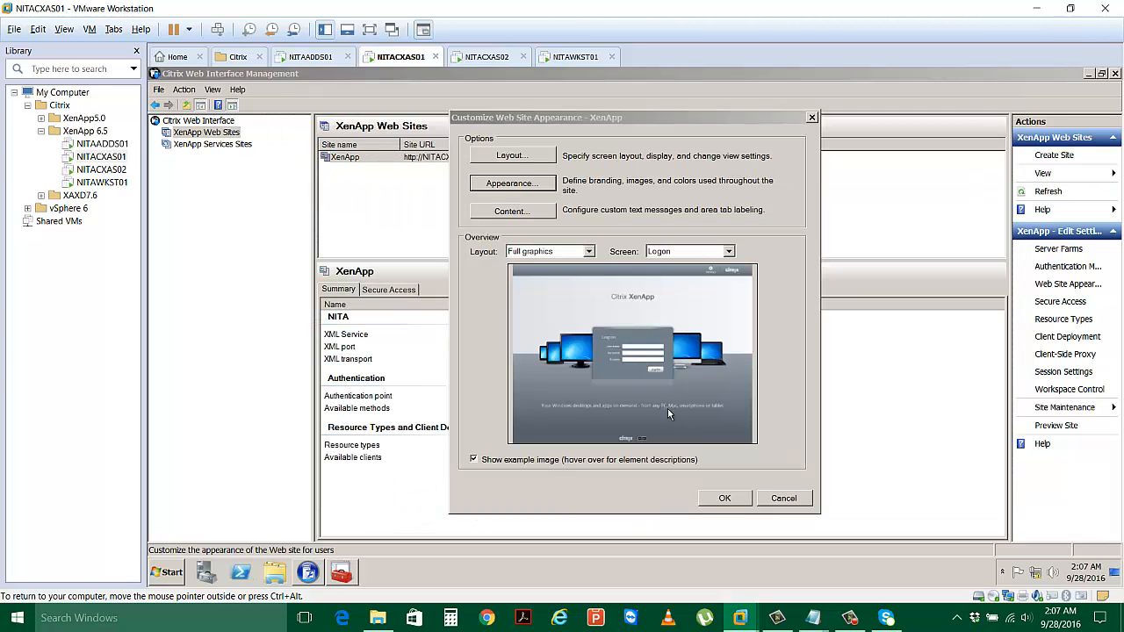
Change the Header Area full-graphics image from CitrixLogoHeader to ./media/Netsoft.png and confirm.
left_click(516, 185)
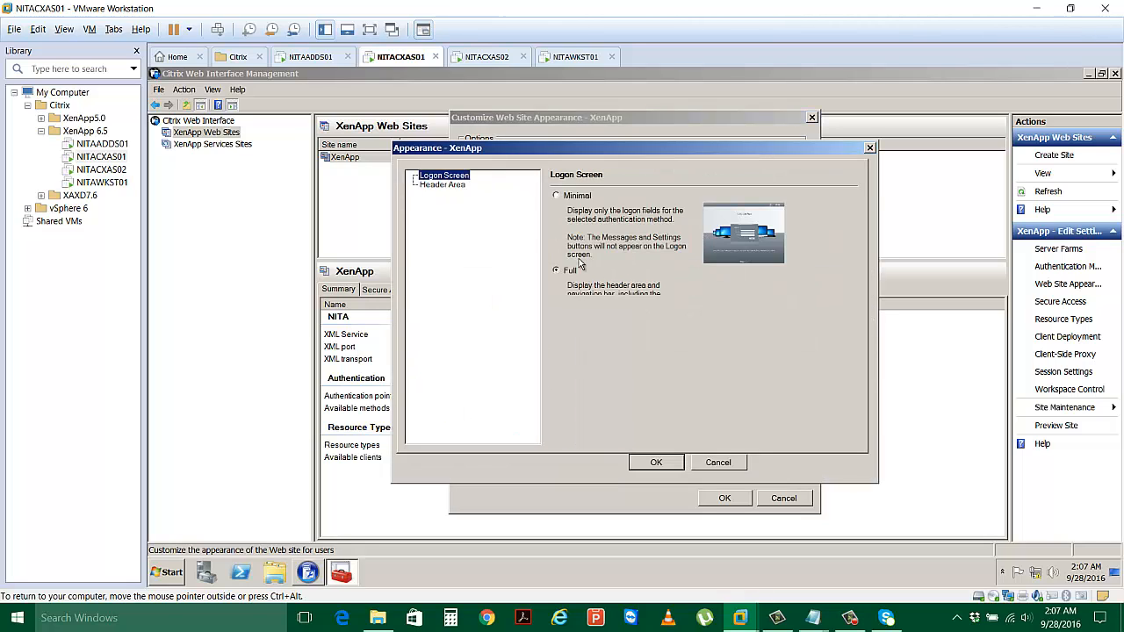
left_click(450, 185)
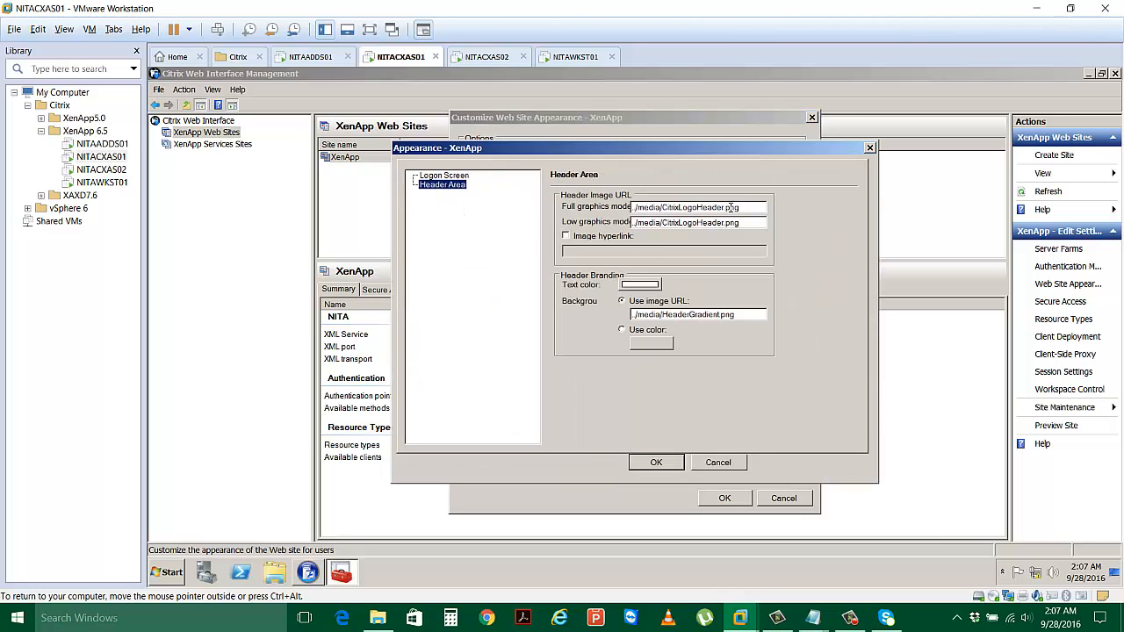
left_click_drag(725, 207, 663, 207)
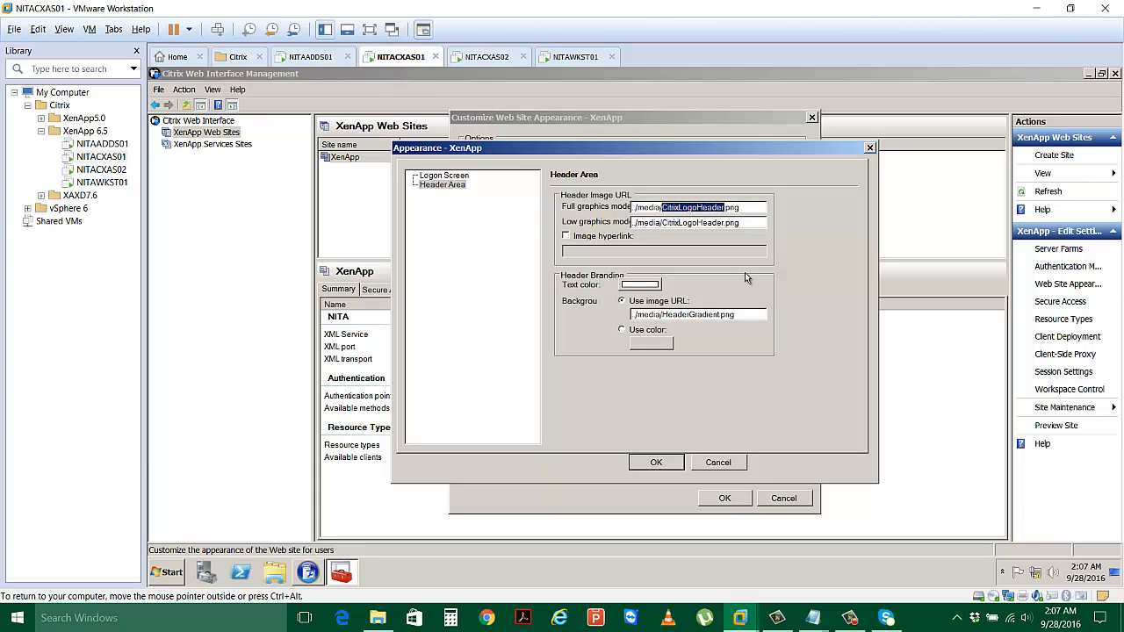
type("Netsoft")
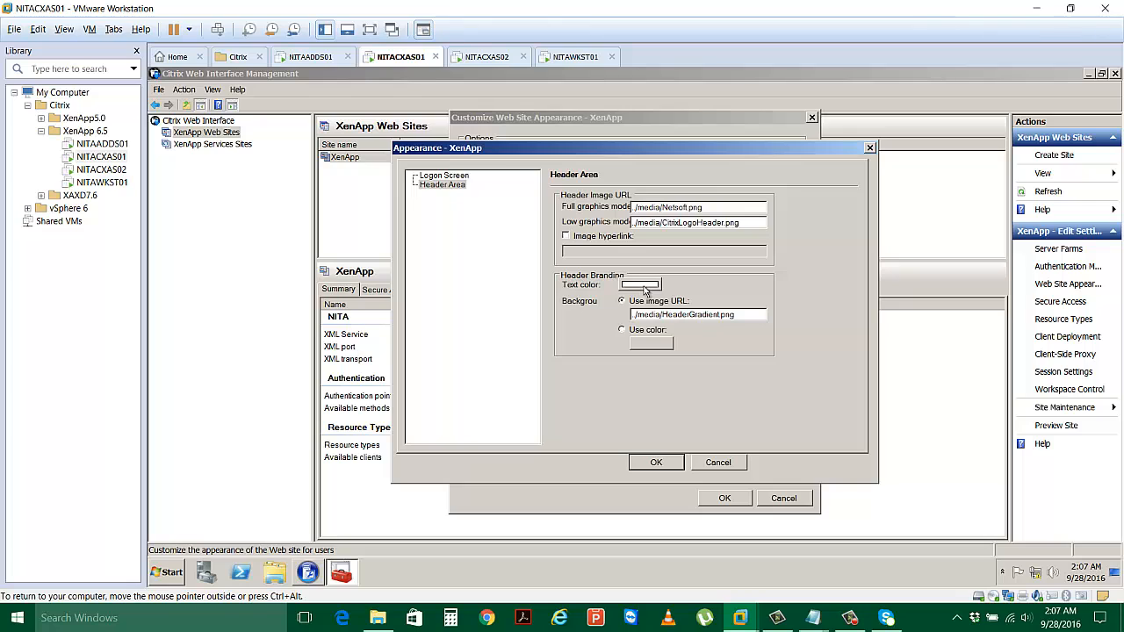
left_click(455, 176)
left_click(455, 185)
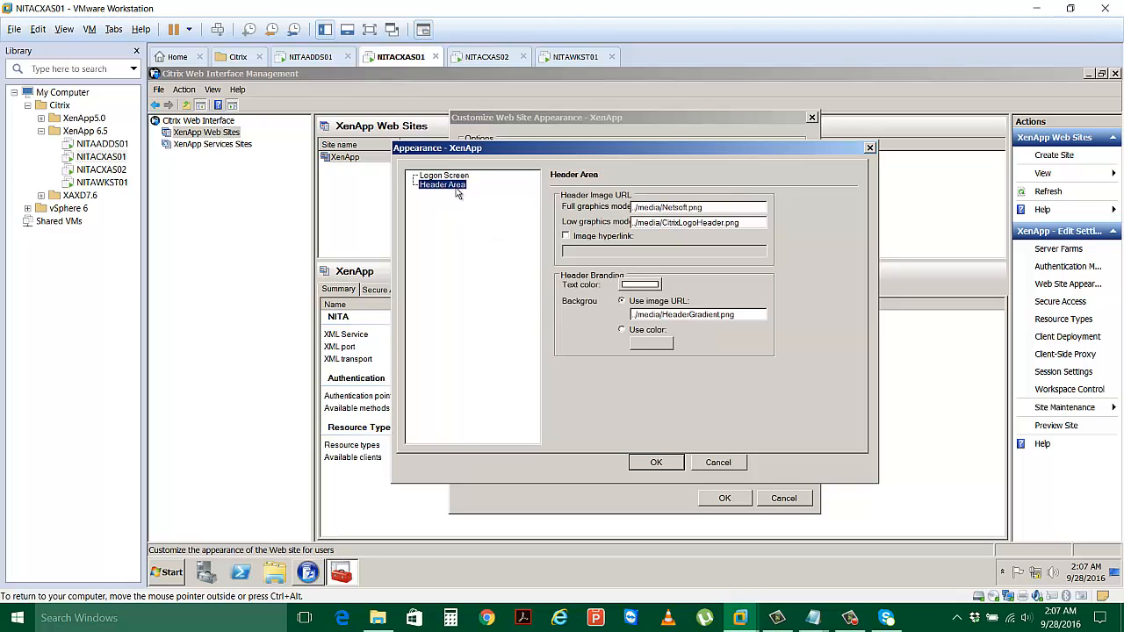
left_click(674, 465)
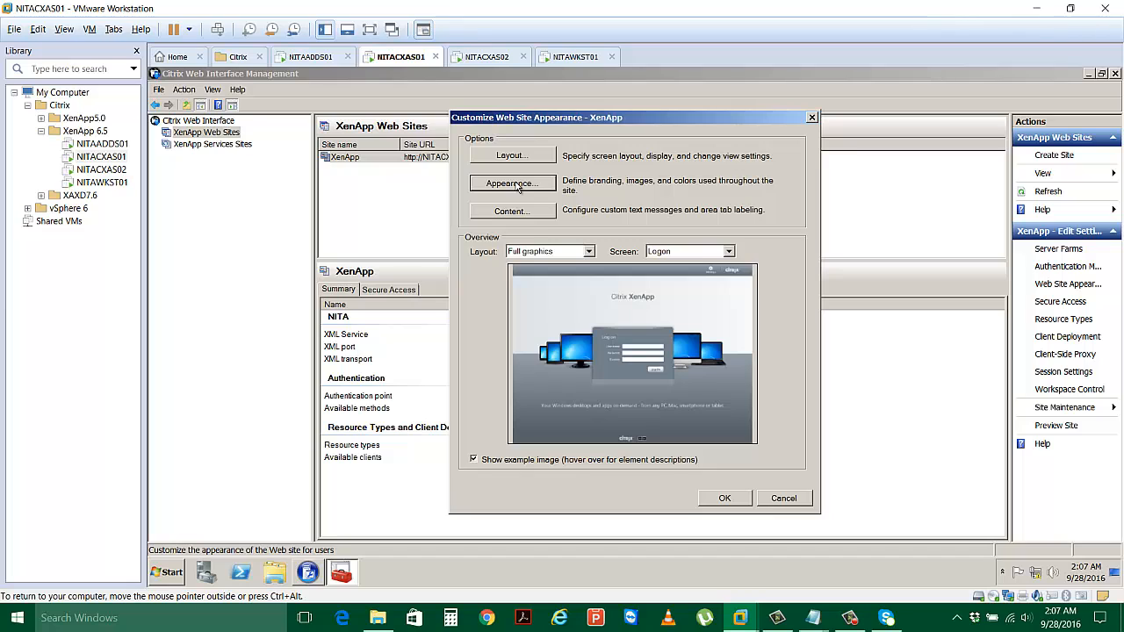
Add a new Content custom text entry using English [en] as the standard language code.
left_click(532, 210)
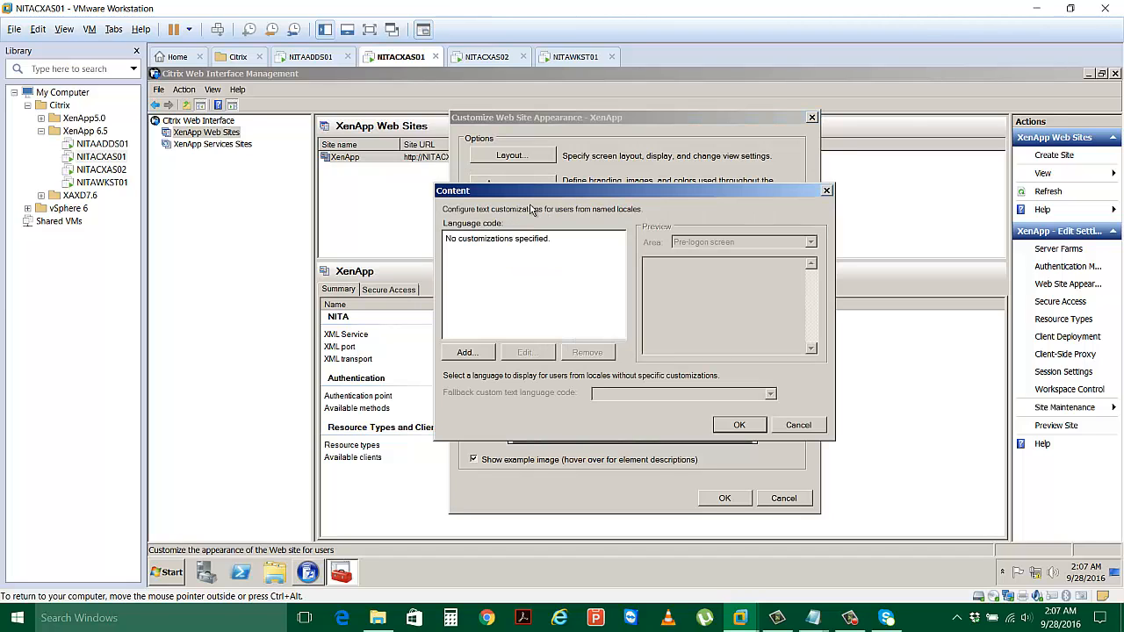
left_click(471, 355)
left_click(690, 262)
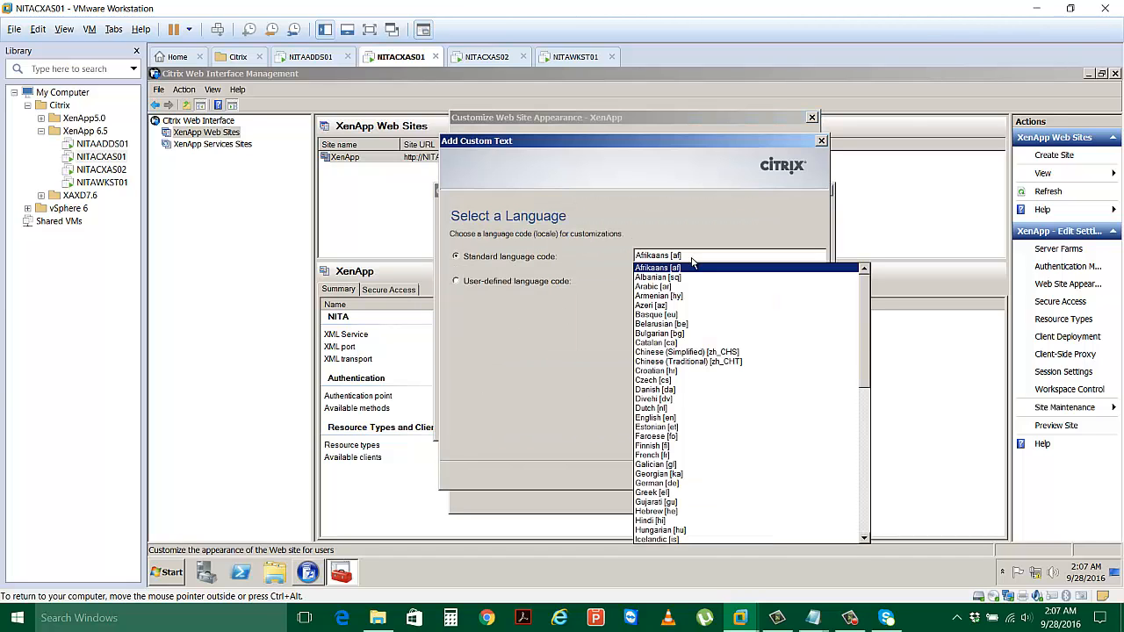
scroll(676, 376, "down", 1)
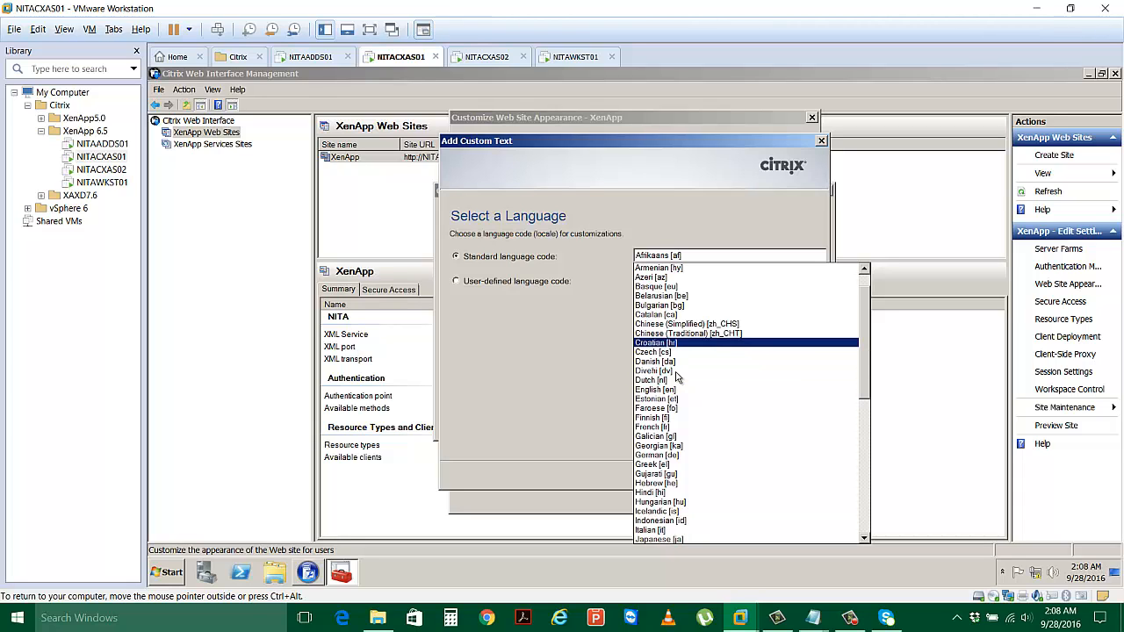
left_click(667, 389)
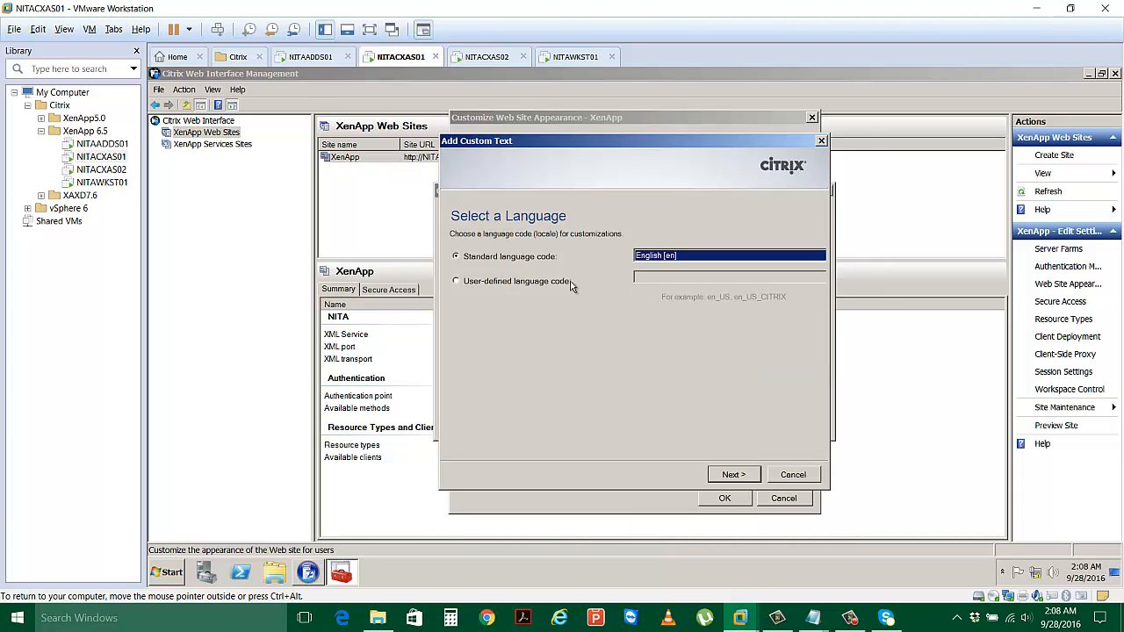
left_click(736, 476)
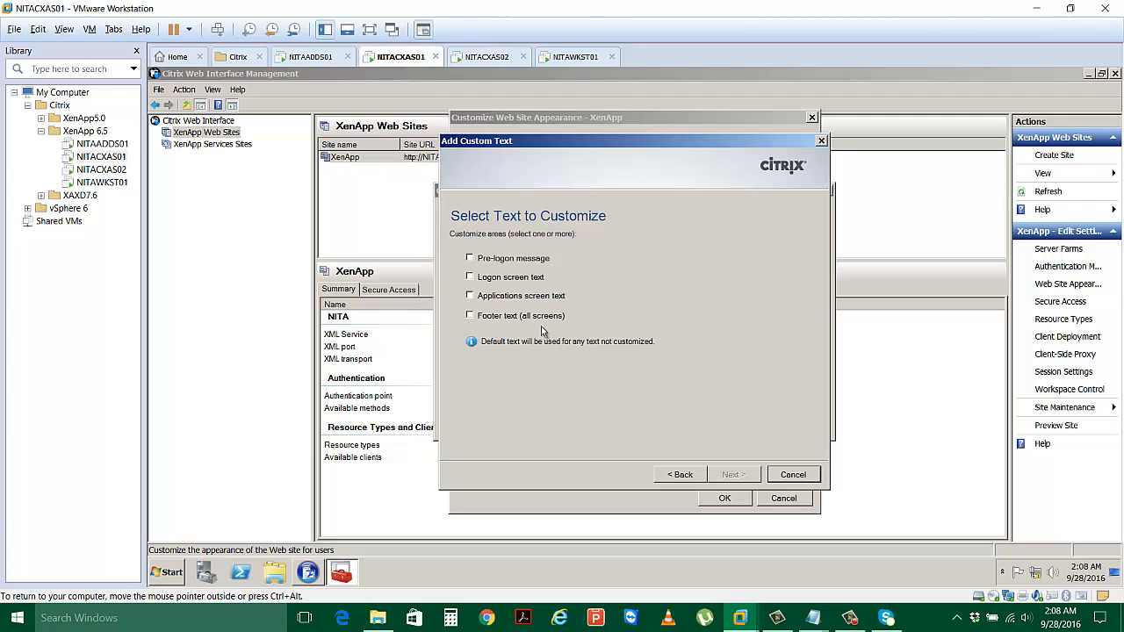
Select Logon screen text and Footer text for customization and move to the logon text page.
left_click(471, 278)
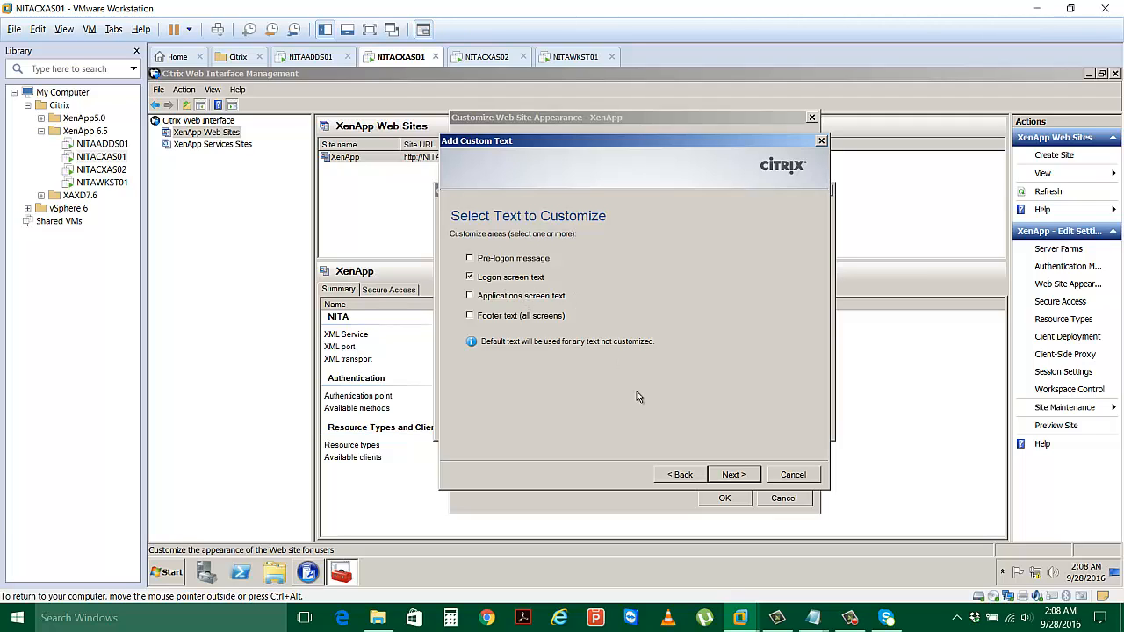
left_click(507, 317)
left_click(732, 480)
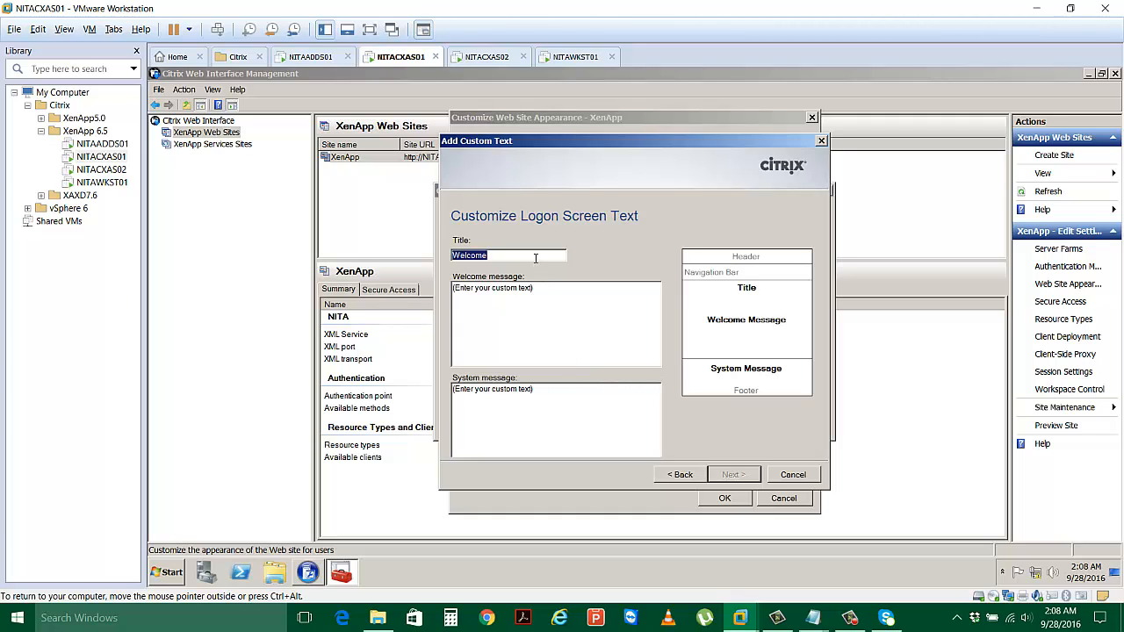
Keep the Welcome title and enter WELCOME TO NETSOFT as the welcome message.
left_click(535, 257)
left_click_drag(546, 288, 456, 294)
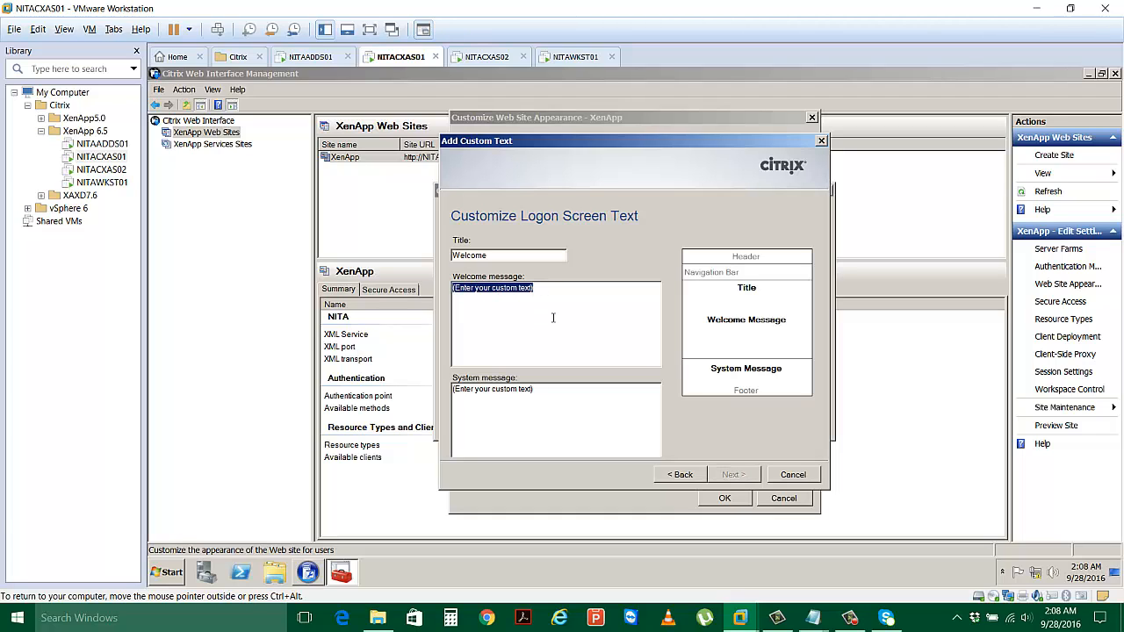
type("welco")
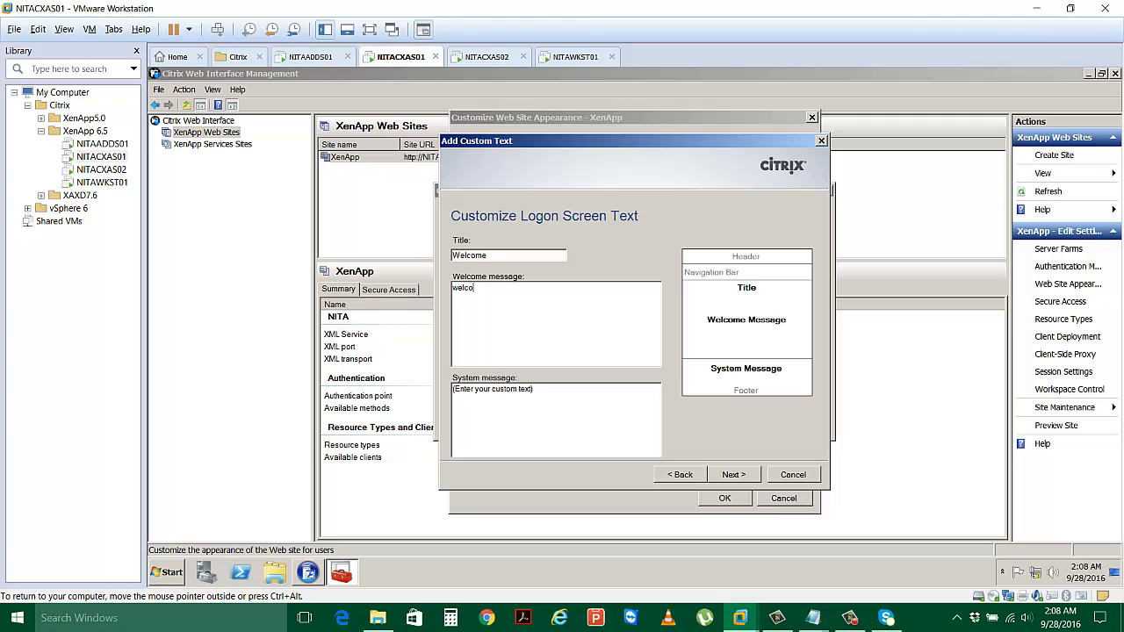
type("me to netsoft")
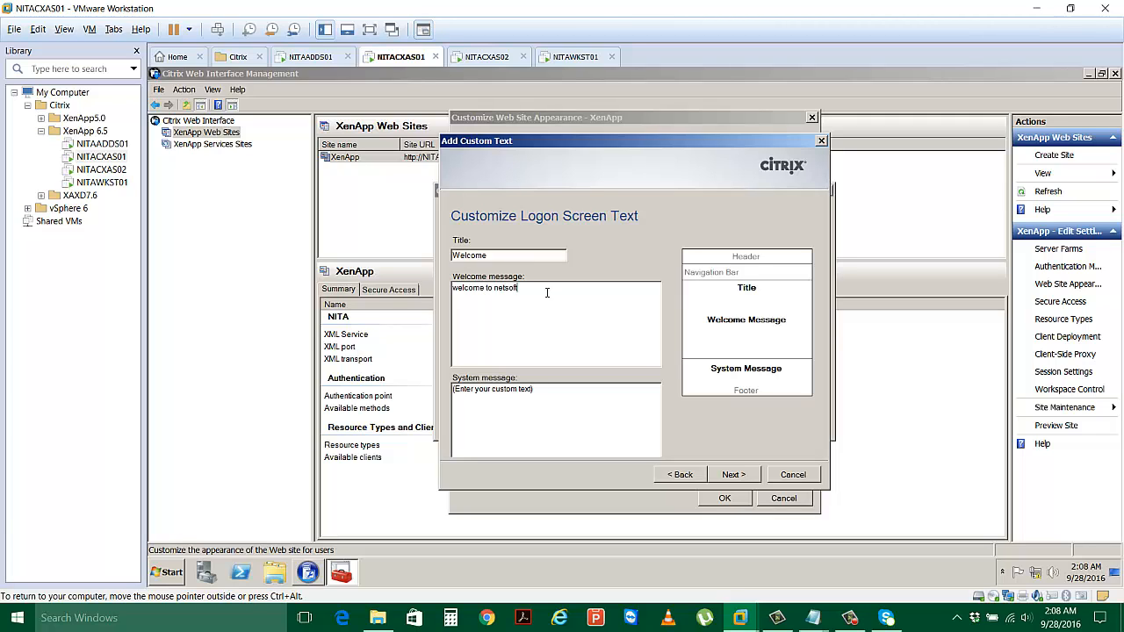
left_click_drag(546, 293, 425, 287)
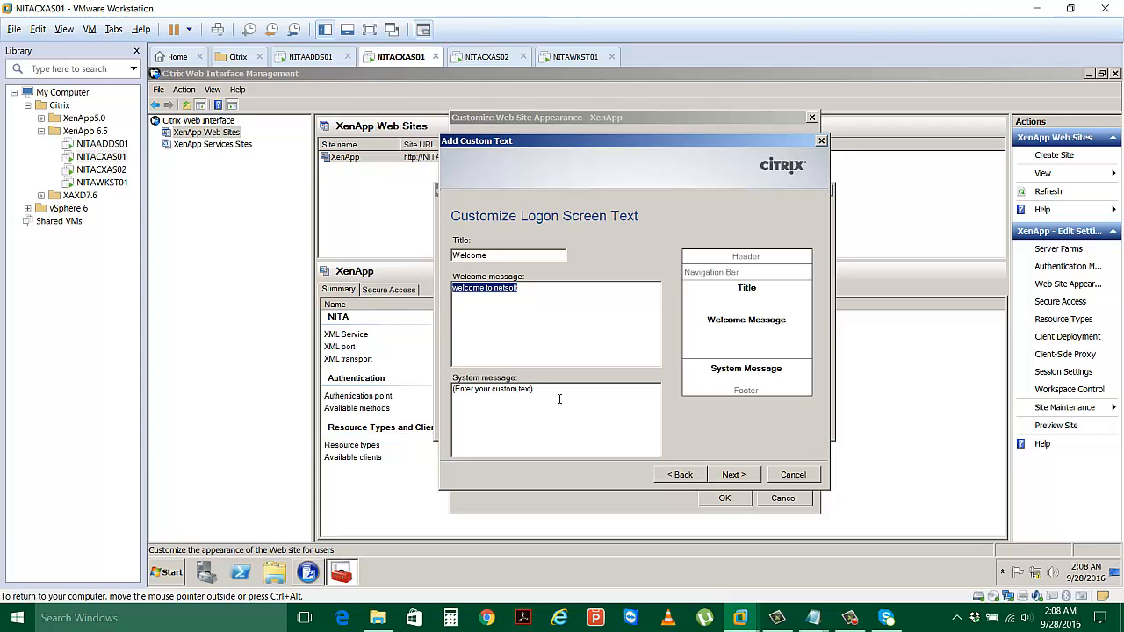
type("W")
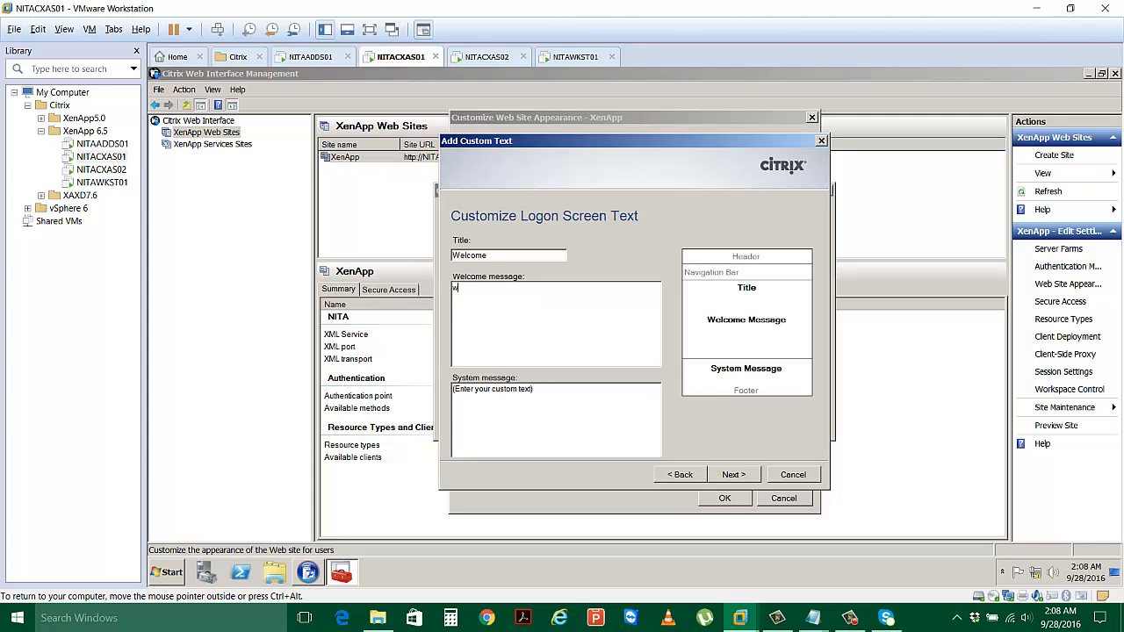
type("WE")
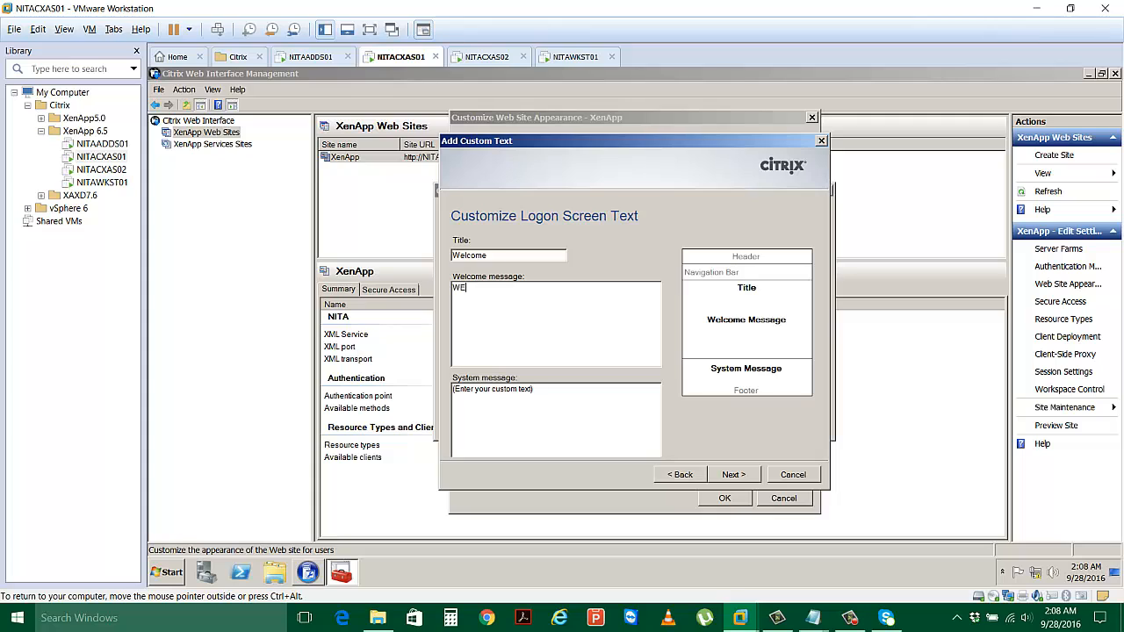
type("LCOME TO NET")
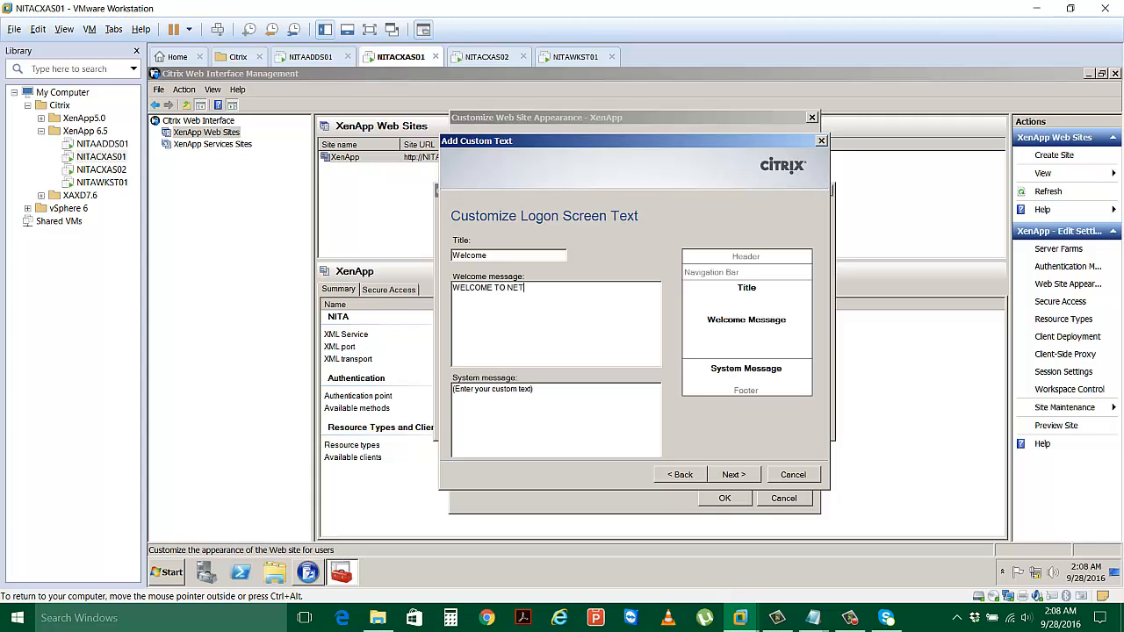
type("SOFT")
Enter ENJOY YOUR DAY as the system message, fixing its capitalization, and continue.
left_click_drag(533, 392, 452, 392)
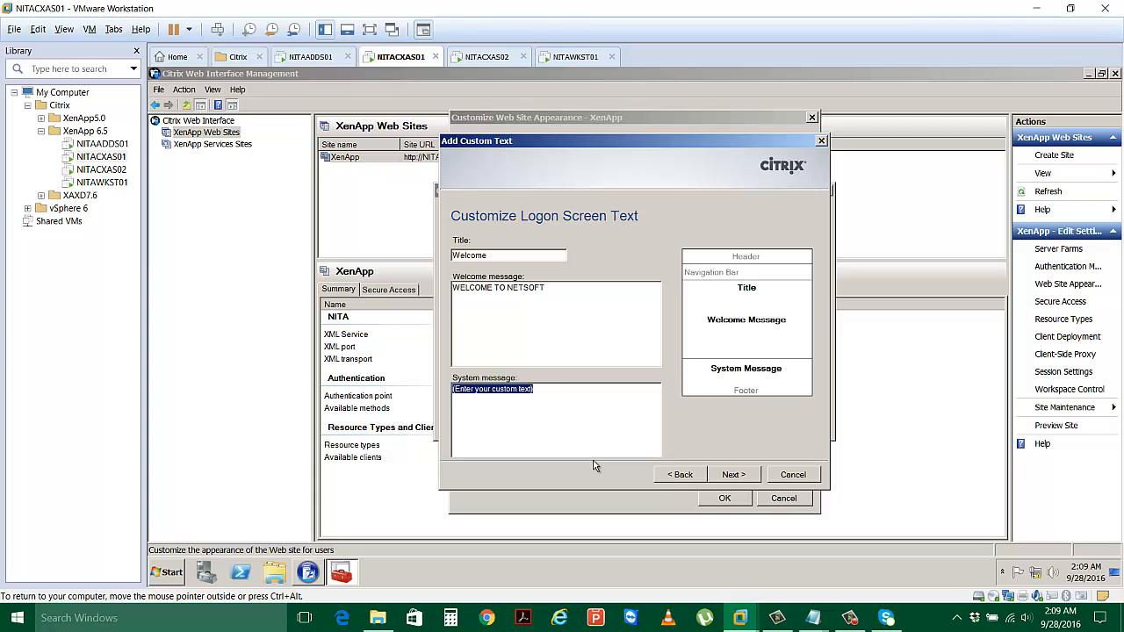
type("eN")
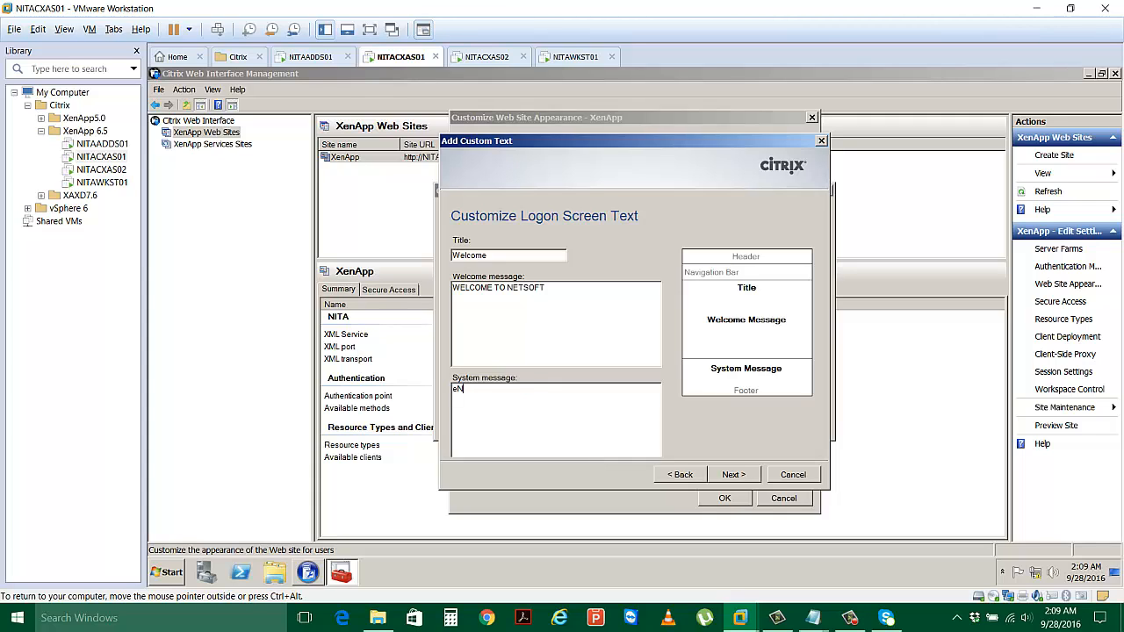
type("JOY YOUR DAY A")
key("BackSpace")
key("BackSpace")
key("Home")
key("Delete")
type("E")
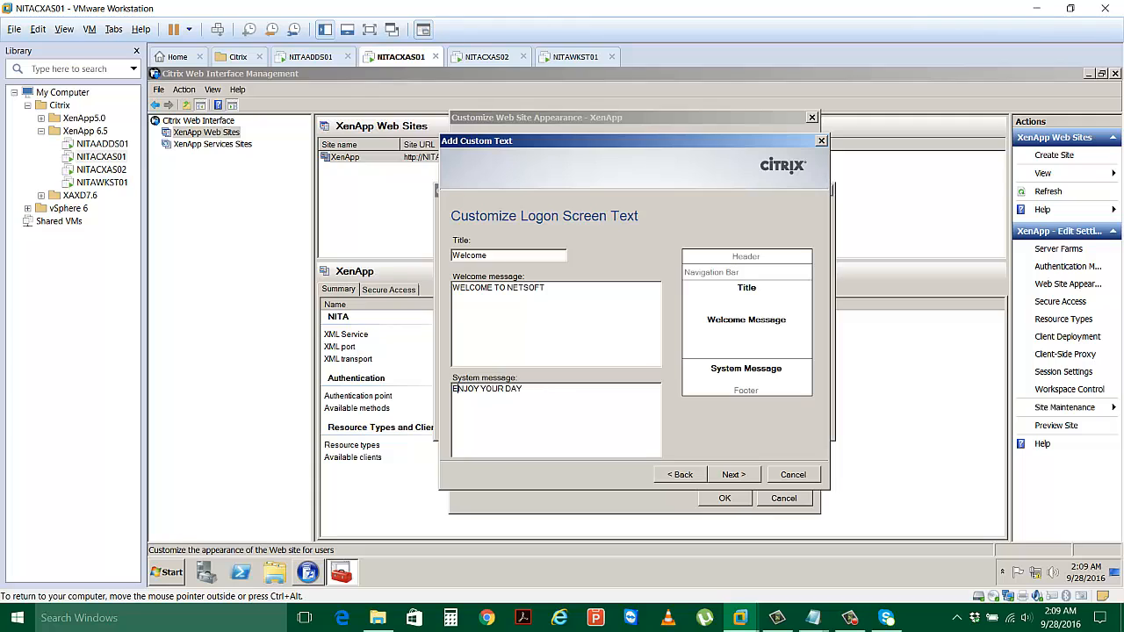
left_click(731, 475)
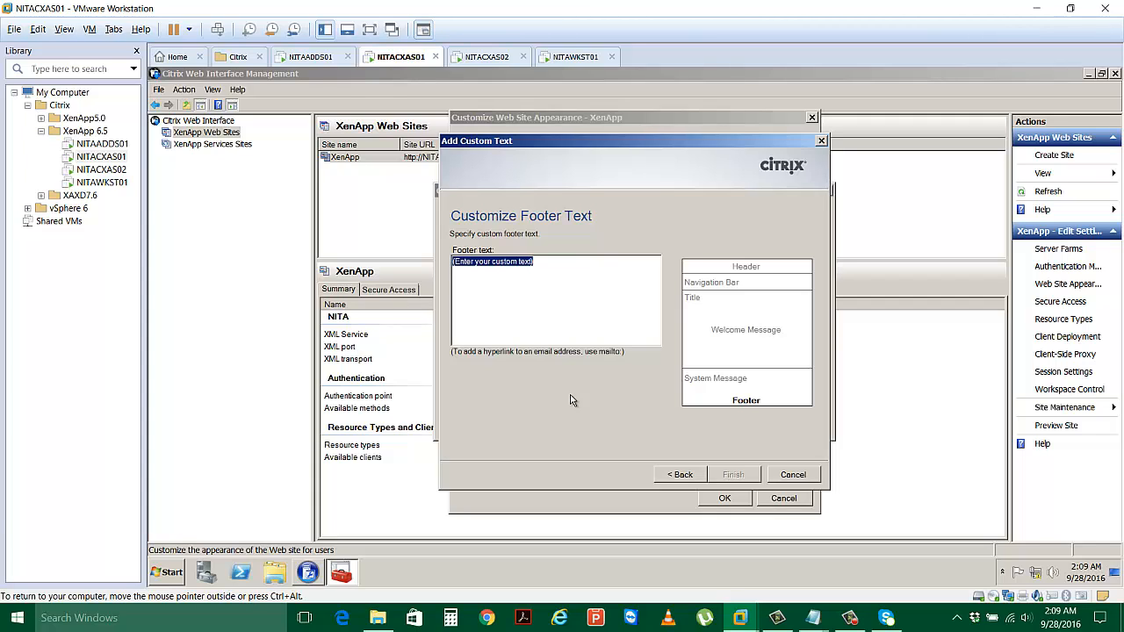
Enter footer text HAVE A GOOD DAY, finish the wizard and OK both appearance dialogs.
type("HAVE A GOOD")
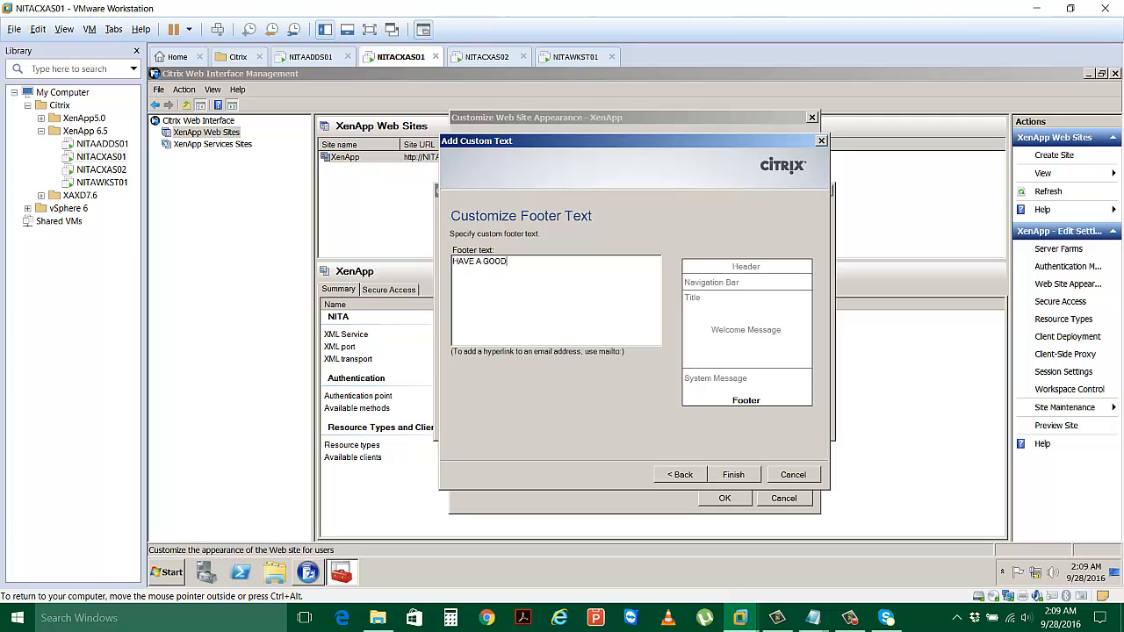
type(" DAY")
left_click(733, 474)
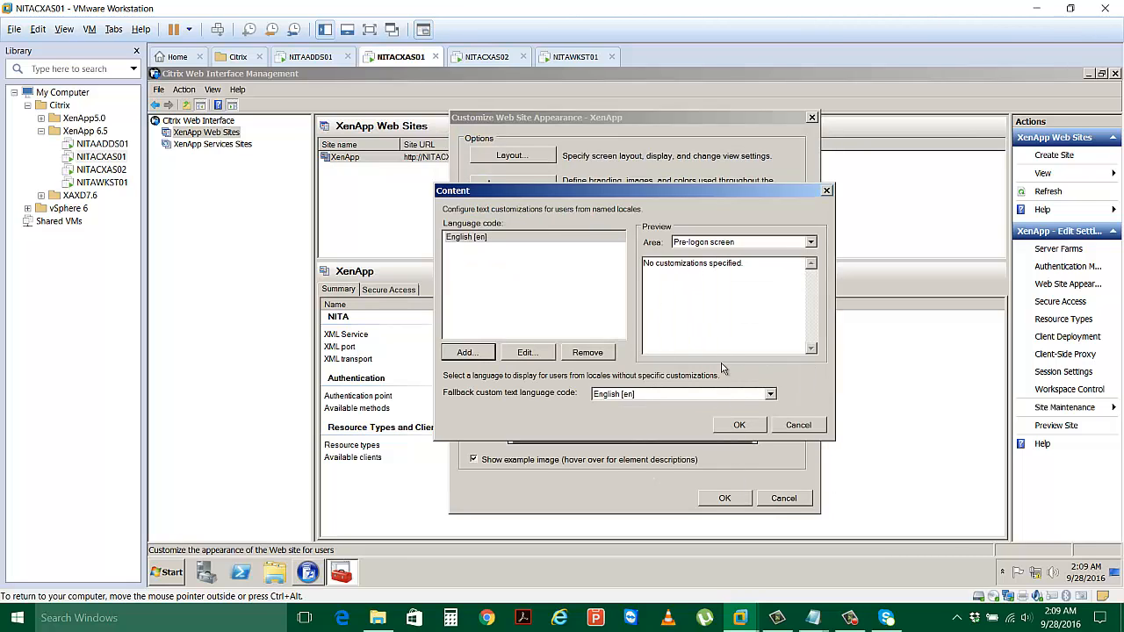
left_click(738, 426)
left_click(722, 498)
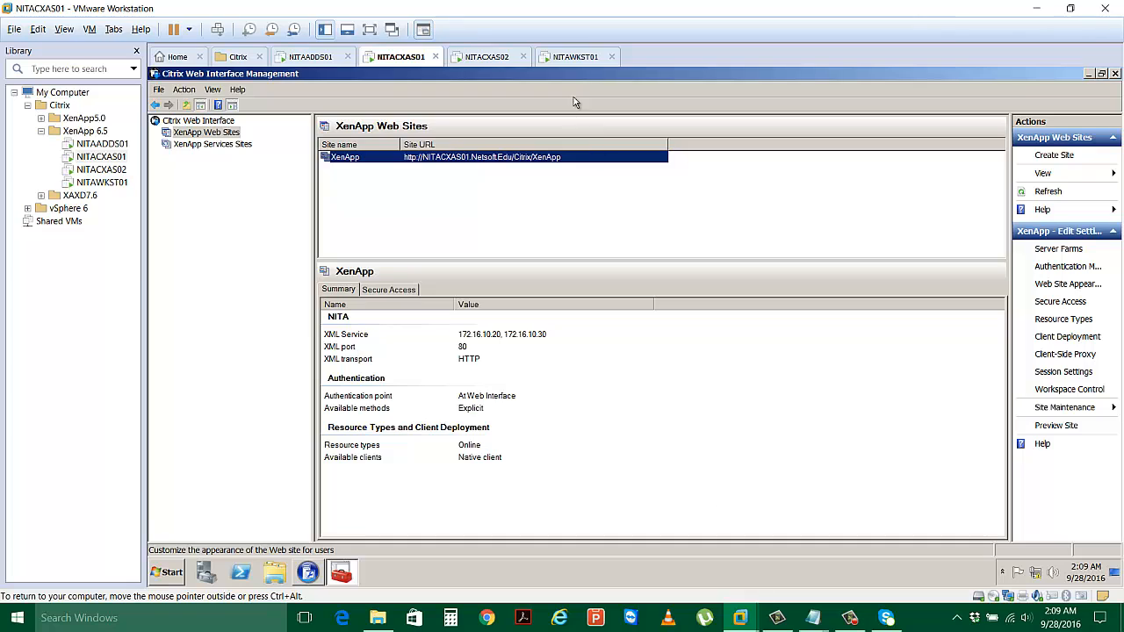
Reload NITAWKST01's XenApp page, log off and review the new Netsoft logon page.
left_click(571, 56)
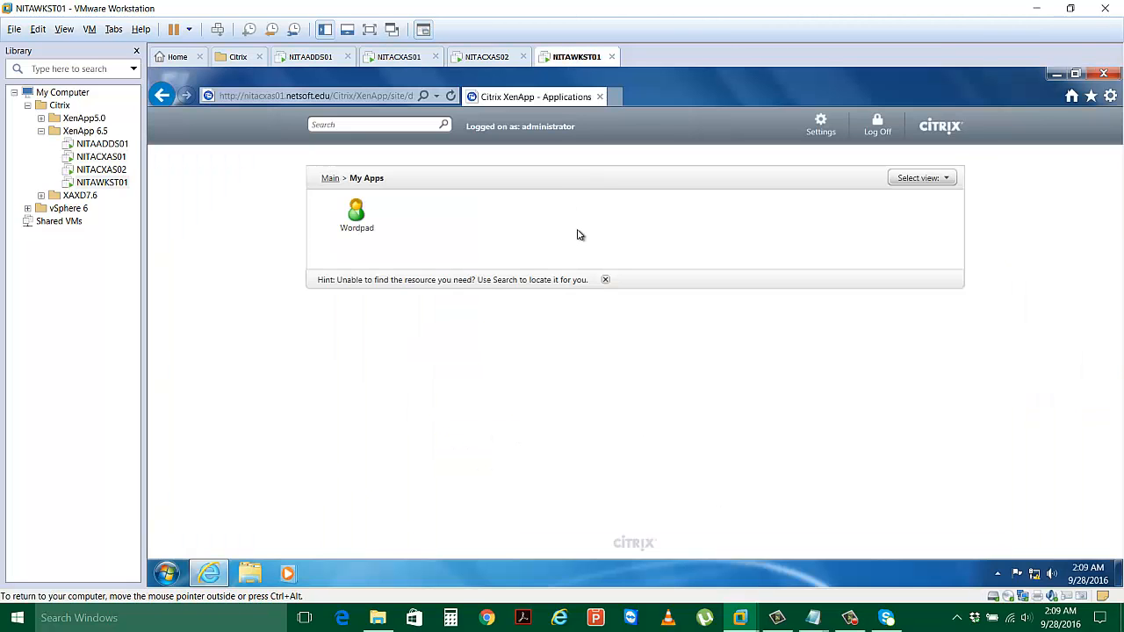
key("F5")
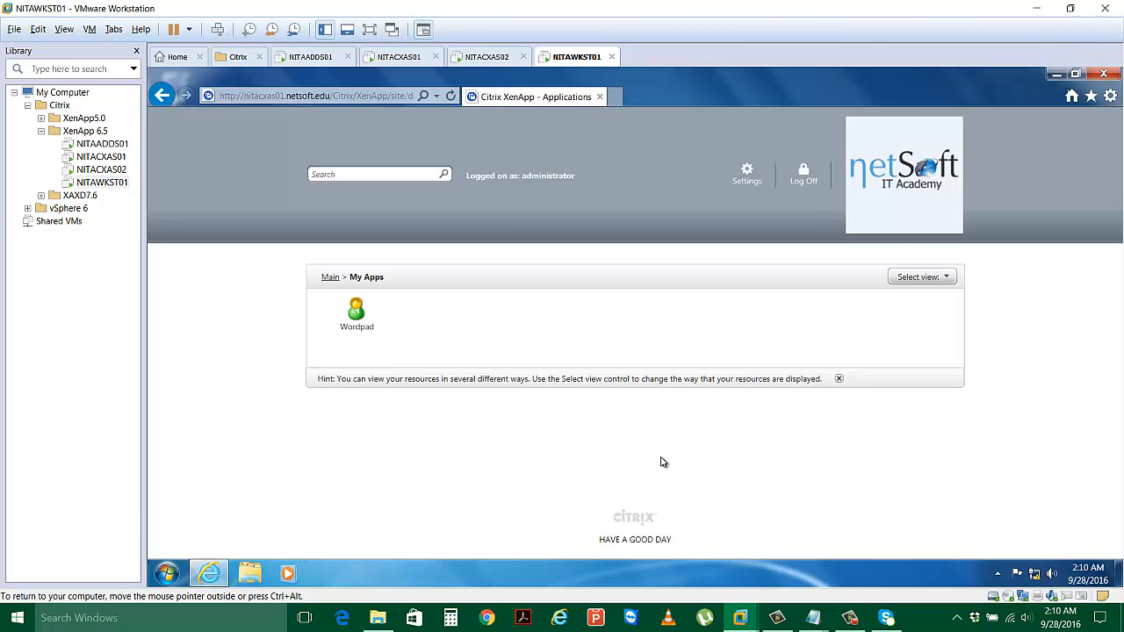
left_click(801, 172)
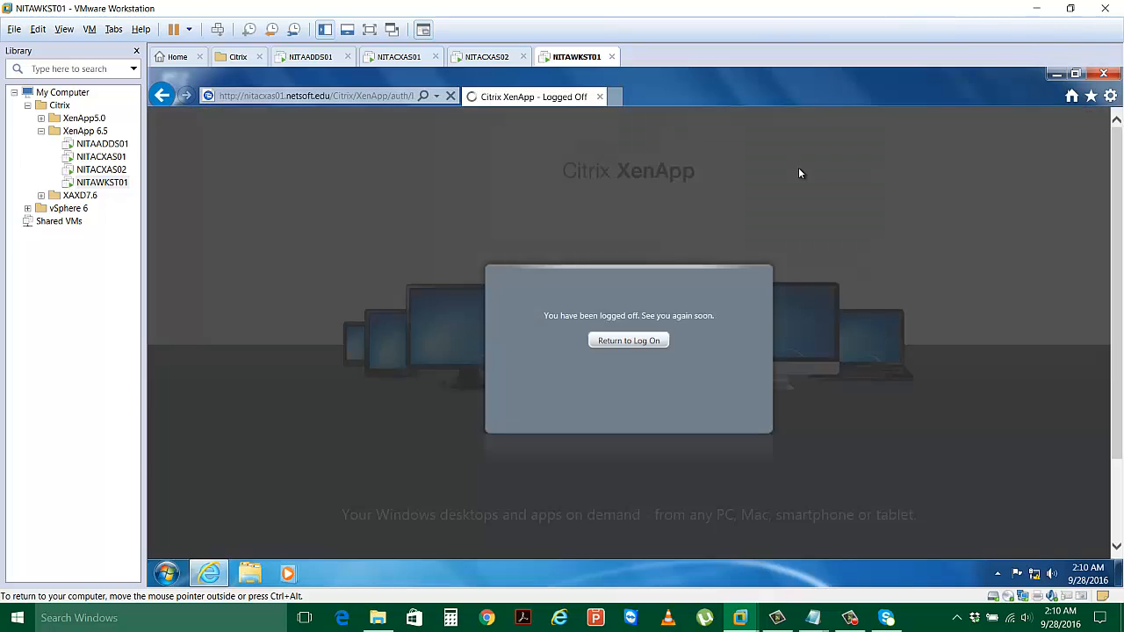
left_click(662, 345)
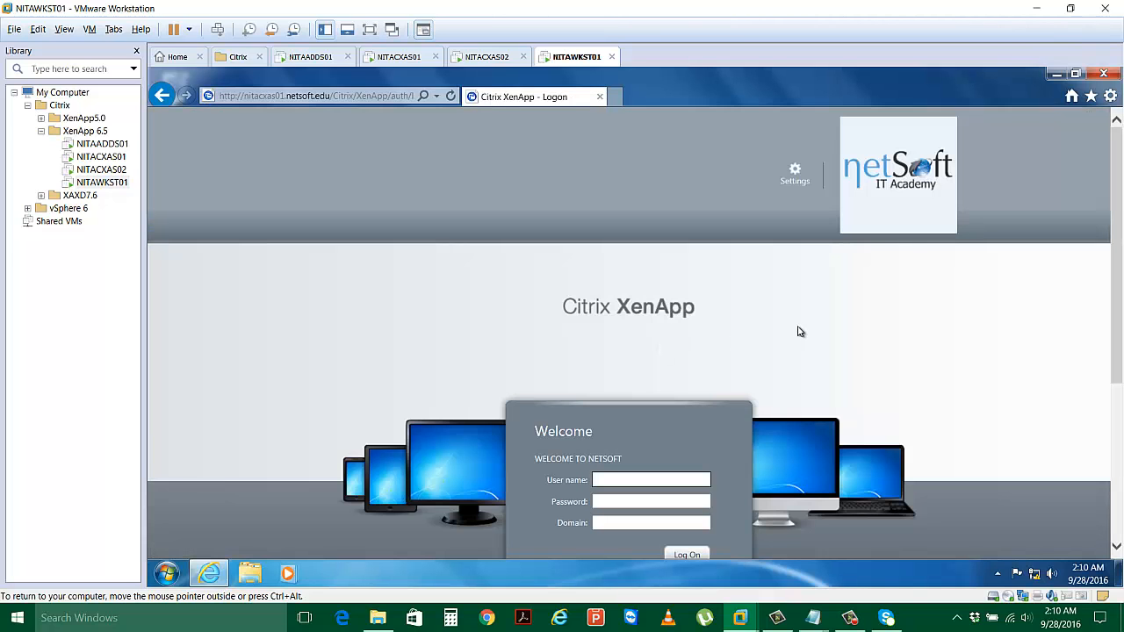
scroll(798, 329, "down", 3)
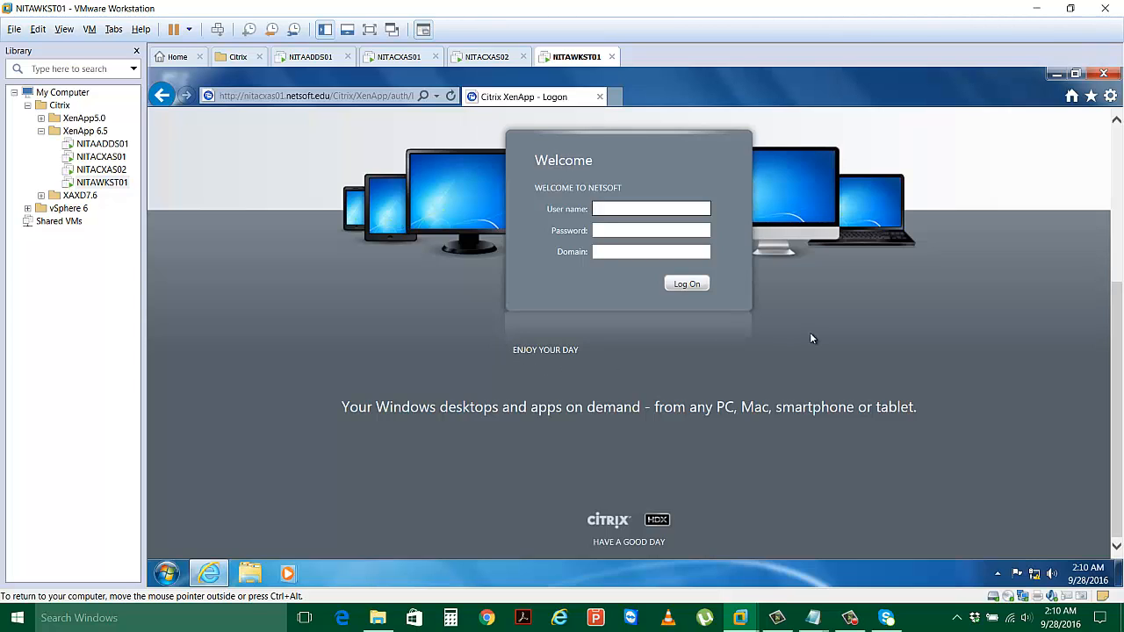
scroll(809, 332, "up", 5)
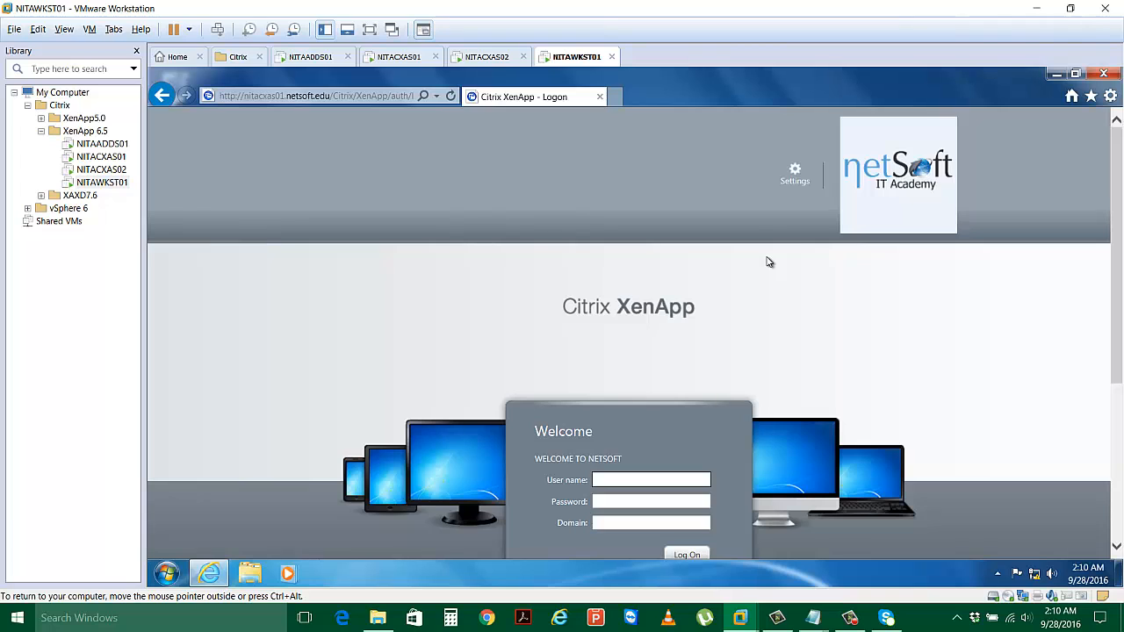
Dismiss the NITACXAS02 license error and go back to NITACXAS01's console.
left_click(495, 59)
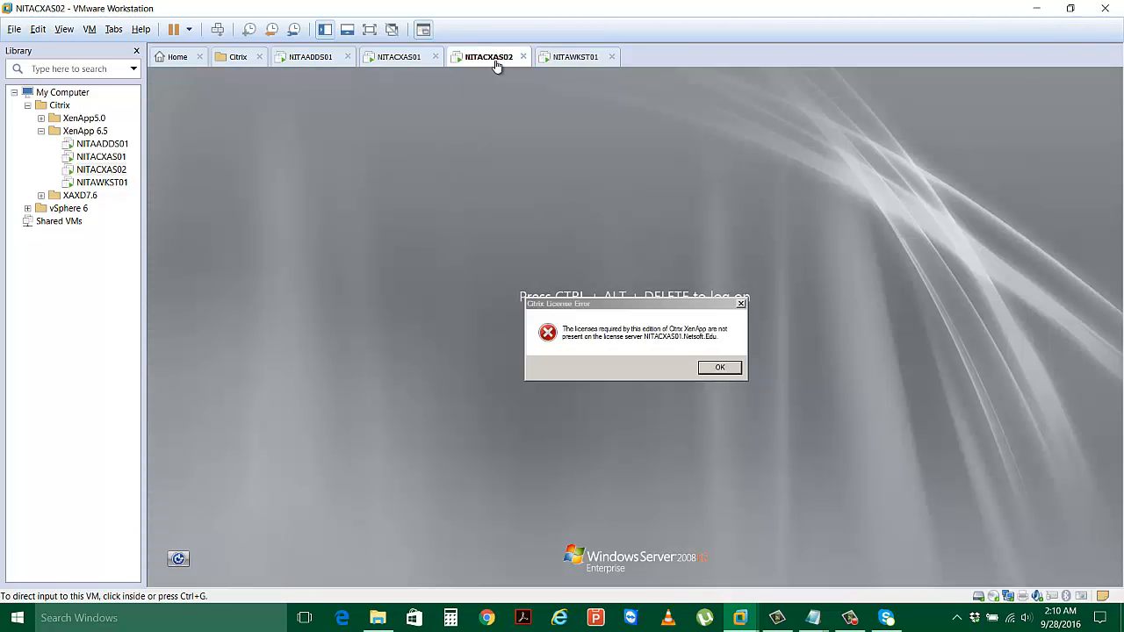
left_click(738, 369)
left_click(408, 60)
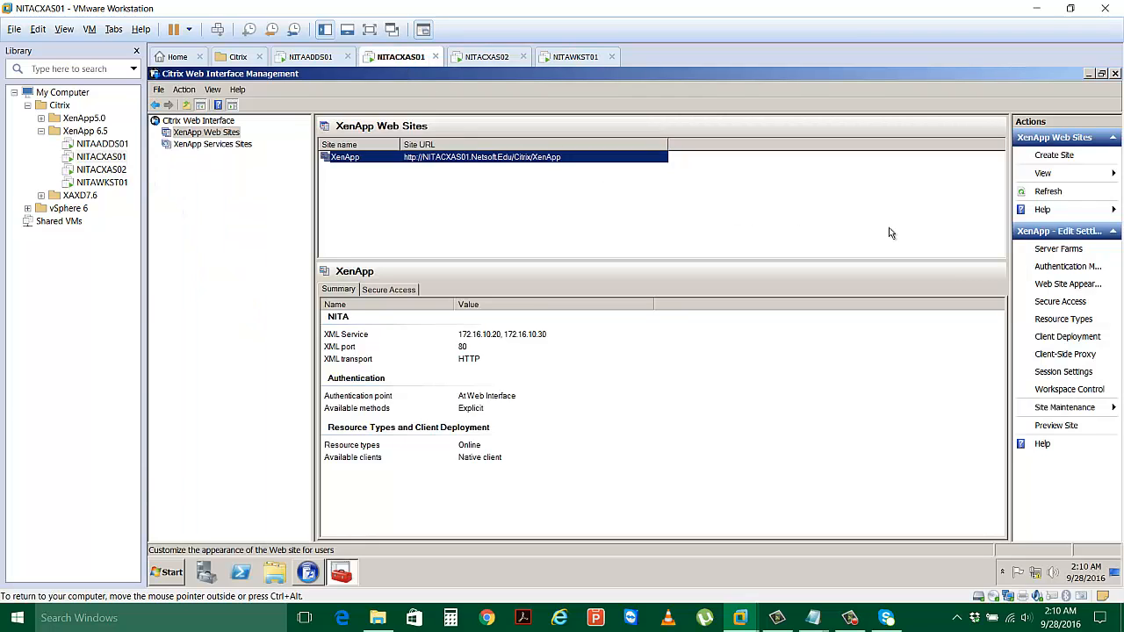
In the explicit authentication properties' Domain Restriction, choose Restrict to the following domains.
left_click(1058, 269)
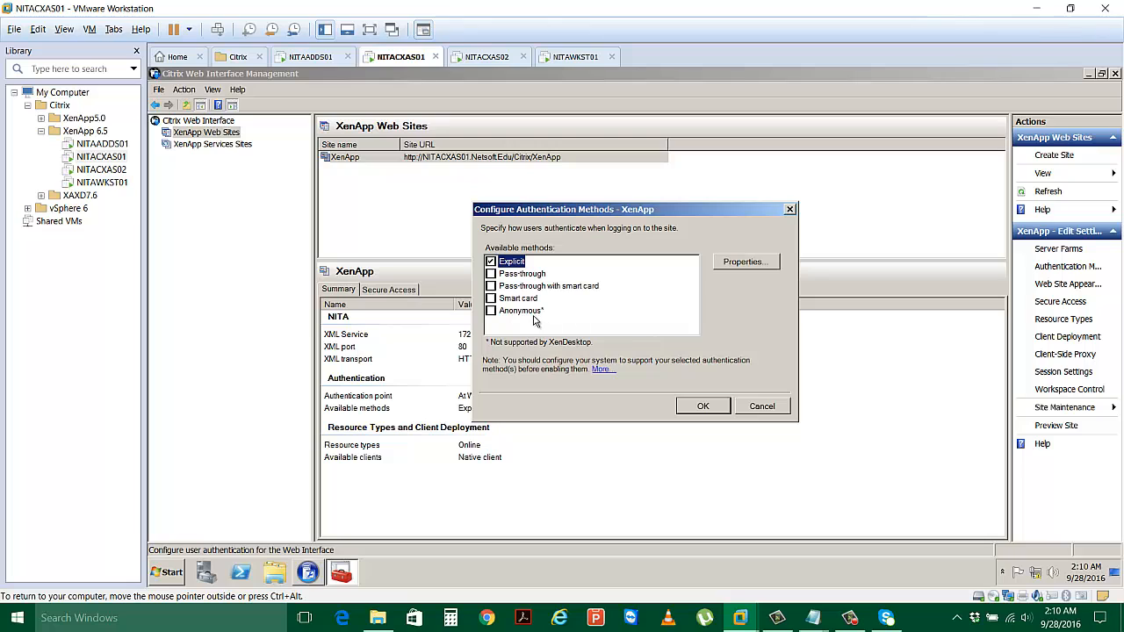
left_click(736, 263)
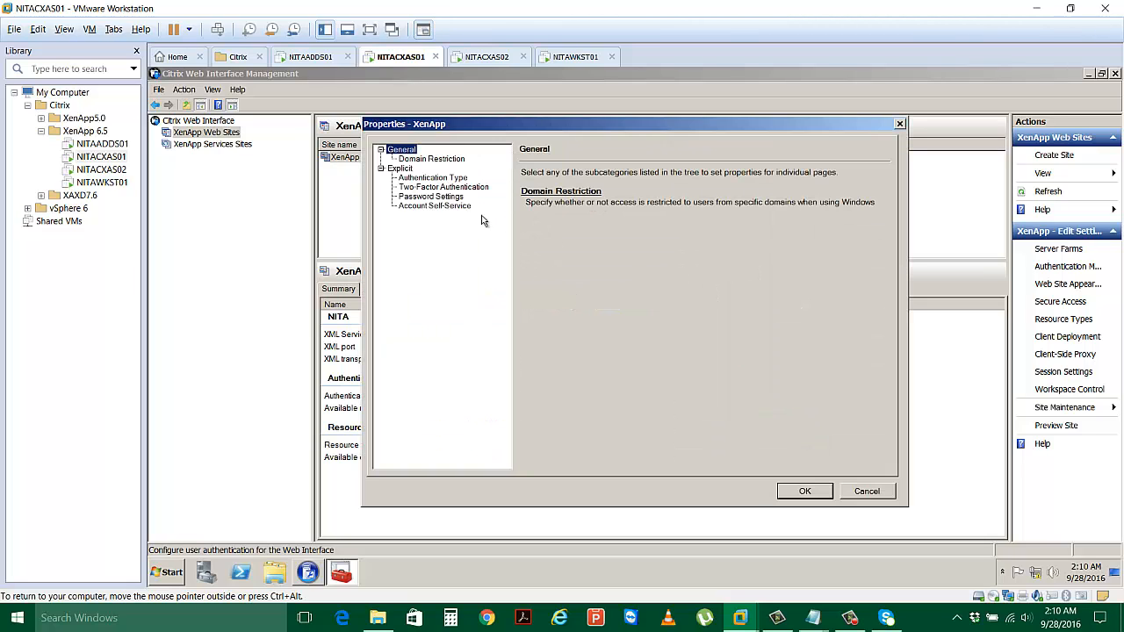
left_click(427, 177)
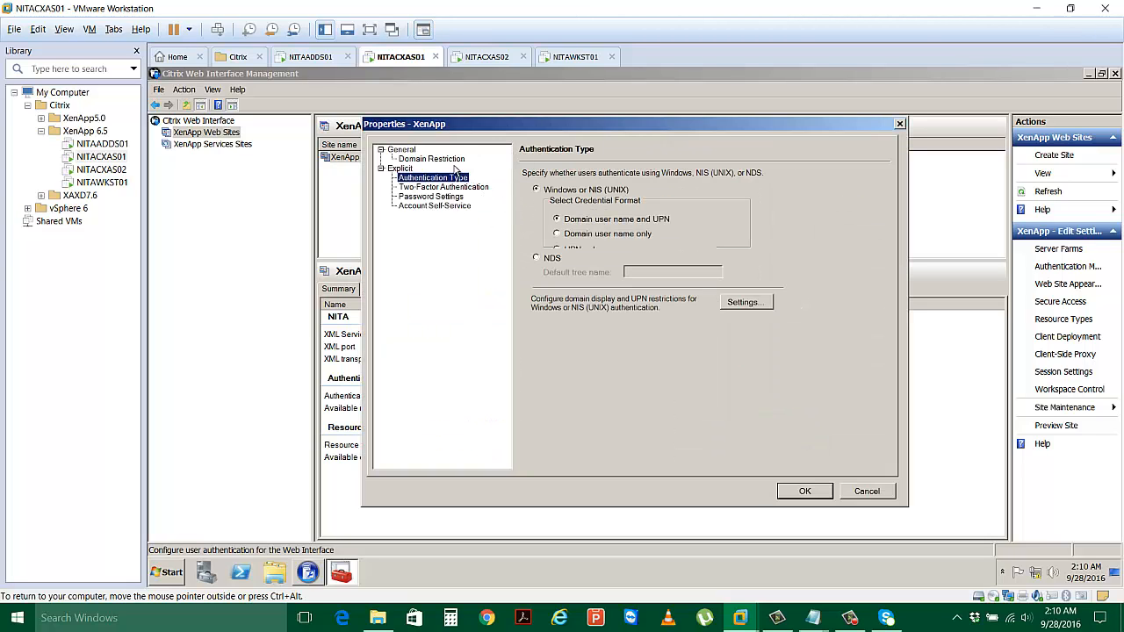
left_click(449, 160)
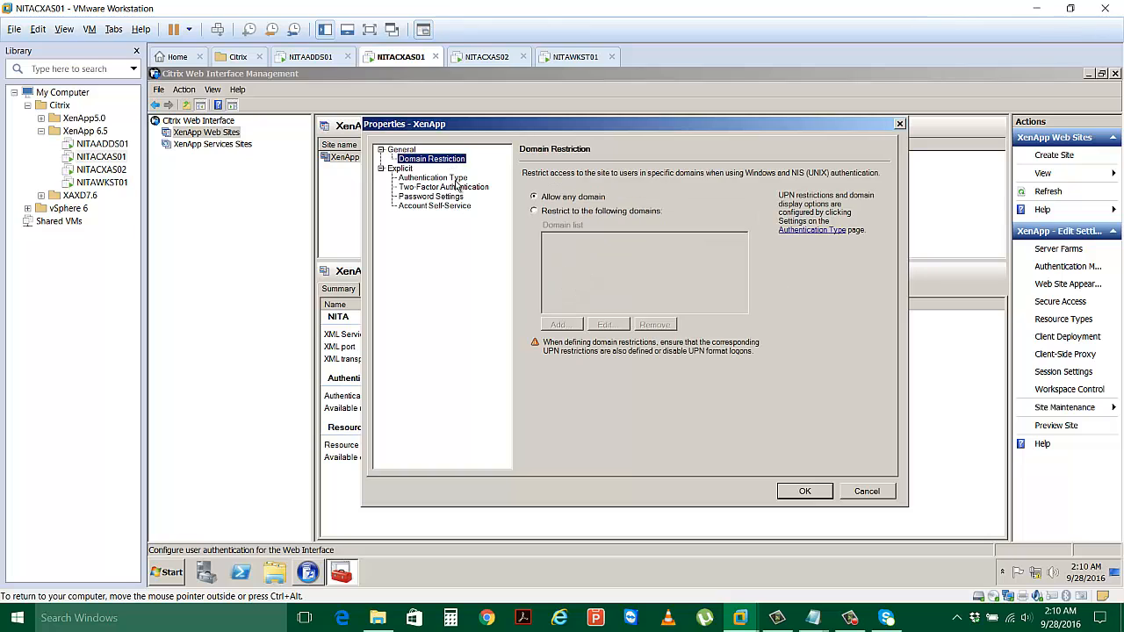
left_click(550, 213)
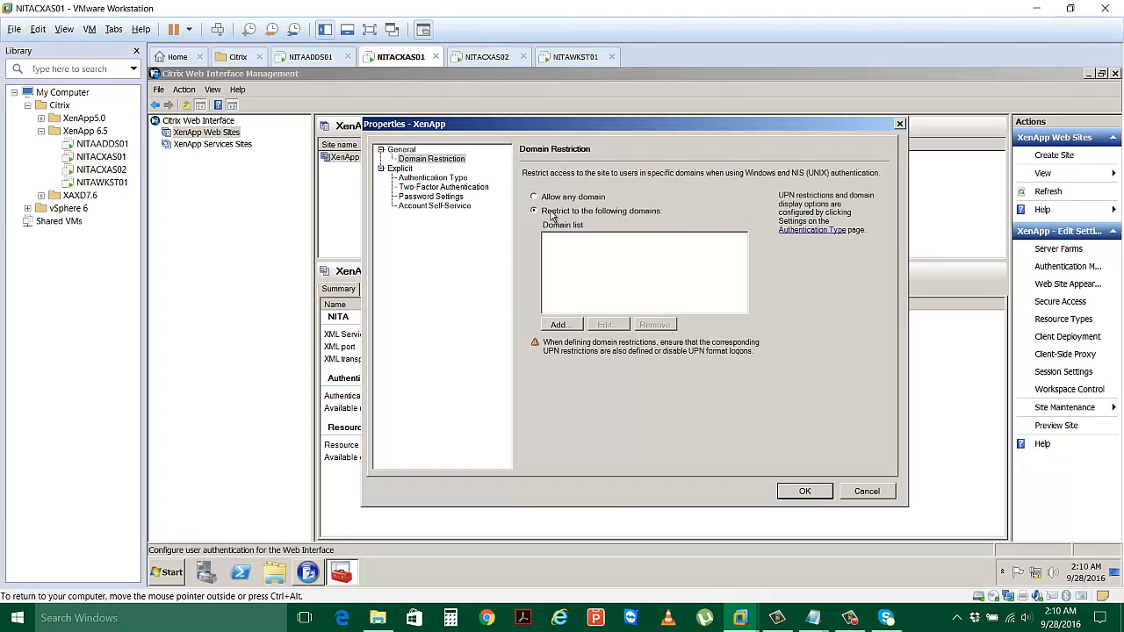
Add Netsoft.Edu and Nita.local as permitted domains and apply the restriction.
left_click(561, 325)
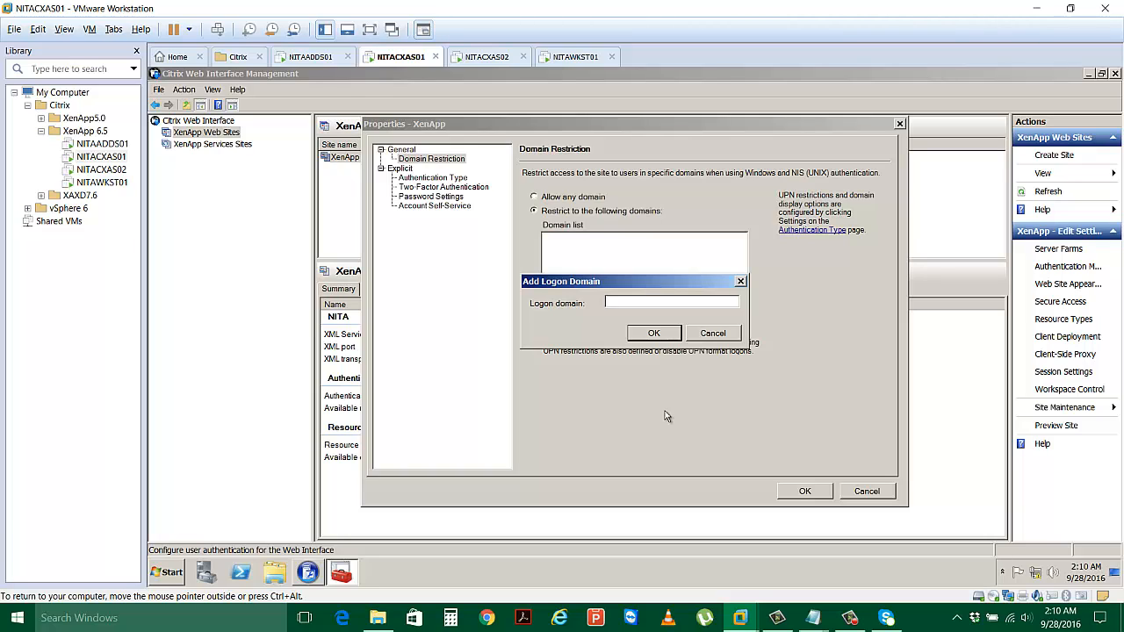
type("nETSFOT")
key("BackSpace")
key("BackSpace")
key("BackSpace")
key("BackSpace")
key("BackSpace")
key("BackSpace")
key("BackSpace")
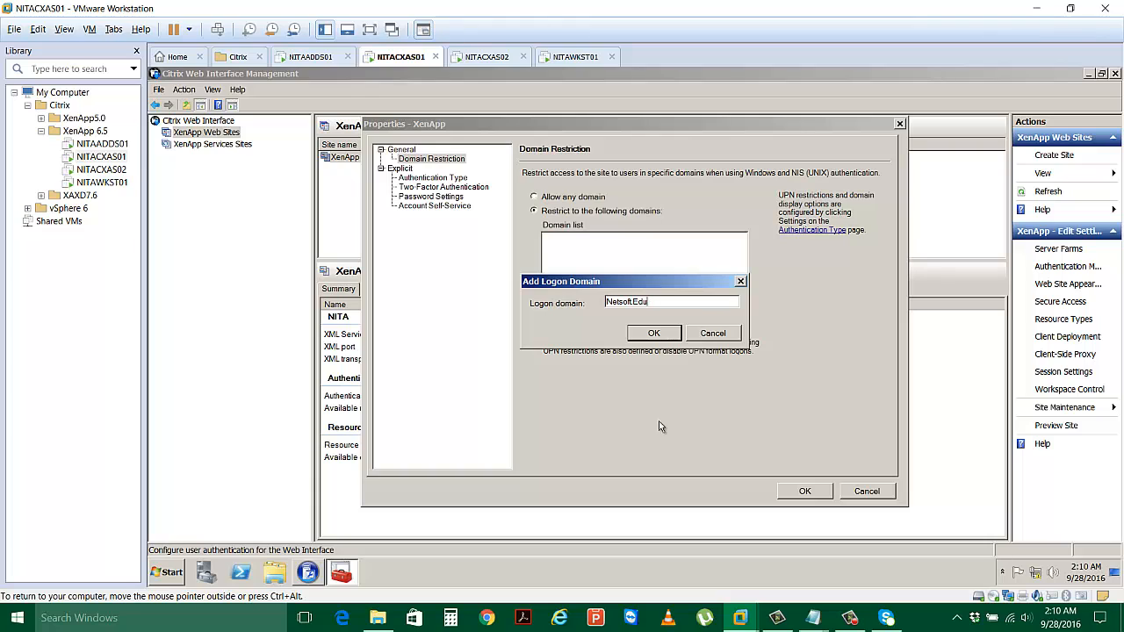
left_click(653, 334)
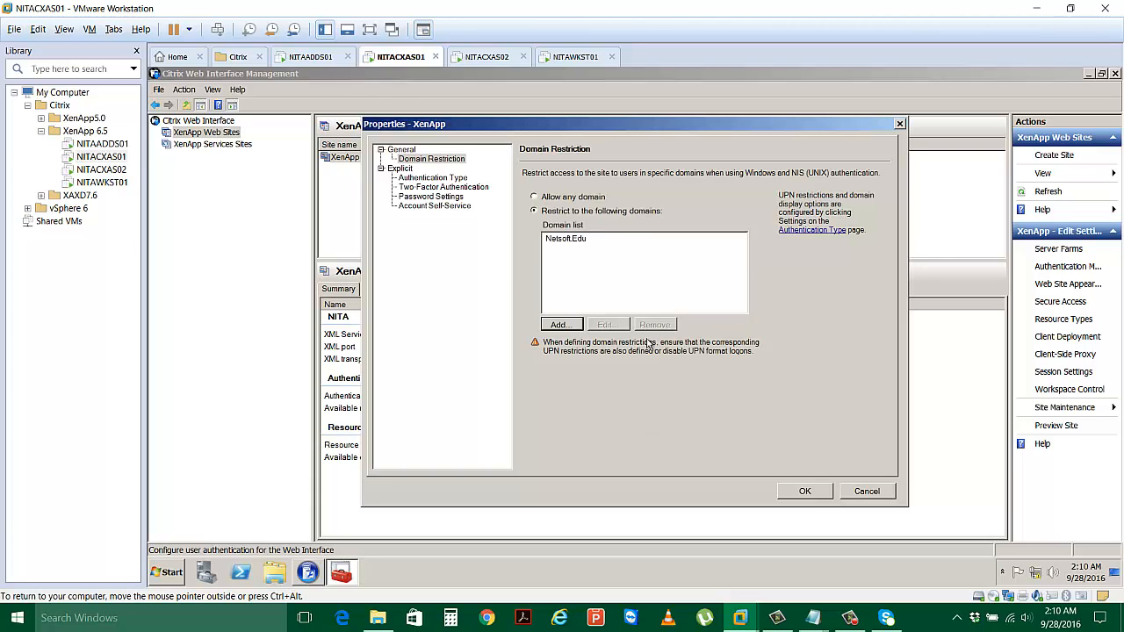
left_click(563, 336)
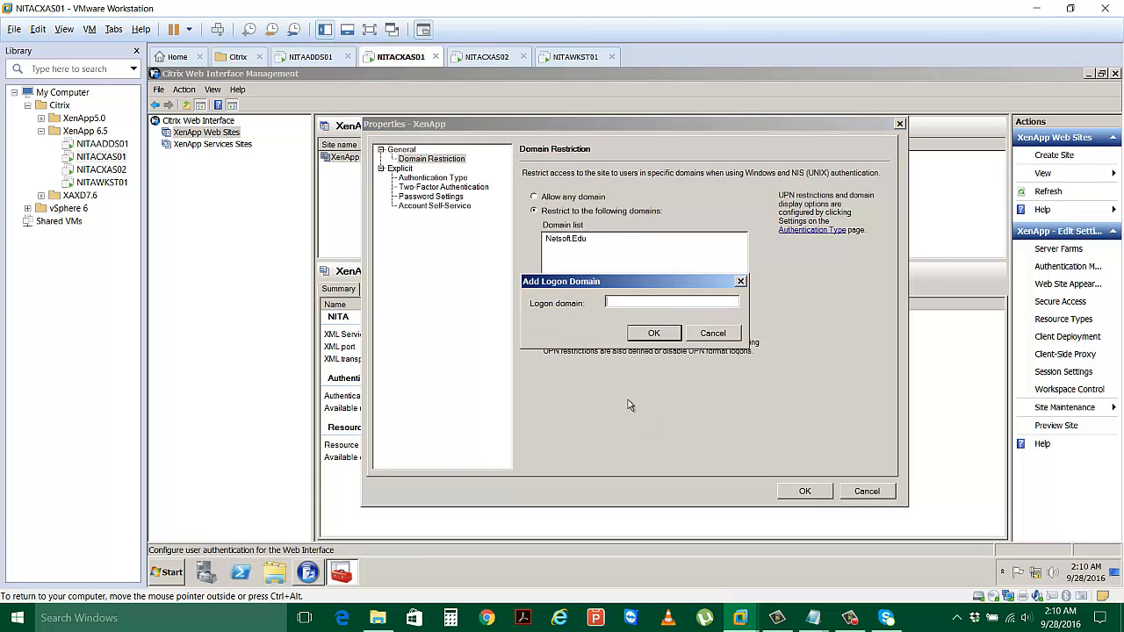
type("Nita.local")
left_click(656, 336)
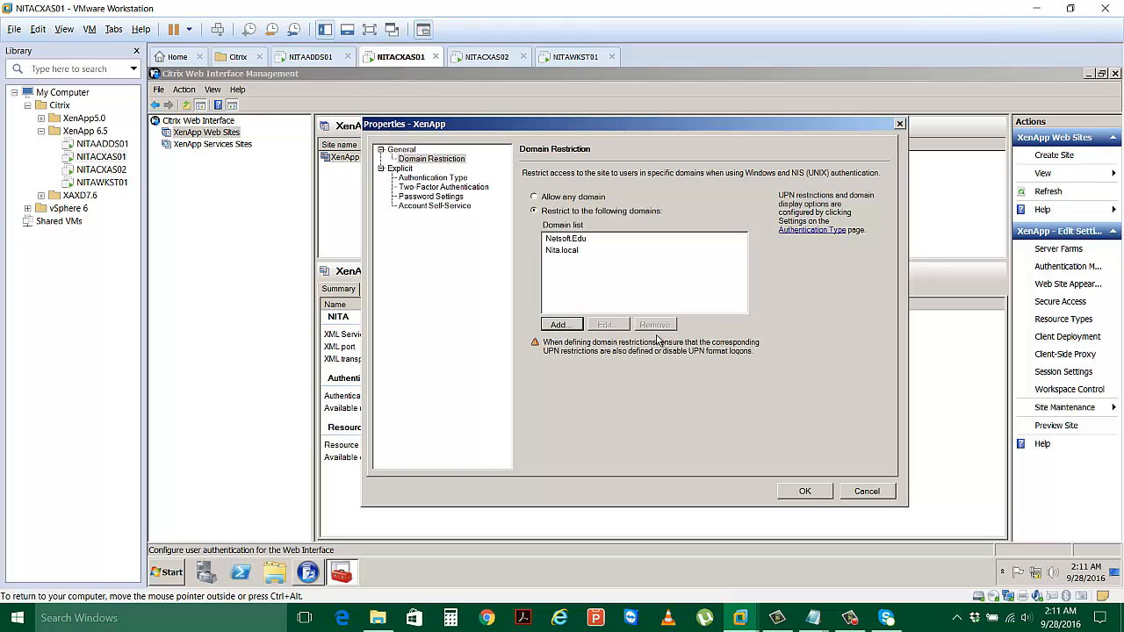
left_click(802, 494)
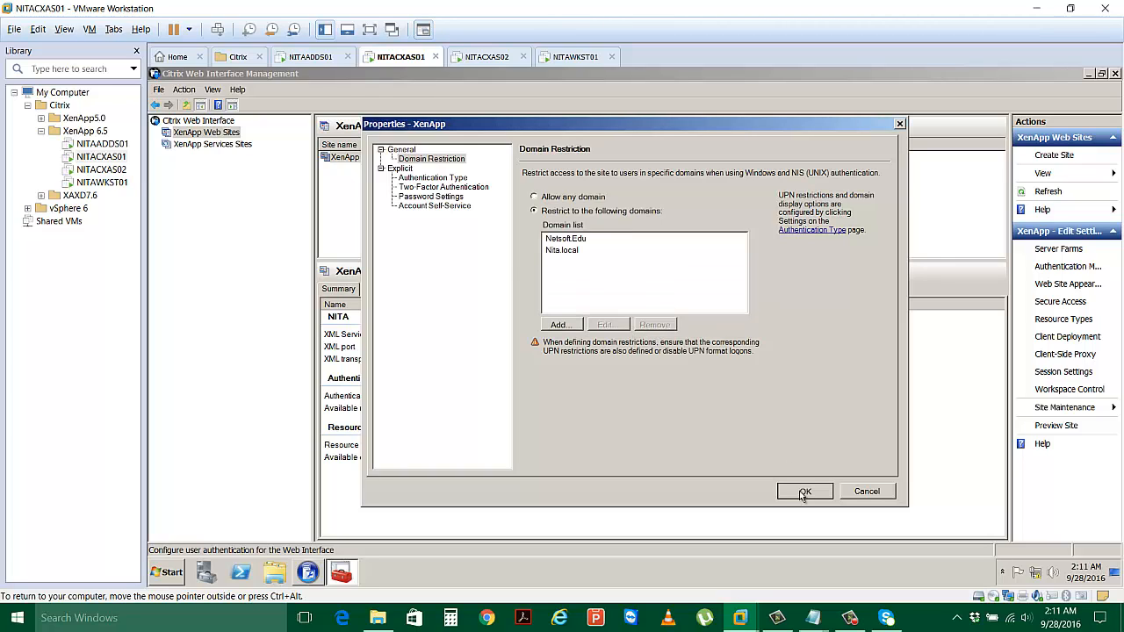
Set the Windows logon domain list to Pre-populated.
left_click(456, 178)
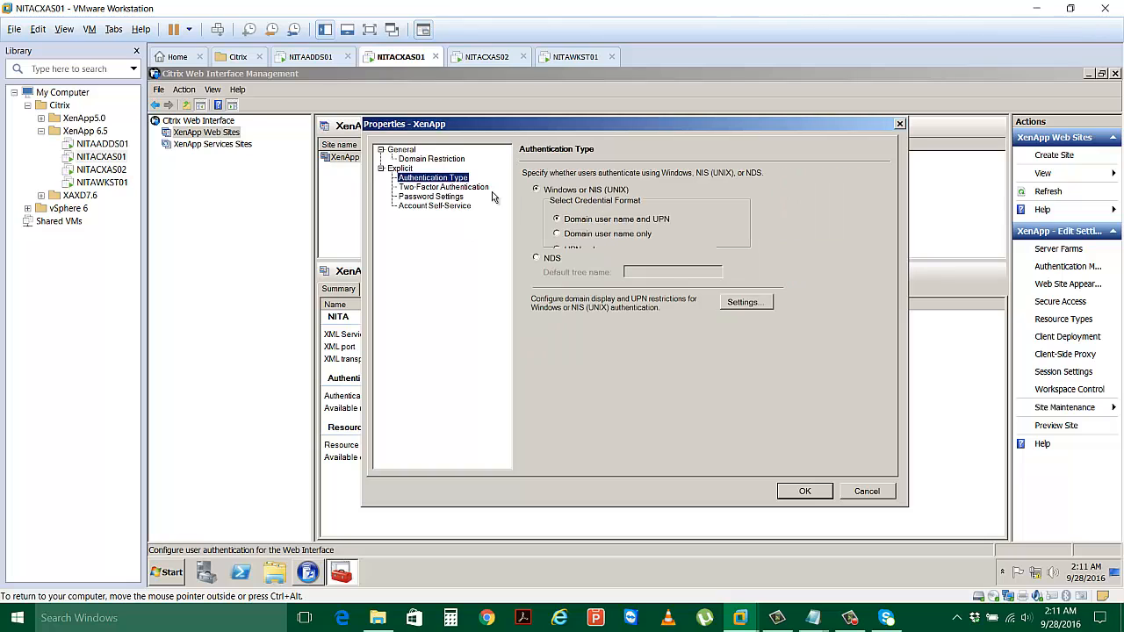
left_click(745, 302)
left_click(692, 299)
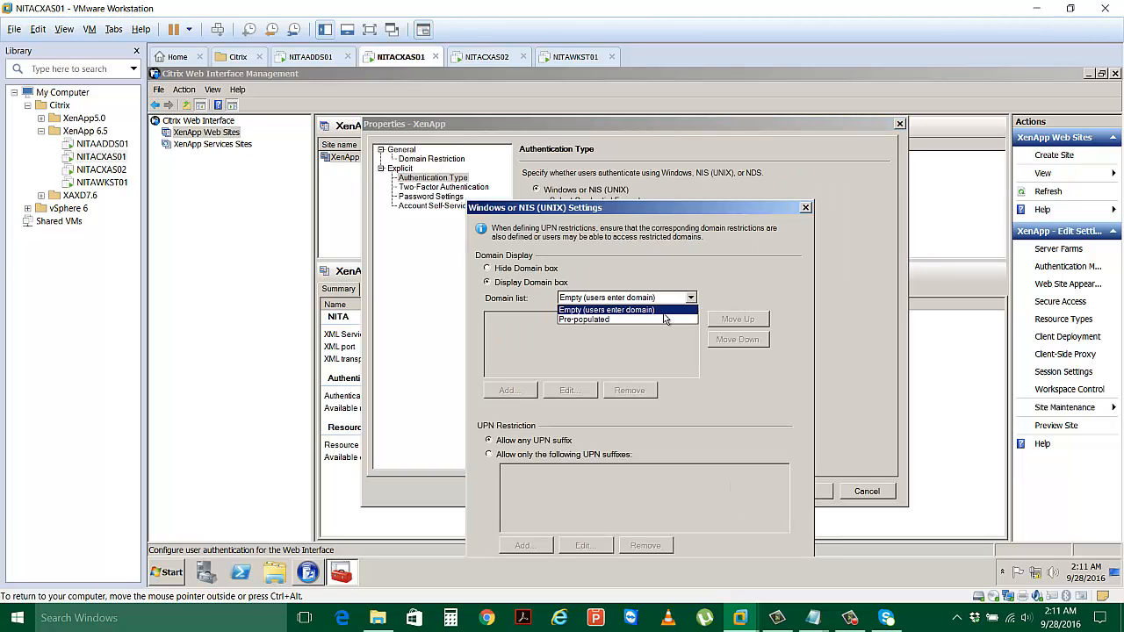
left_click(664, 319)
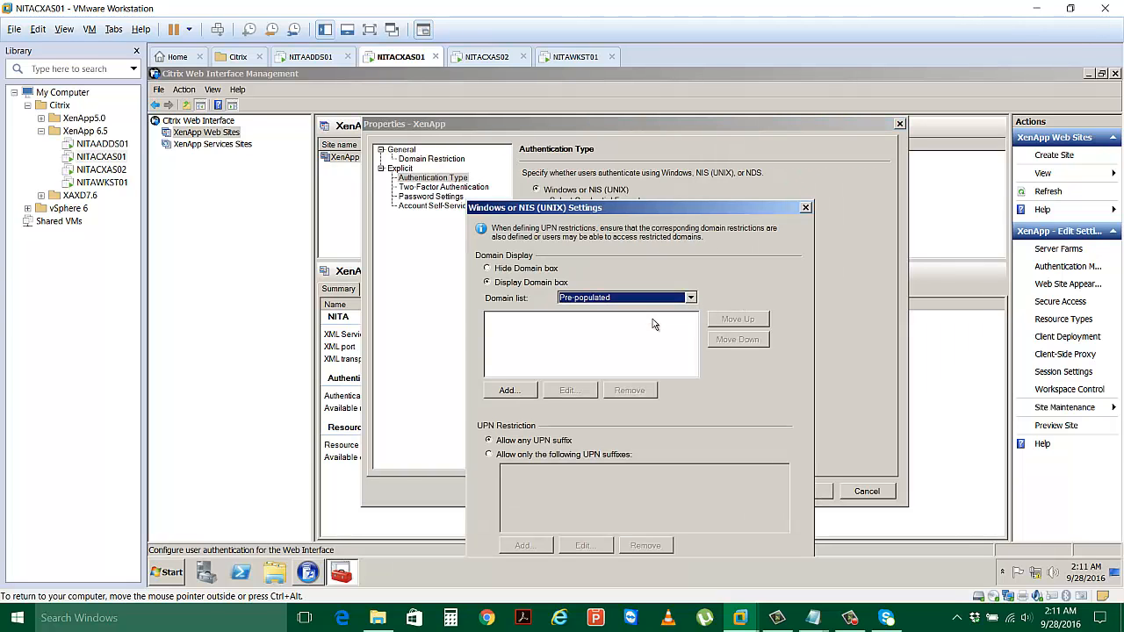
left_click(511, 342)
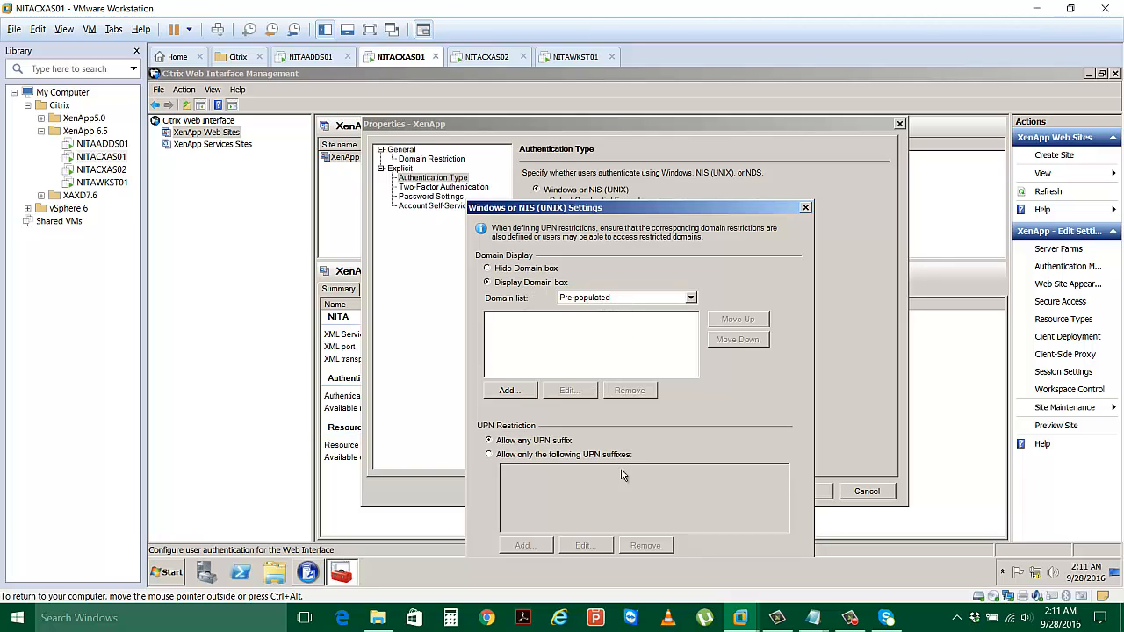
Cancel the domain settings dialog and close Properties and Configure Authentication Methods with OK.
left_click_drag(683, 207, 681, 167)
left_click(794, 540)
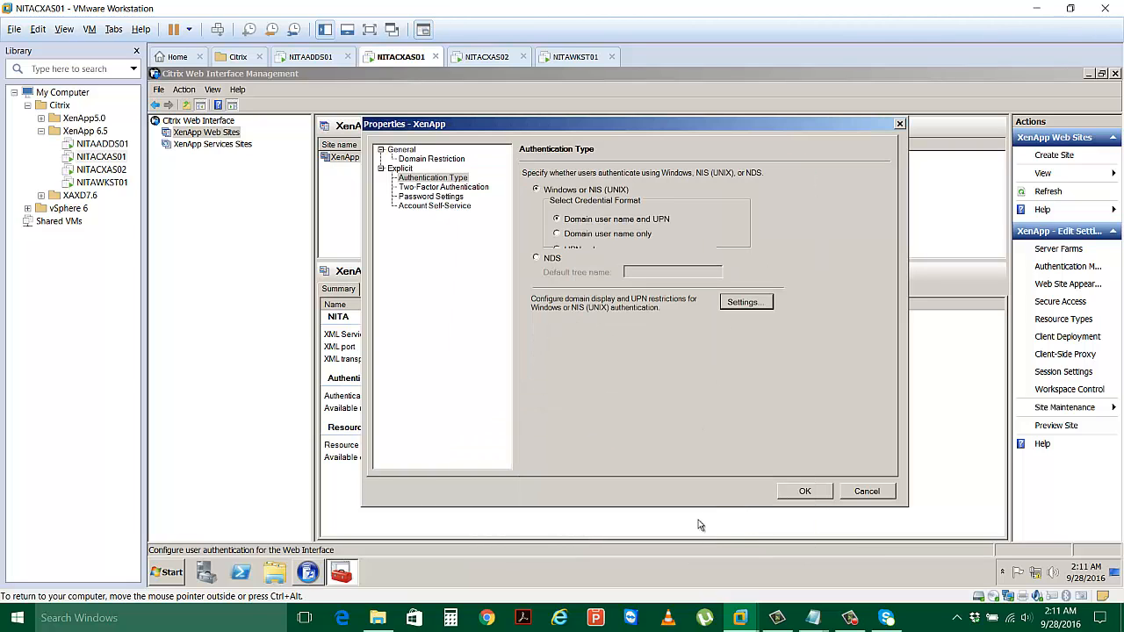
left_click(808, 493)
left_click(703, 406)
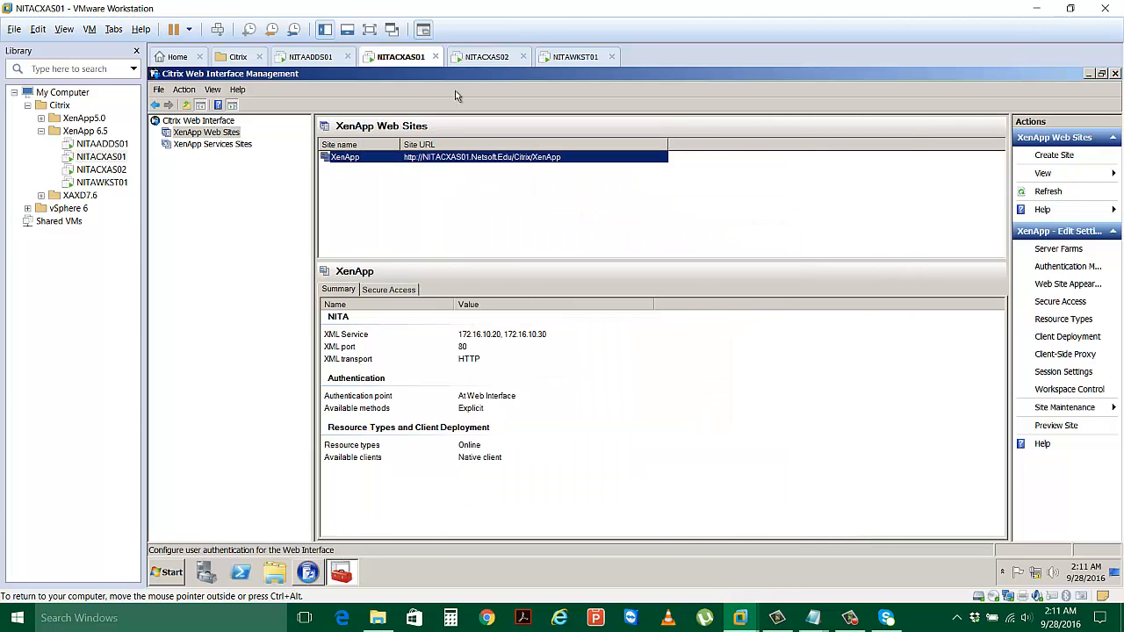
On NITAWKST01, return to the XenApp logon page and put the cursor in the blank Domain field.
left_click(604, 58)
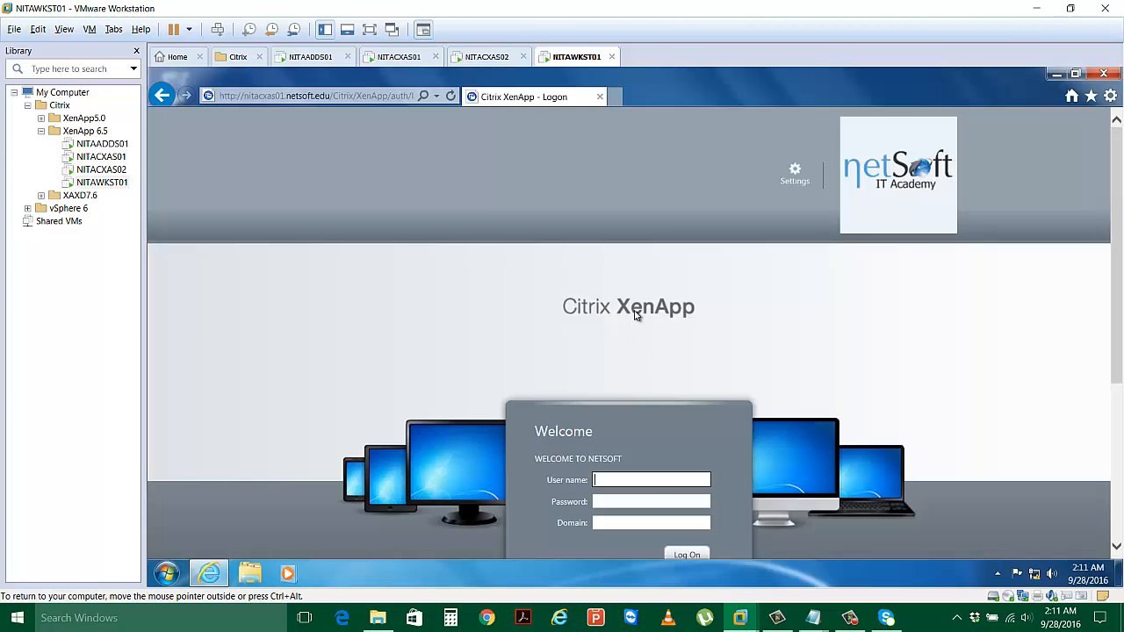
scroll(635, 316, "down", 3)
scroll(632, 311, "up", 2)
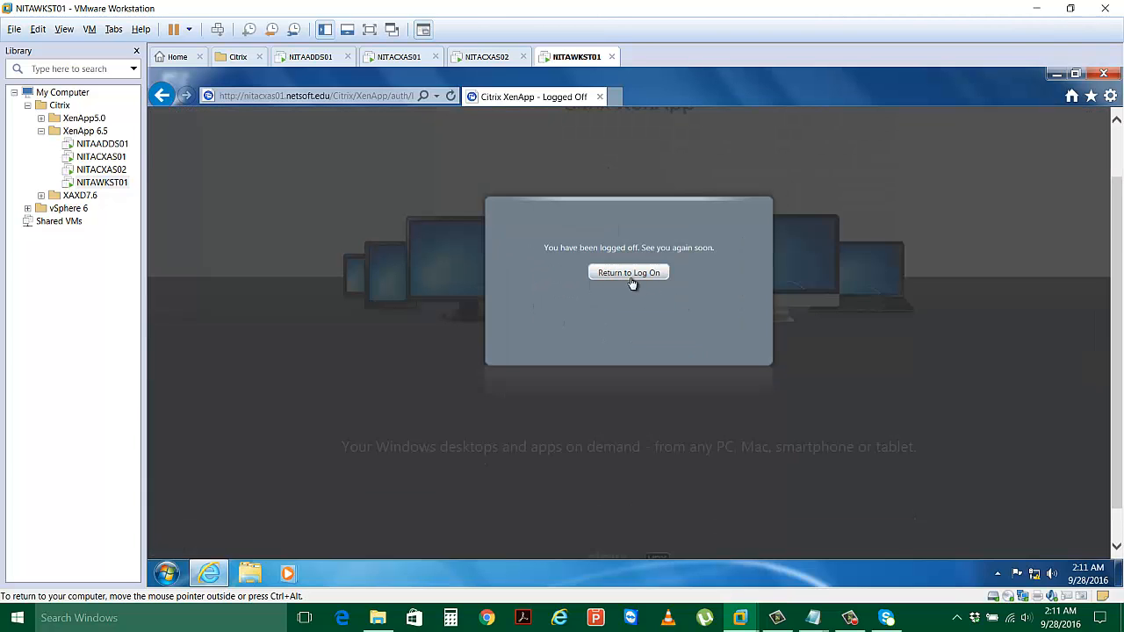
left_click(629, 273)
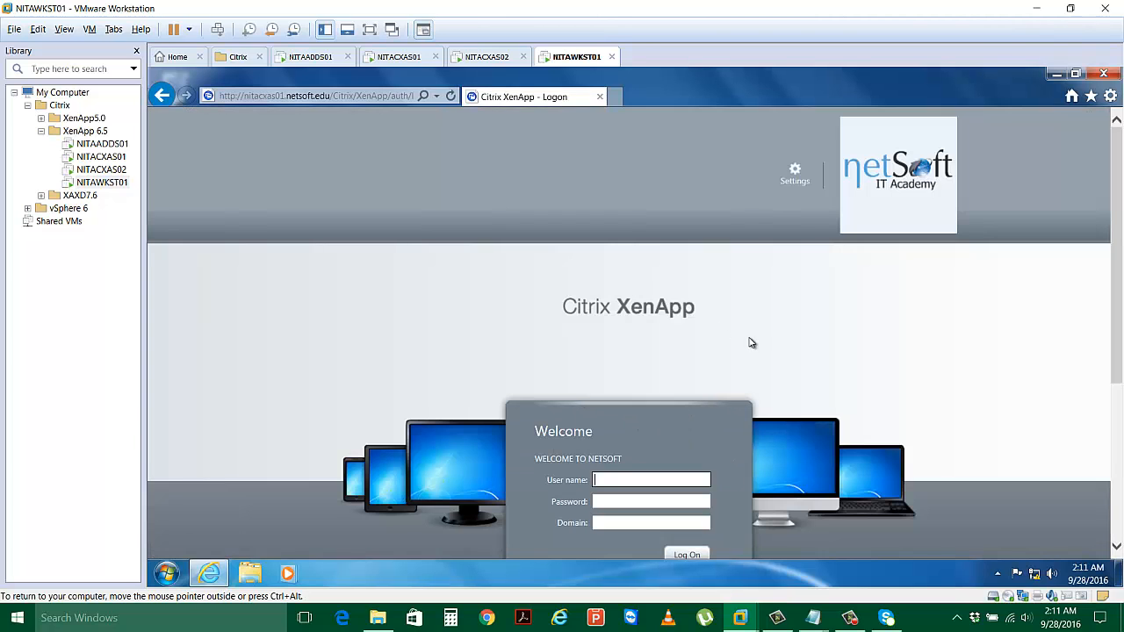
scroll(750, 337, "down", 3)
left_click(633, 321)
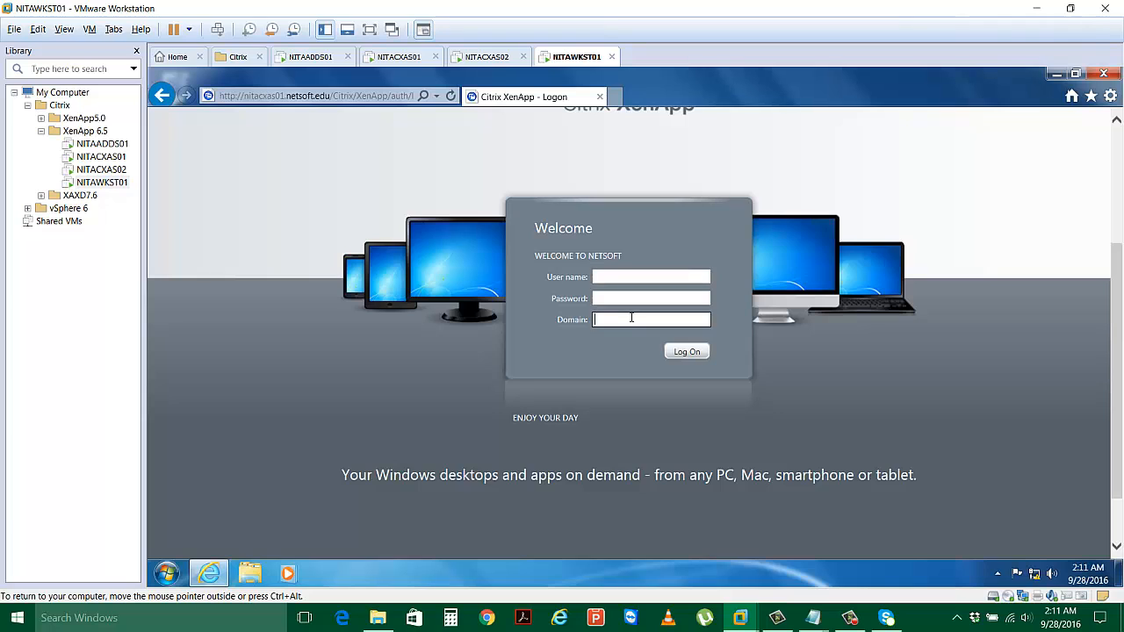
On the XenApp server, set the Explicit authentication logon domain list to Pre-populated.
left_click(411, 57)
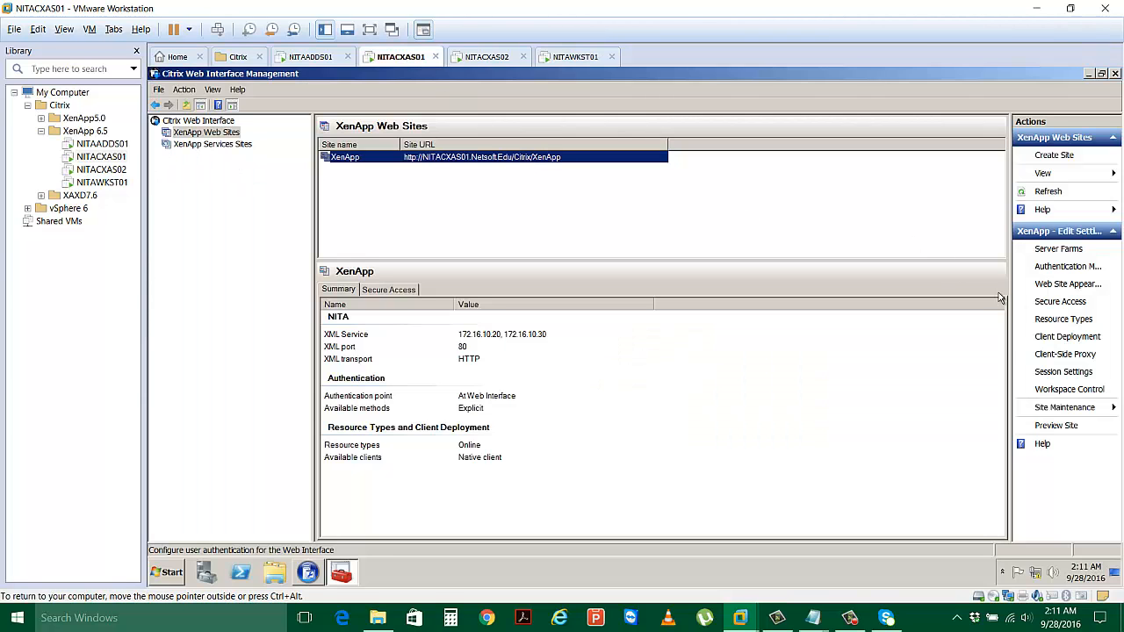
left_click(1054, 267)
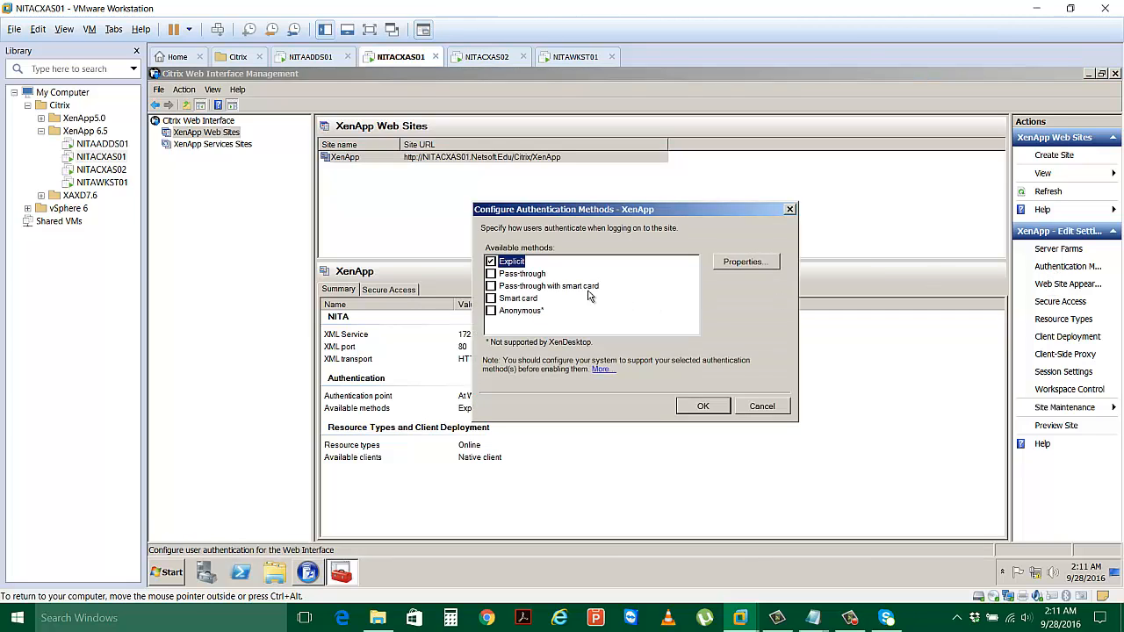
left_click(744, 262)
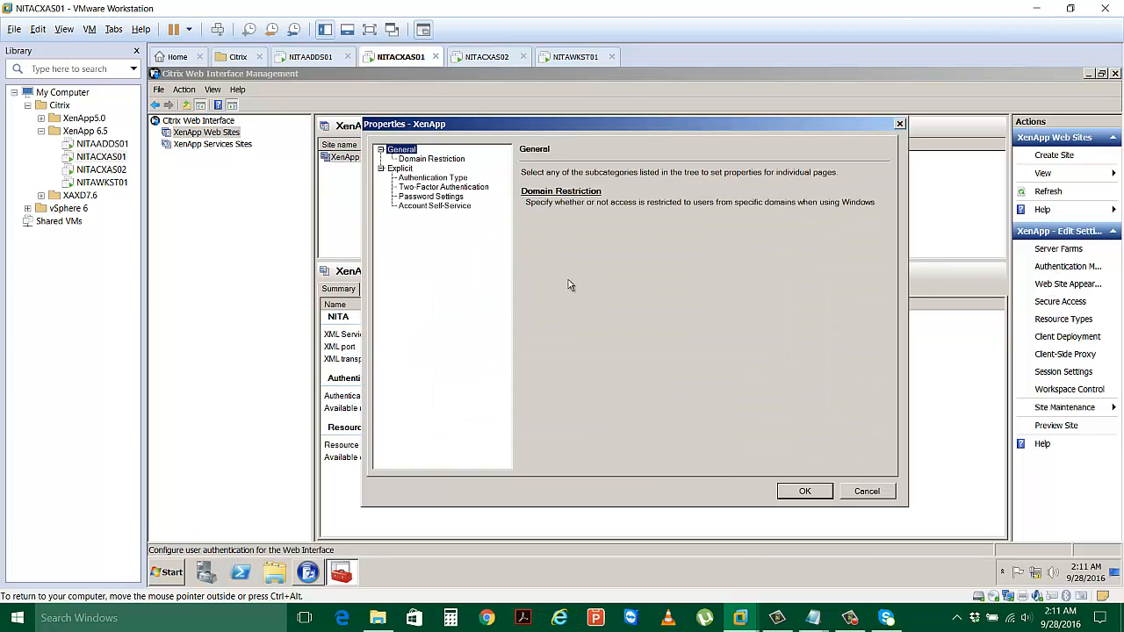
left_click(439, 178)
left_click(742, 302)
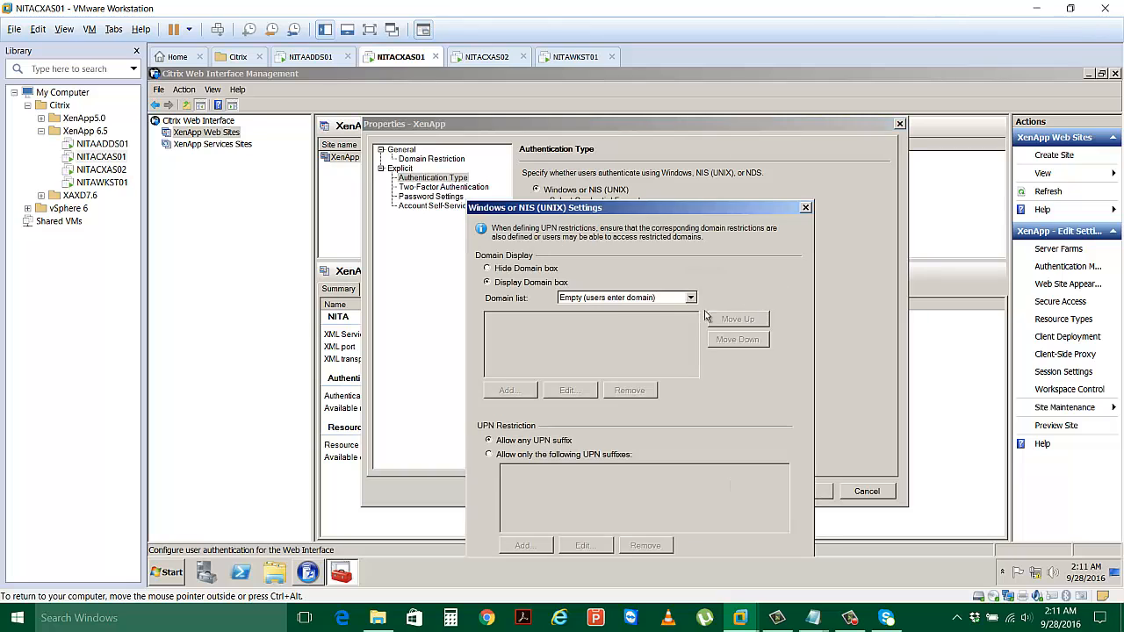
left_click(605, 299)
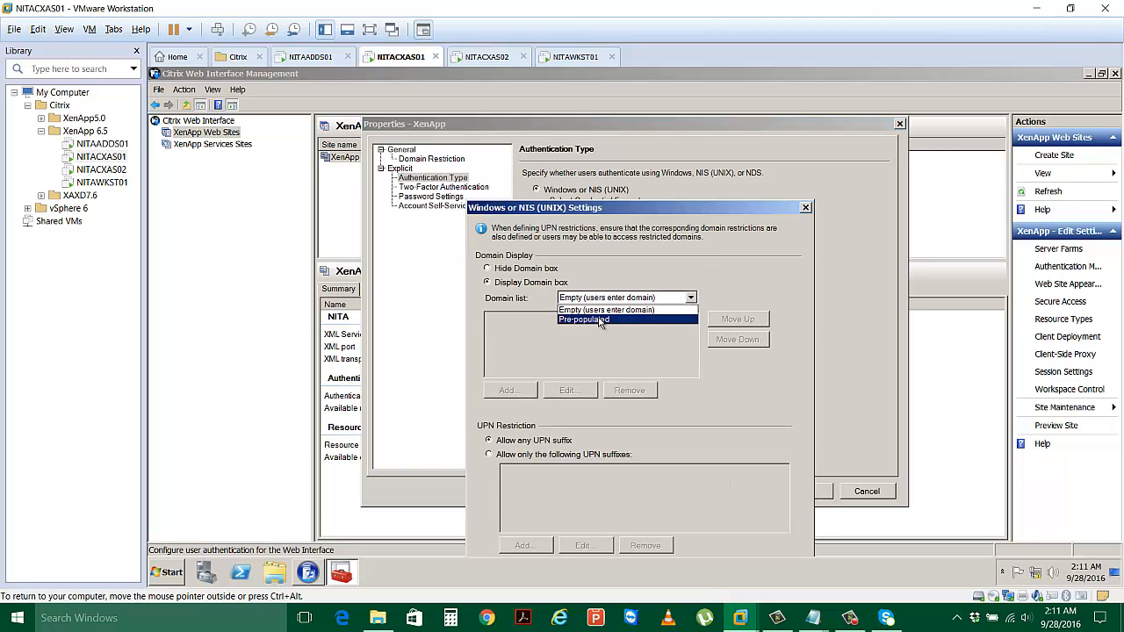
left_click(597, 320)
Add Netsoft.Edu and Nita.local to the domain list and confirm all dialogs.
left_click(508, 391)
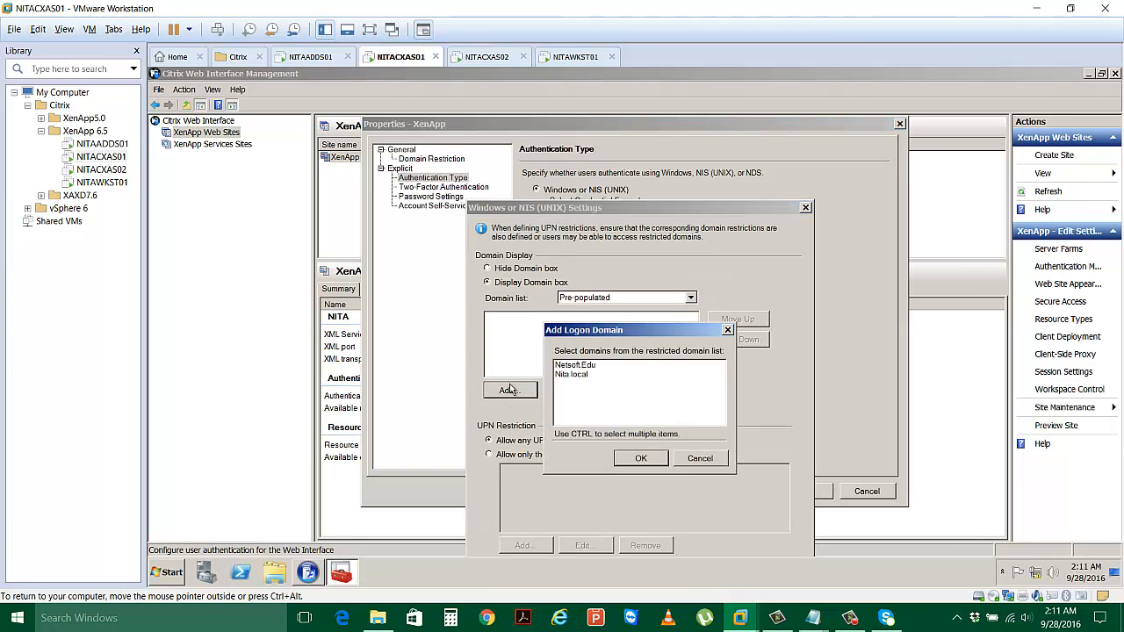
left_click(576, 364)
left_click(573, 374, "ctrl")
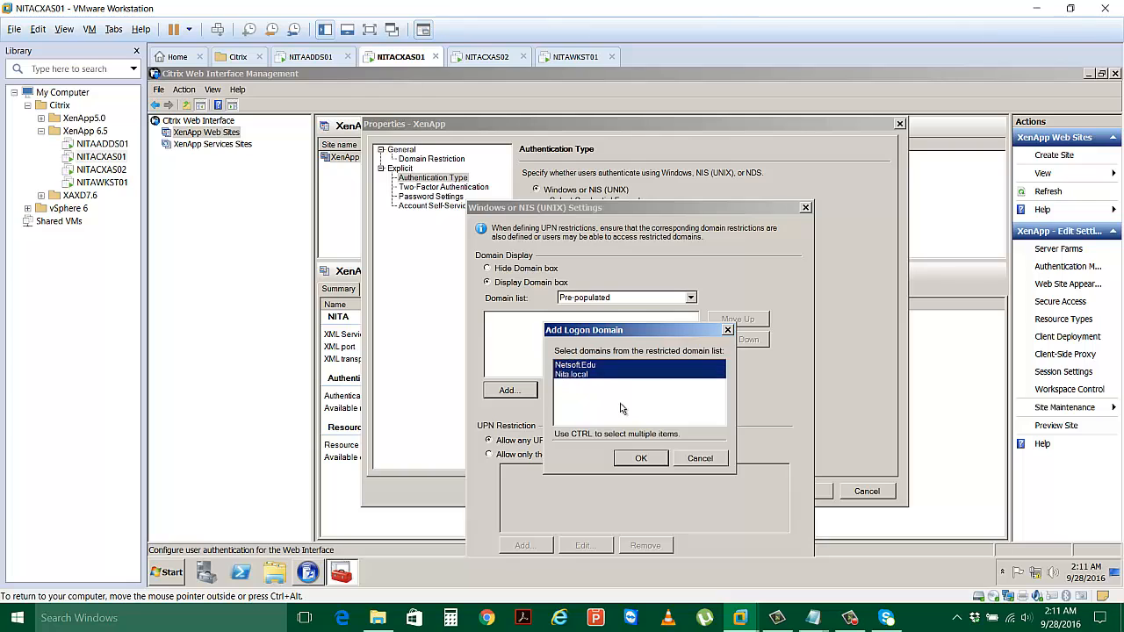
left_click(626, 457)
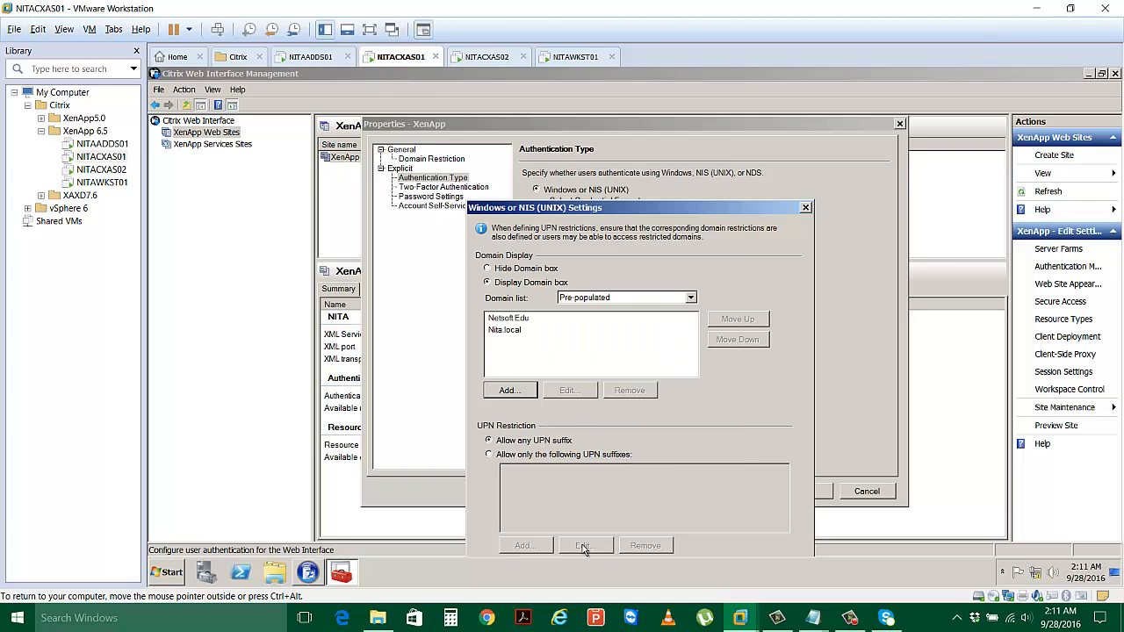
left_click_drag(616, 210, 609, 147)
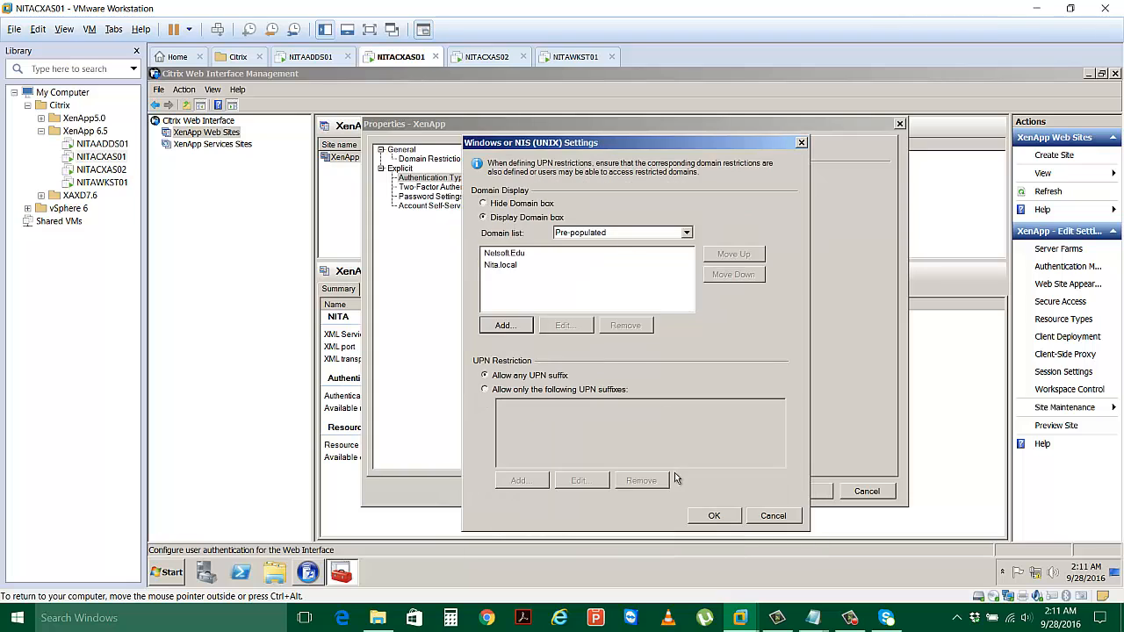
left_click(714, 515)
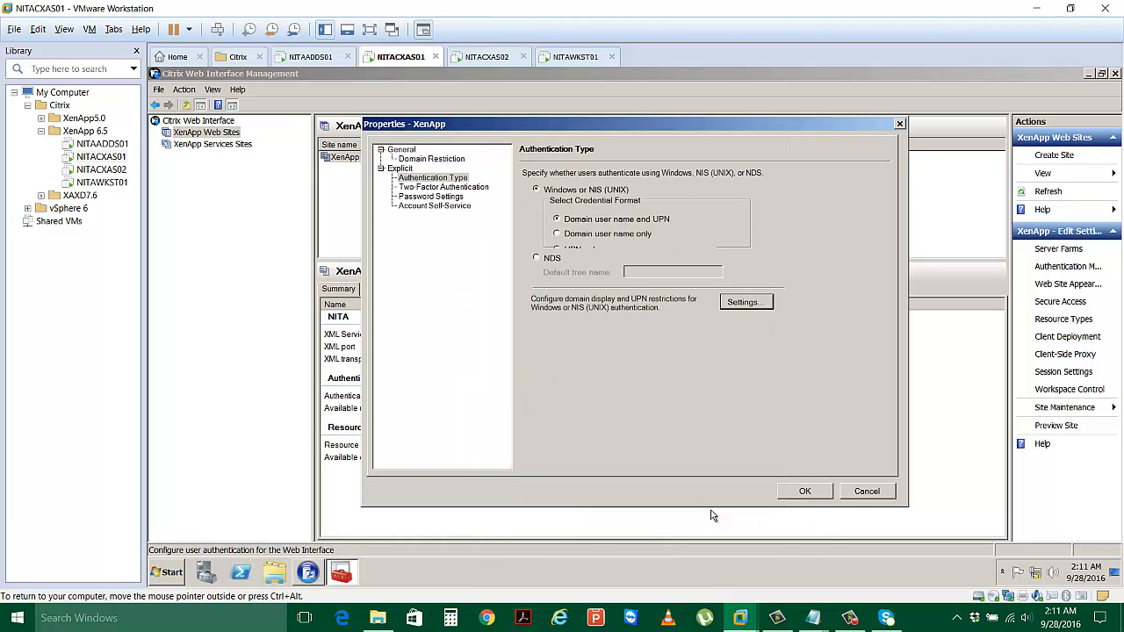
left_click(789, 497)
key("Return")
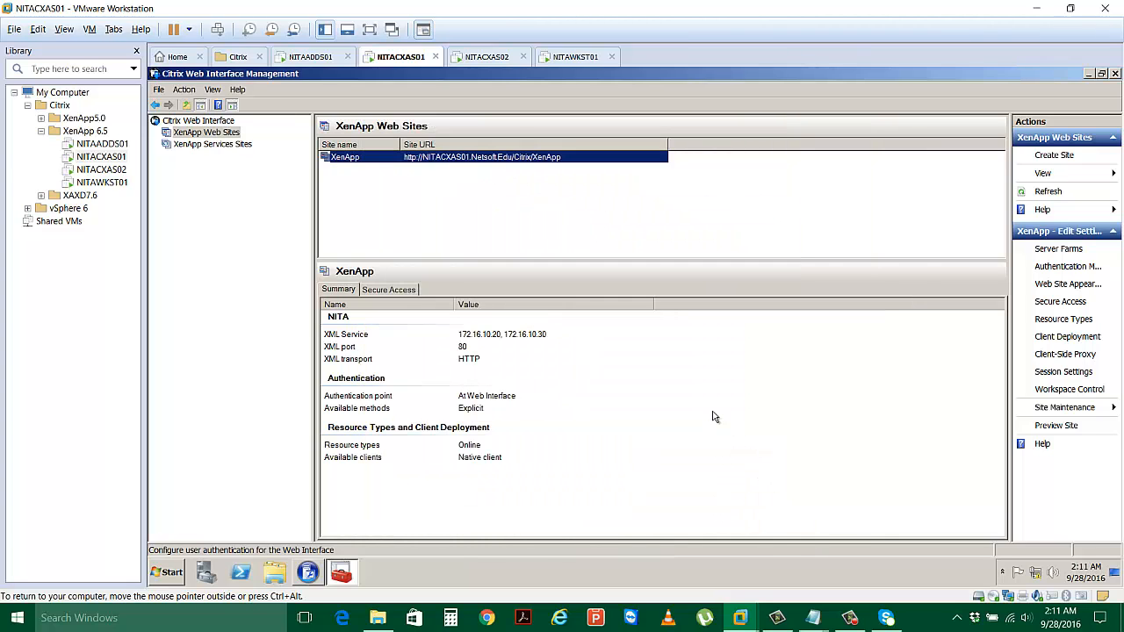
On the NITAWKST01 logon page, choose Nita.local from the Domain drop-down.
left_click(562, 57)
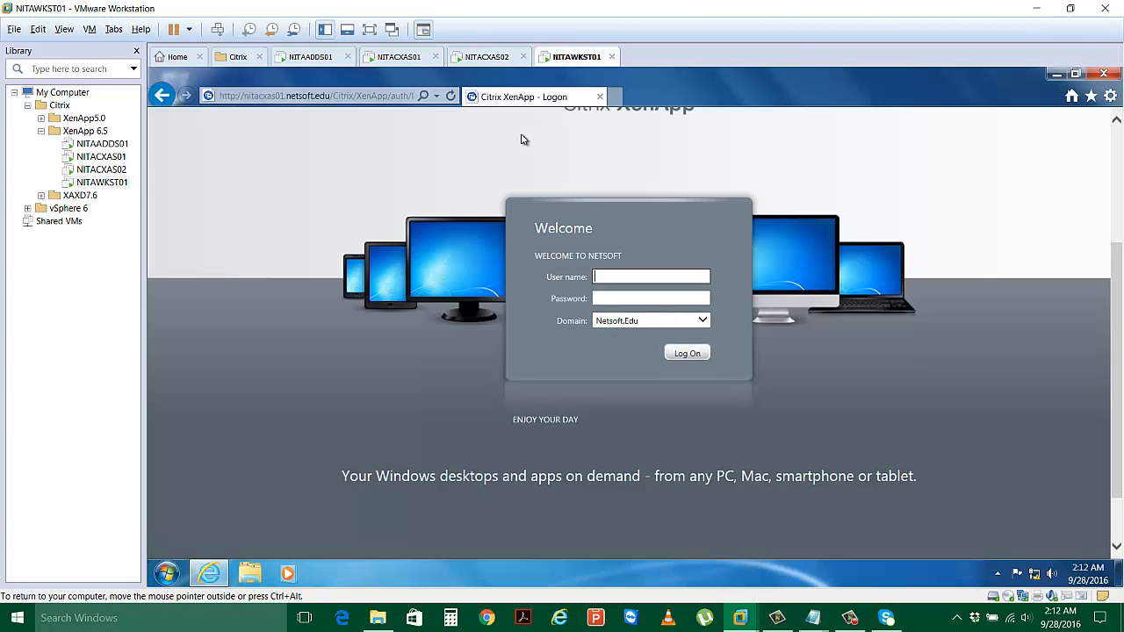
left_click(701, 323)
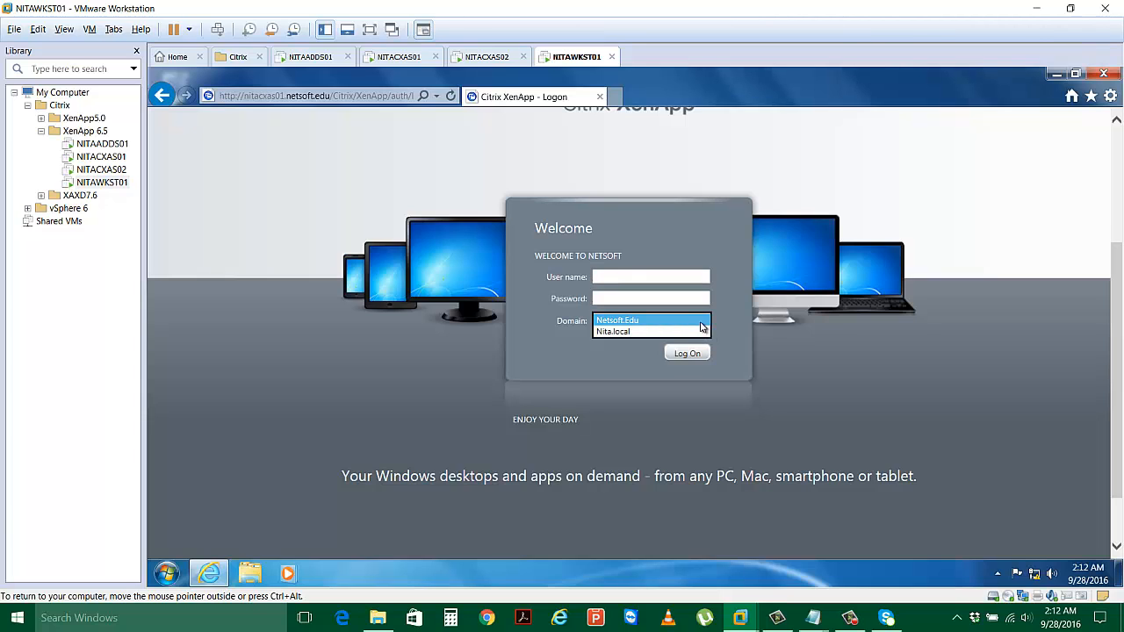
left_click(702, 324)
left_click(704, 323)
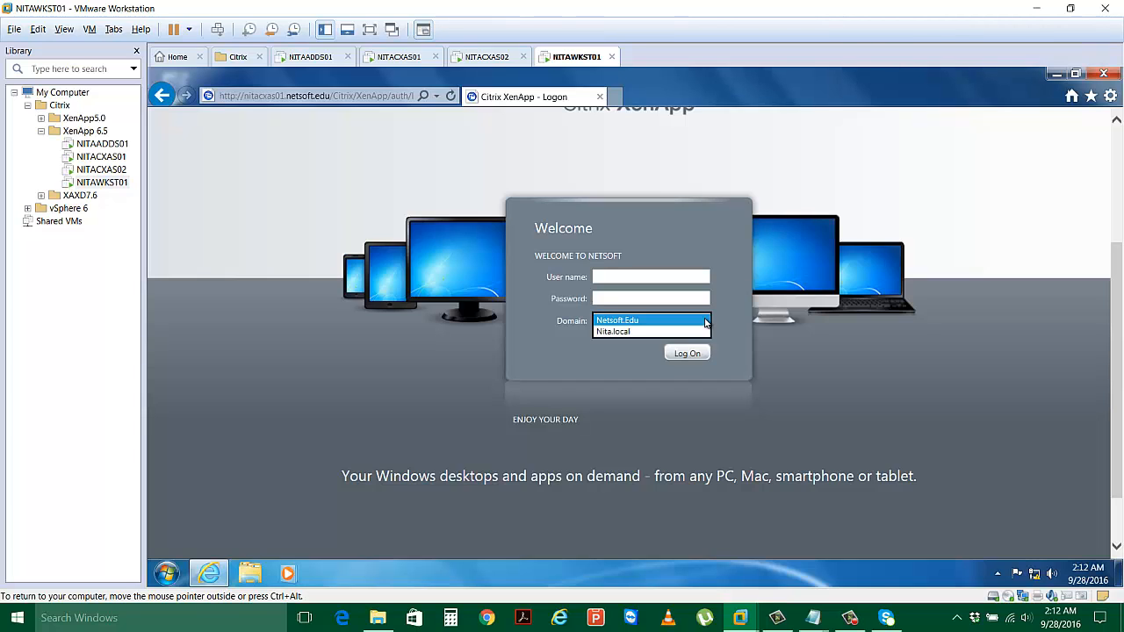
left_click(680, 332)
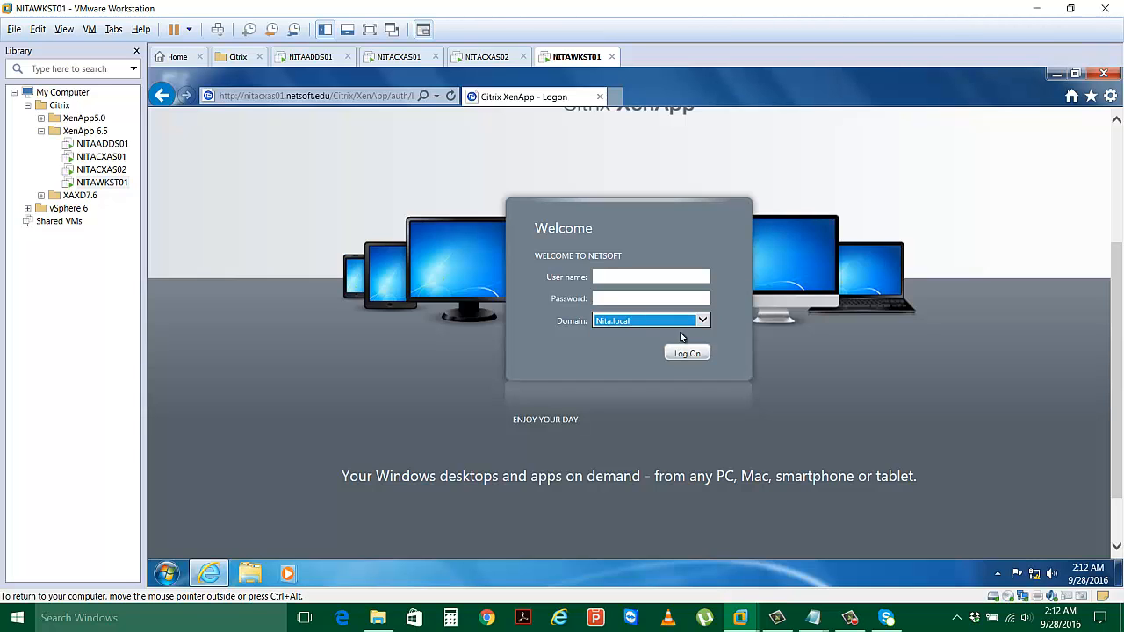
Reselect Netsoft.Edu as the logon domain.
left_click(727, 332)
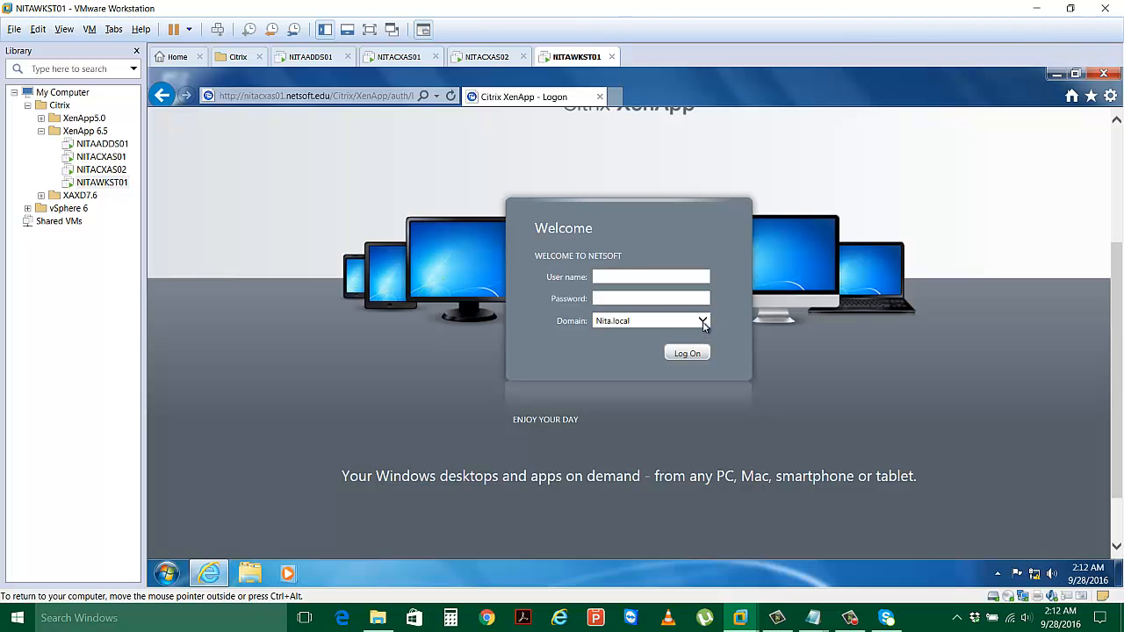
left_click(702, 322)
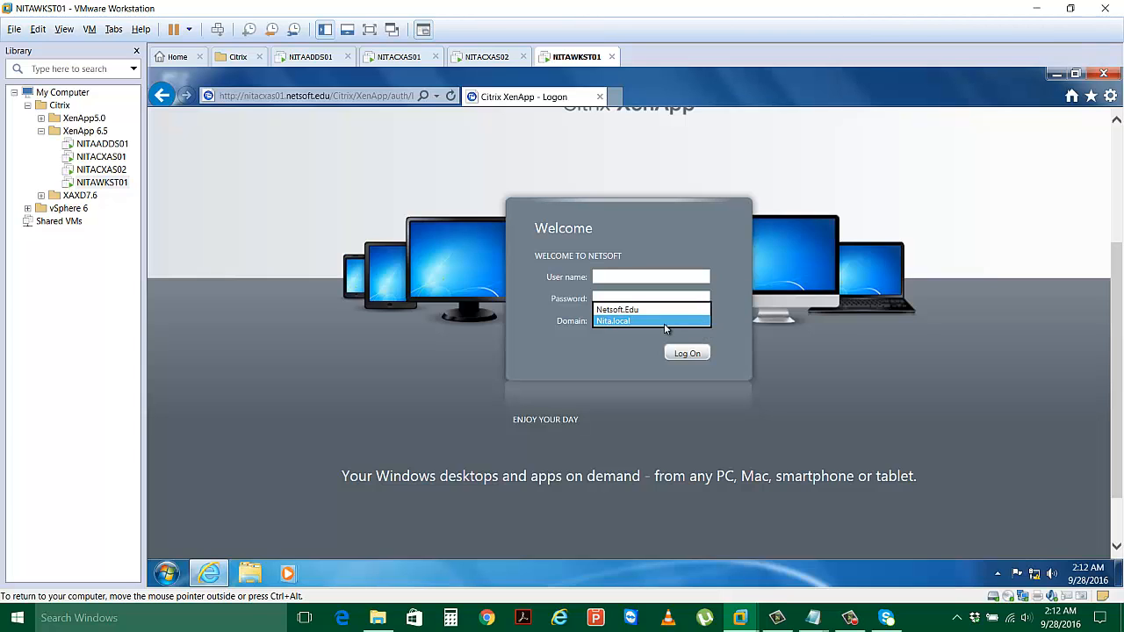
left_click(665, 325)
left_click(702, 322)
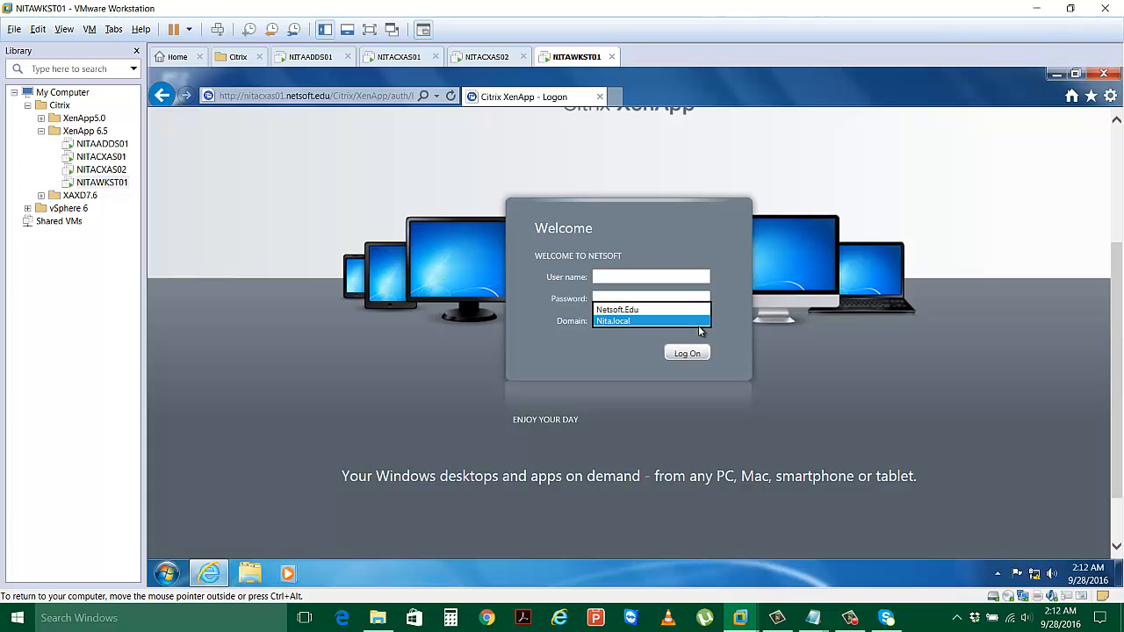
left_click(650, 310)
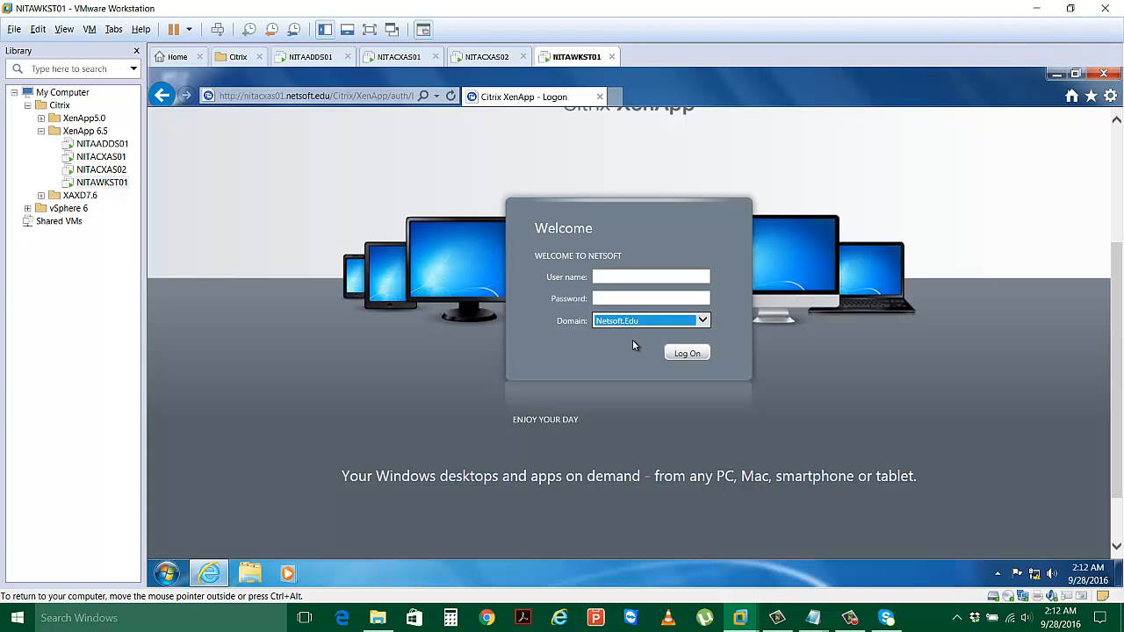